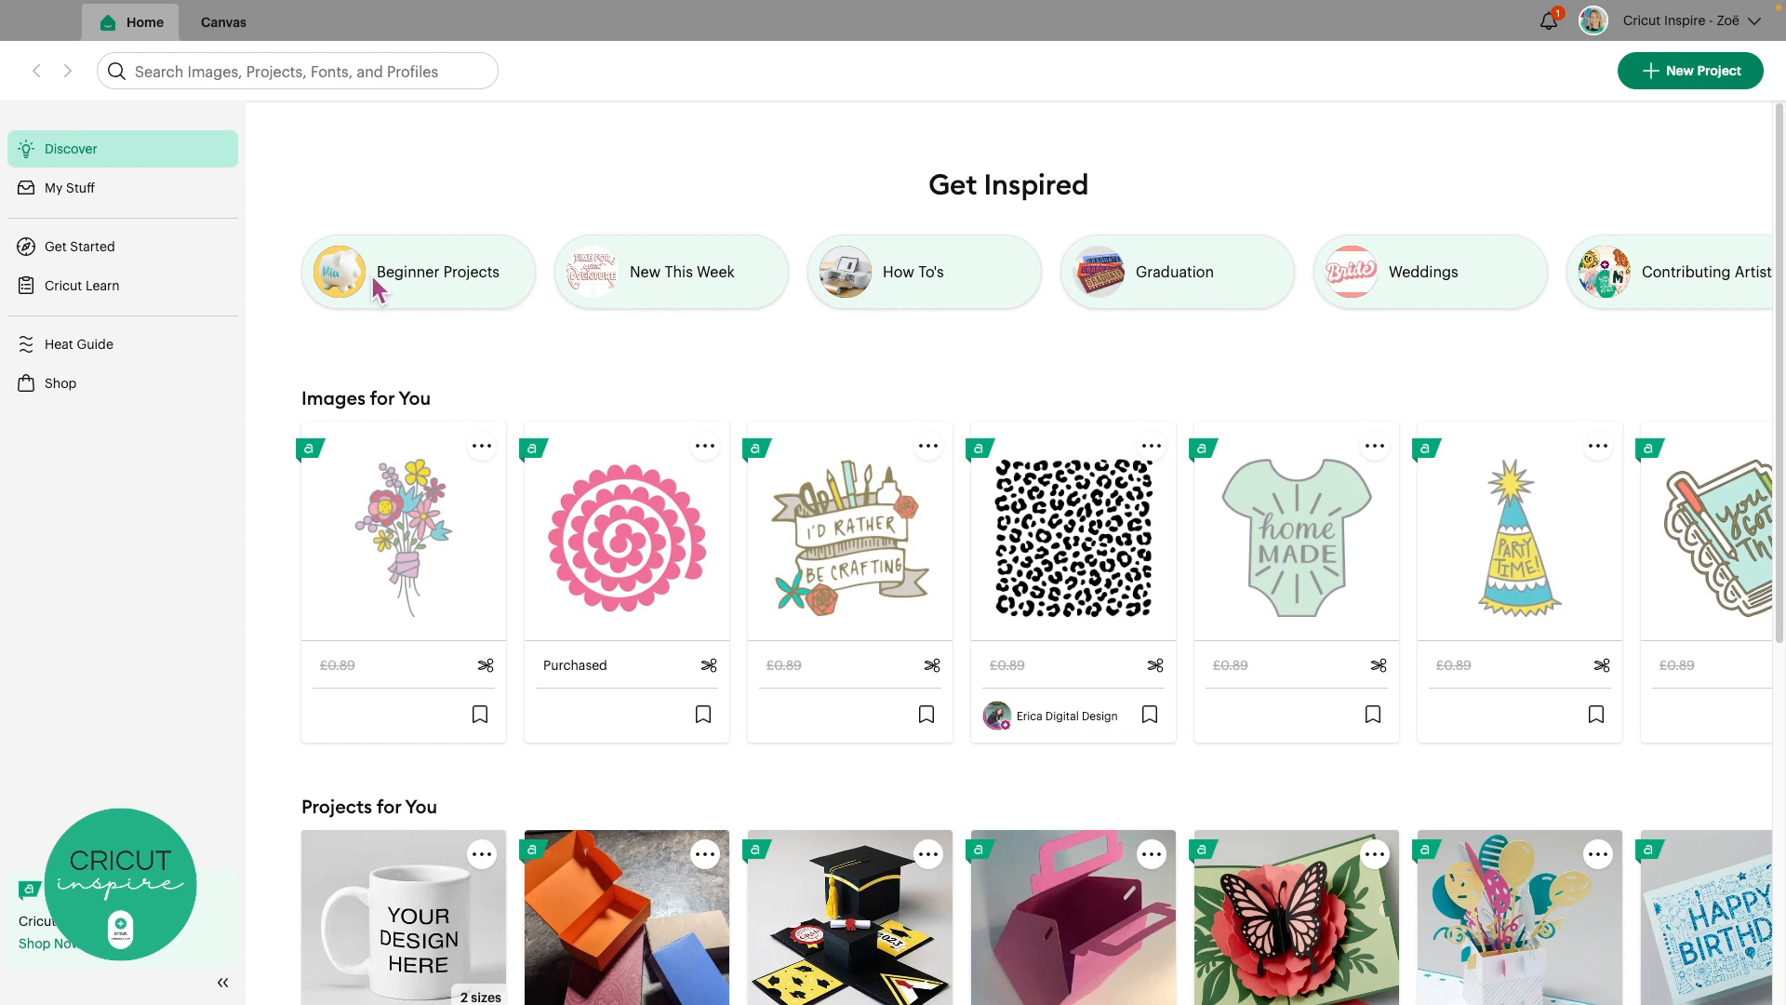
Scroll the Discover page down past Beginner Projects to the Spring Organization and Cheat Sheets rows
left_click(459, 272)
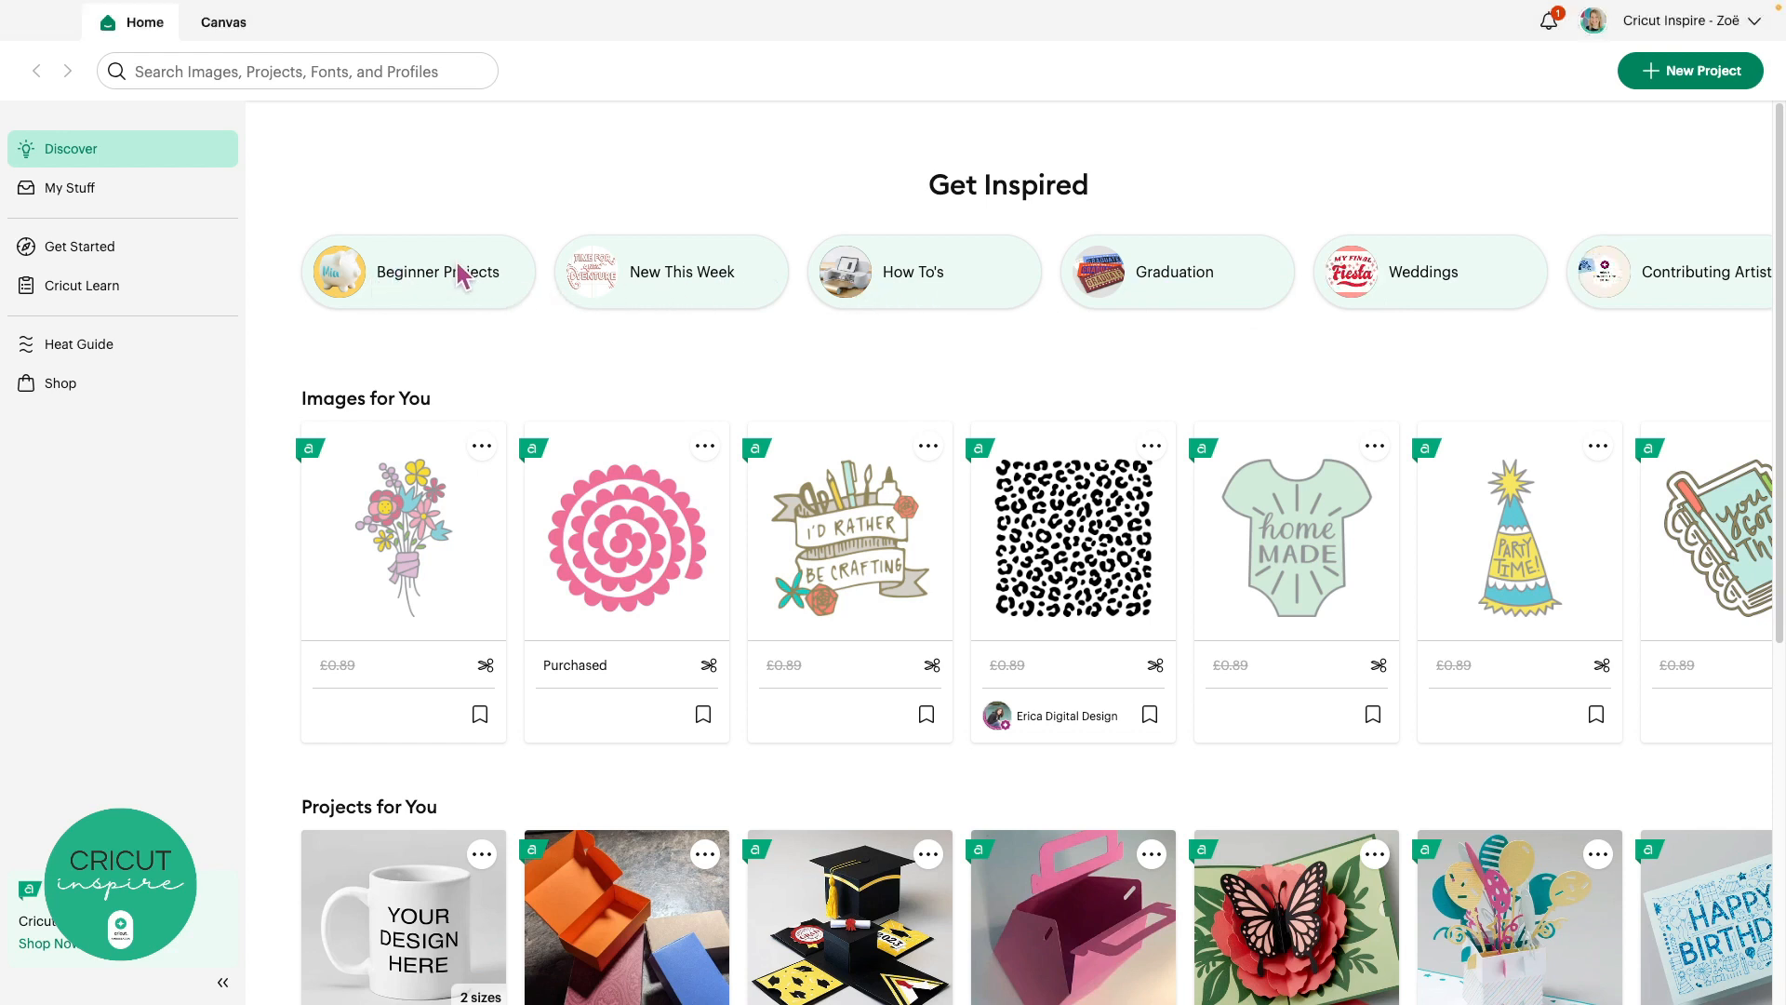
left_click(459, 275)
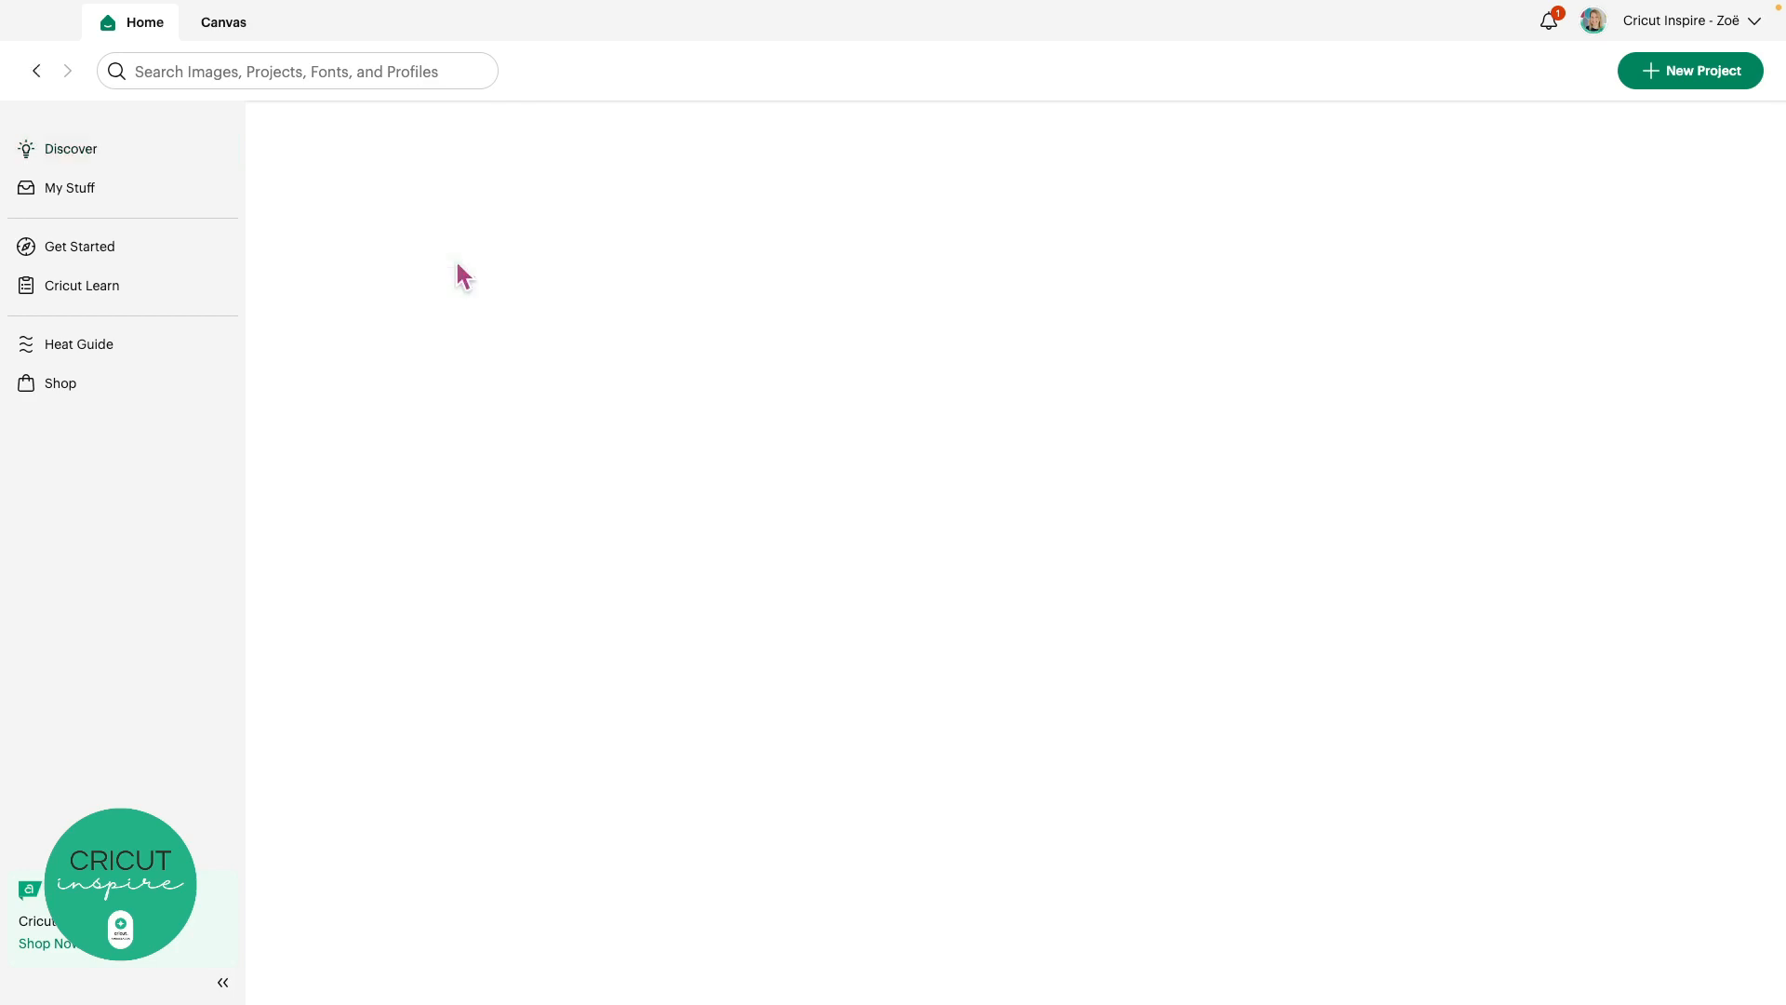
scroll(510, 406, "down", 3)
scroll(517, 407, "down", 3)
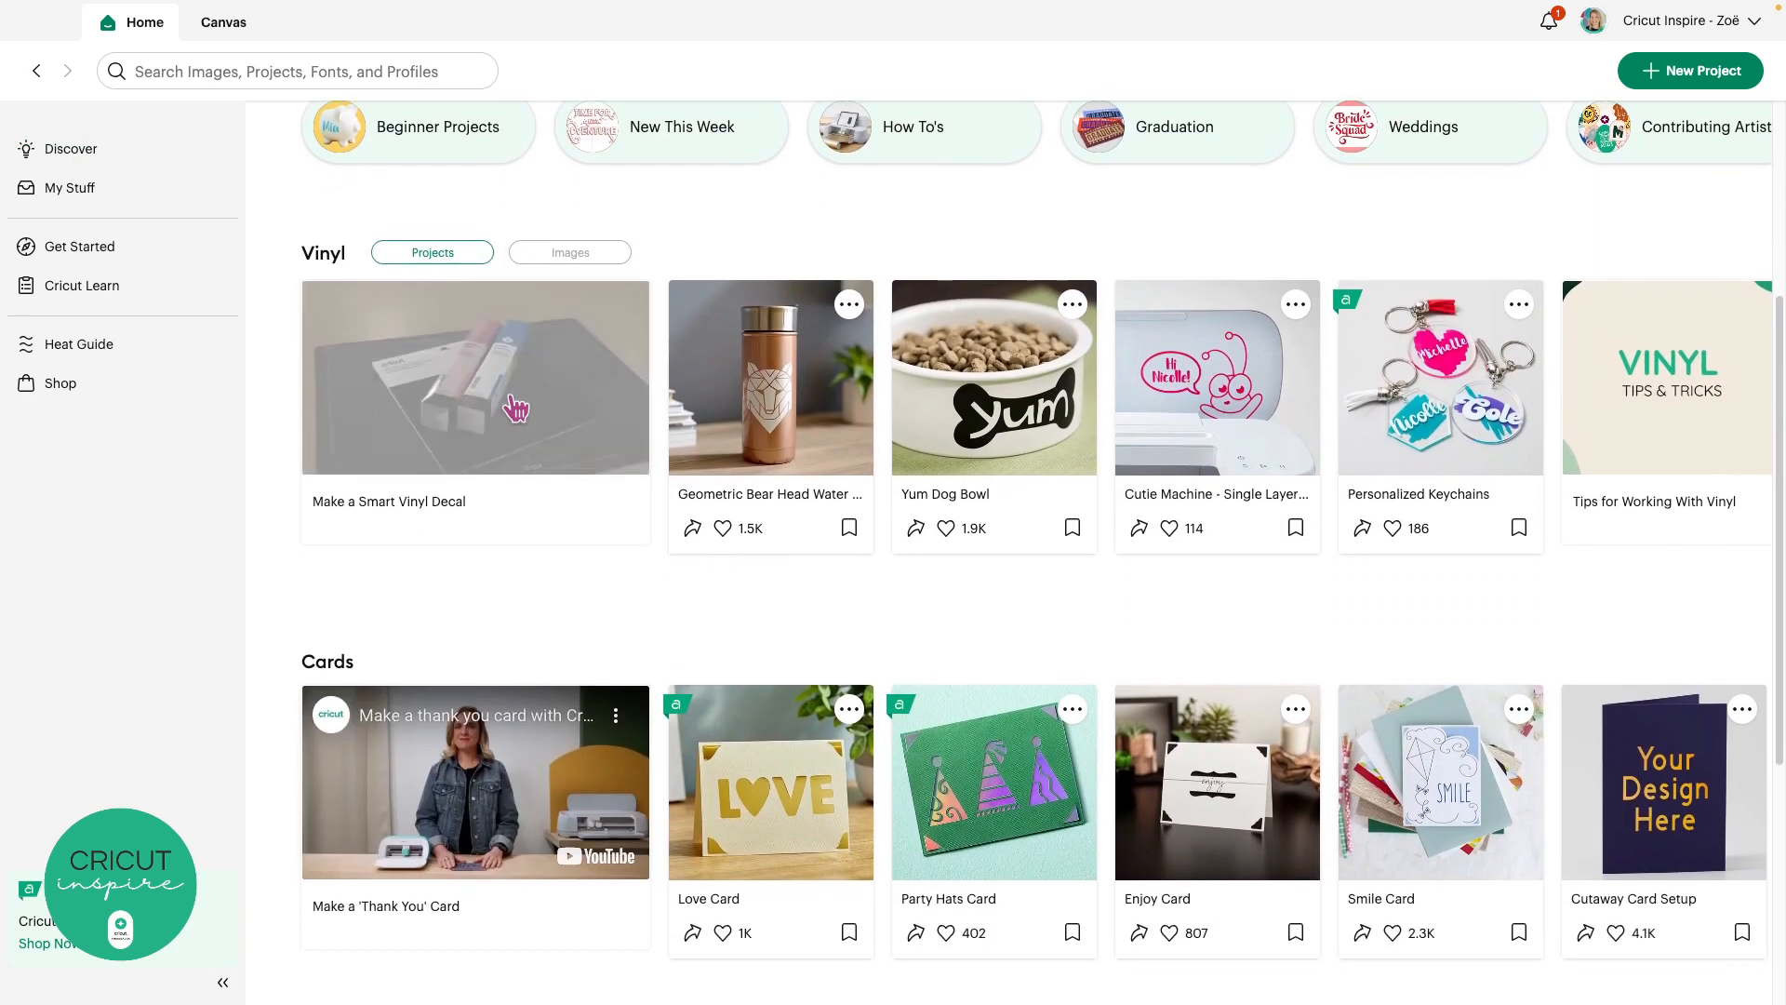
scroll(516, 409, "down", 3)
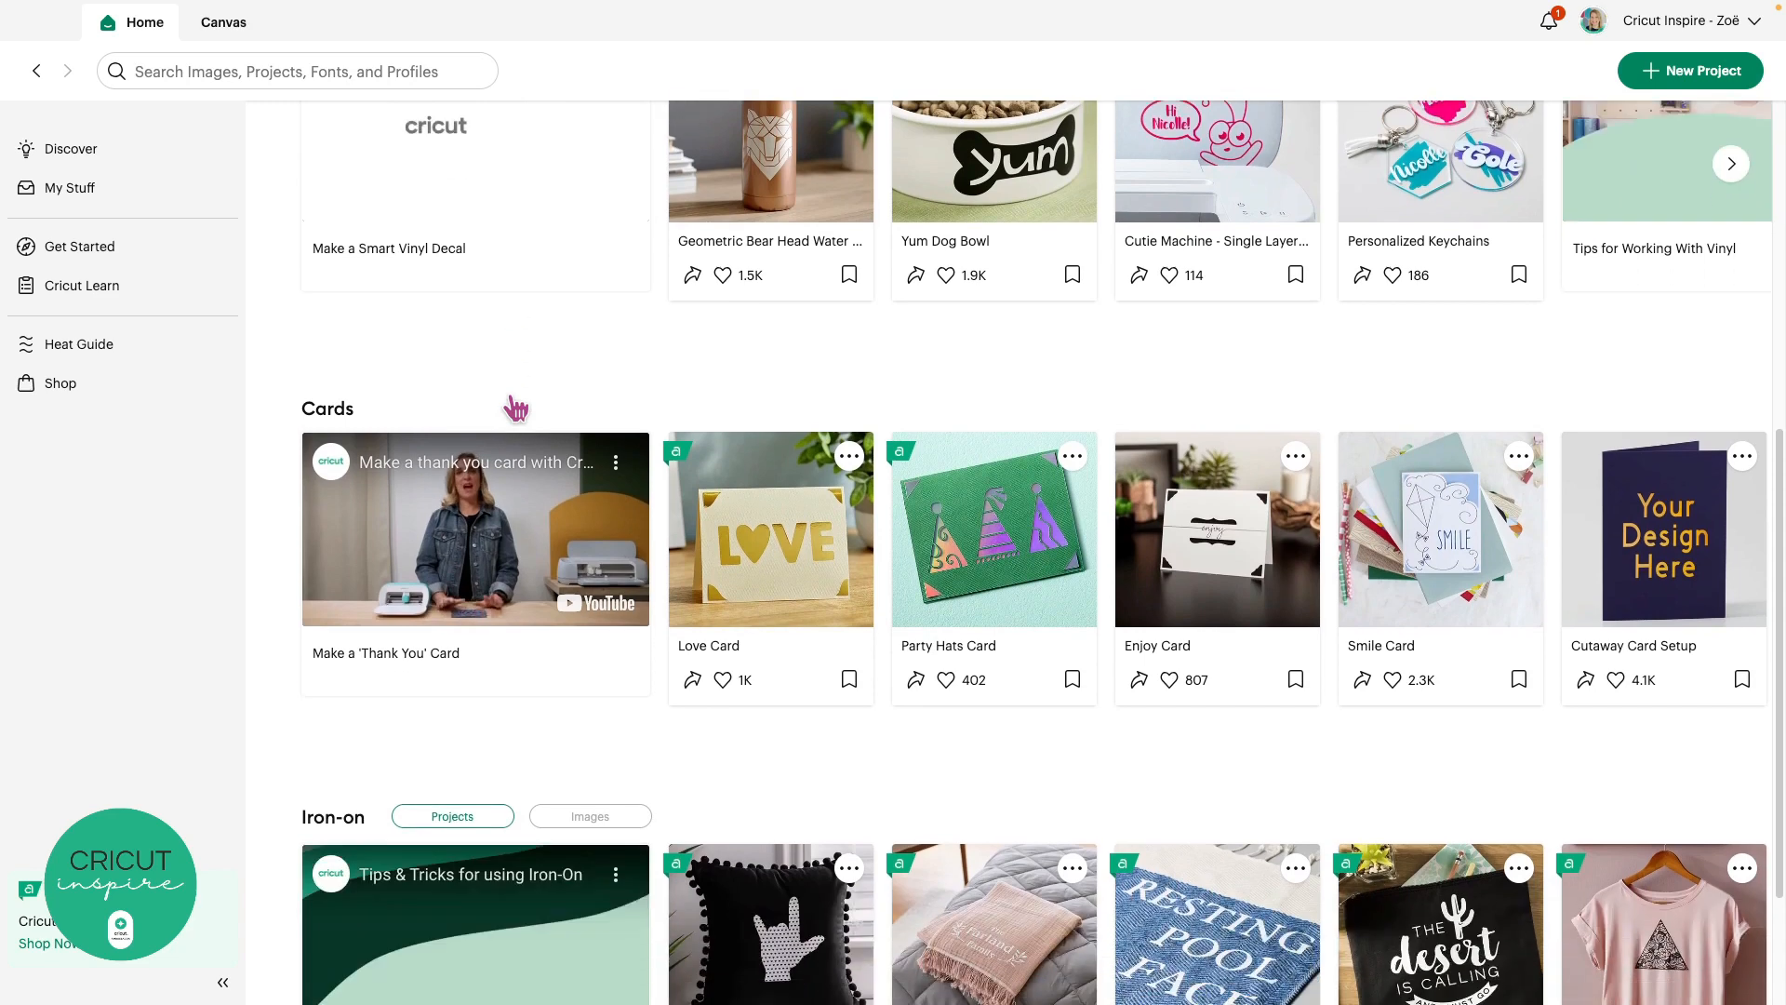
scroll(516, 409, "down", 5)
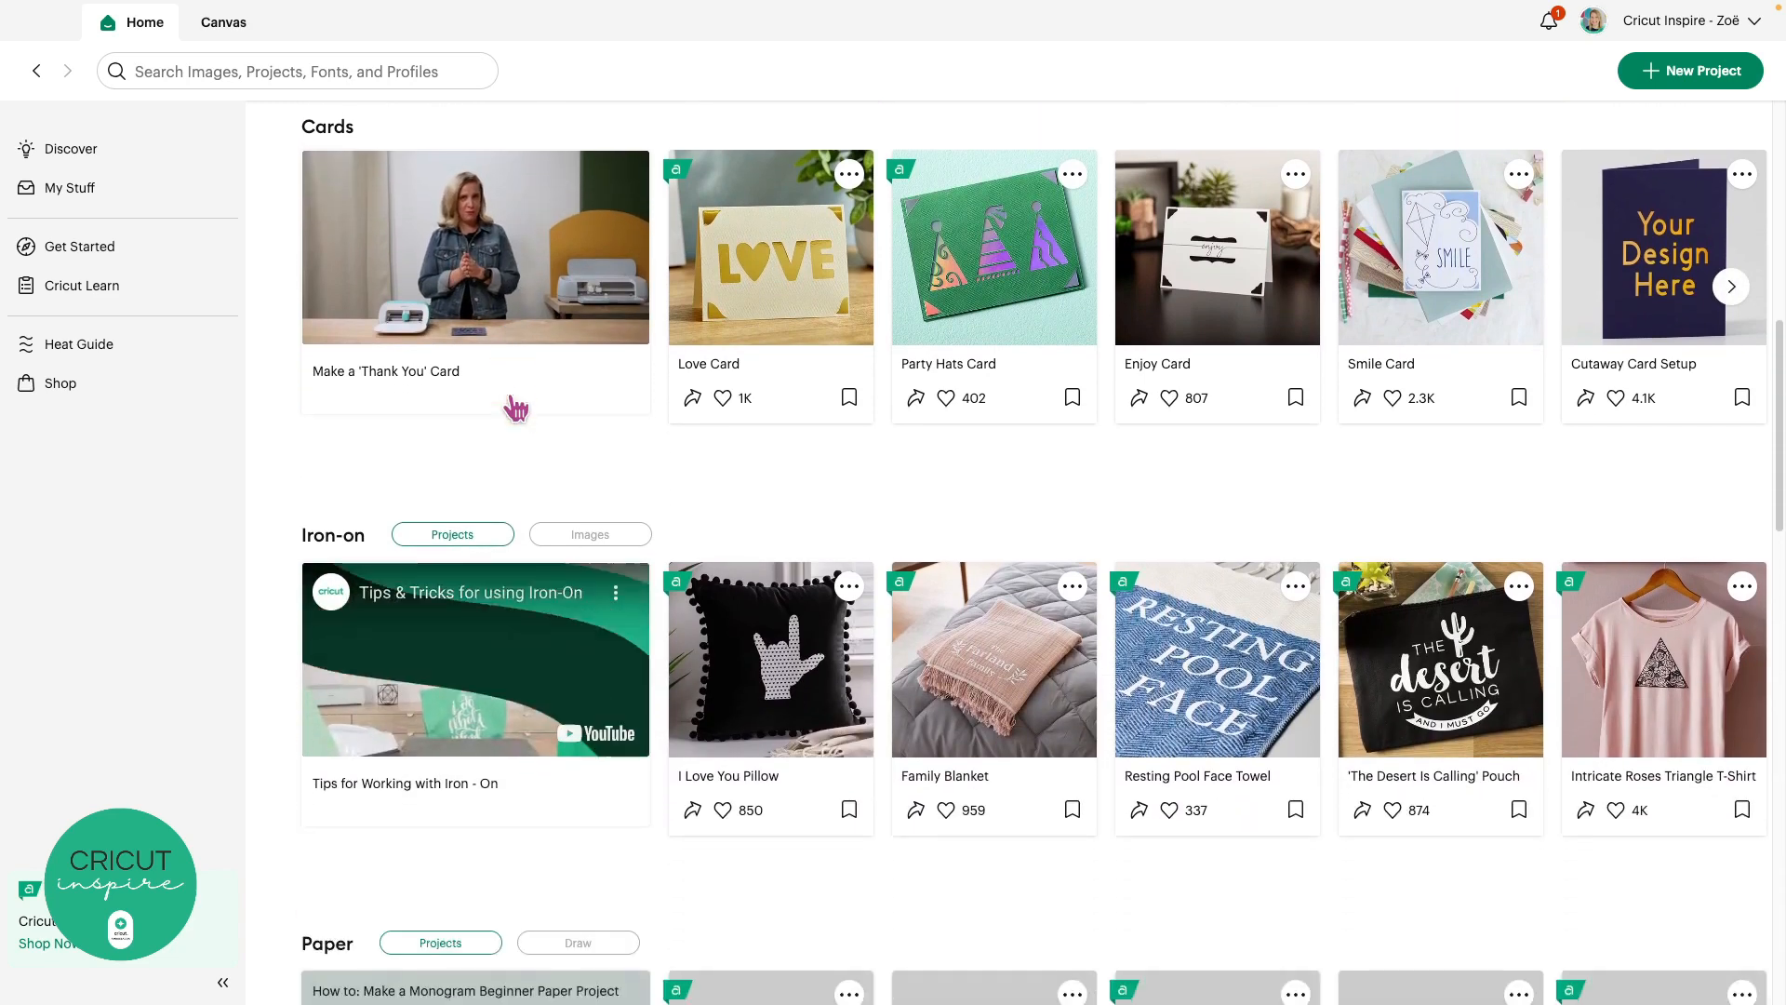
scroll(516, 409, "down", 5)
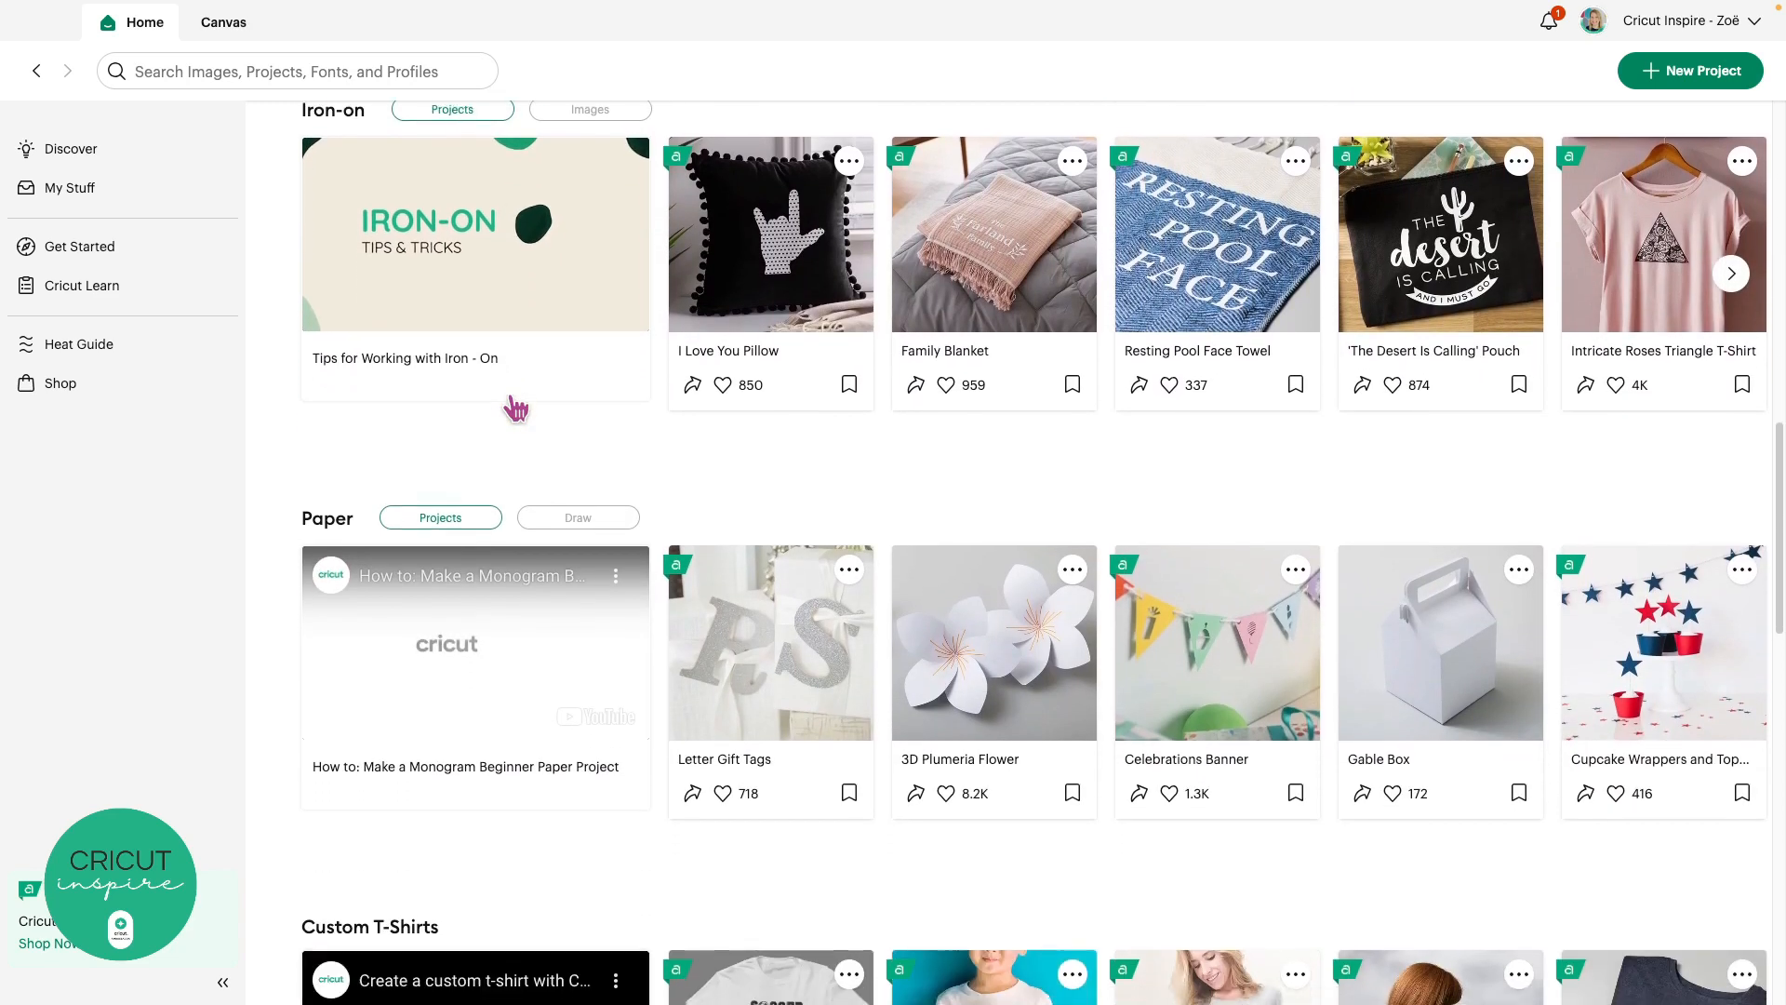
scroll(517, 409, "down", 6)
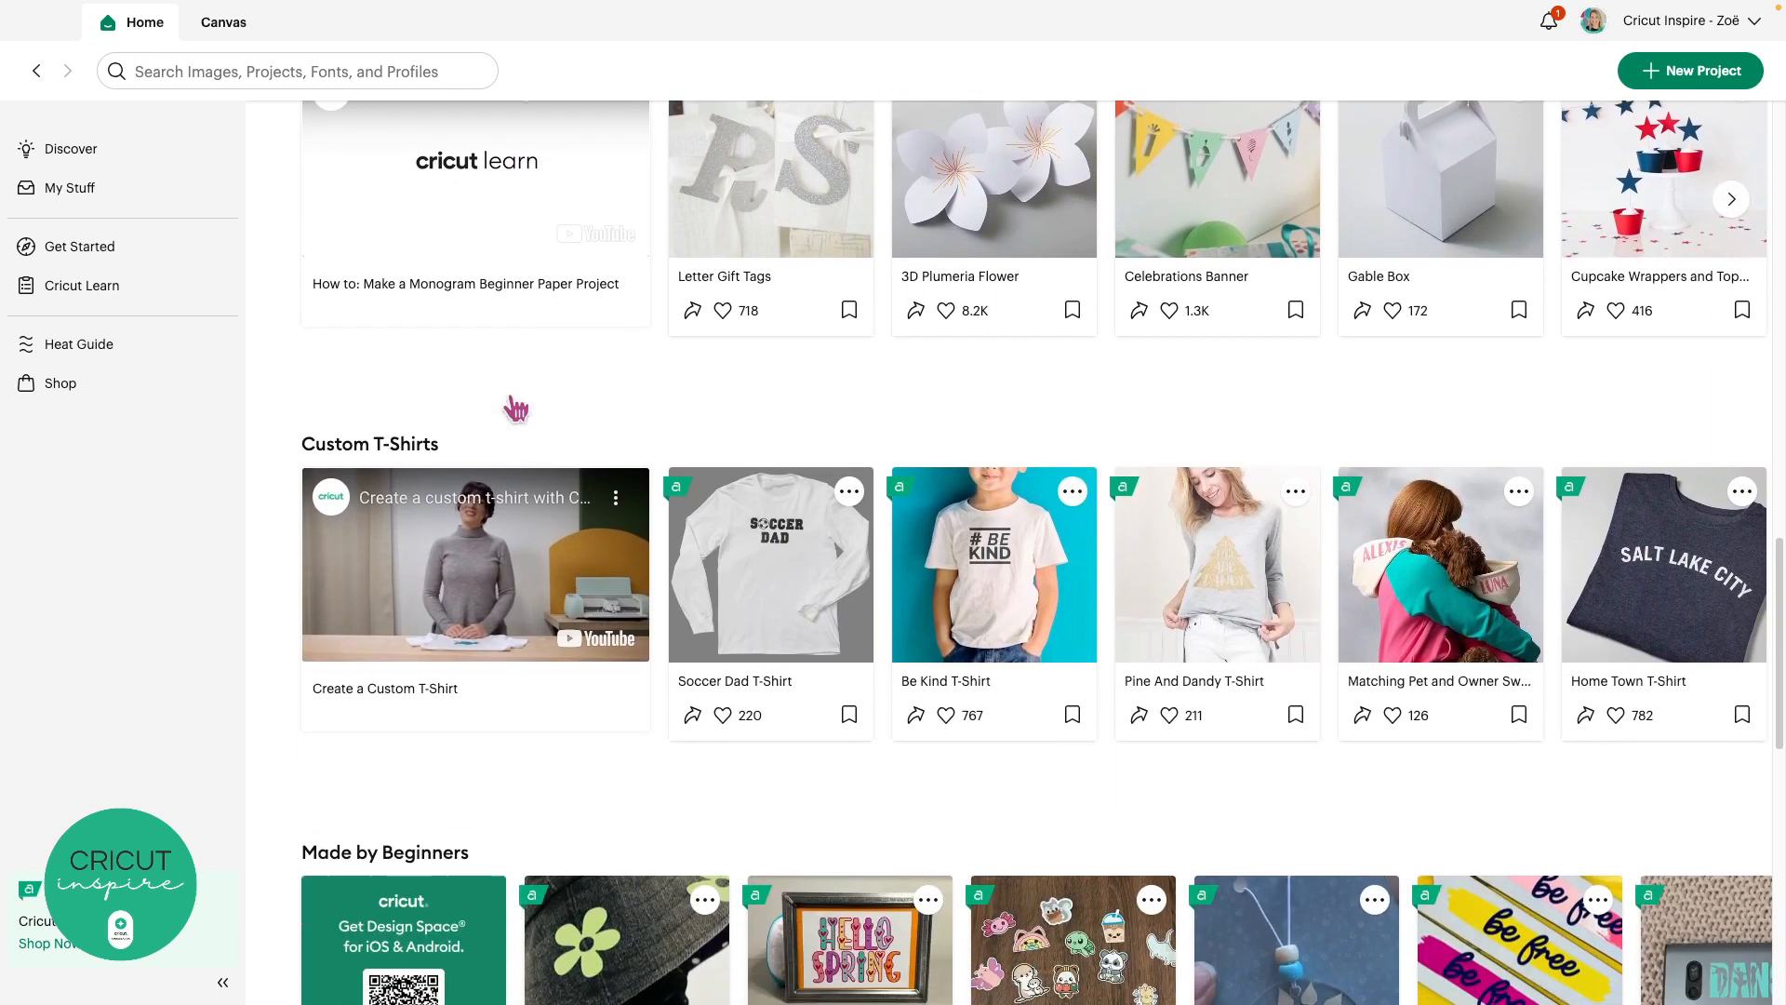
scroll(511, 398, "down", 5)
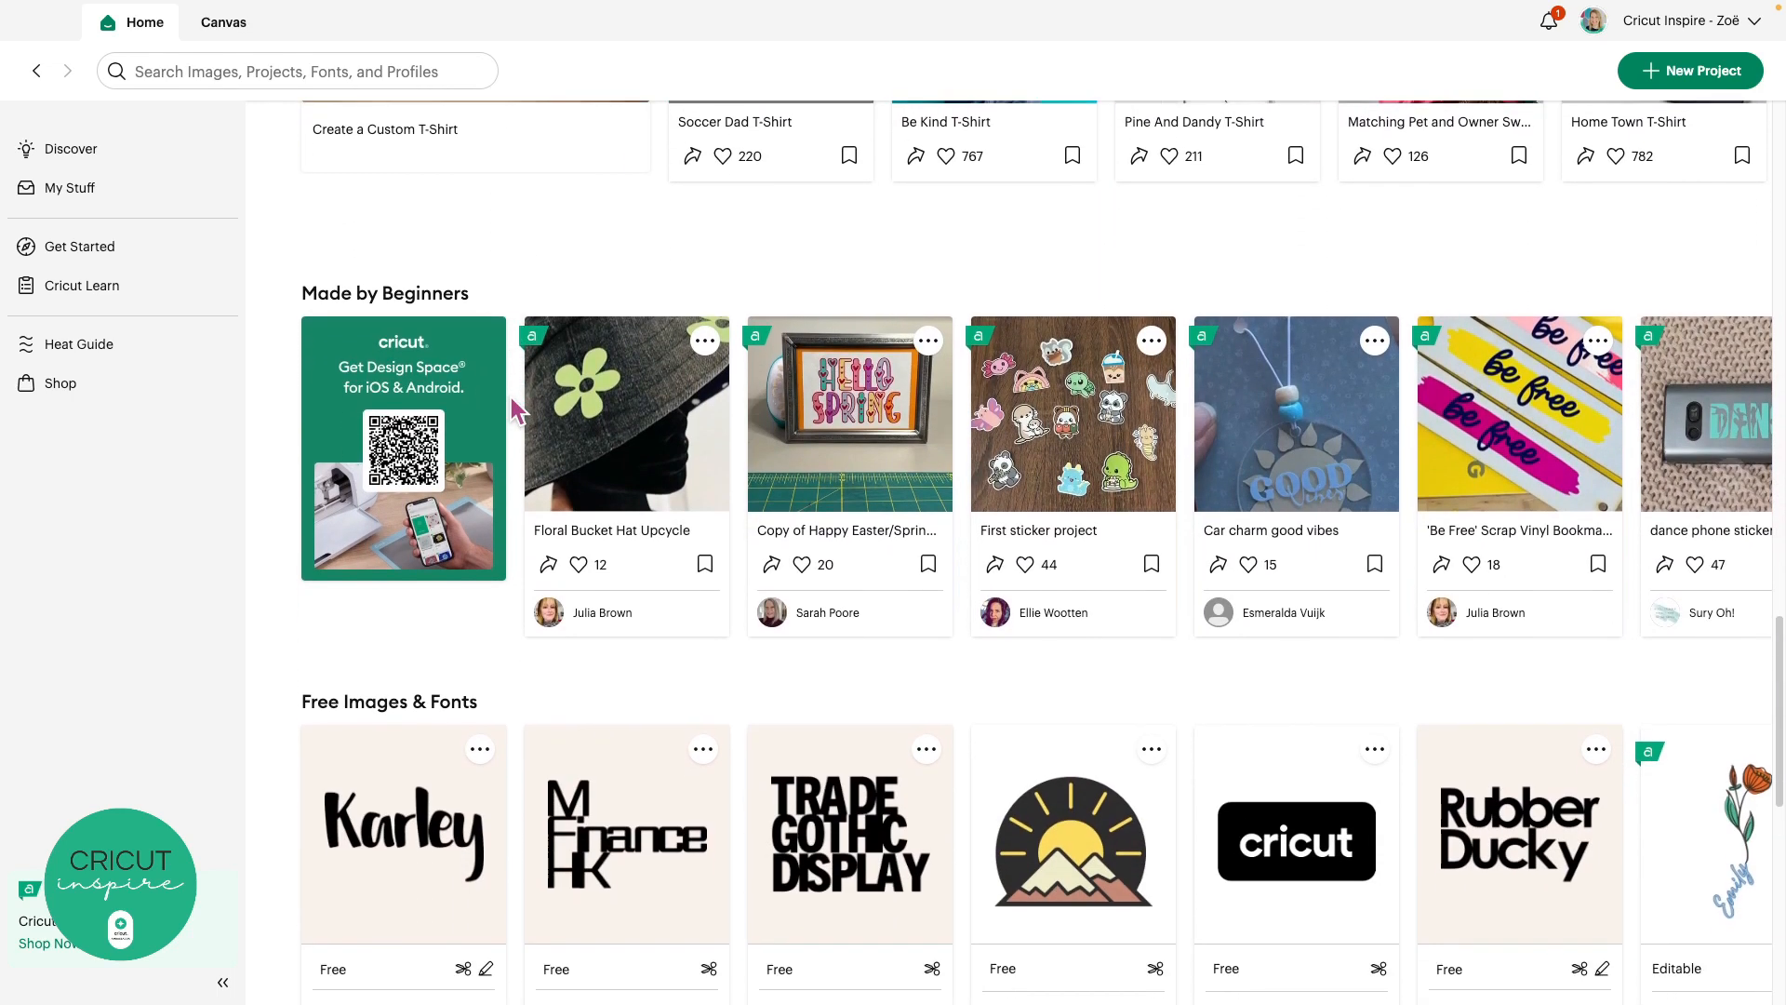
scroll(510, 399, "down", 4)
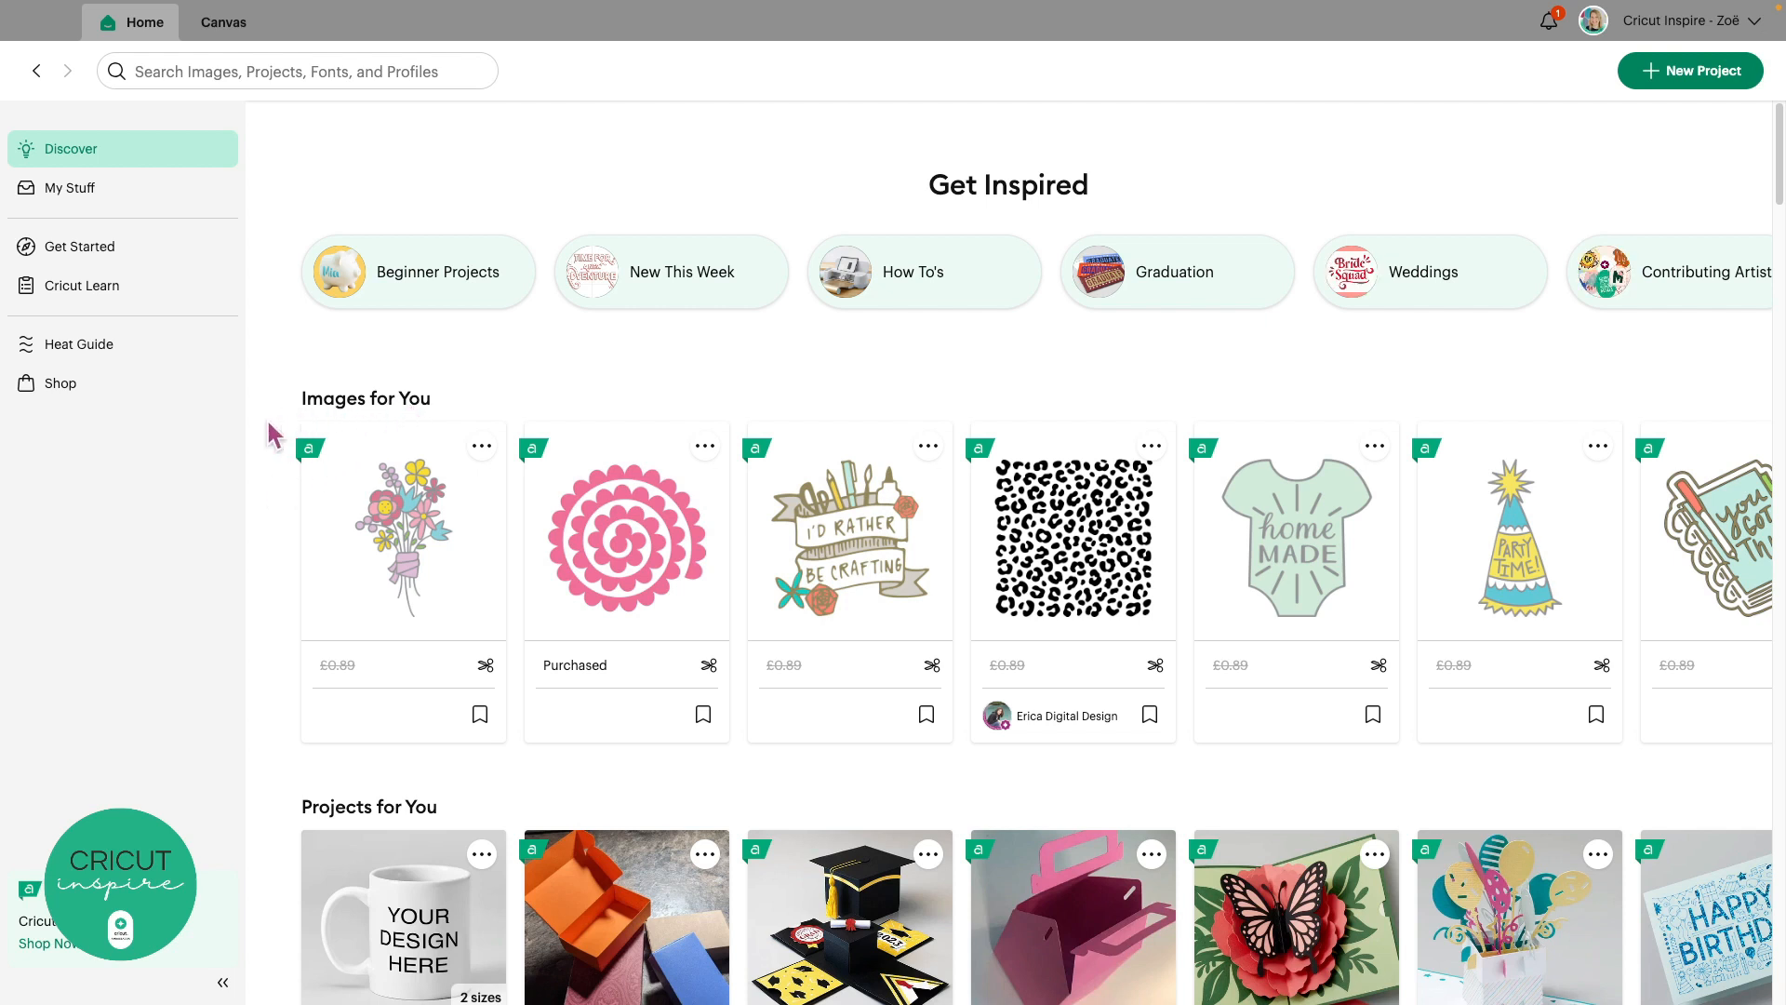
scroll(269, 418, "down", 5)
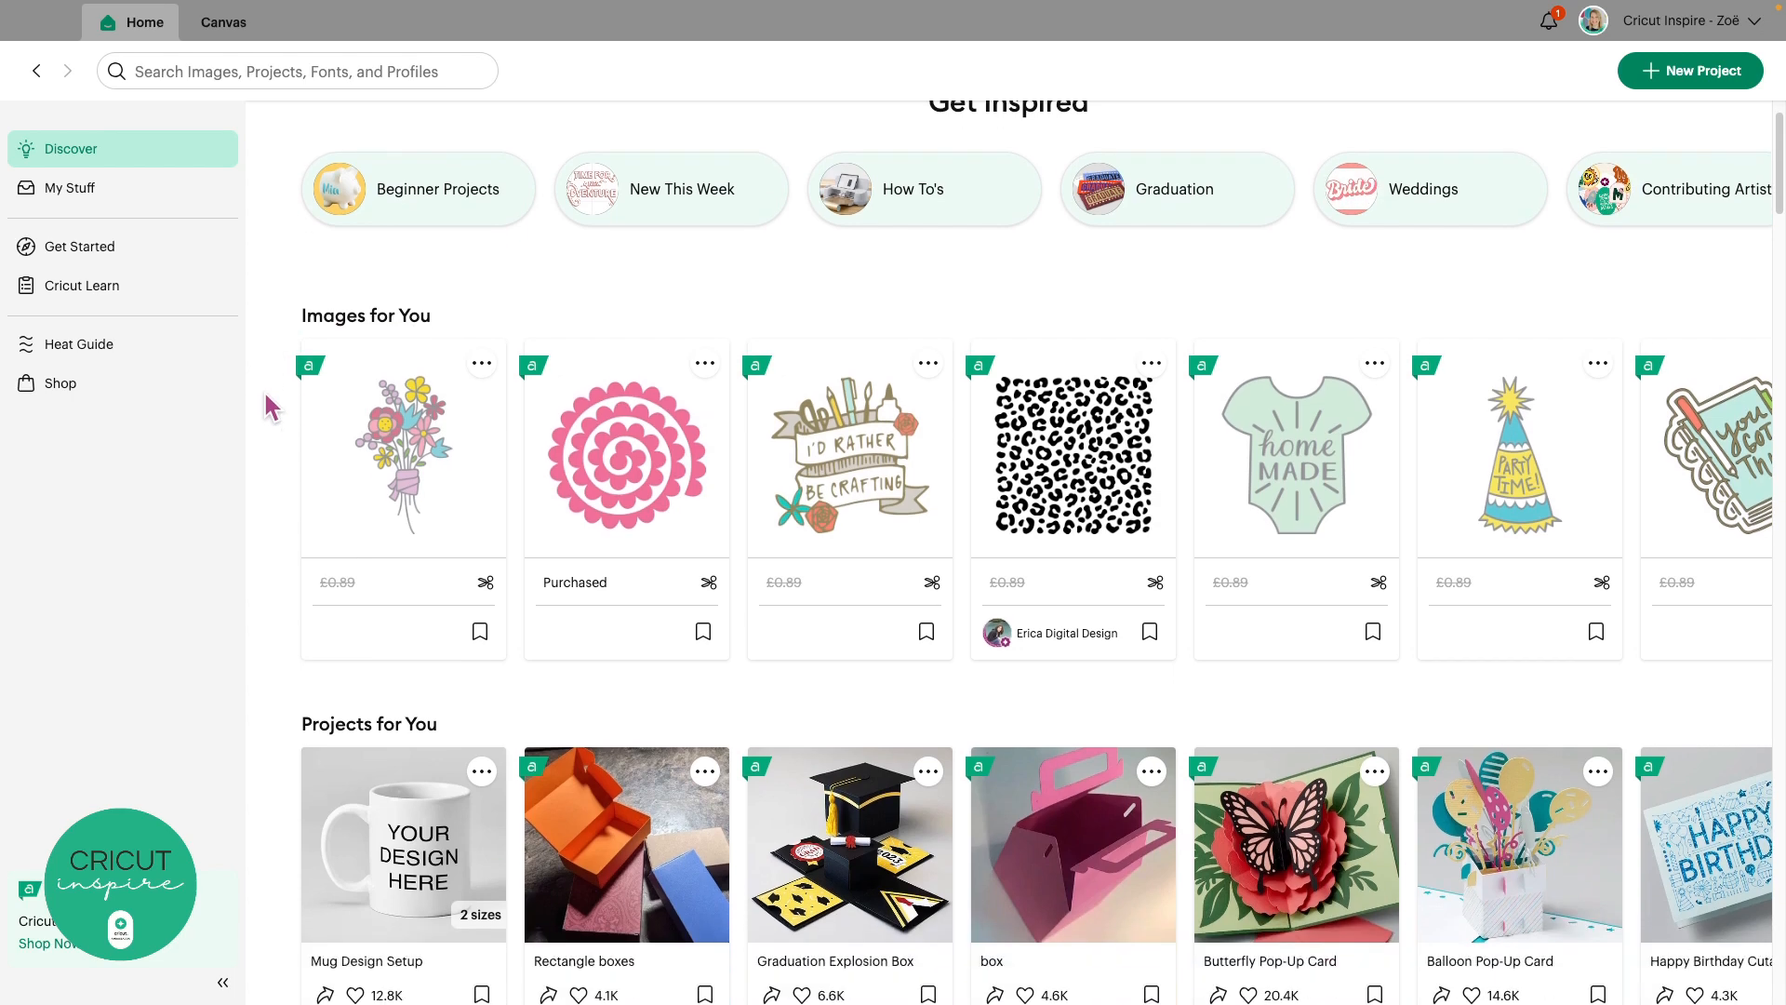
scroll(266, 399, "down", 3)
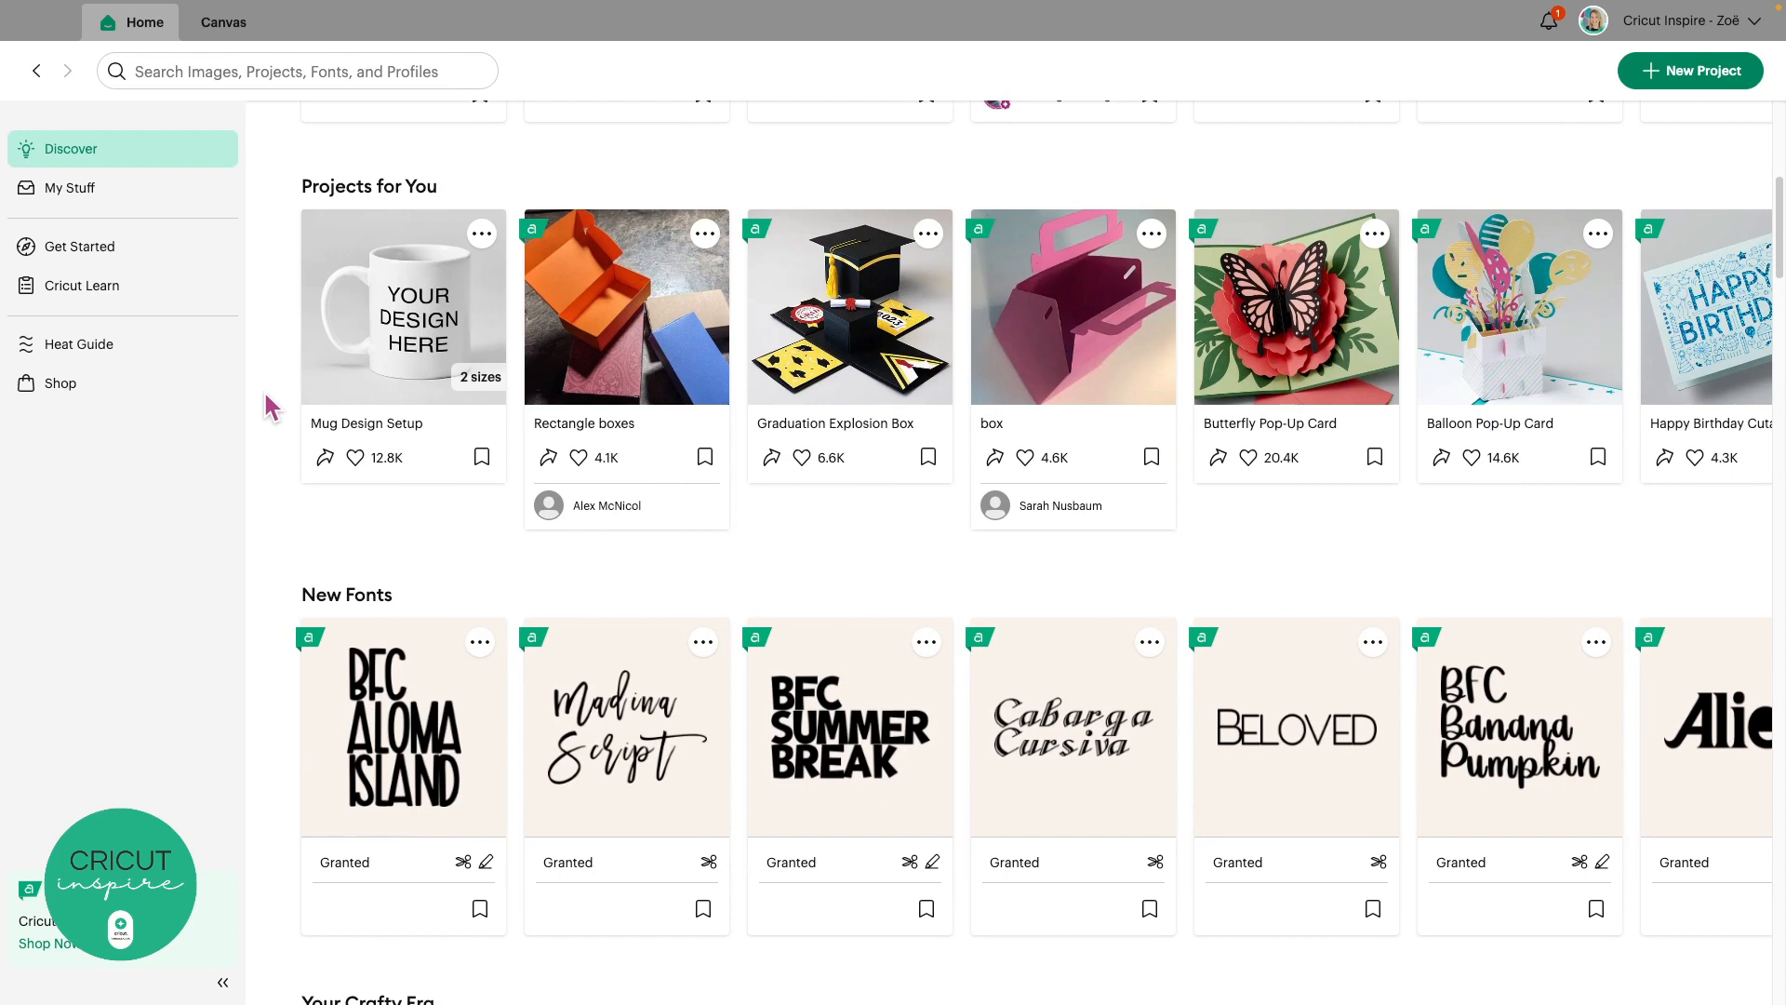
scroll(265, 395, "down", 4)
scroll(267, 406, "down", 6)
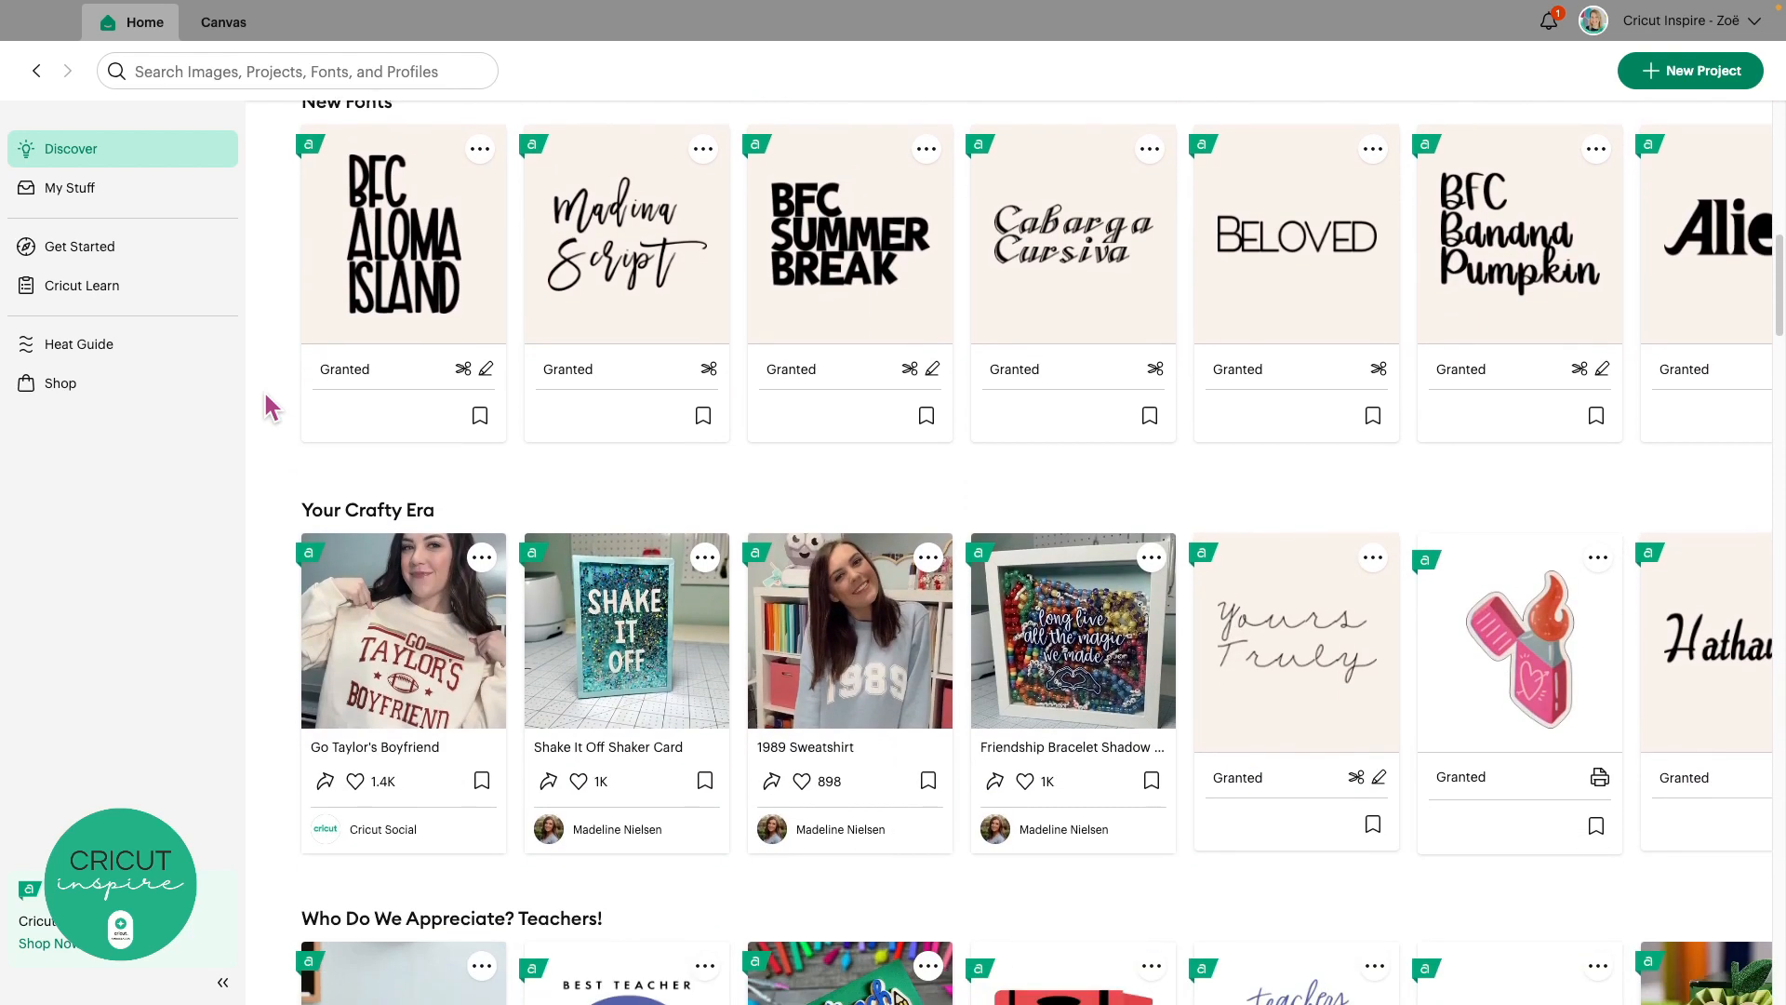
scroll(269, 406, "down", 7)
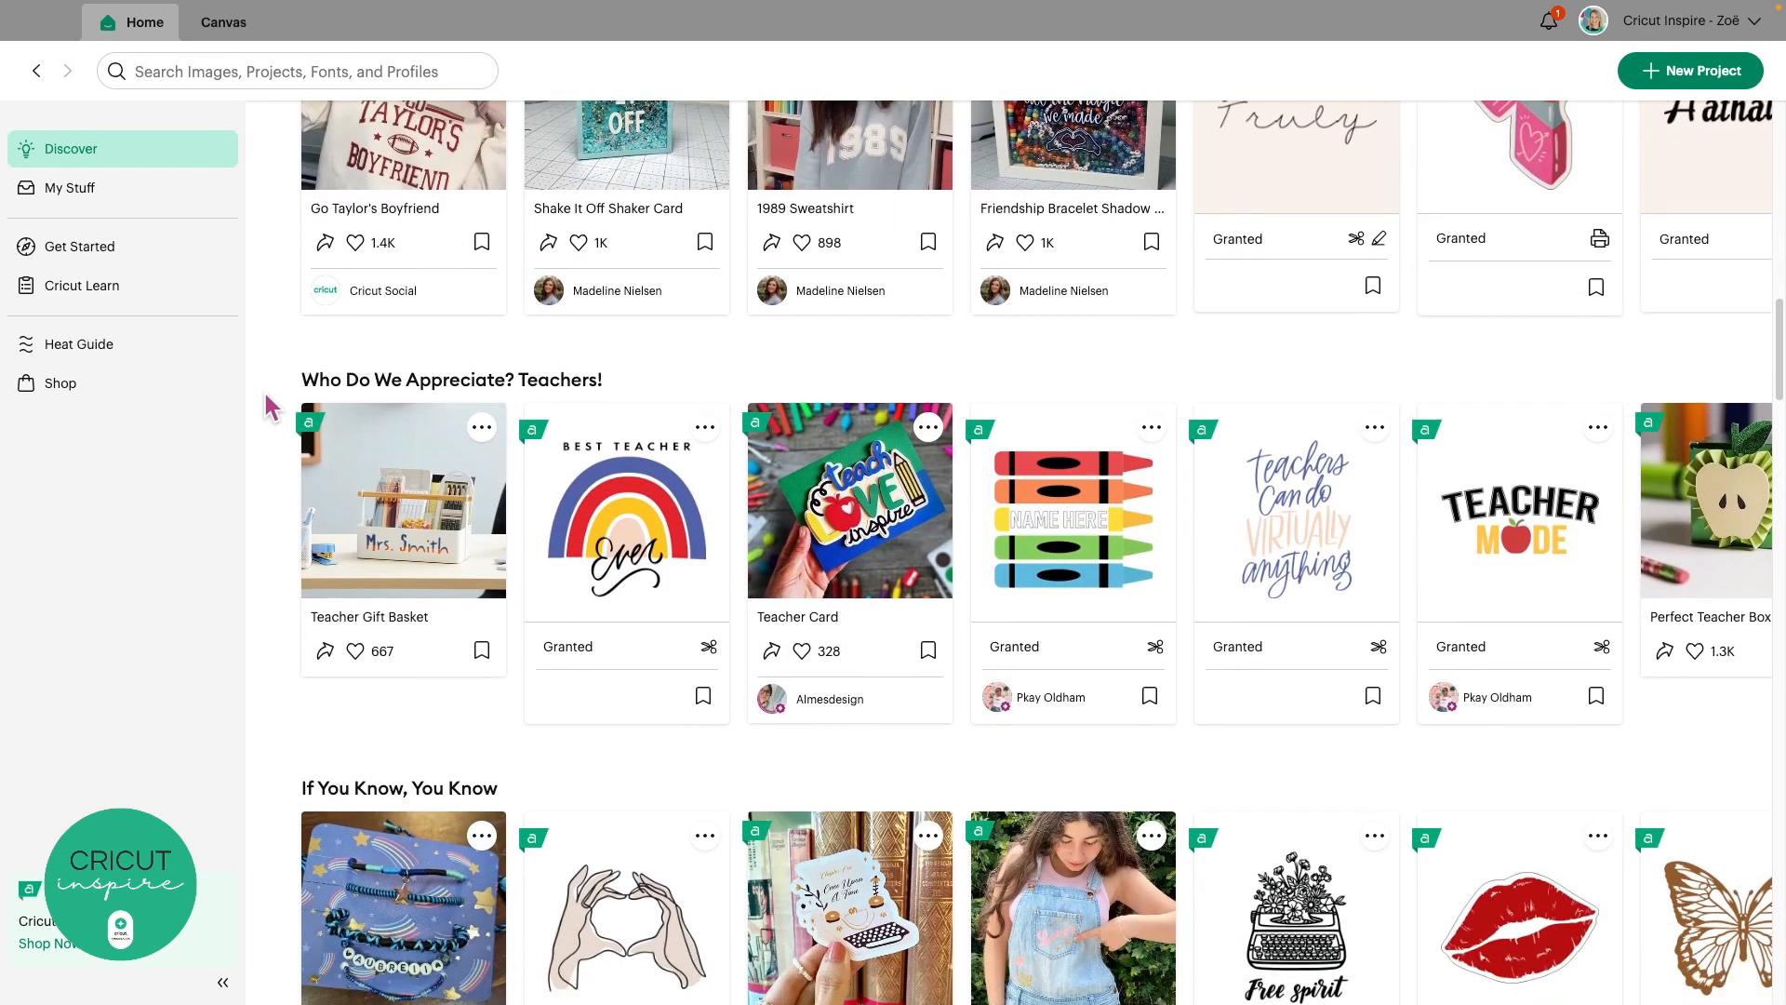
scroll(270, 407, "down", 6)
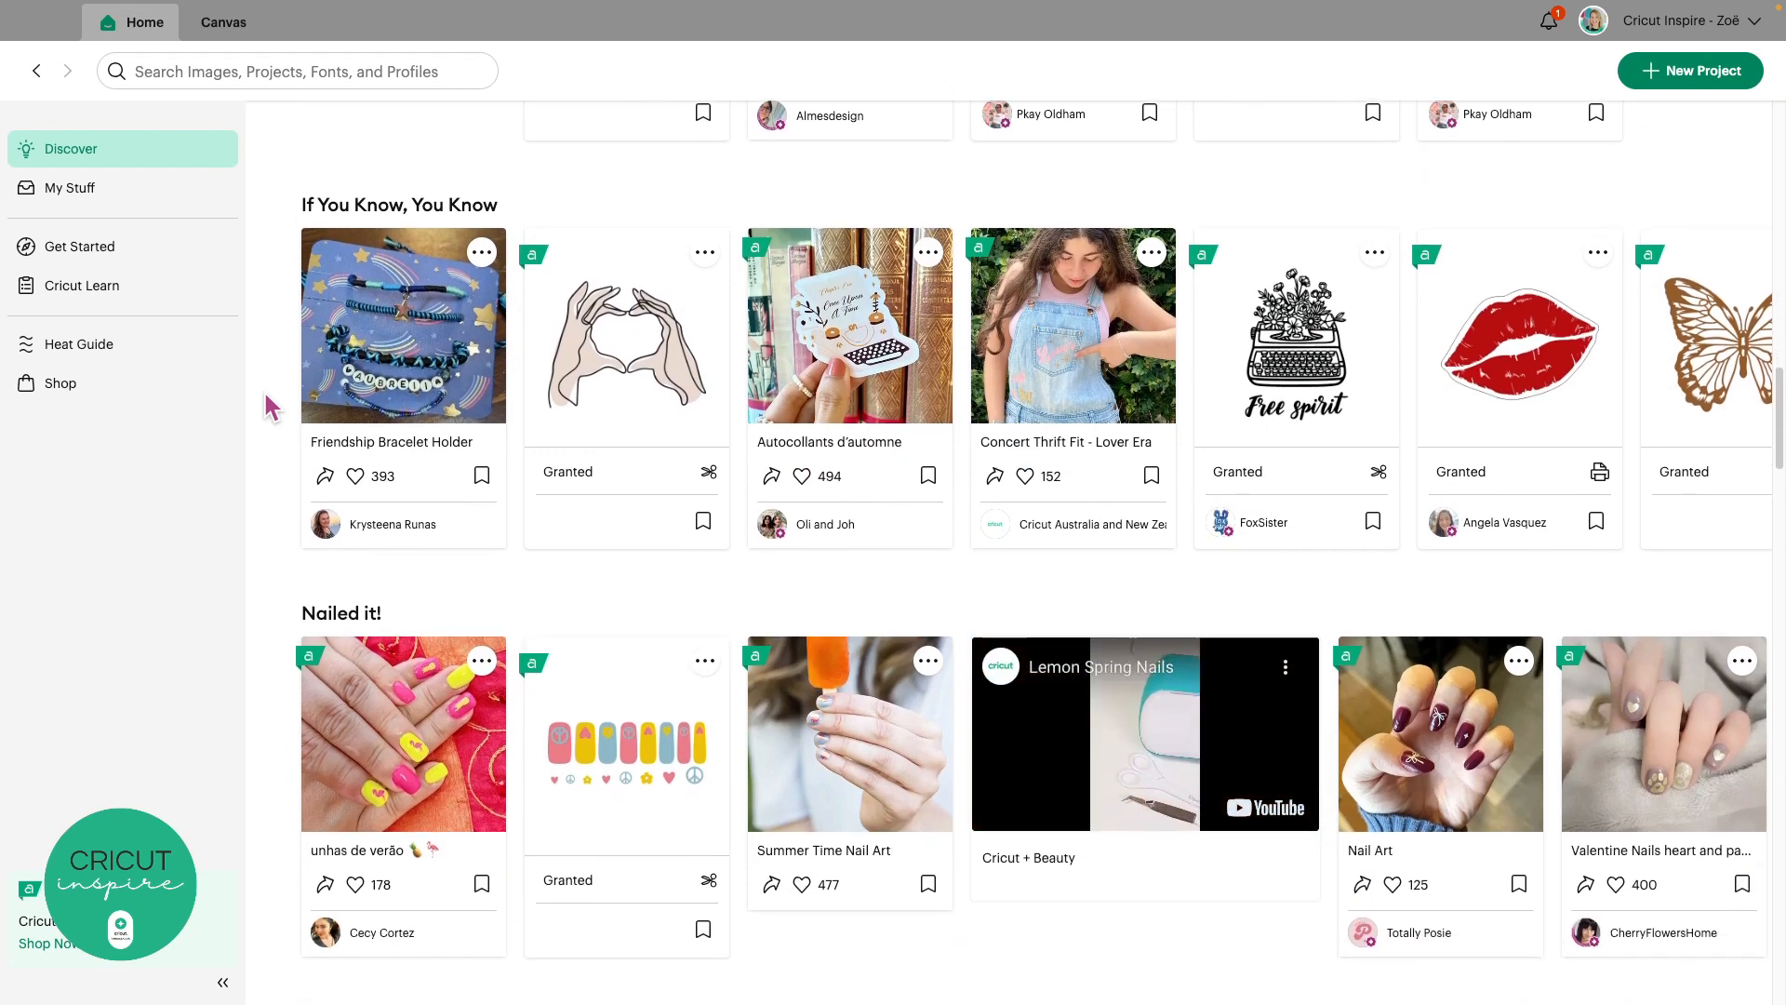
scroll(267, 405, "down", 11)
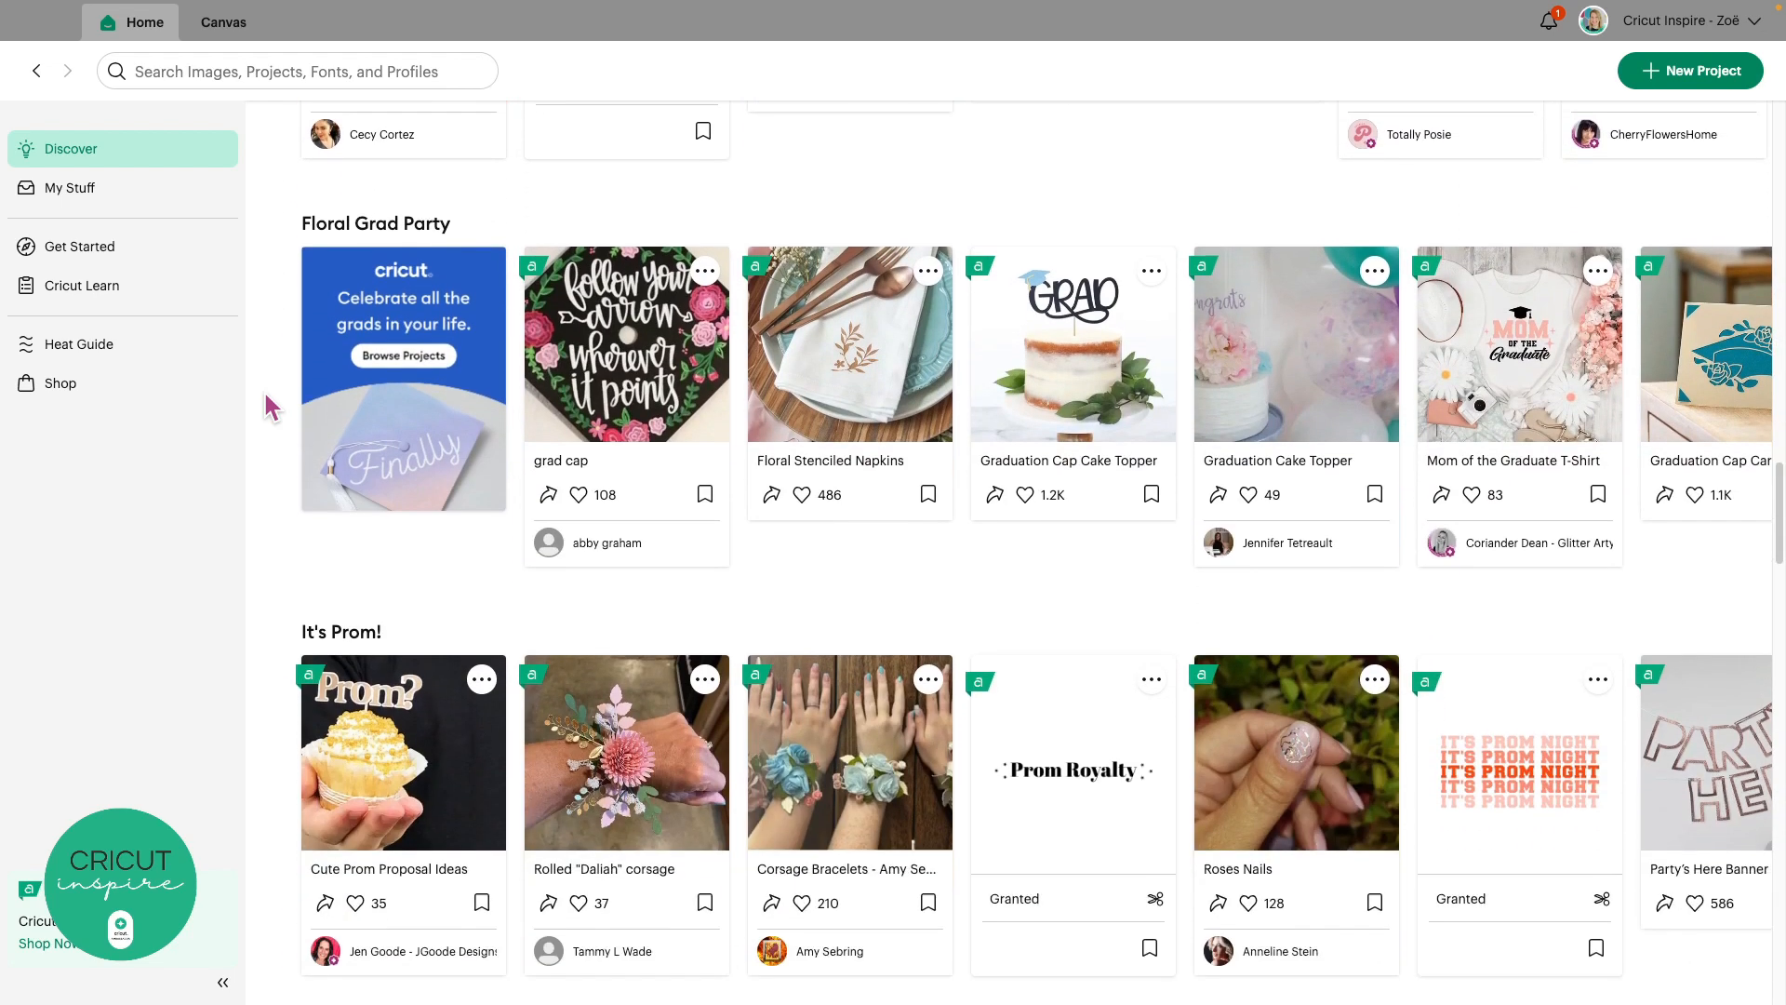
scroll(269, 406, "down", 5)
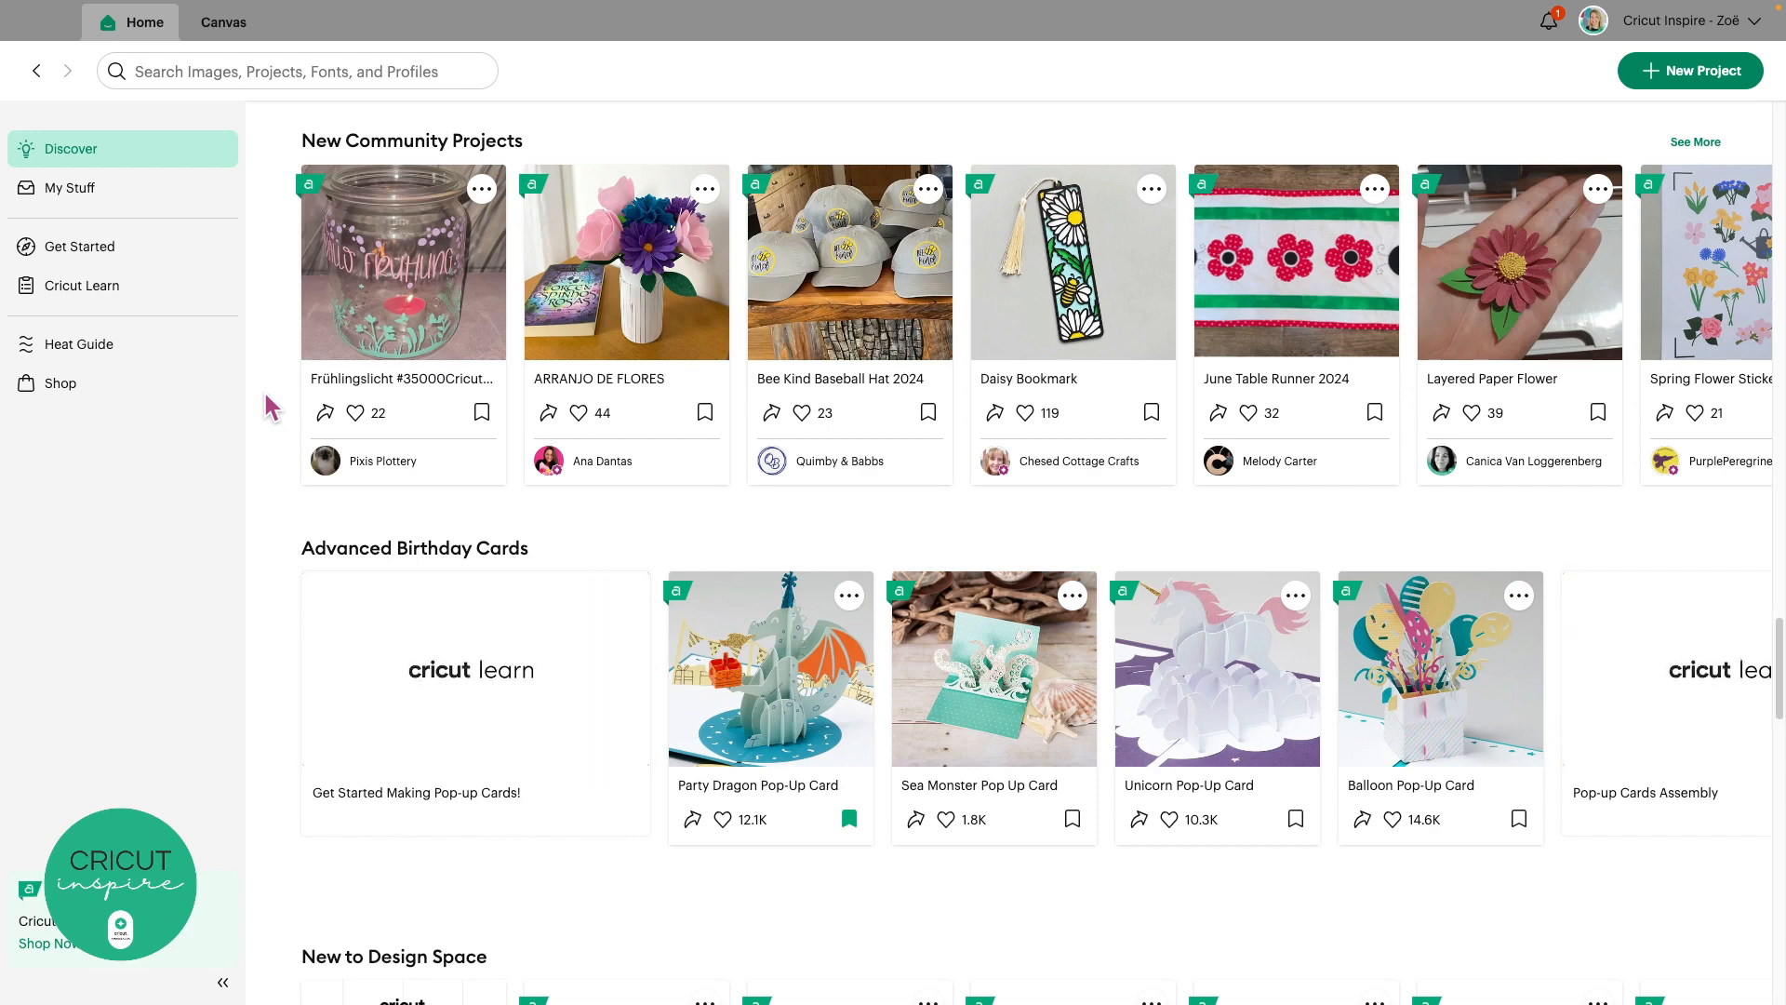
scroll(270, 407, "down", 3)
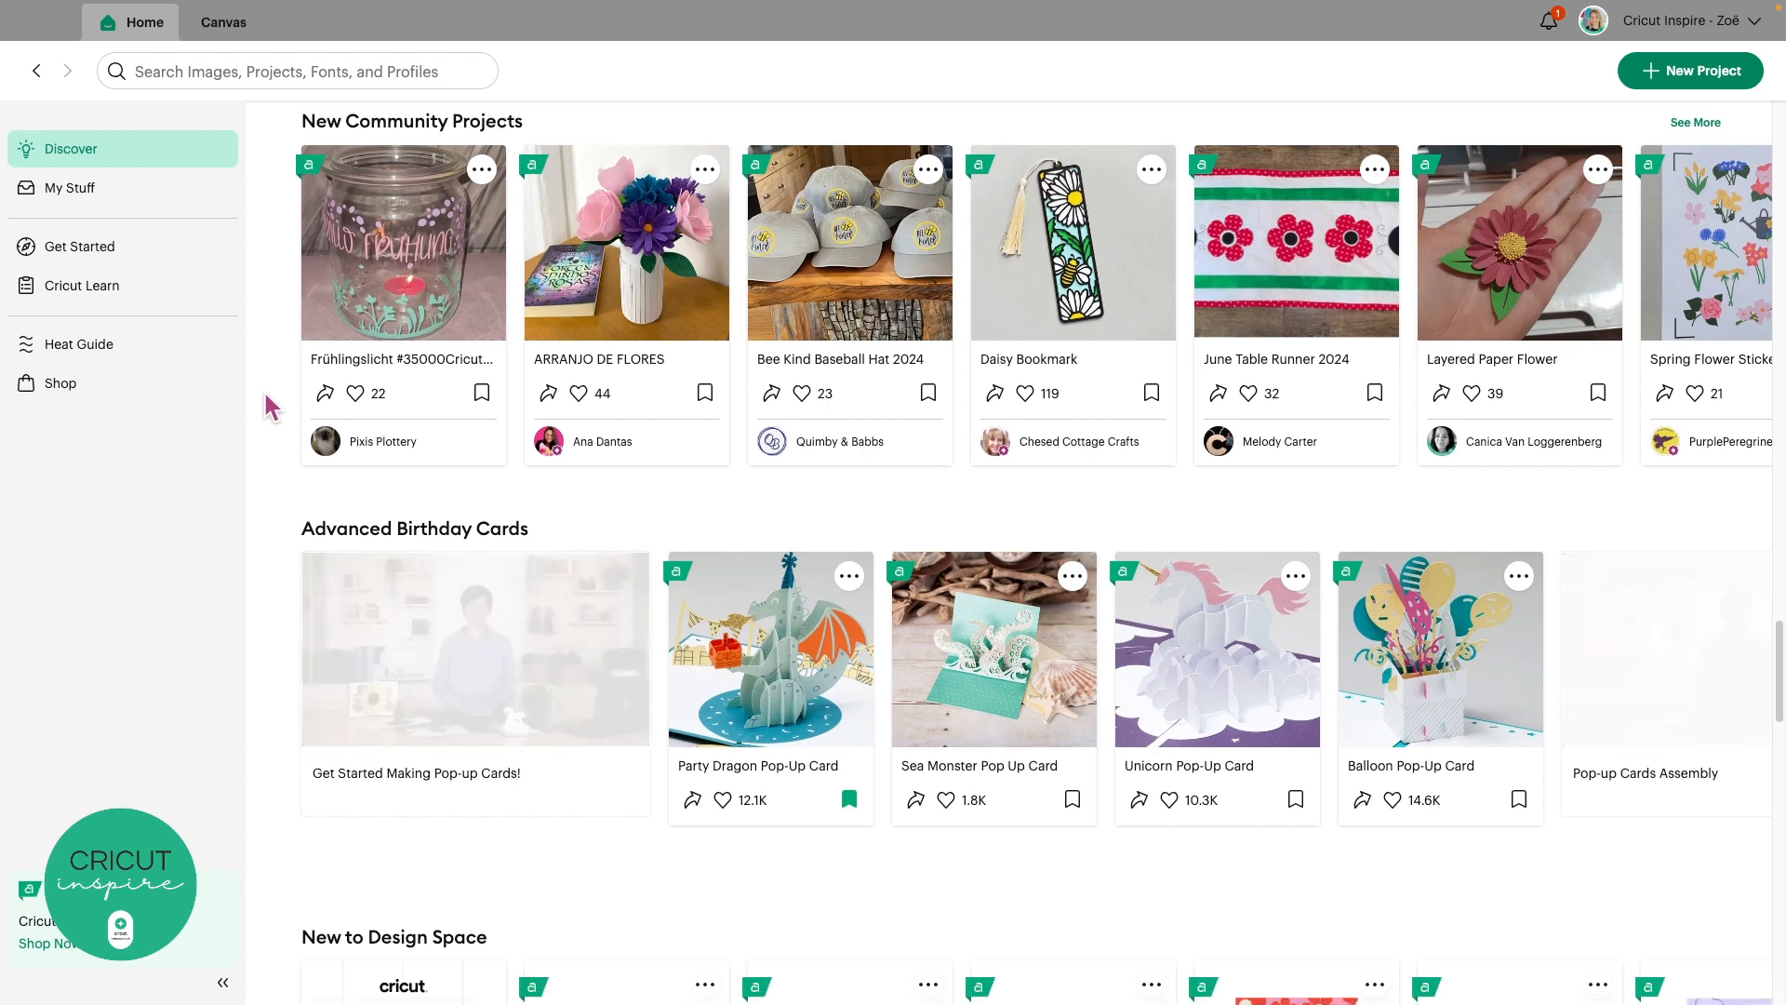
scroll(270, 407, "down", 5)
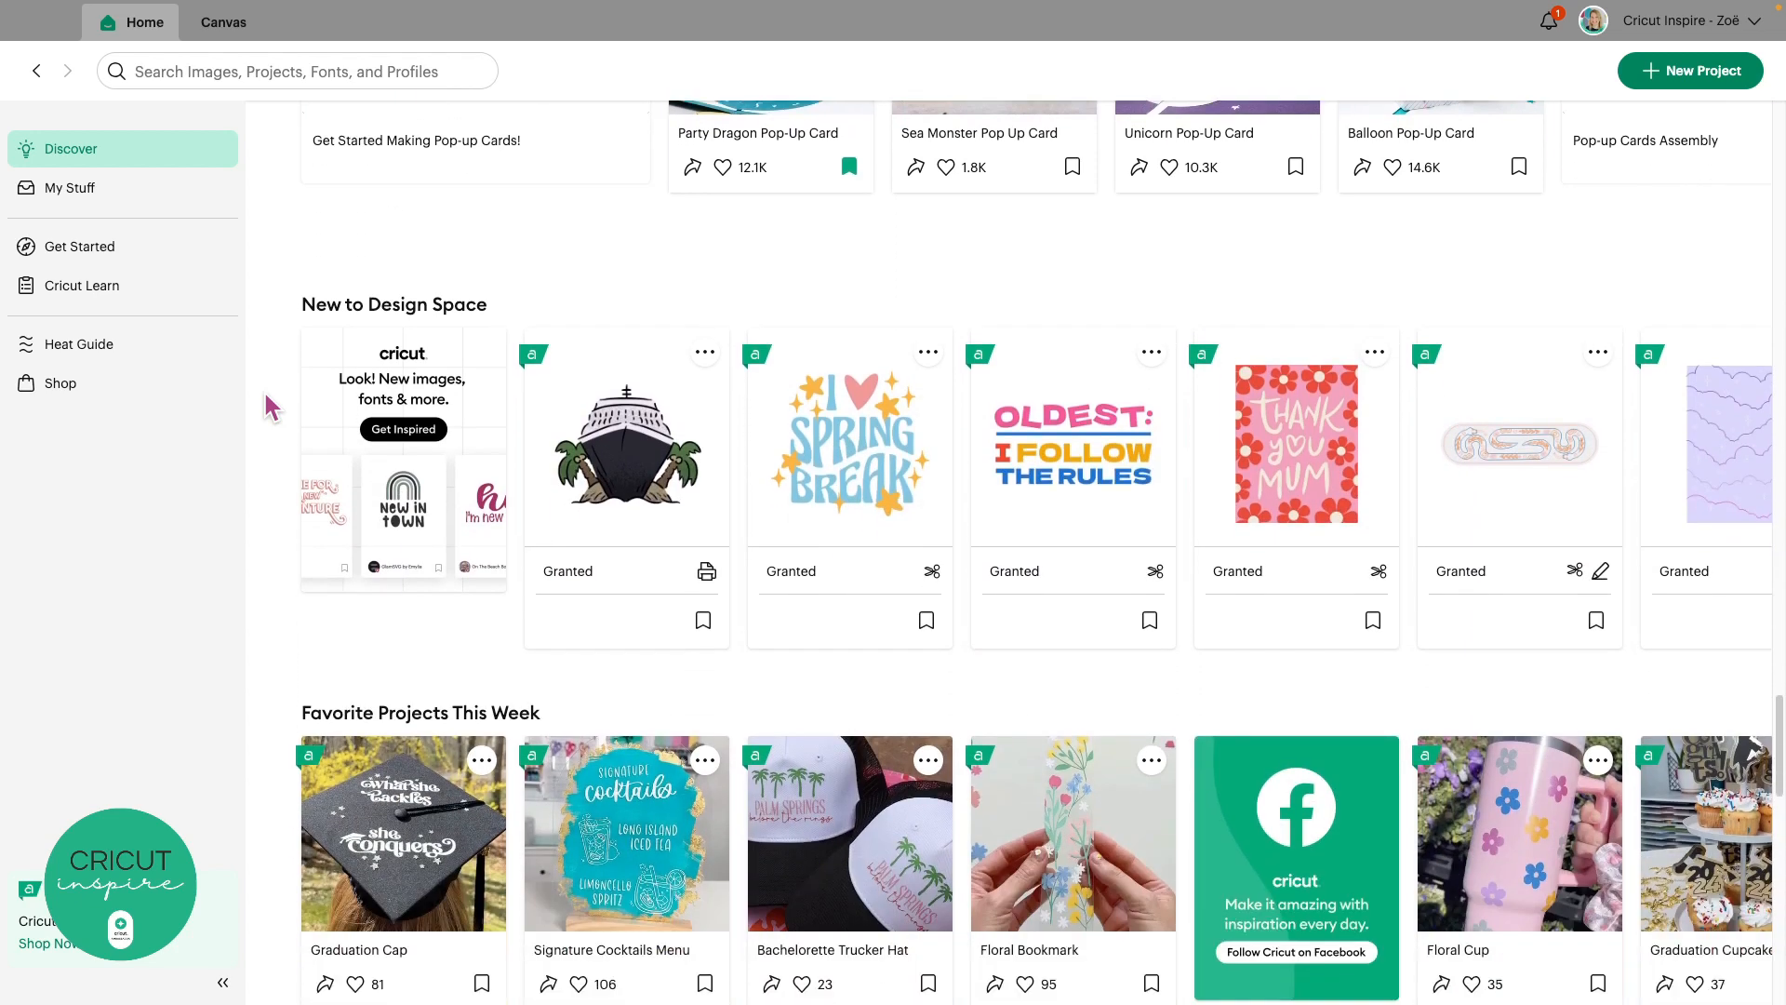
scroll(270, 407, "down", 6)
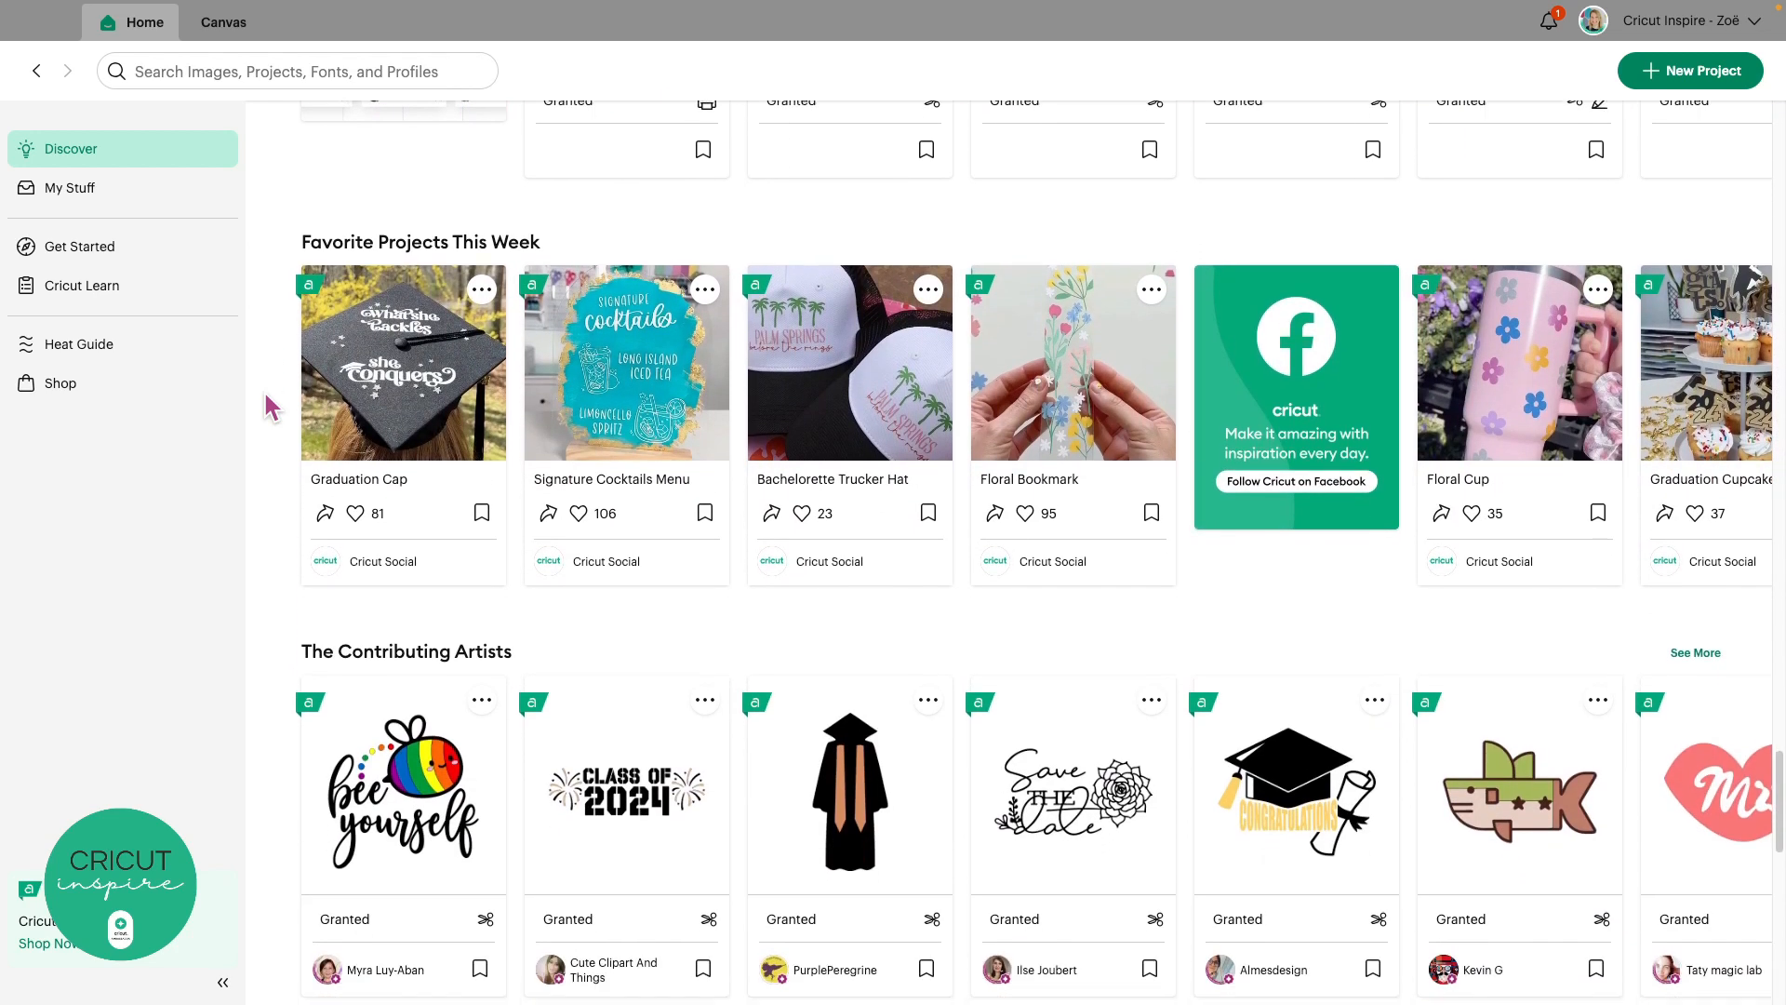
scroll(270, 407, "down", 7)
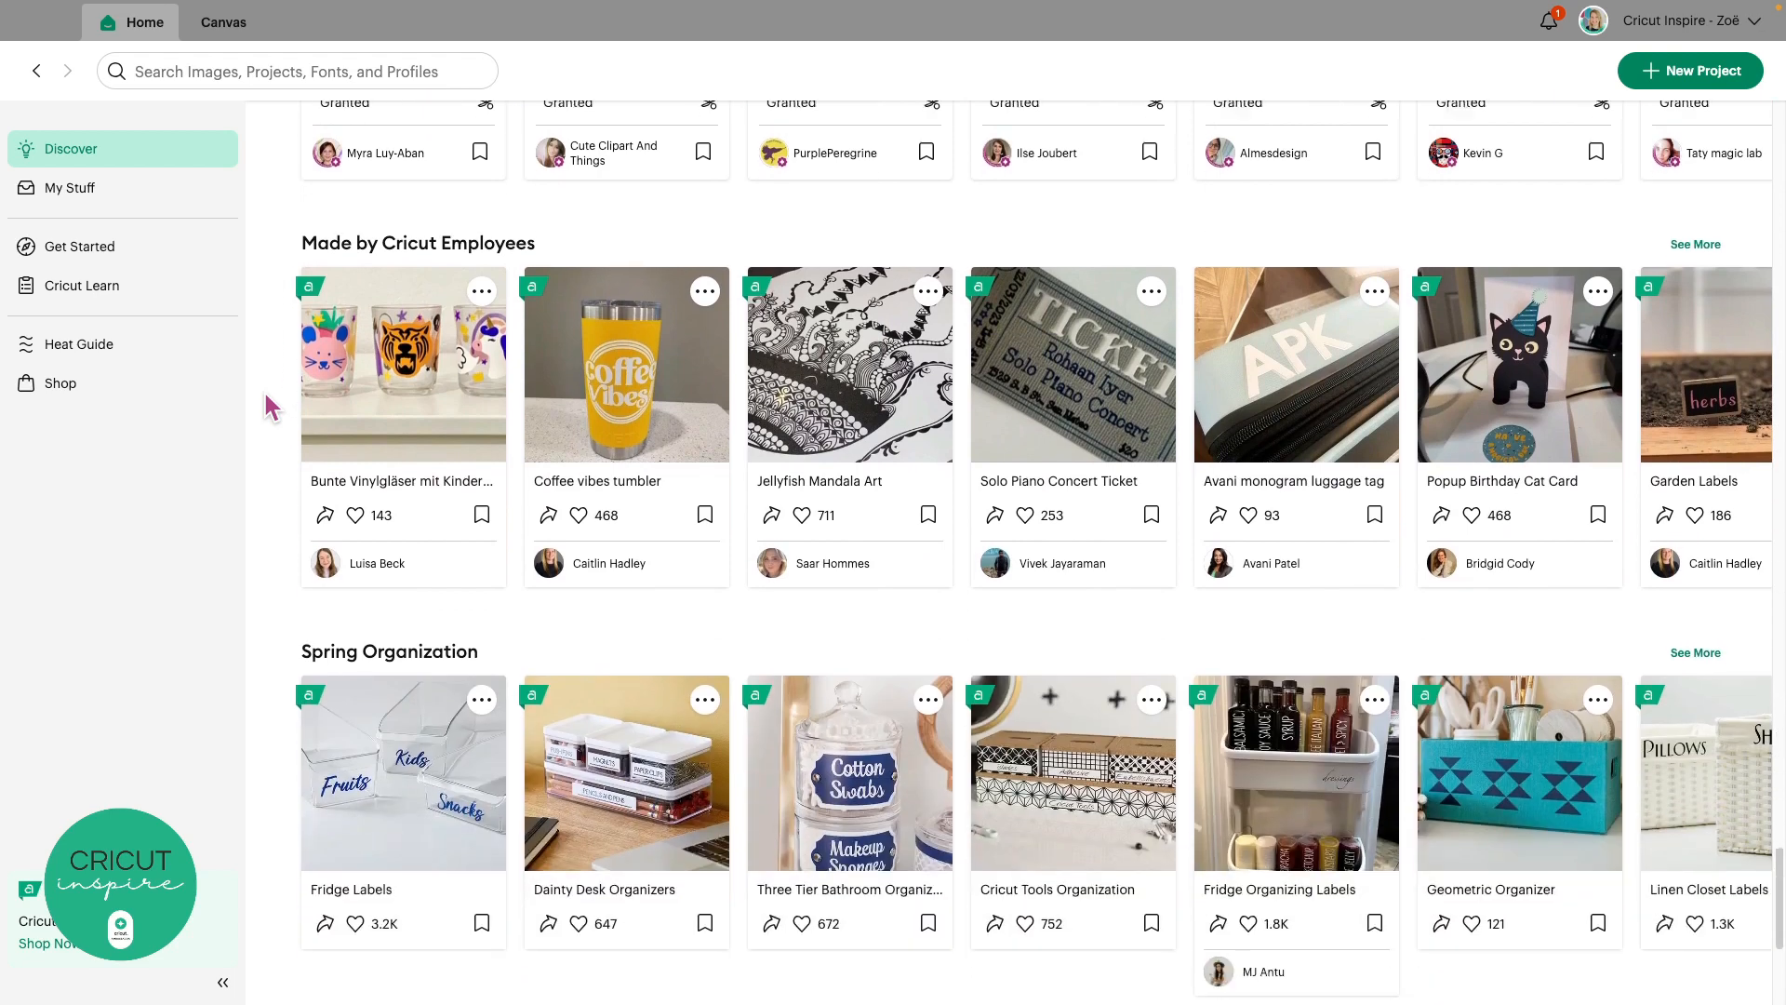
scroll(270, 407, "down", 2)
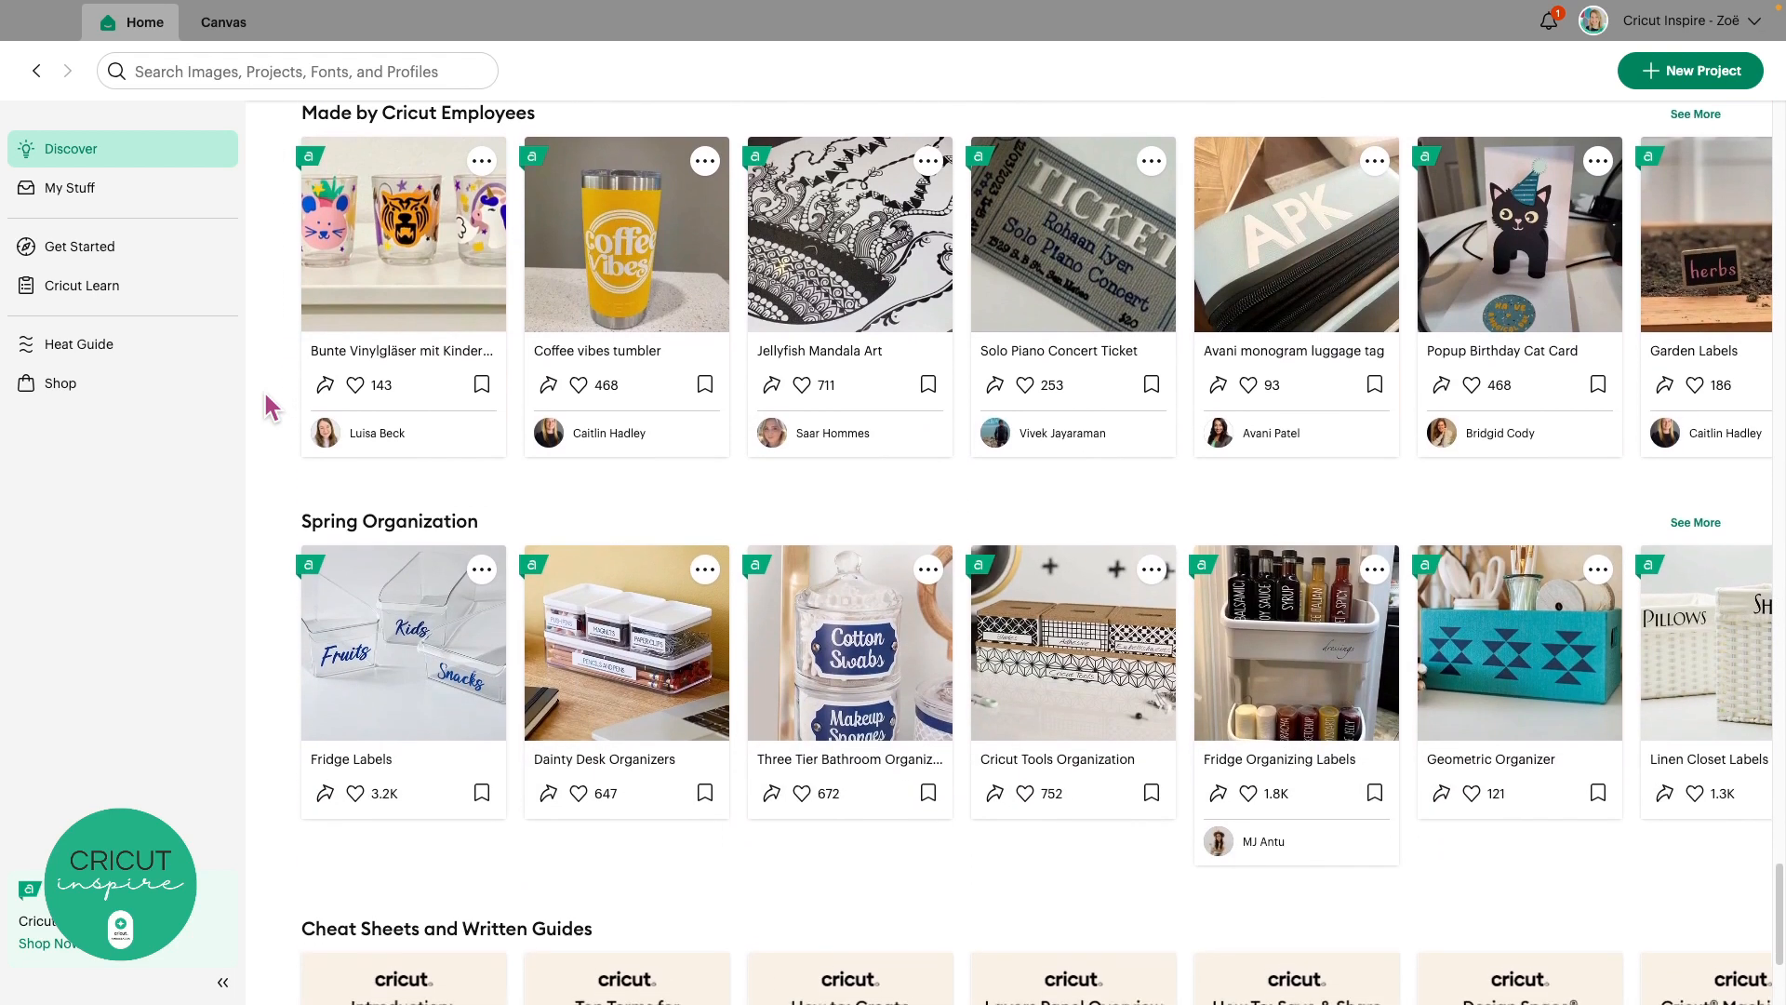
scroll(269, 407, "down", 2)
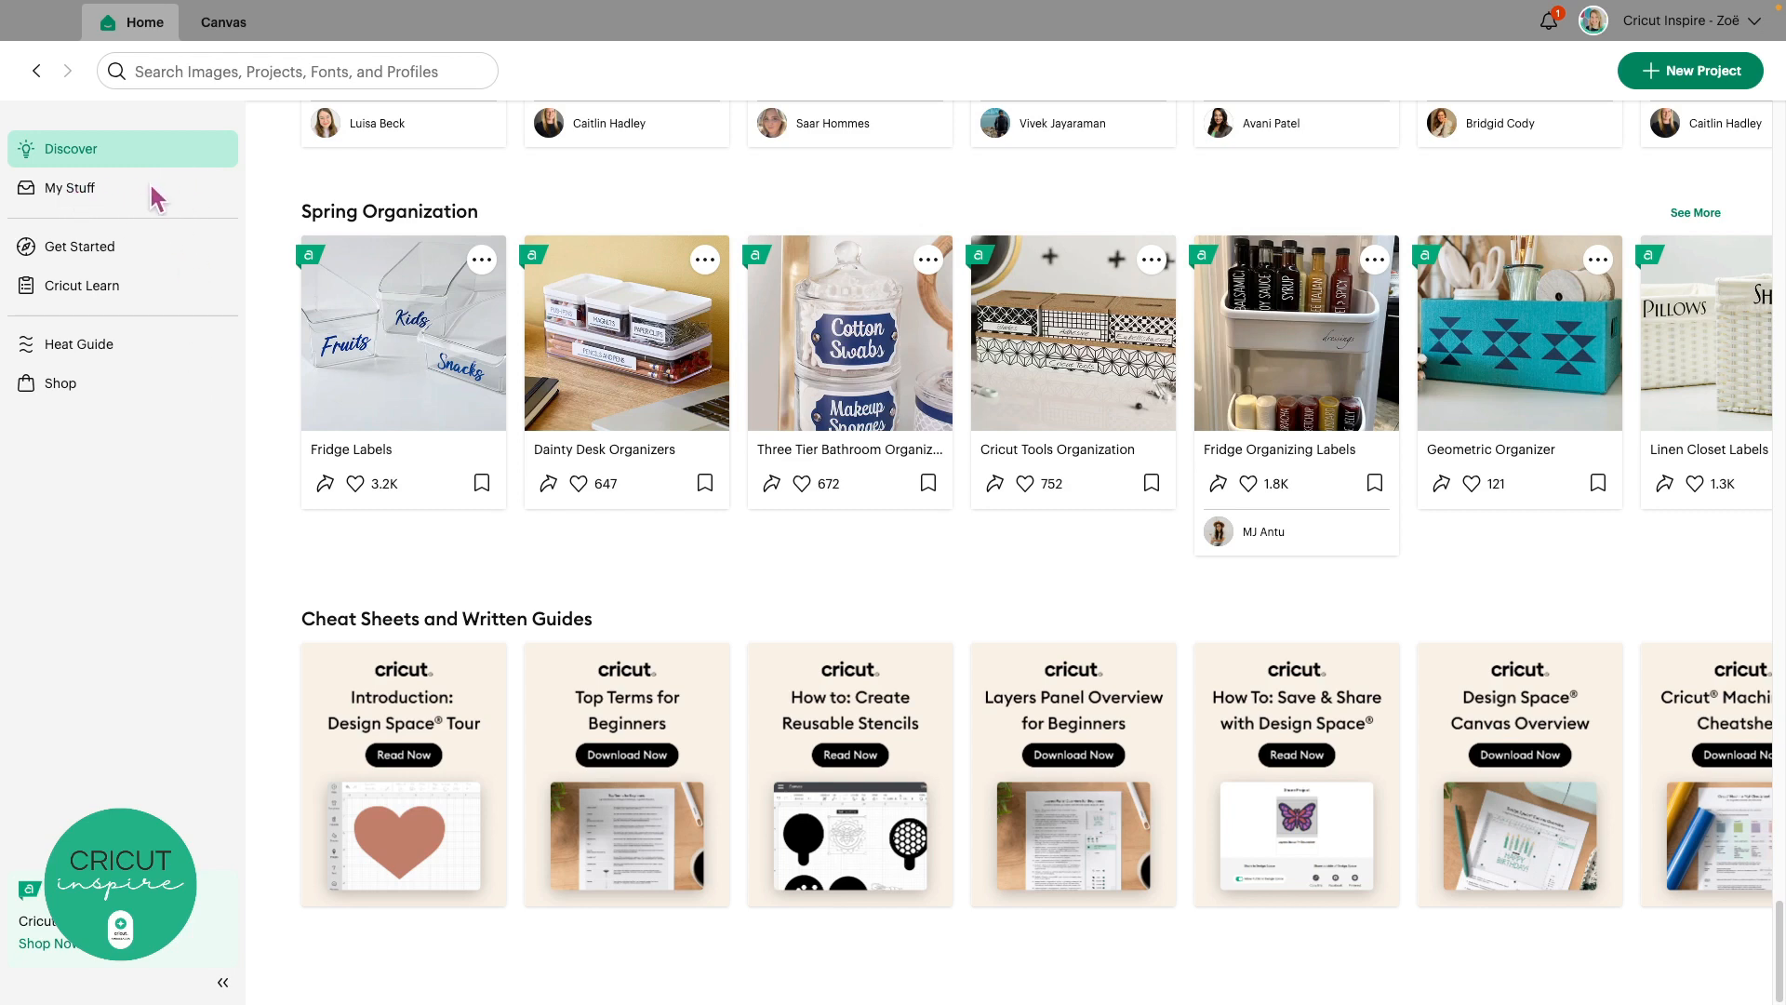
Open My Stuff's Bookmarked tab and toggle the Easter Napkin Holders bookmark off and back on
left_click(84, 188)
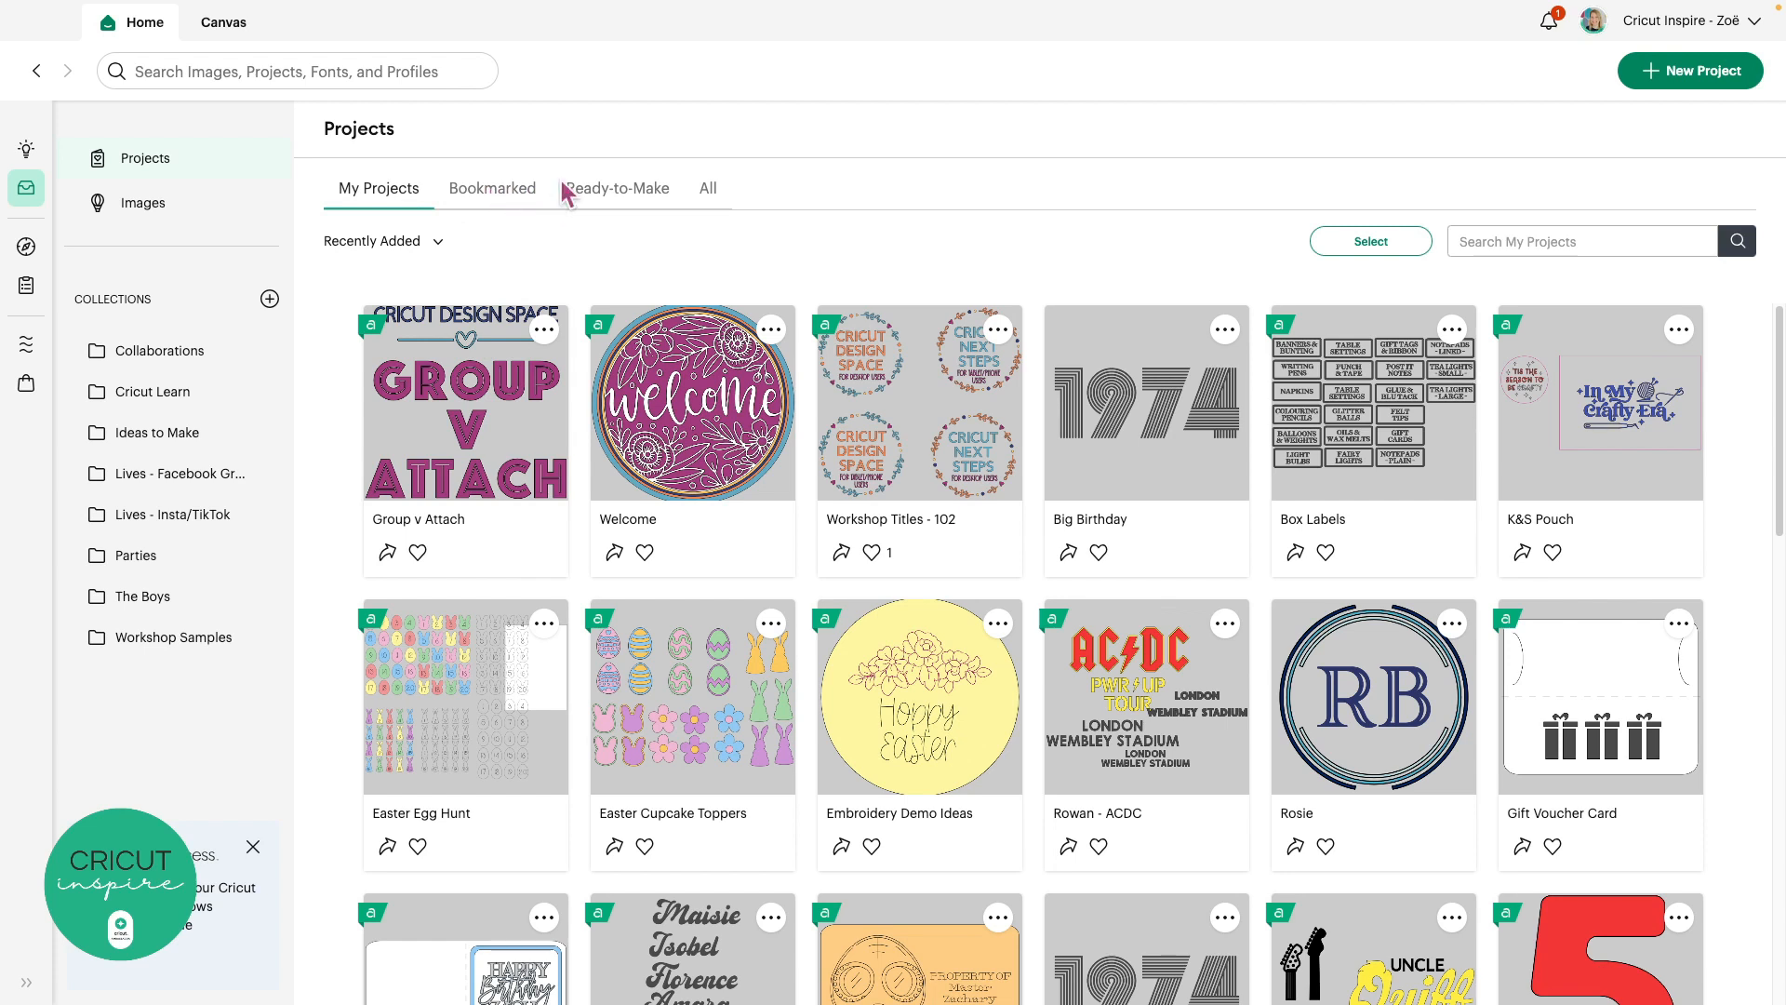
left_click(493, 194)
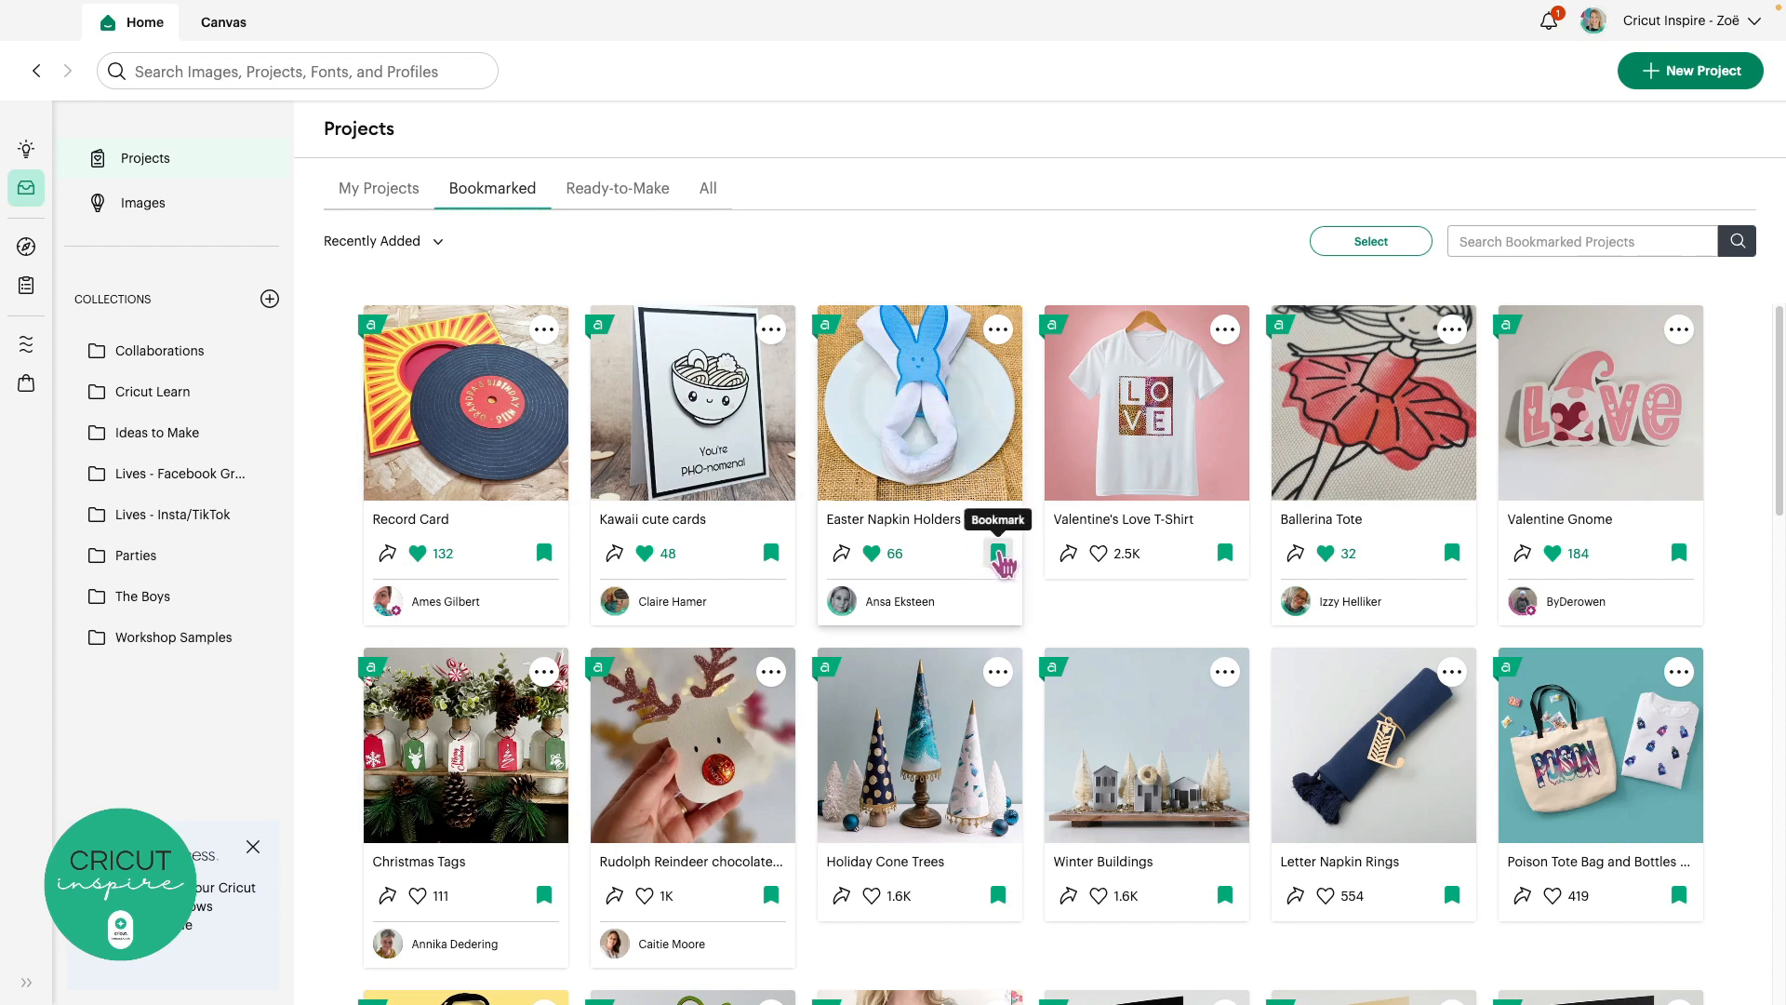
left_click(999, 554)
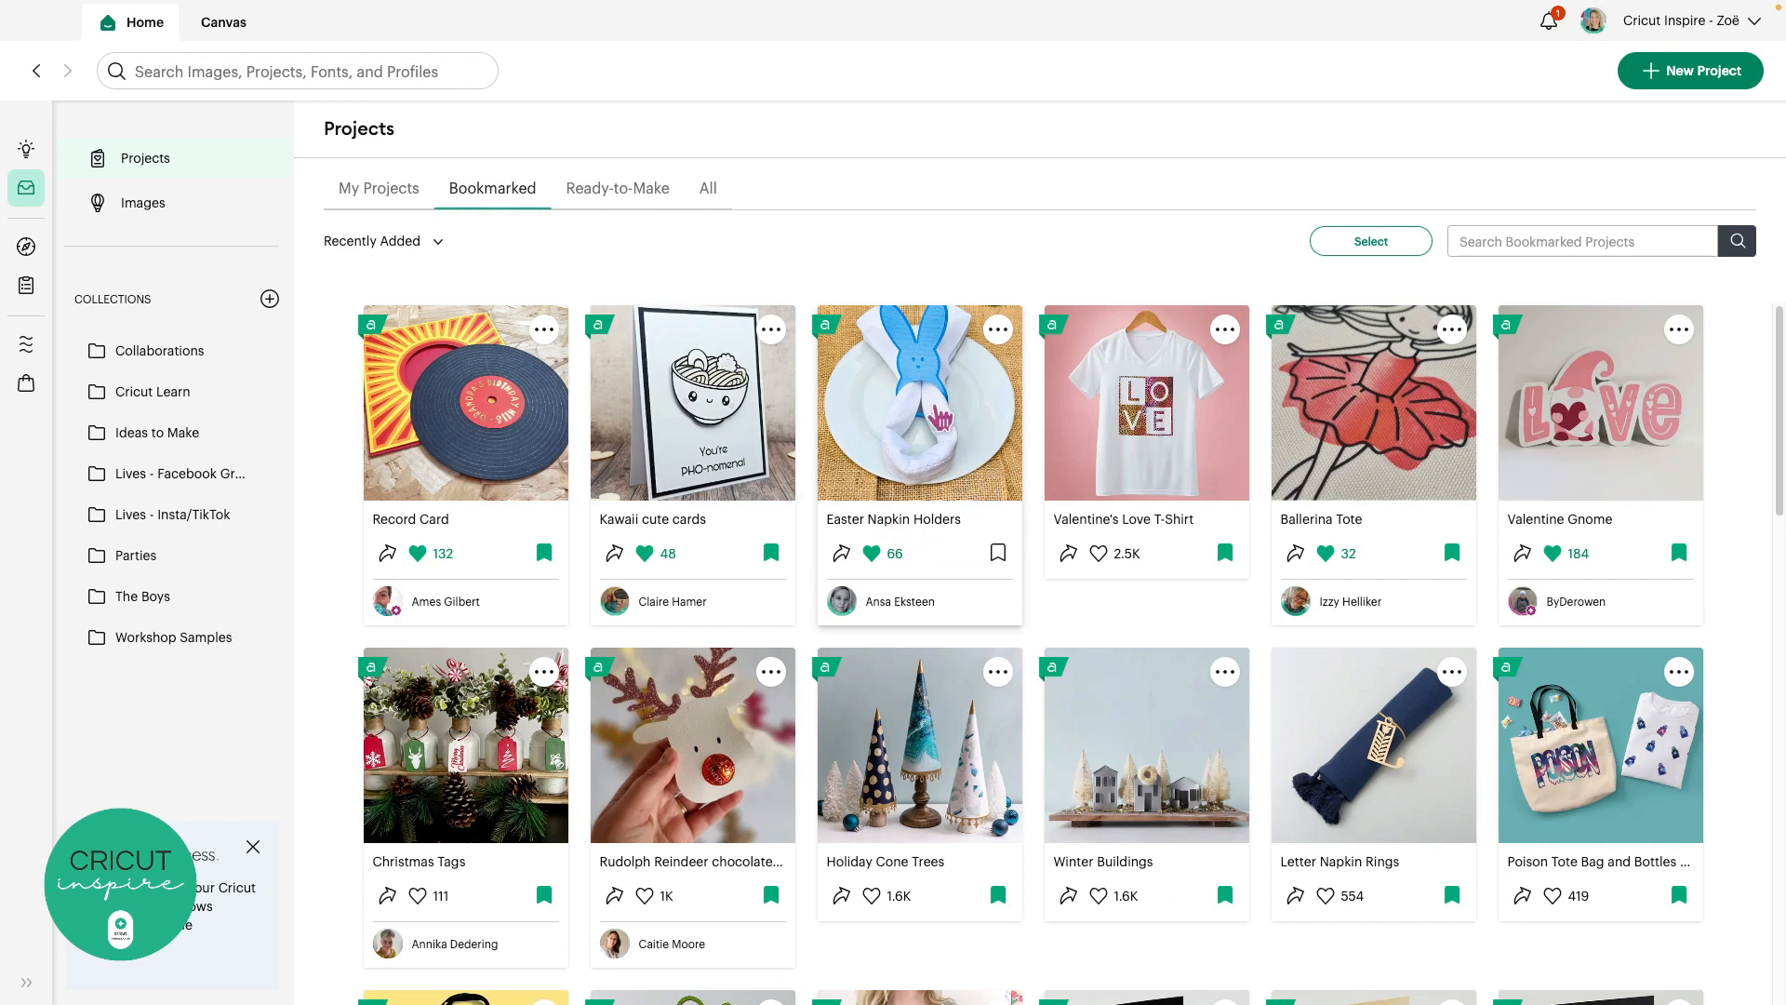
left_click(1000, 550)
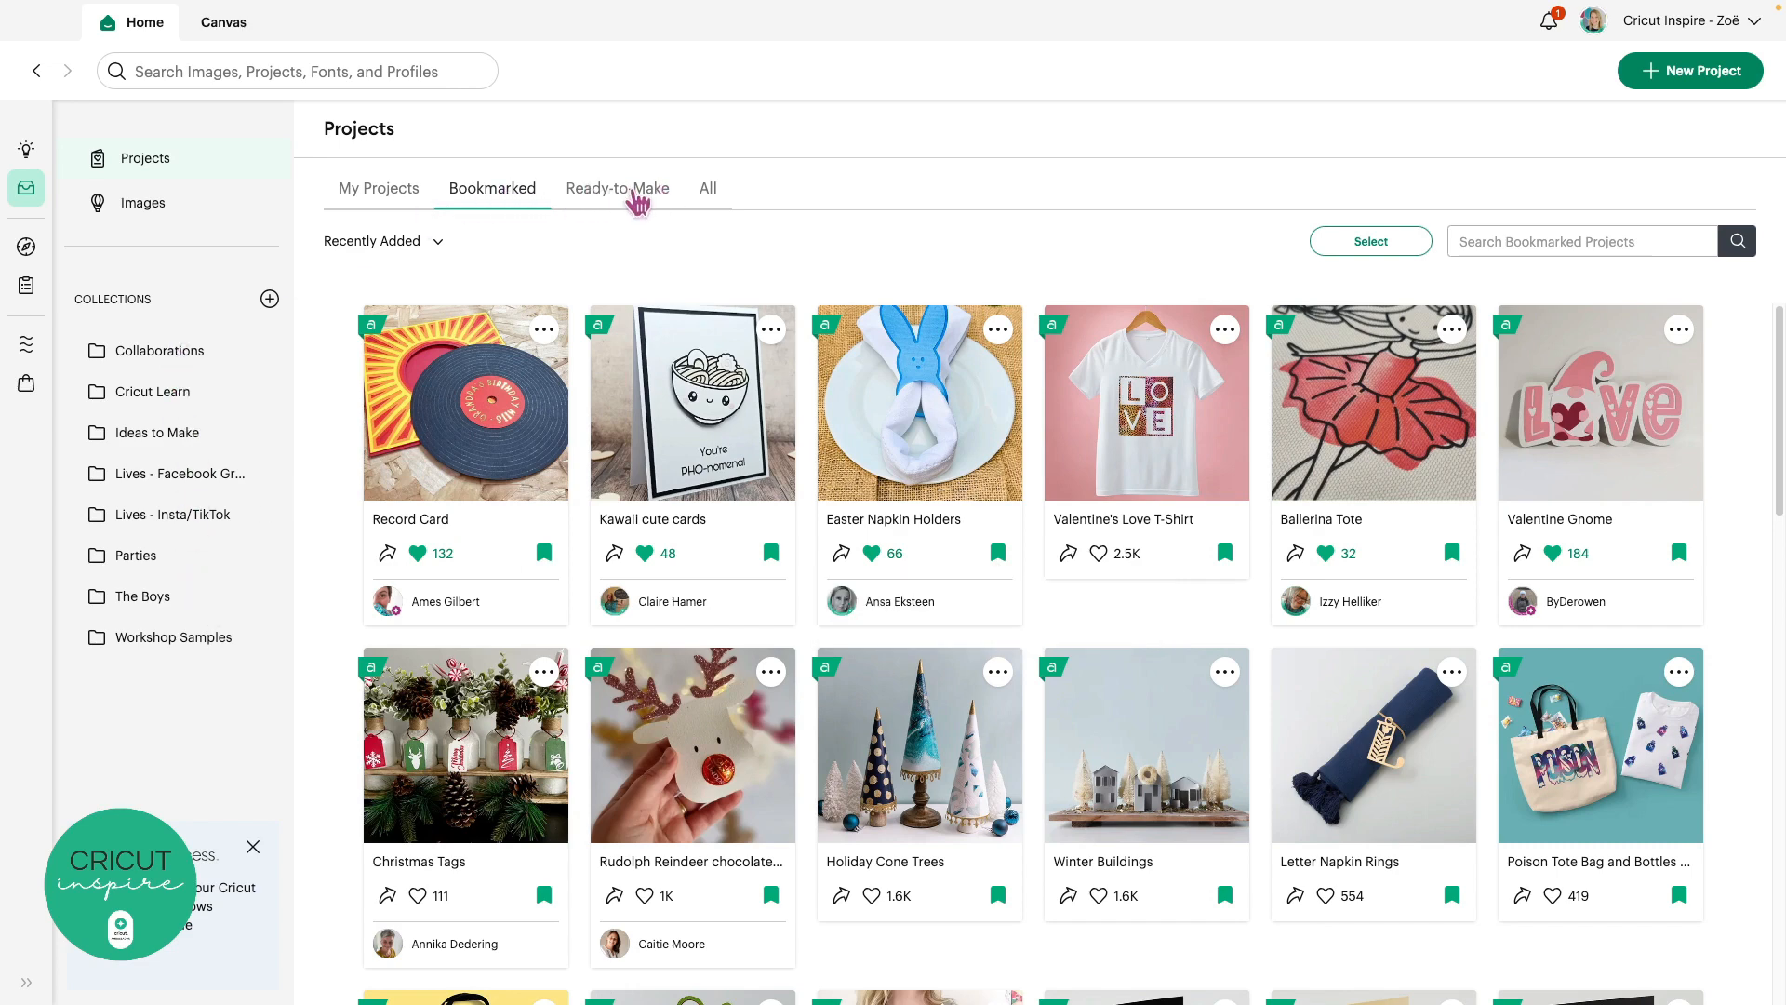
View the Ready-to-Make projects, then return to the Discover page's Get Inspired section
left_click(638, 200)
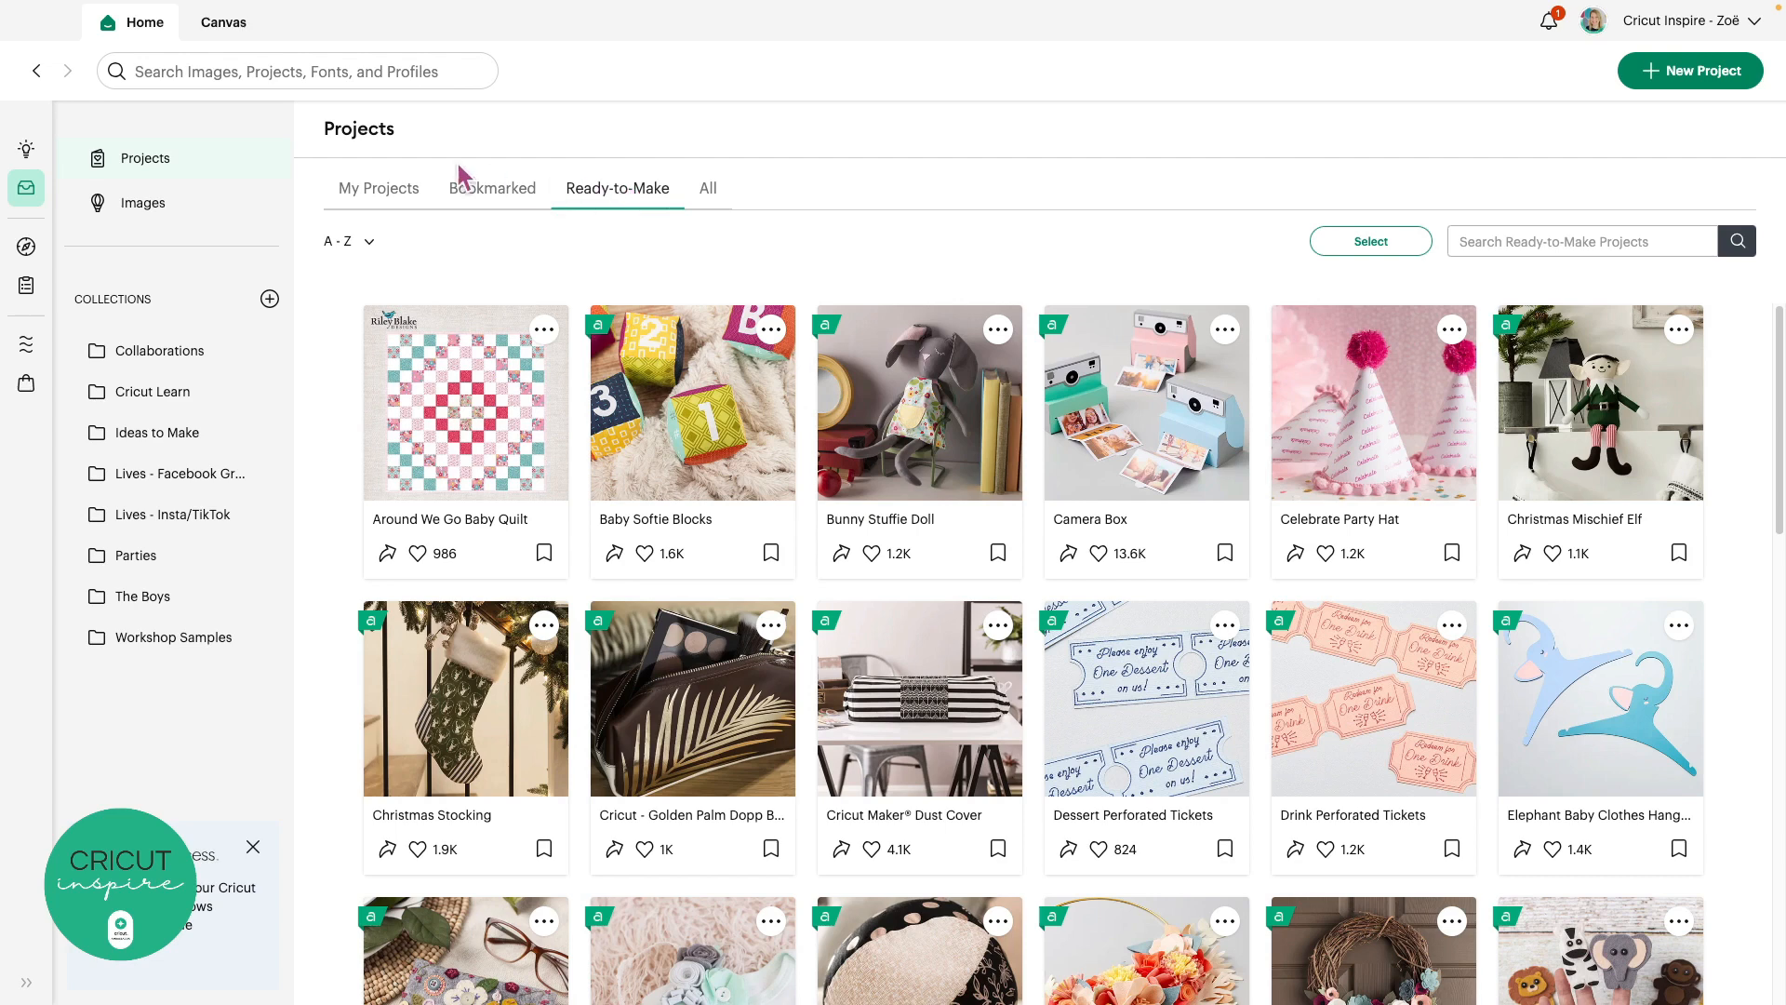
left_click(27, 152)
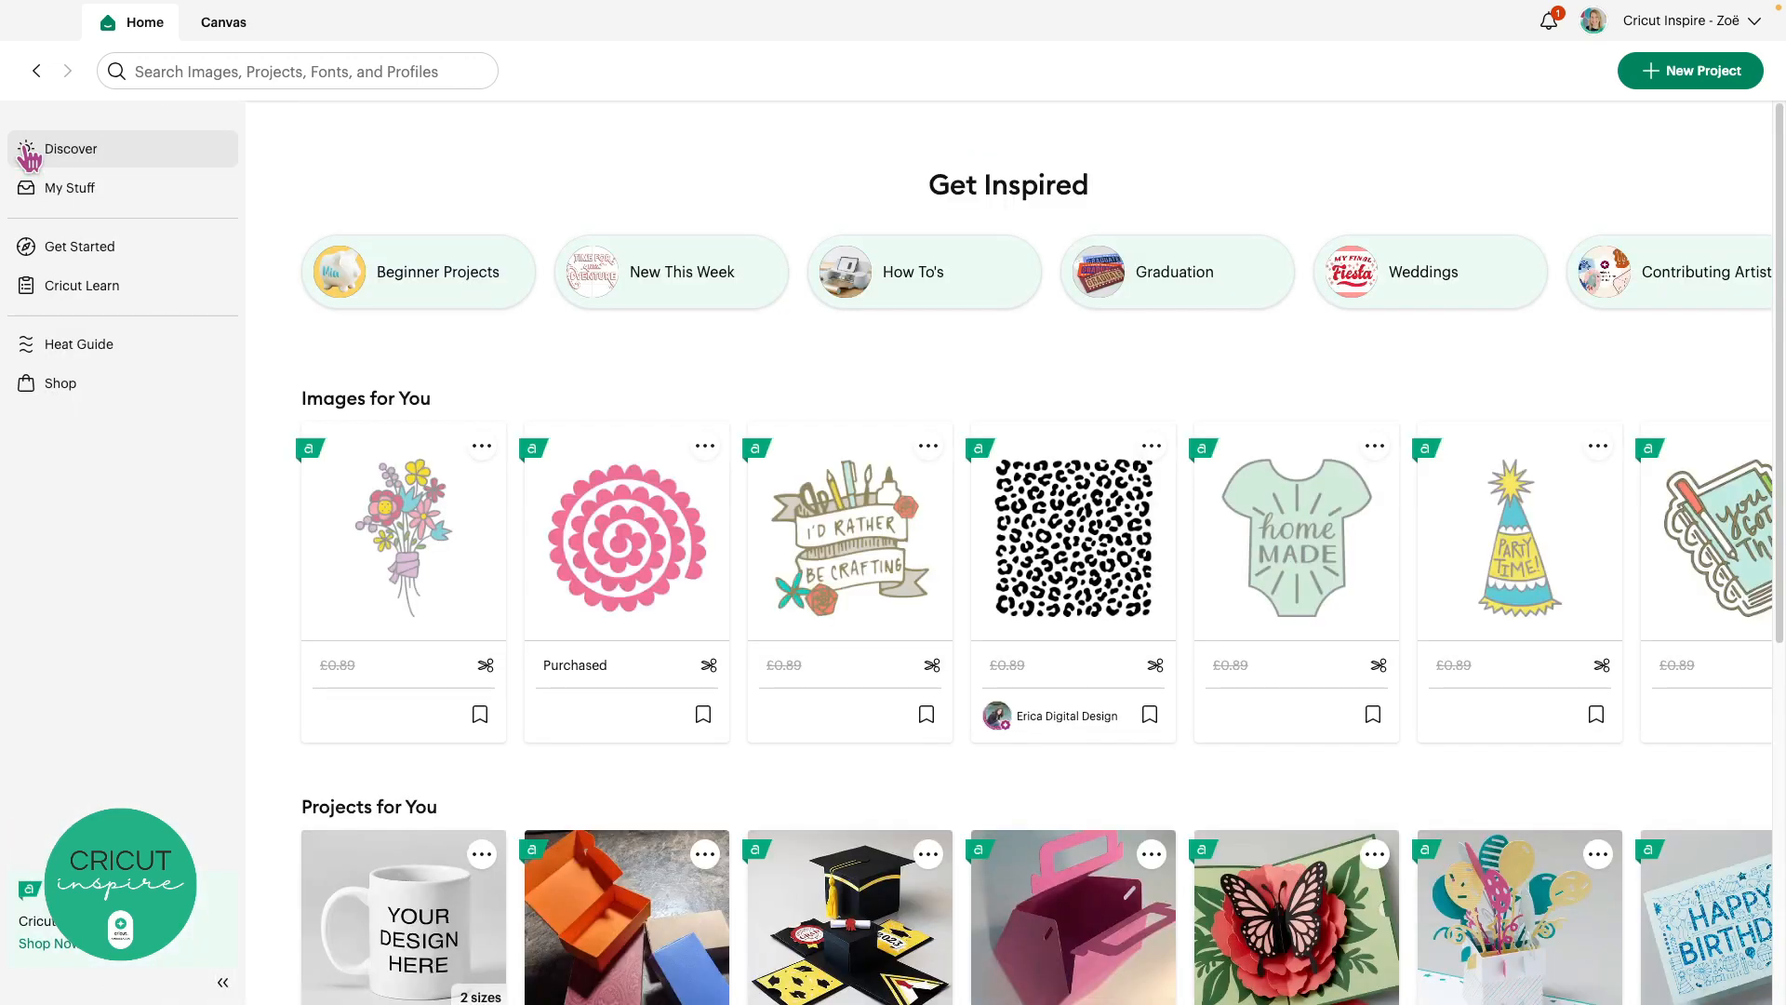
left_click(146, 152)
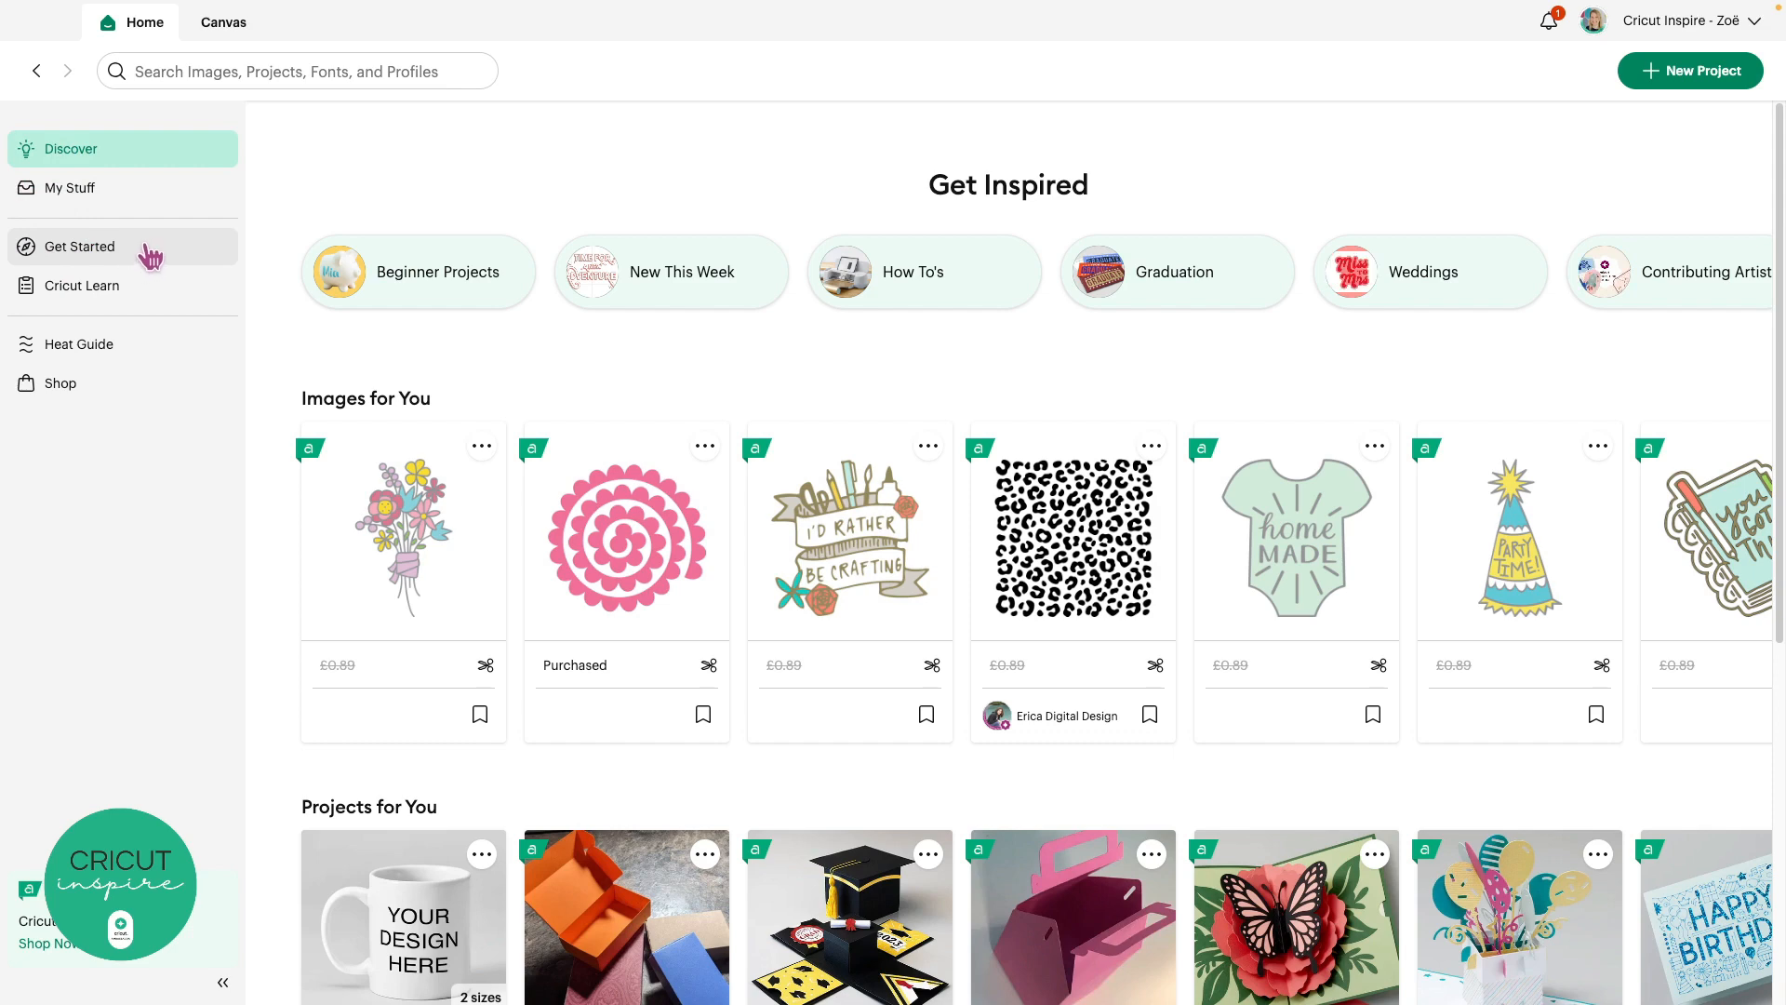
left_click(149, 256)
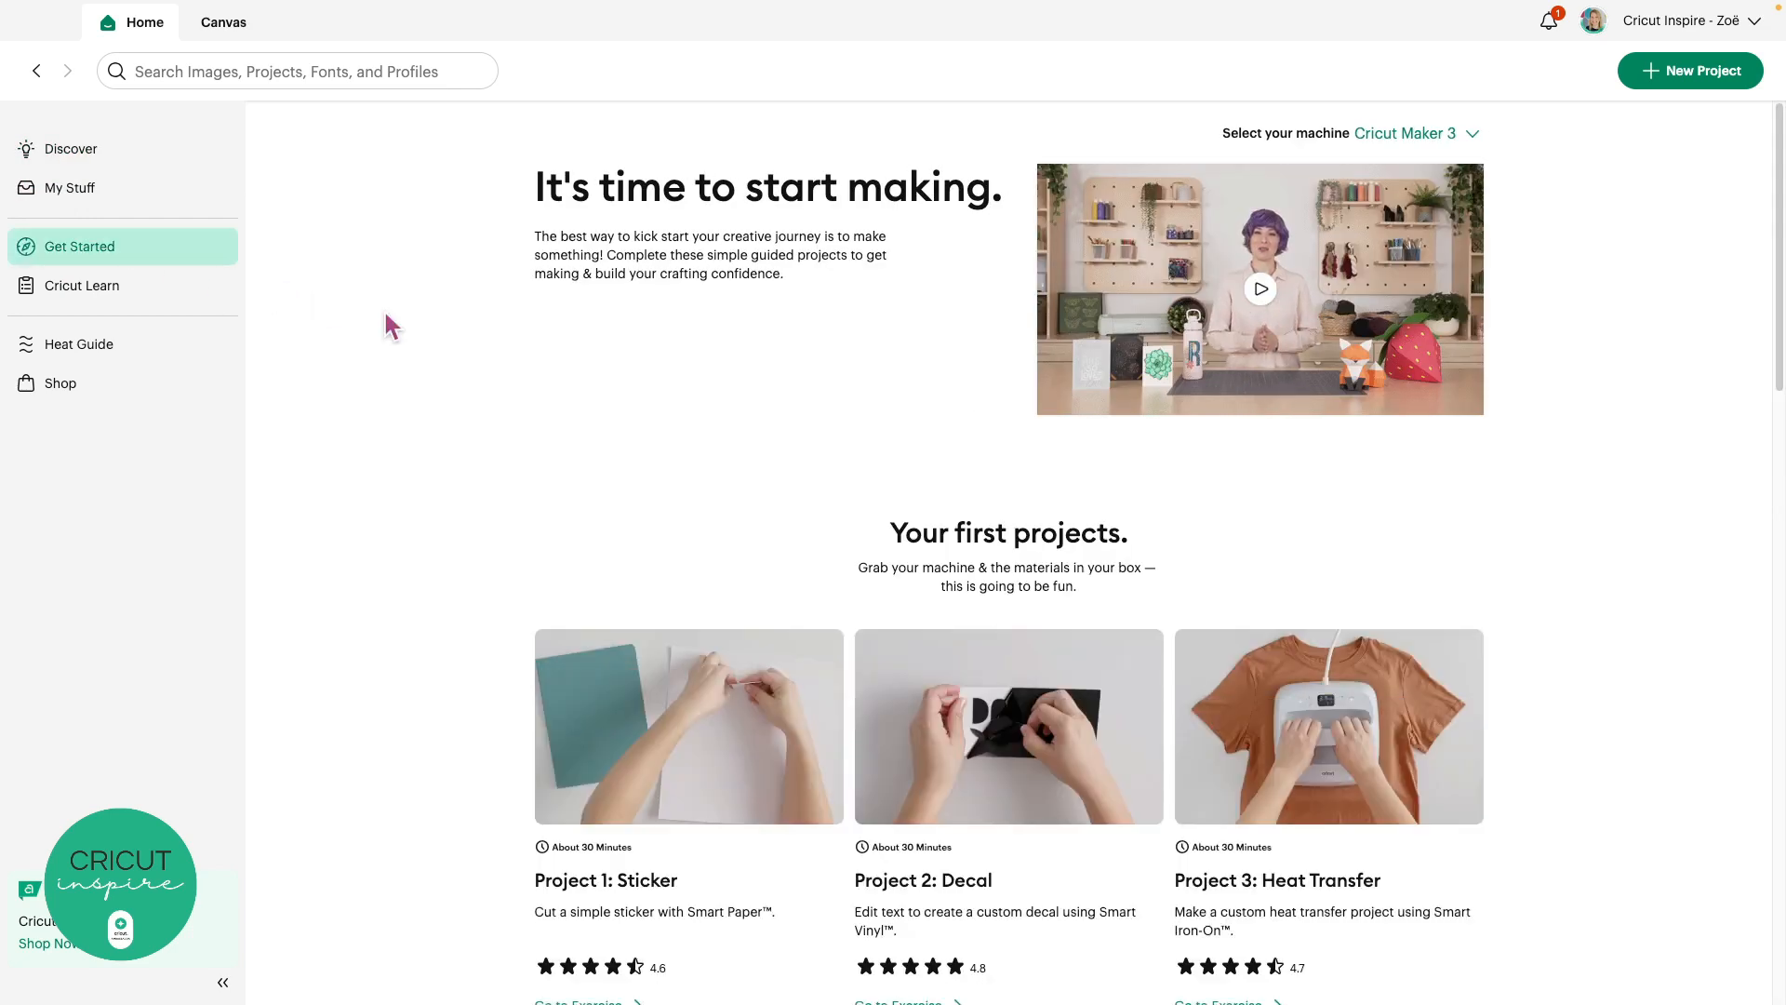
scroll(386, 316, "down", 3)
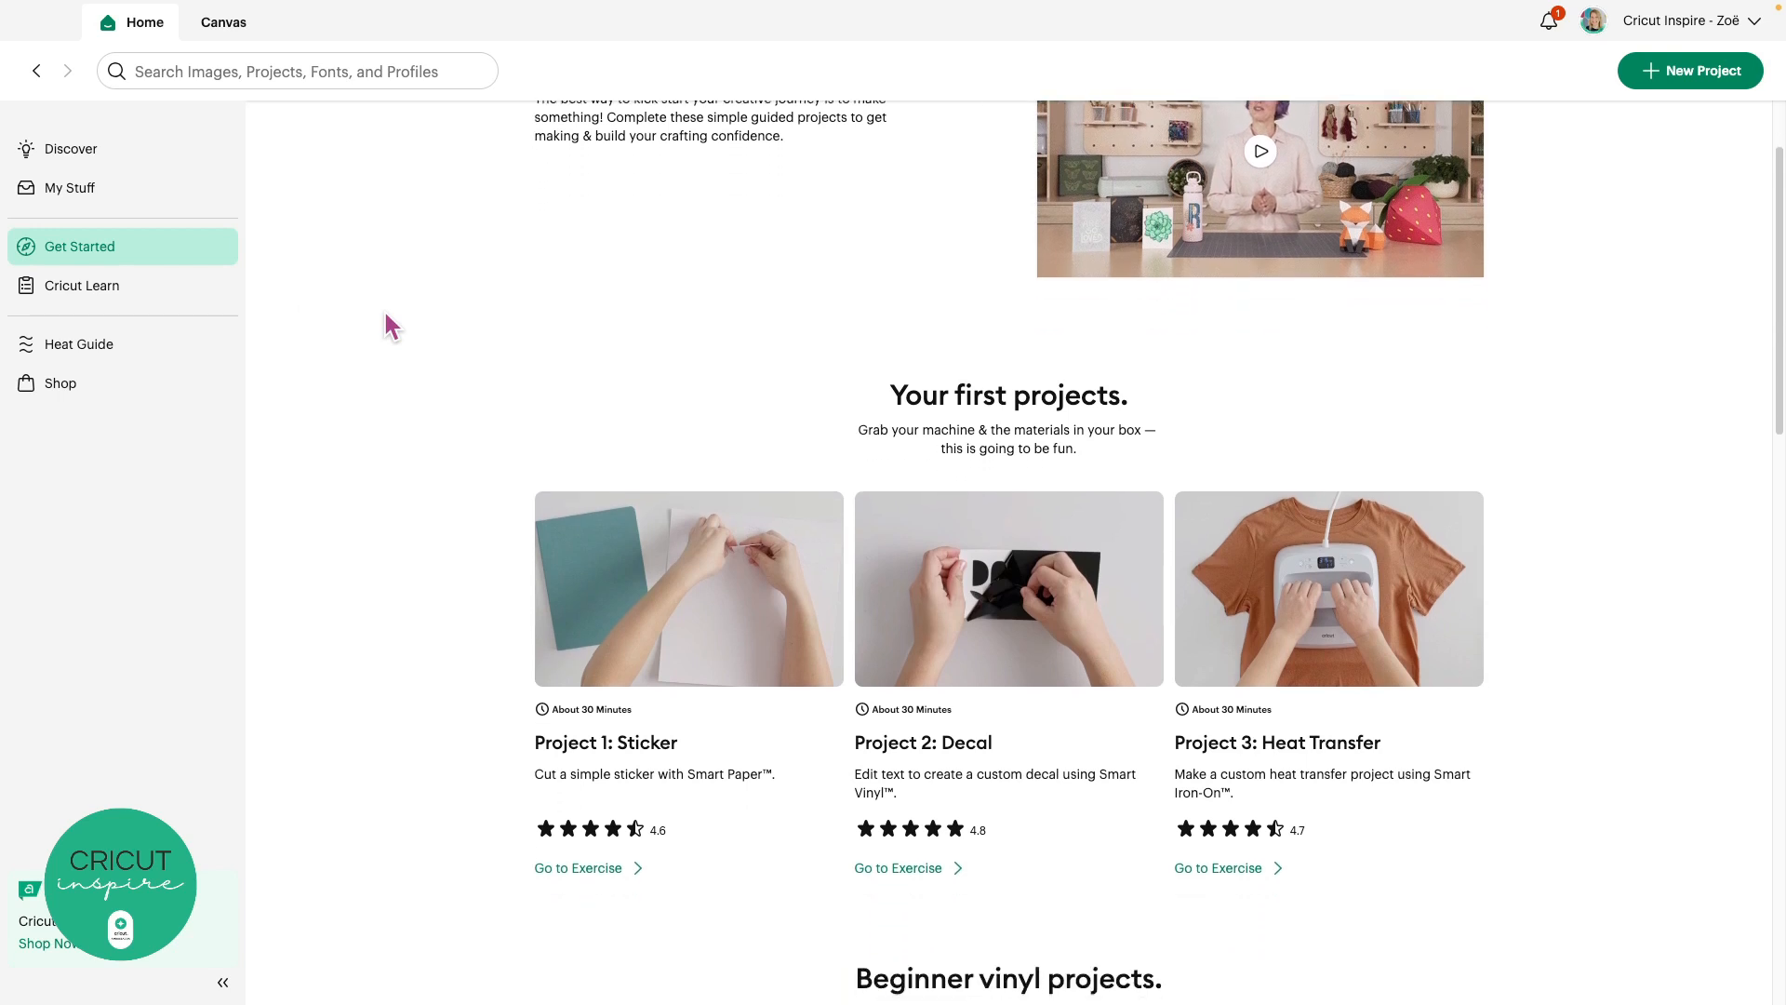
scroll(386, 321, "down", 3)
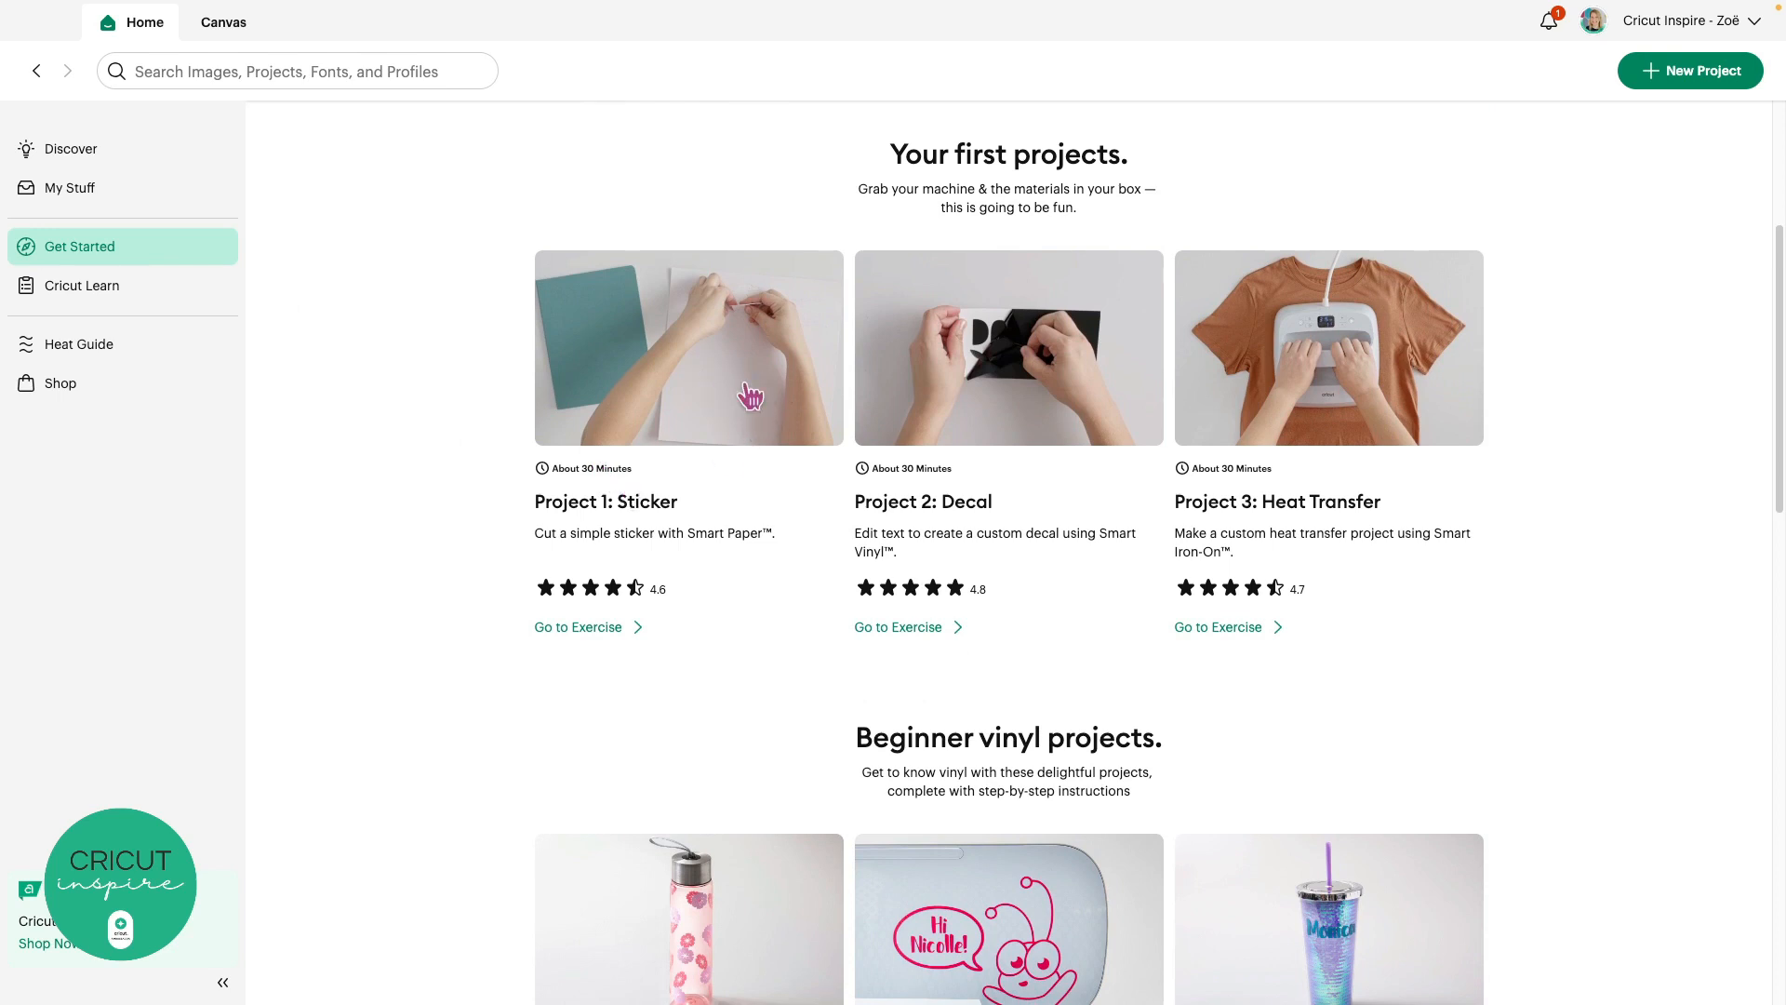
scroll(750, 395, "down", 5)
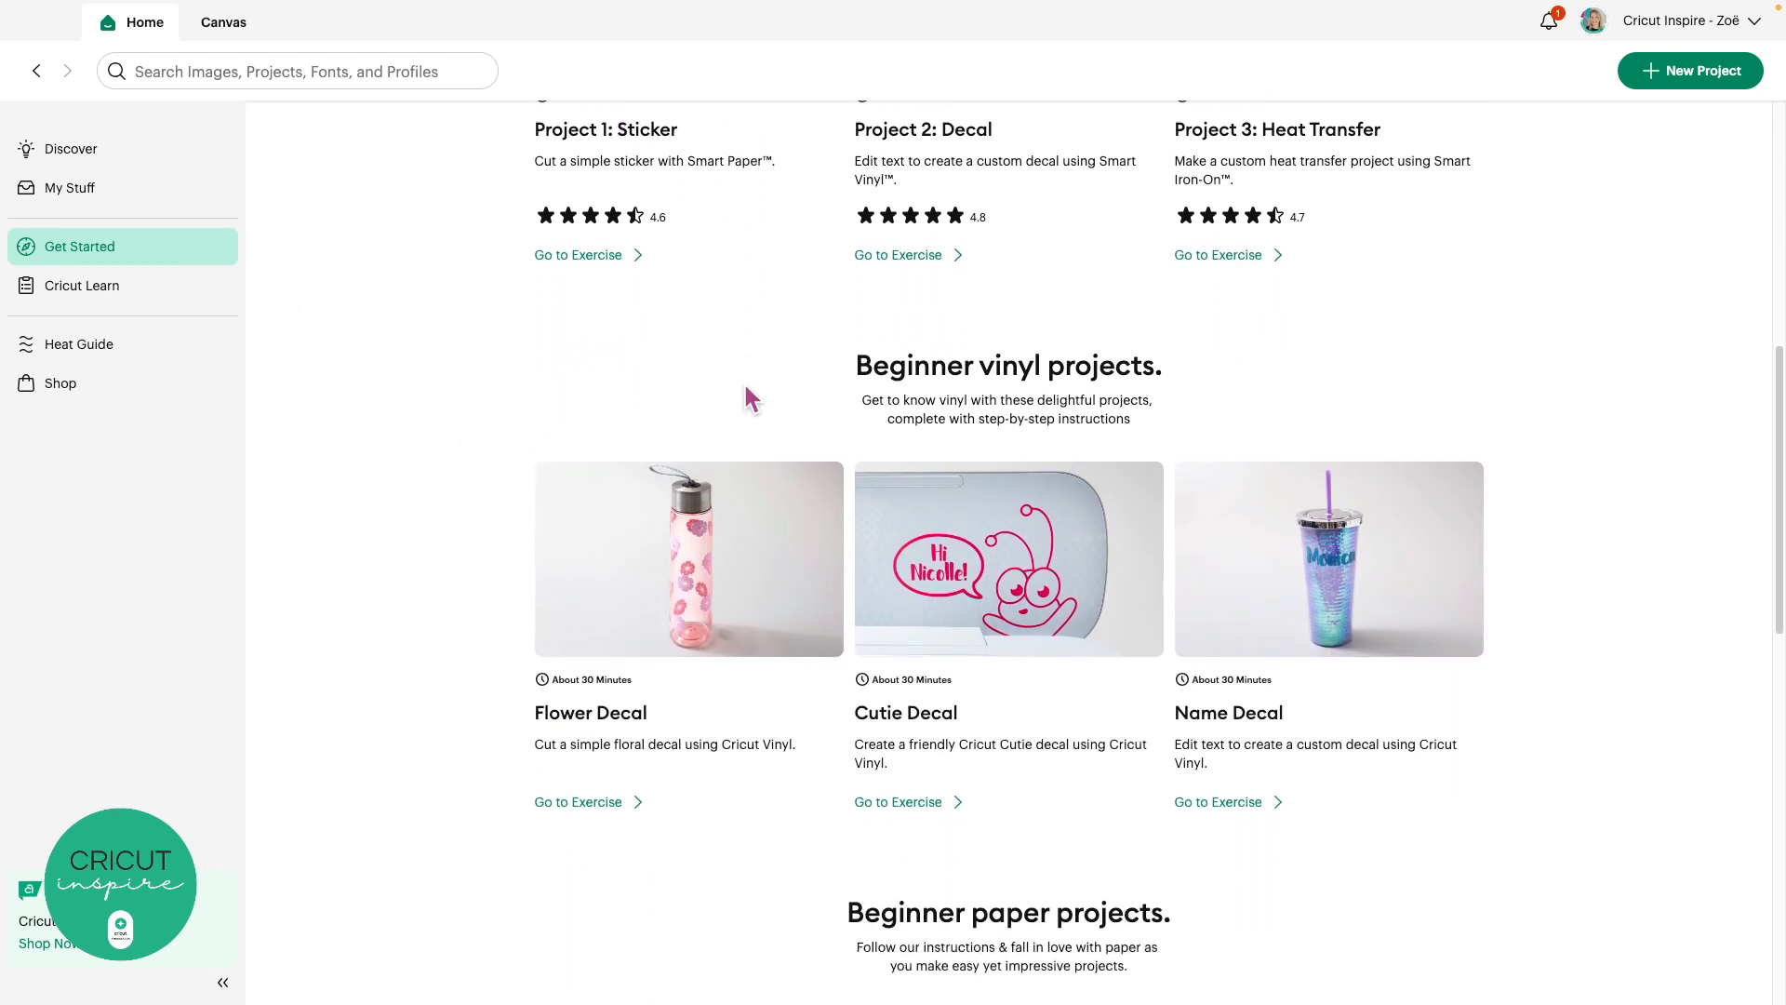
scroll(750, 395, "down", 6)
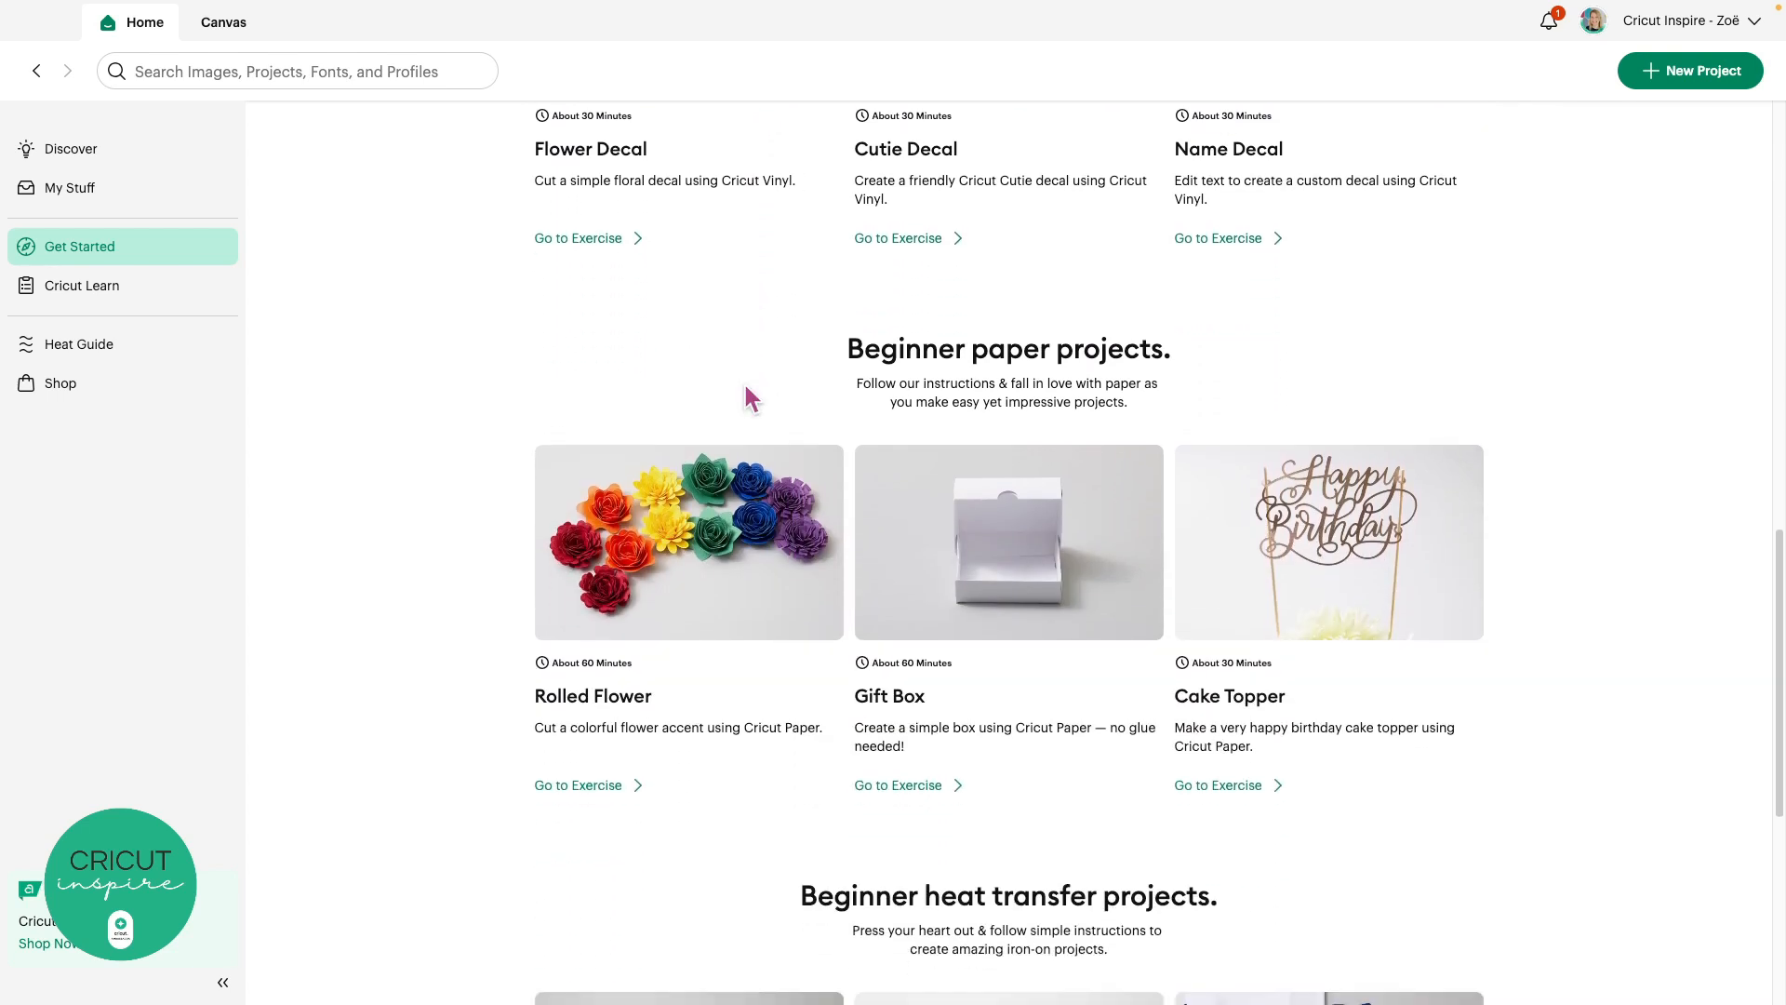
scroll(748, 396, "down", 5)
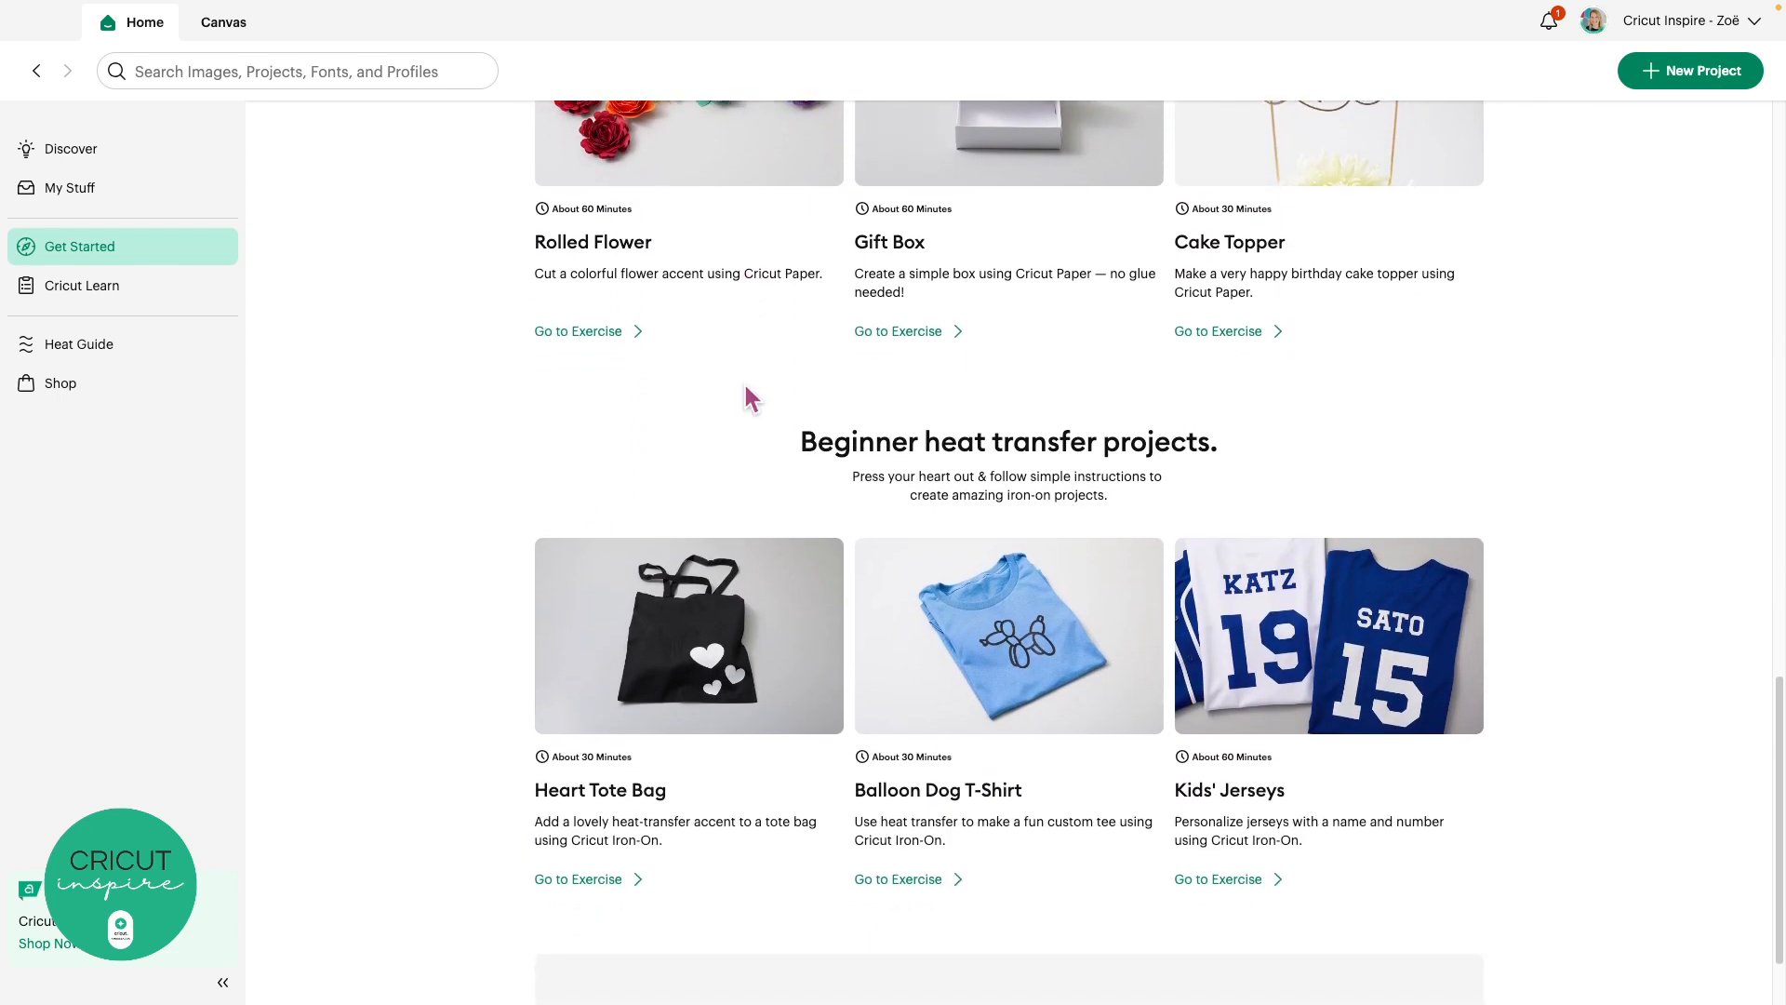
scroll(746, 398, "up", 12)
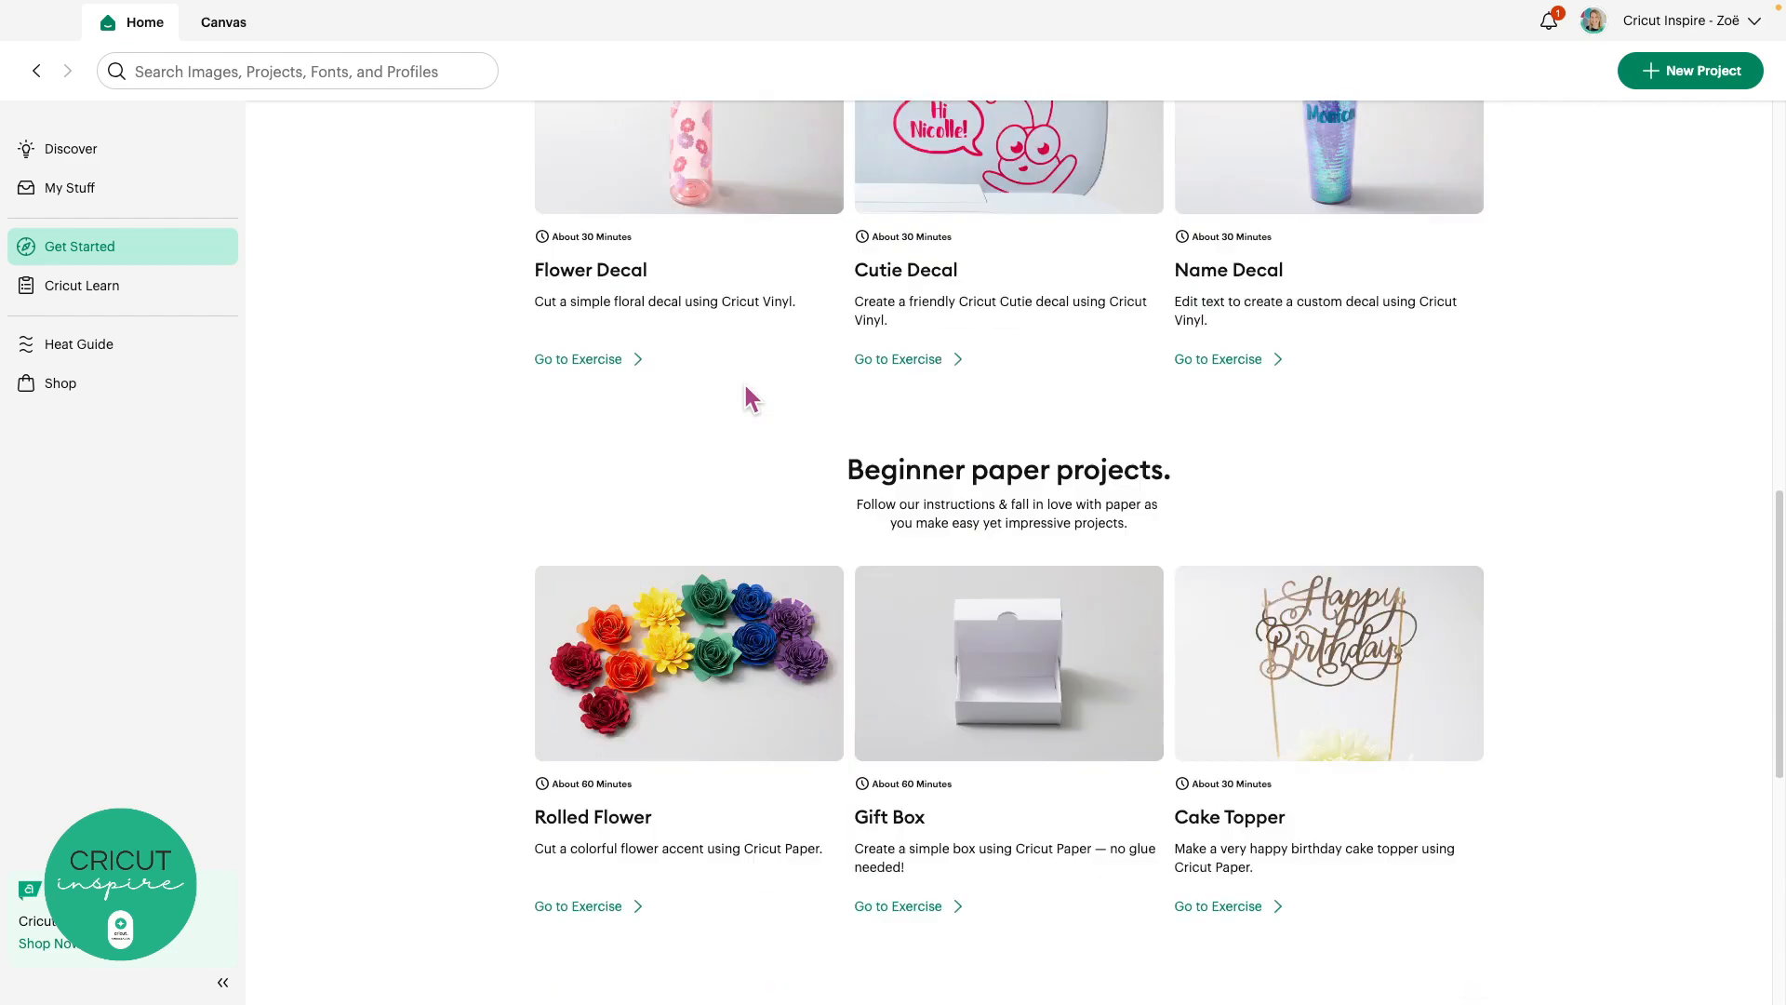
scroll(750, 397, "up", 8)
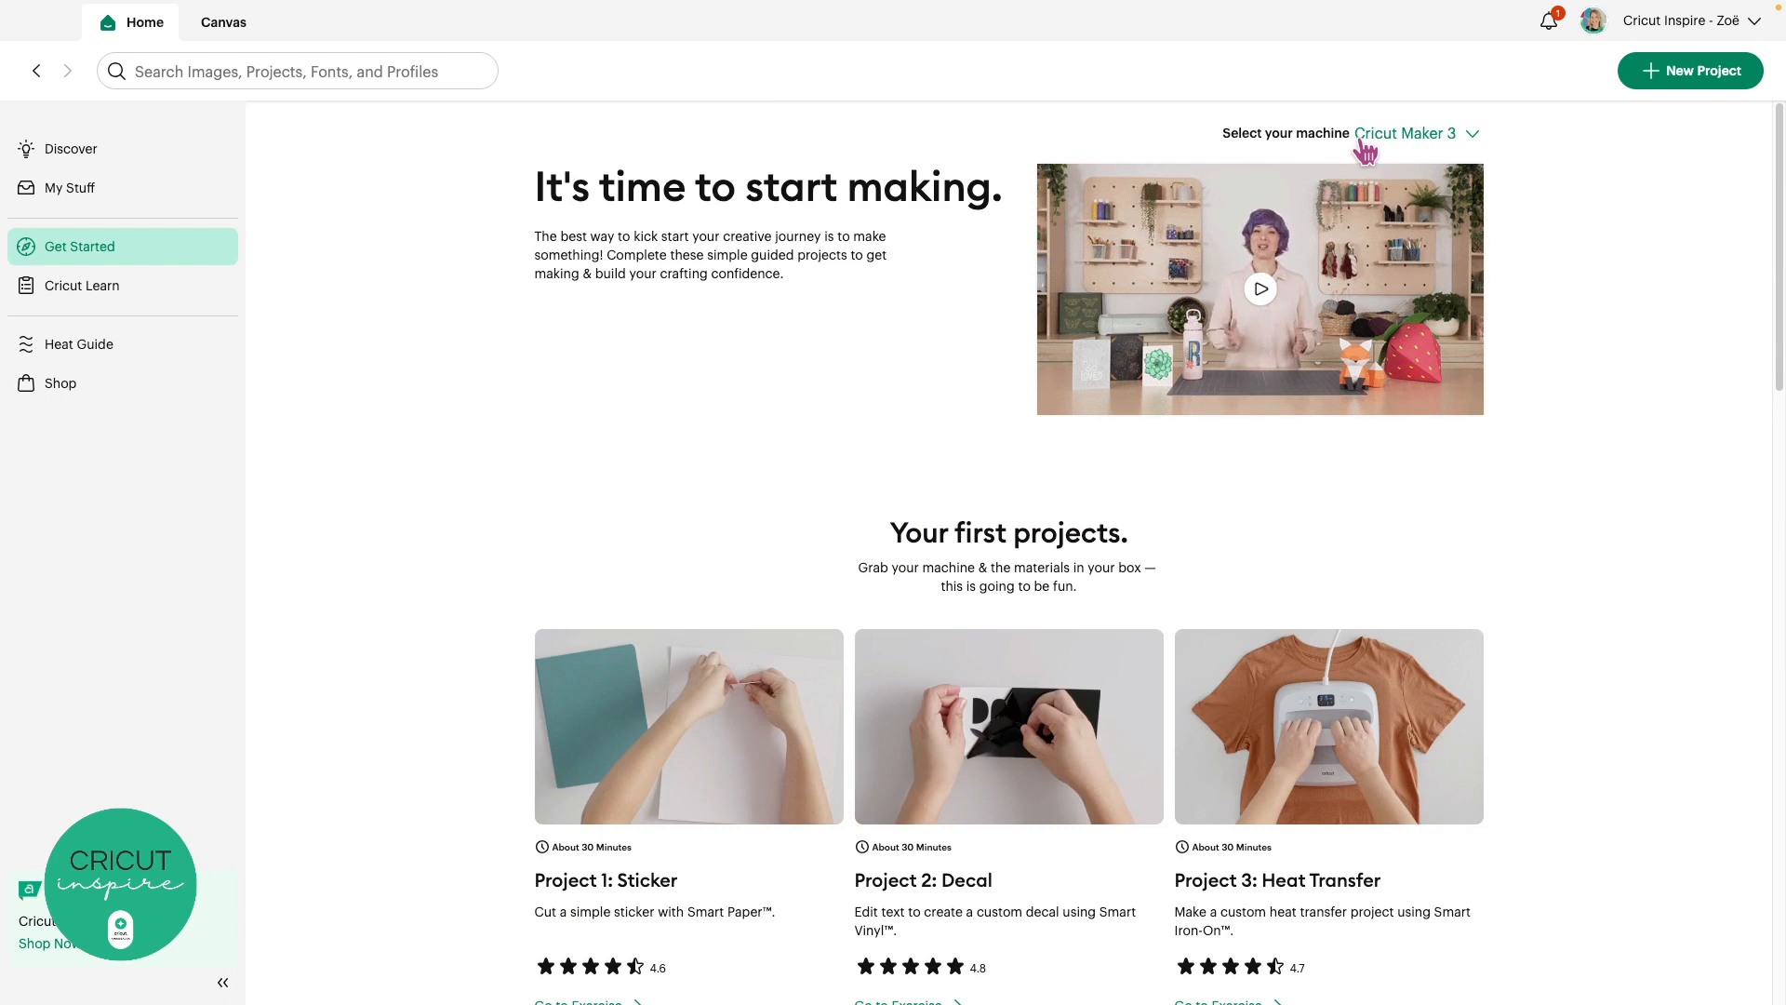
Select Cricut Joy as the machine and scroll to its Paper Flower and Bookmark projects
left_click(1408, 144)
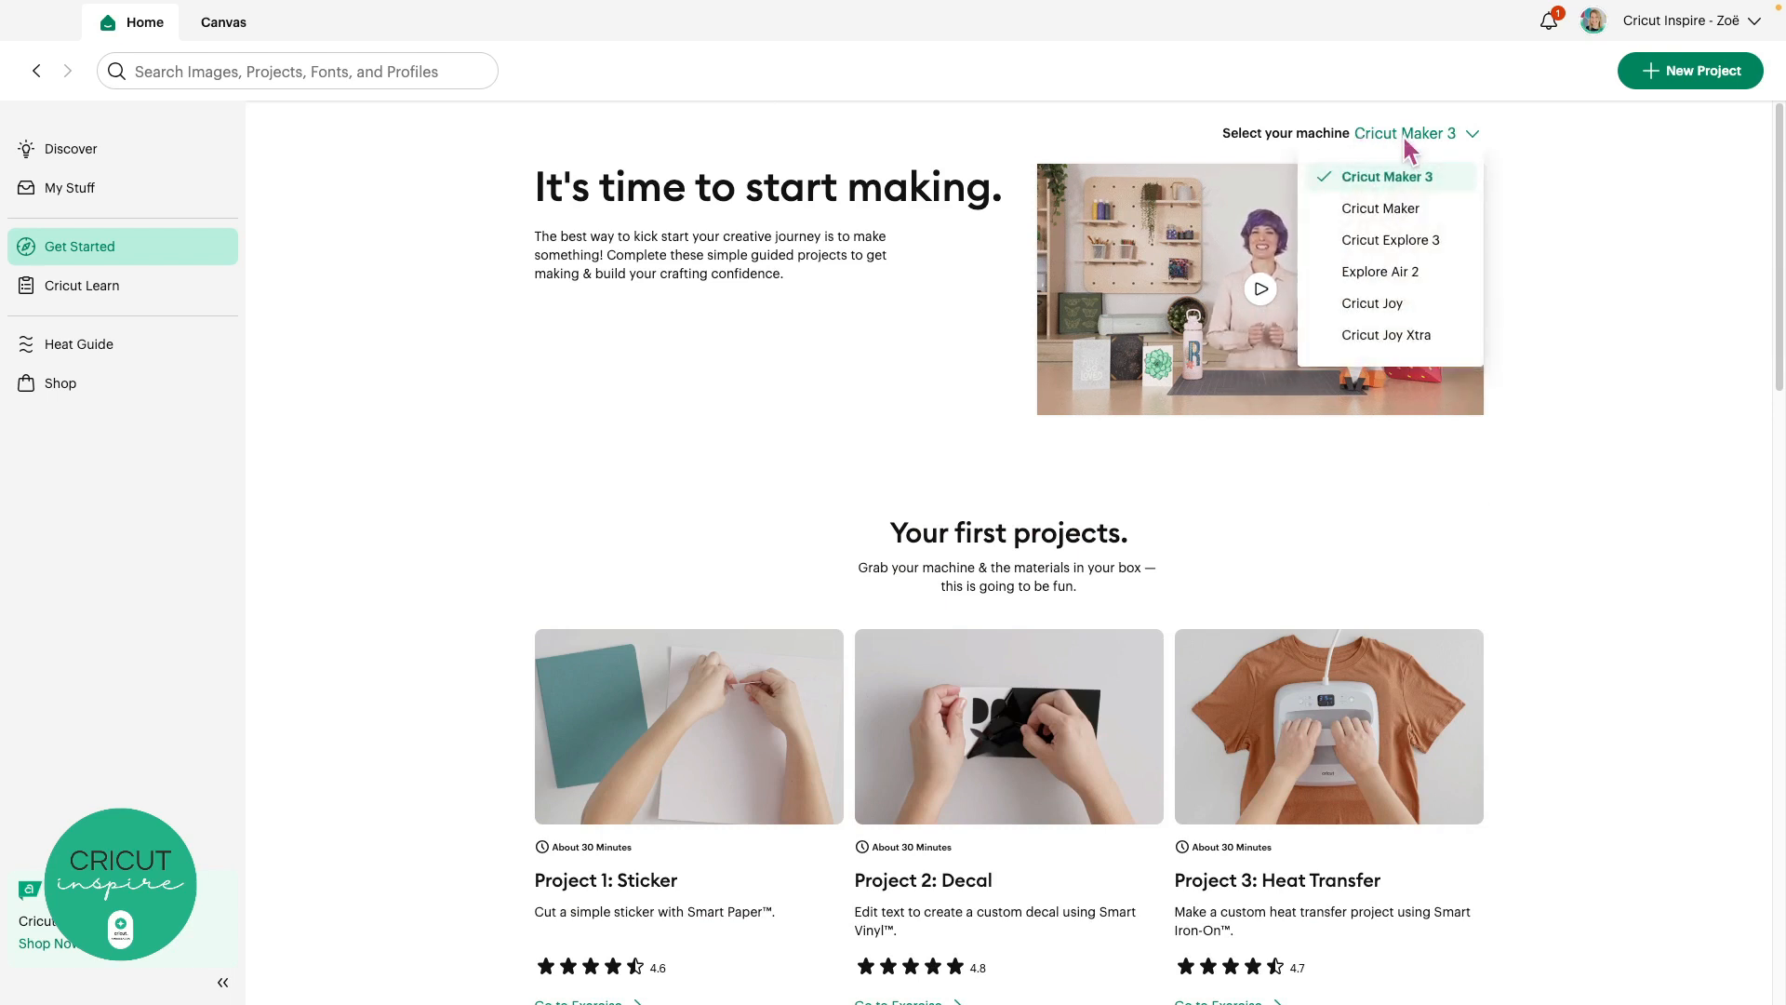
left_click(1410, 312)
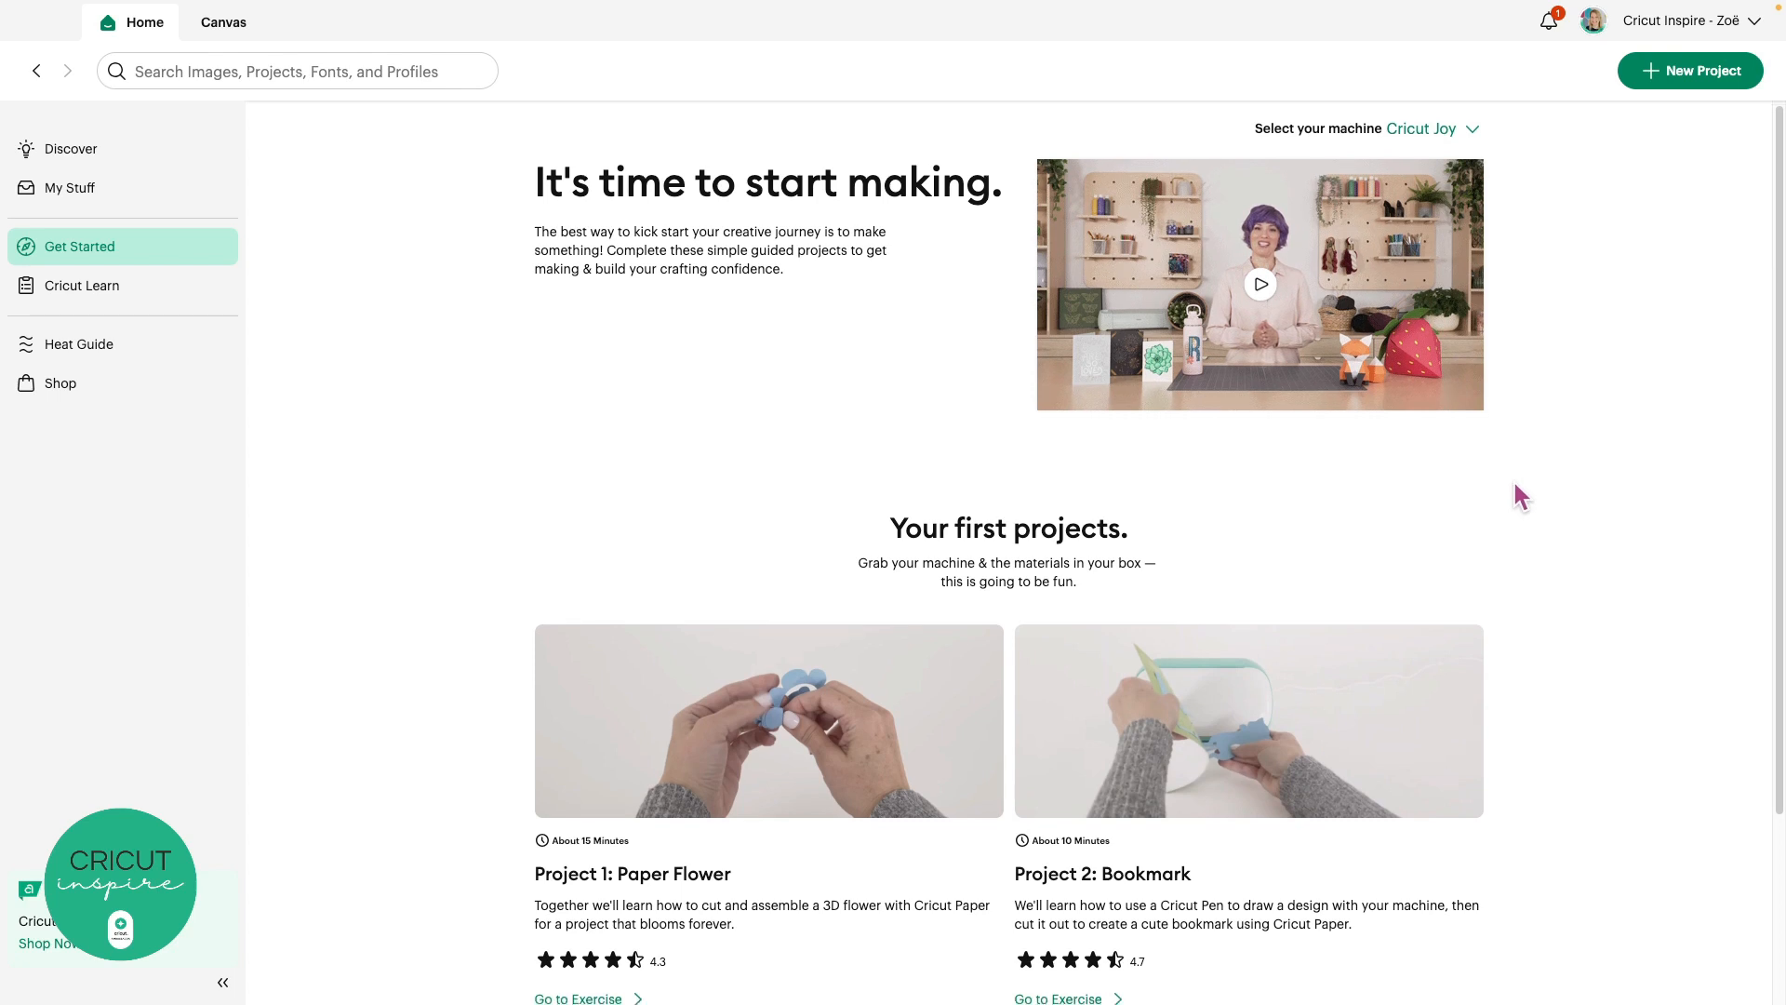
scroll(1516, 493, "down", 3)
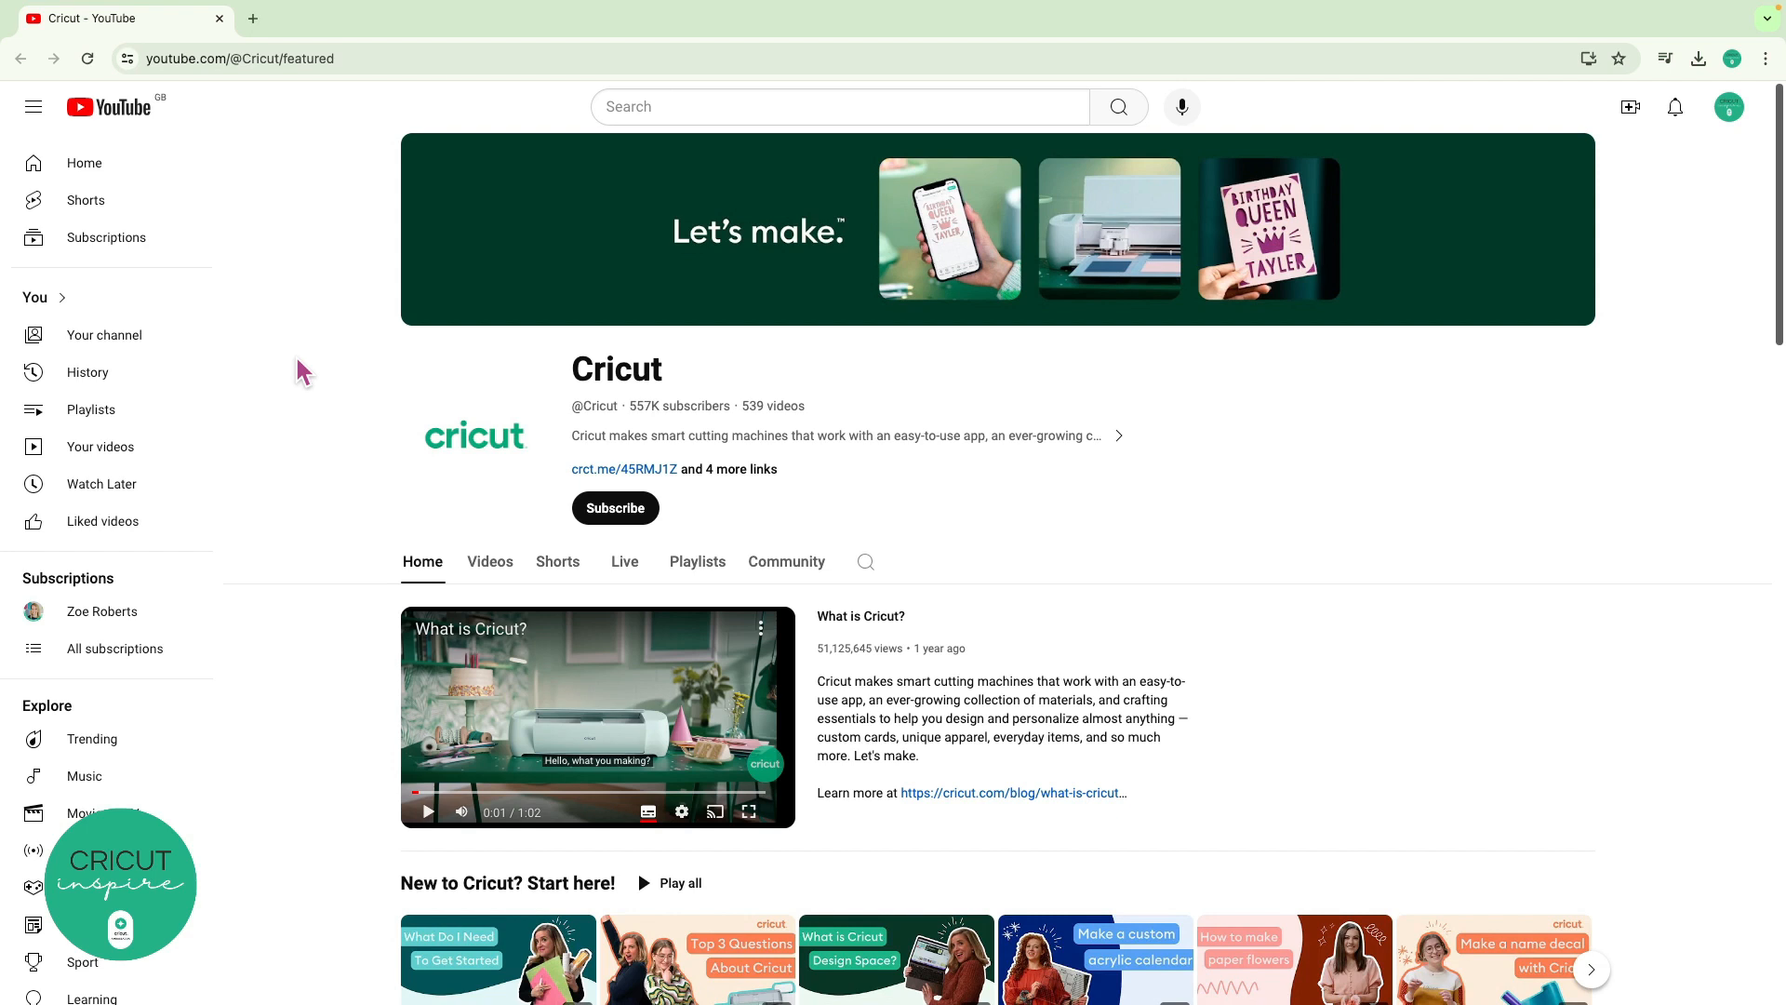
Scroll down through the Cricut YouTube channel page and back up to the top
scroll(298, 361, "down", 4)
scroll(297, 360, "down", 3)
scroll(297, 363, "down", 4)
scroll(302, 372, "down", 4)
scroll(303, 372, "down", 5)
scroll(302, 372, "down", 4)
scroll(302, 372, "up", 15)
scroll(299, 370, "up", 10)
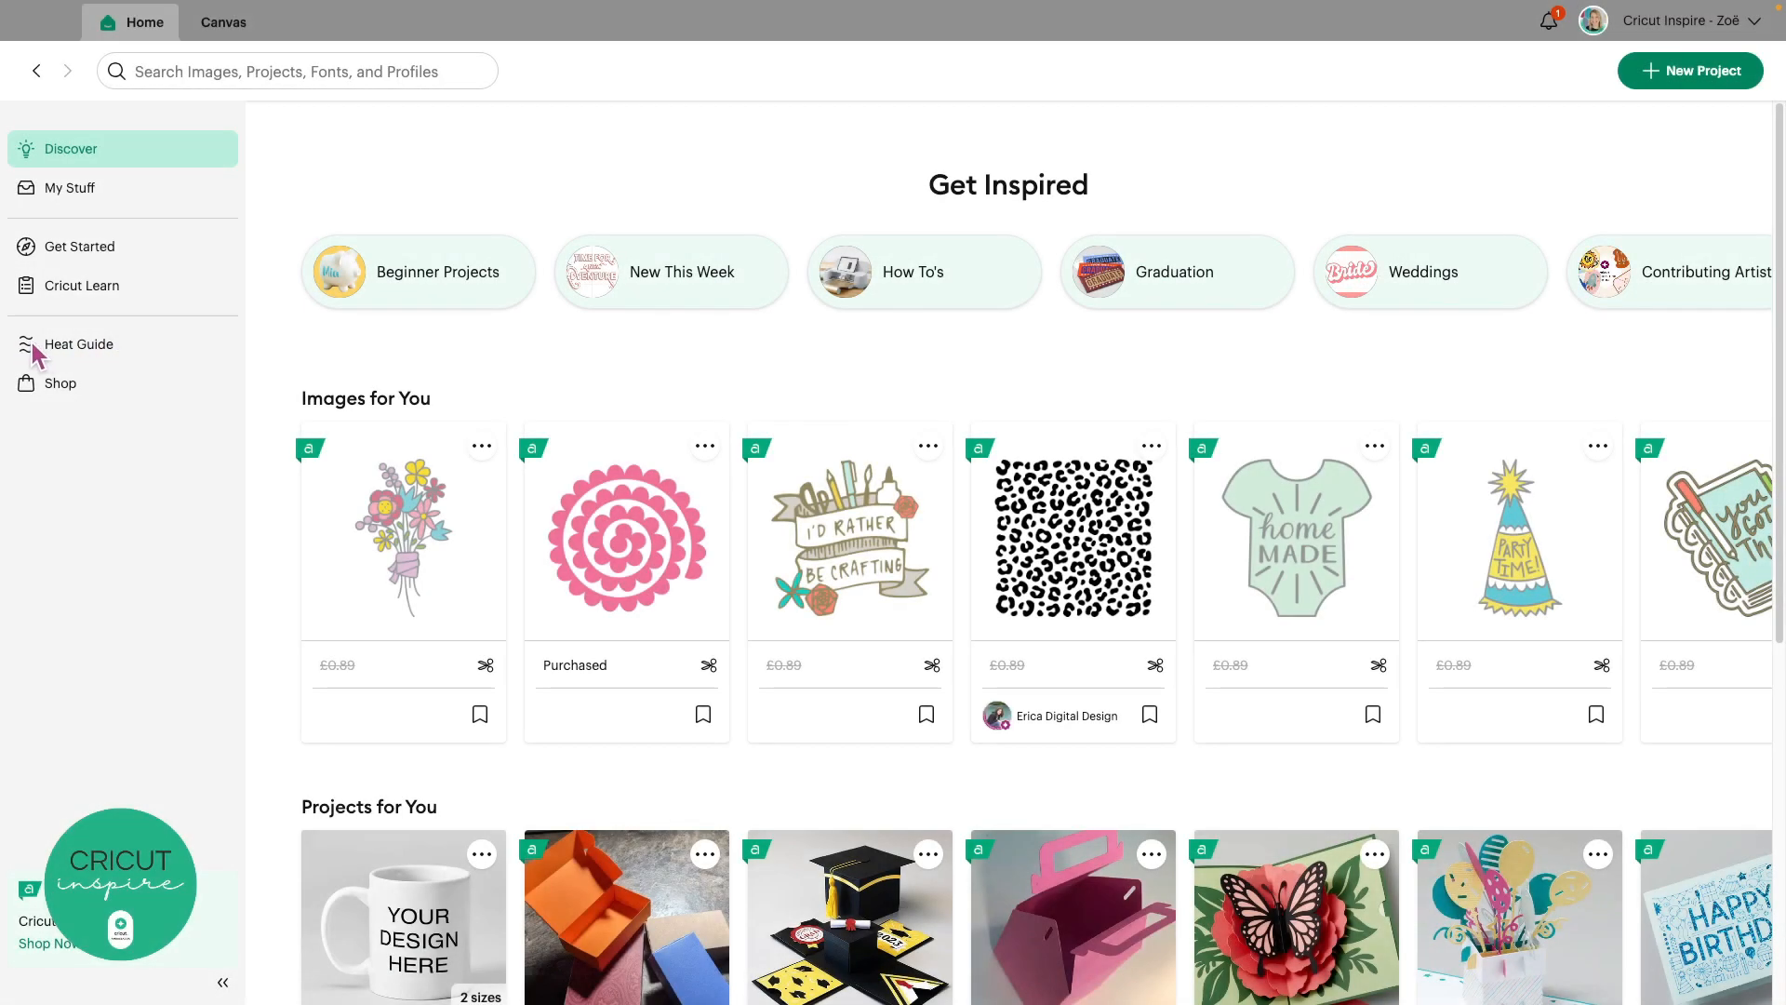
Open the Cricut Heat Guide website and scroll down to the material selectors
left_click(106, 346)
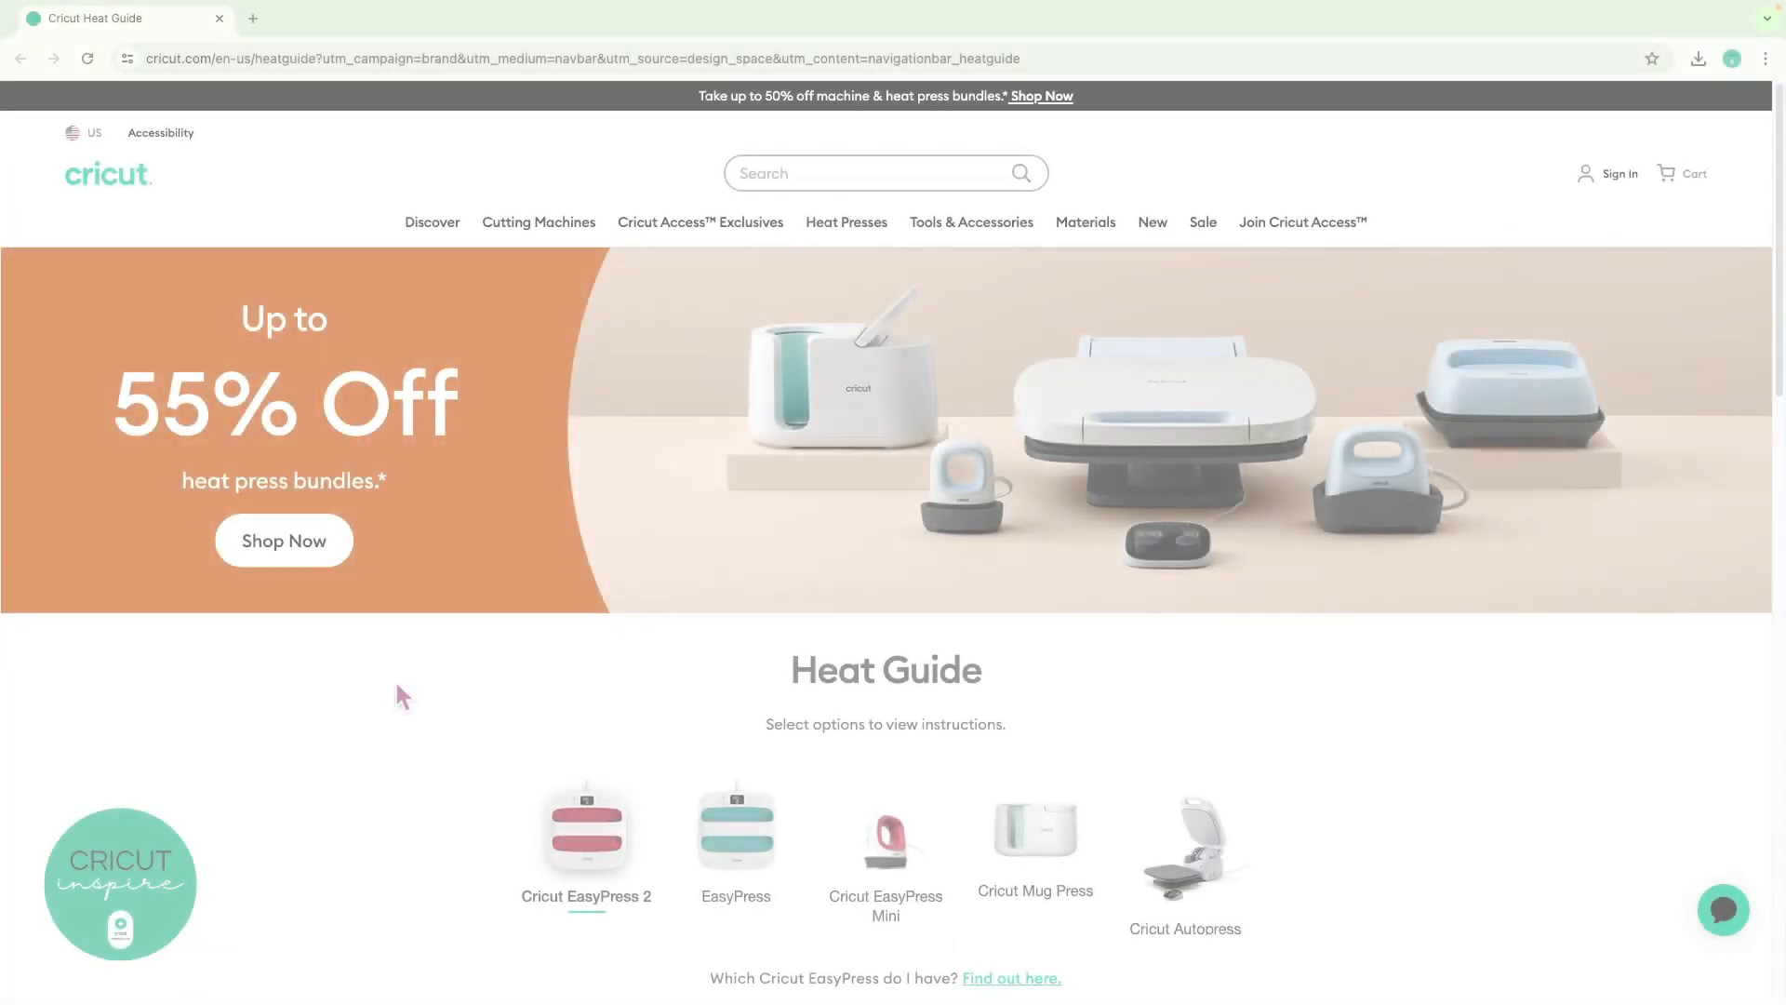
scroll(398, 688, "down", 3)
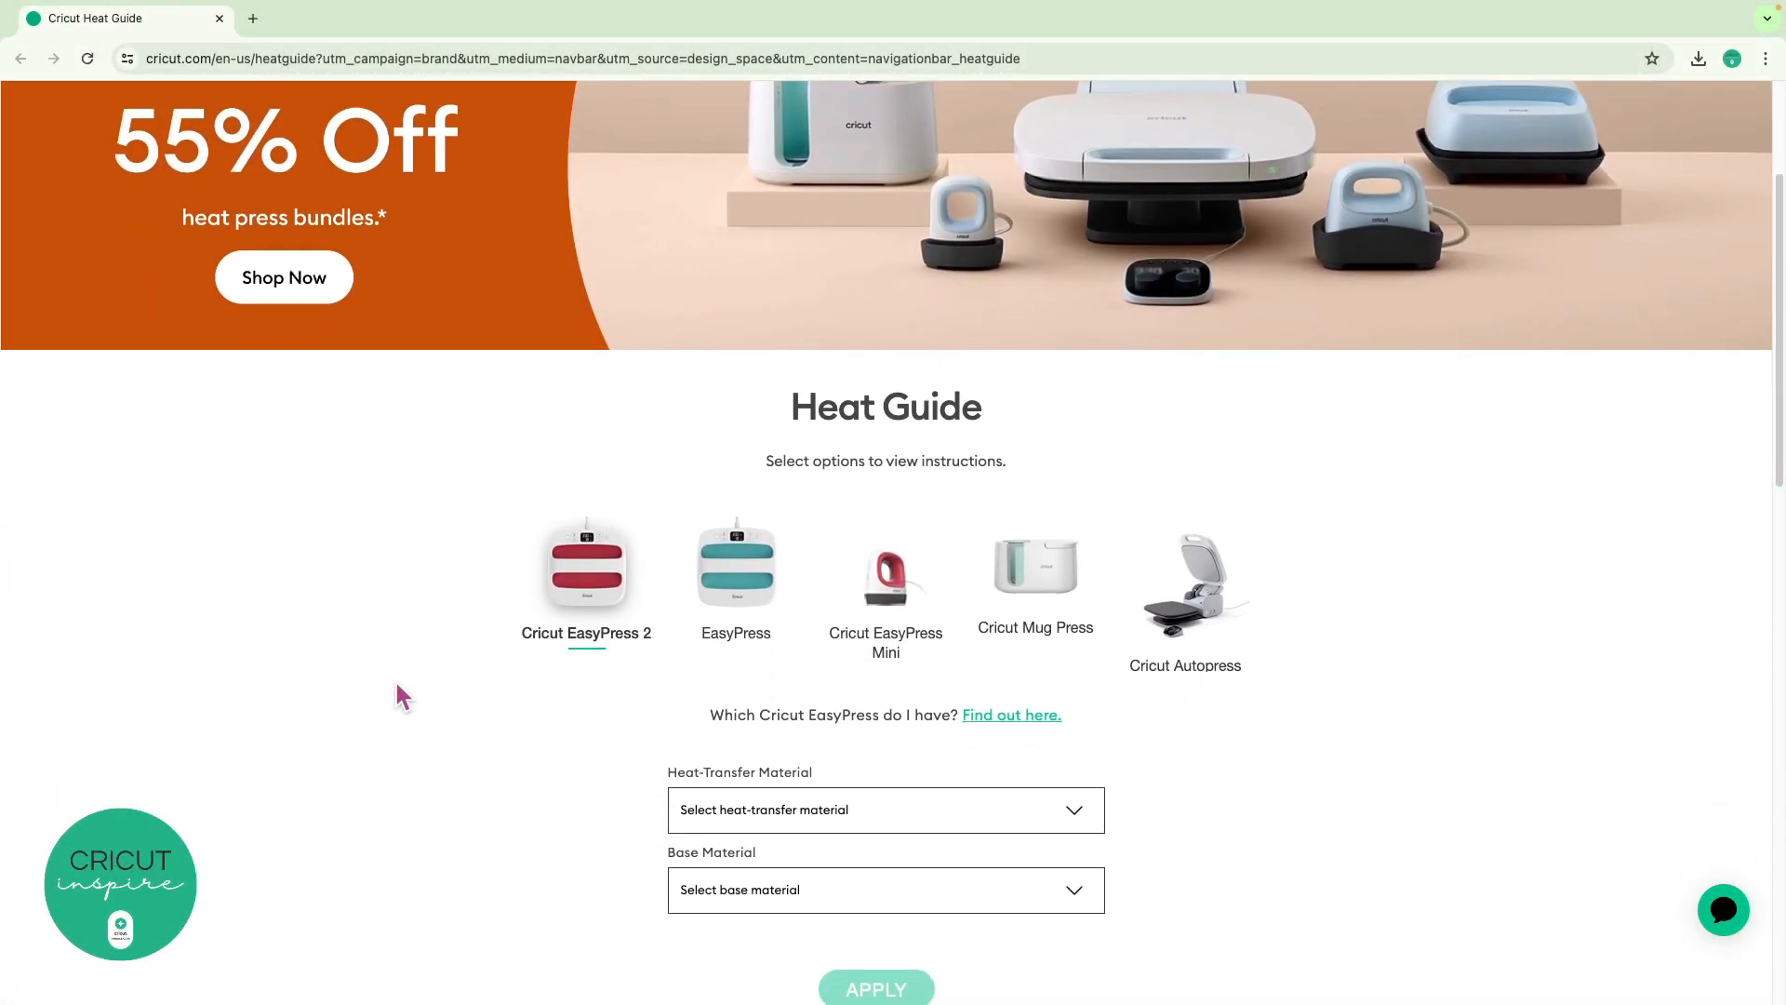
scroll(398, 689, "down", 3)
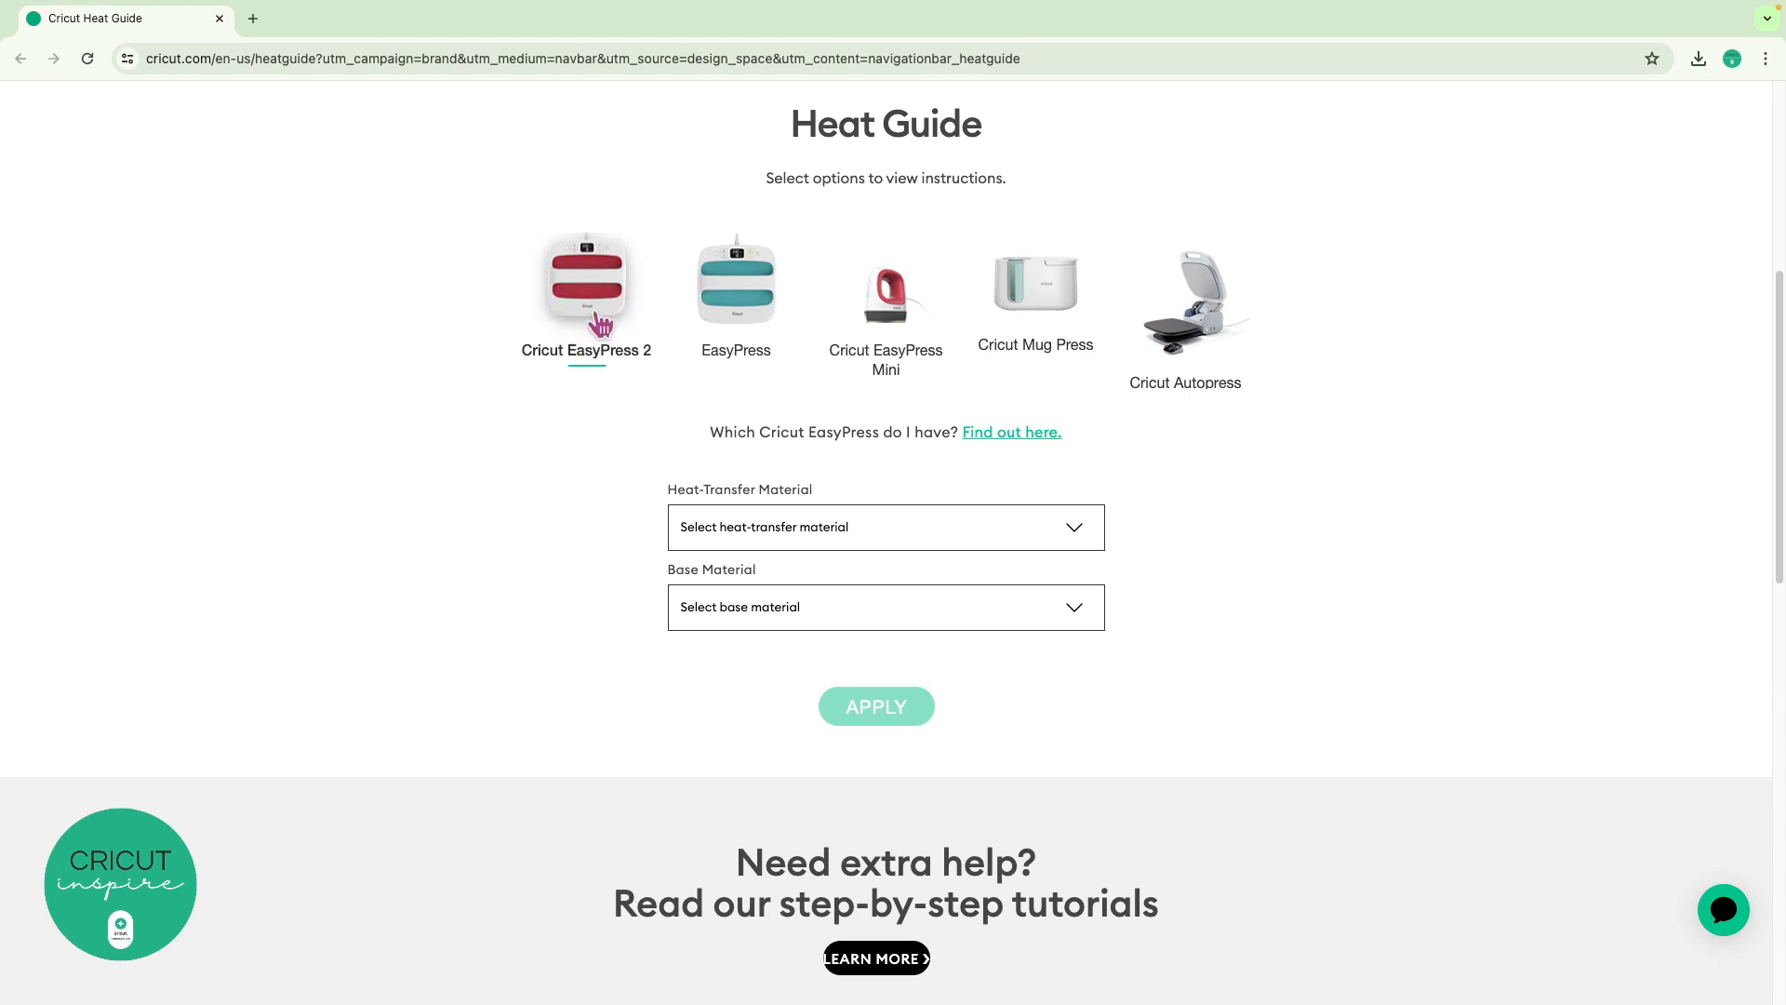
Choose Glitter Iron-On on 100% Cotton and apply to get 330 °F, 30 s, firm pressure
left_click(829, 536)
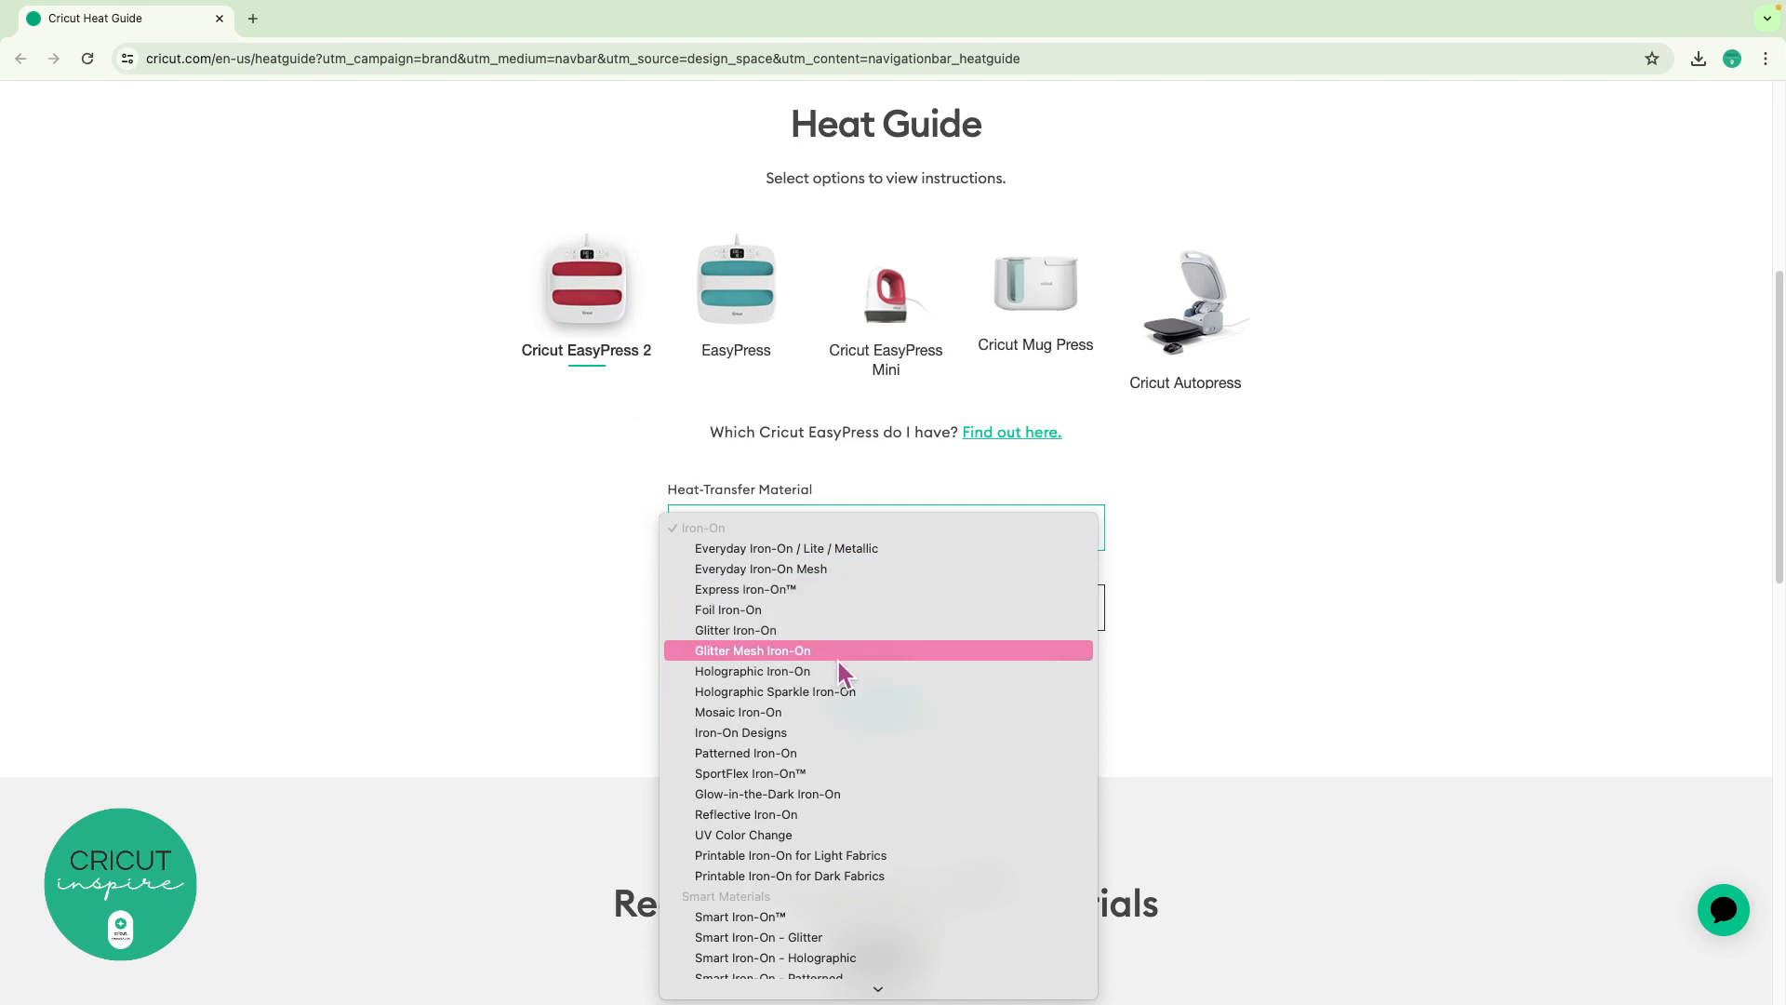
left_click(761, 631)
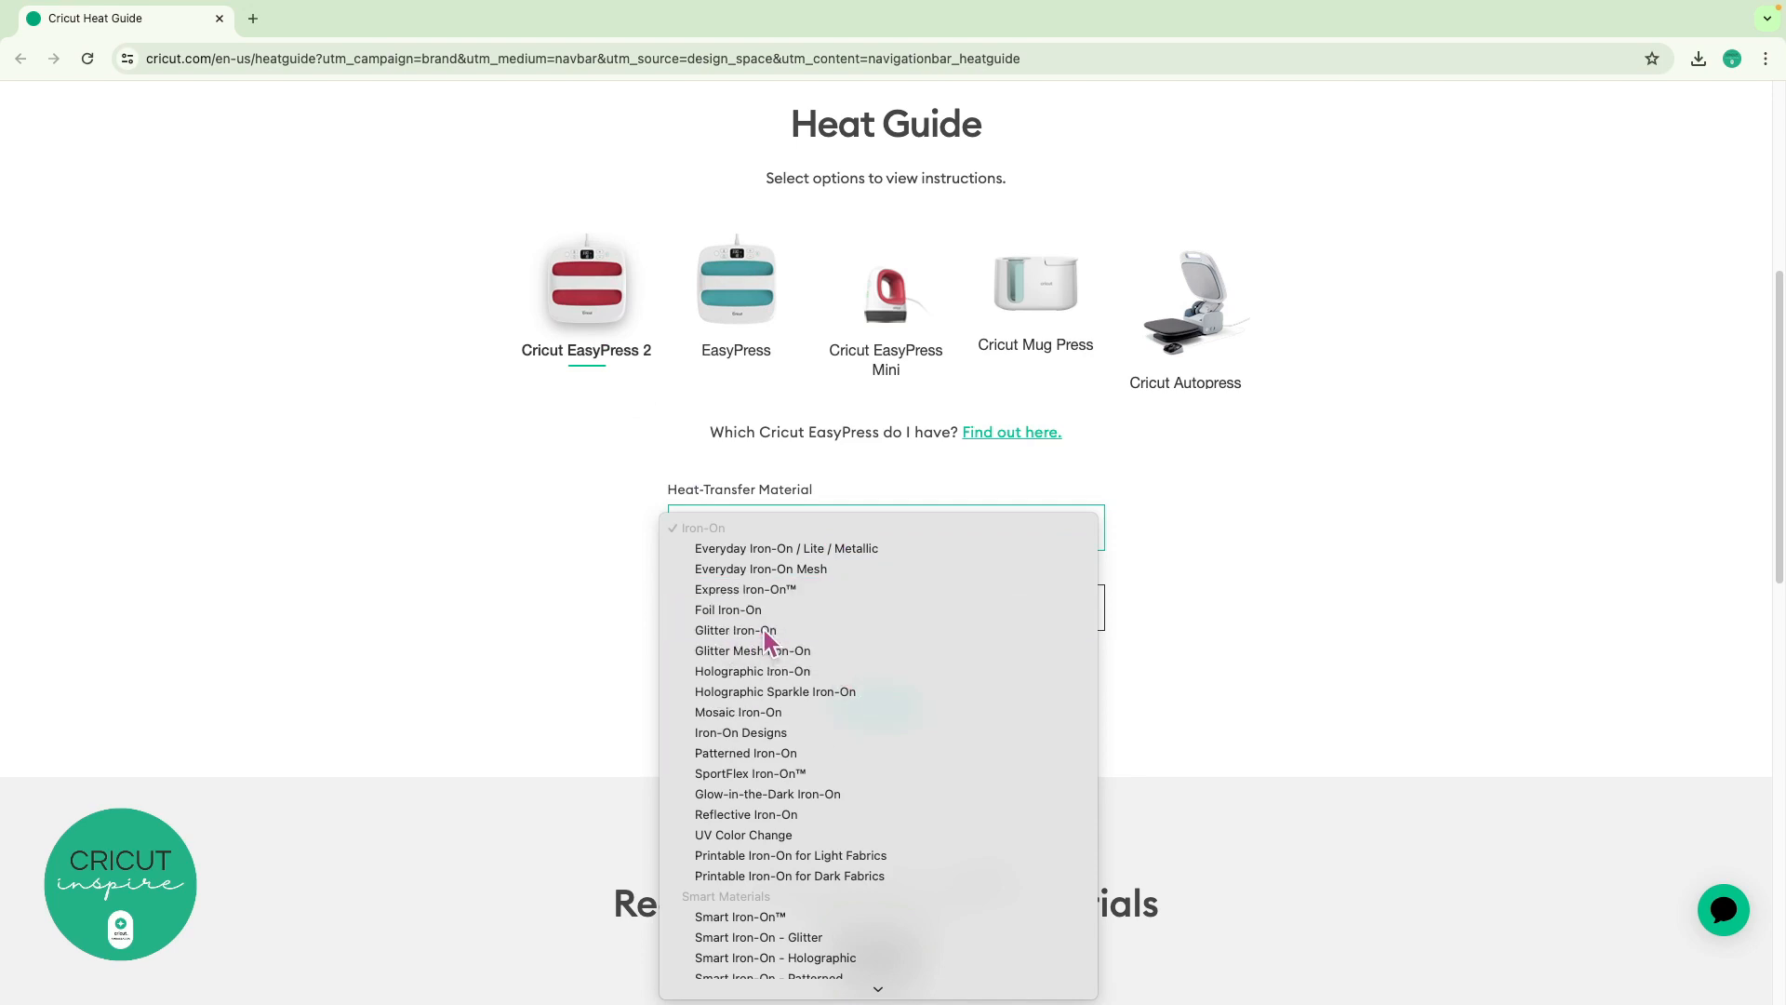
left_click(795, 606)
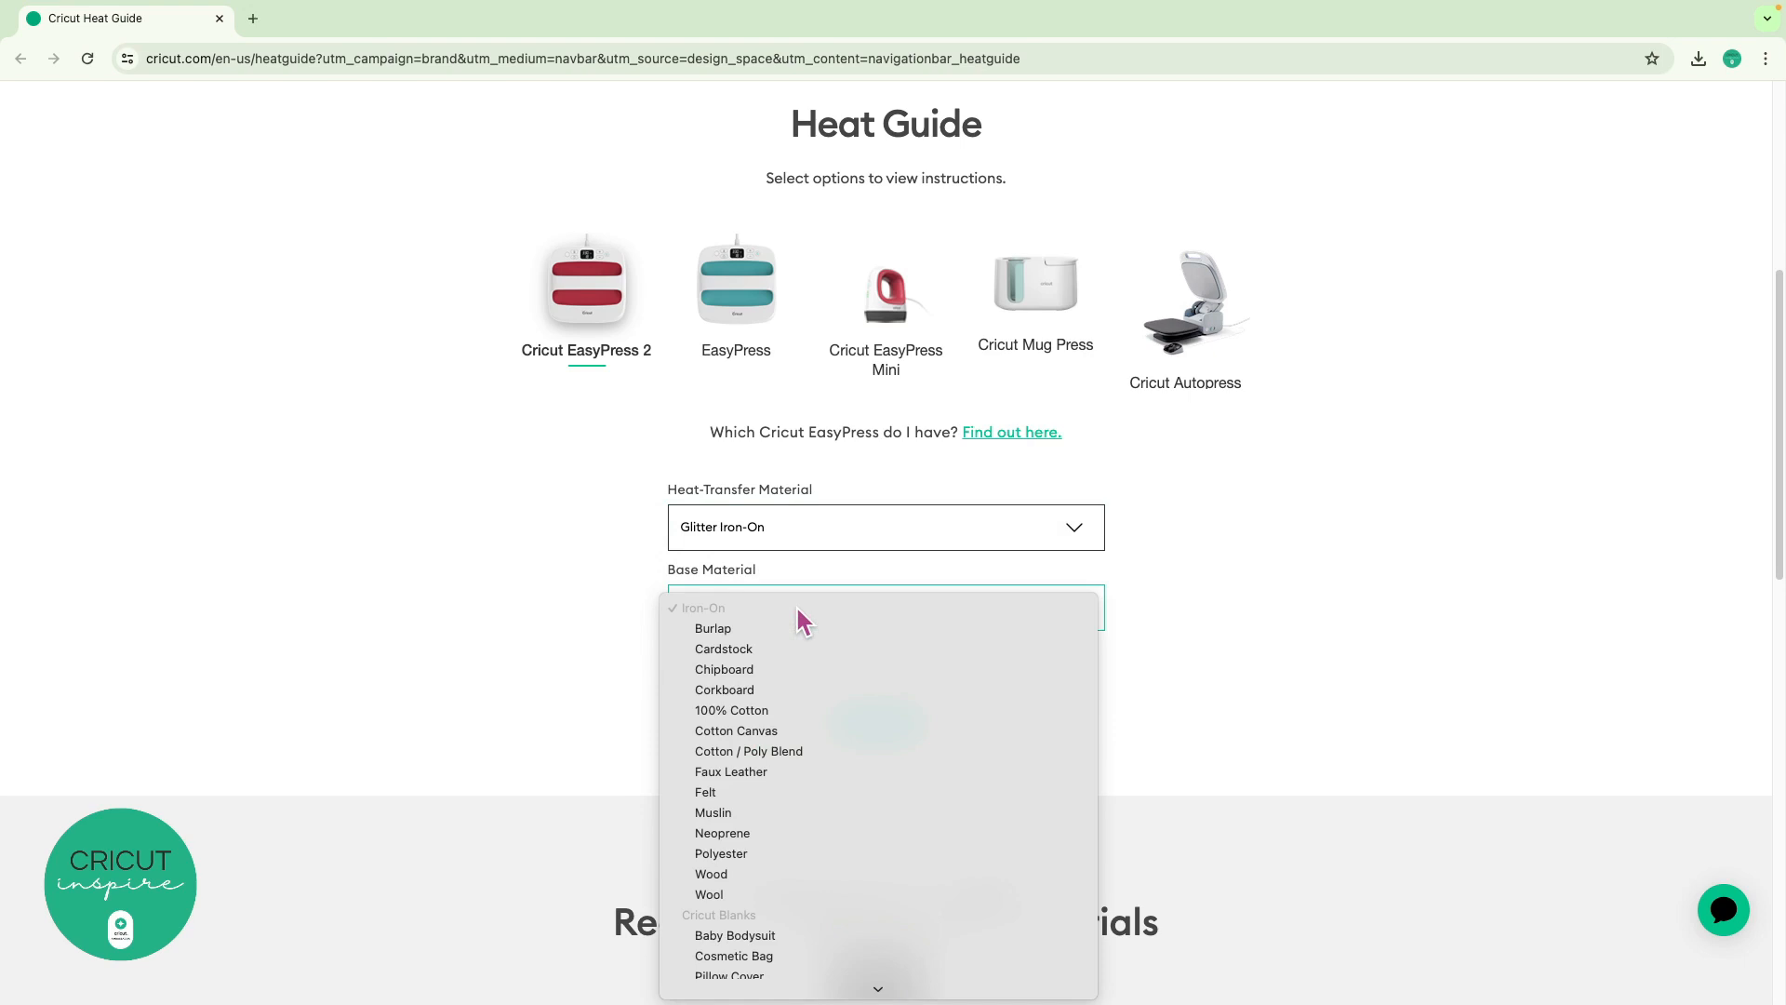
left_click(813, 712)
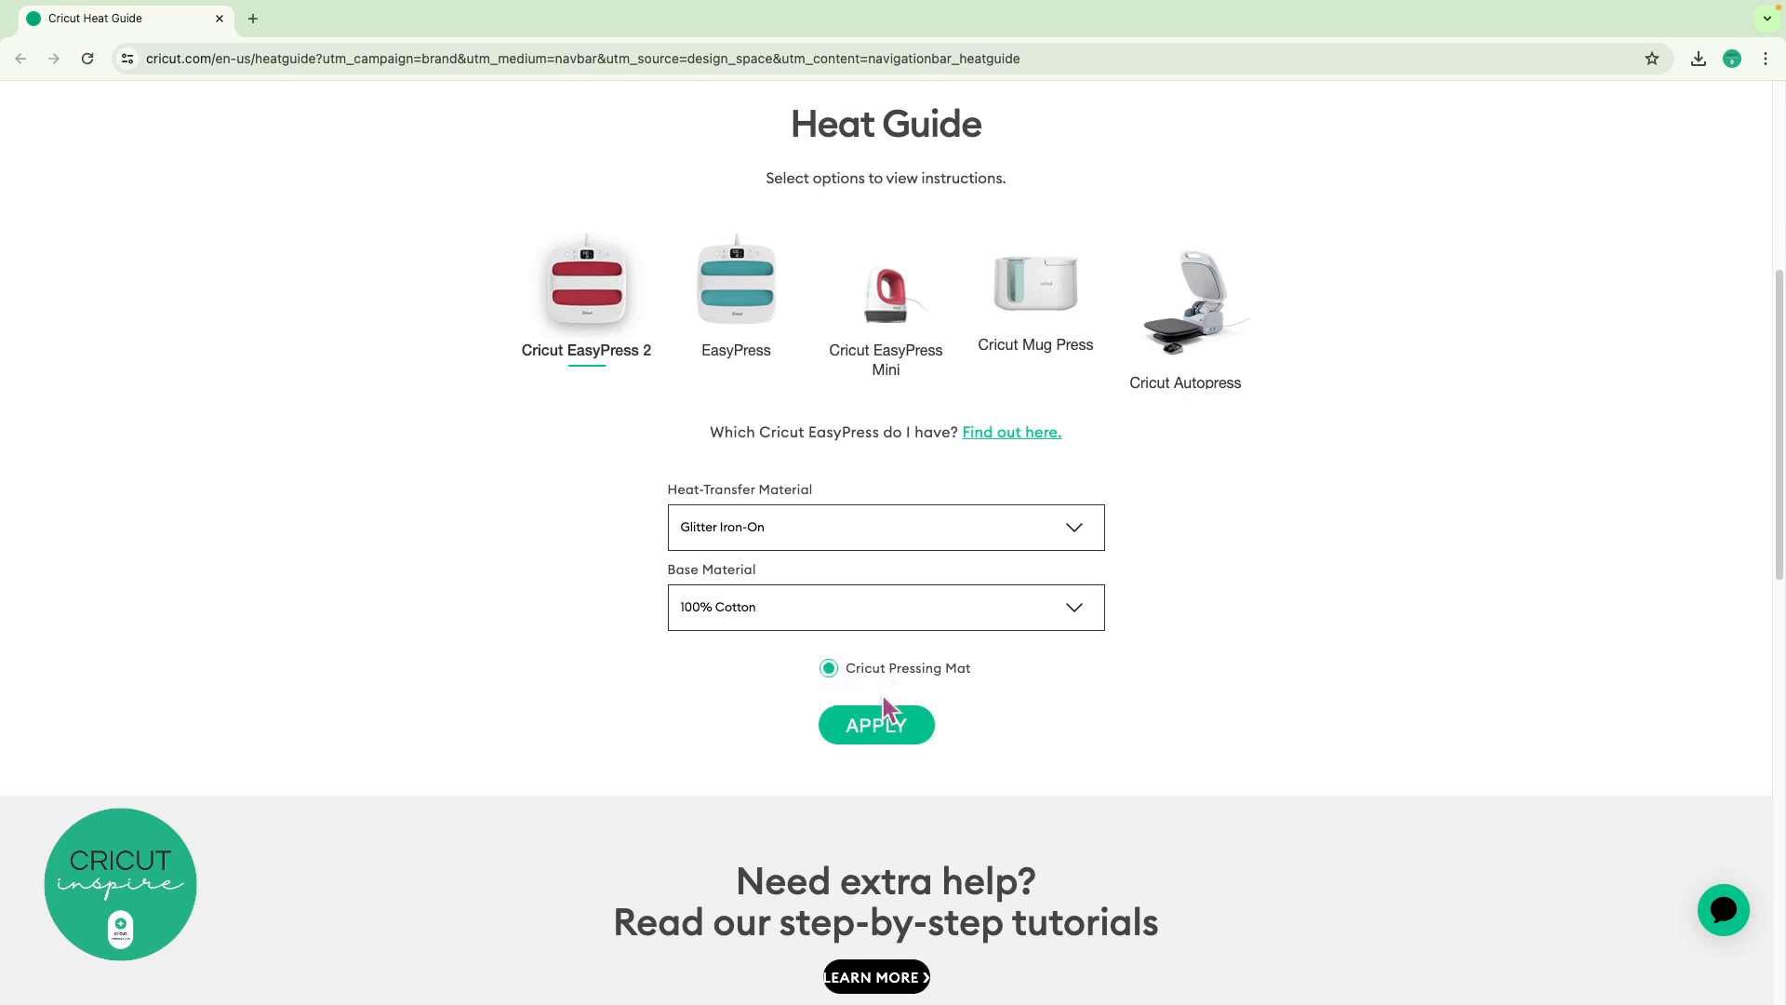
left_click(876, 726)
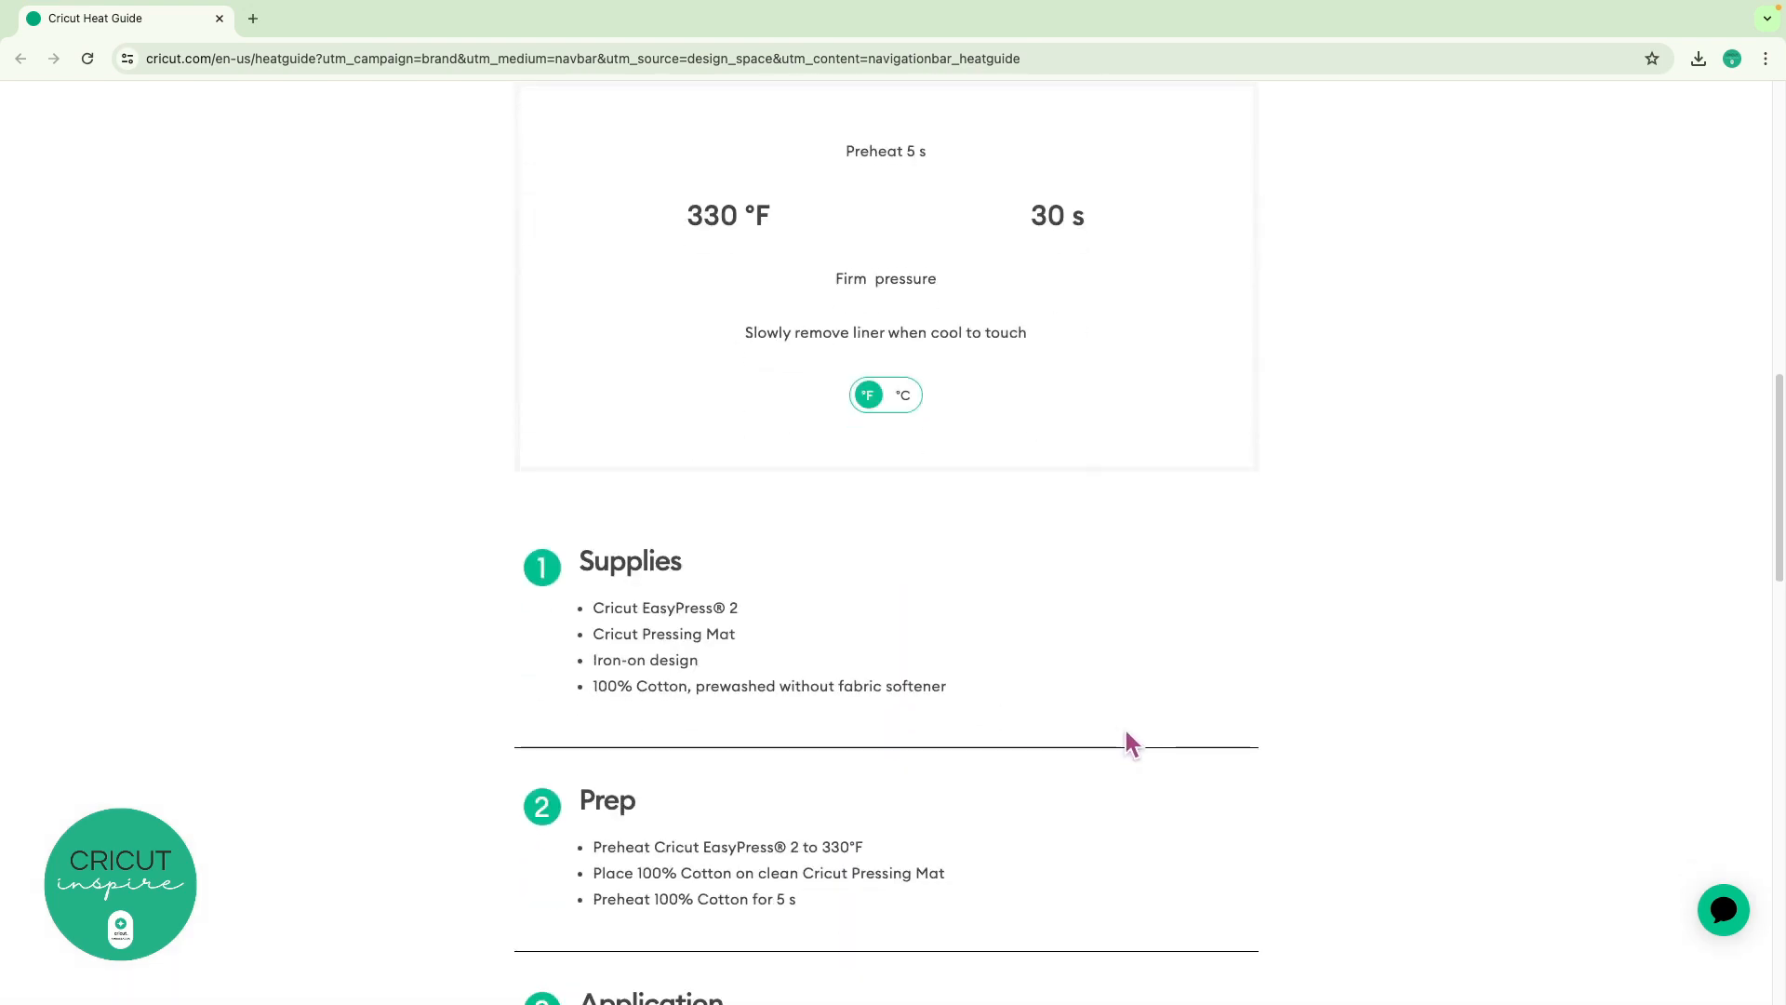
Switch the heat guide temperature to Celsius (165 °C) and scroll through the instructions
scroll(1285, 507, "up", 1)
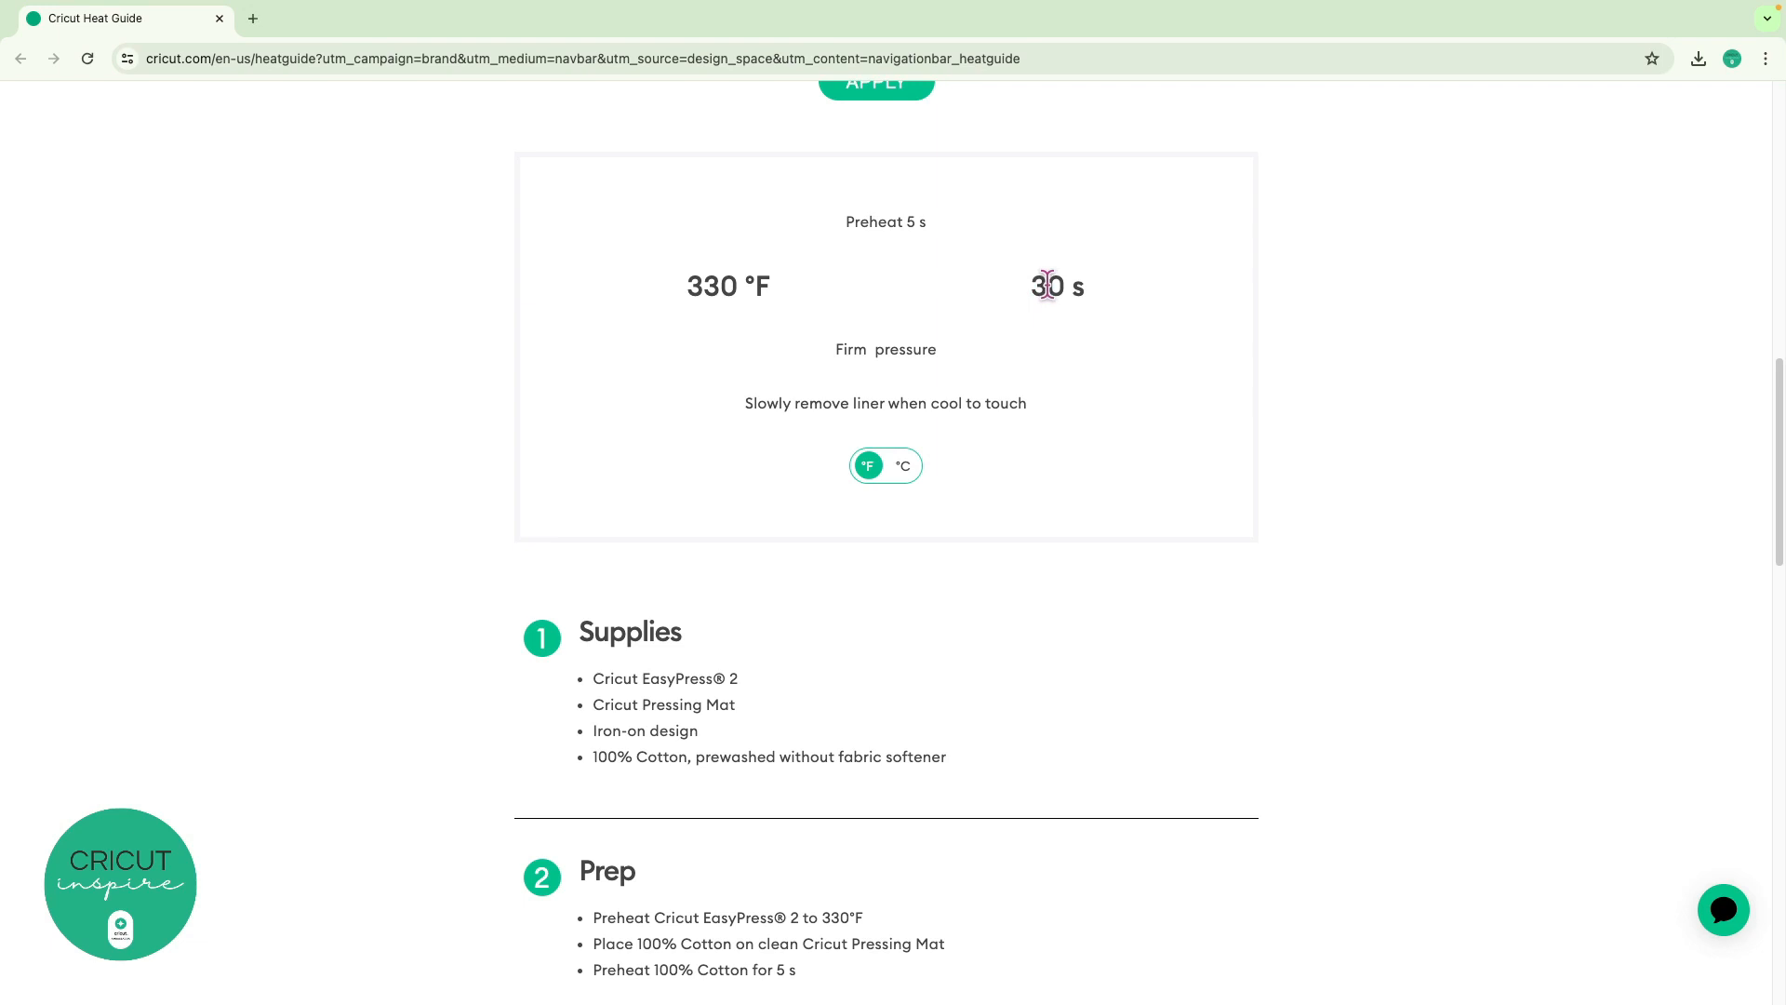
left_click(903, 467)
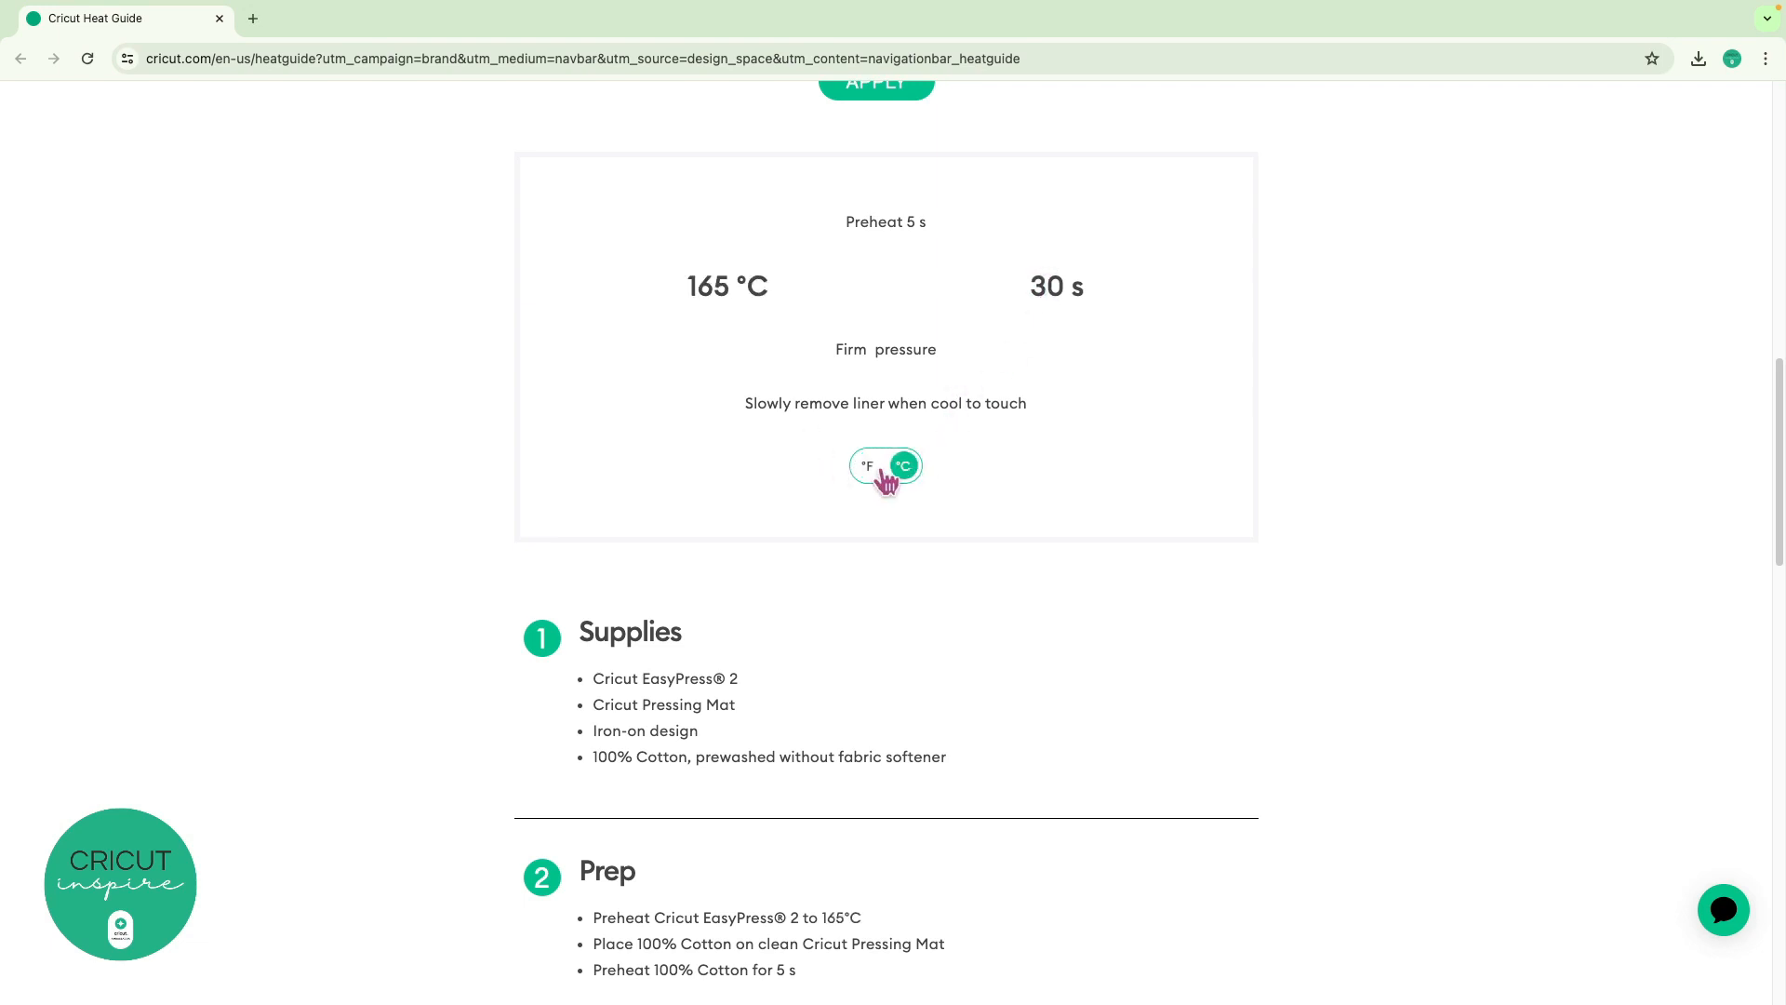
scroll(1052, 604, "down", 3)
scroll(1051, 603, "down", 5)
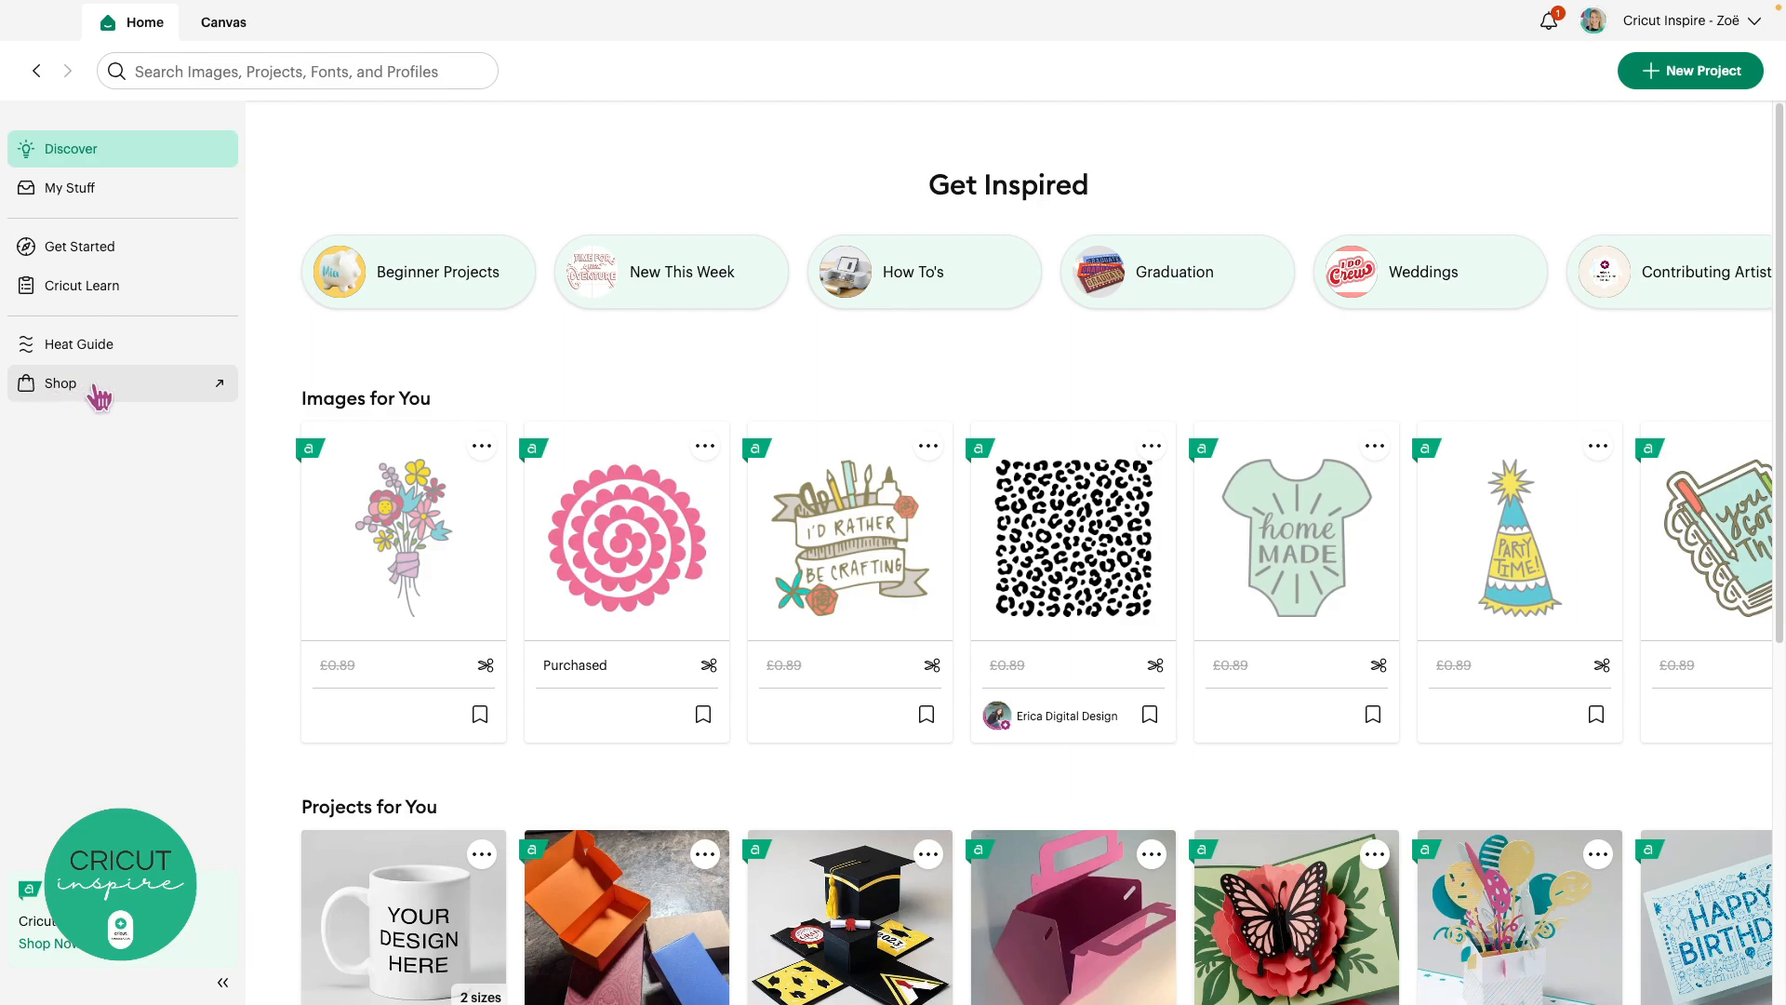
Open the Cricut Shop UK site, browse its top menu categories and scroll the home page
left_click(98, 397)
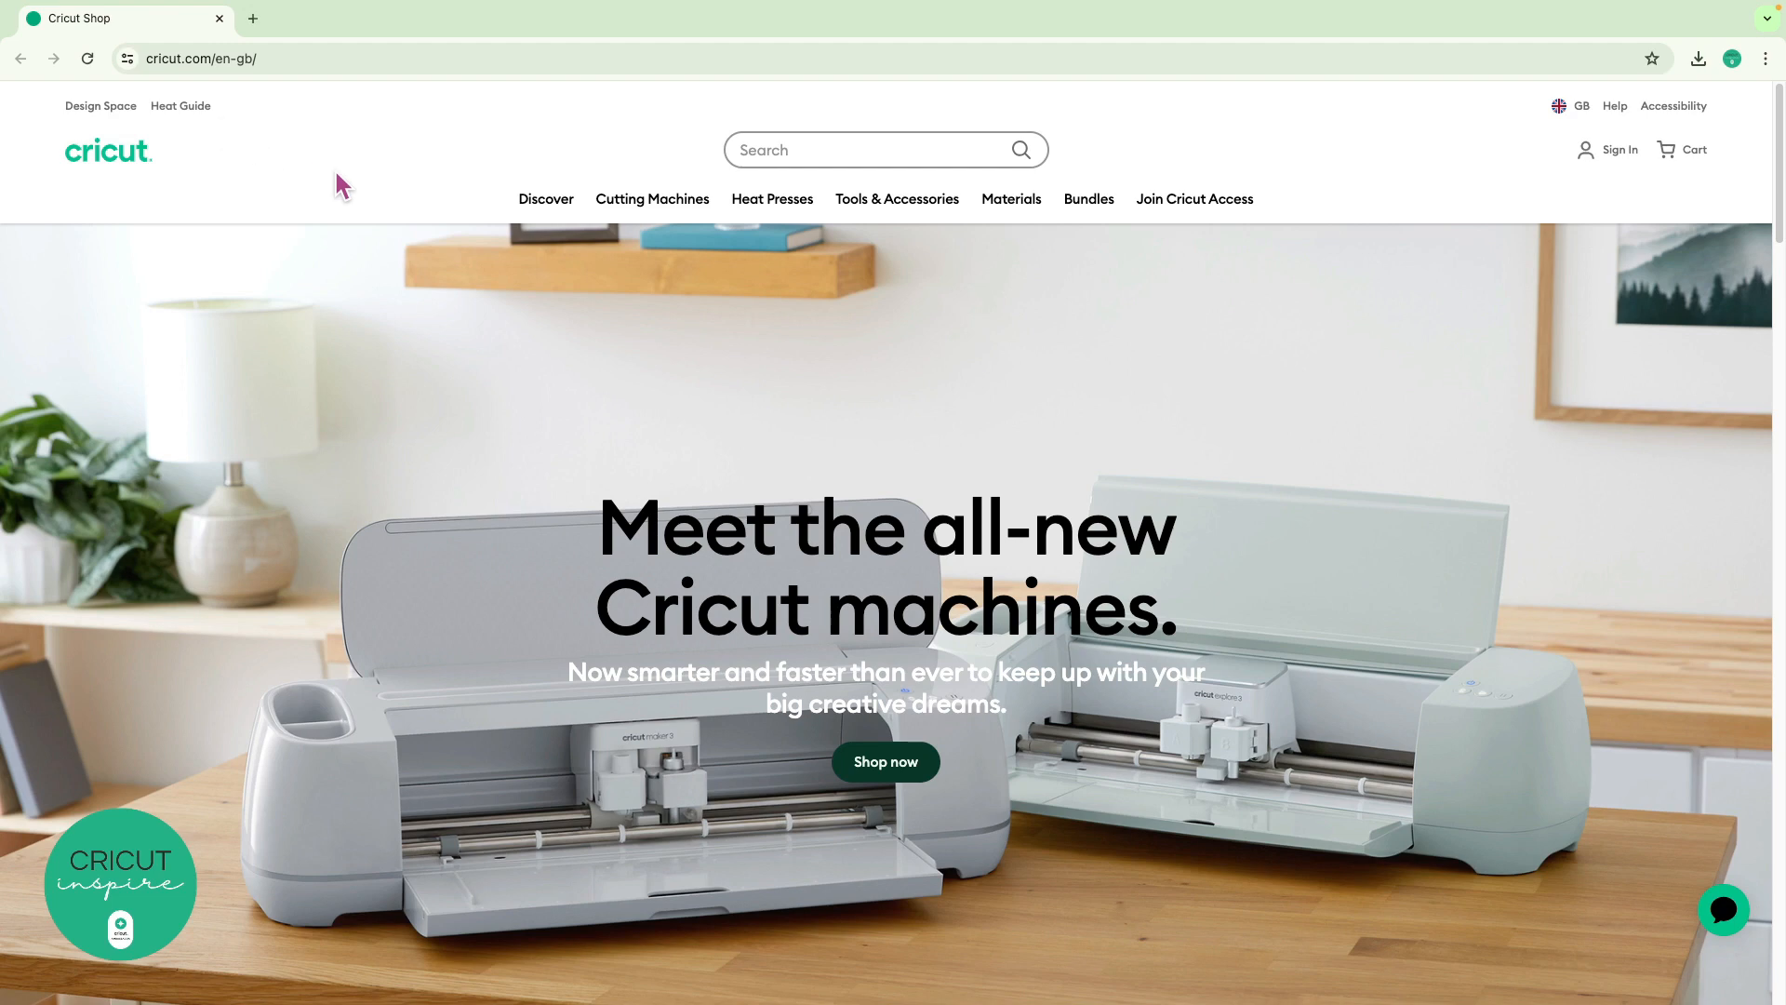
mouse_move(670, 207)
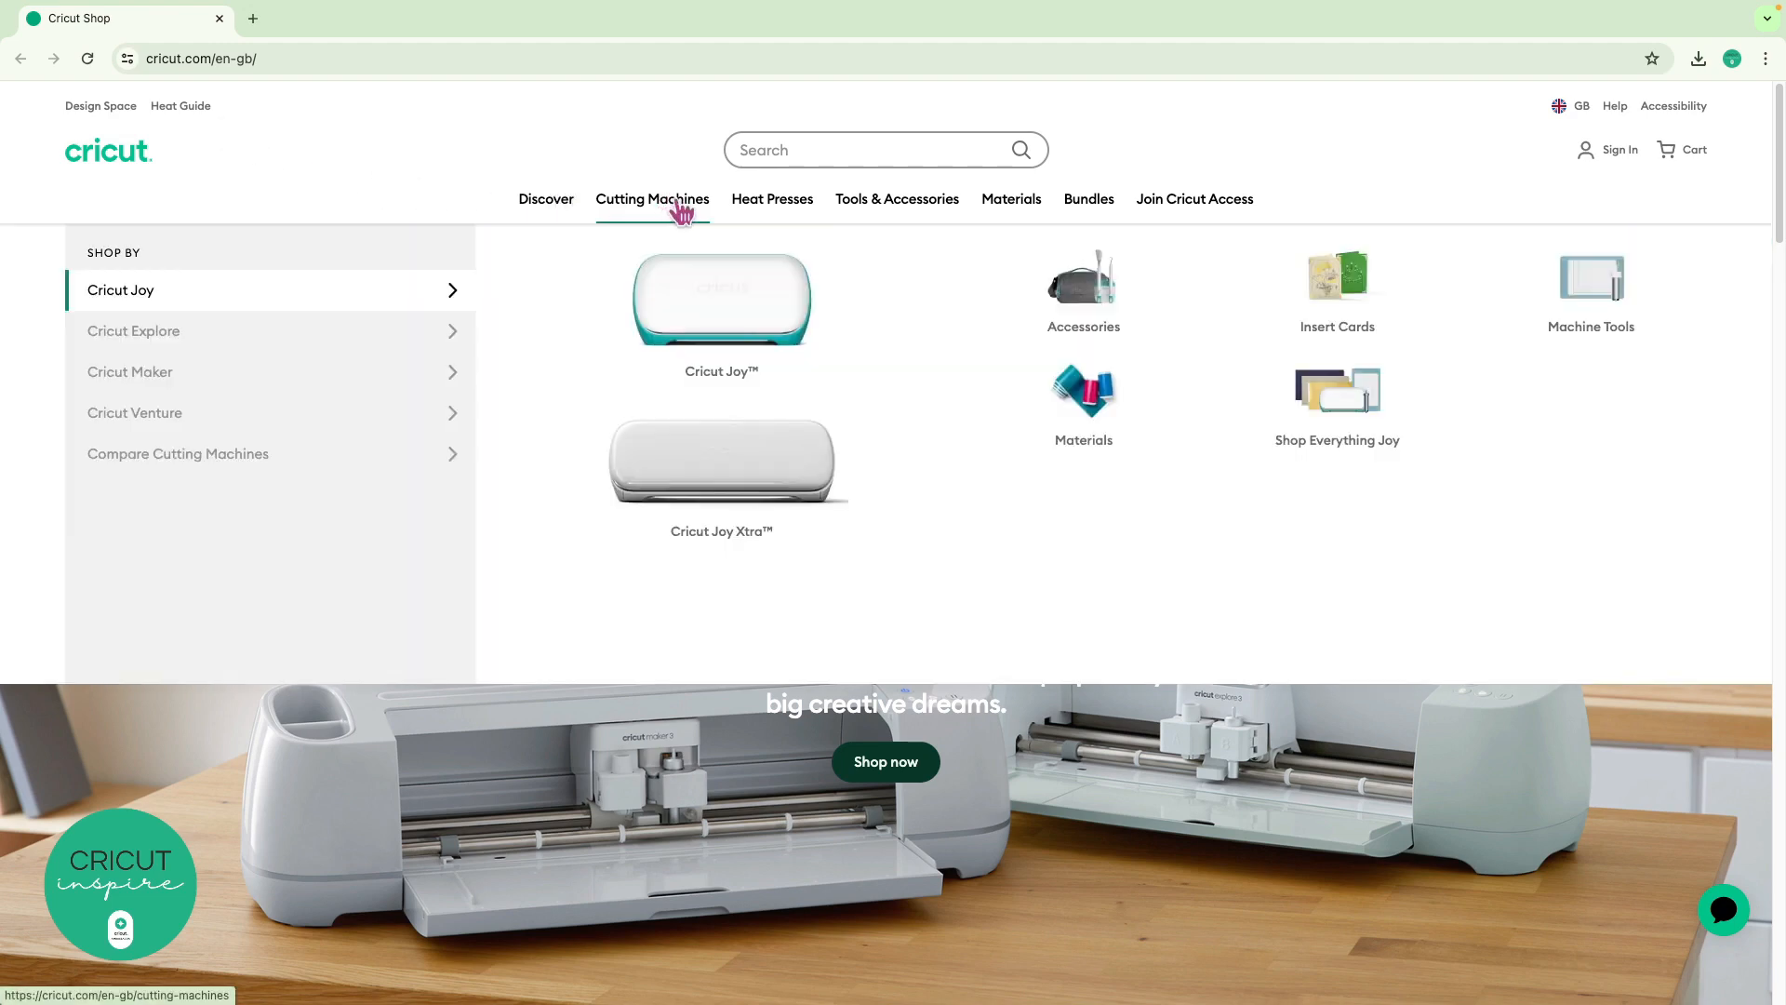
mouse_move(794, 212)
mouse_move(898, 212)
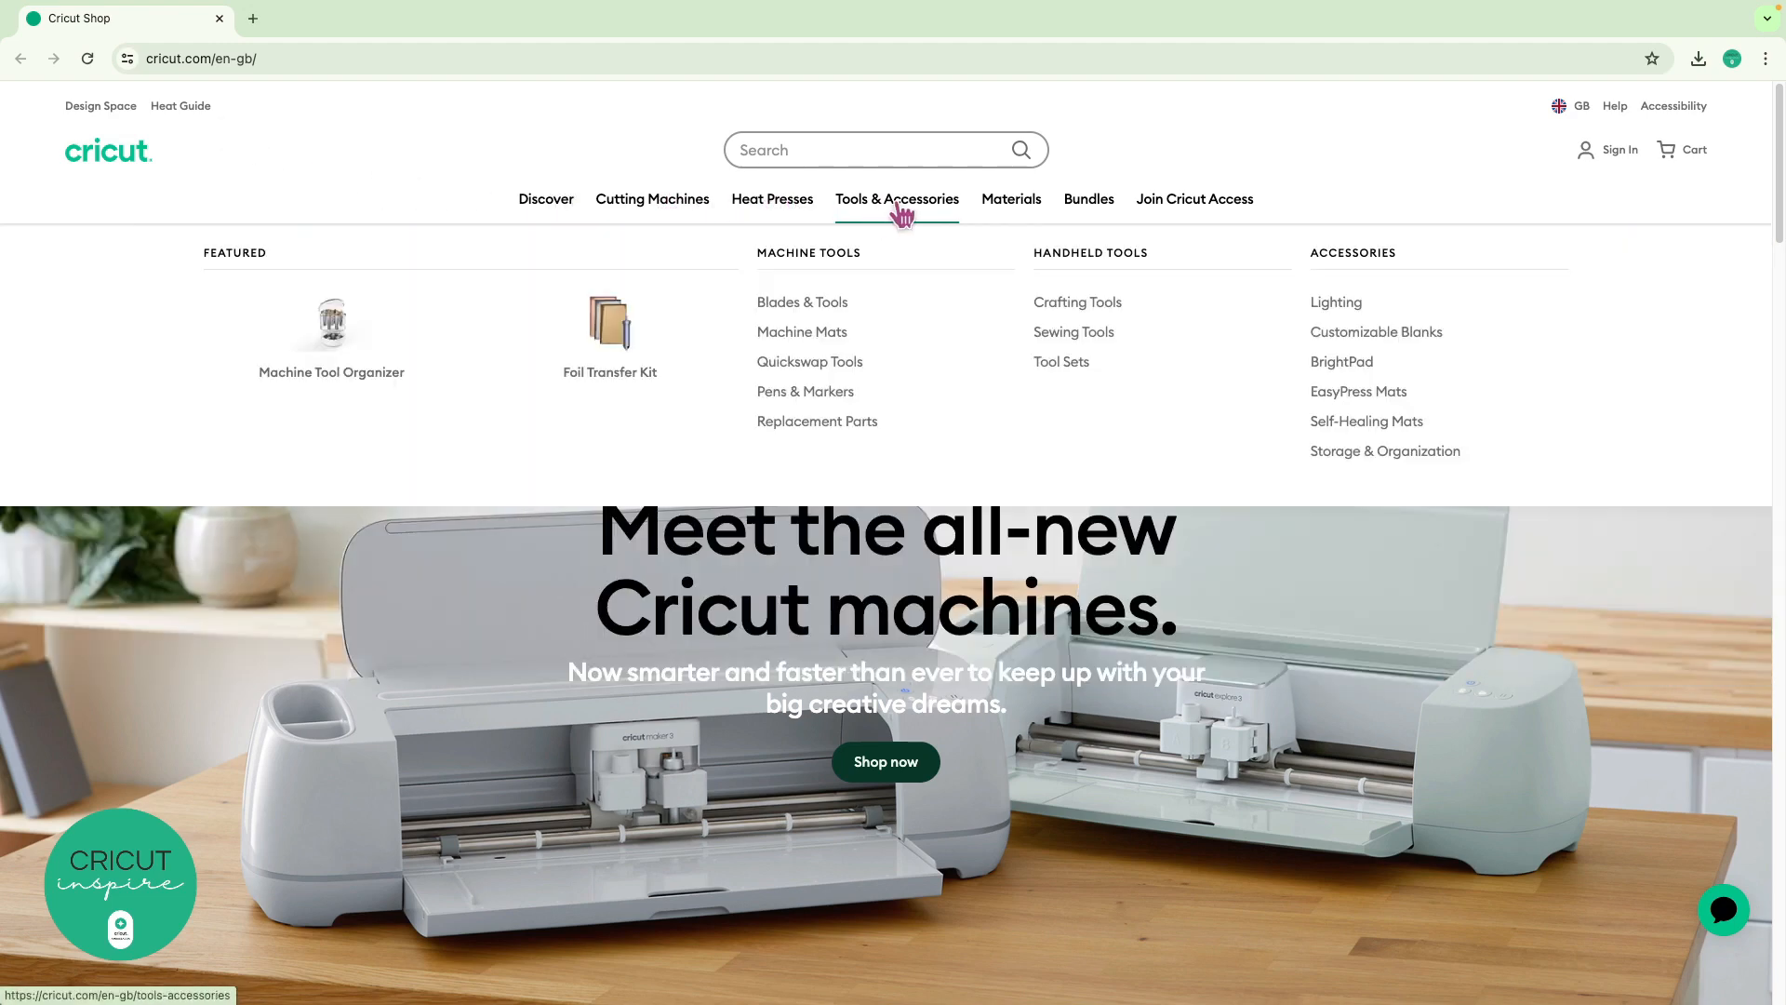
mouse_move(1023, 219)
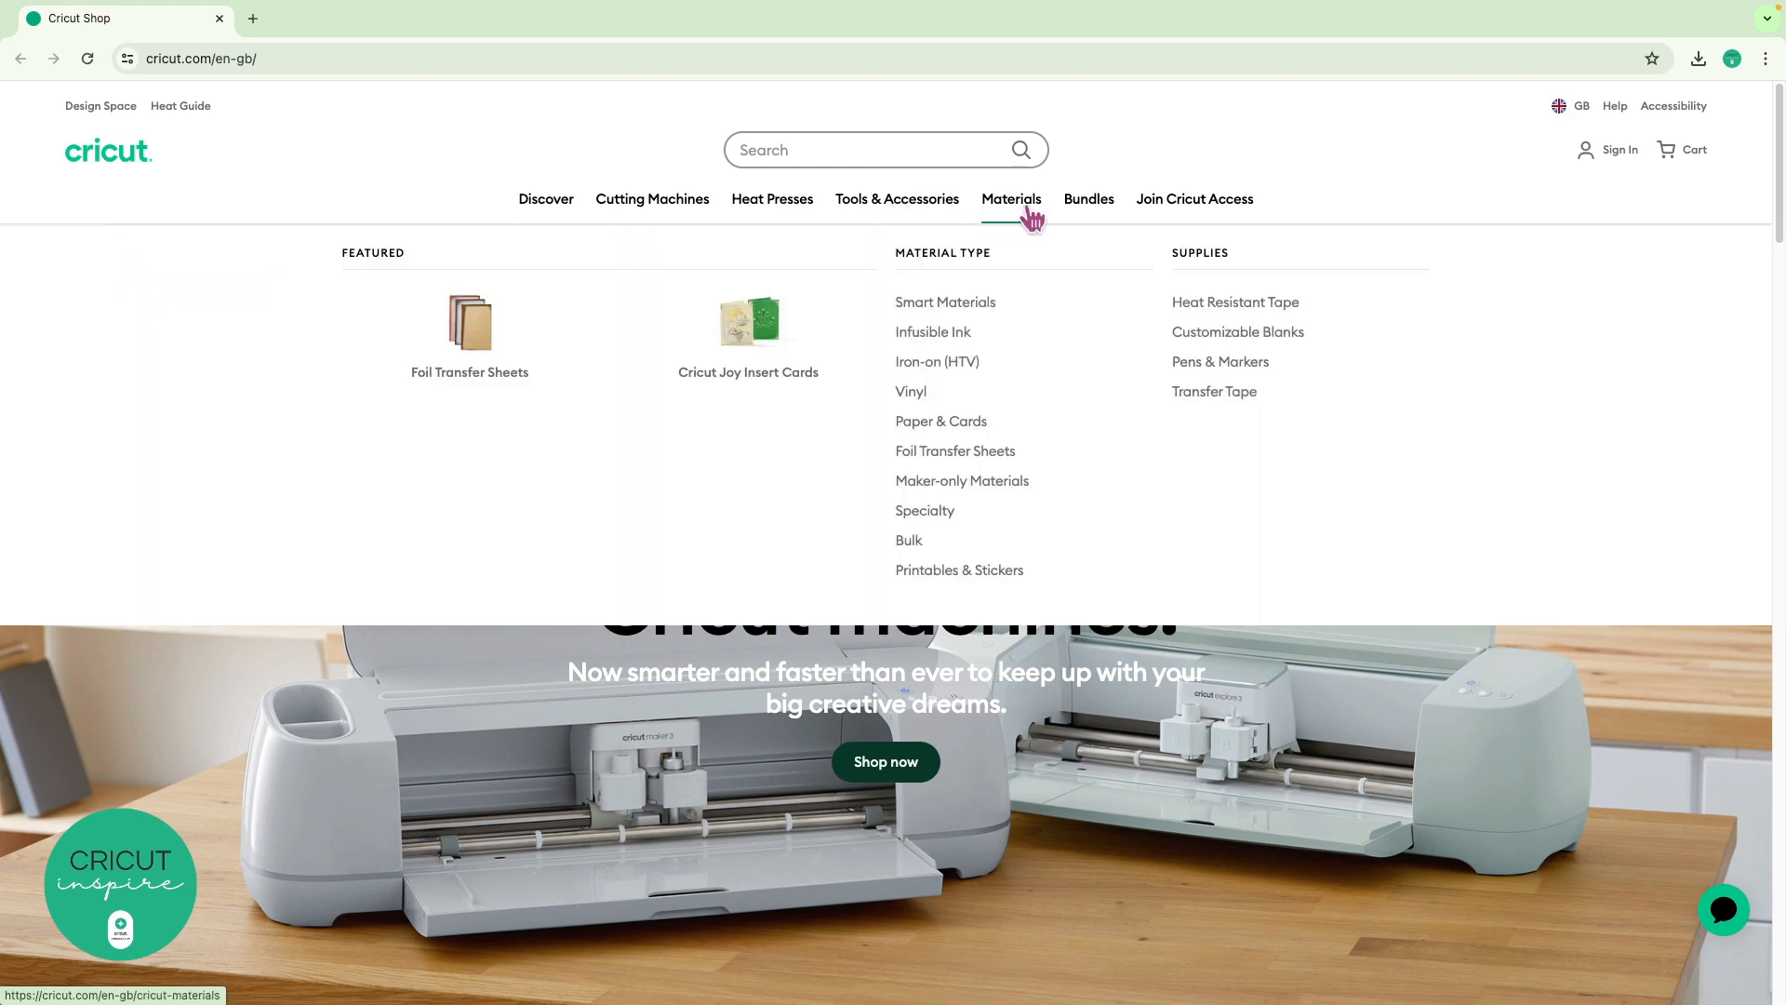
mouse_move(1101, 215)
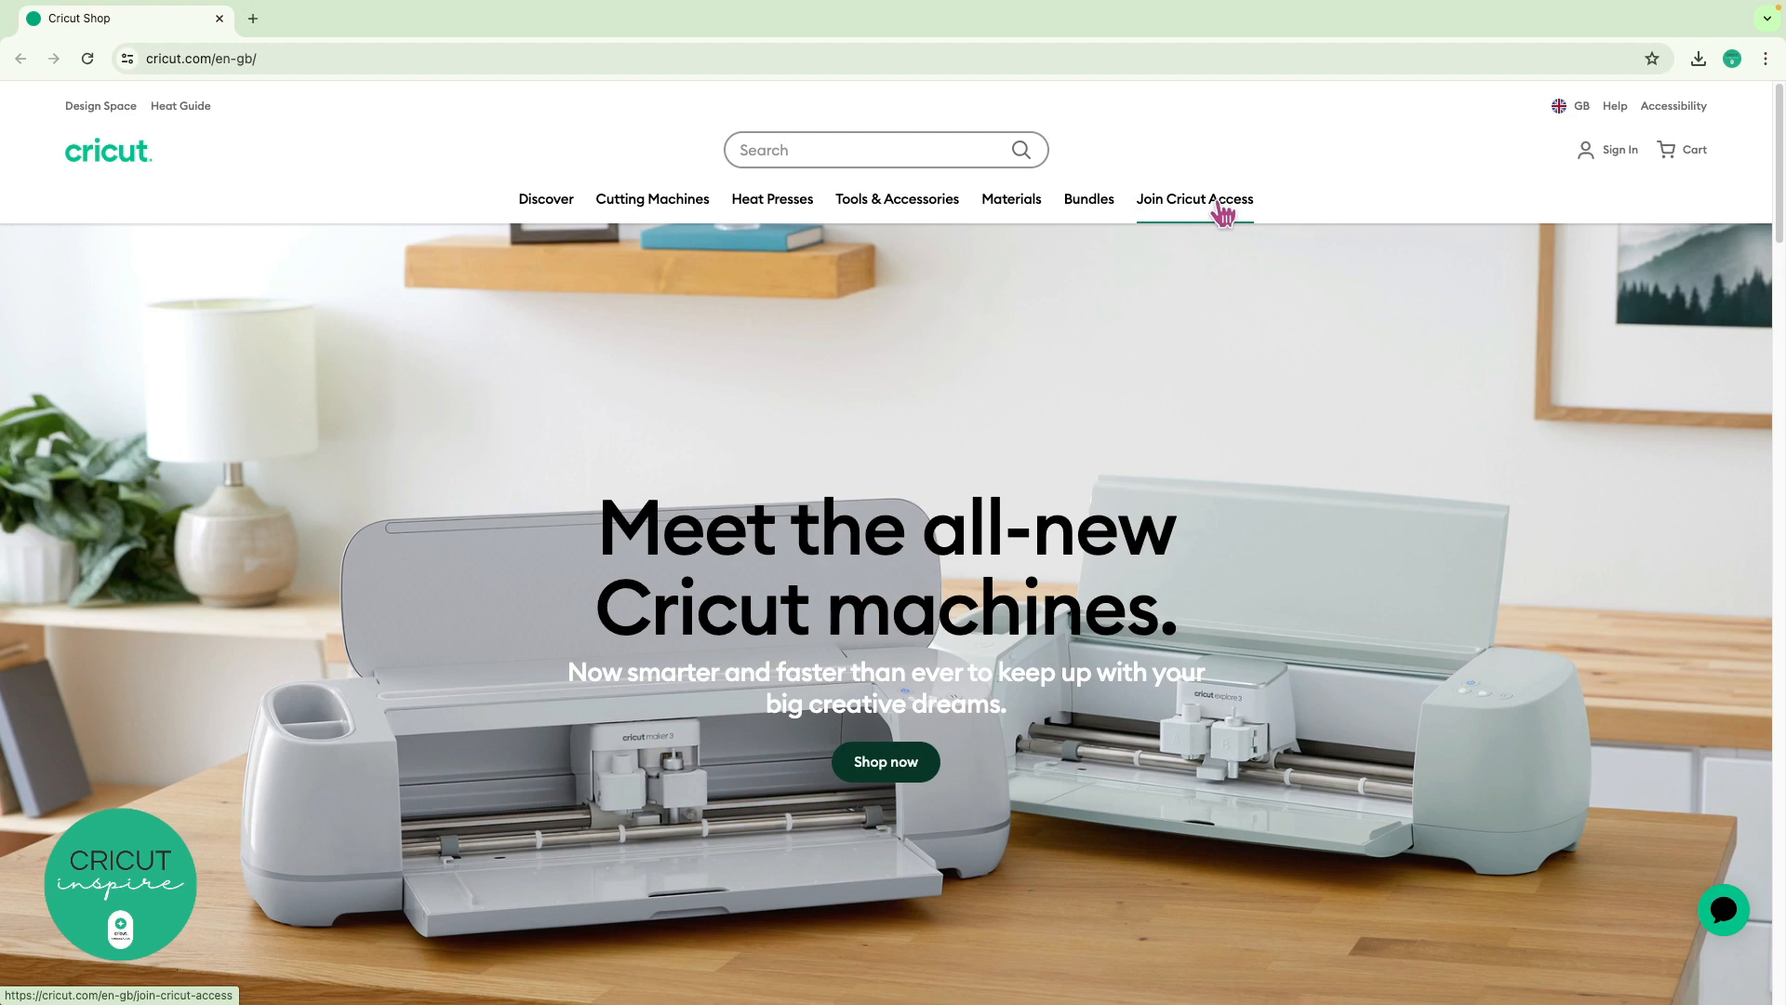
scroll(1221, 214, "down", 8)
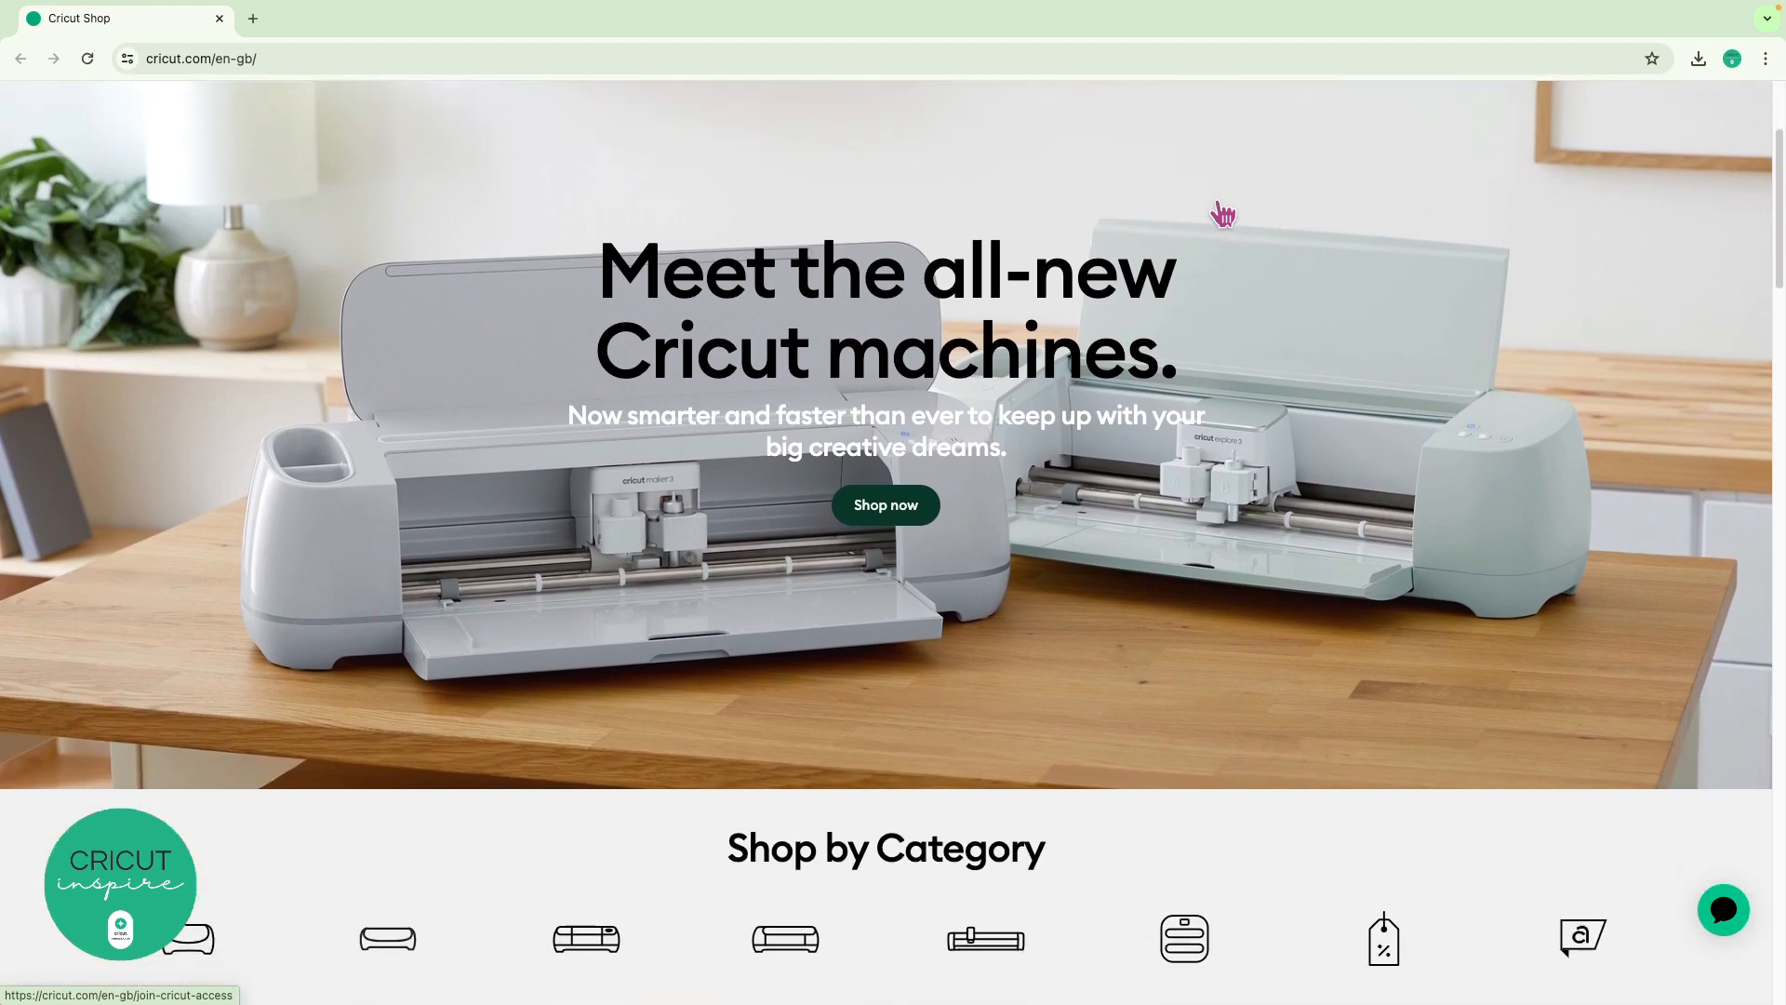
scroll(1218, 203, "down", 11)
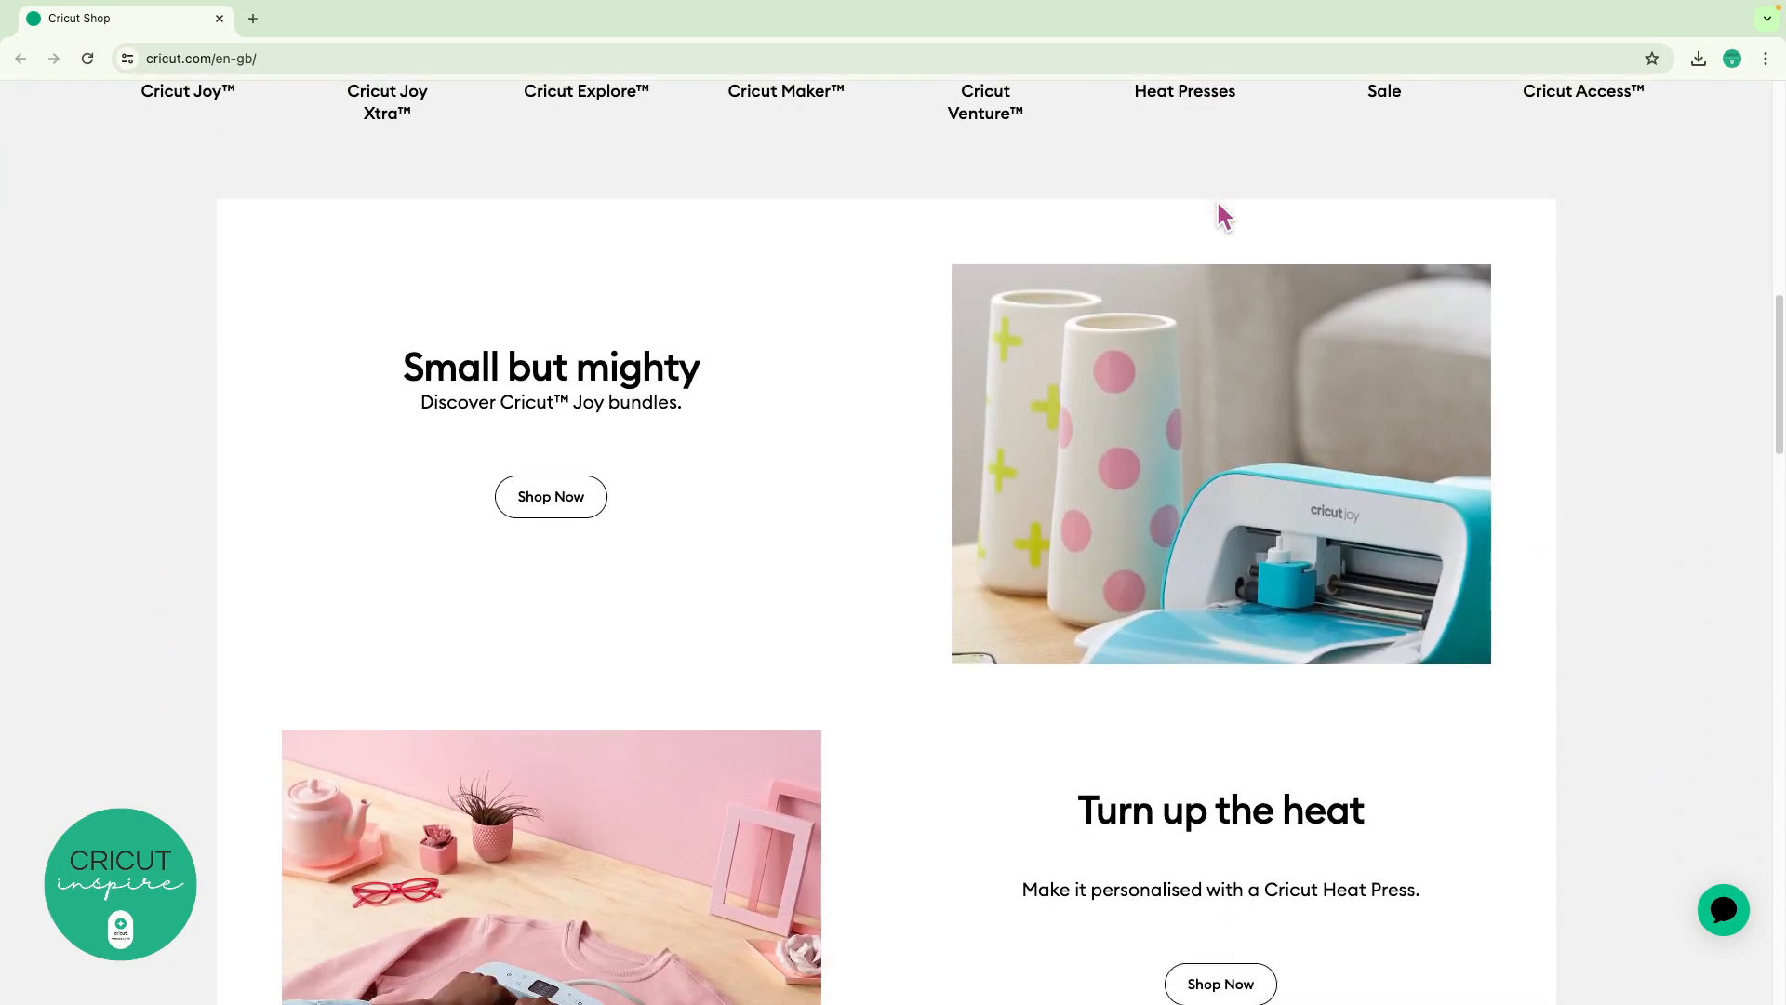
scroll(1221, 214, "down", 11)
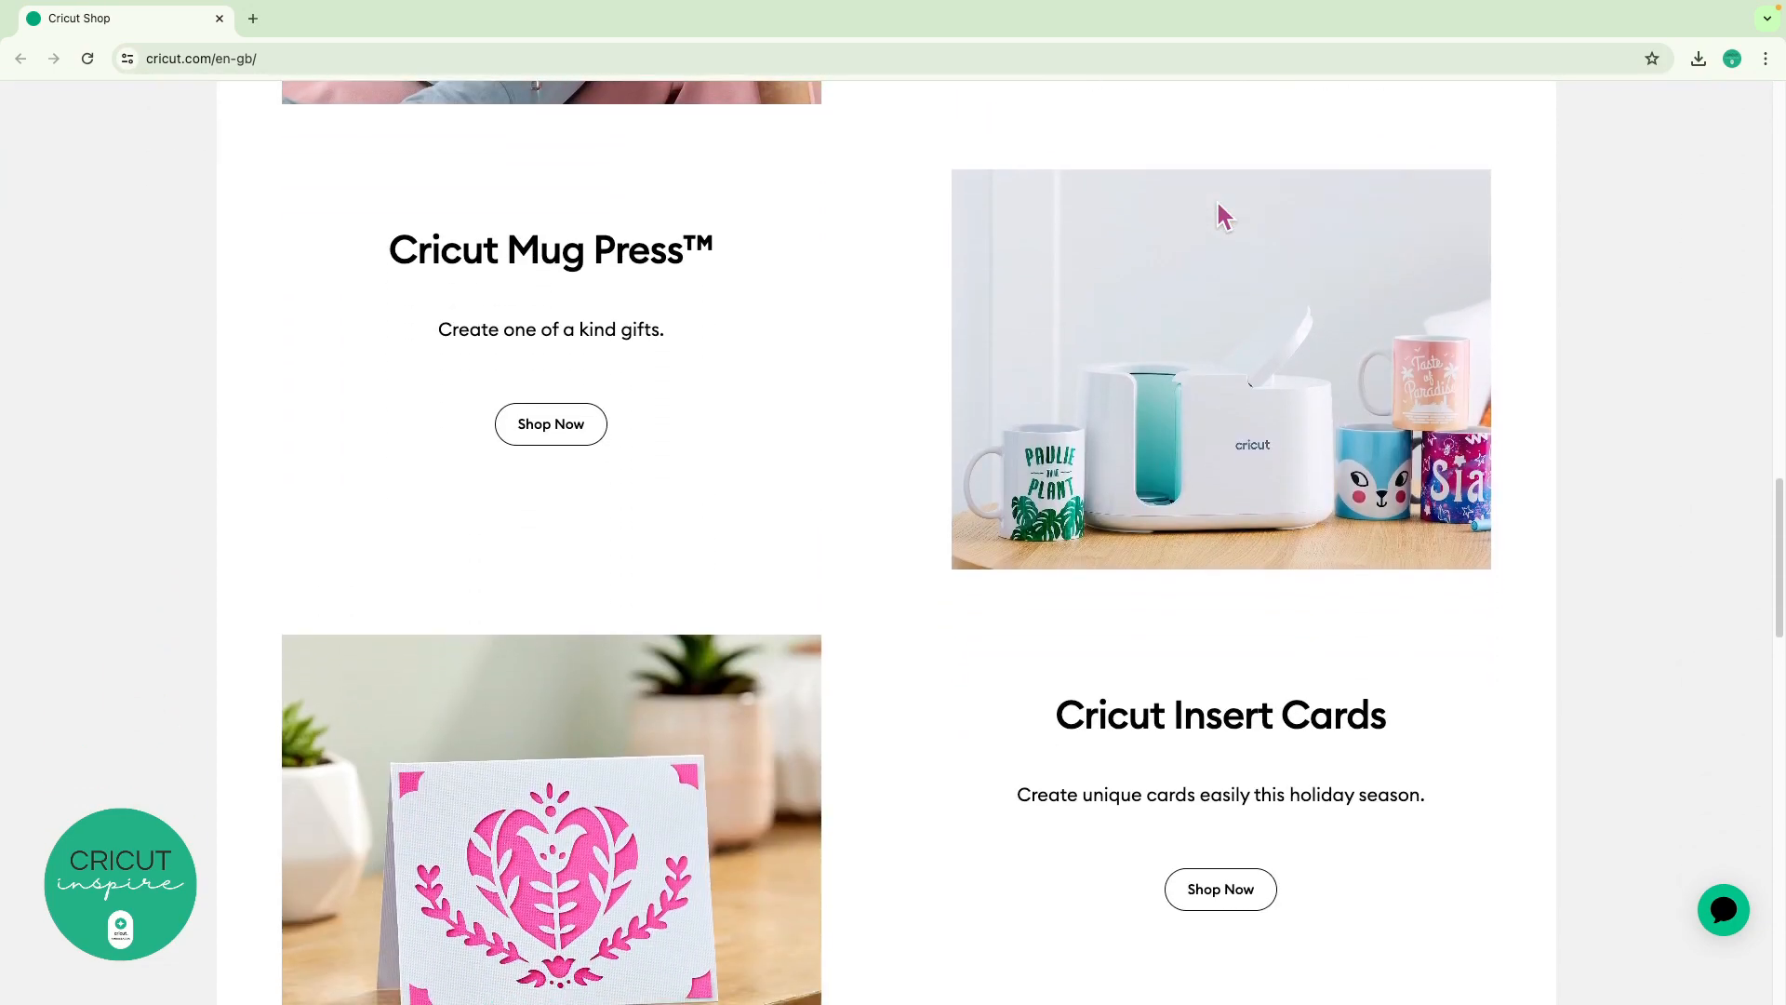
scroll(1222, 214, "down", 5)
scroll(1215, 198, "up", 20)
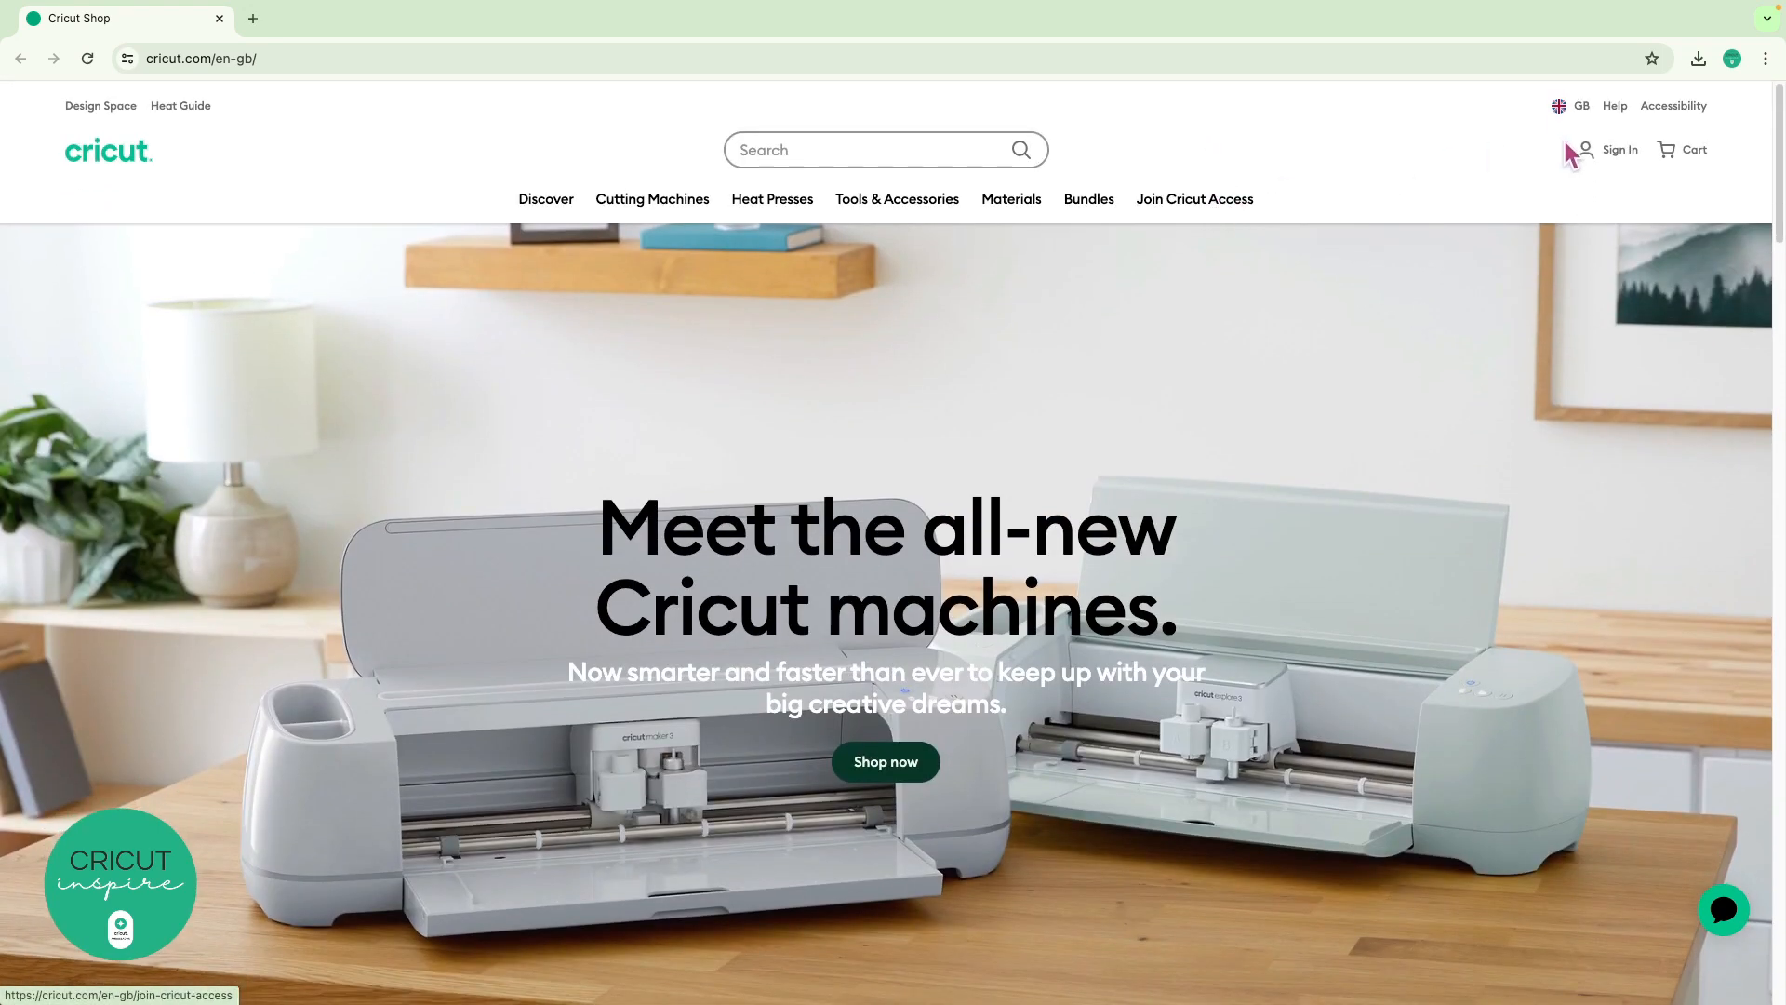
mouse_move(1627, 156)
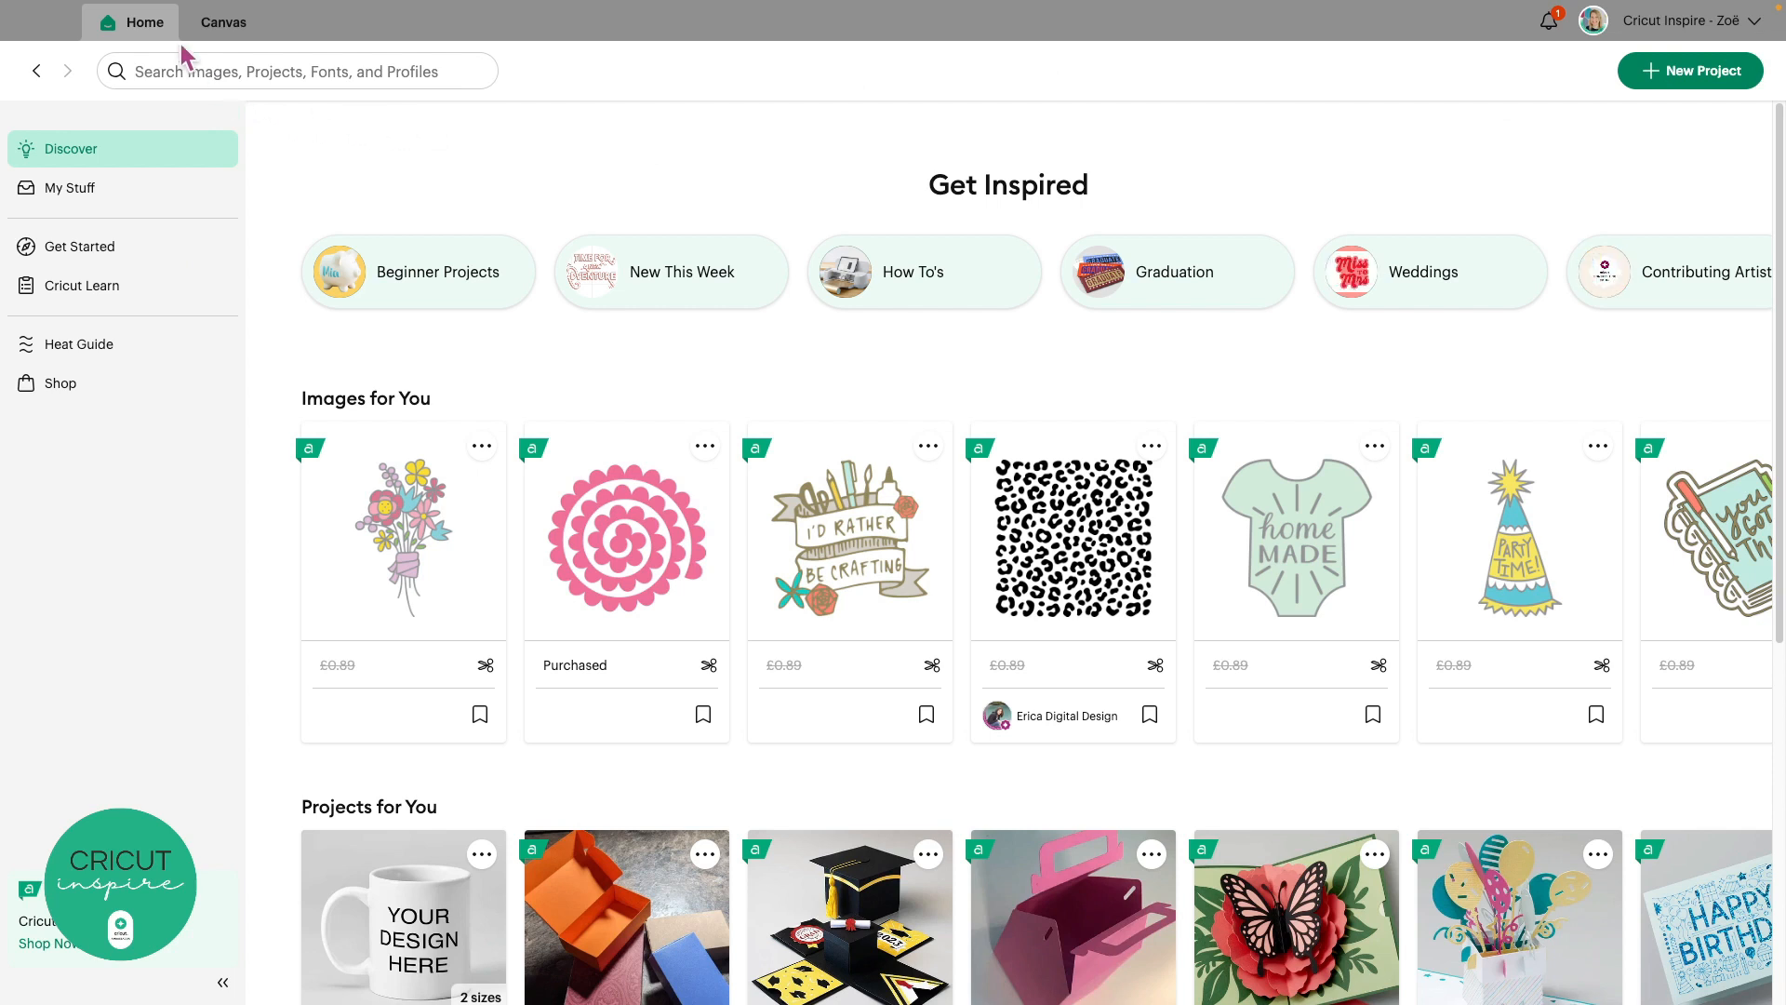
left_click(144, 35)
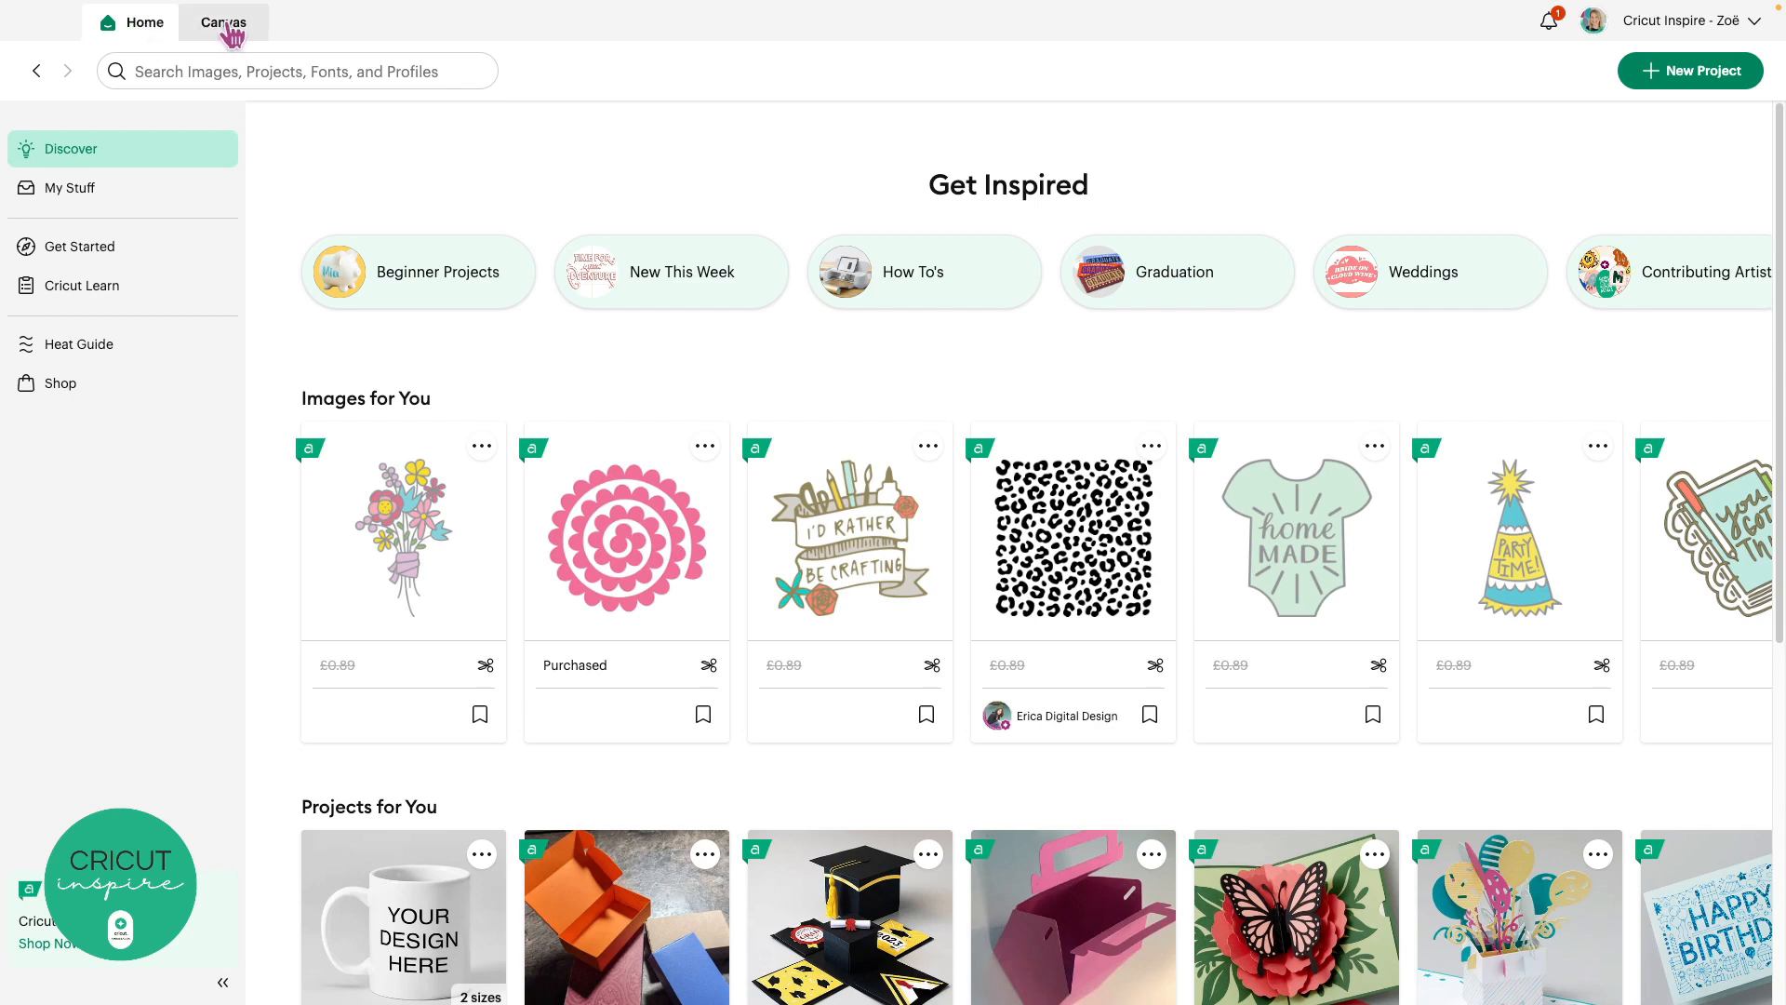
left_click(226, 30)
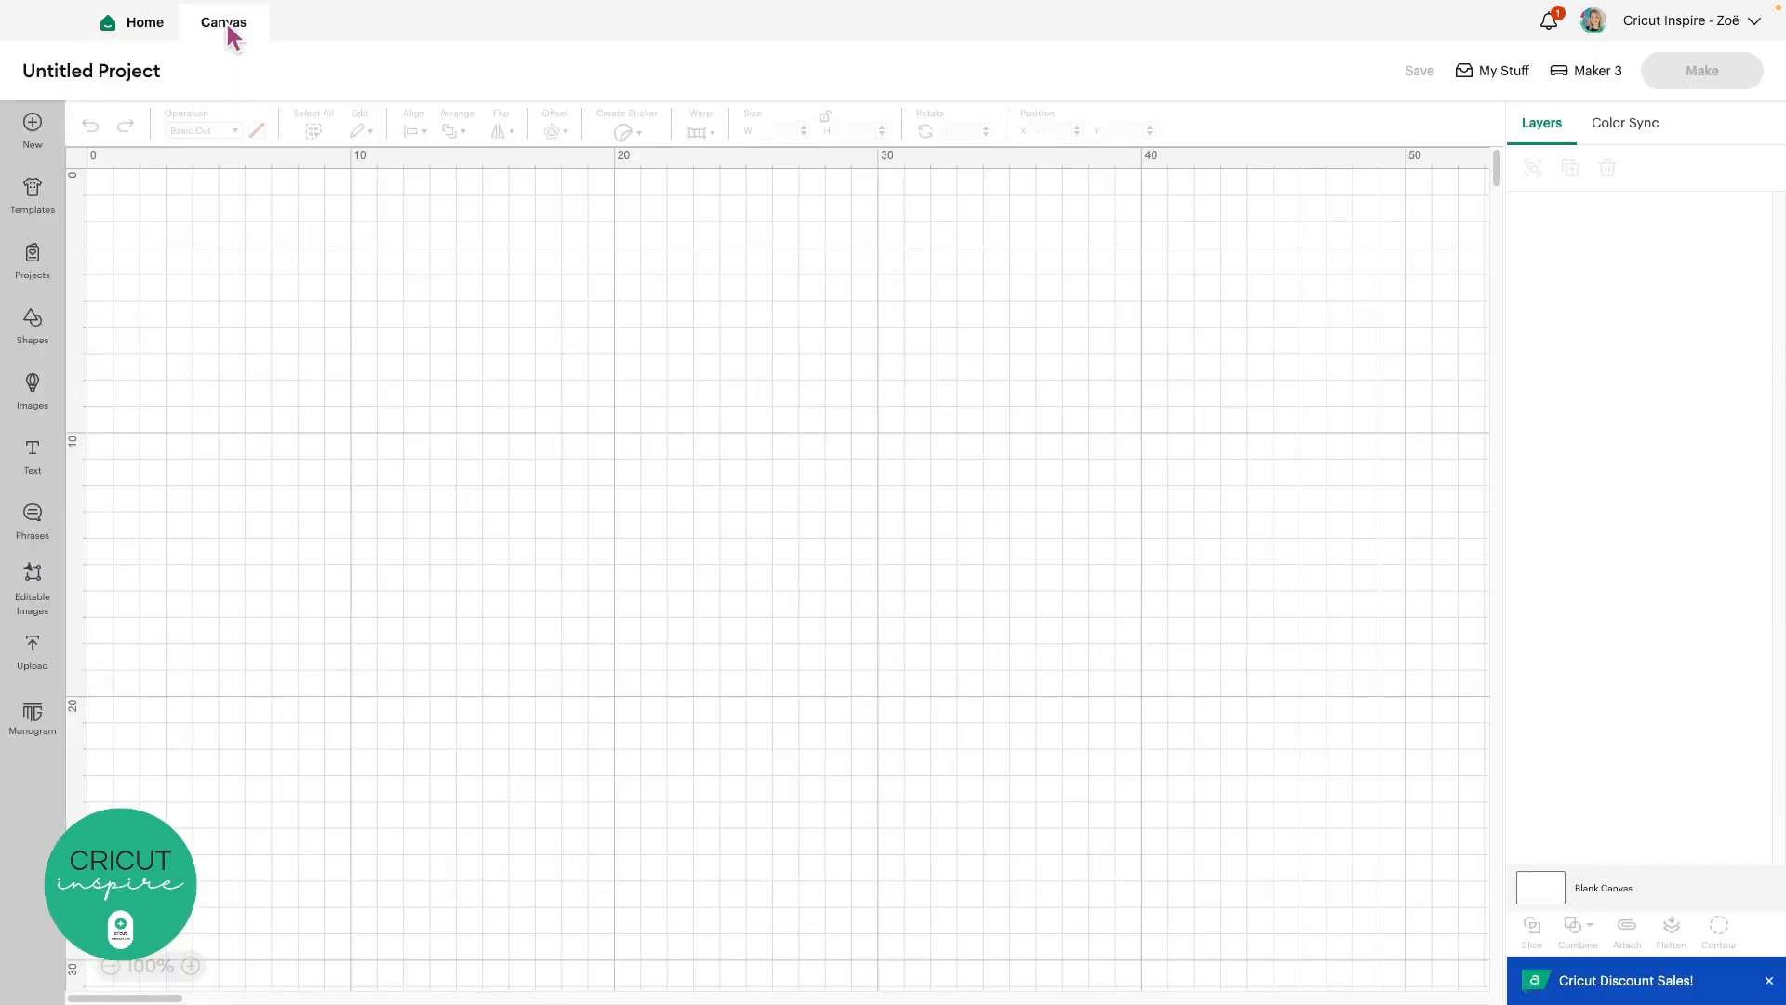
left_click(146, 28)
left_click(221, 31)
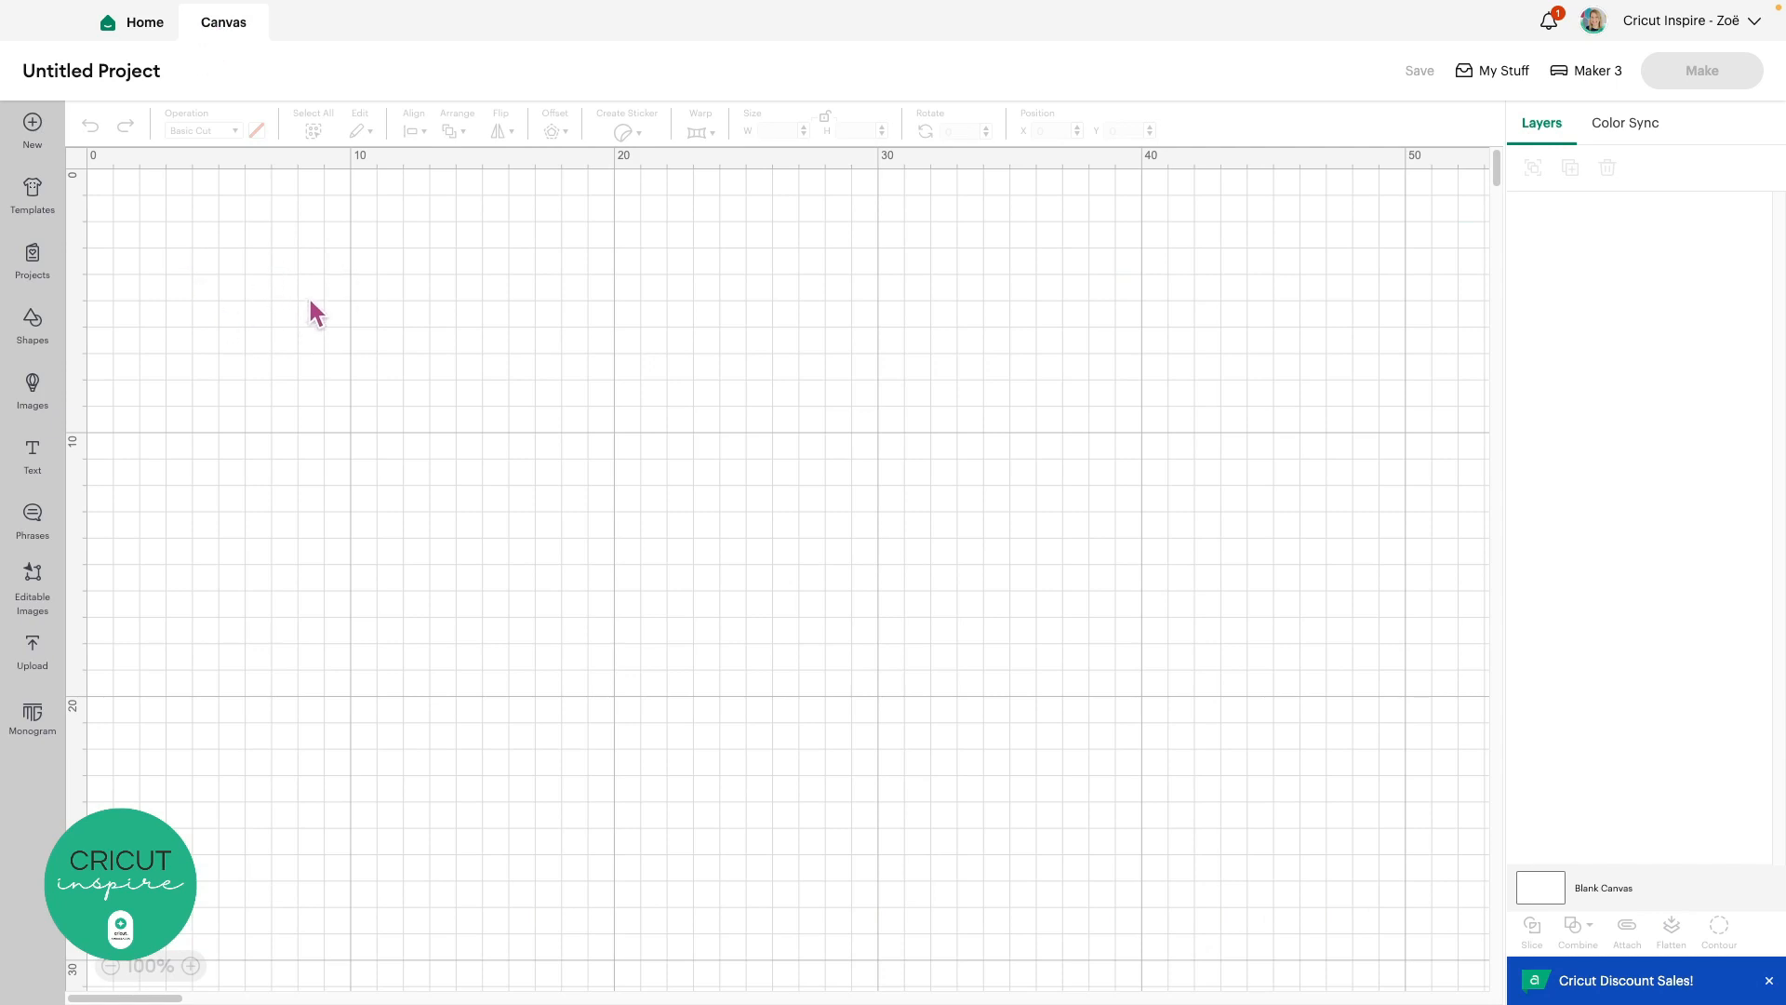
left_click(140, 25)
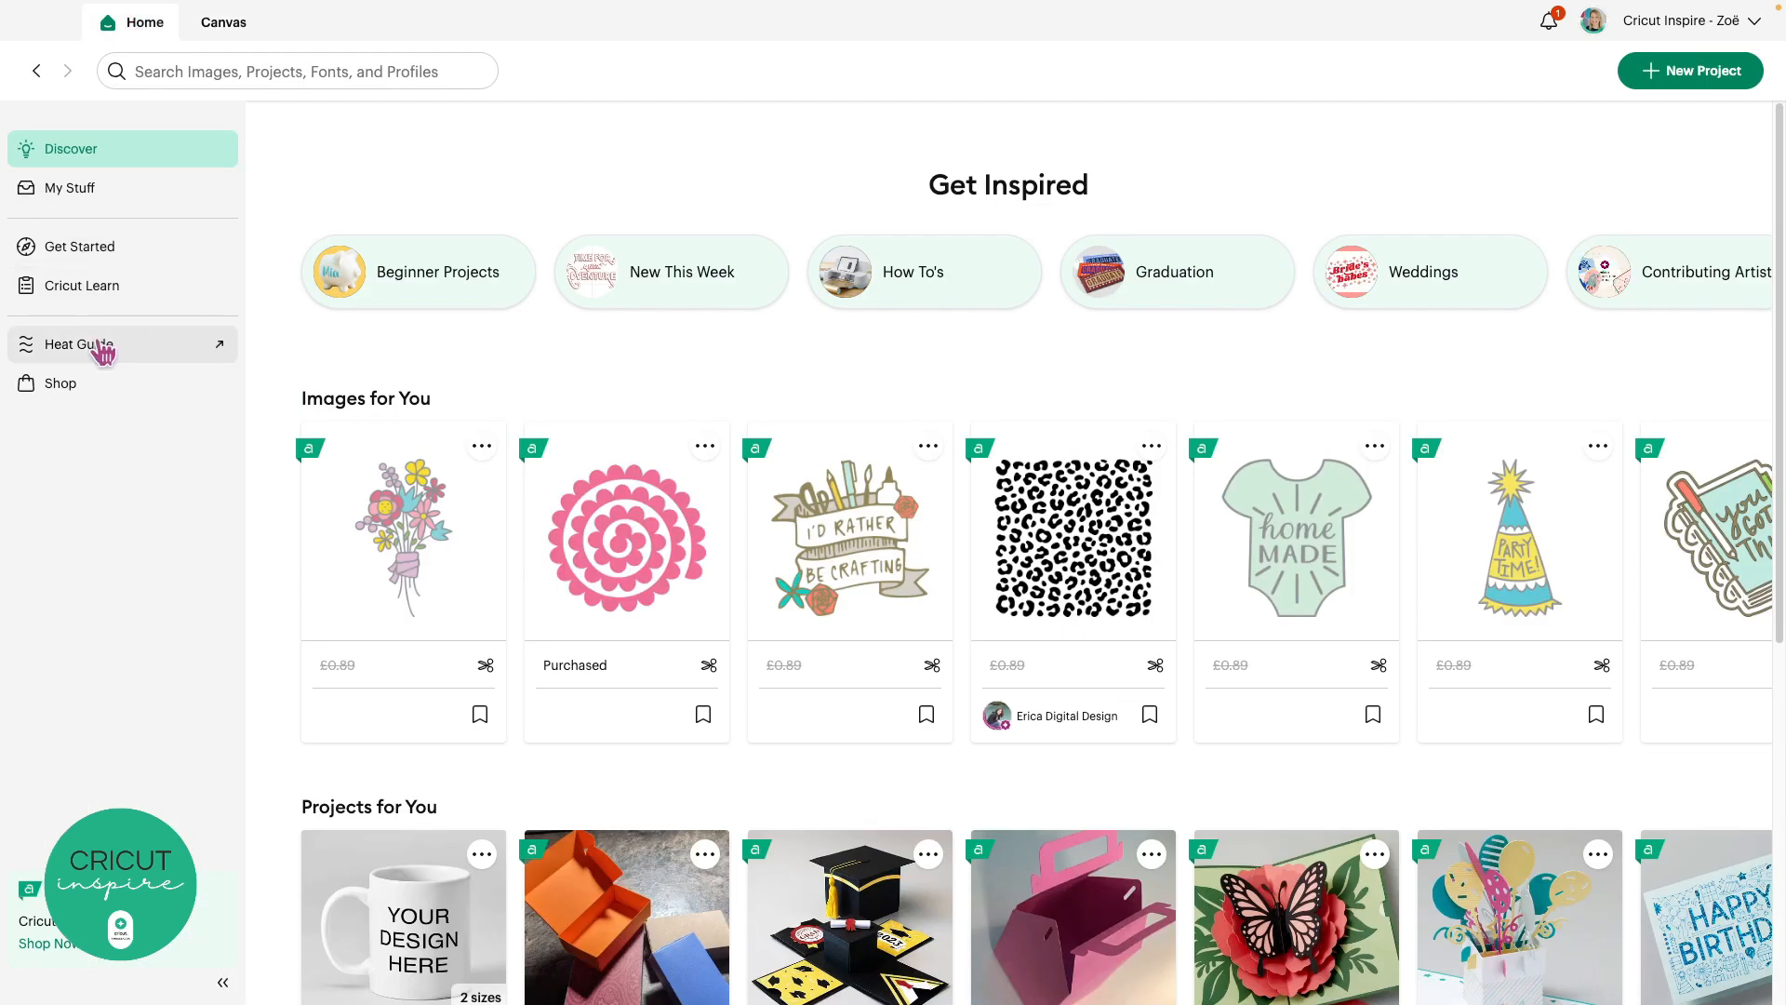
left_click(215, 26)
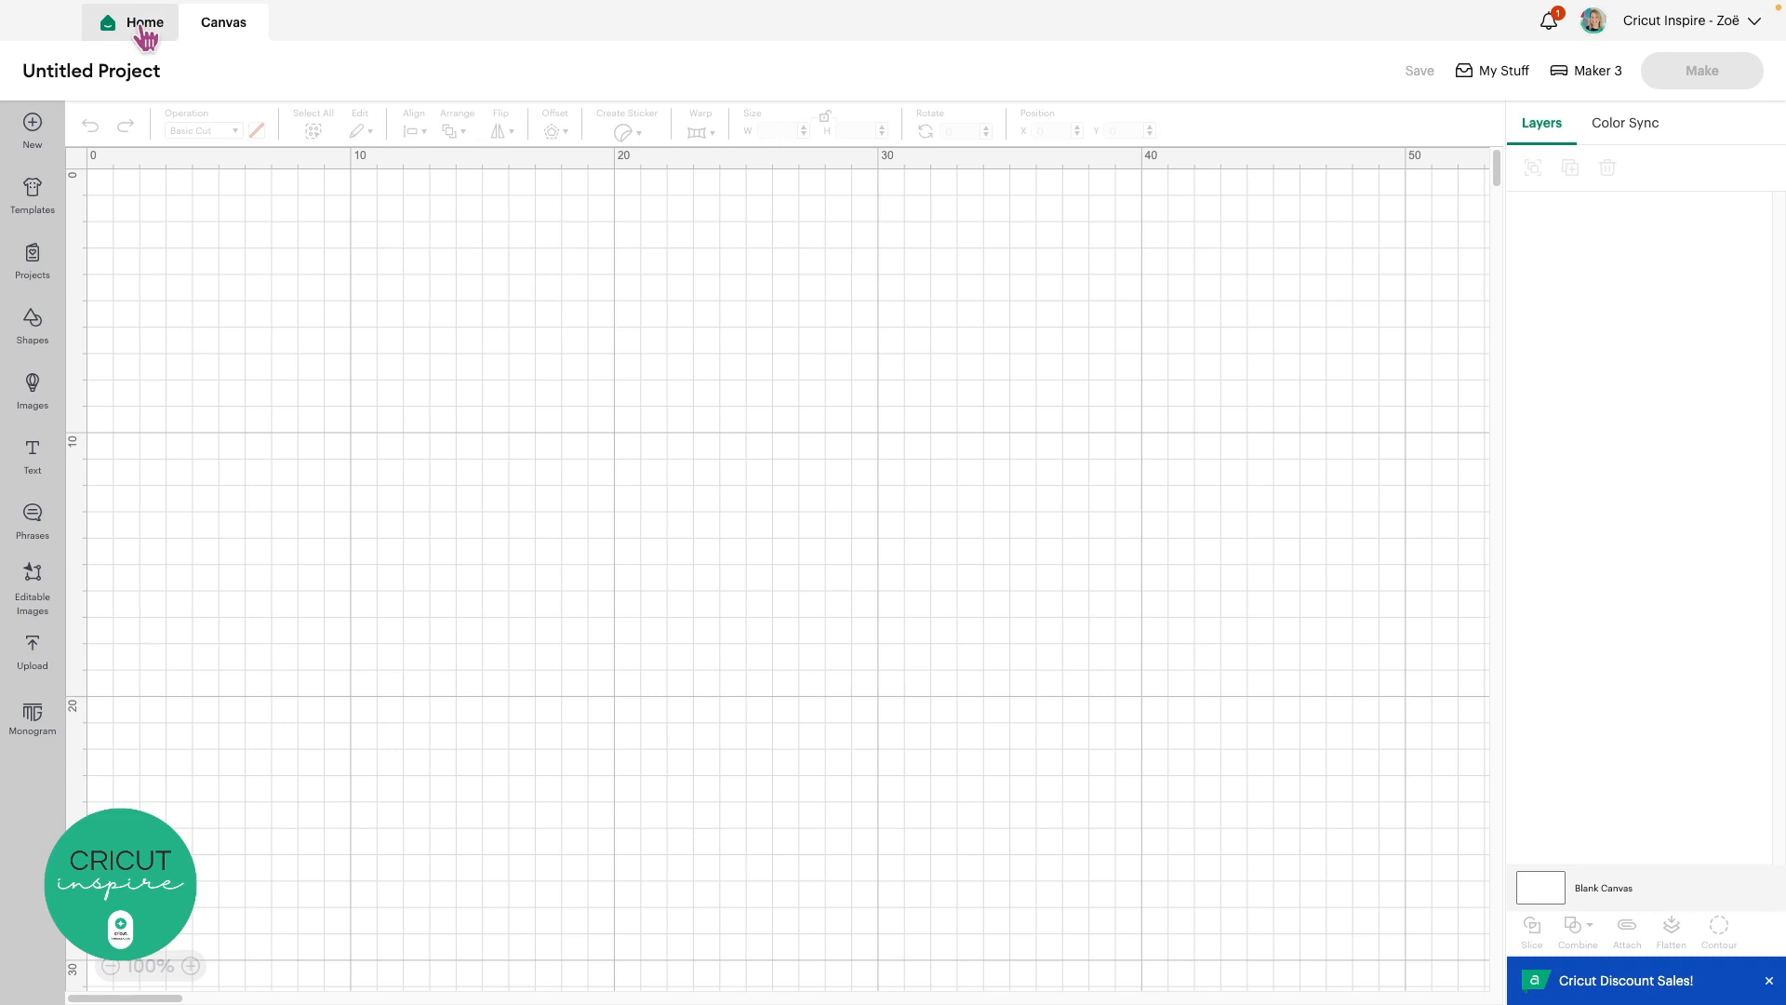
left_click(144, 31)
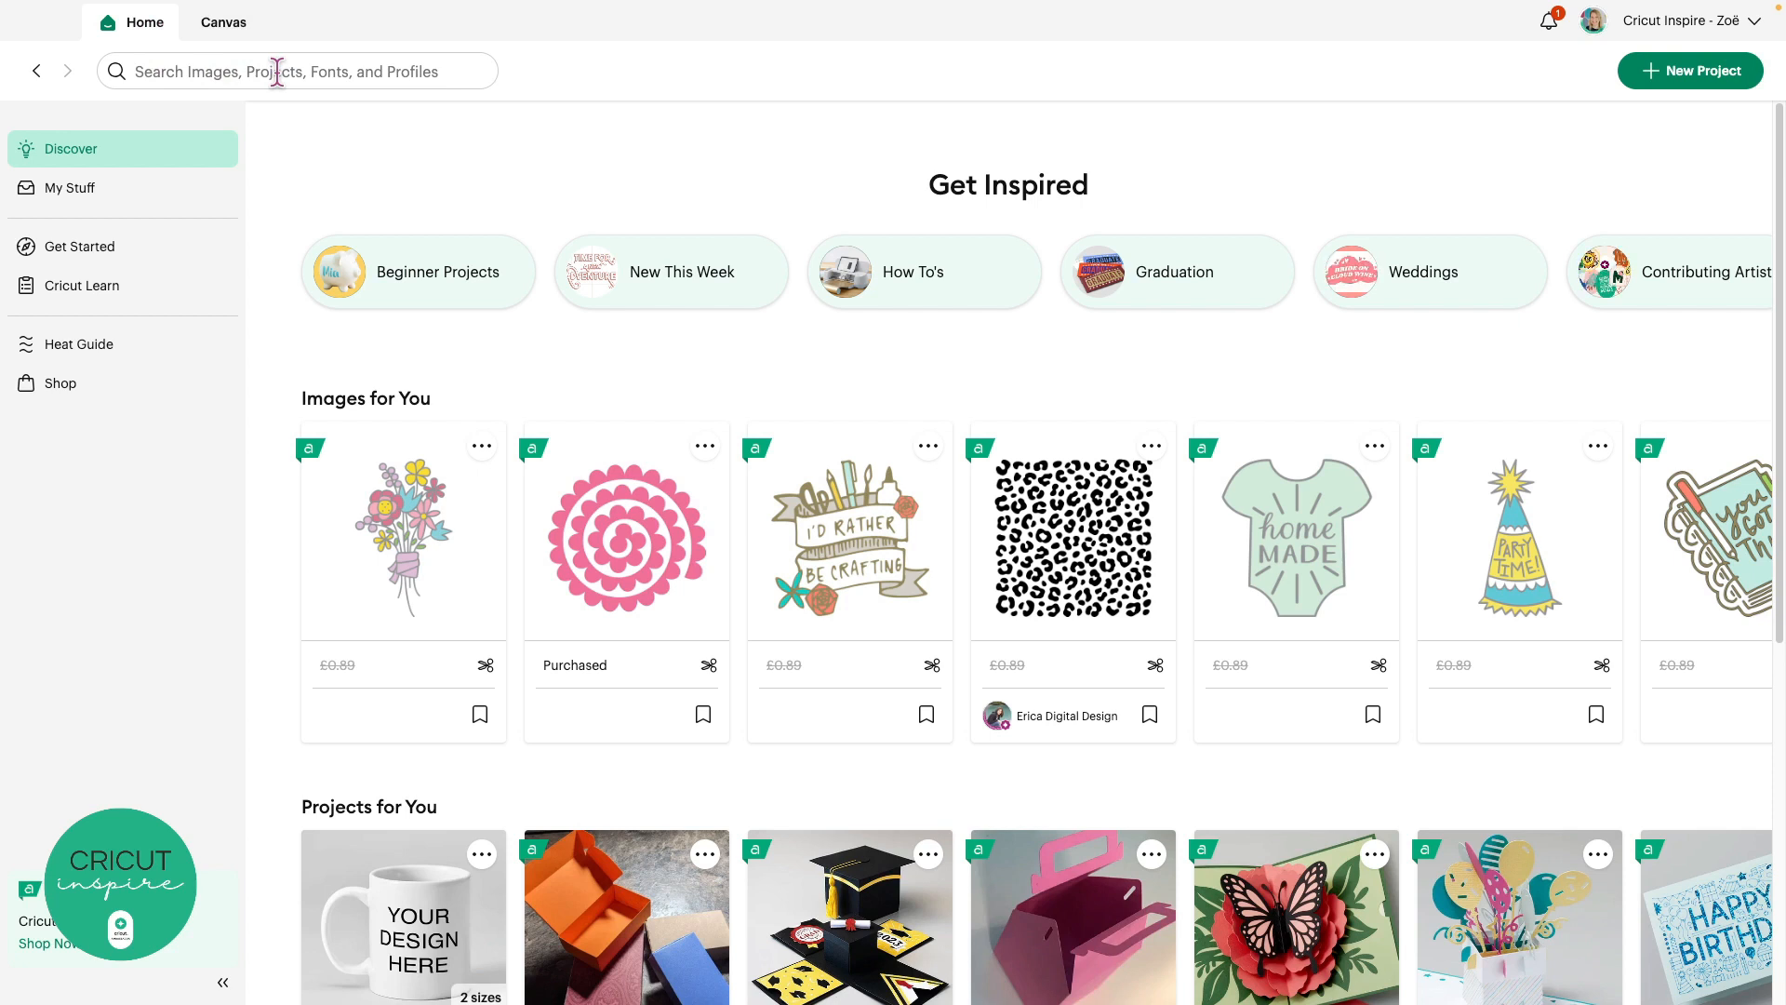
Search Design Space for 'dogs' and scroll through the results
left_click(277, 72)
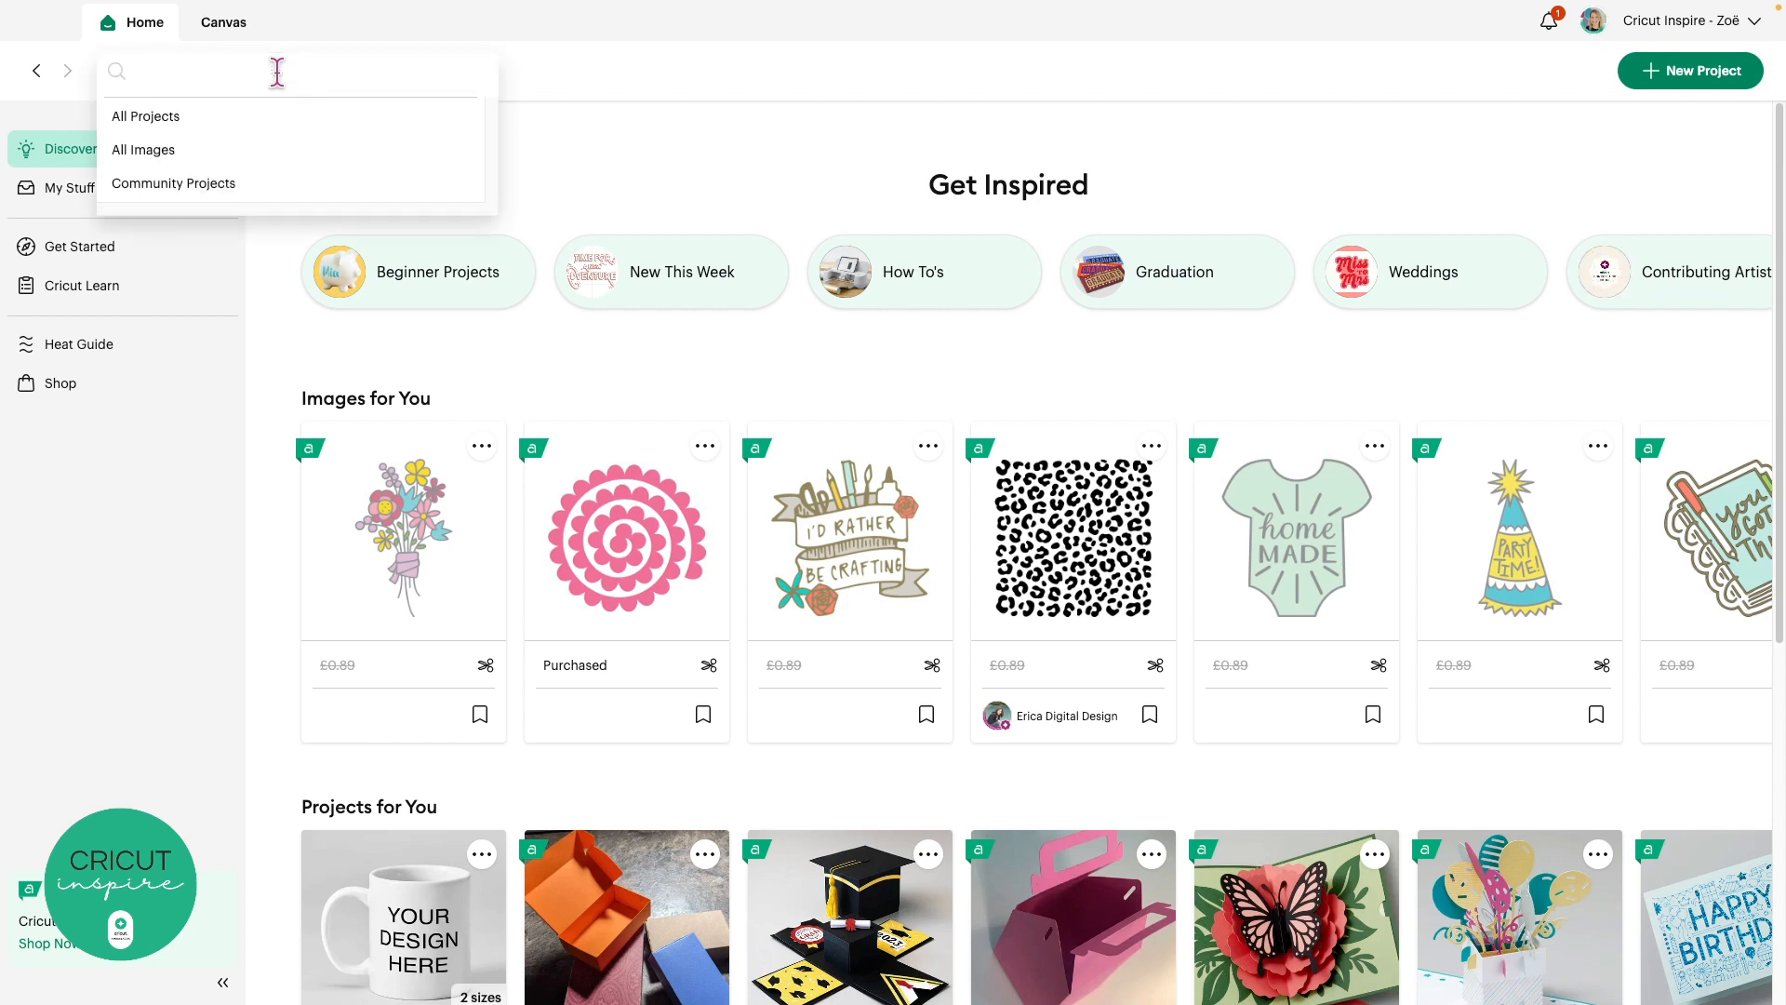
type("dogs")
key("Return")
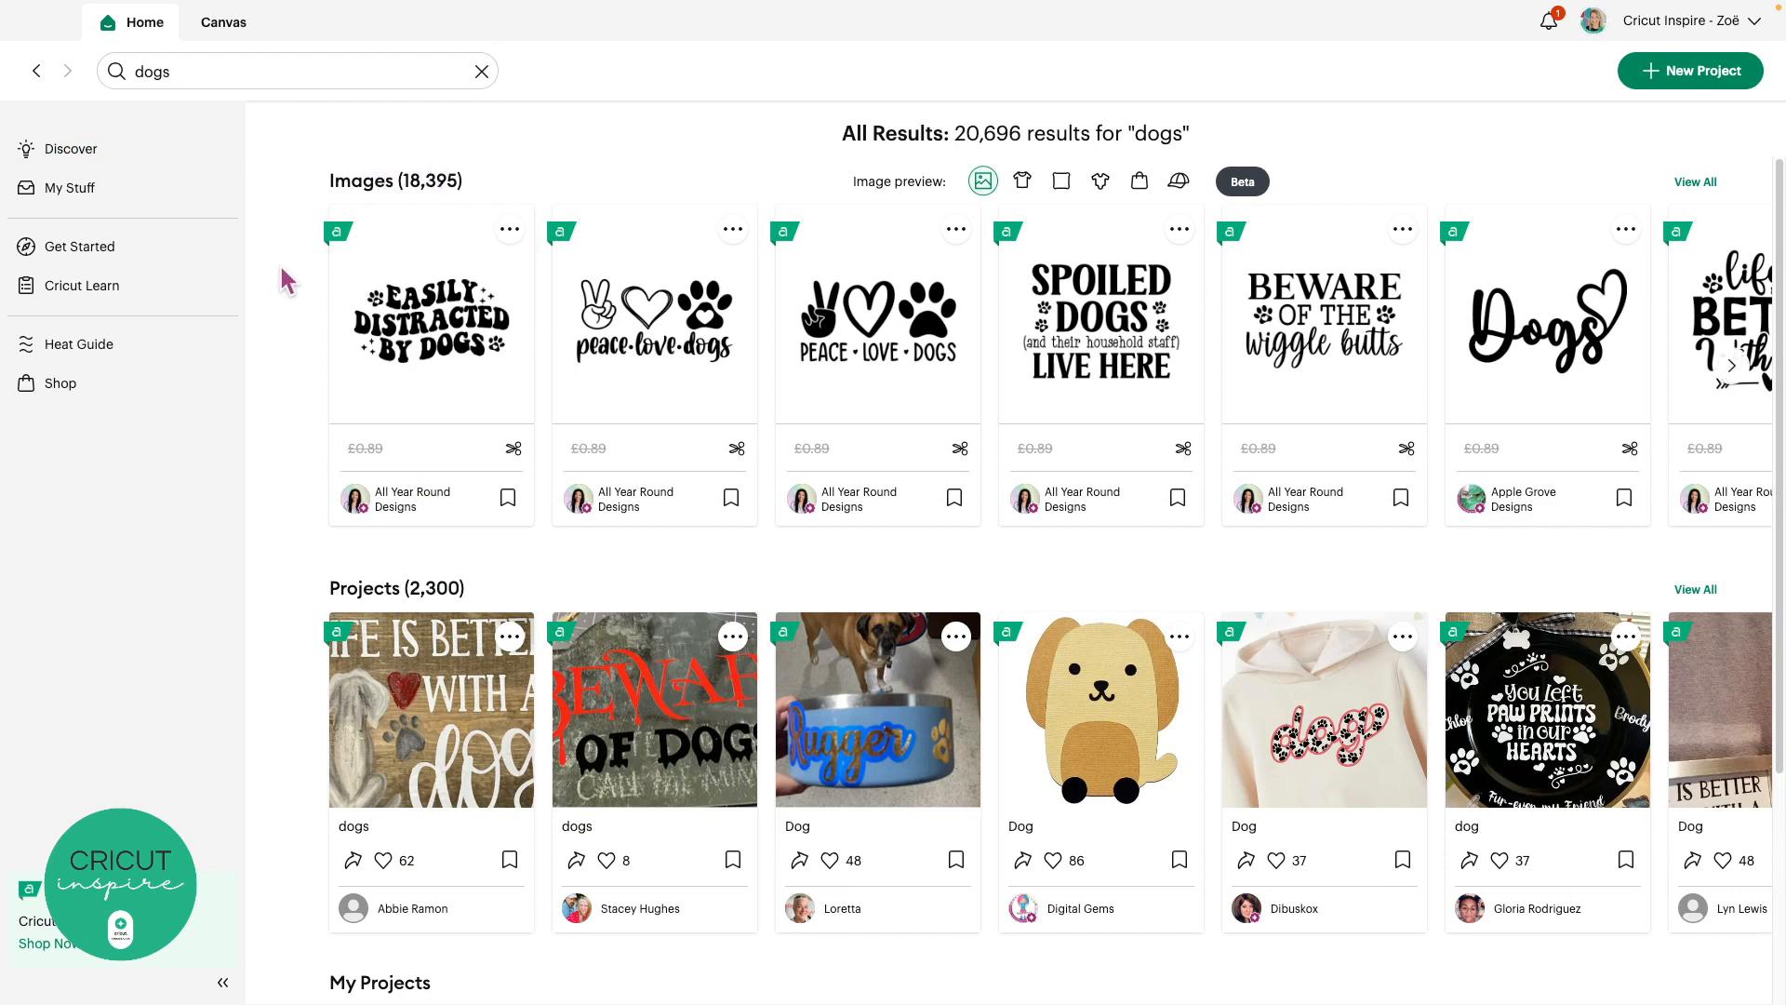
scroll(282, 336, "down", 3)
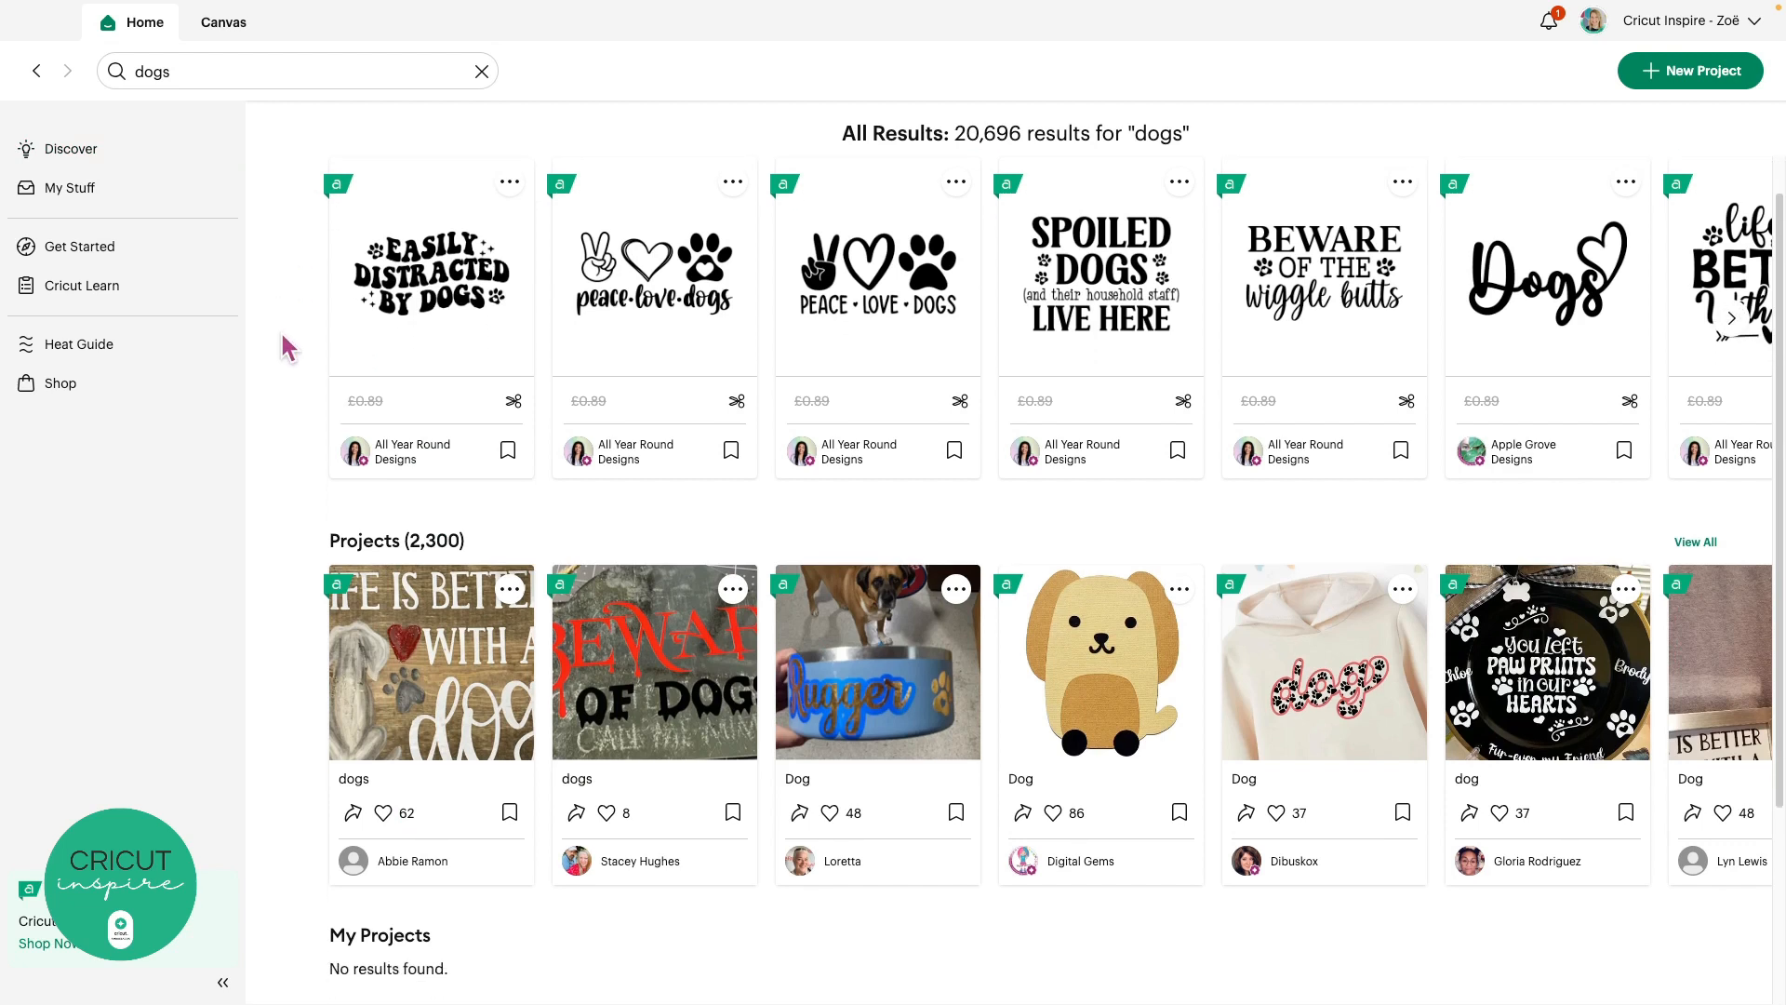
scroll(283, 346, "down", 2)
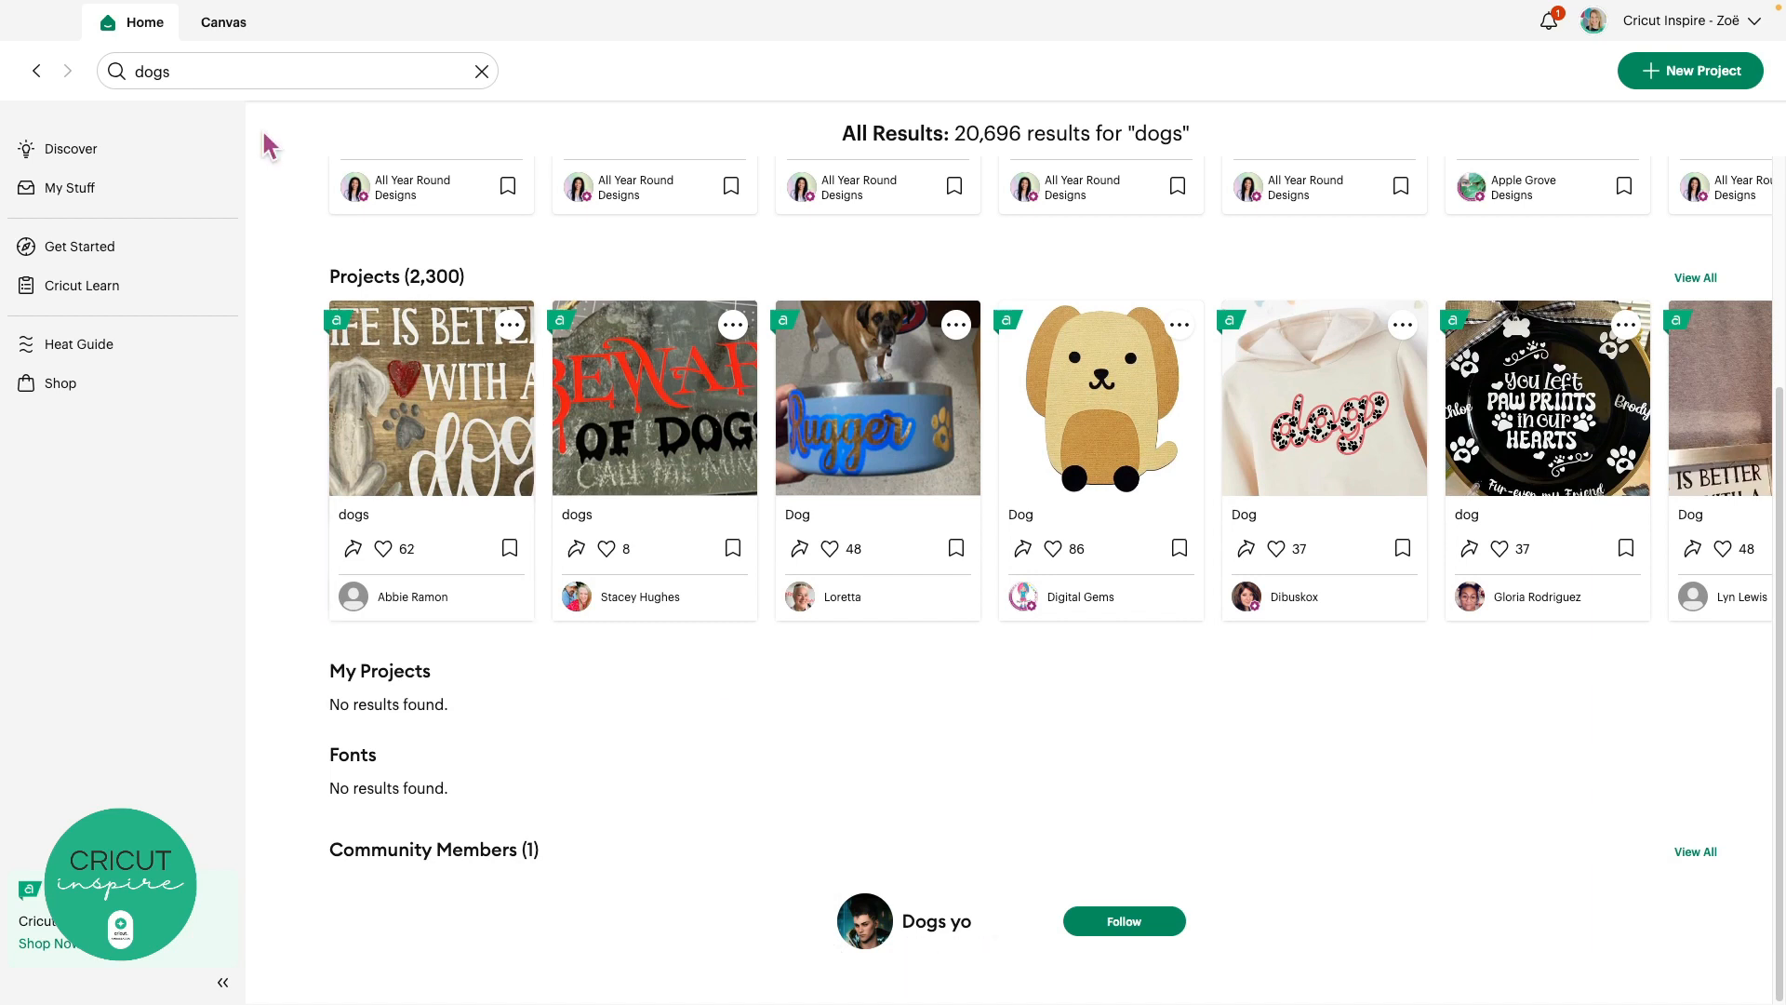
Replace the search with 'cricut inspire' and scroll down to the Community Members results
left_click(235, 71)
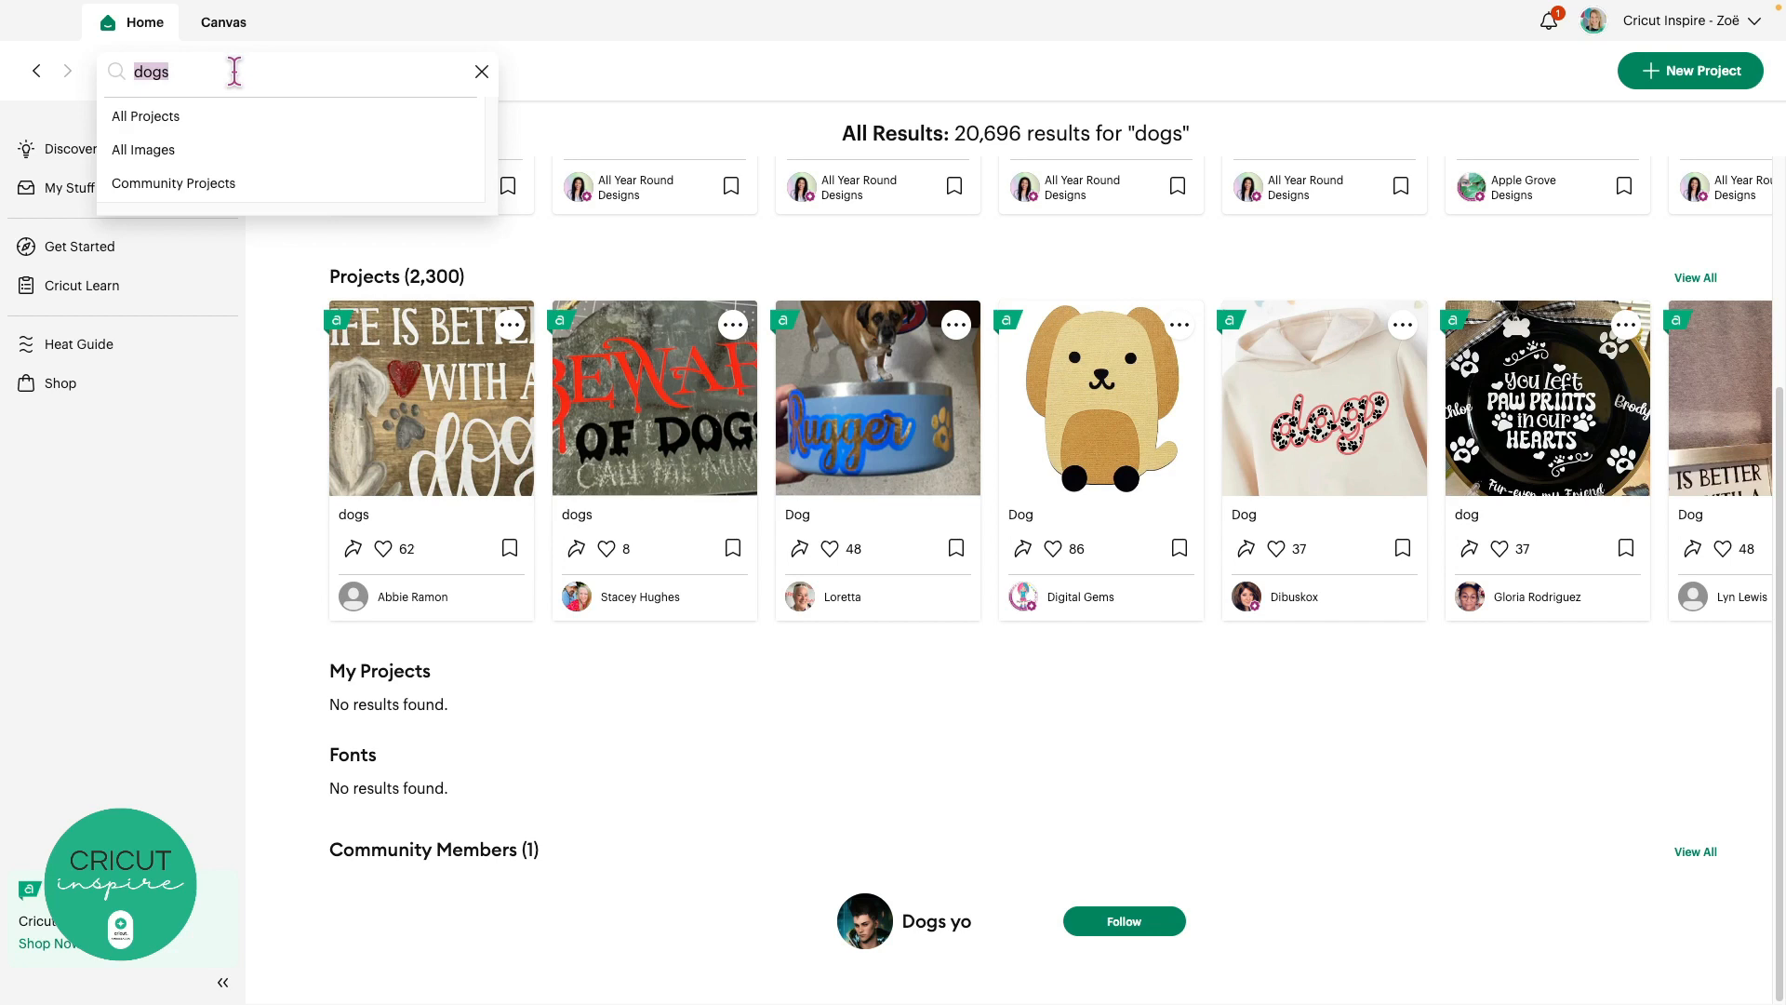
type("cricut inspire")
key("Return")
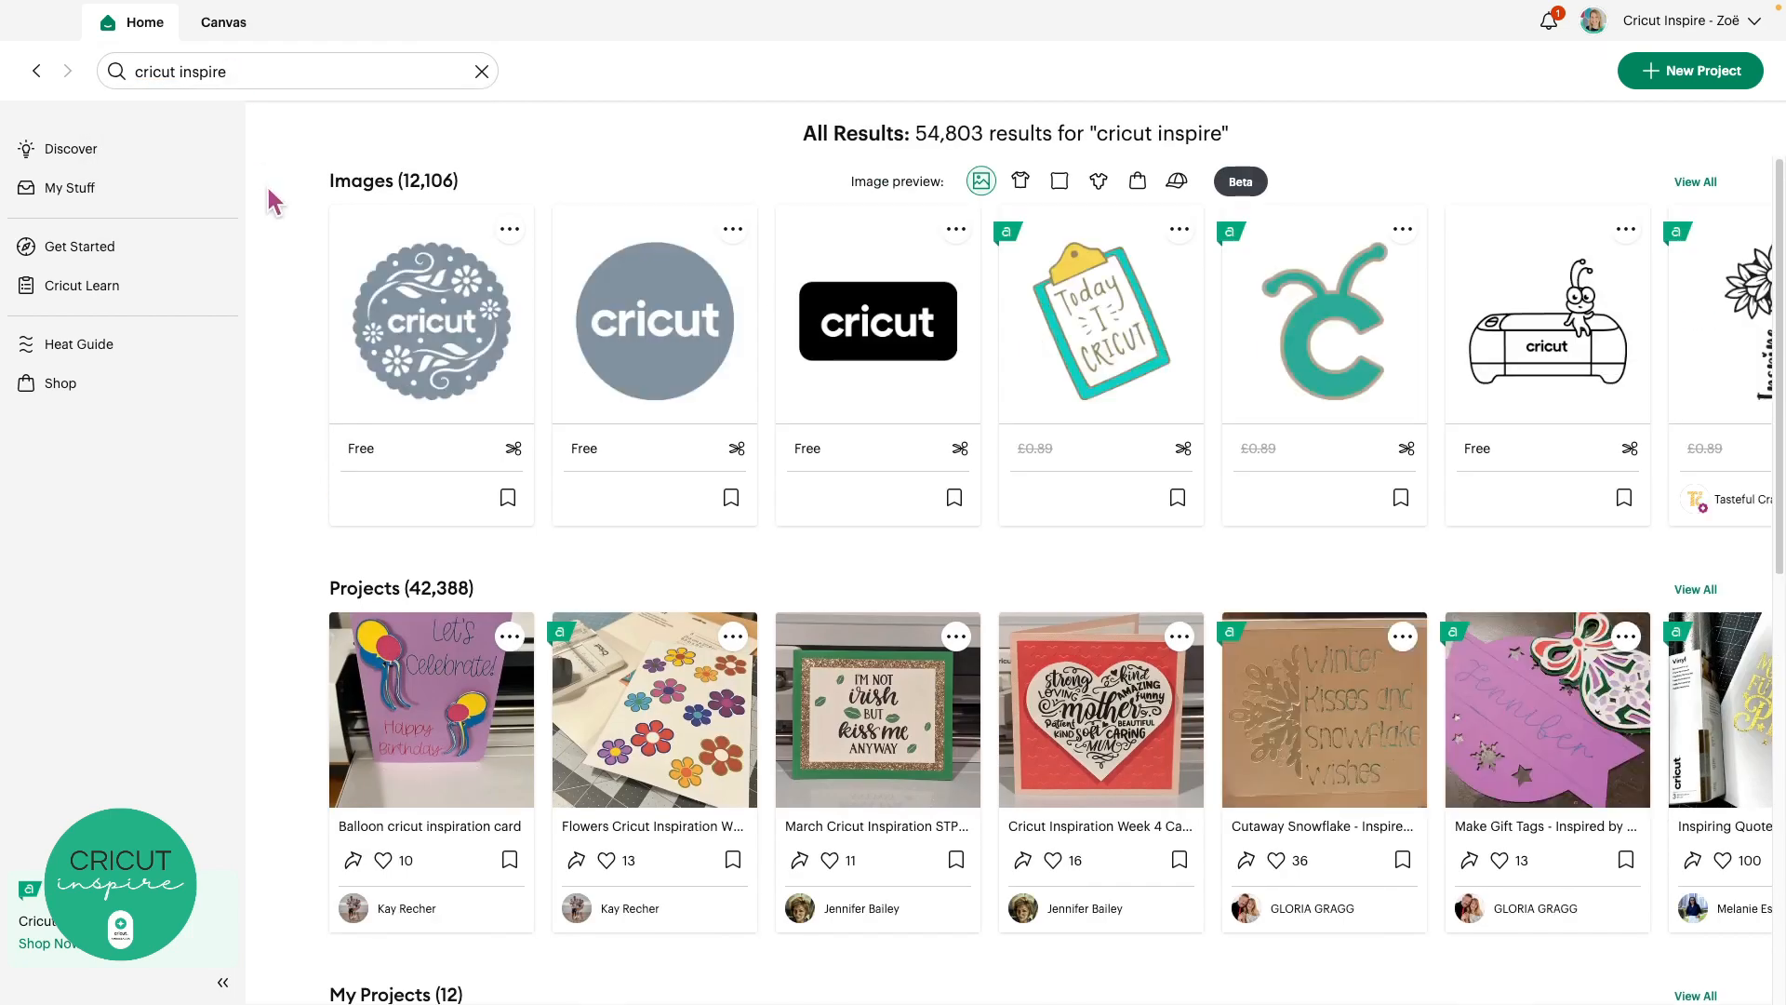
scroll(280, 270, "down", 10)
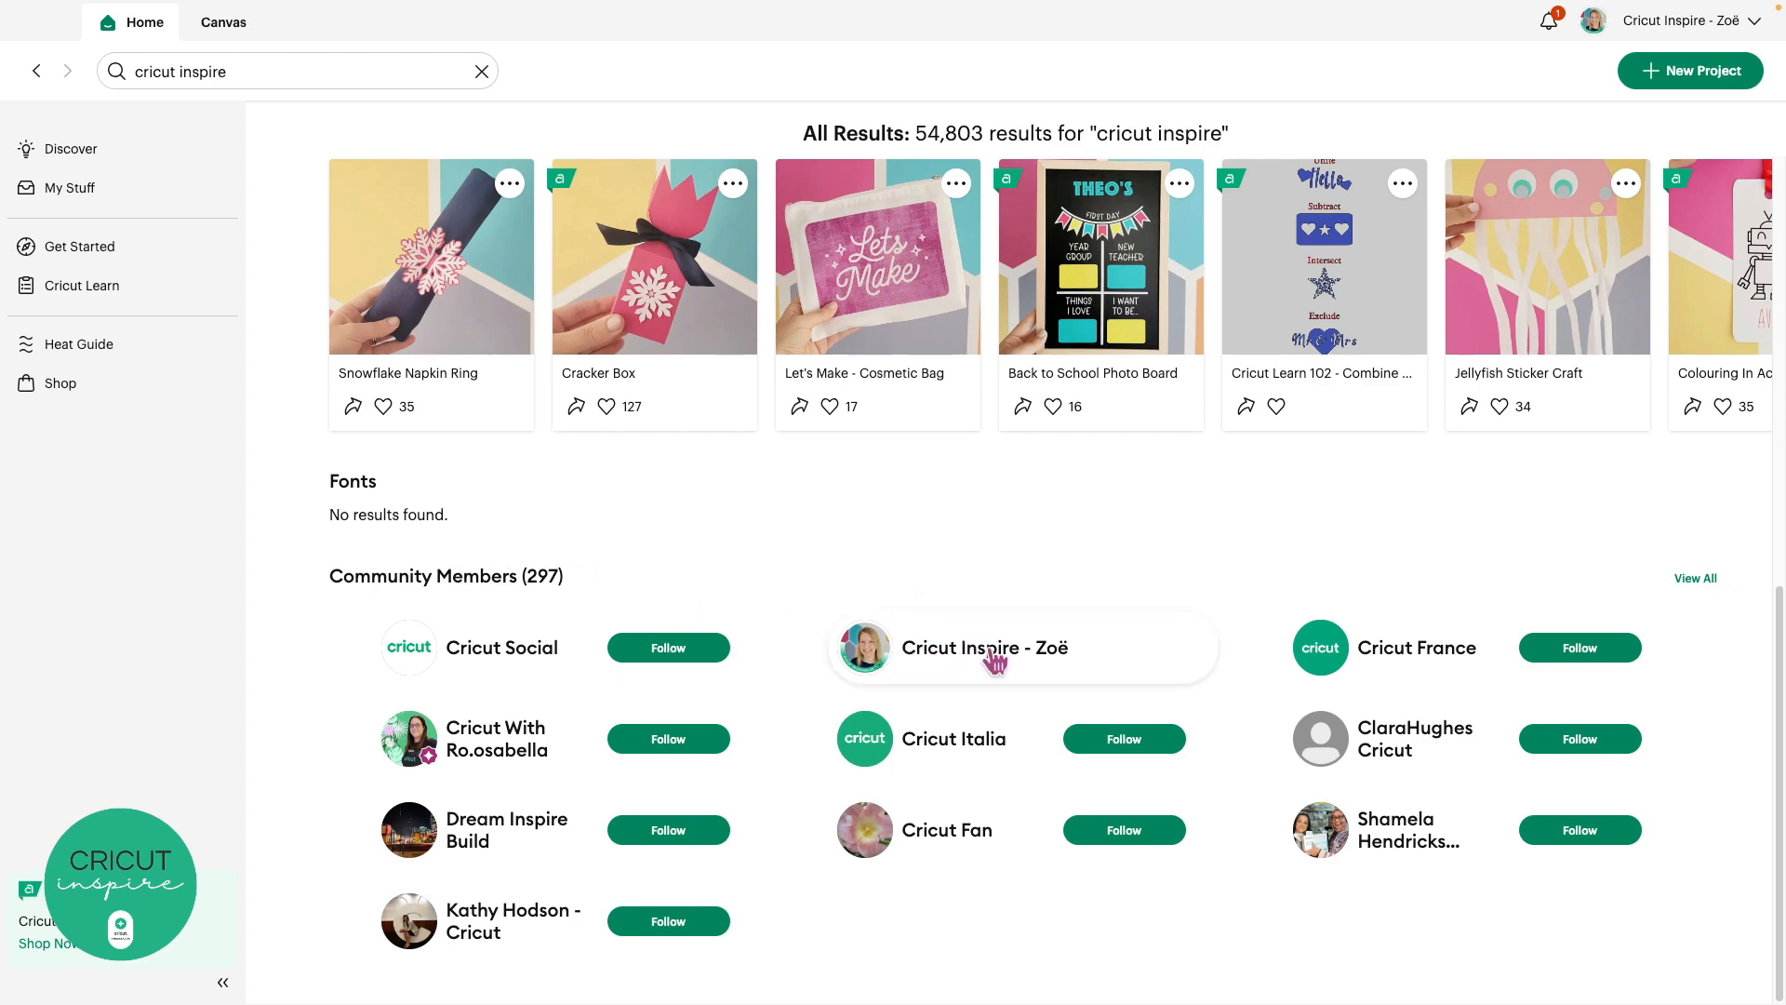
Open your own community profile card and scroll through its 10 shared projects
left_click(1020, 662)
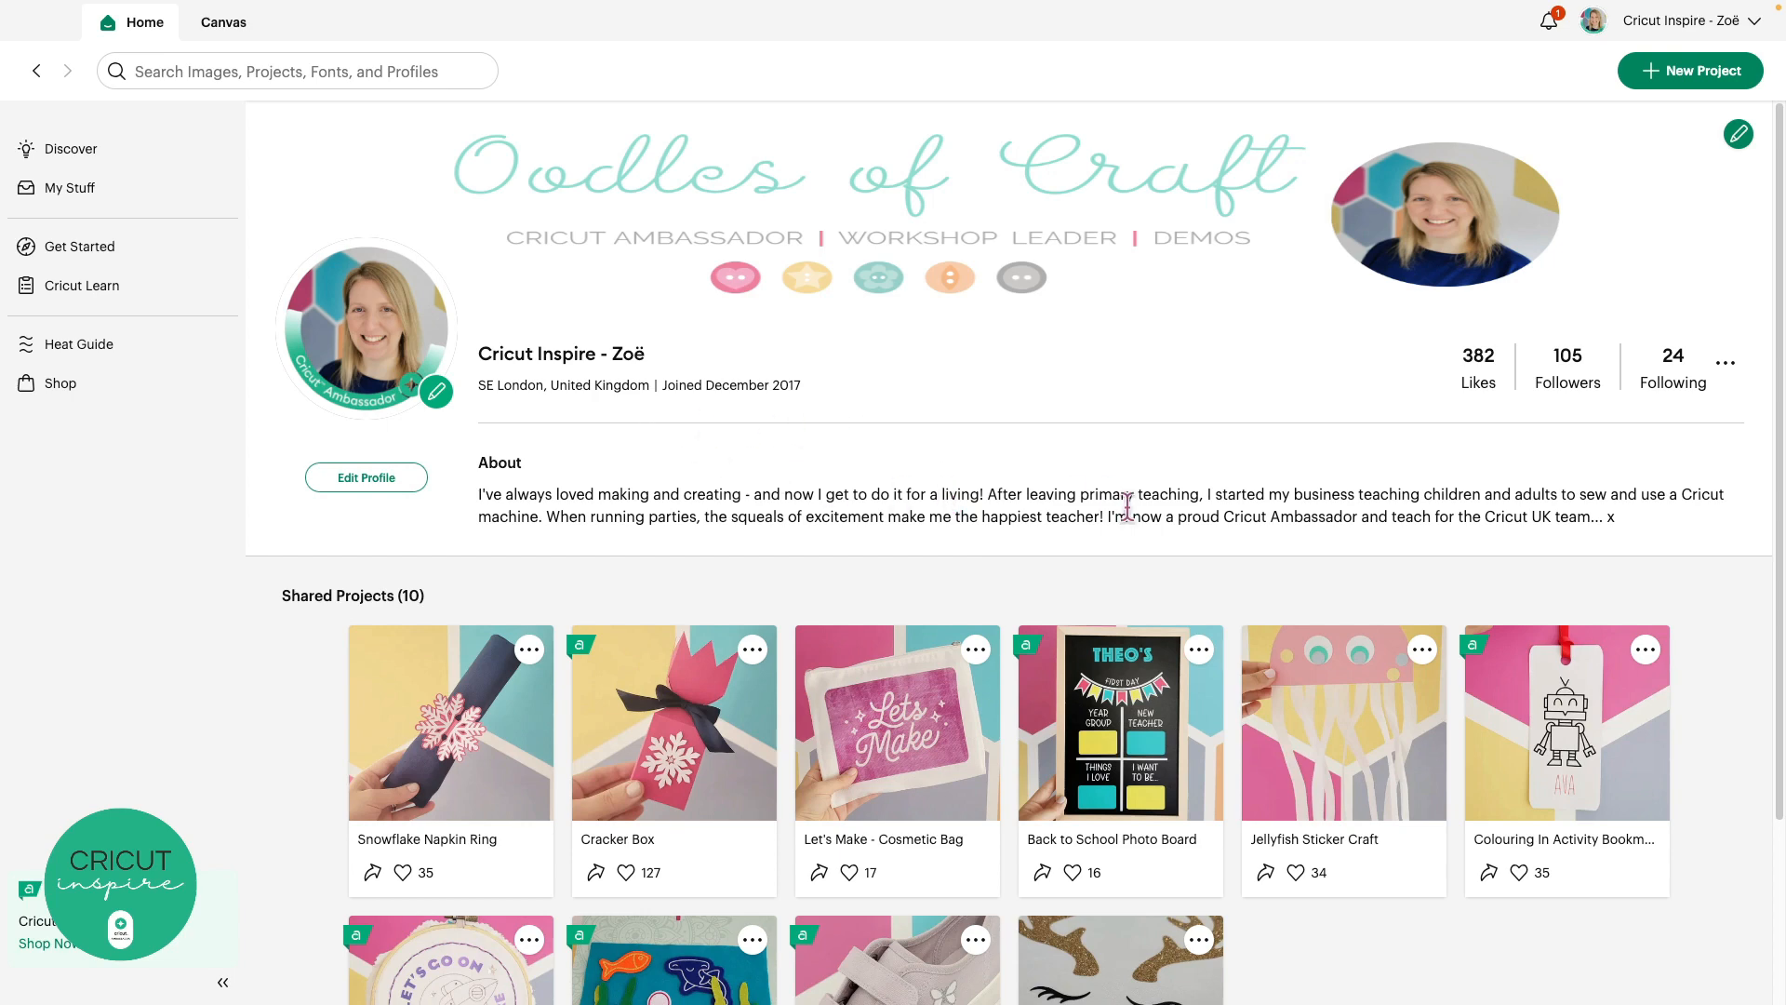
scroll(1127, 507, "down", 3)
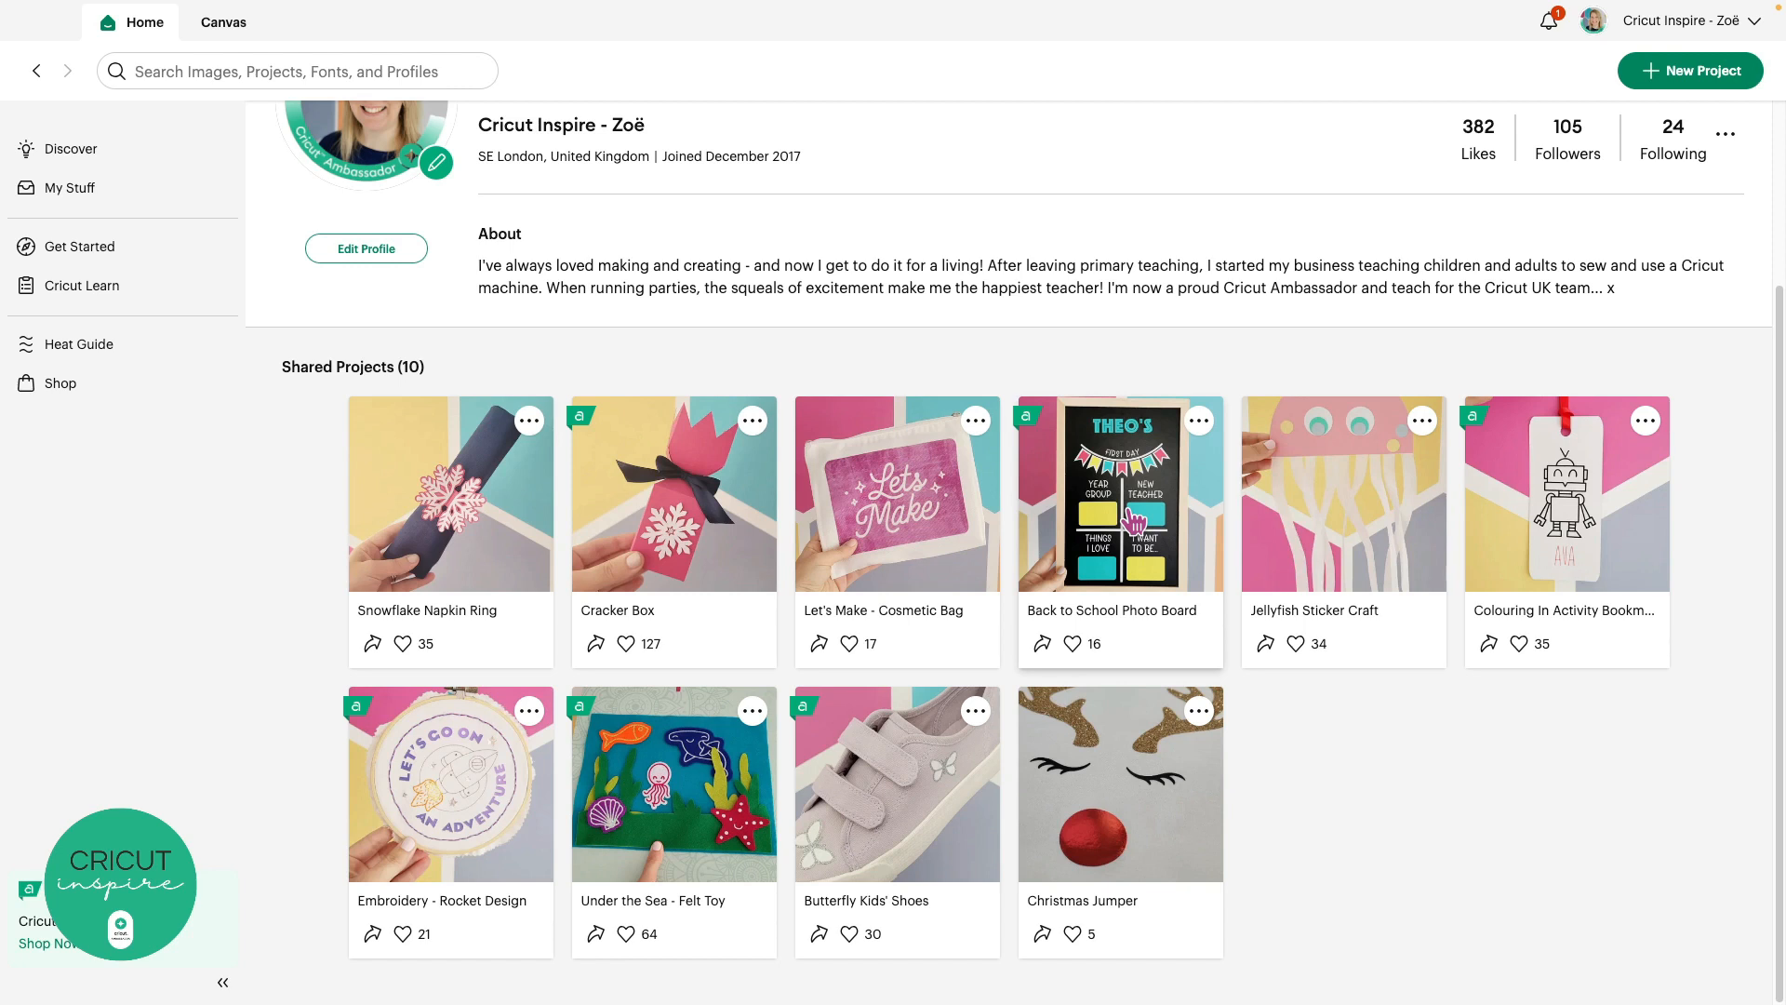
scroll(1132, 518, "up", 3)
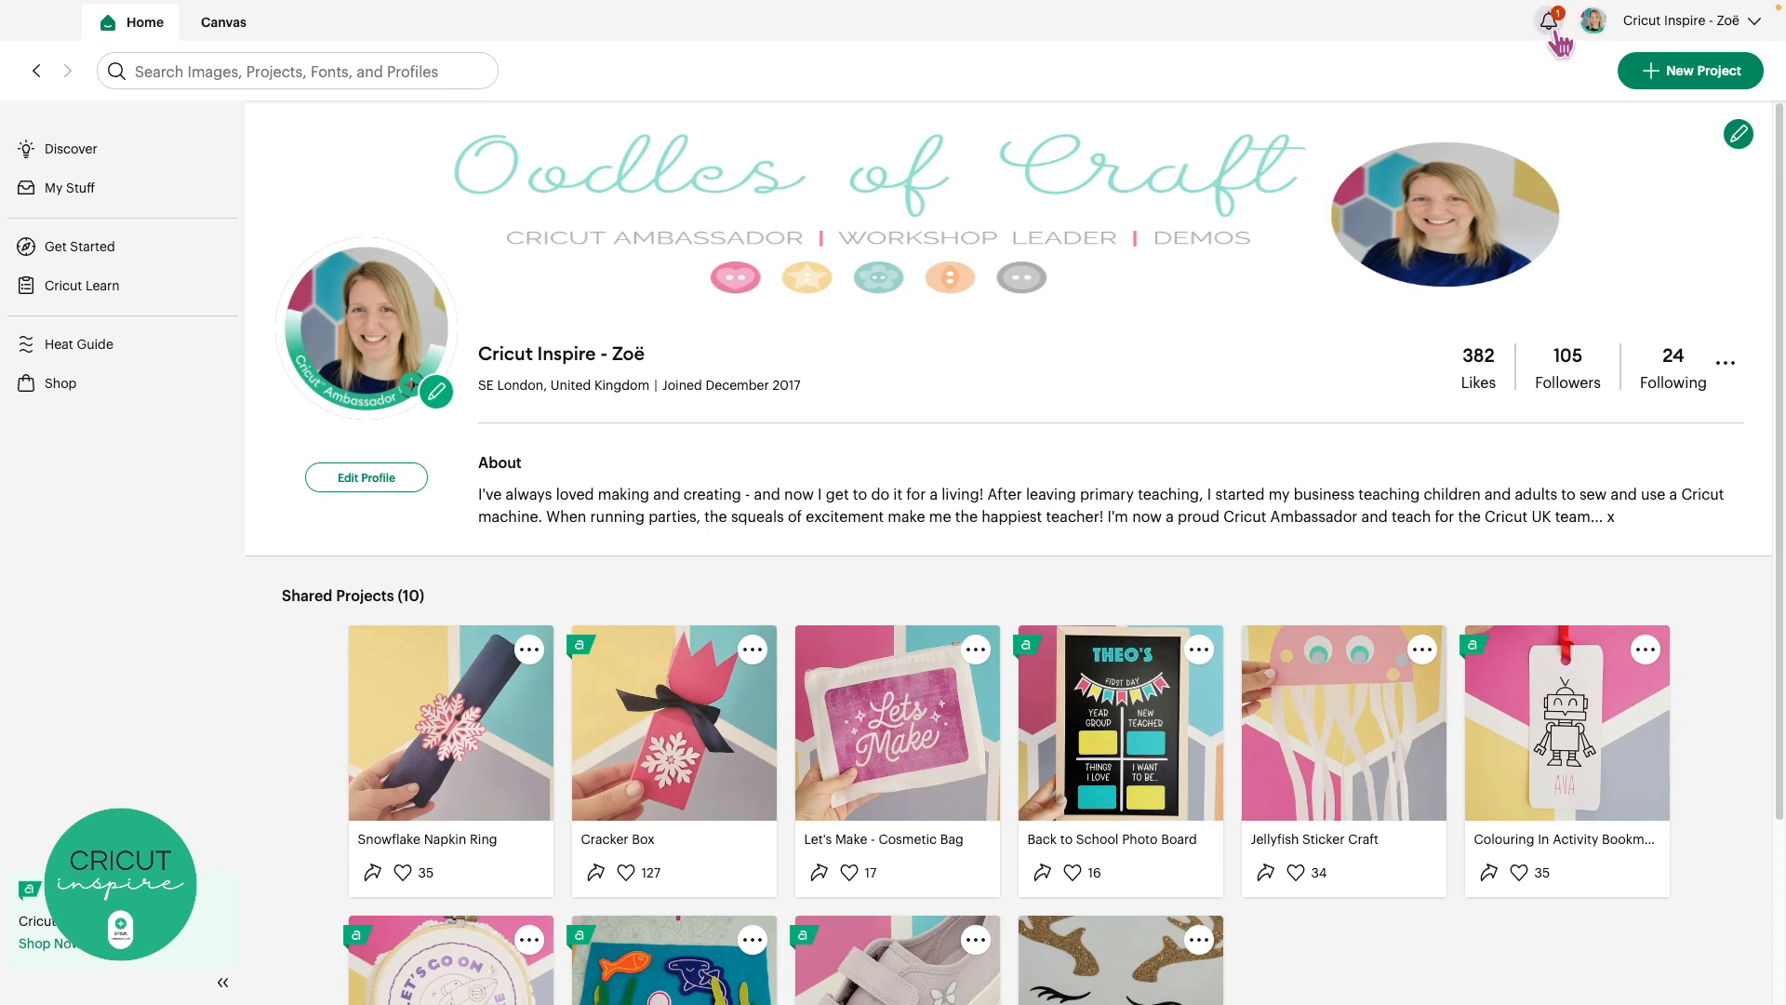
Open the notification bell to read the new notification
left_click(1548, 21)
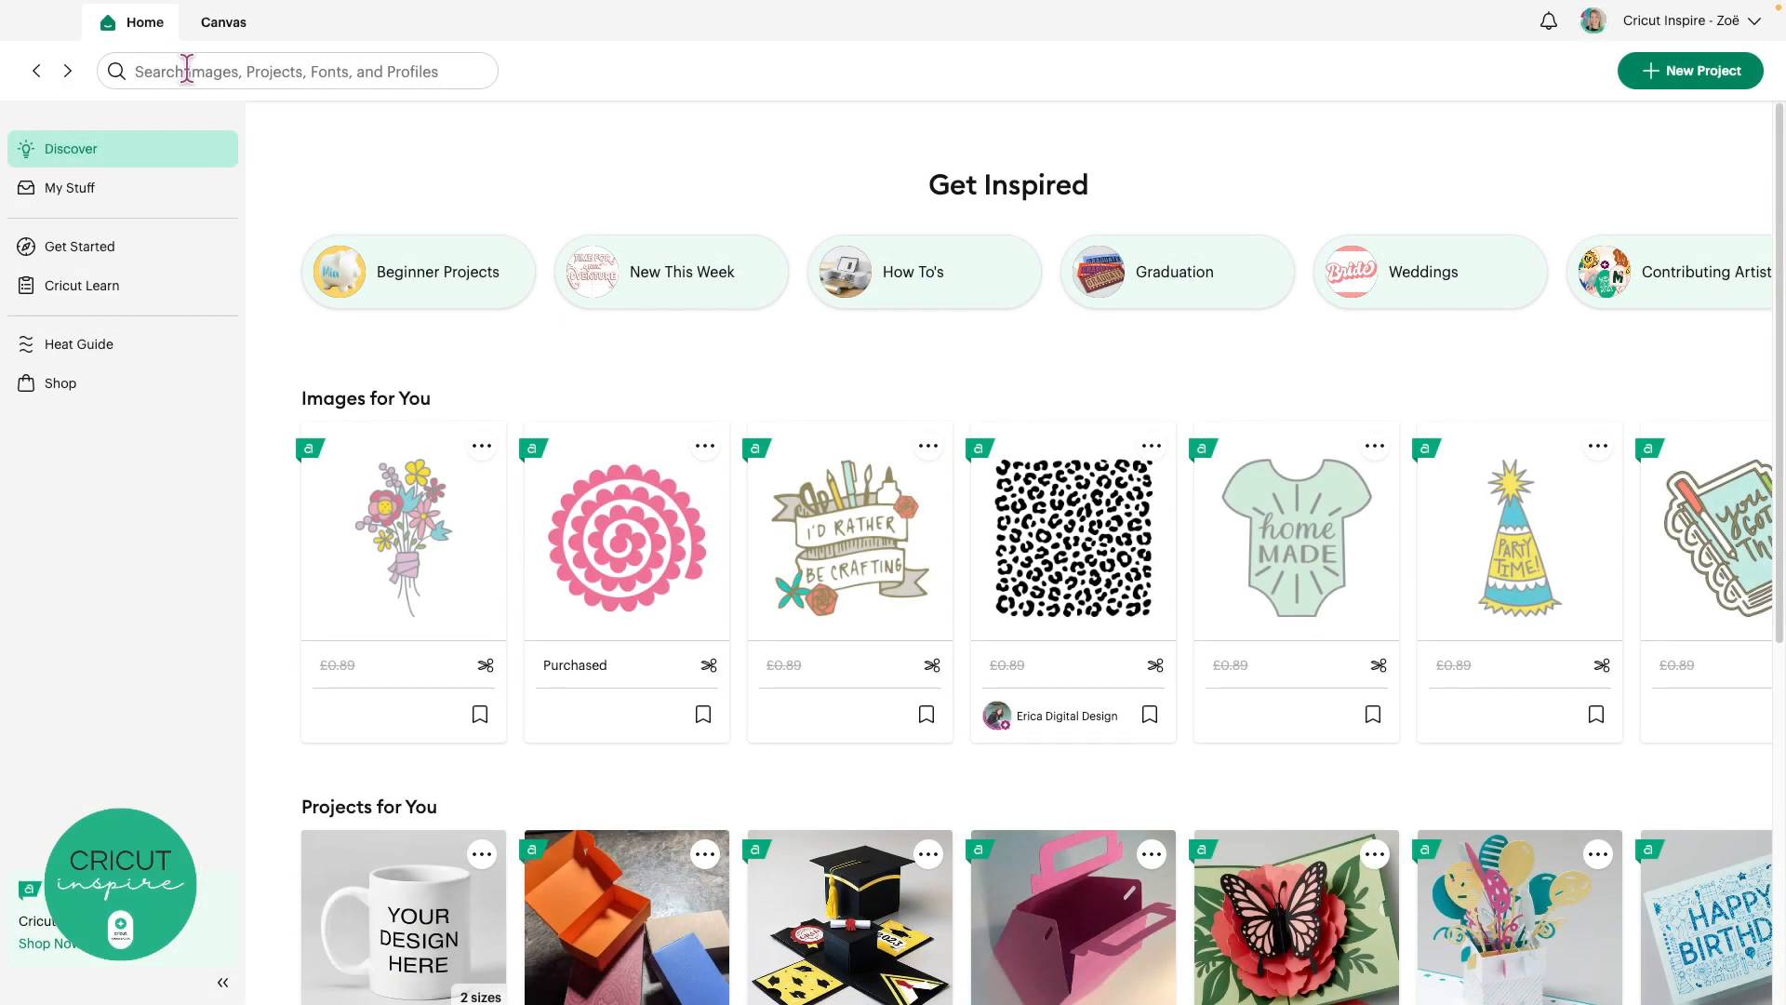
left_click(187, 68)
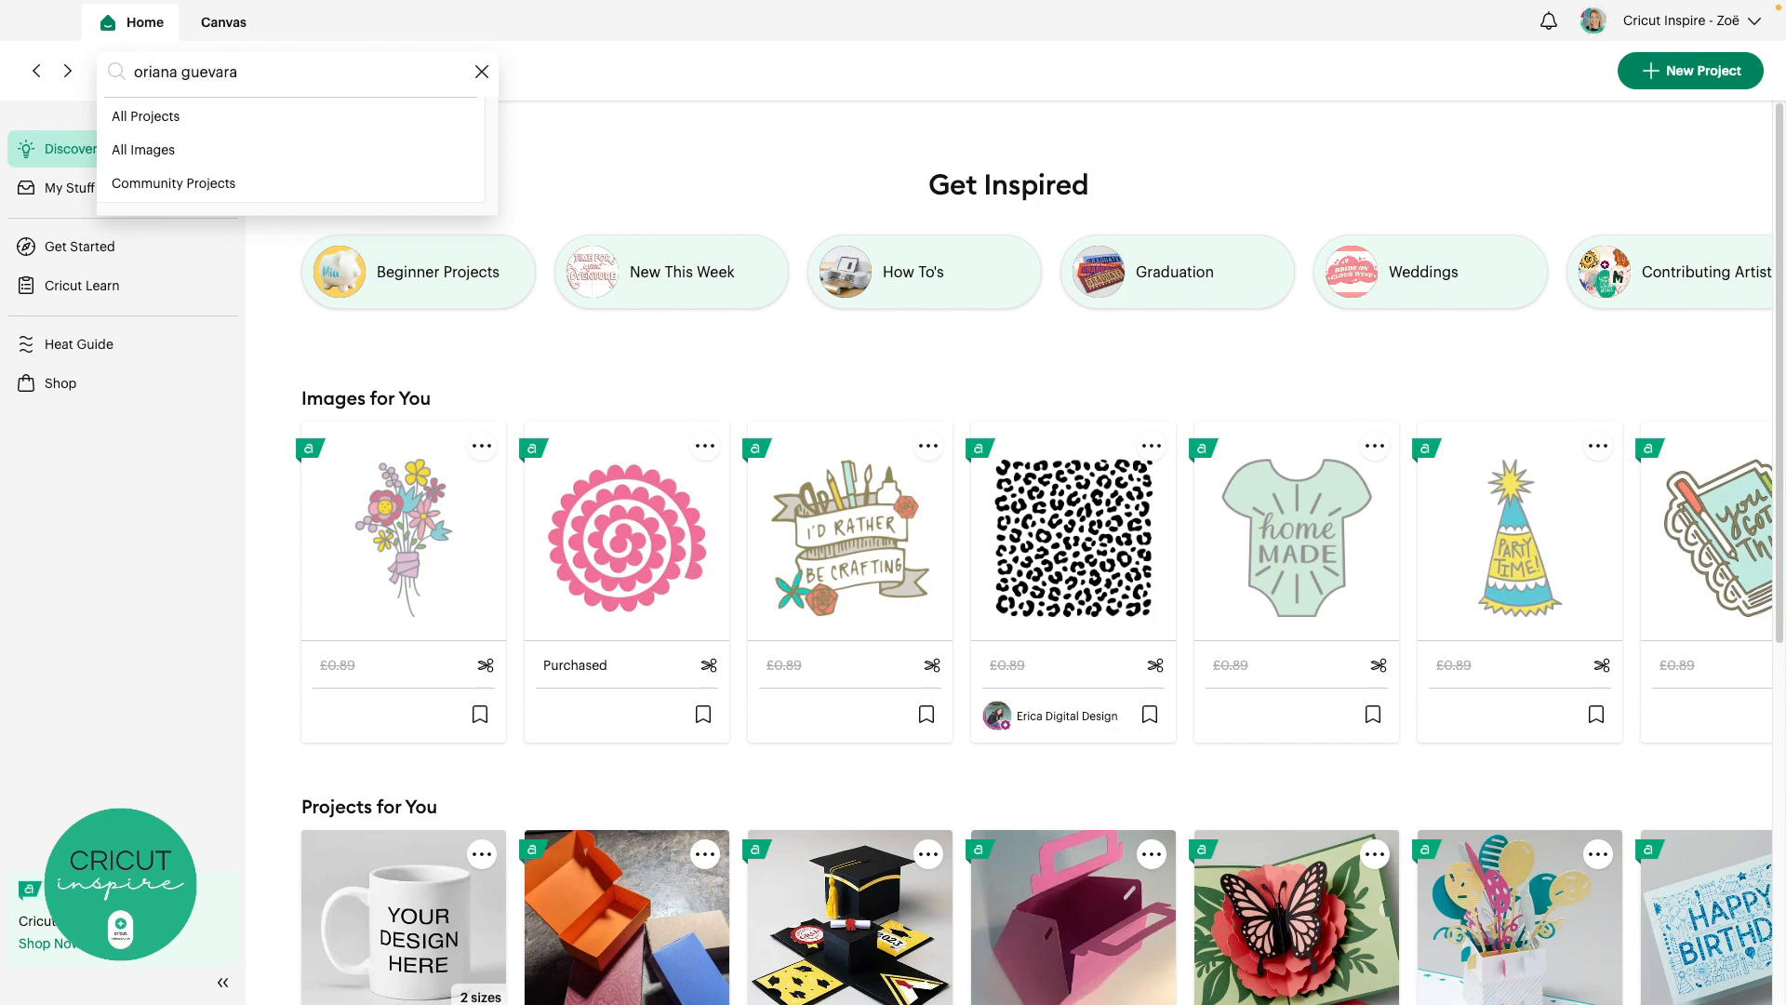
key("Return")
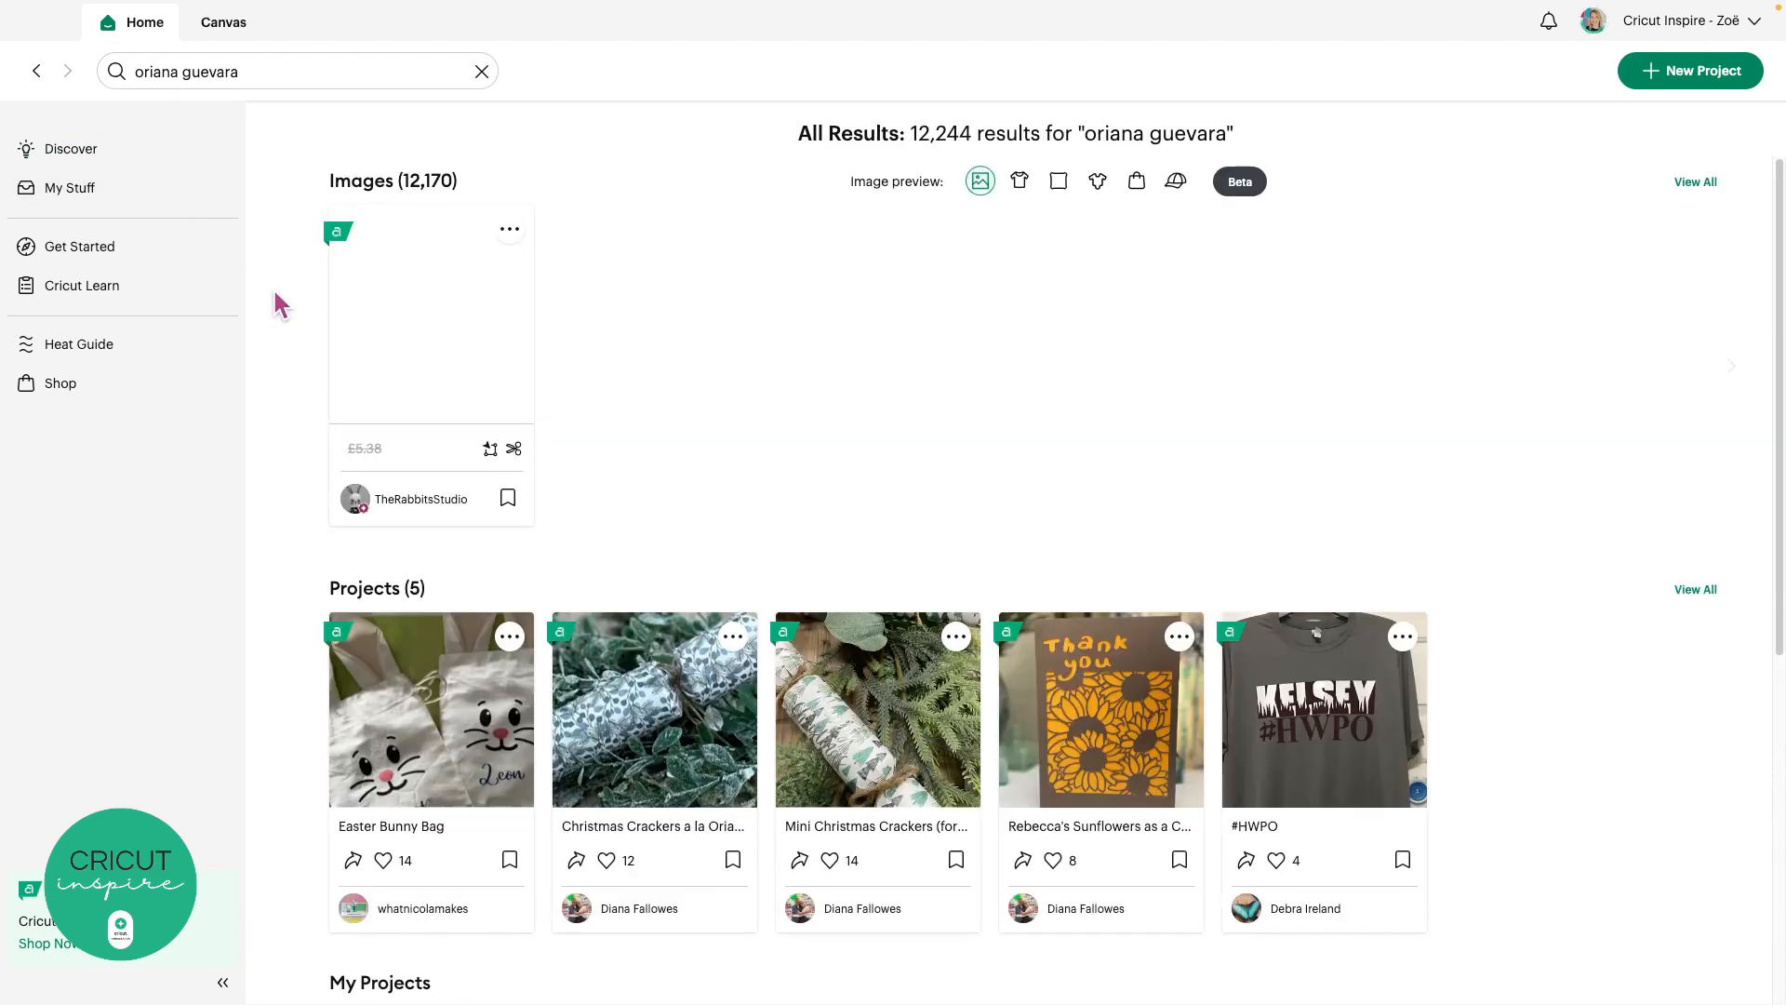
scroll(274, 297, "down", 6)
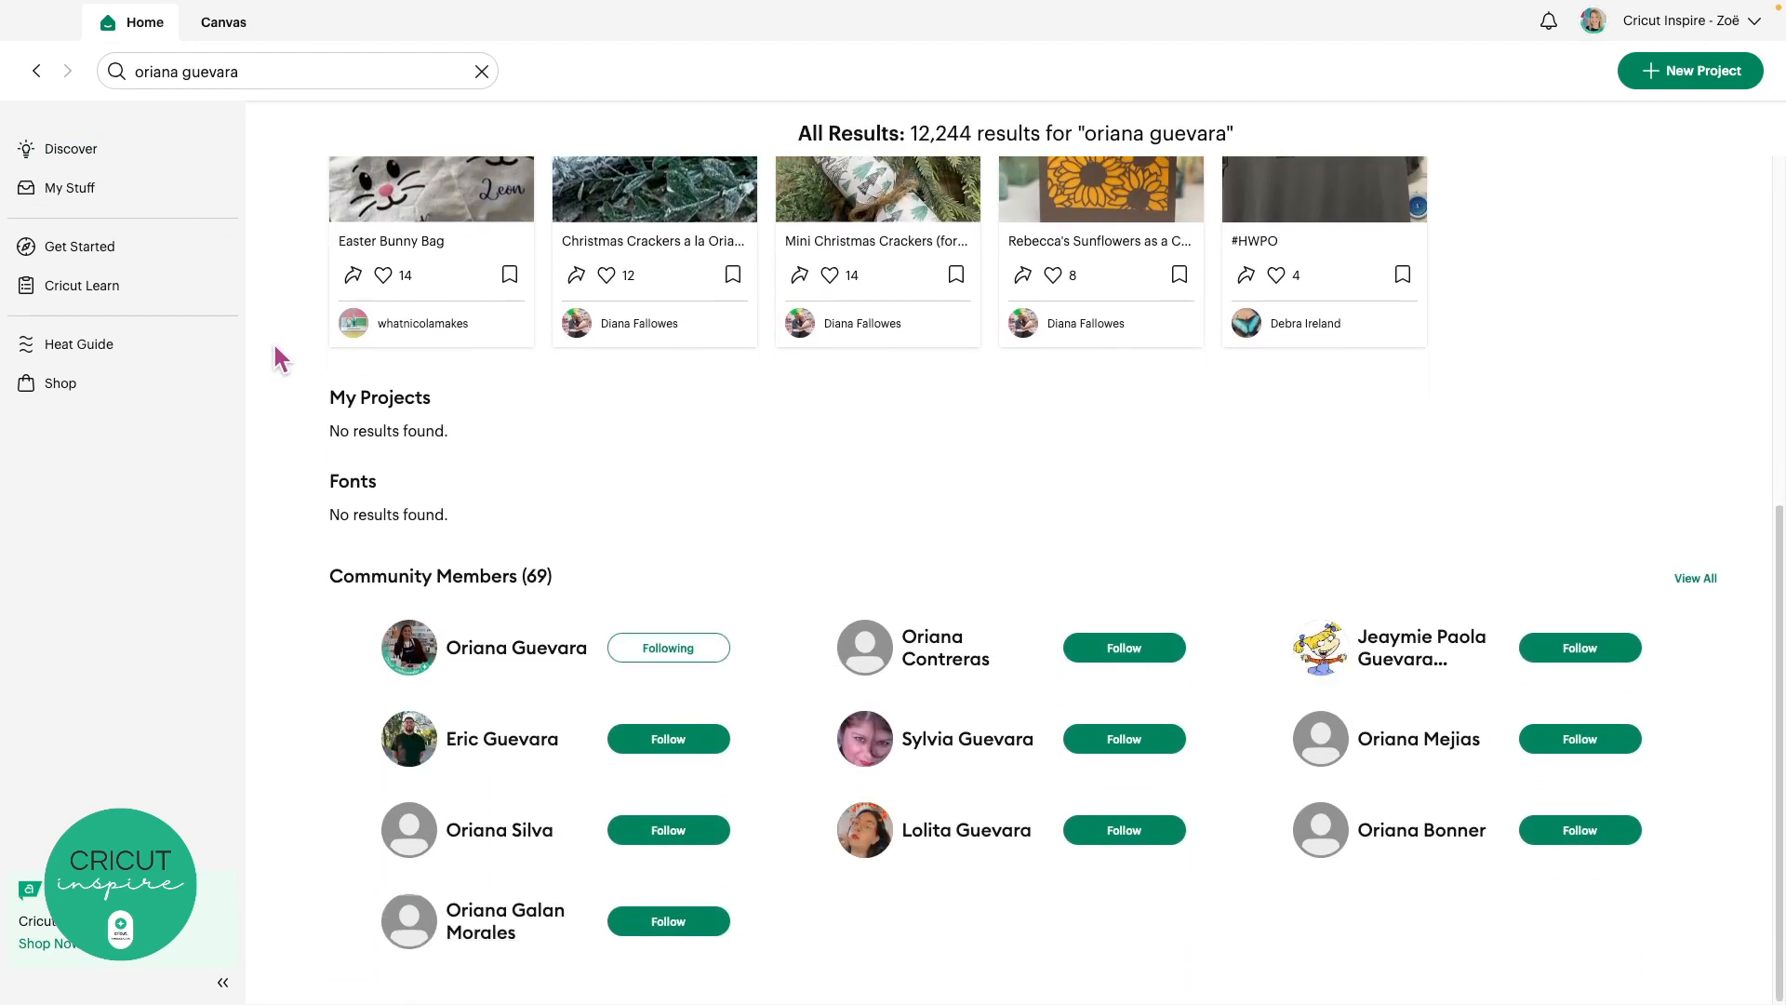
left_click(545, 660)
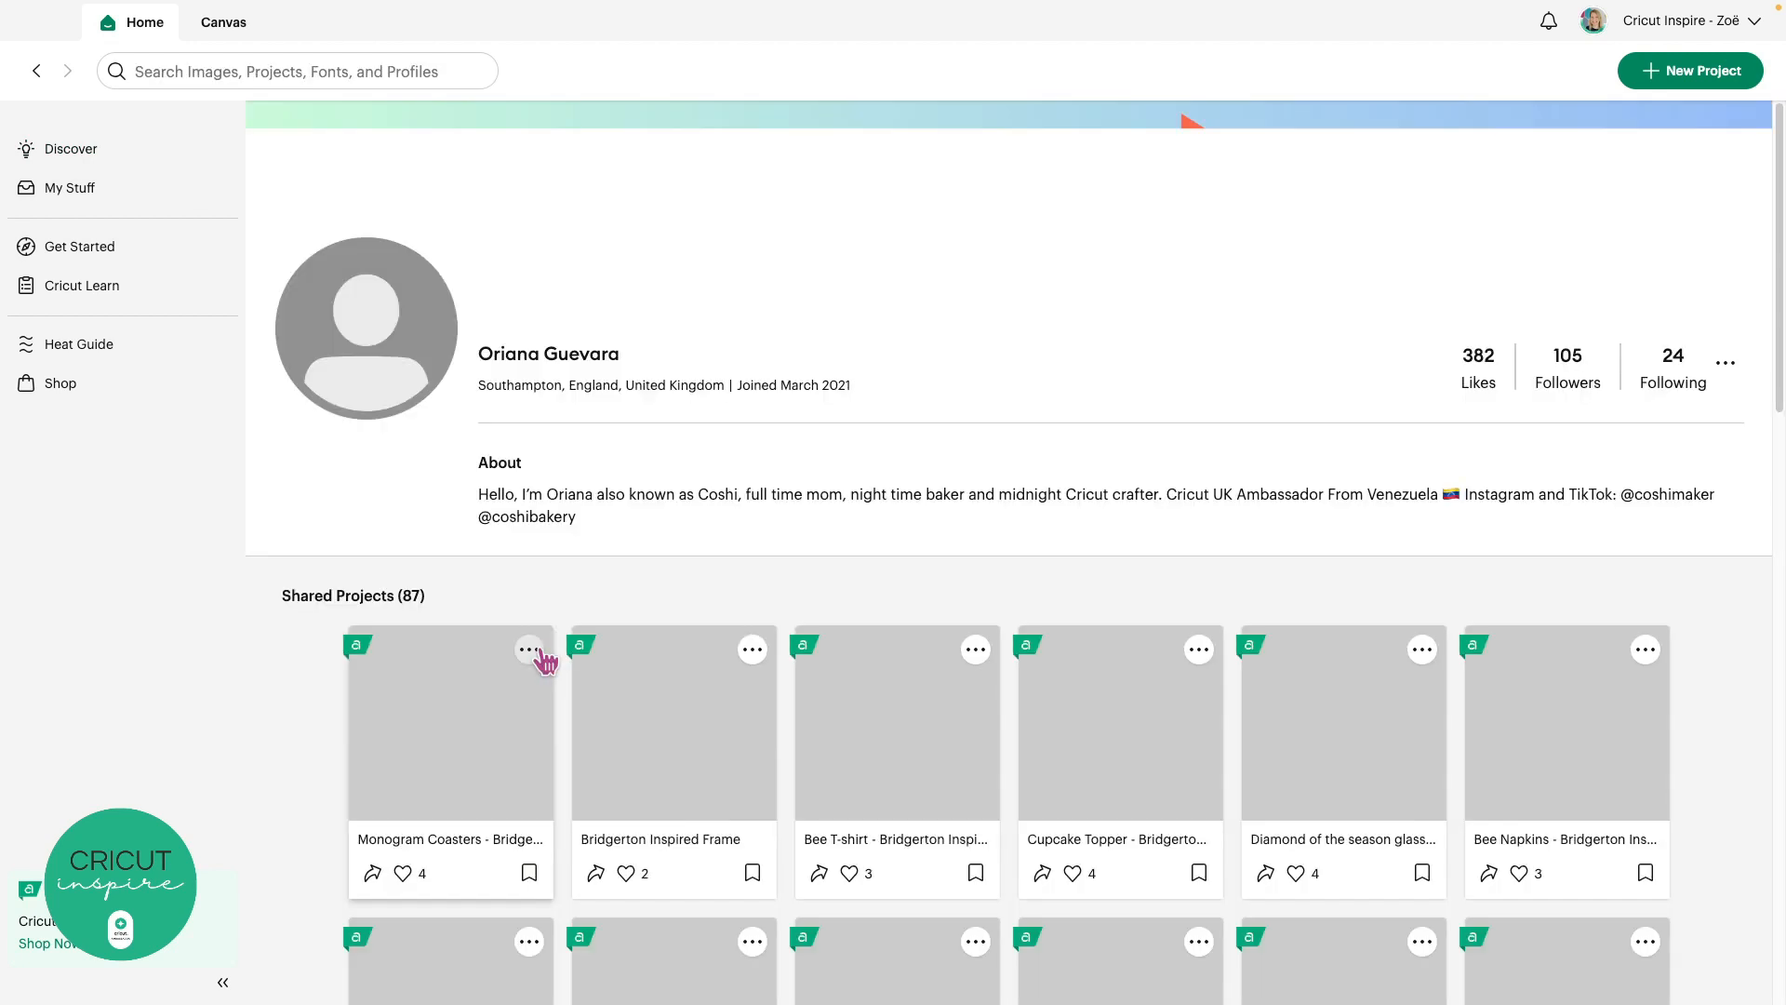
scroll(545, 660, "down", 7)
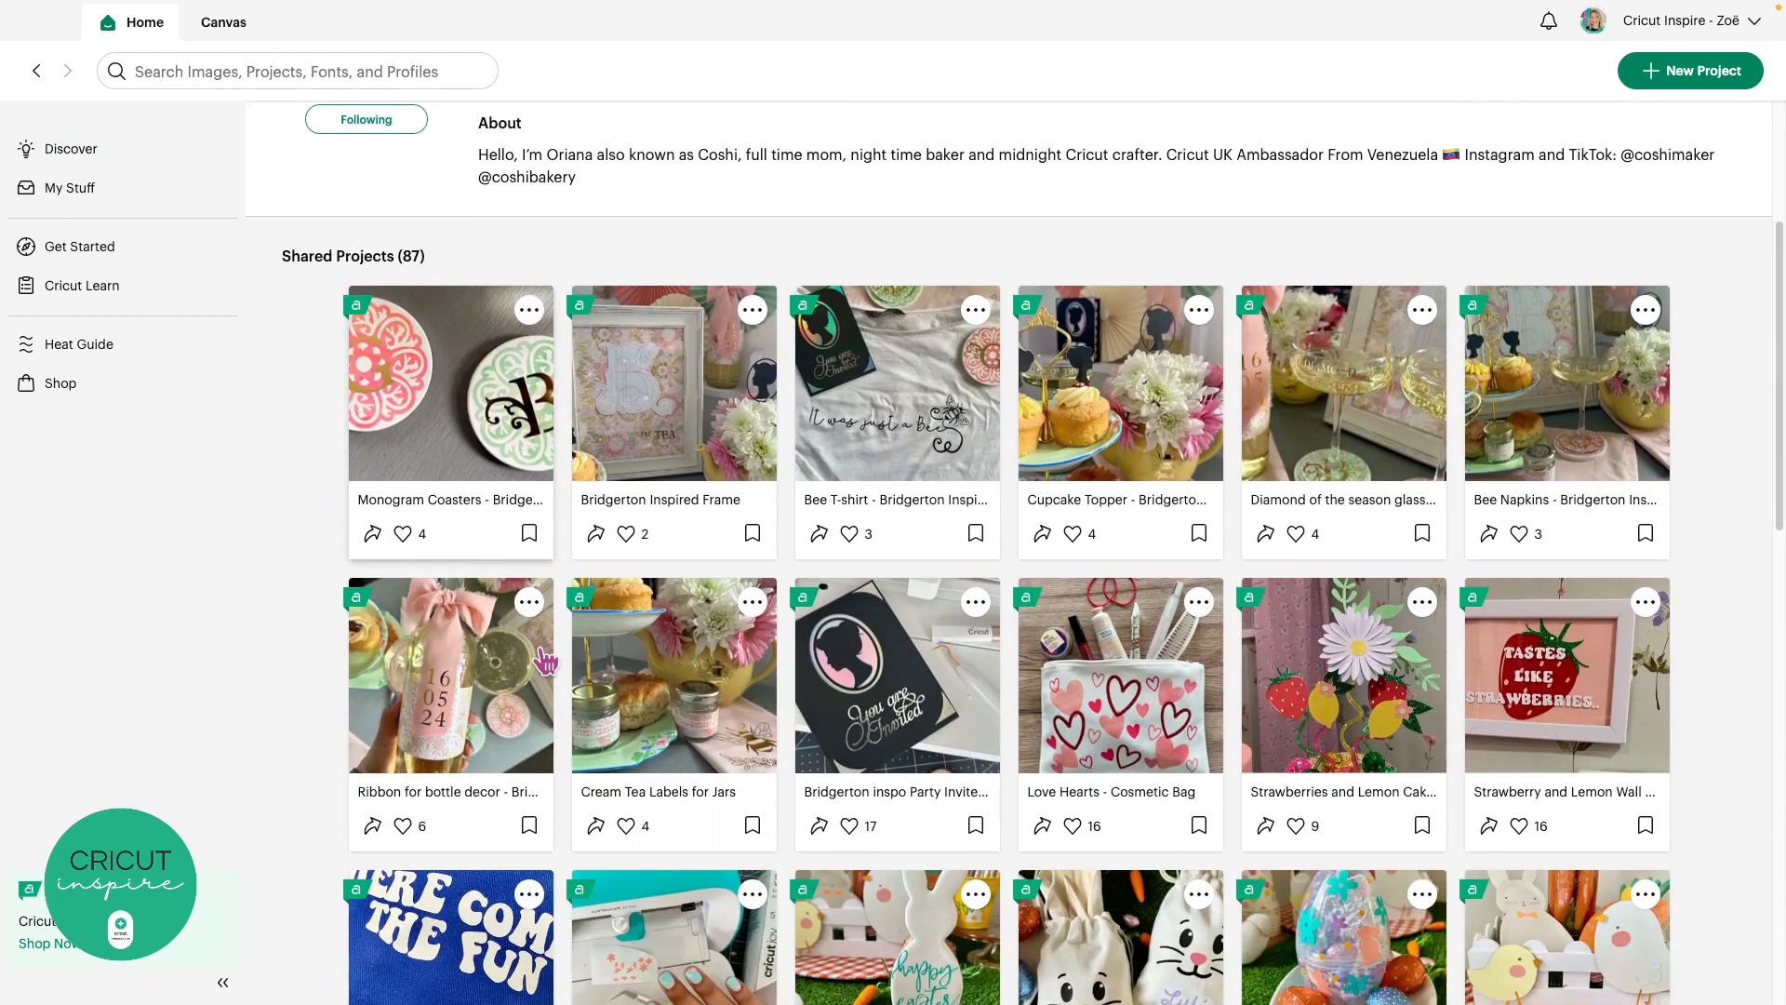
scroll(545, 662, "down", 10)
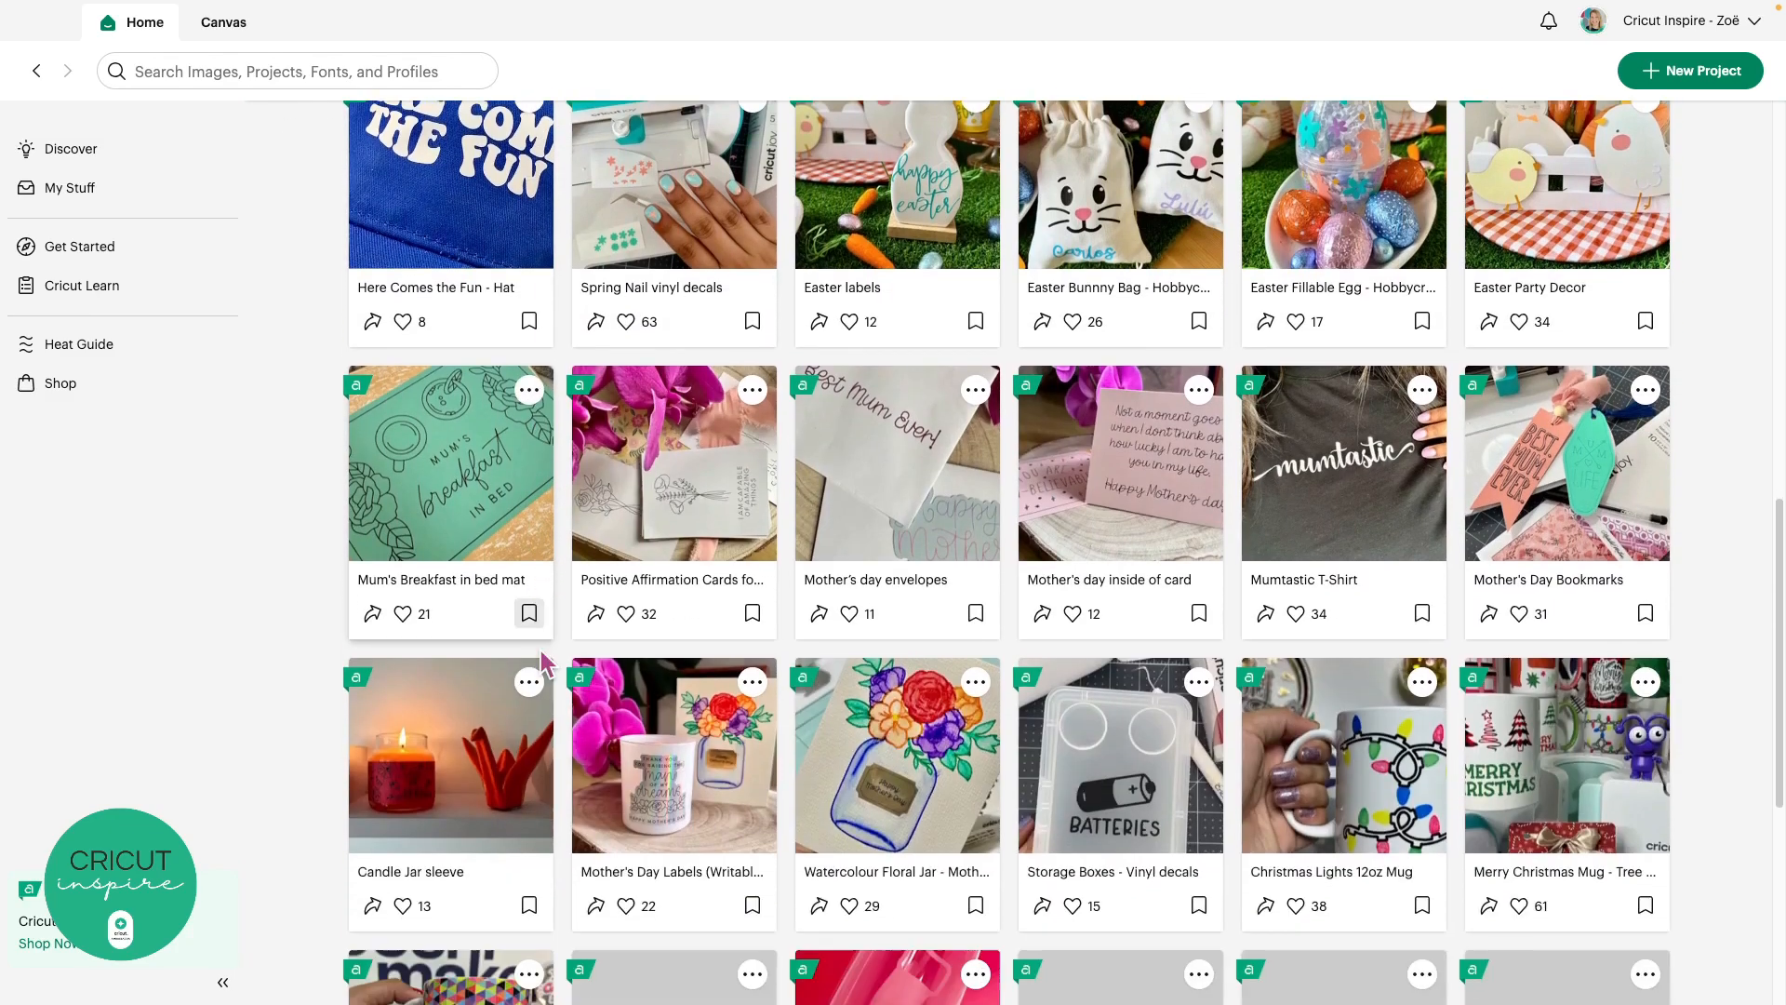
scroll(545, 661, "down", 2)
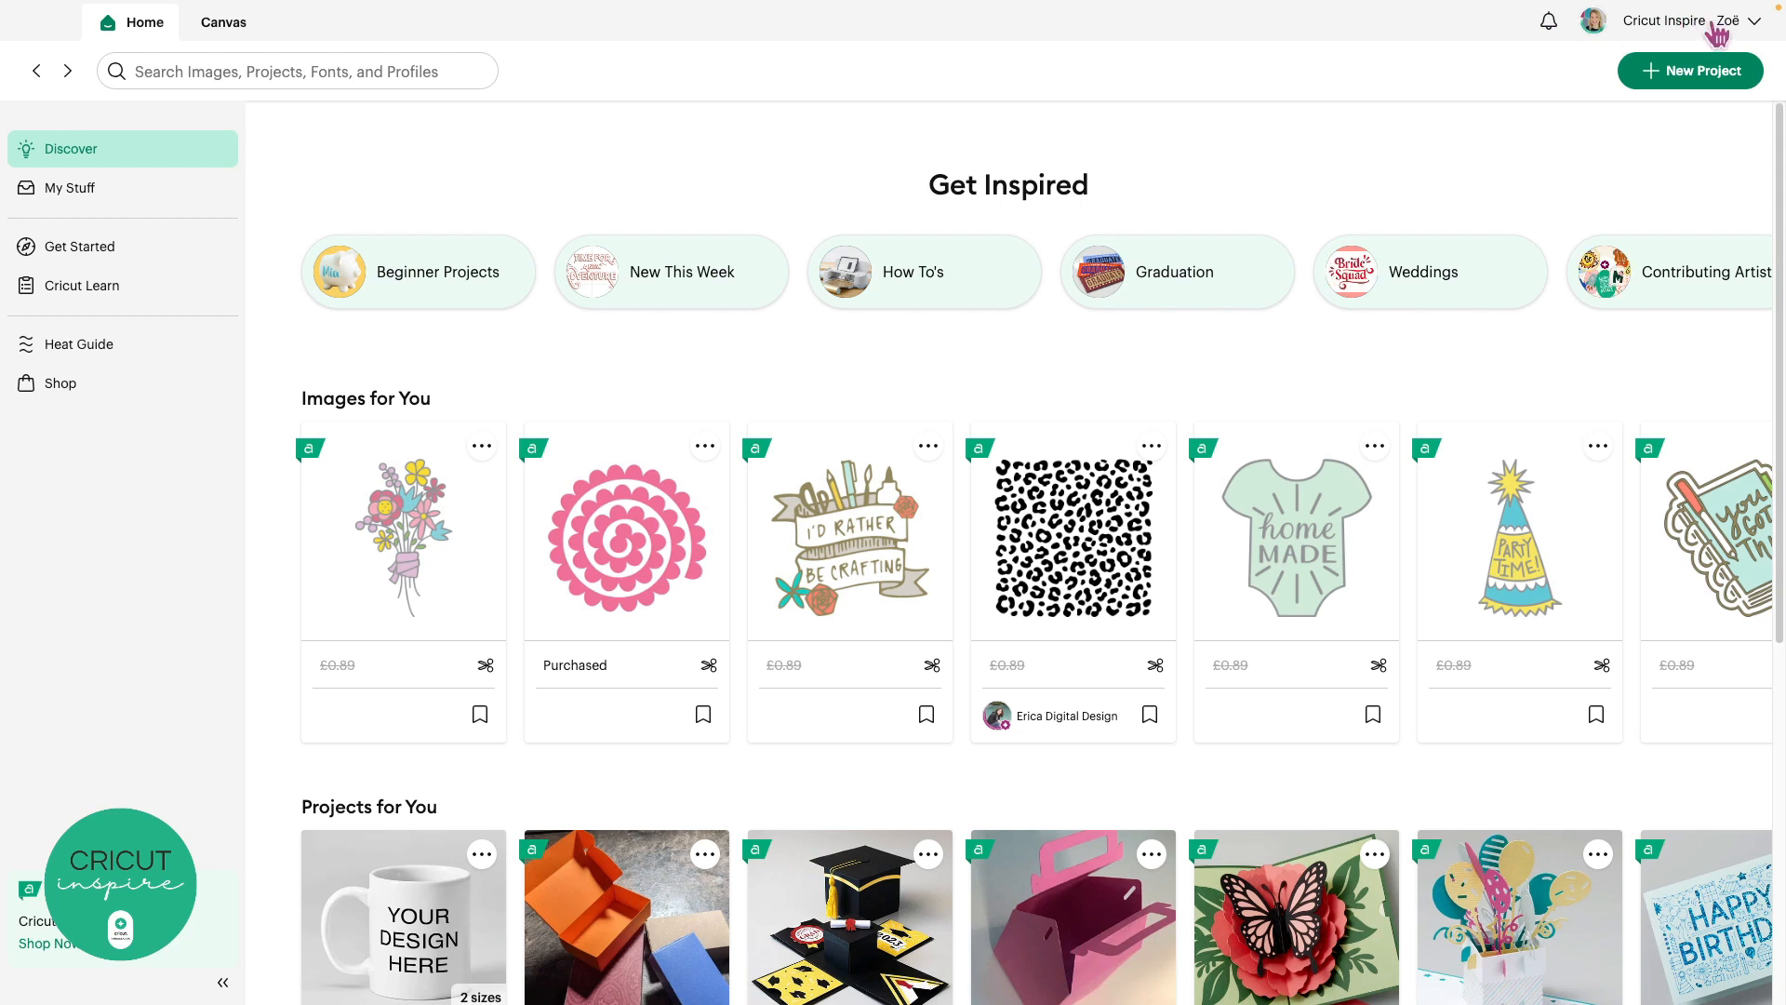
Open Design Space Settings from the account name menu at the top right
left_click(1712, 25)
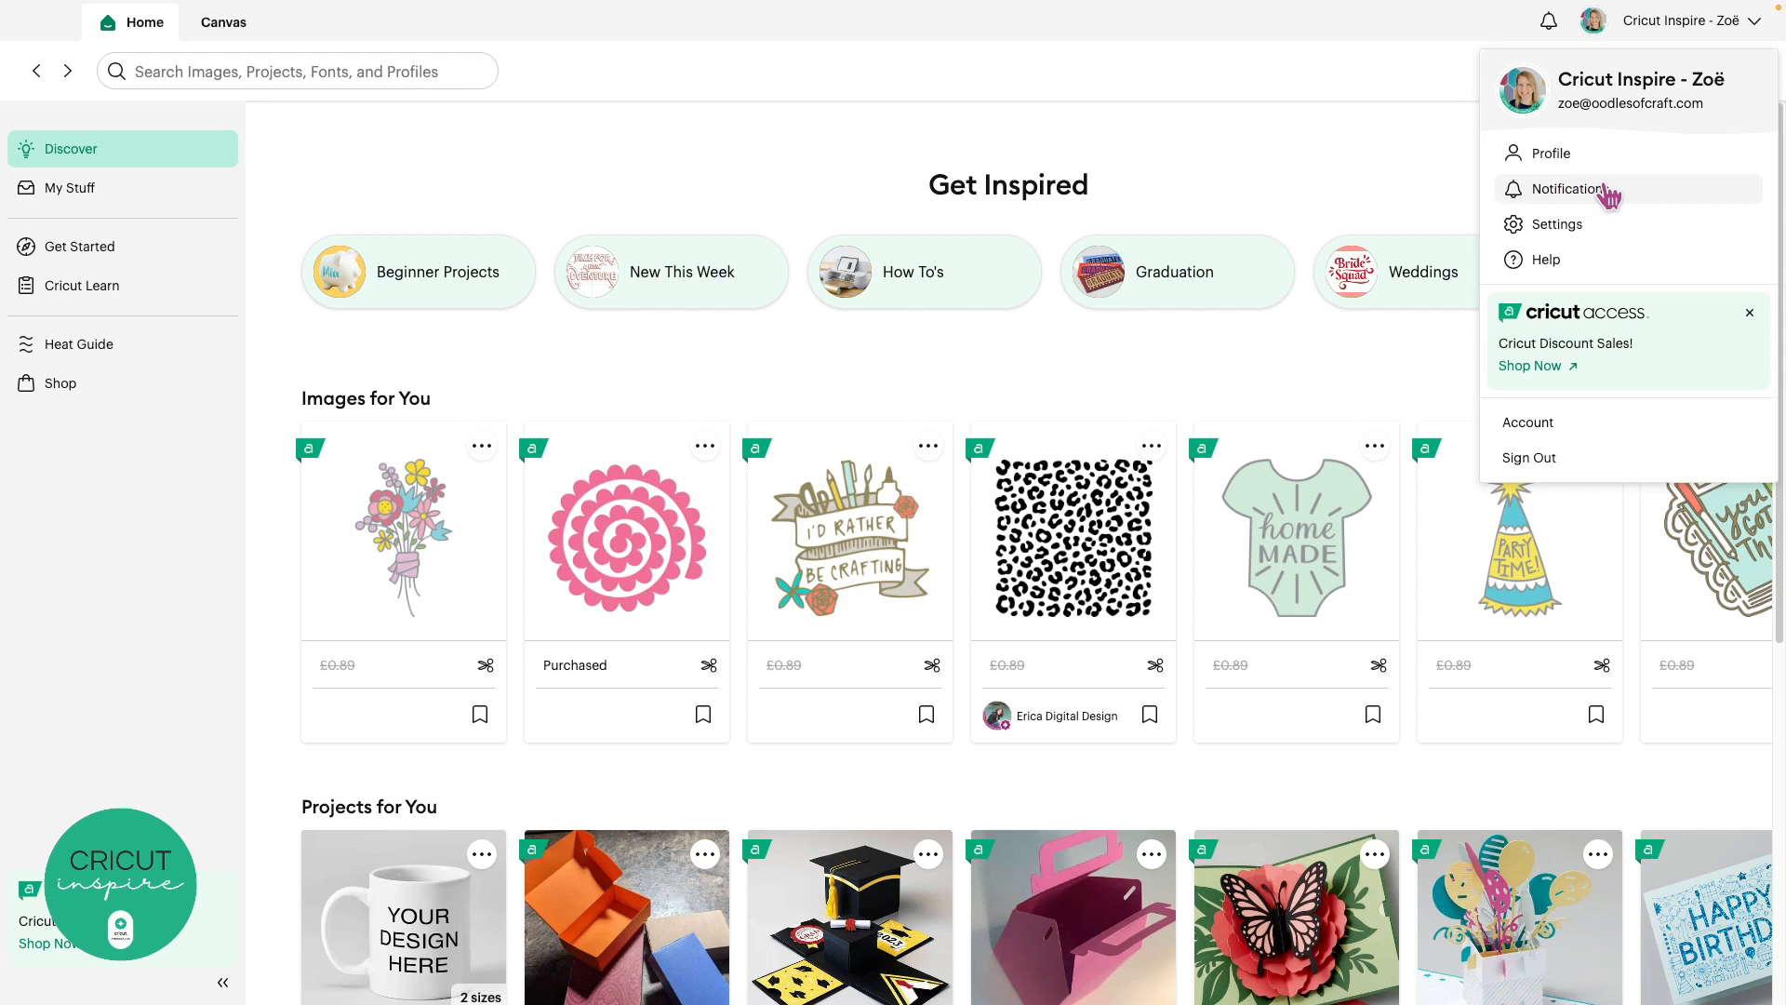
left_click(1615, 235)
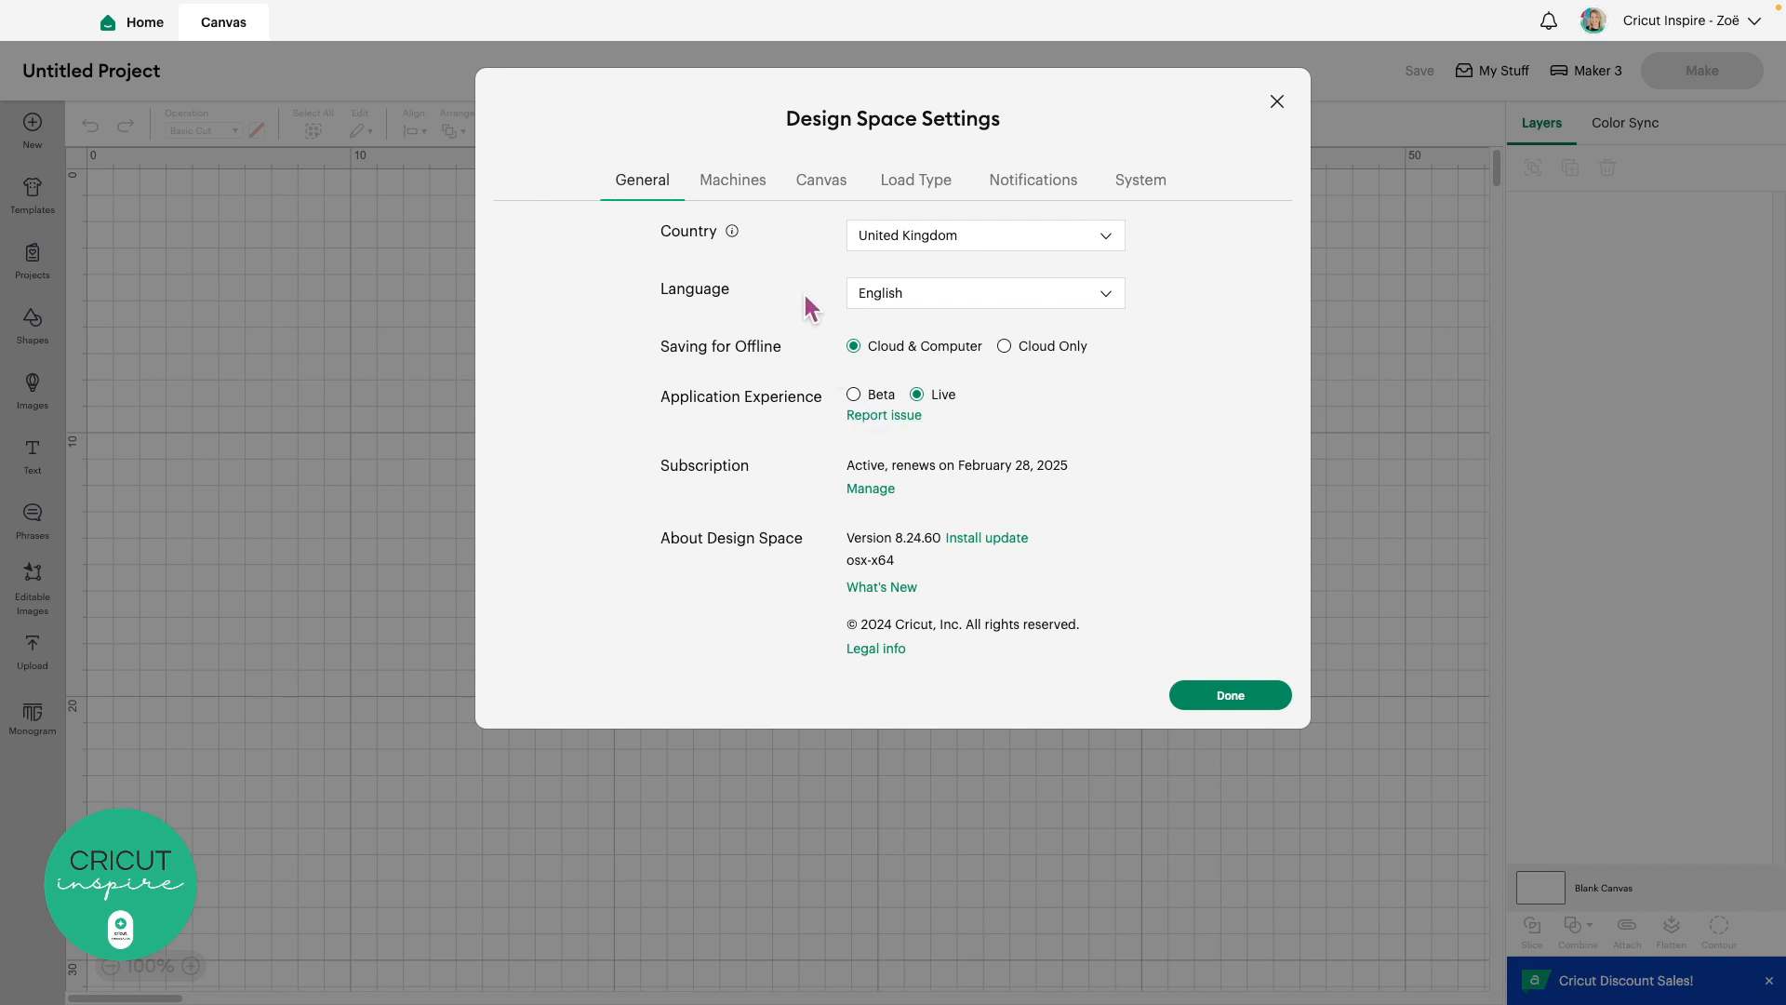
Look through the Machines settings, then the Canvas settings showing Full Grid and Metric units
left_click(759, 191)
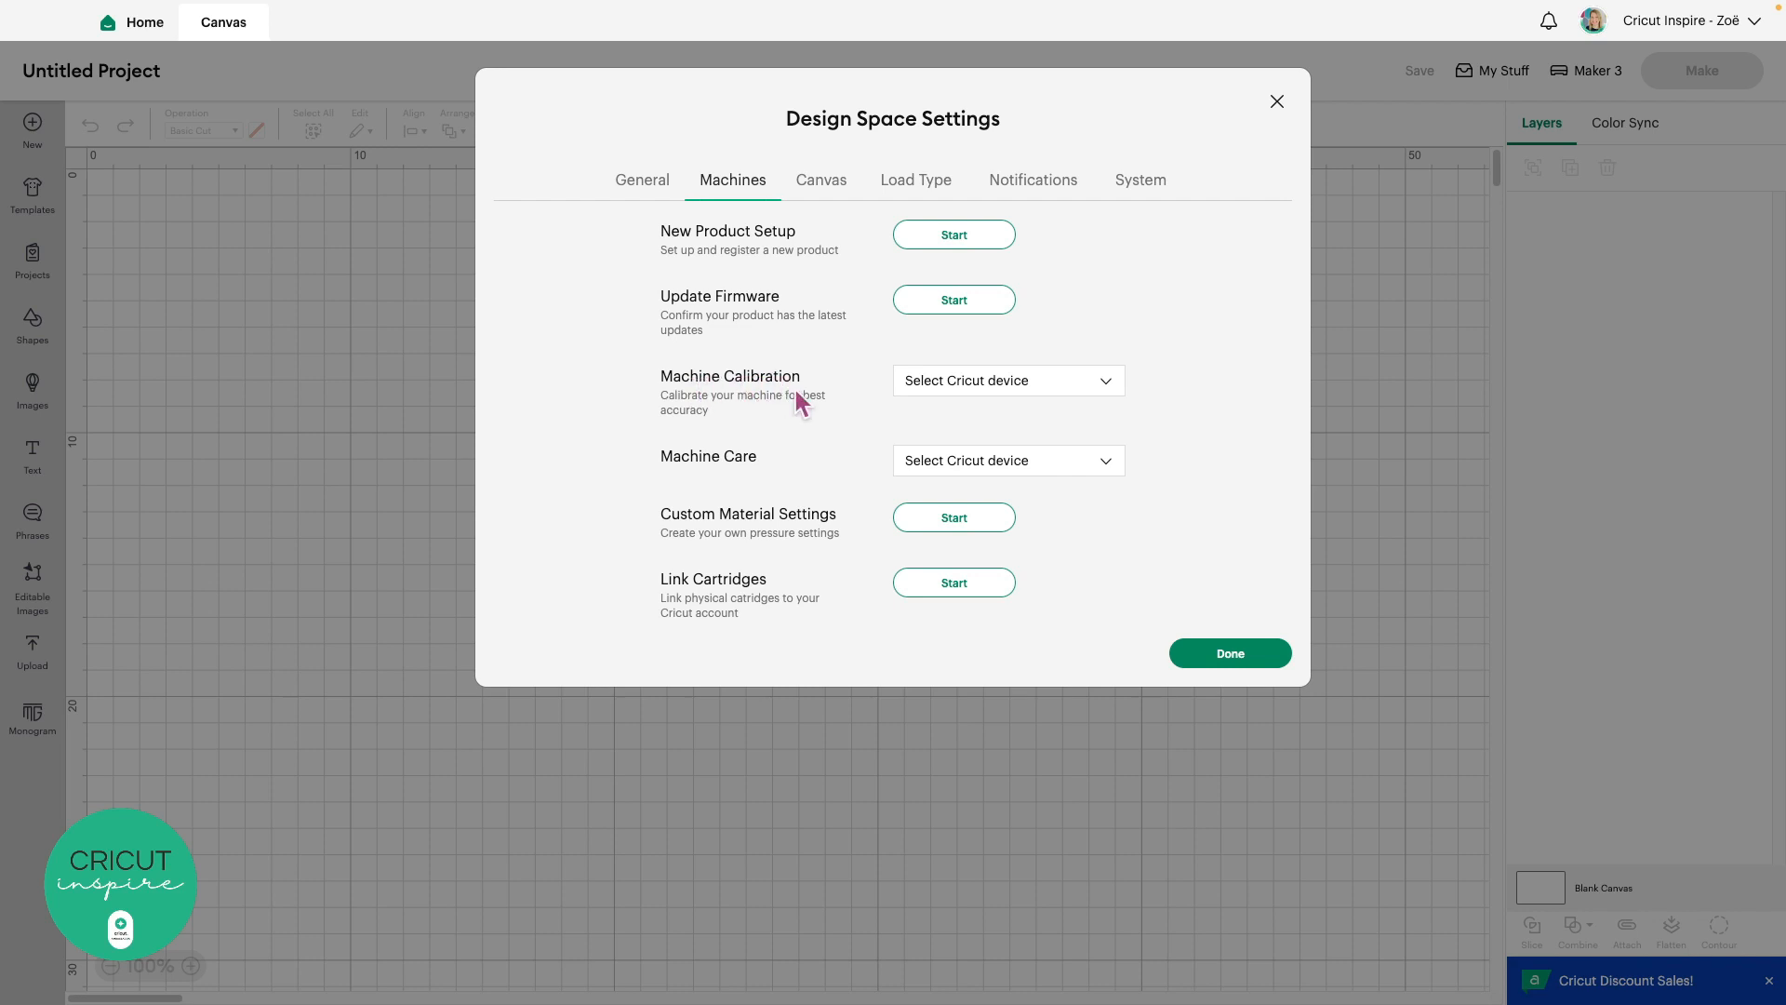
left_click(818, 186)
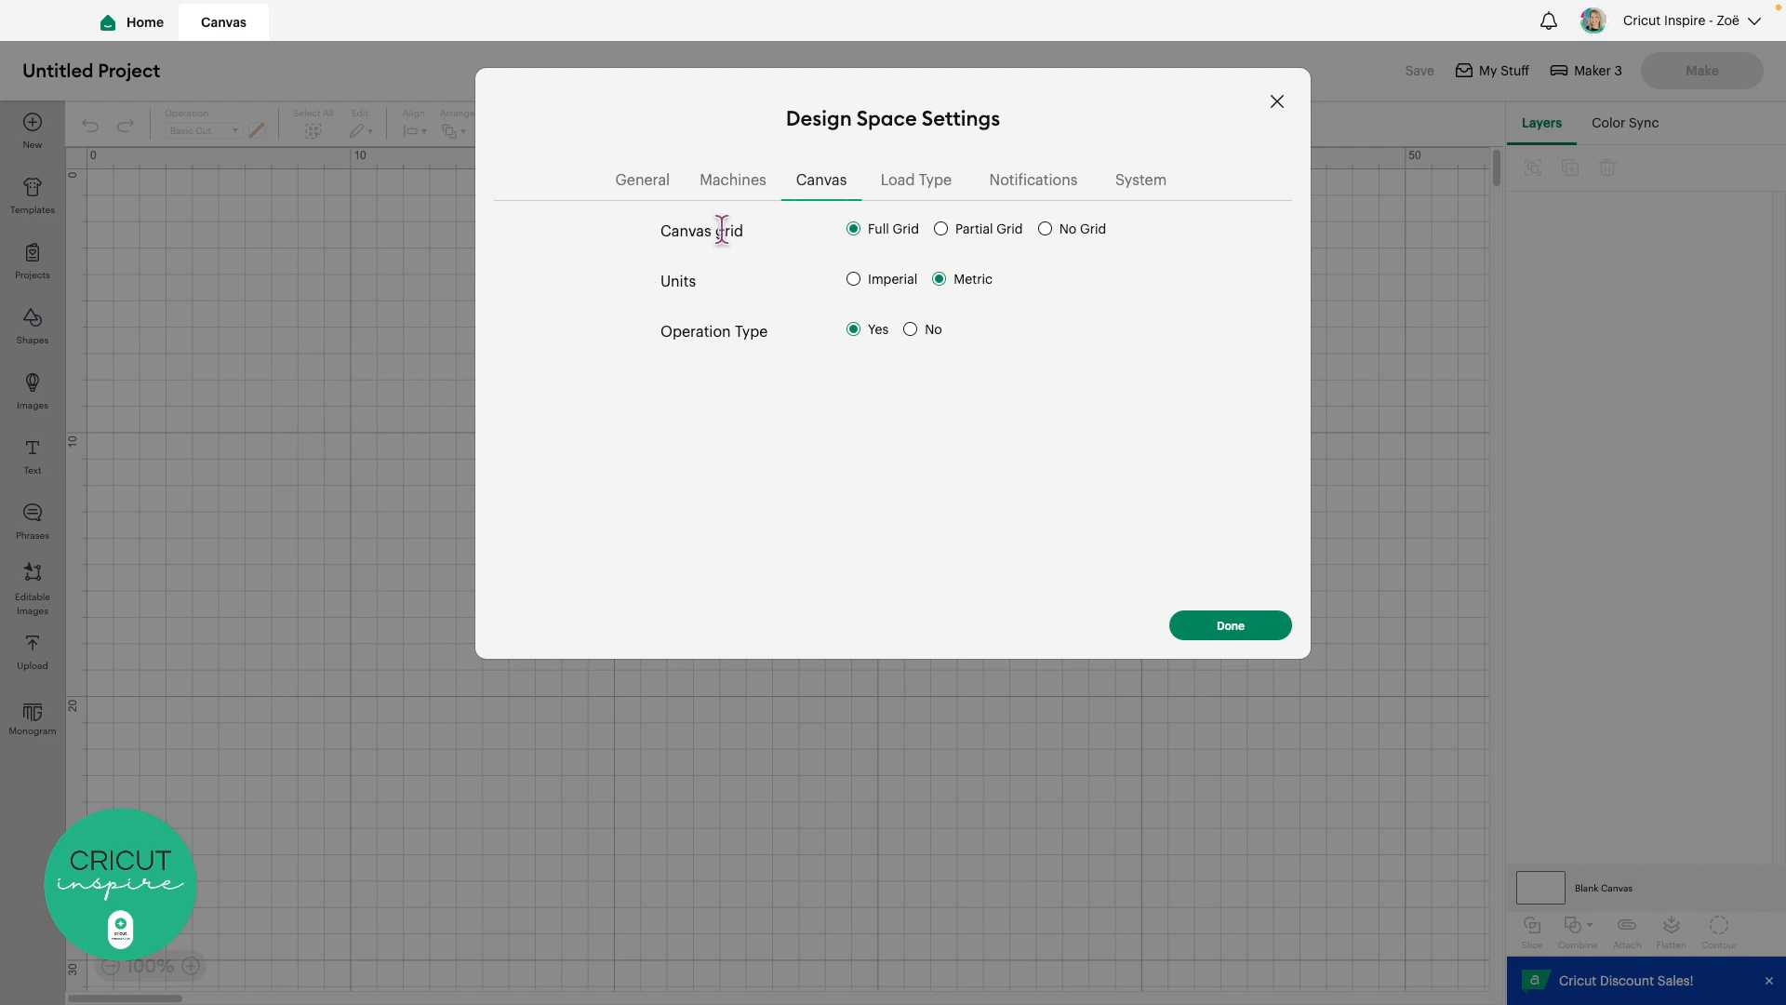
Try Partial Grid and No Grid, settle back on Full Grid, then view Load Type defaults
left_click(942, 230)
left_click(1046, 230)
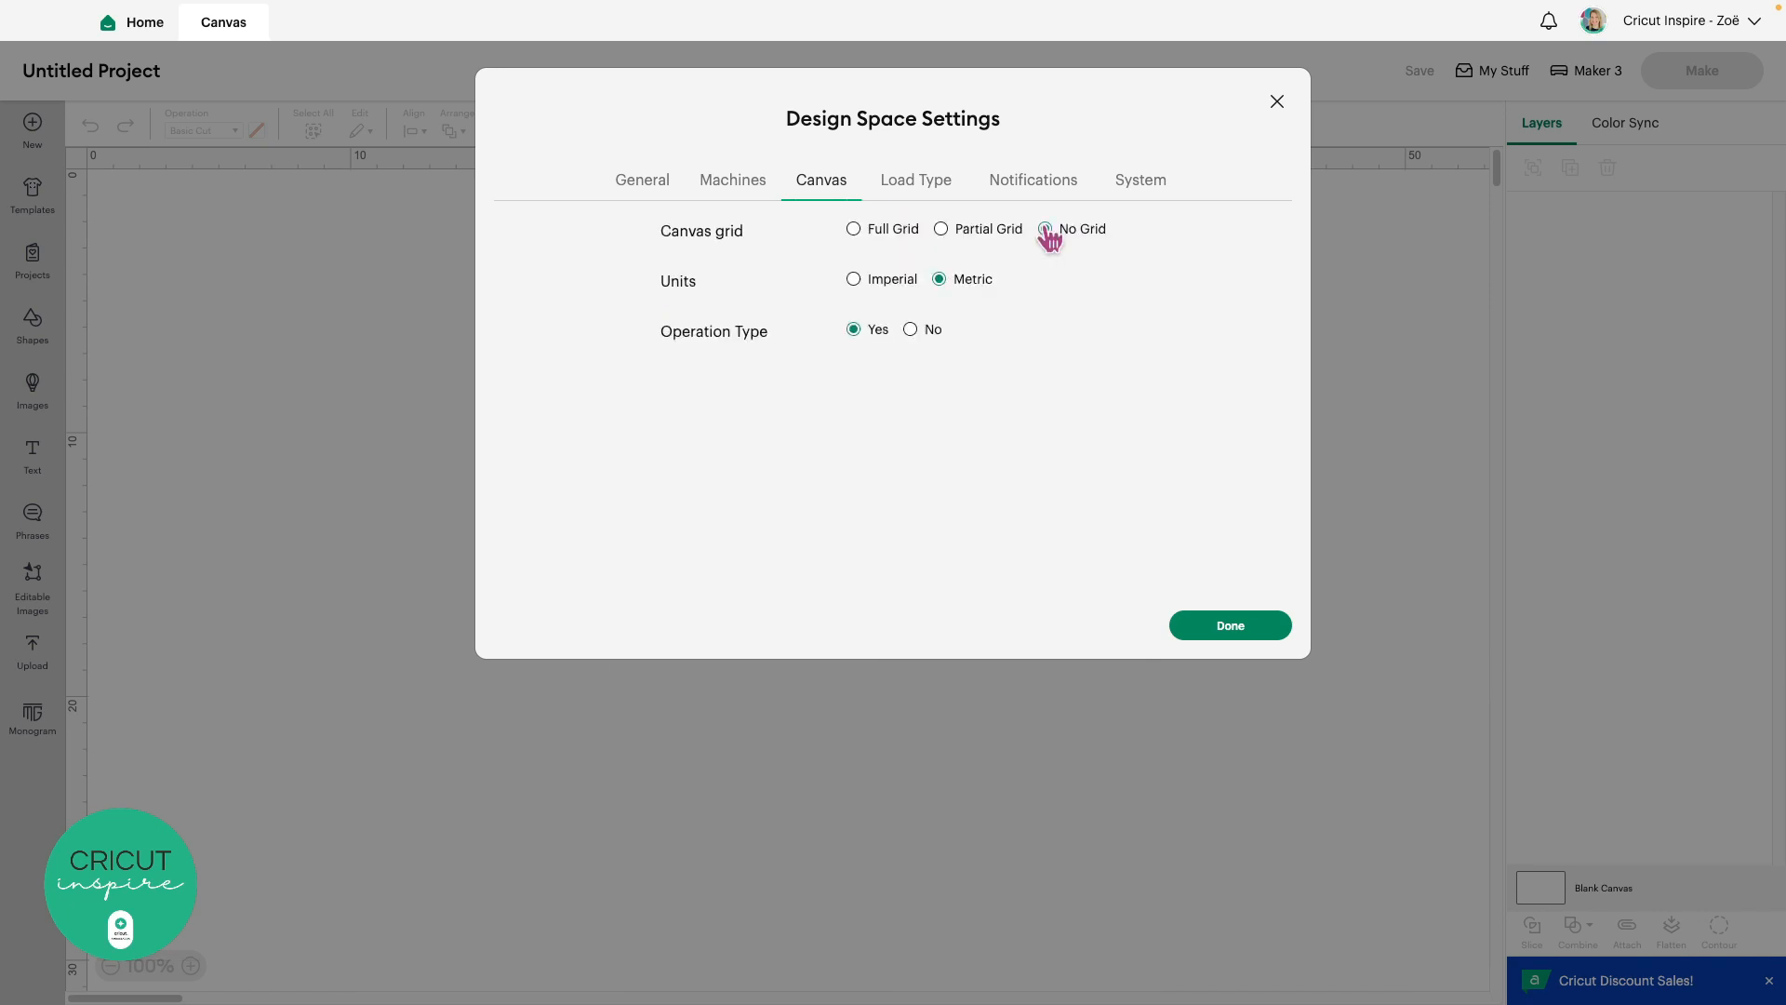
left_click(853, 230)
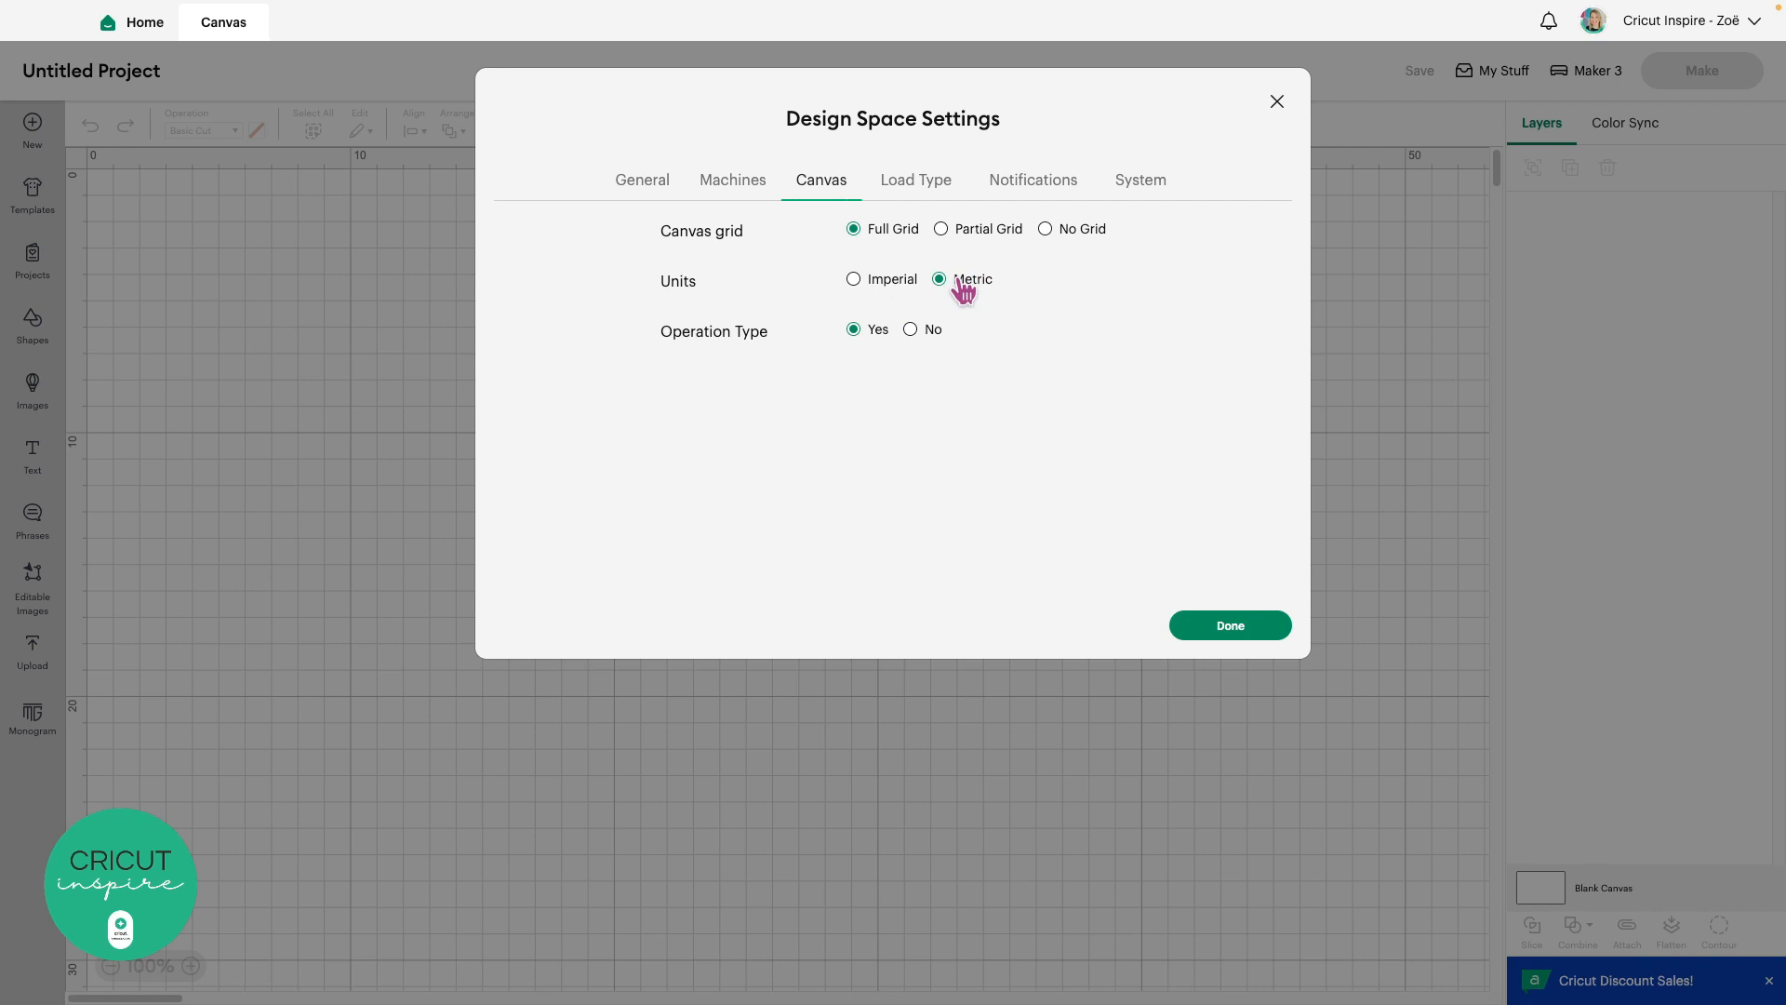
left_click(925, 183)
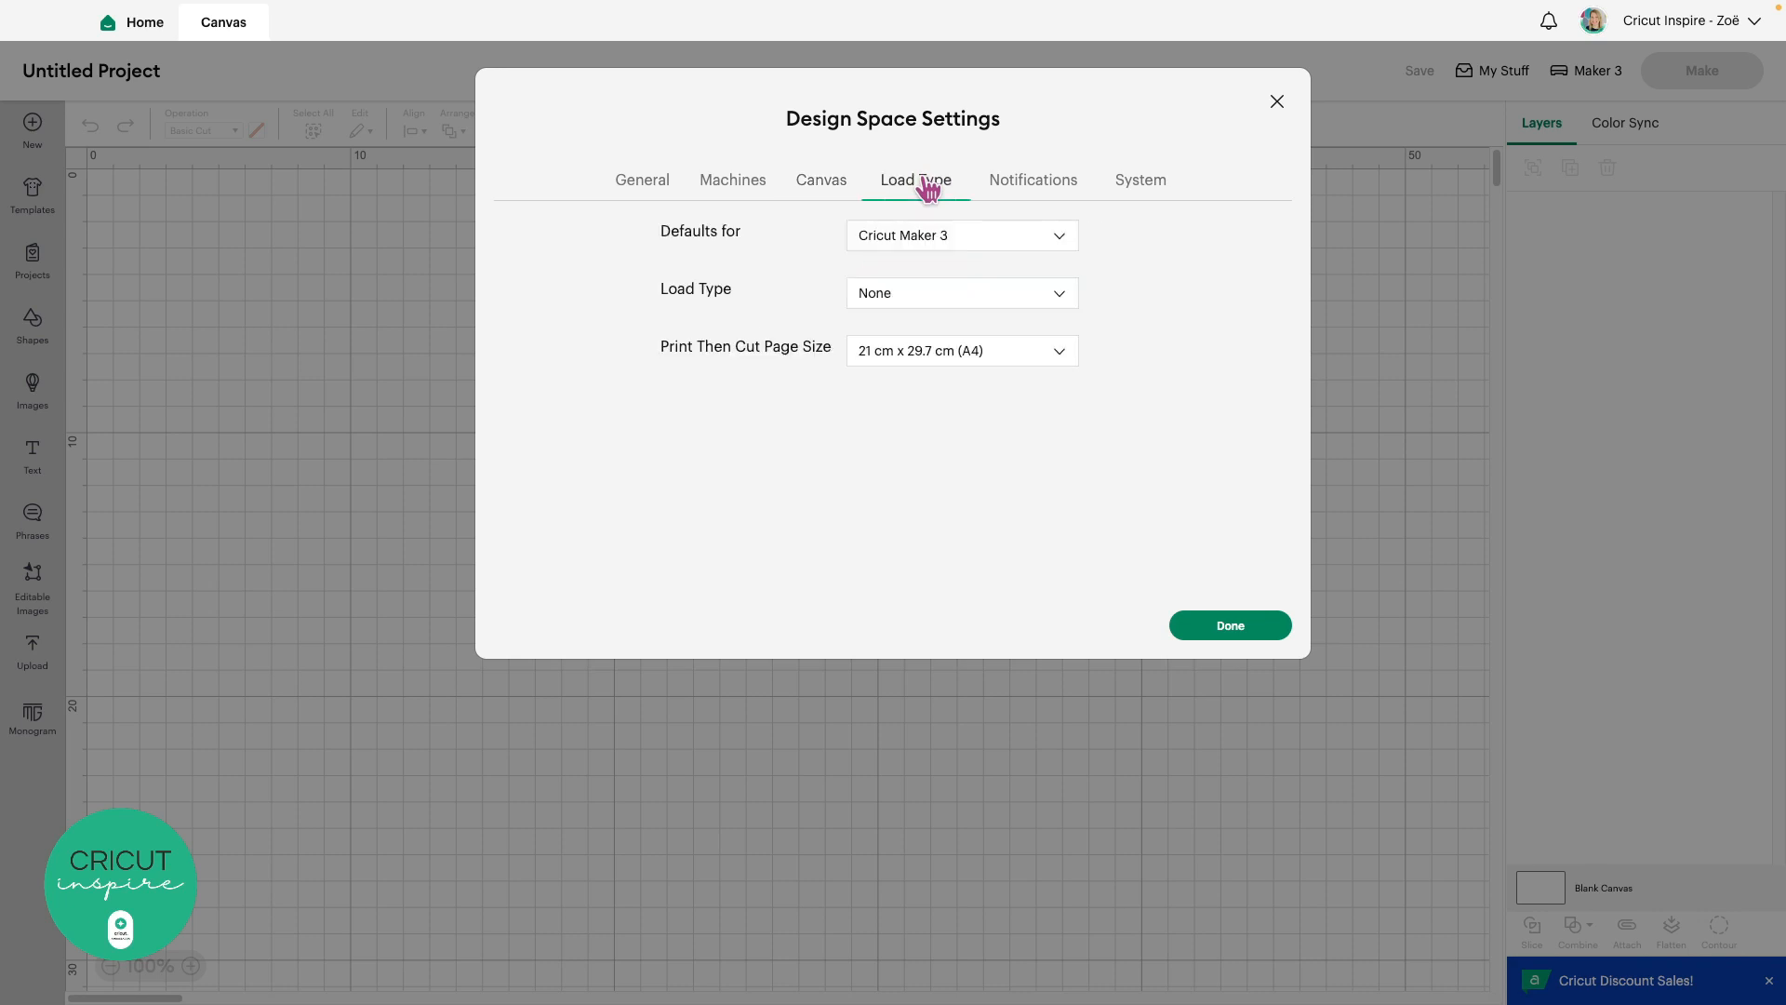
Review the Notifications settings and the System information settings
left_click(1034, 186)
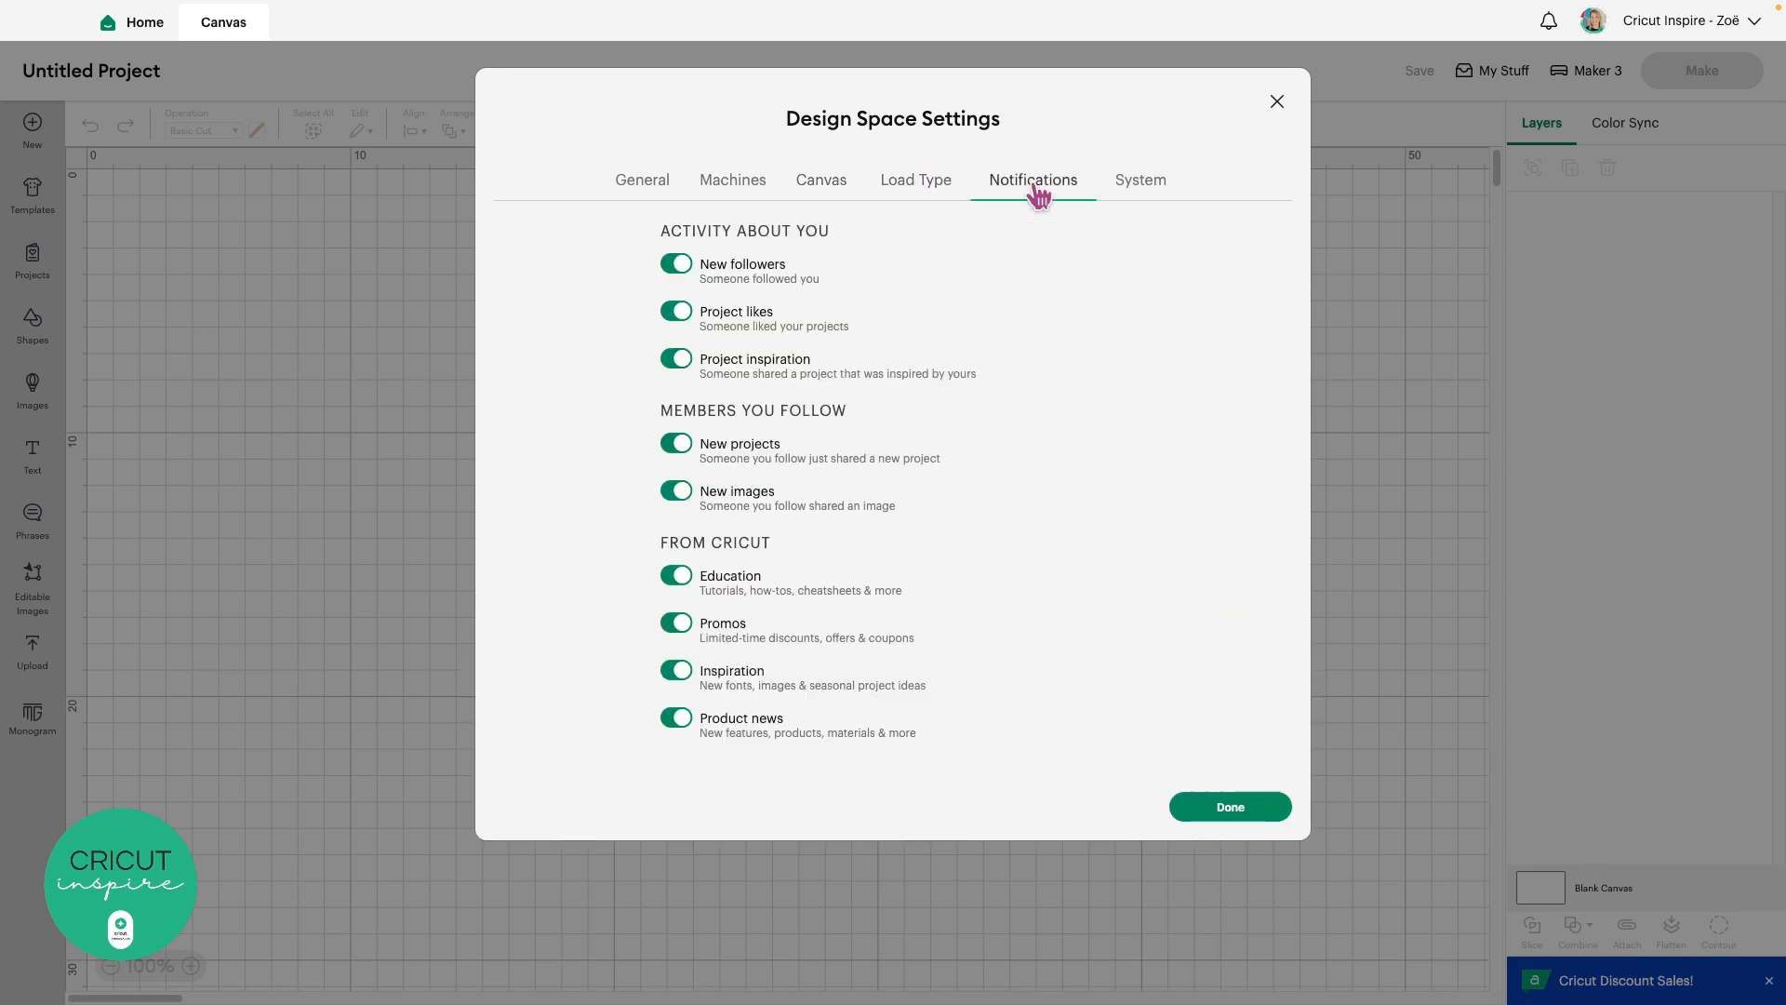
left_click(1141, 191)
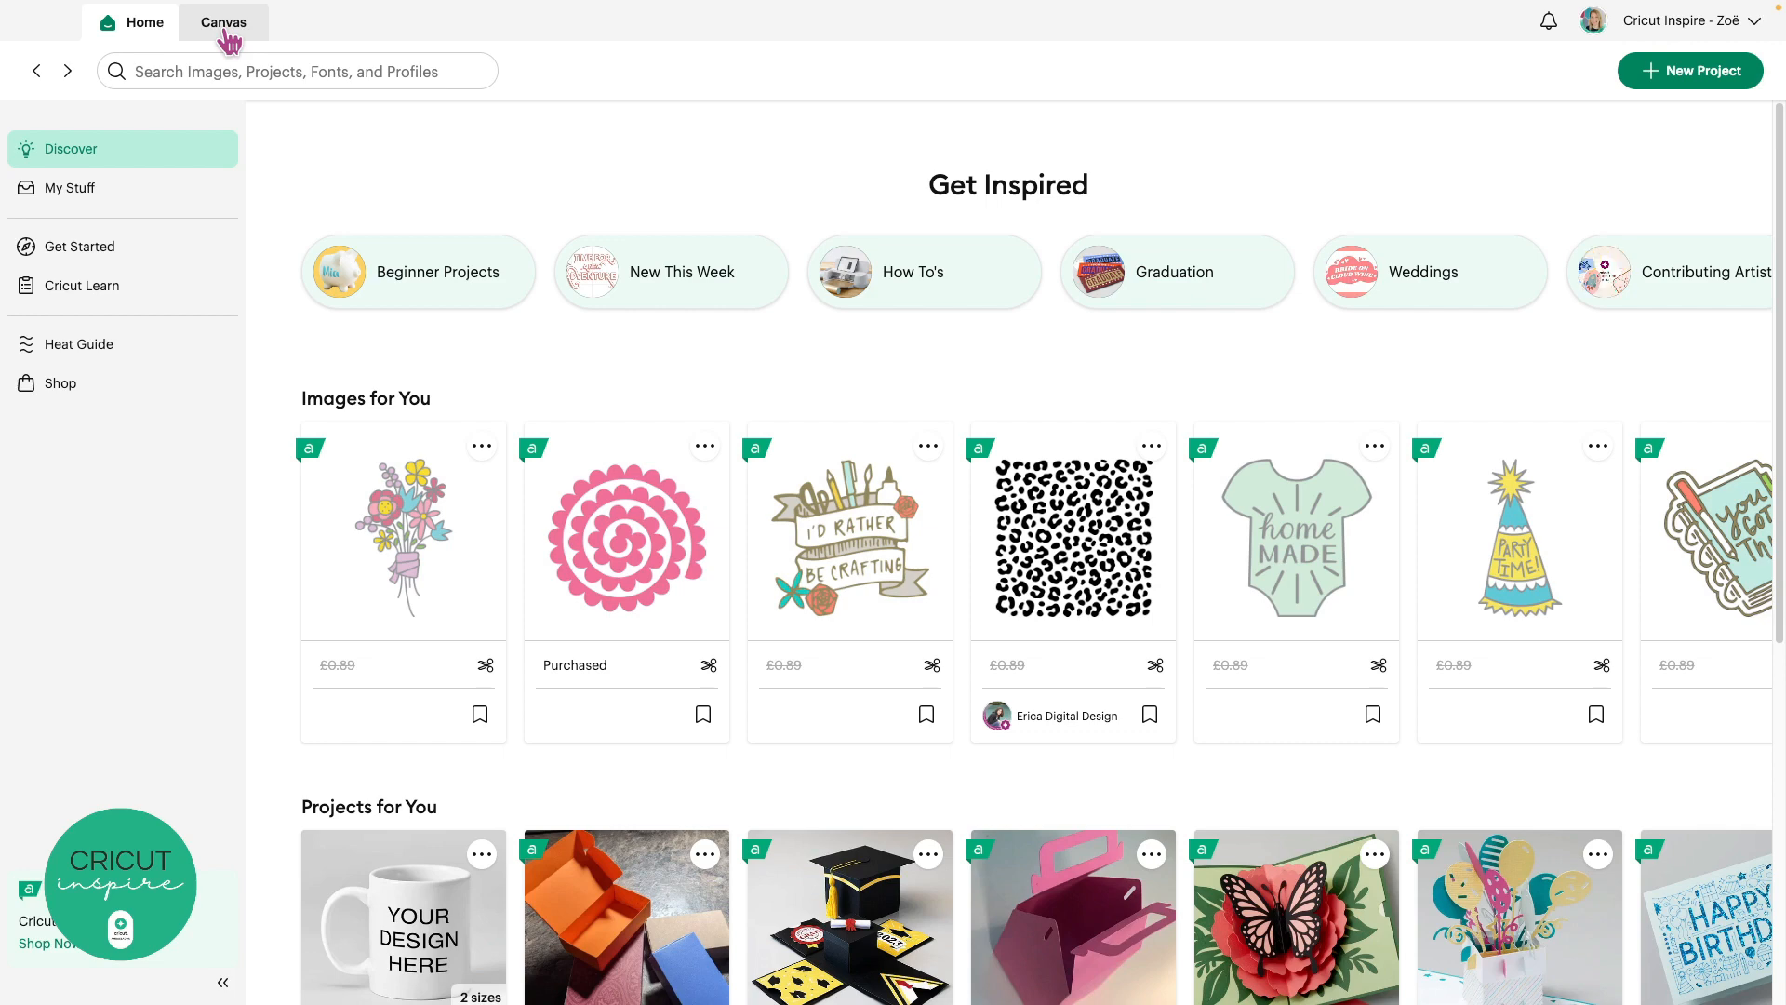
Go back to the empty Untitled Project design canvas
left_click(224, 24)
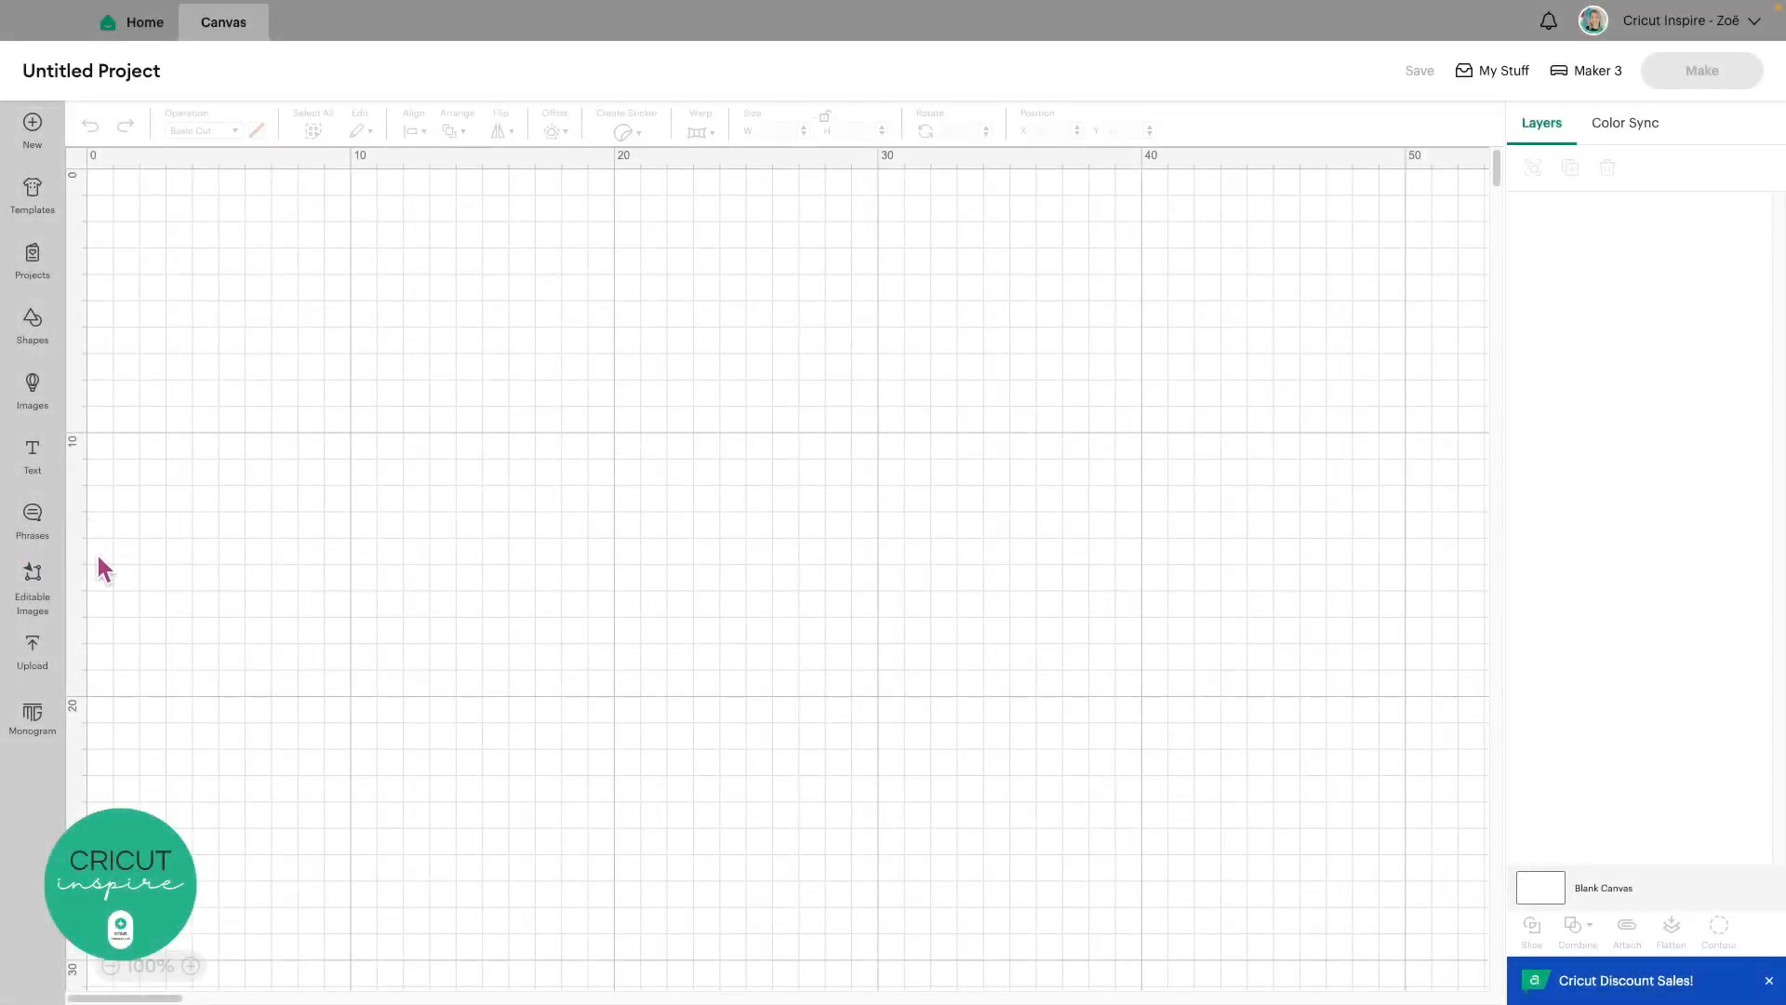
left_click(34, 324)
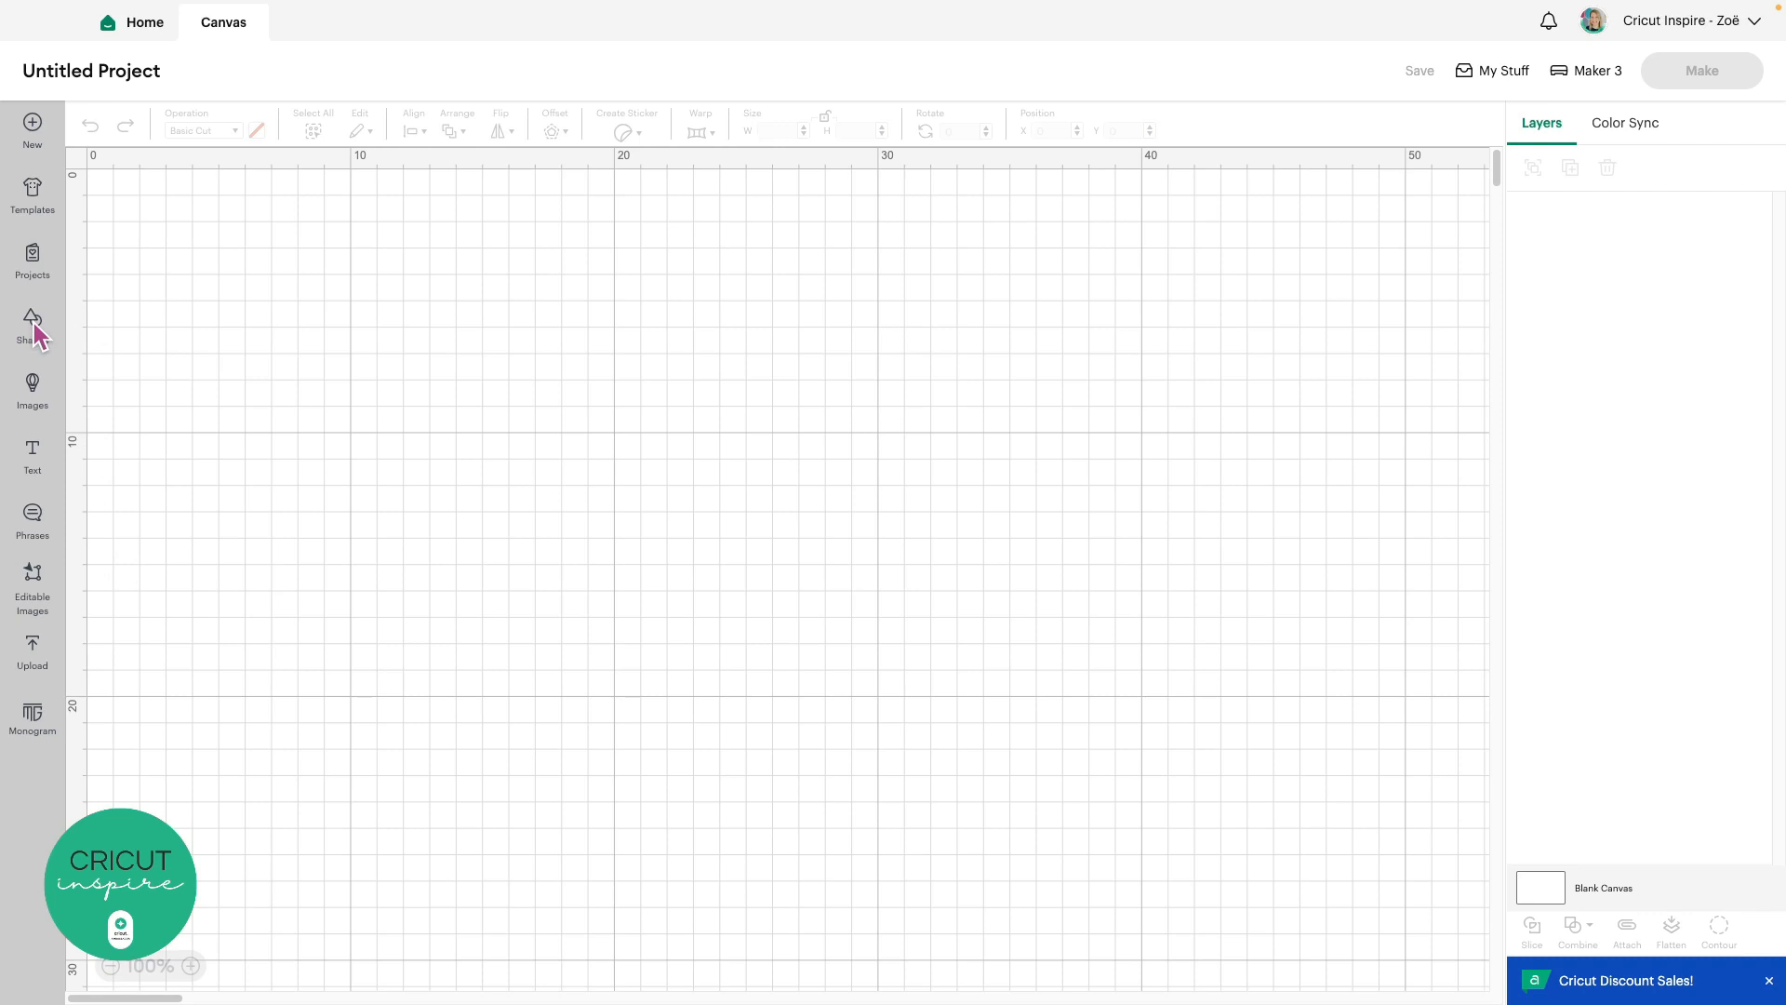
Open the Shapes panel and scroll through its Free and subscription shapes
left_click(36, 331)
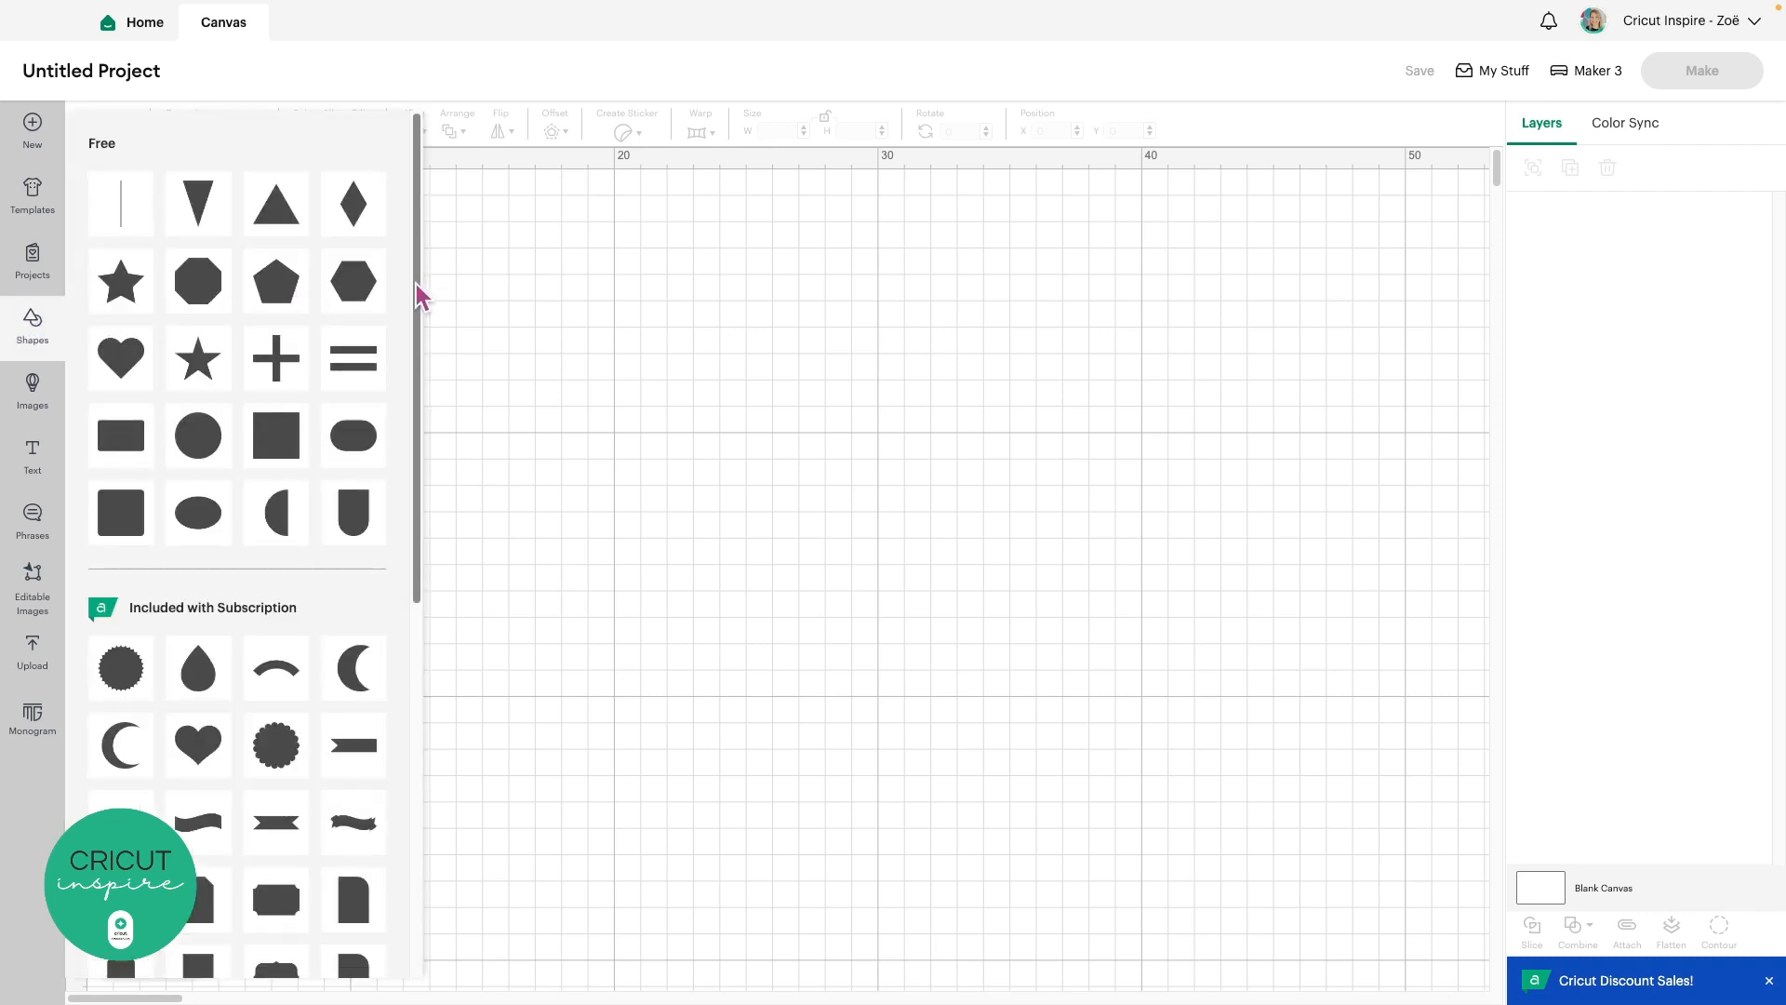
left_click_drag(420, 296, 413, 523)
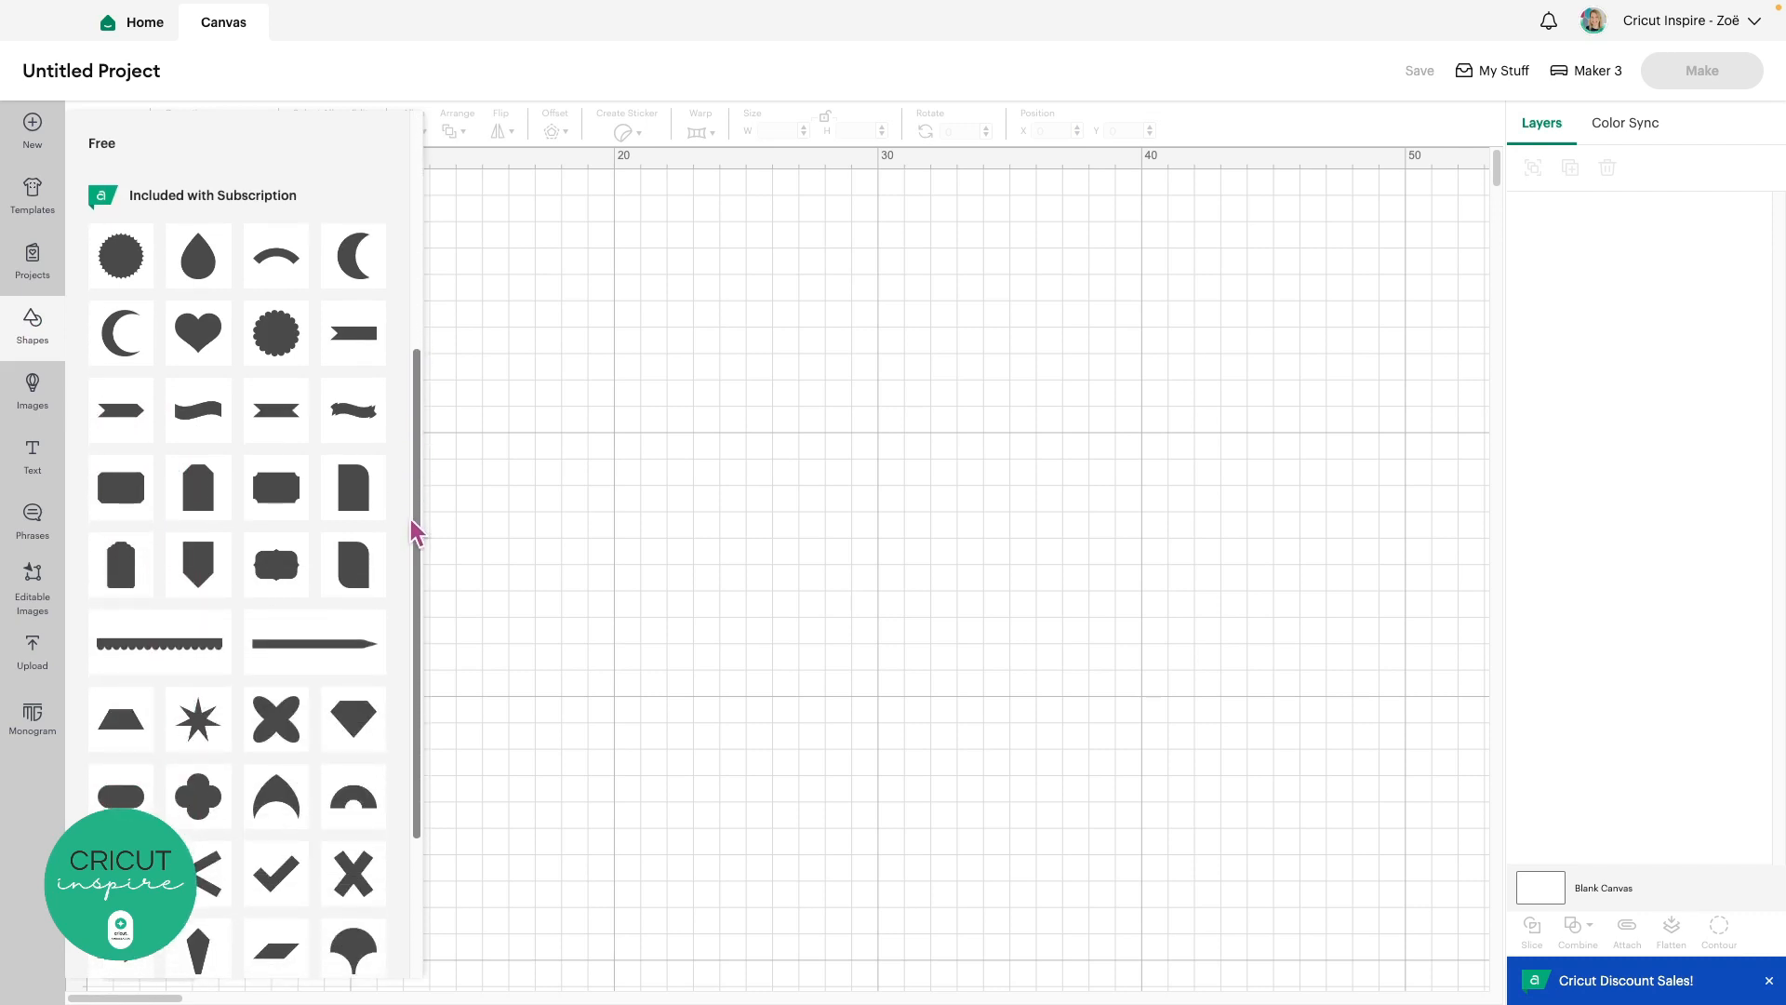
left_click_drag(412, 522, 418, 273)
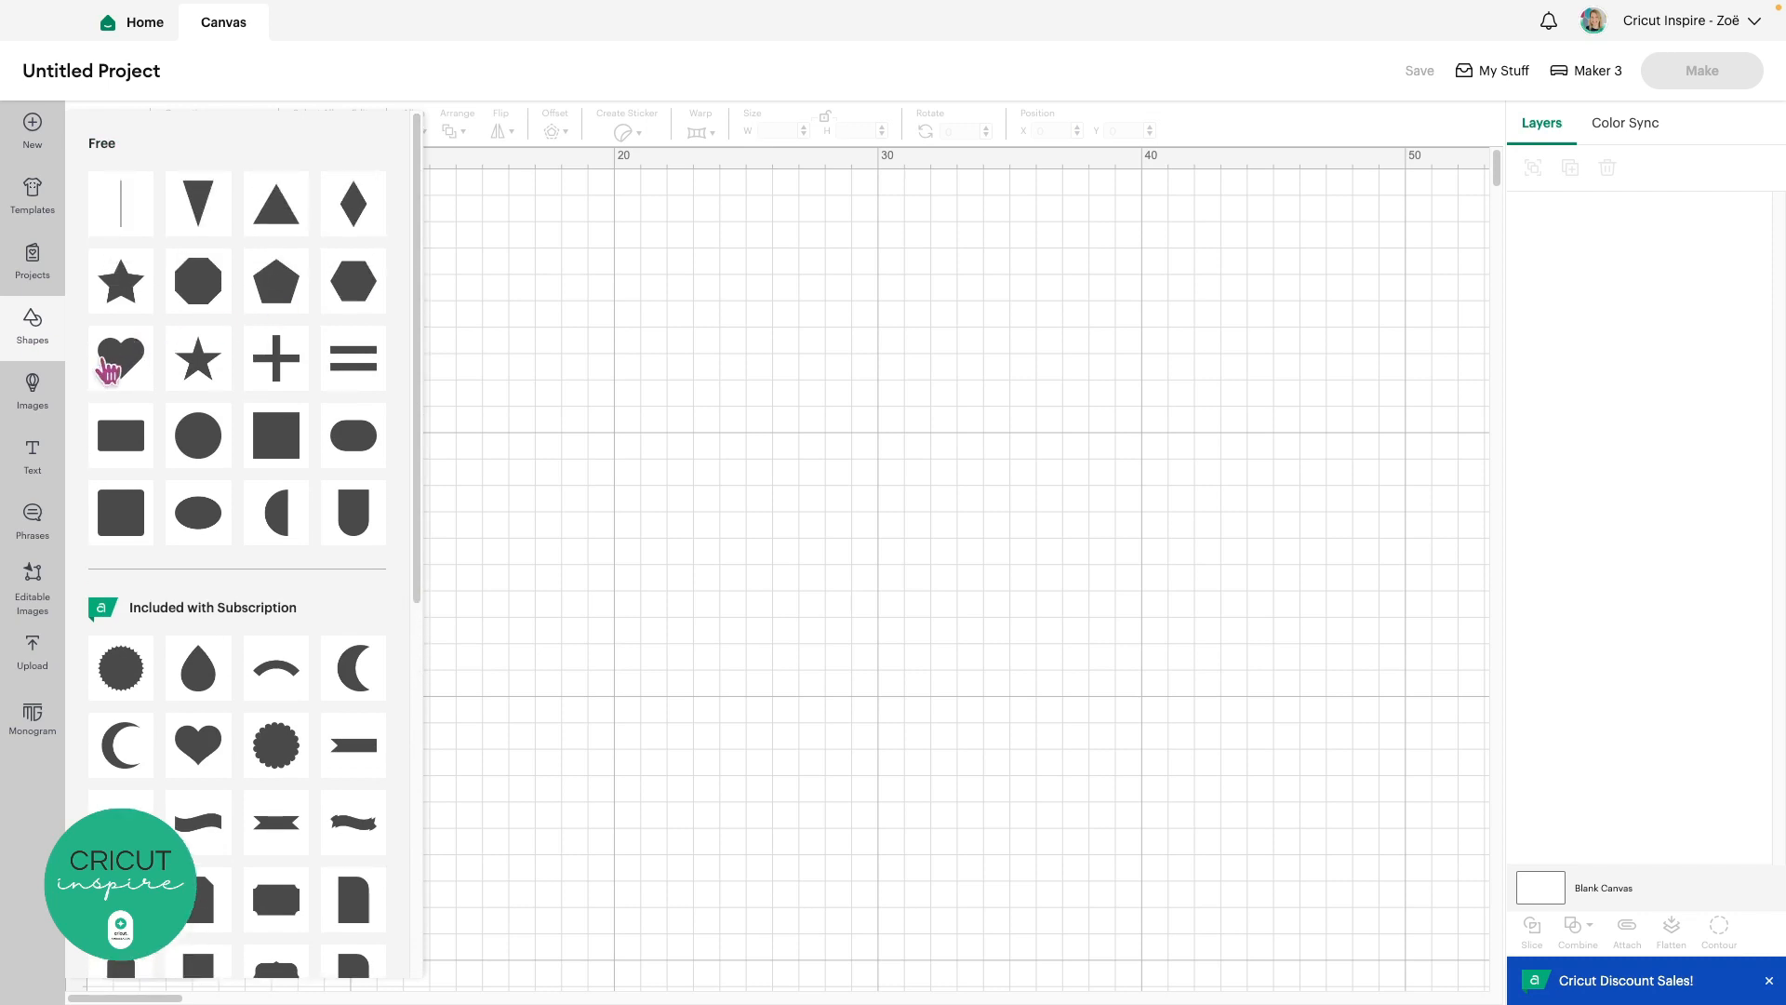
Add a 5.08 × 4.49 cm heart and nudge it into place near the top-left
left_click(126, 367)
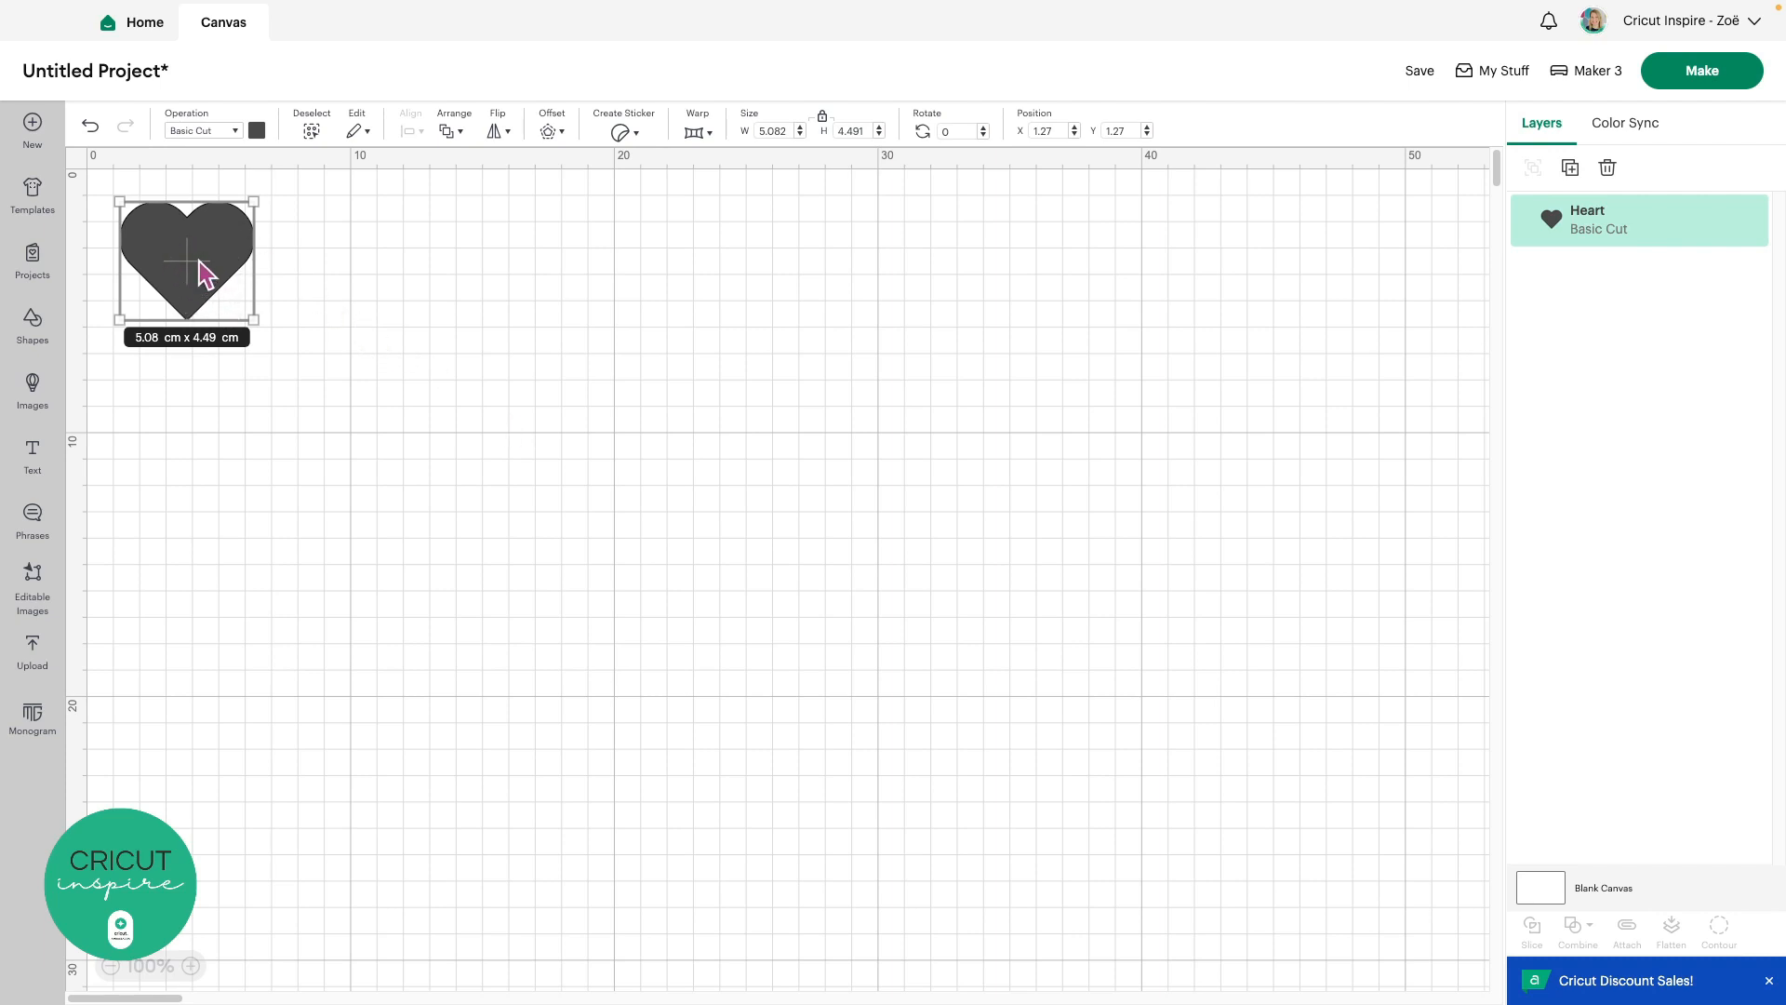
left_click_drag(203, 275, 349, 267)
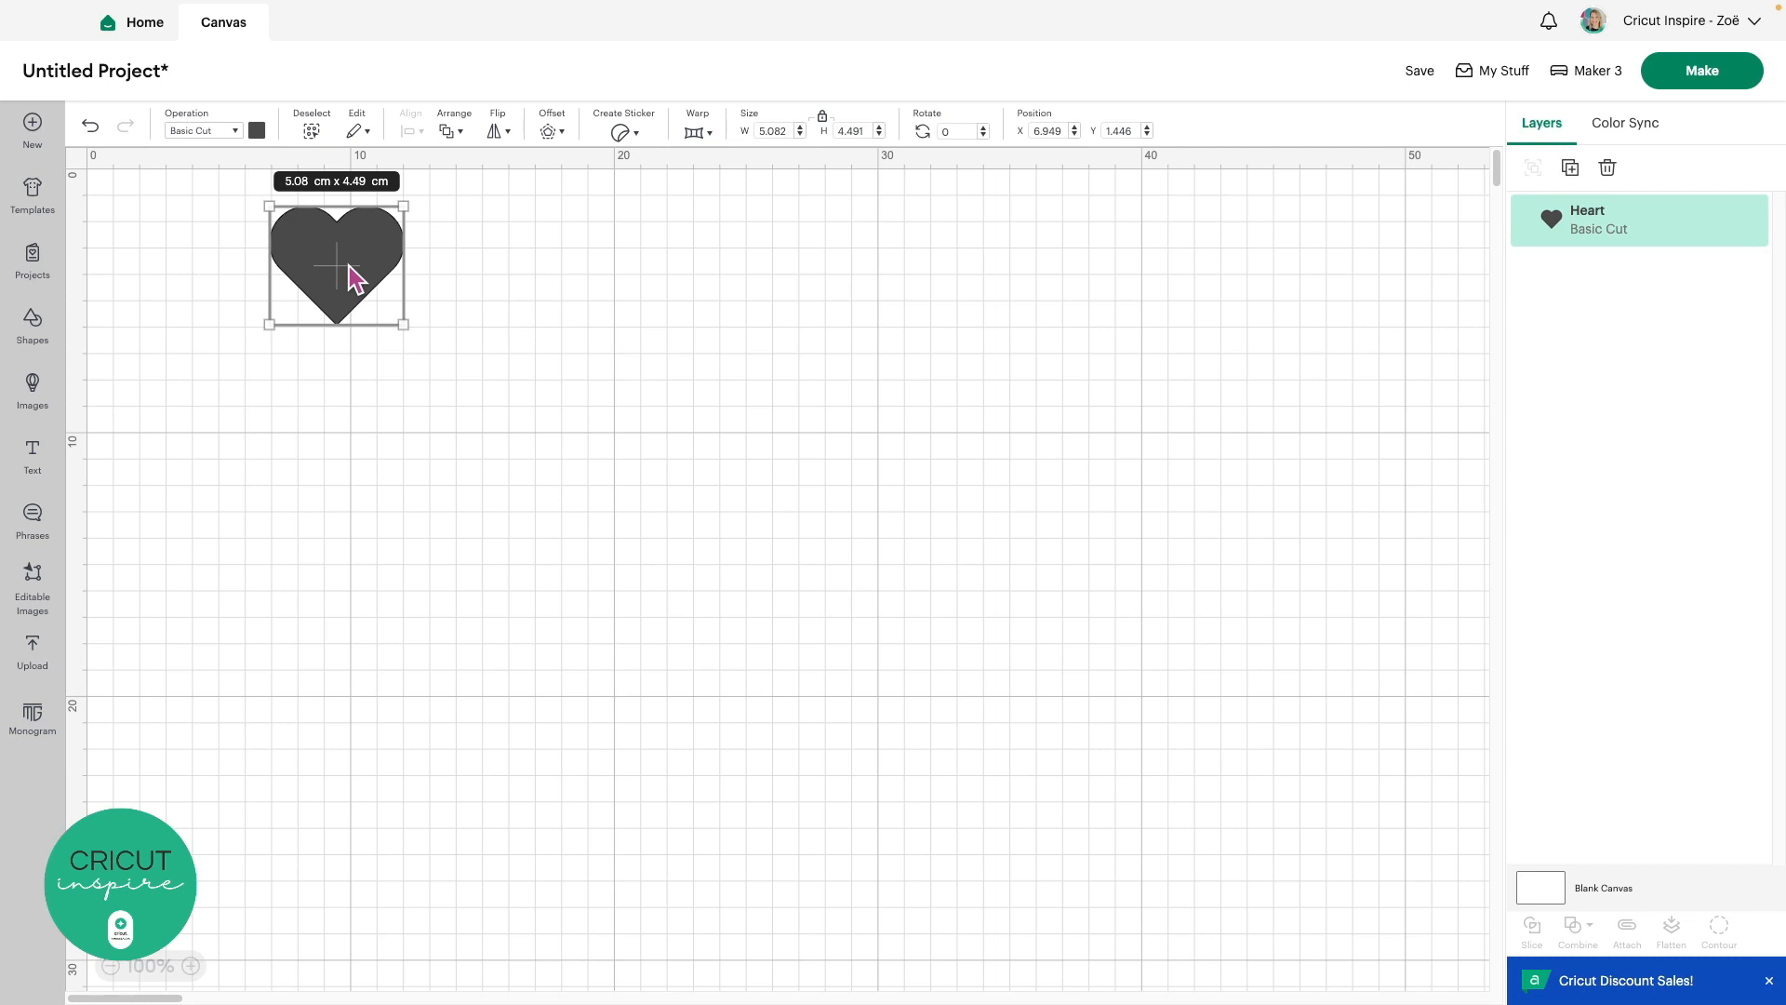
key("Left")
key("Left")
key("Left")
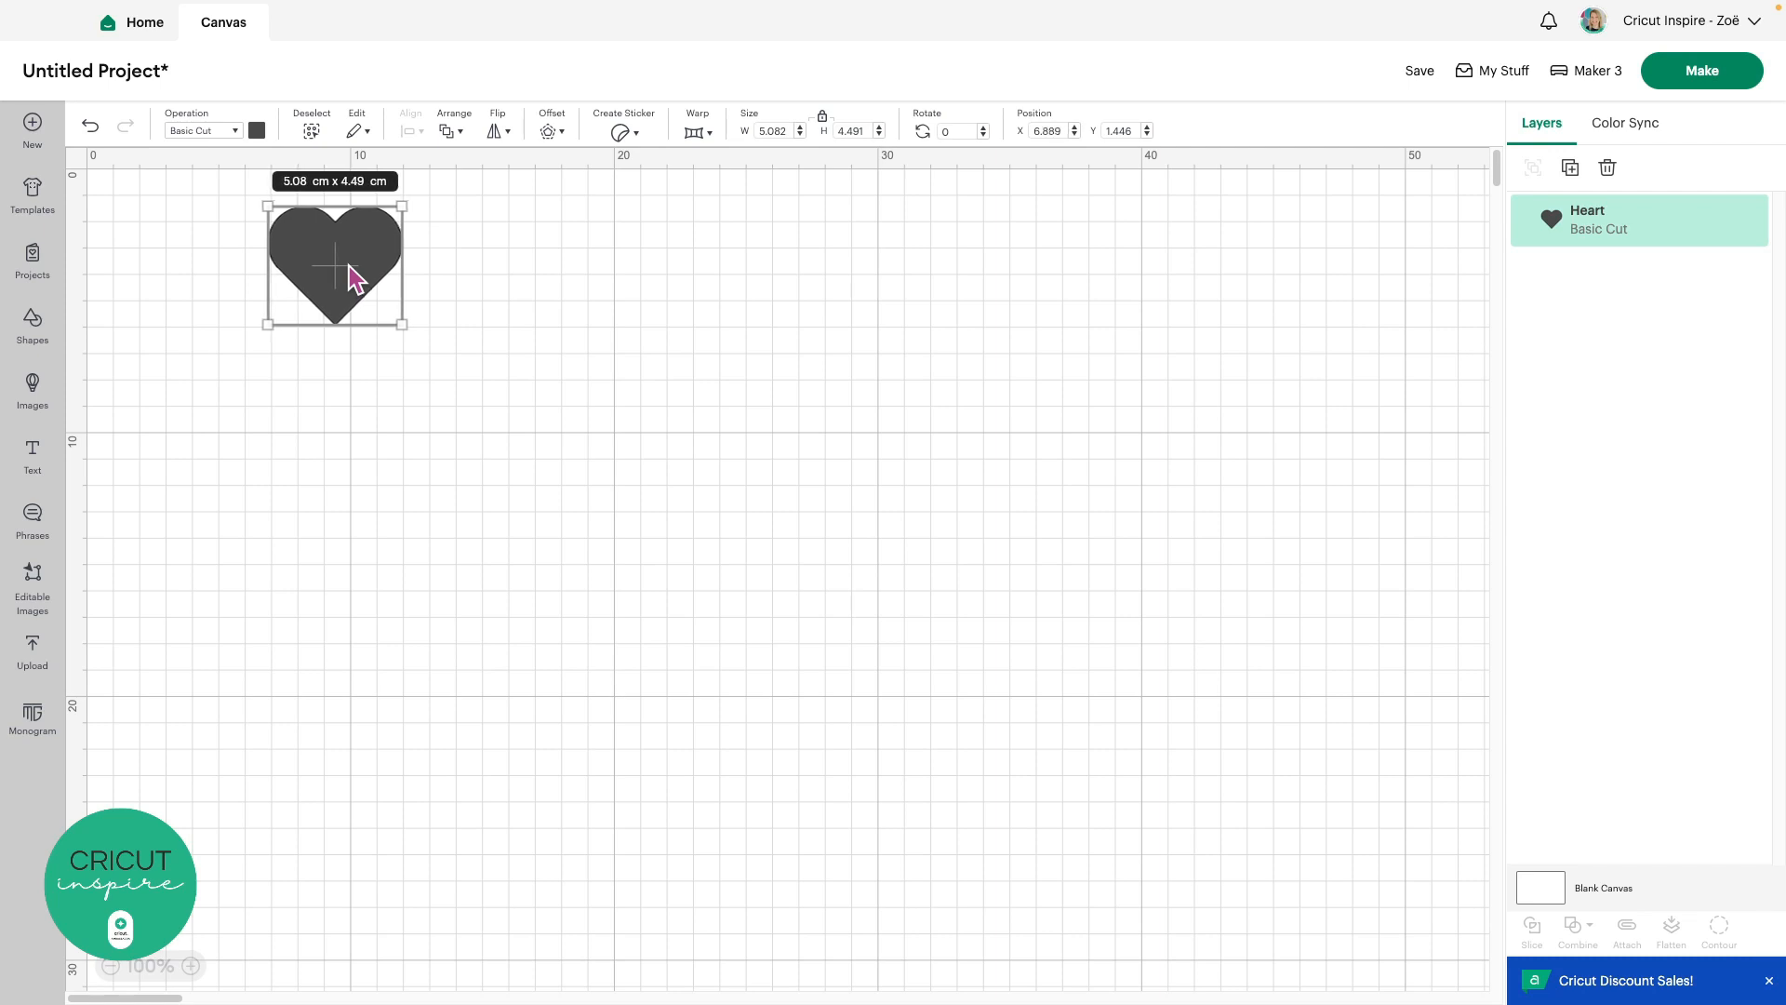
key("Left")
key("Left")
key("Left")
key("Left")
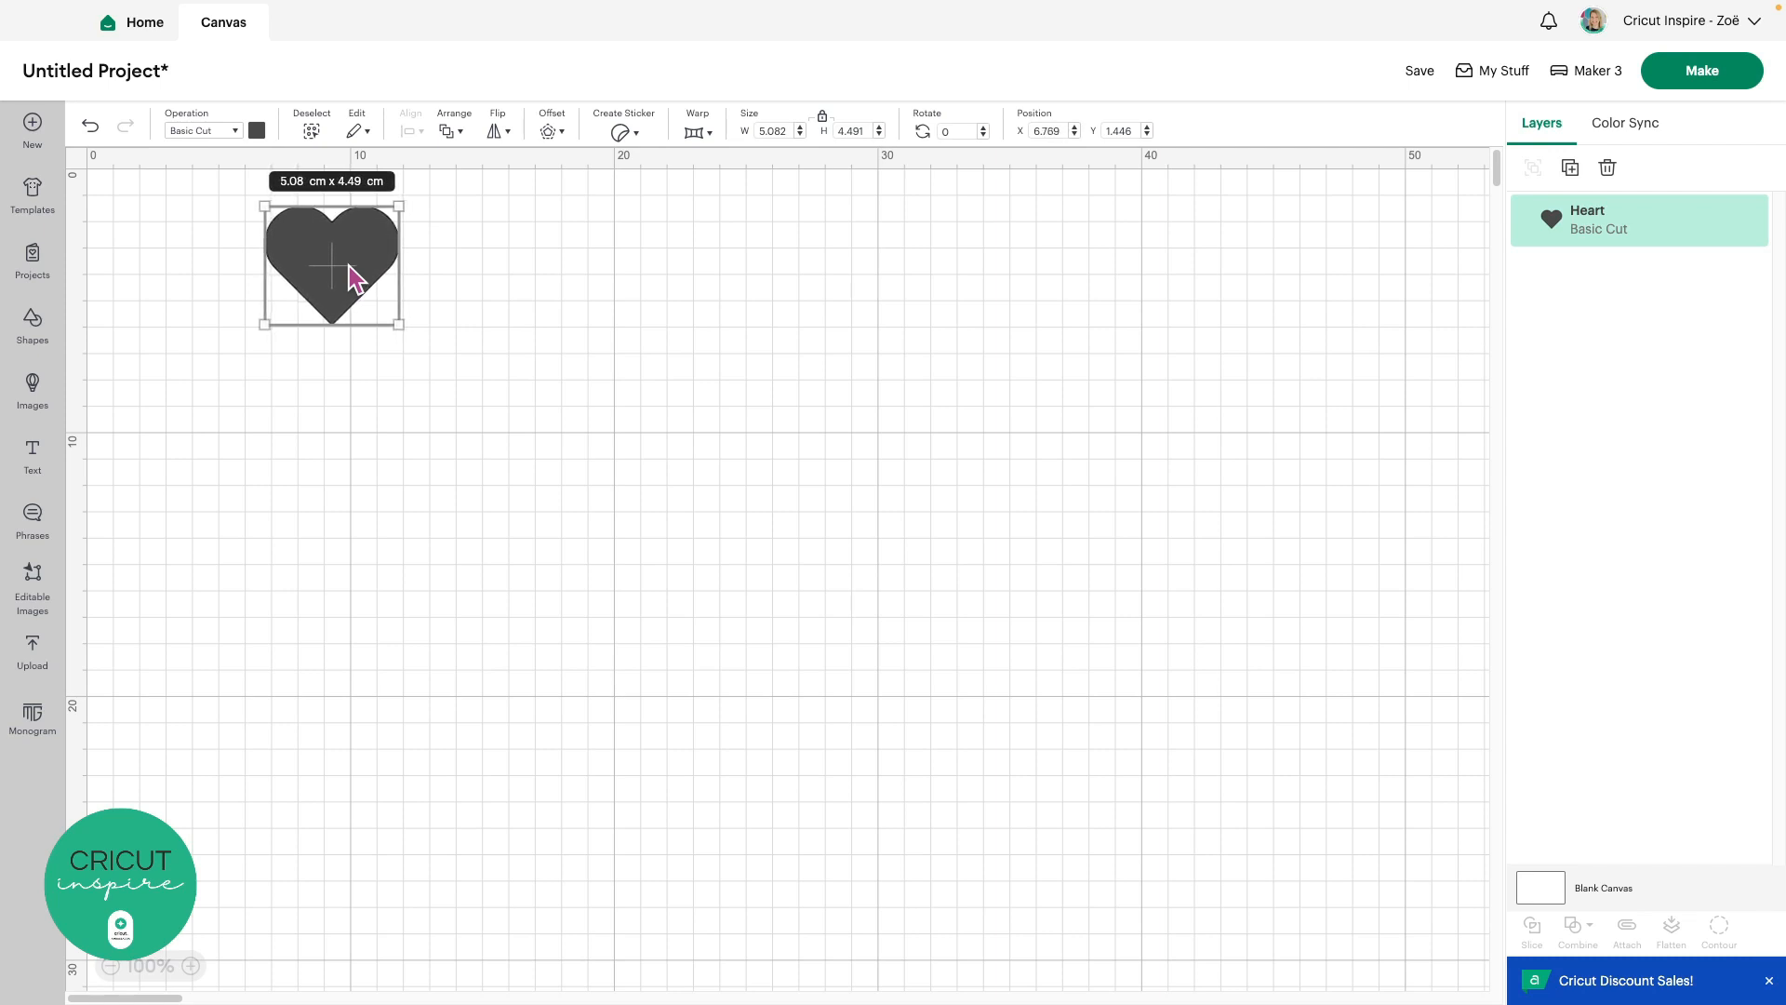
key("Left")
key("Down")
key("Down")
key("Down")
key("Down")
key("Down")
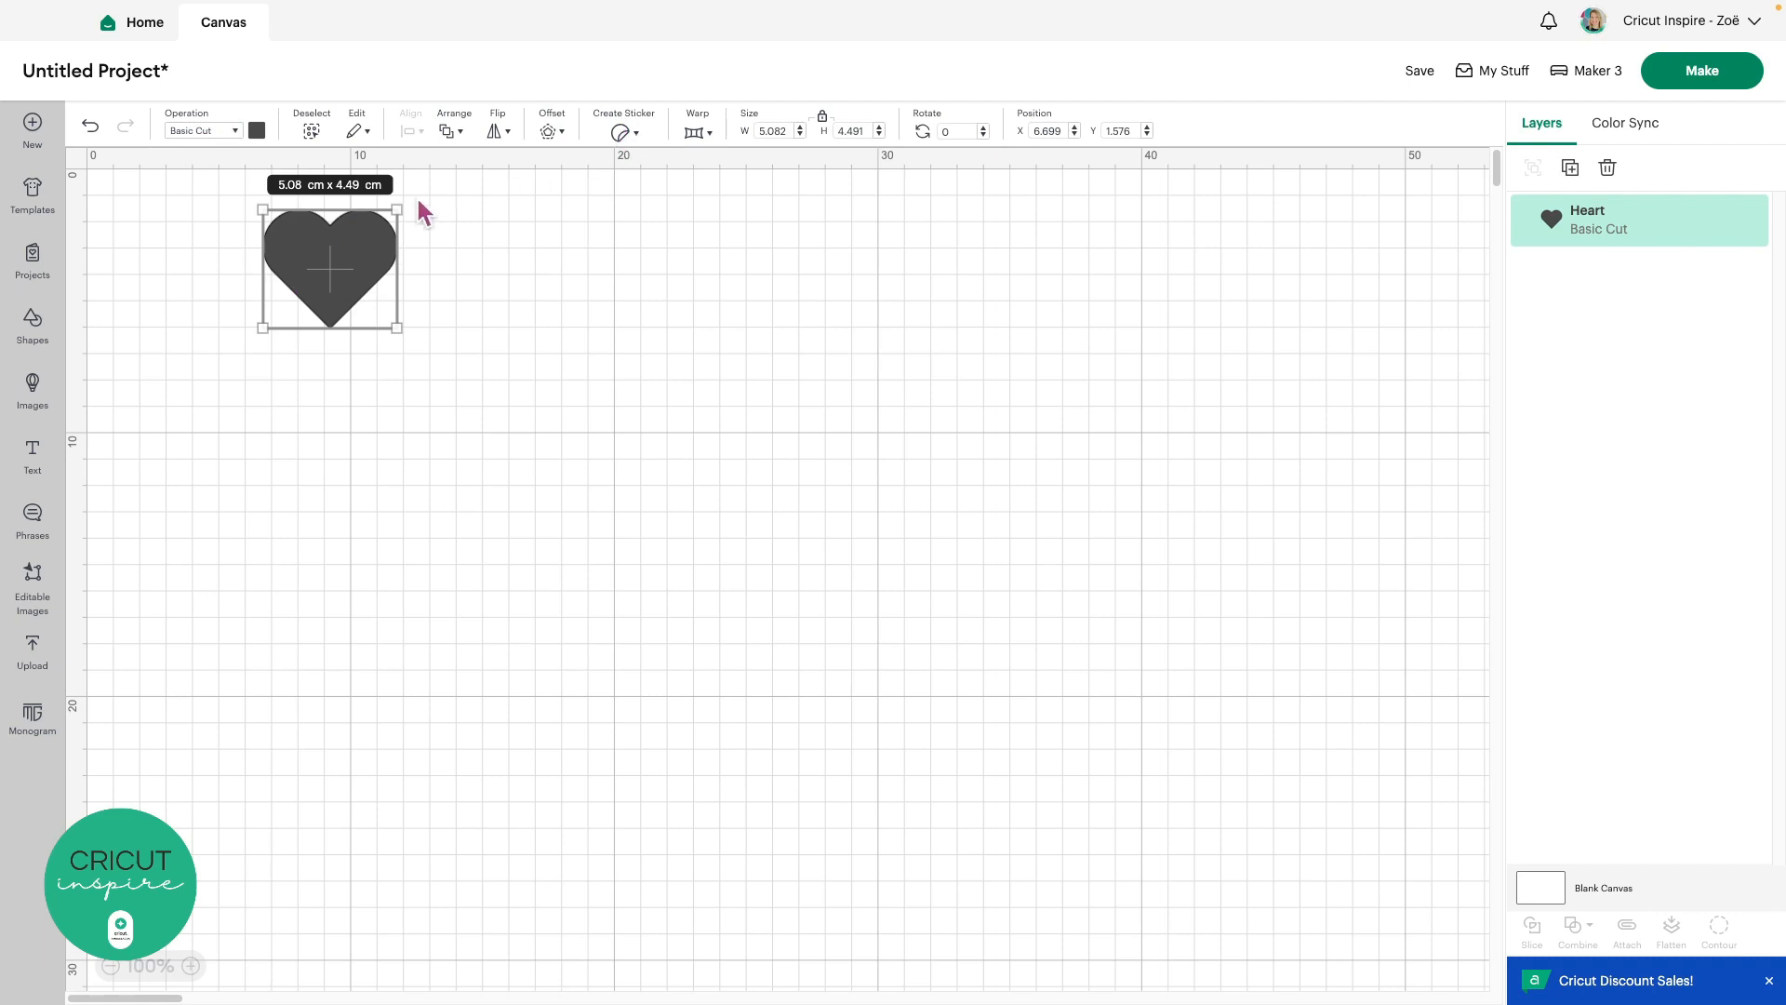
left_click(239, 136)
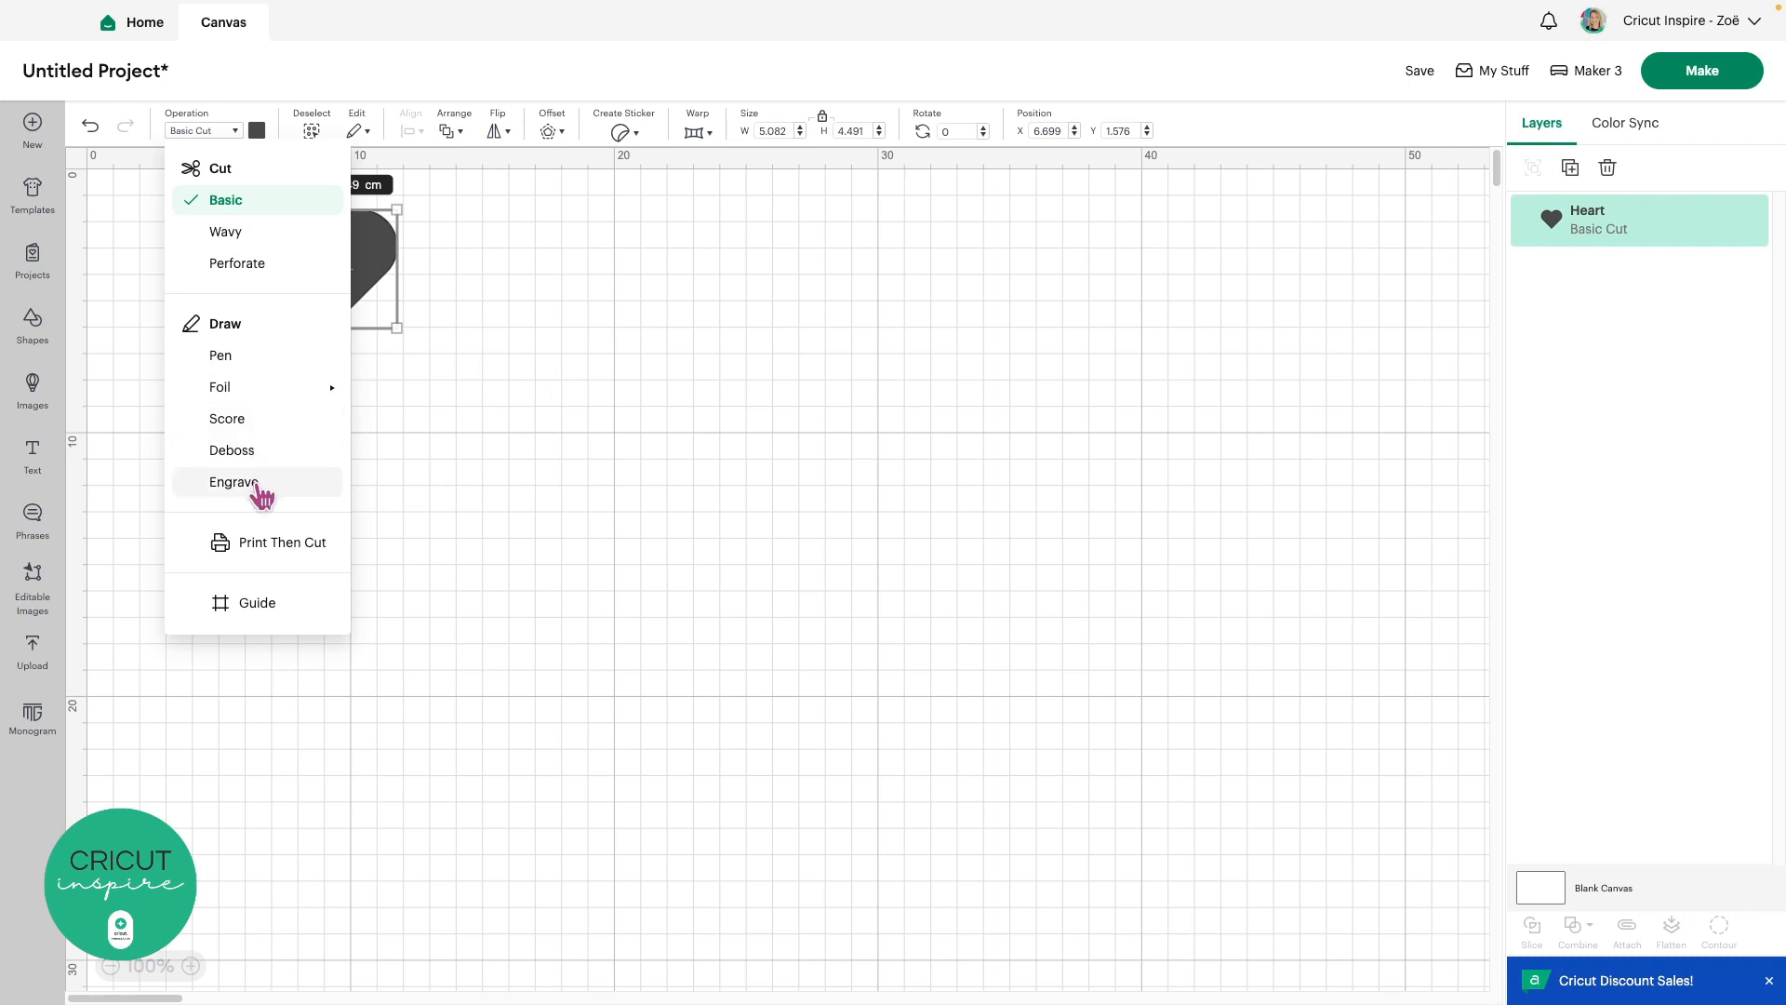
left_click(247, 207)
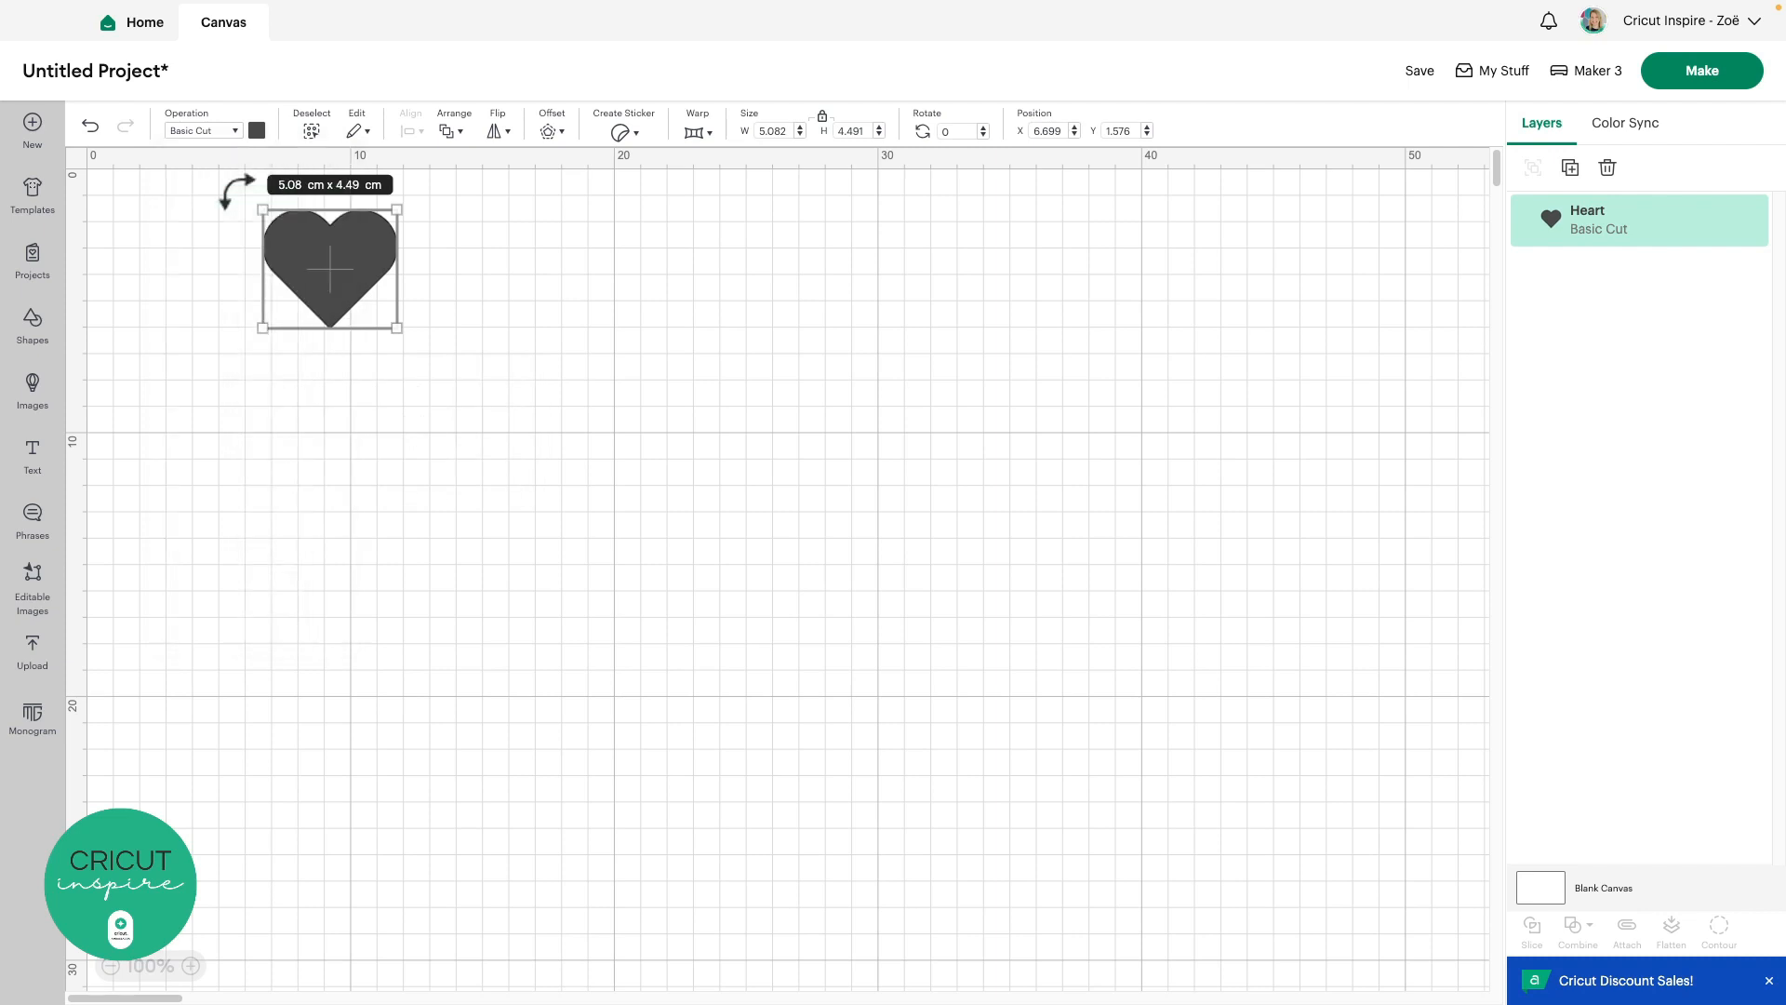
Recolour the heart purple from Material colors, then deselect and reselect it
left_click(257, 131)
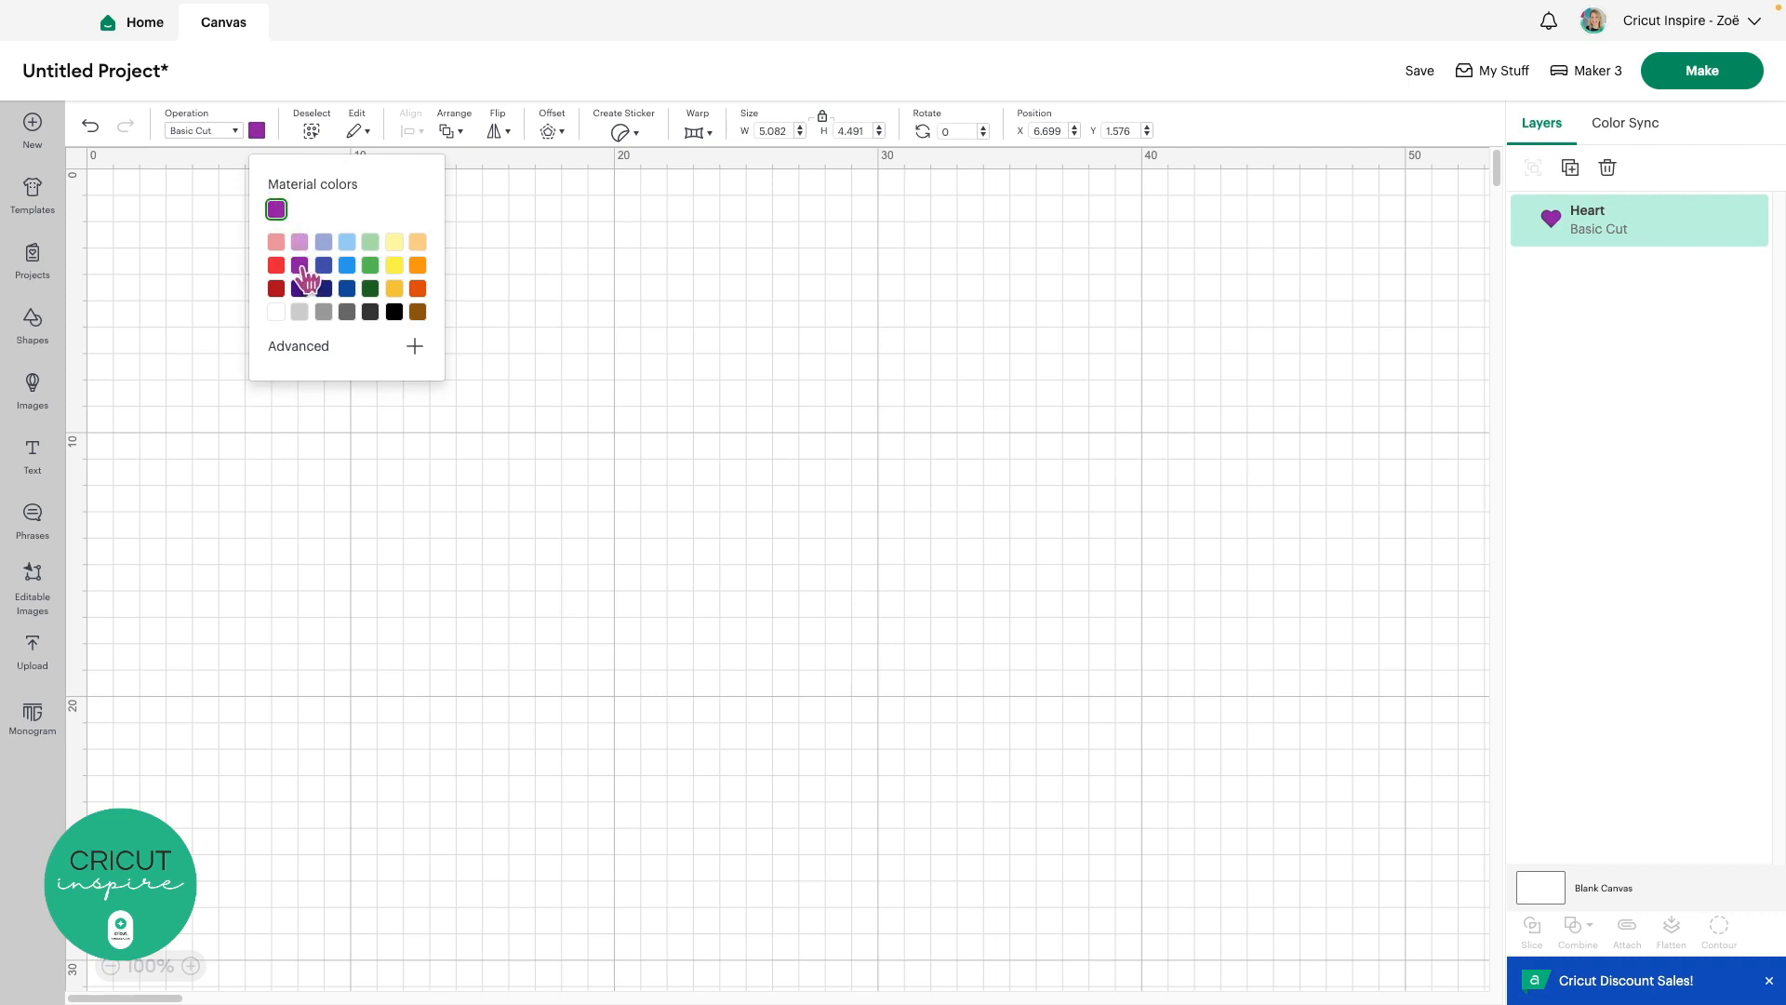
left_click(508, 288)
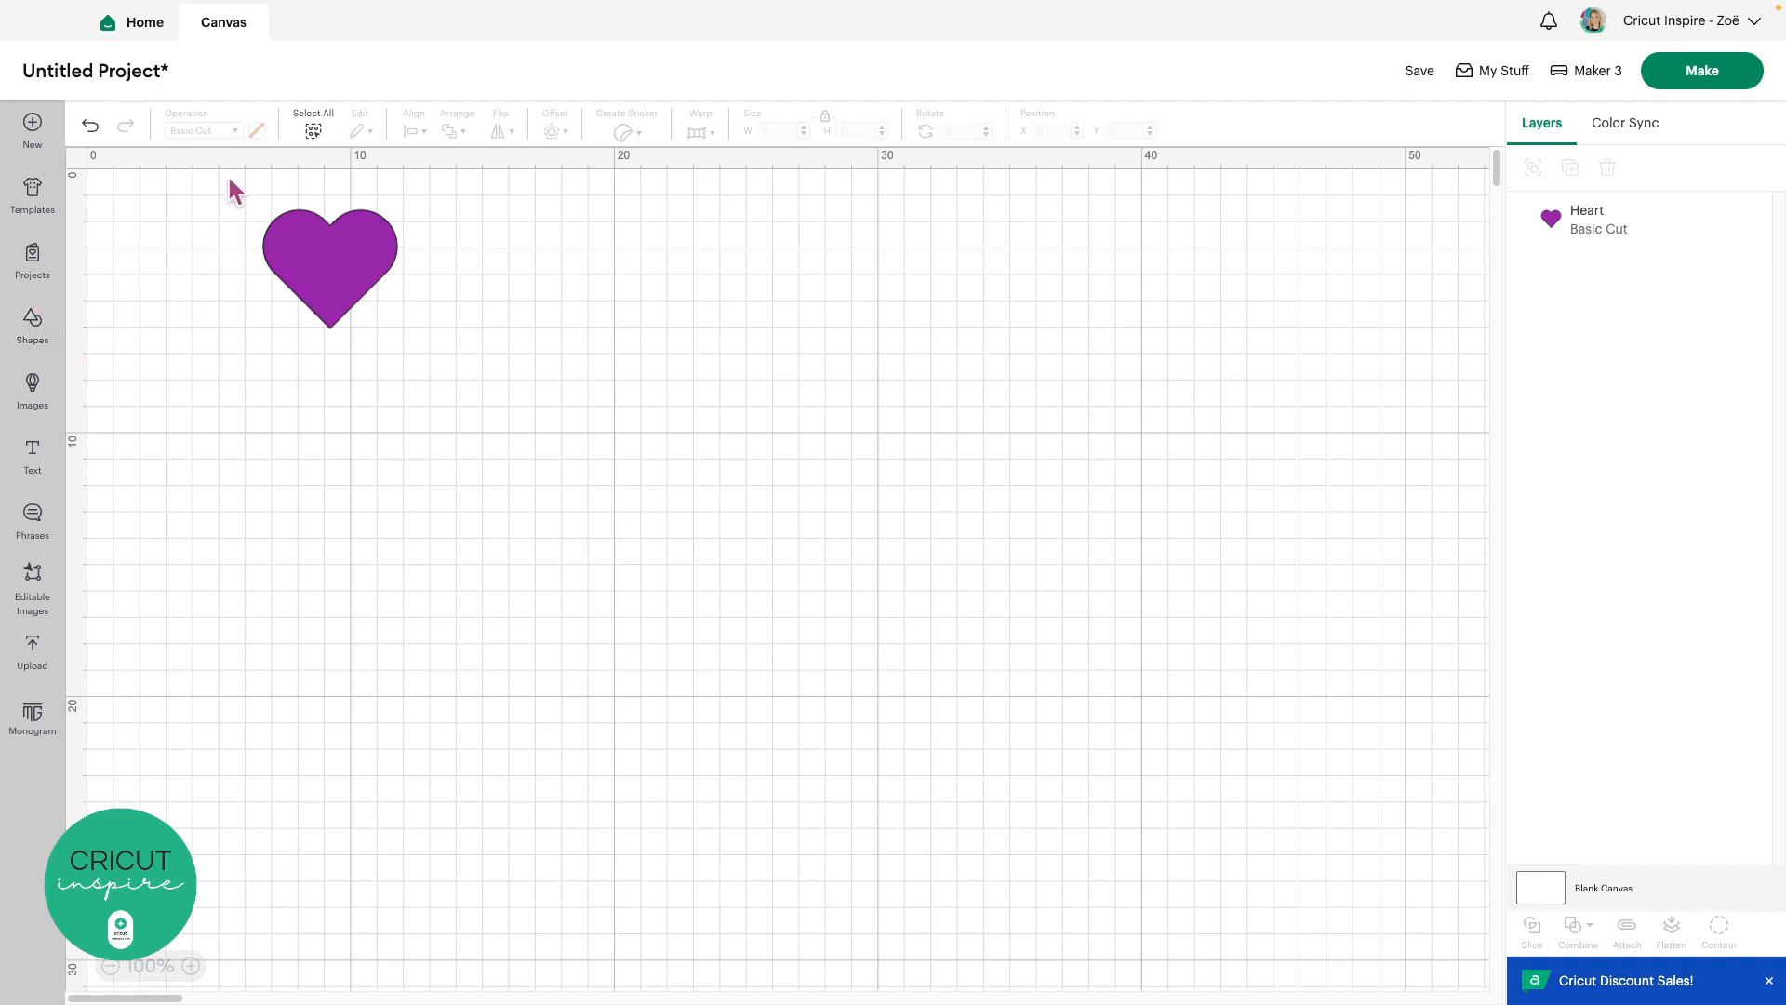
left_click(315, 243)
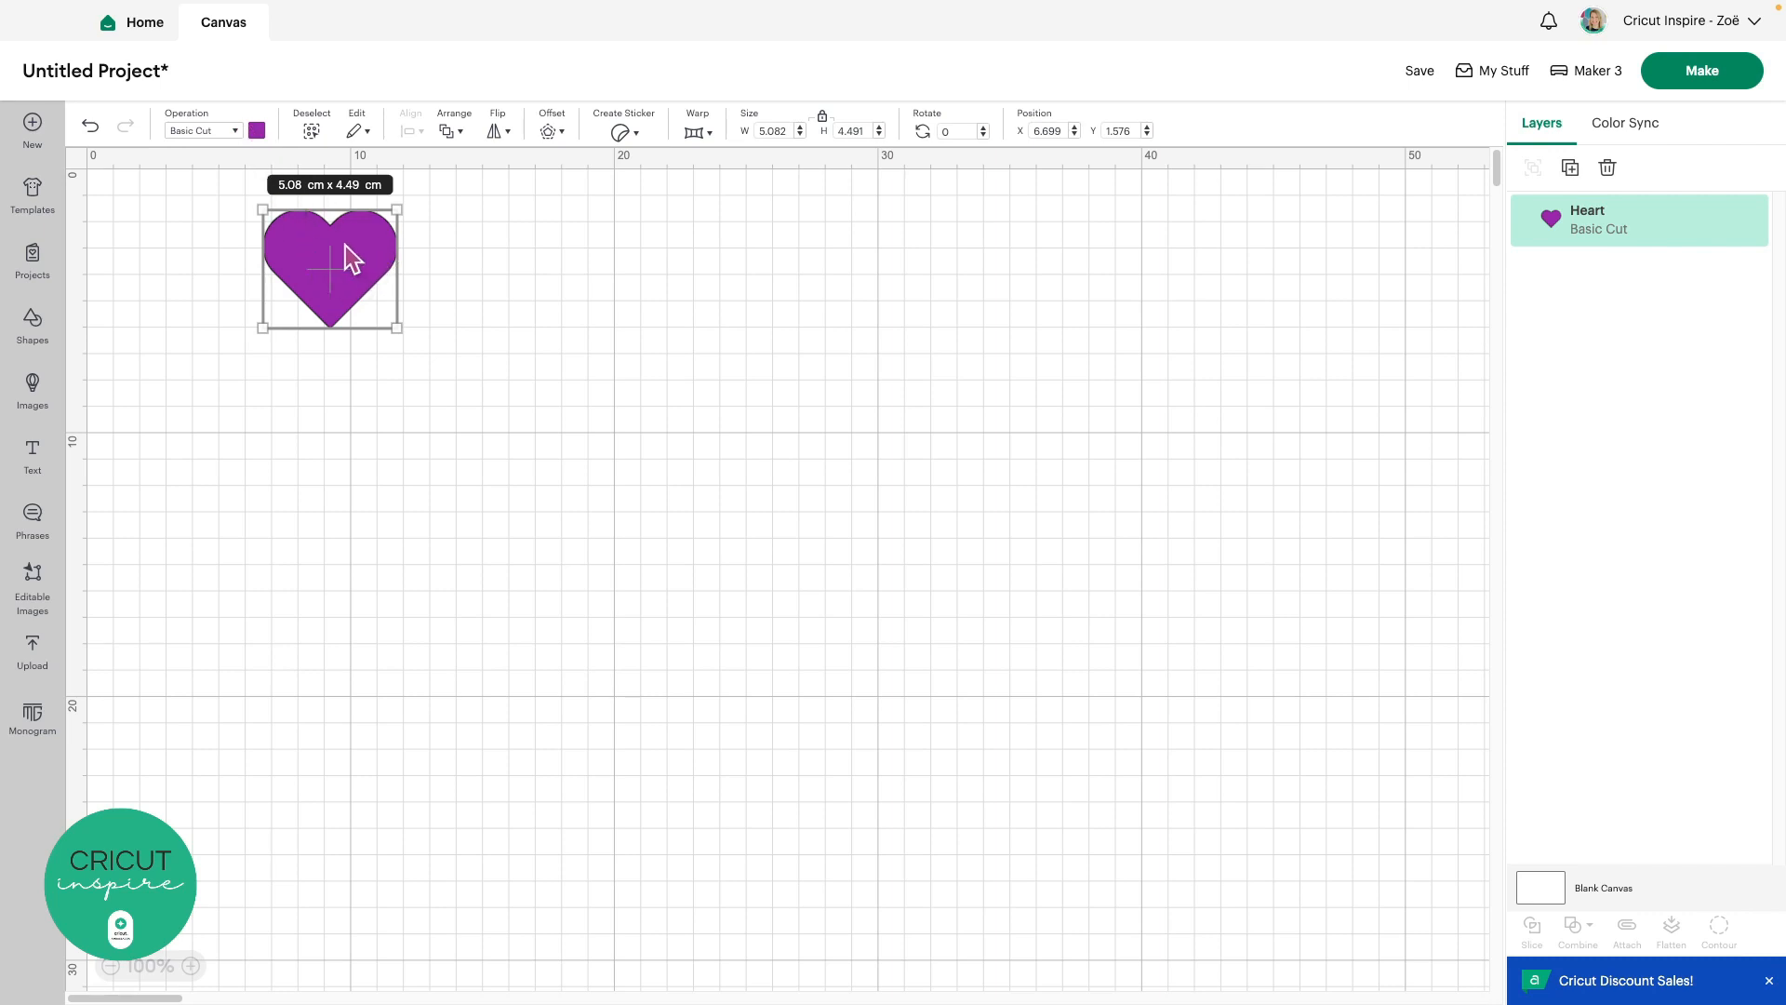
left_click(437, 279)
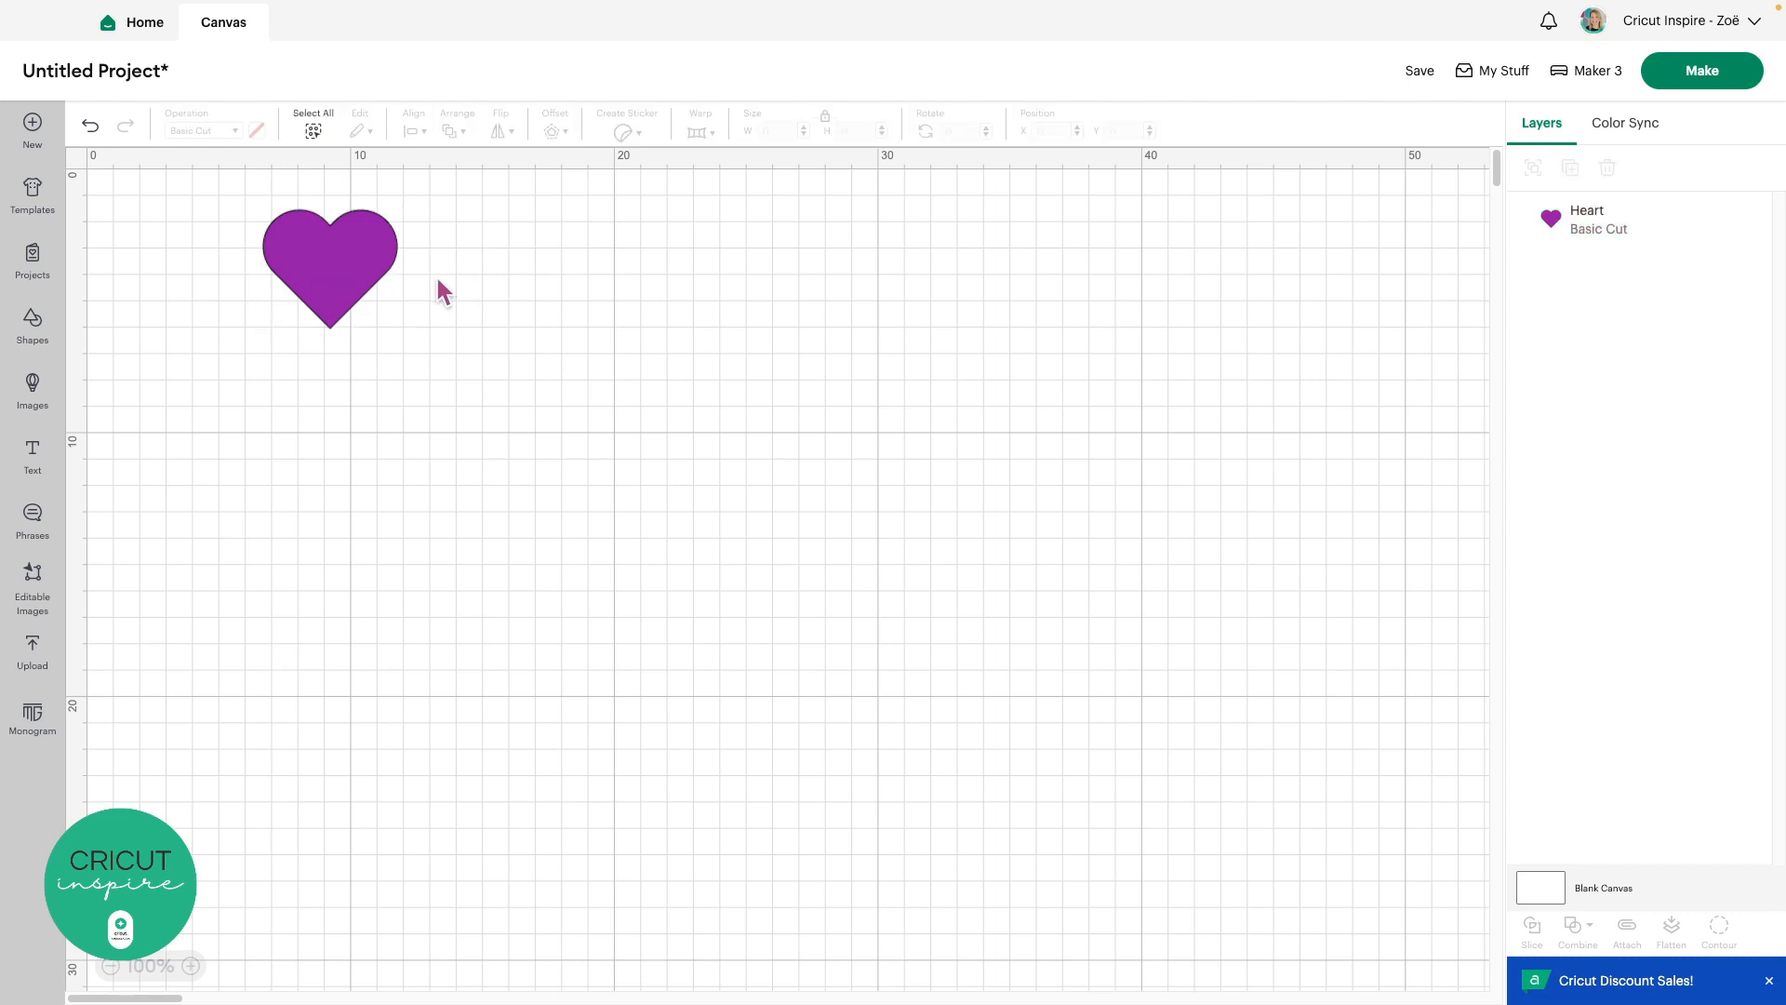
left_click(346, 265)
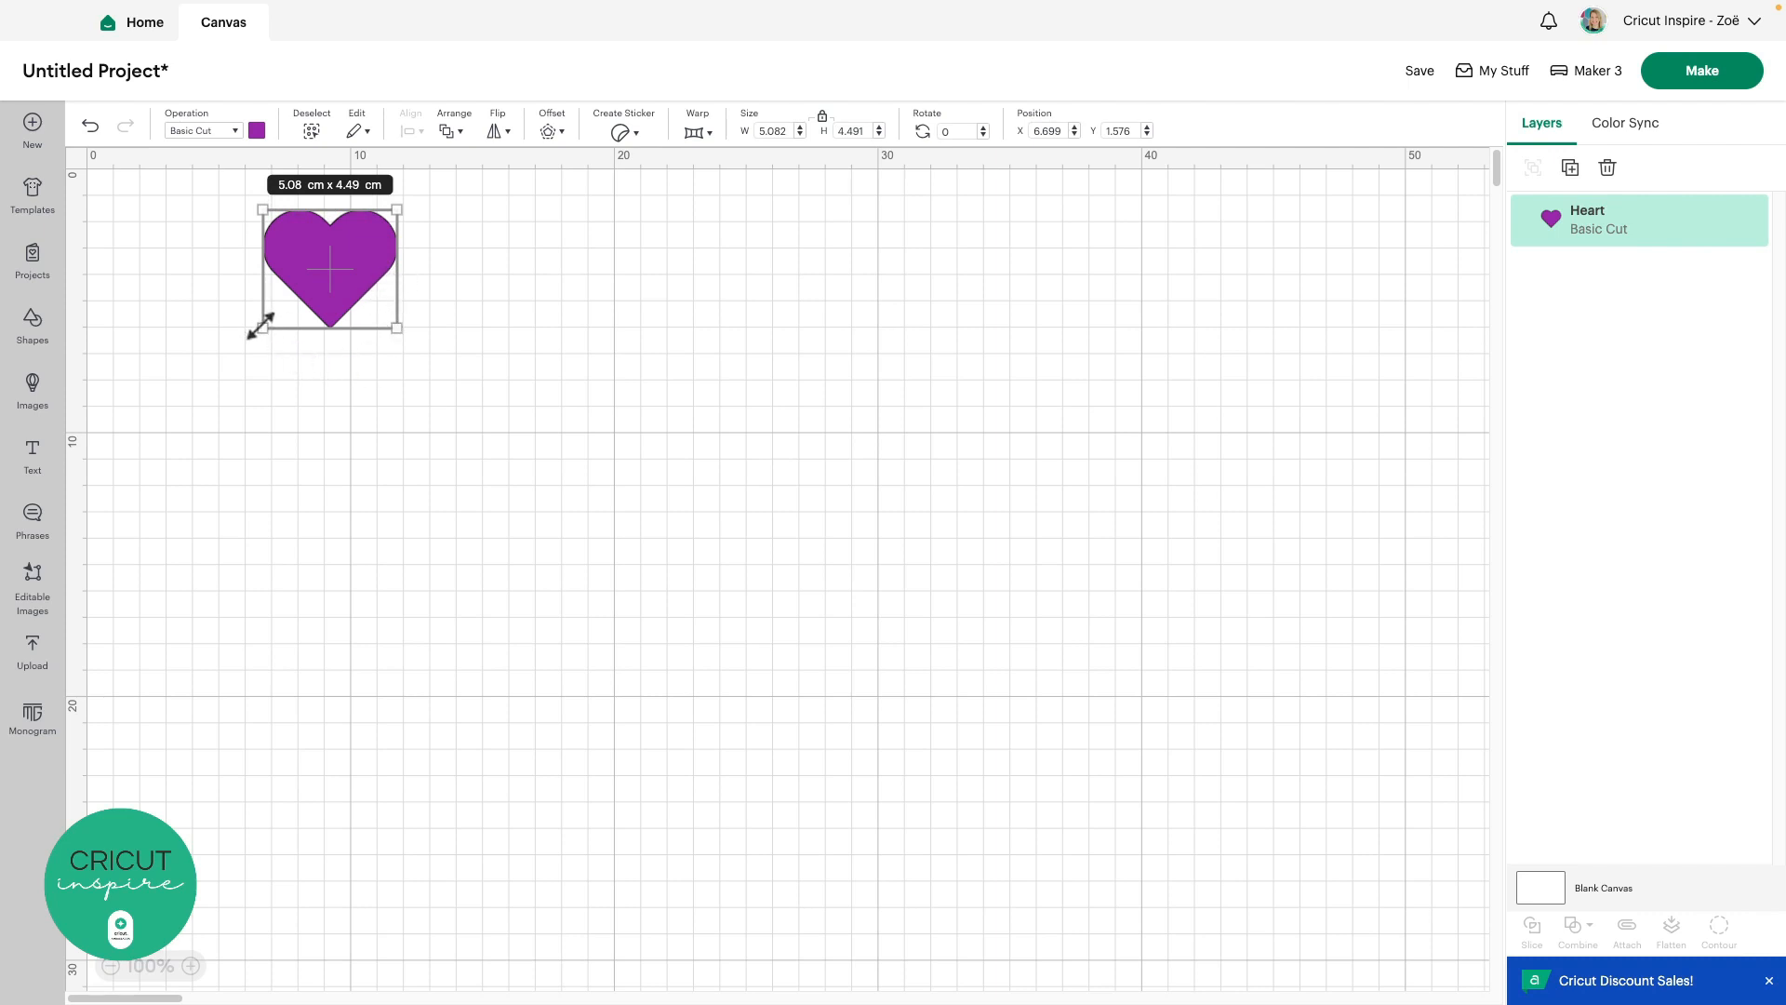
Enlarge the heart to 20.81 × 18.39 cm and move it to X 15.242, Y 4.187
left_click_drag(261, 325, 166, 458)
left_click_drag(265, 333, 746, 404)
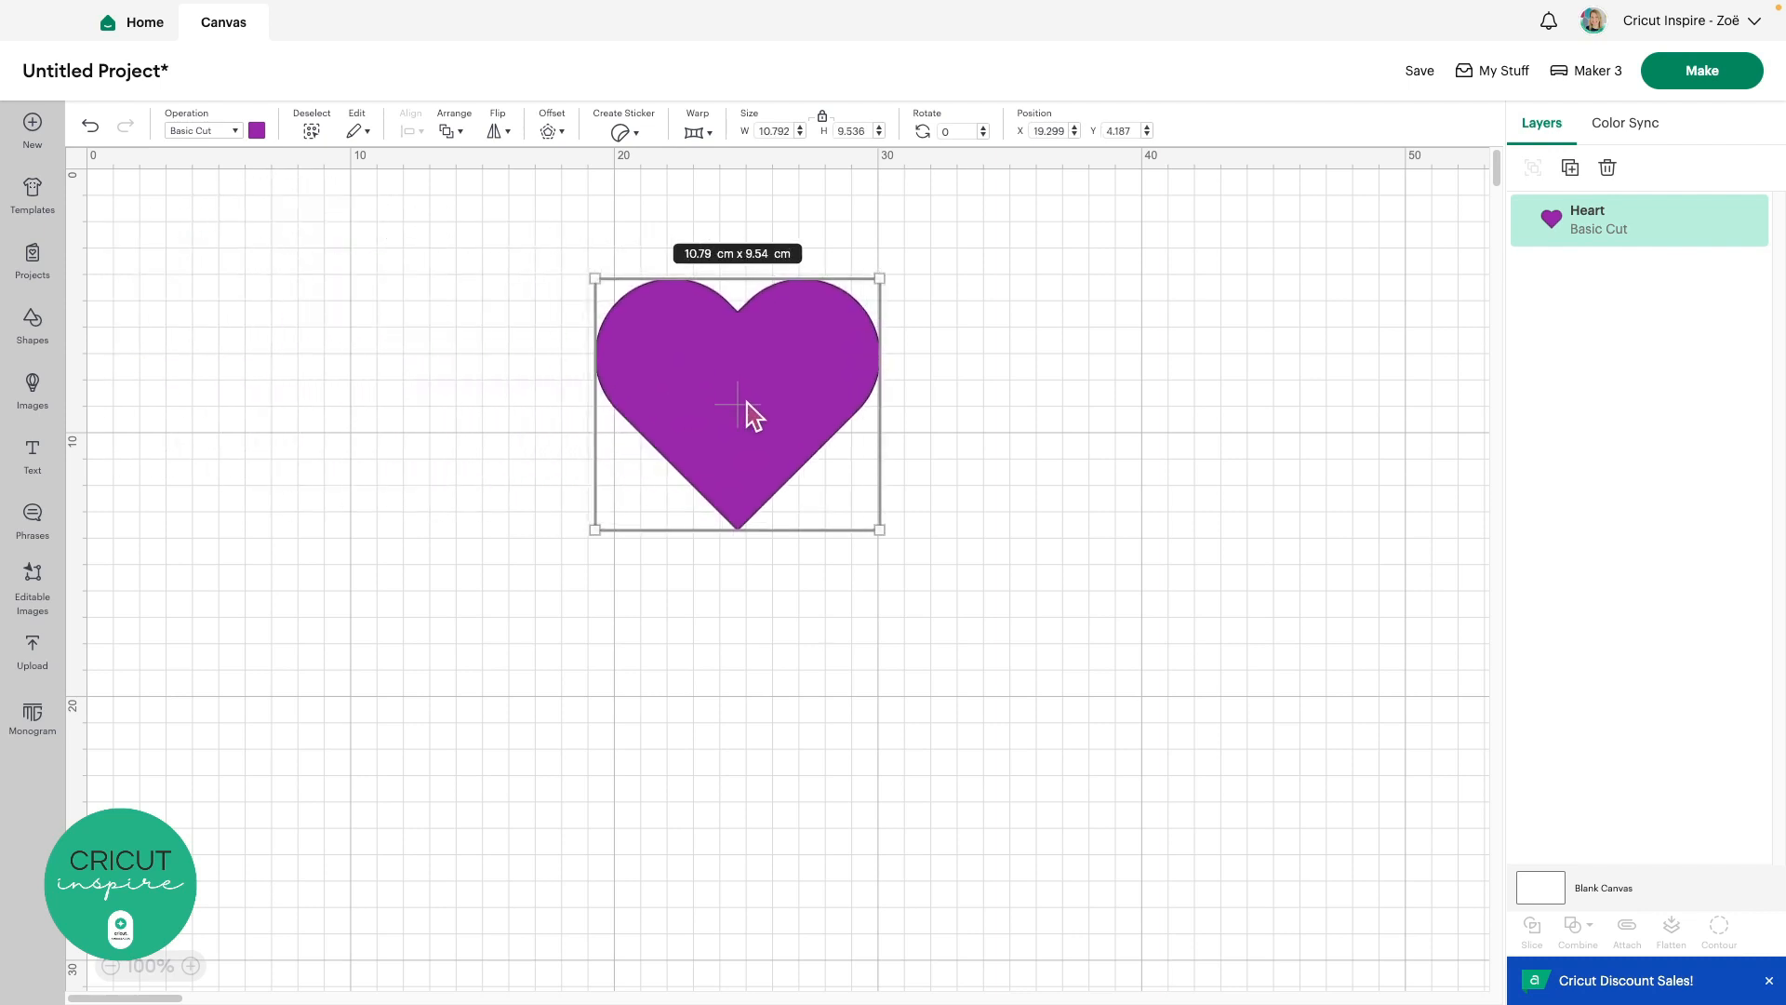
left_click_drag(877, 523, 1125, 753)
left_click_drag(908, 571, 802, 571)
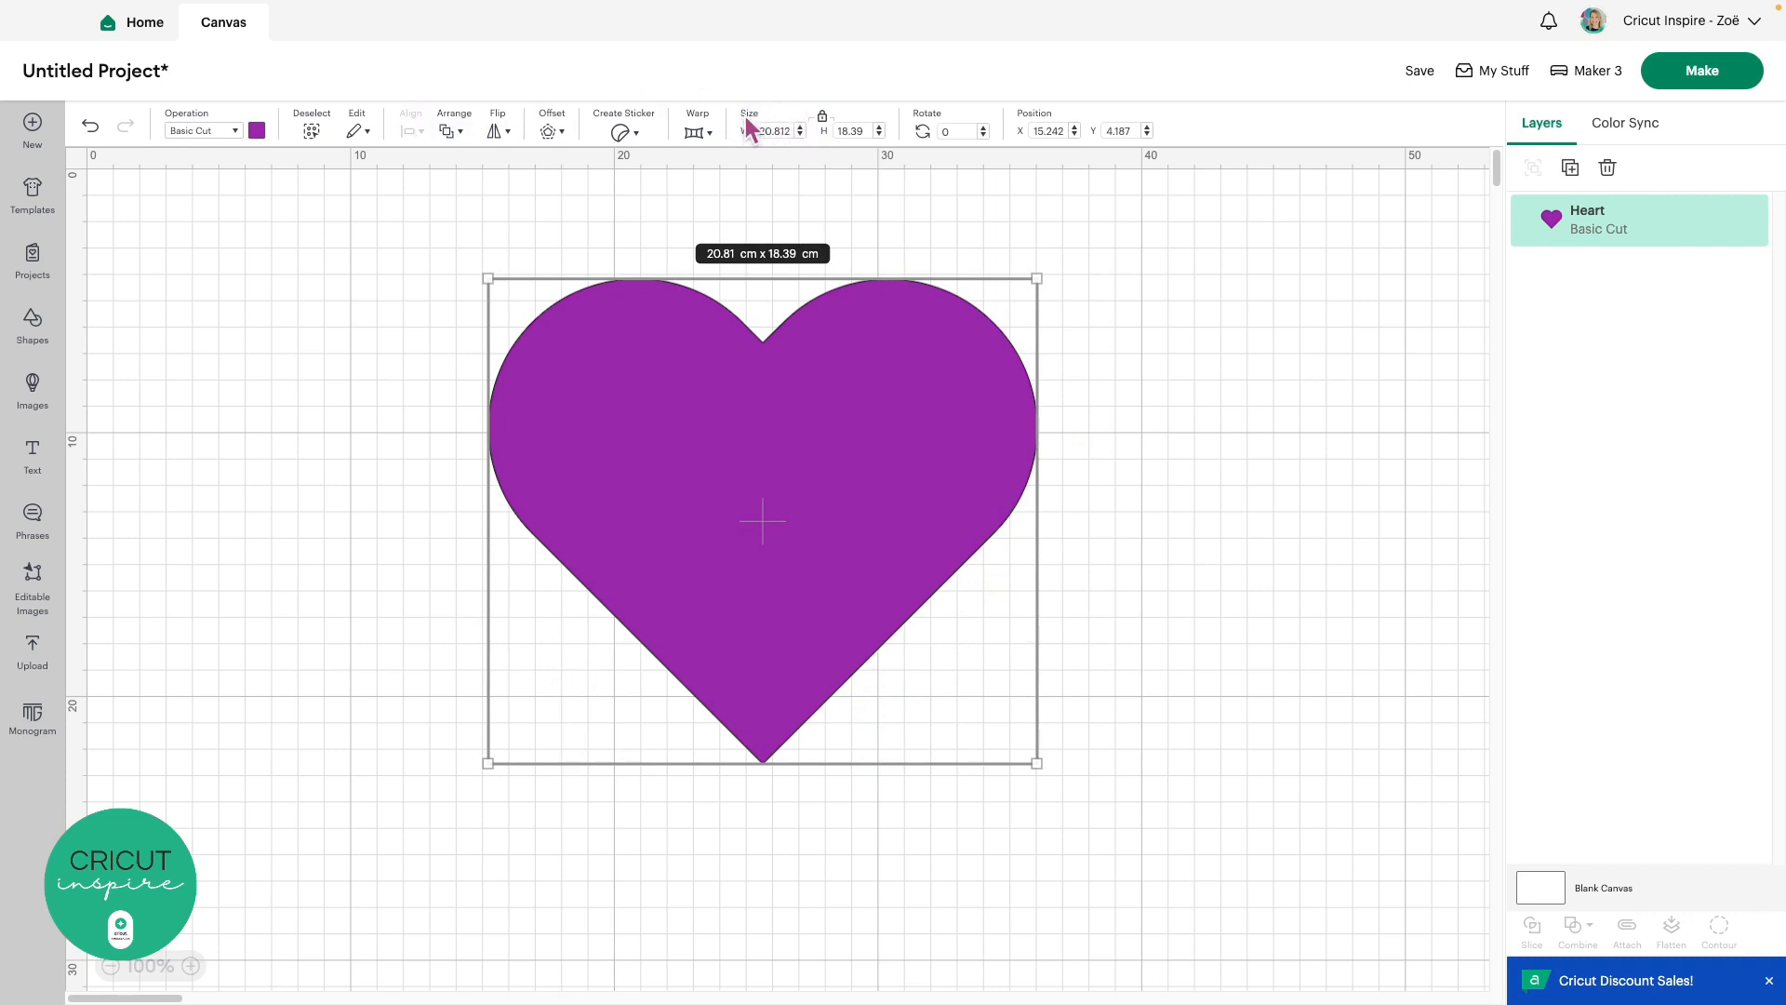
Unlock proportions and size the purple heart to W 15 cm and H 10 cm
left_click(781, 130)
type("15")
key("Return")
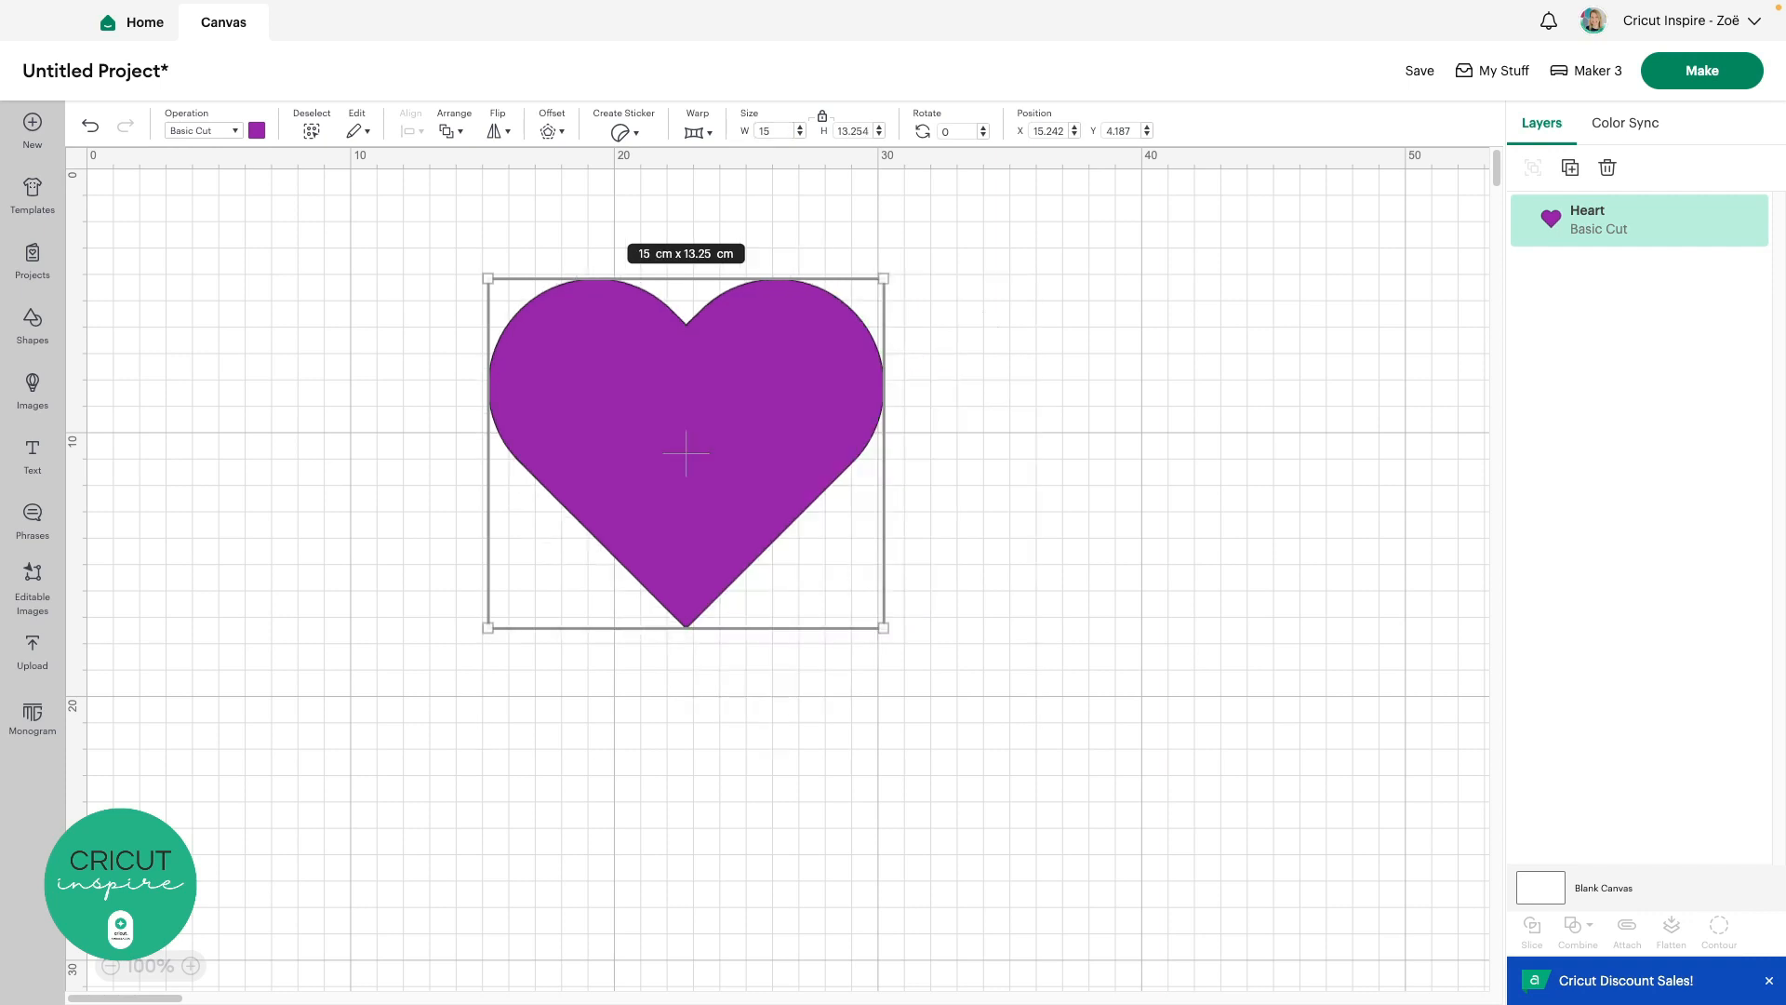
left_click(822, 117)
double_click(855, 130)
type("10")
key("Return")
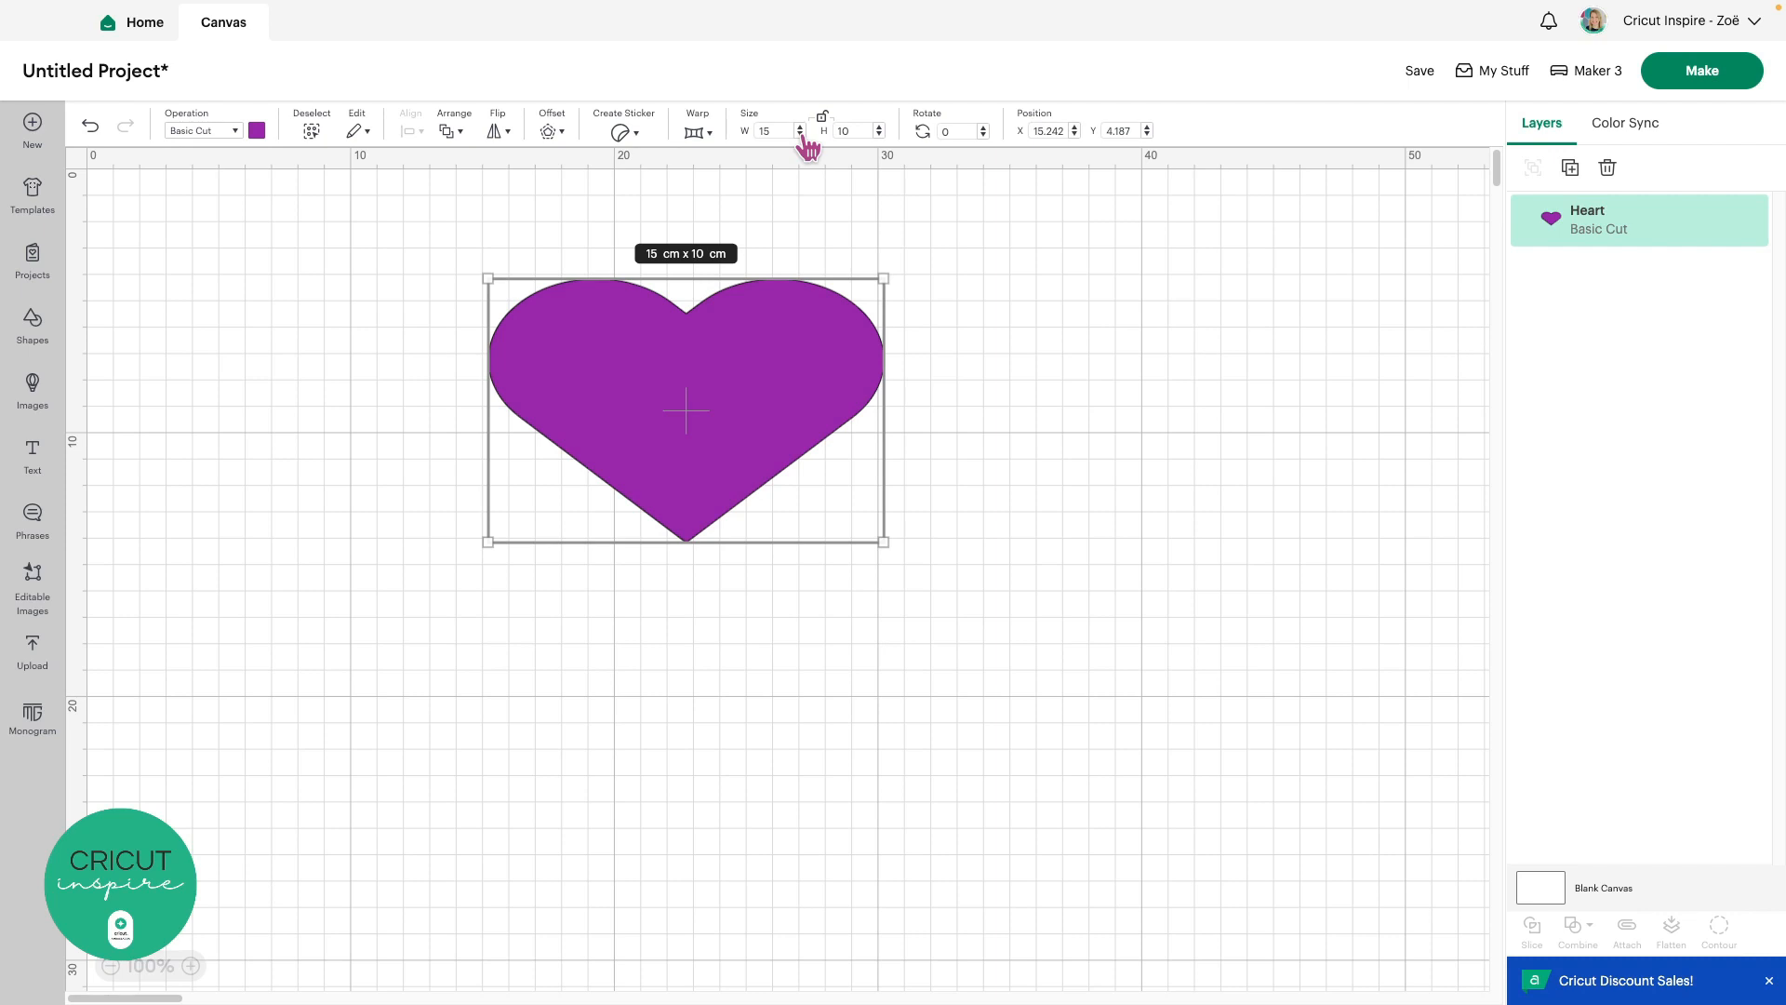
Undo, then redo the heart's resize to restore 20.81 × 18.39 cm, and select the heart
left_click(90, 134)
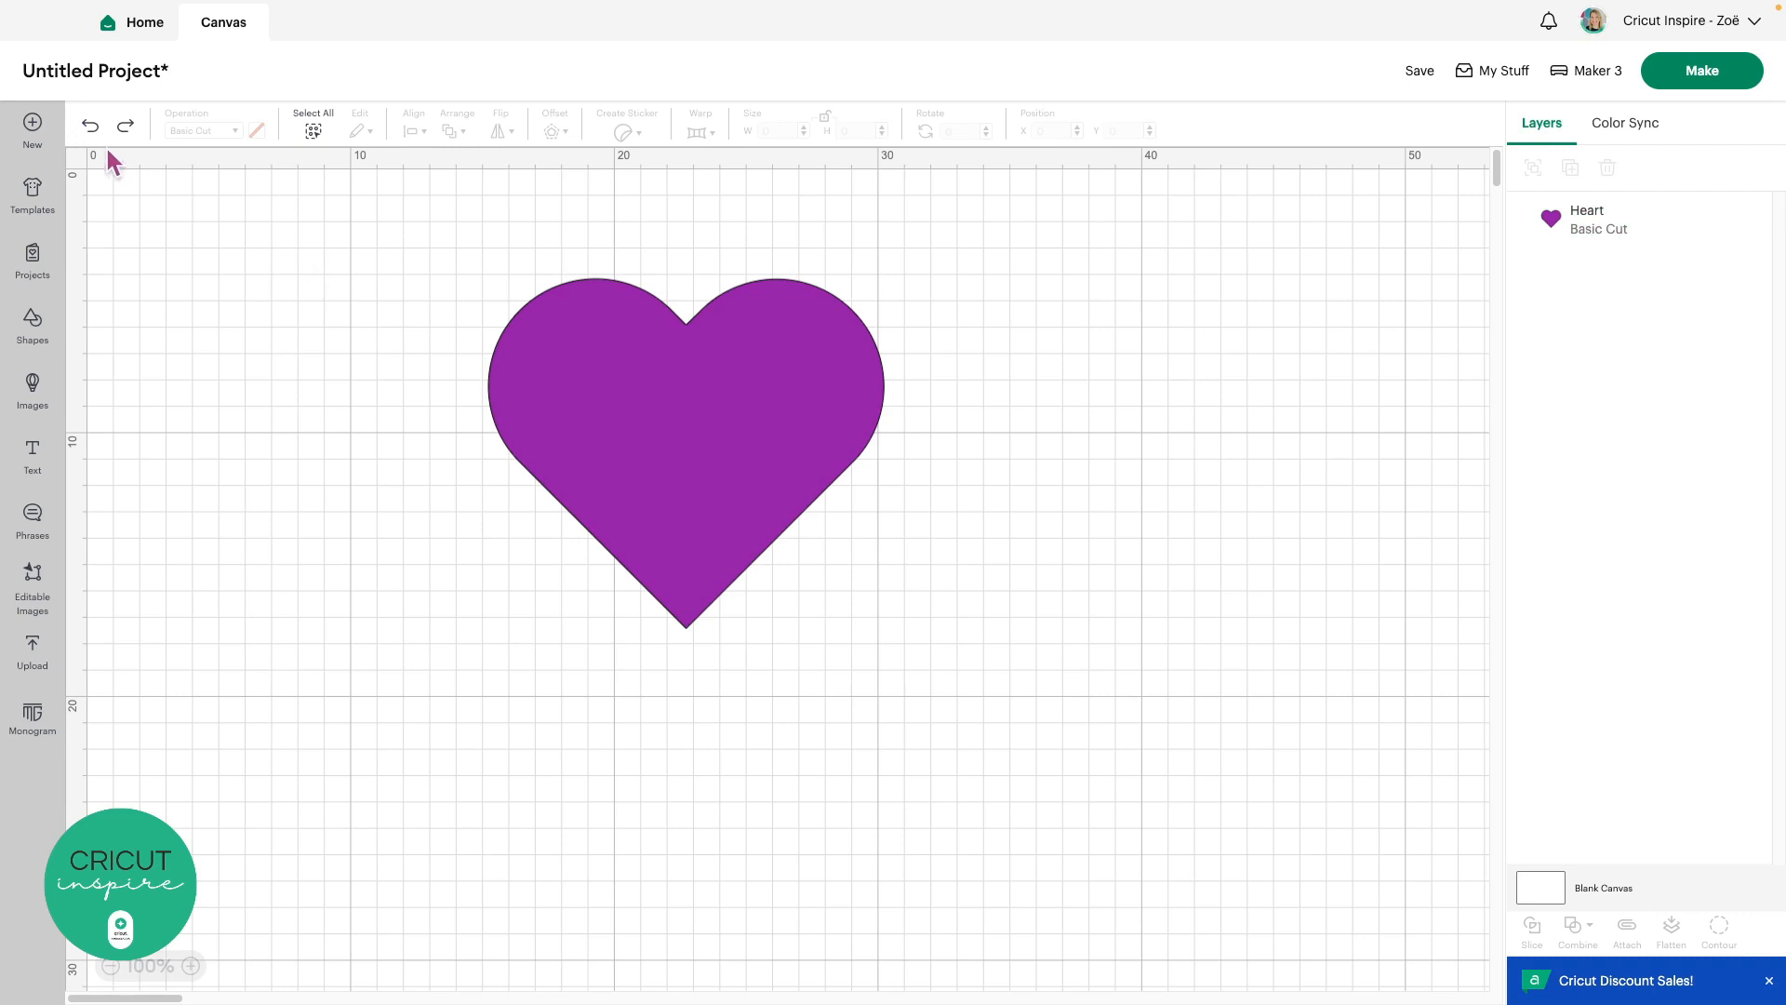
left_click(94, 135)
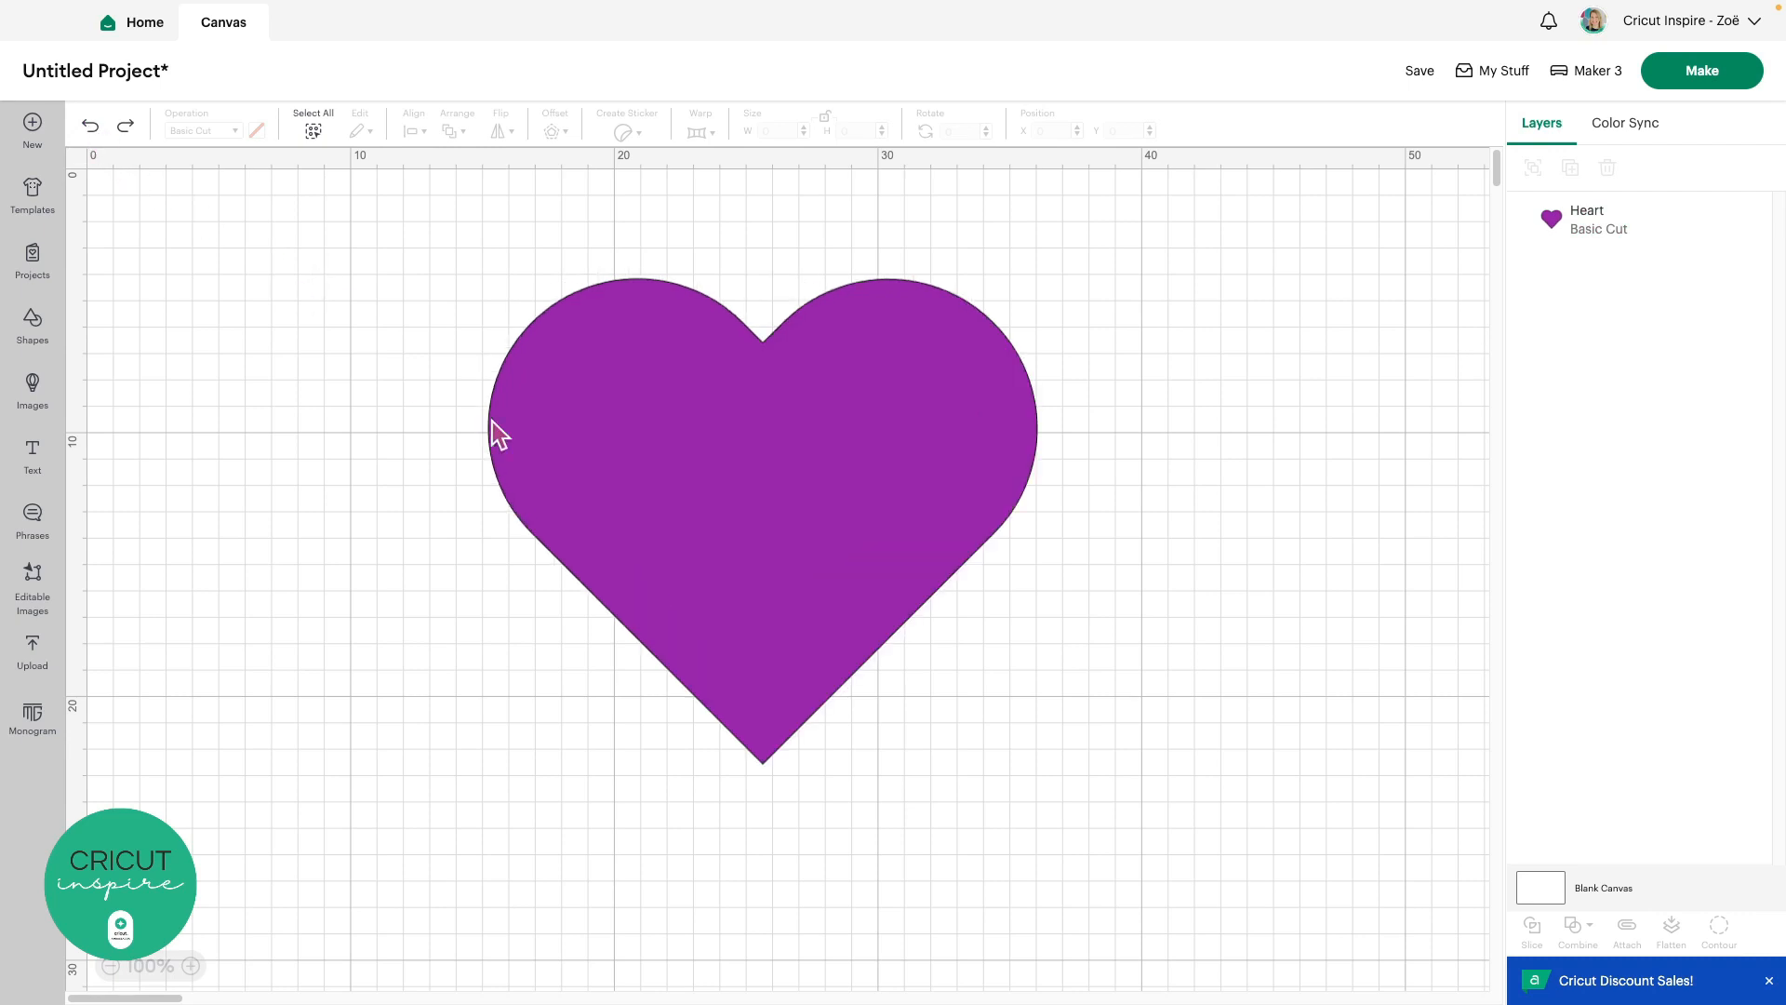
left_click(639, 445)
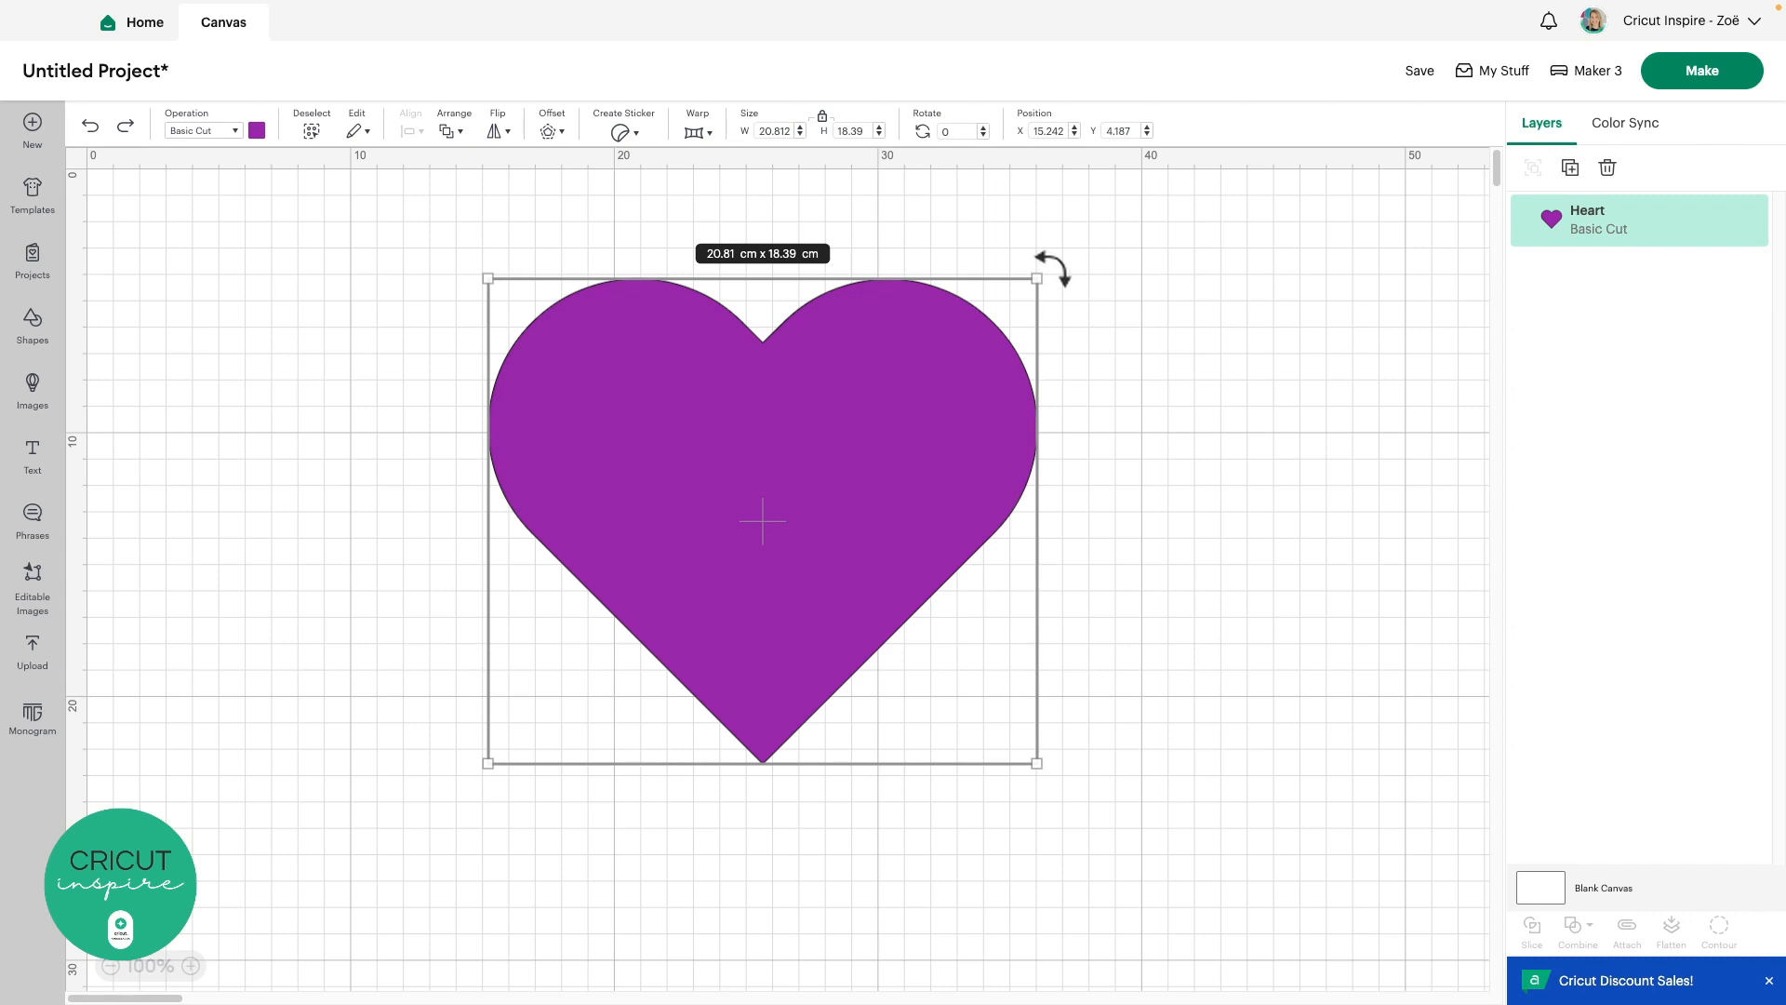
left_click_drag(1052, 268, 1003, 208)
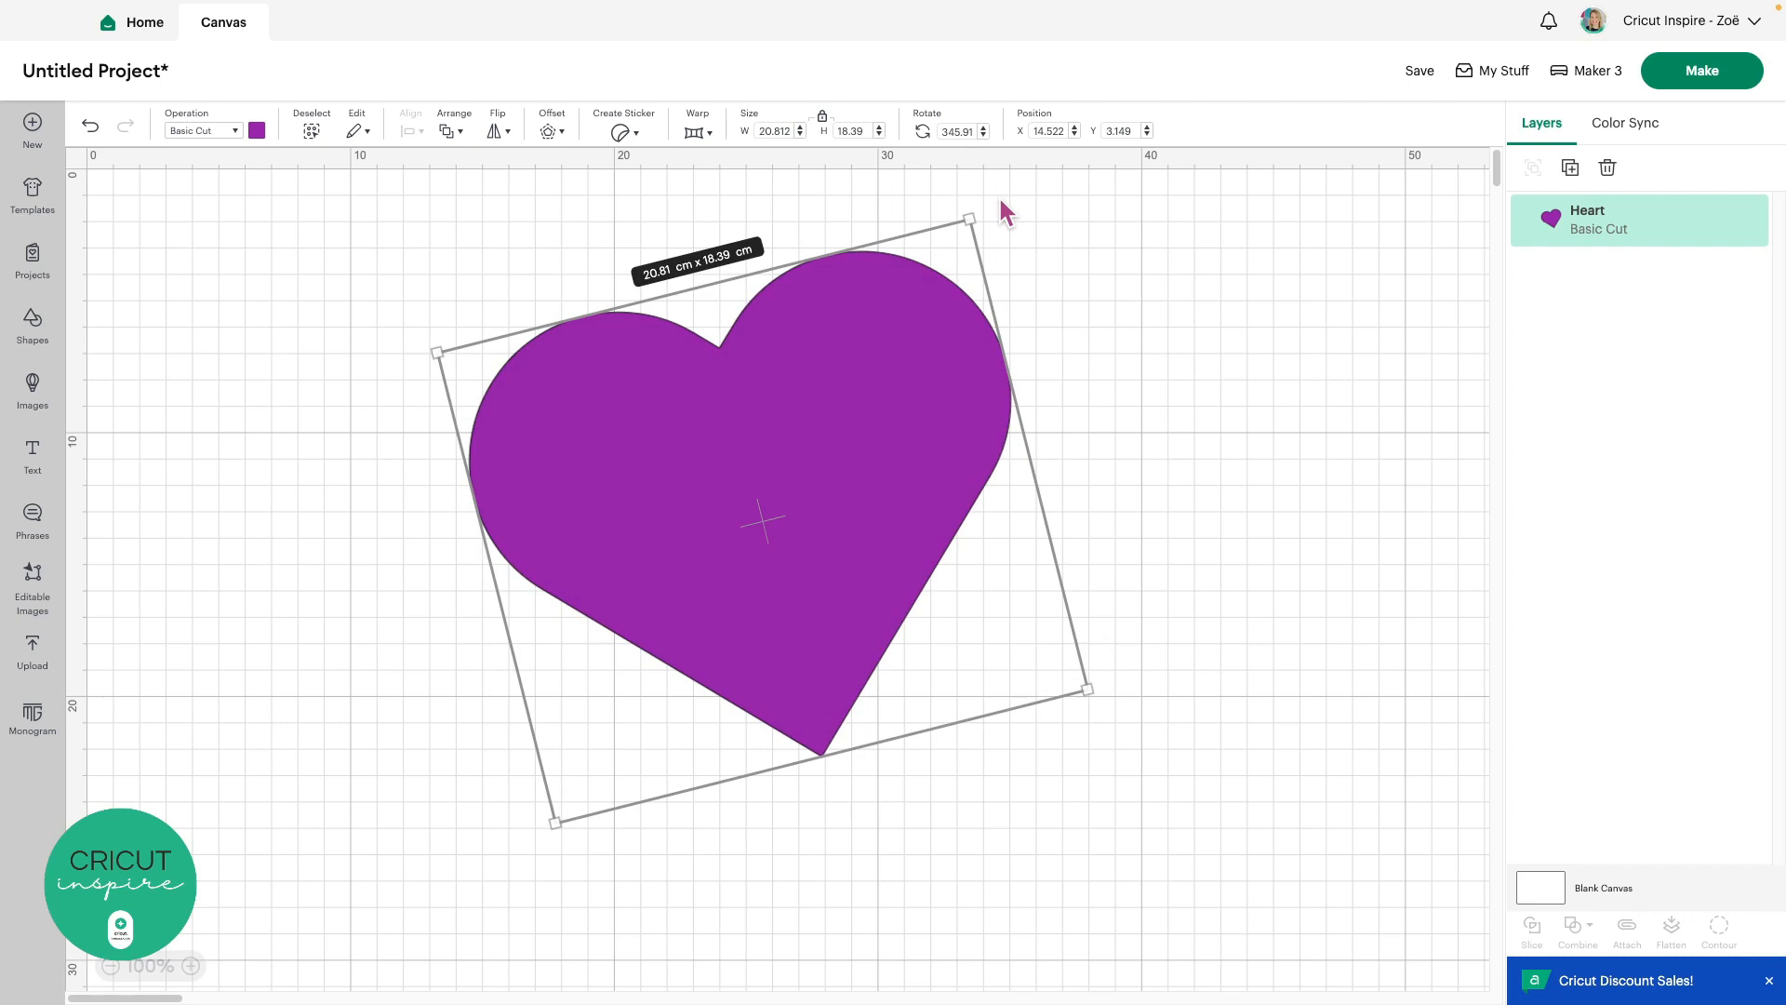
left_click(90, 126)
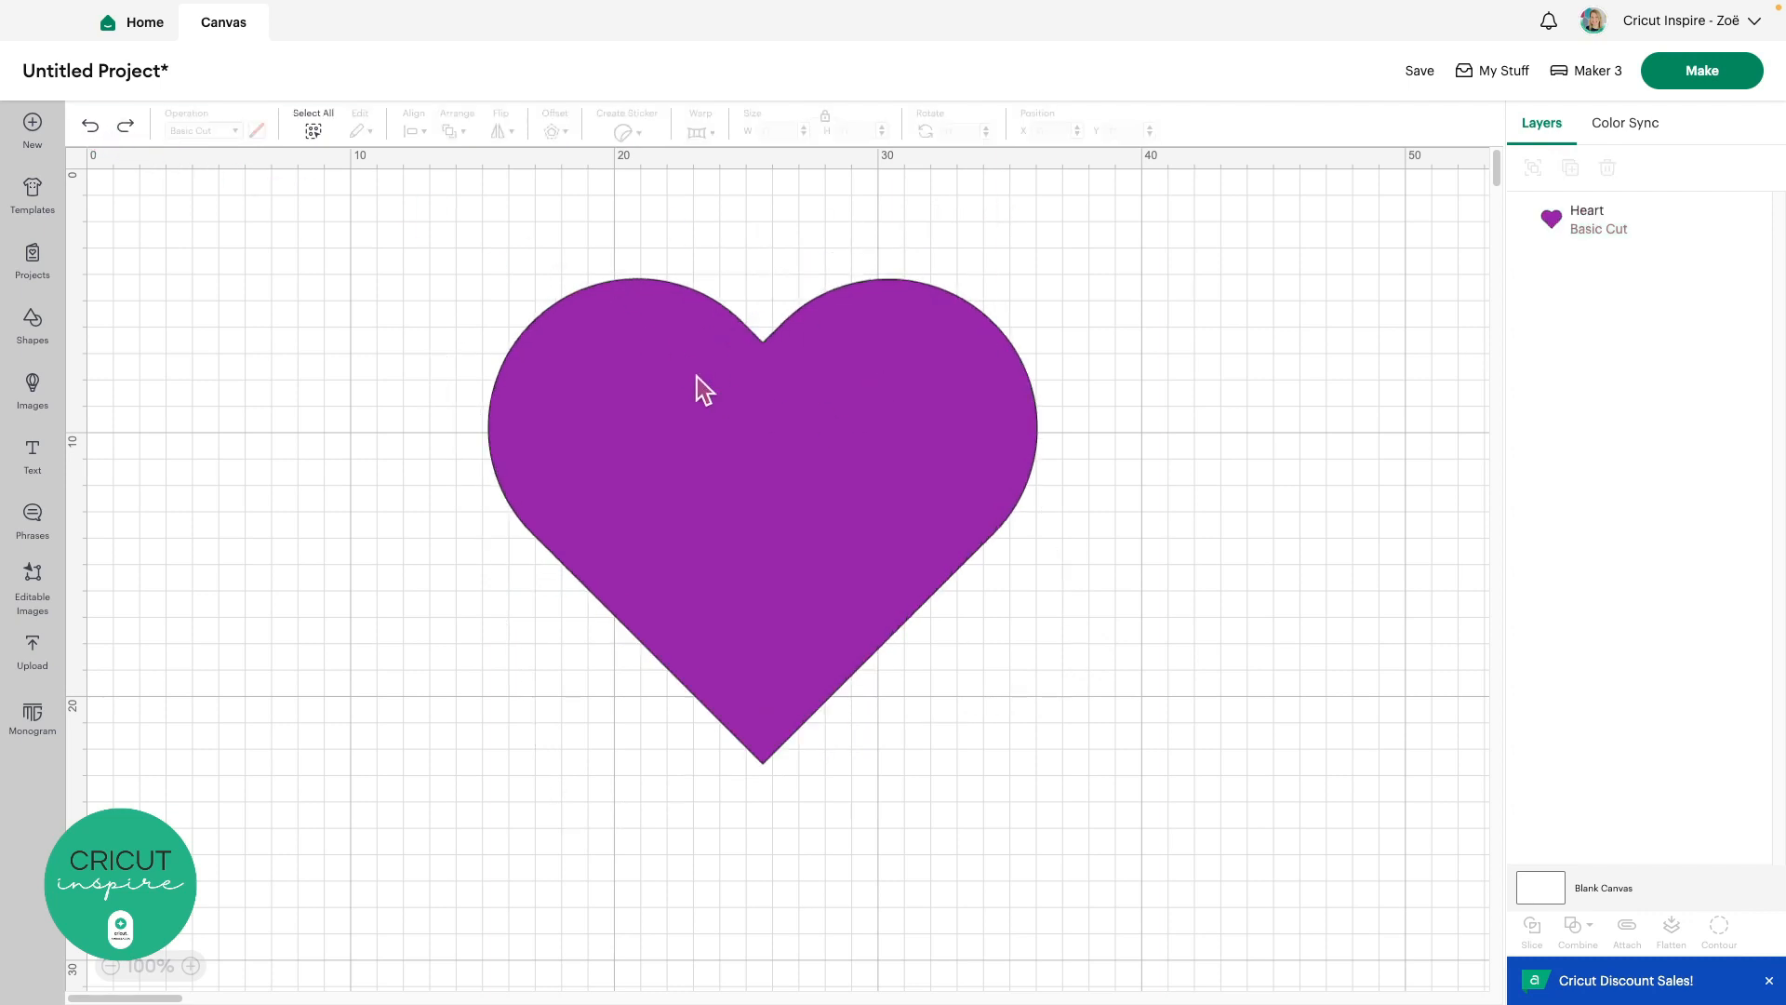
left_click(796, 433)
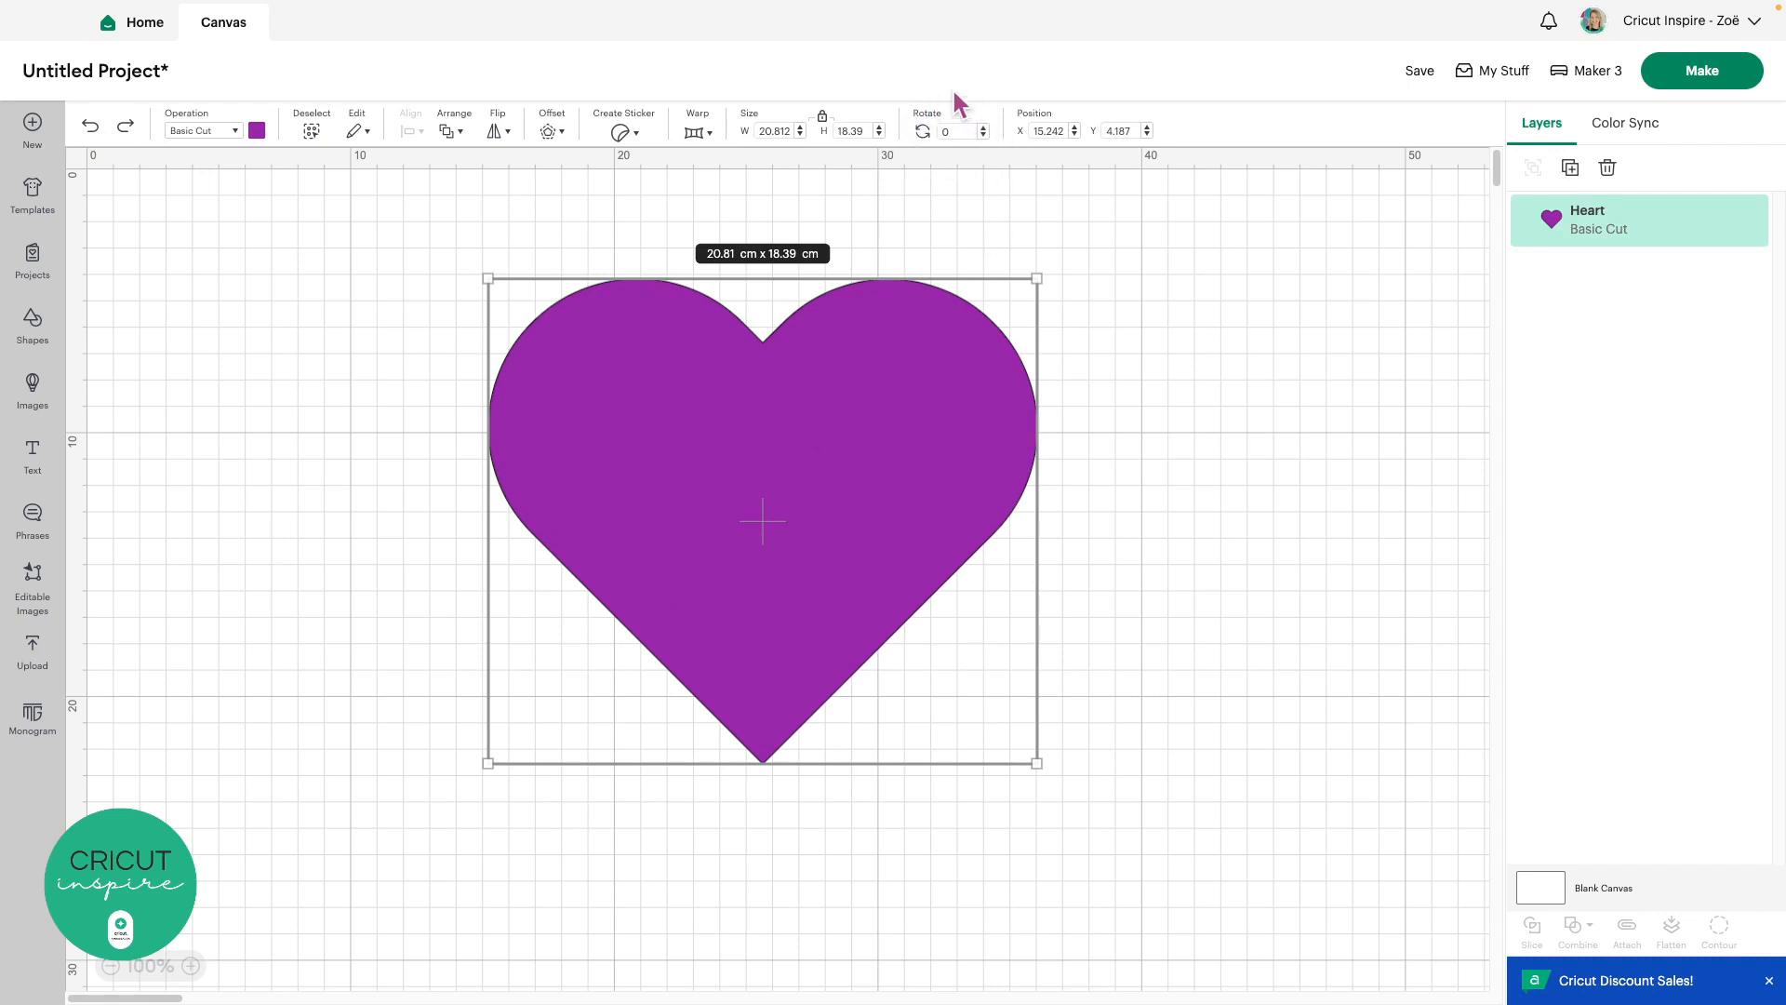
Try a 45° rotation, undo it, and drag the upright heart toward the upper right
left_click(960, 132)
type("45")
key("Return")
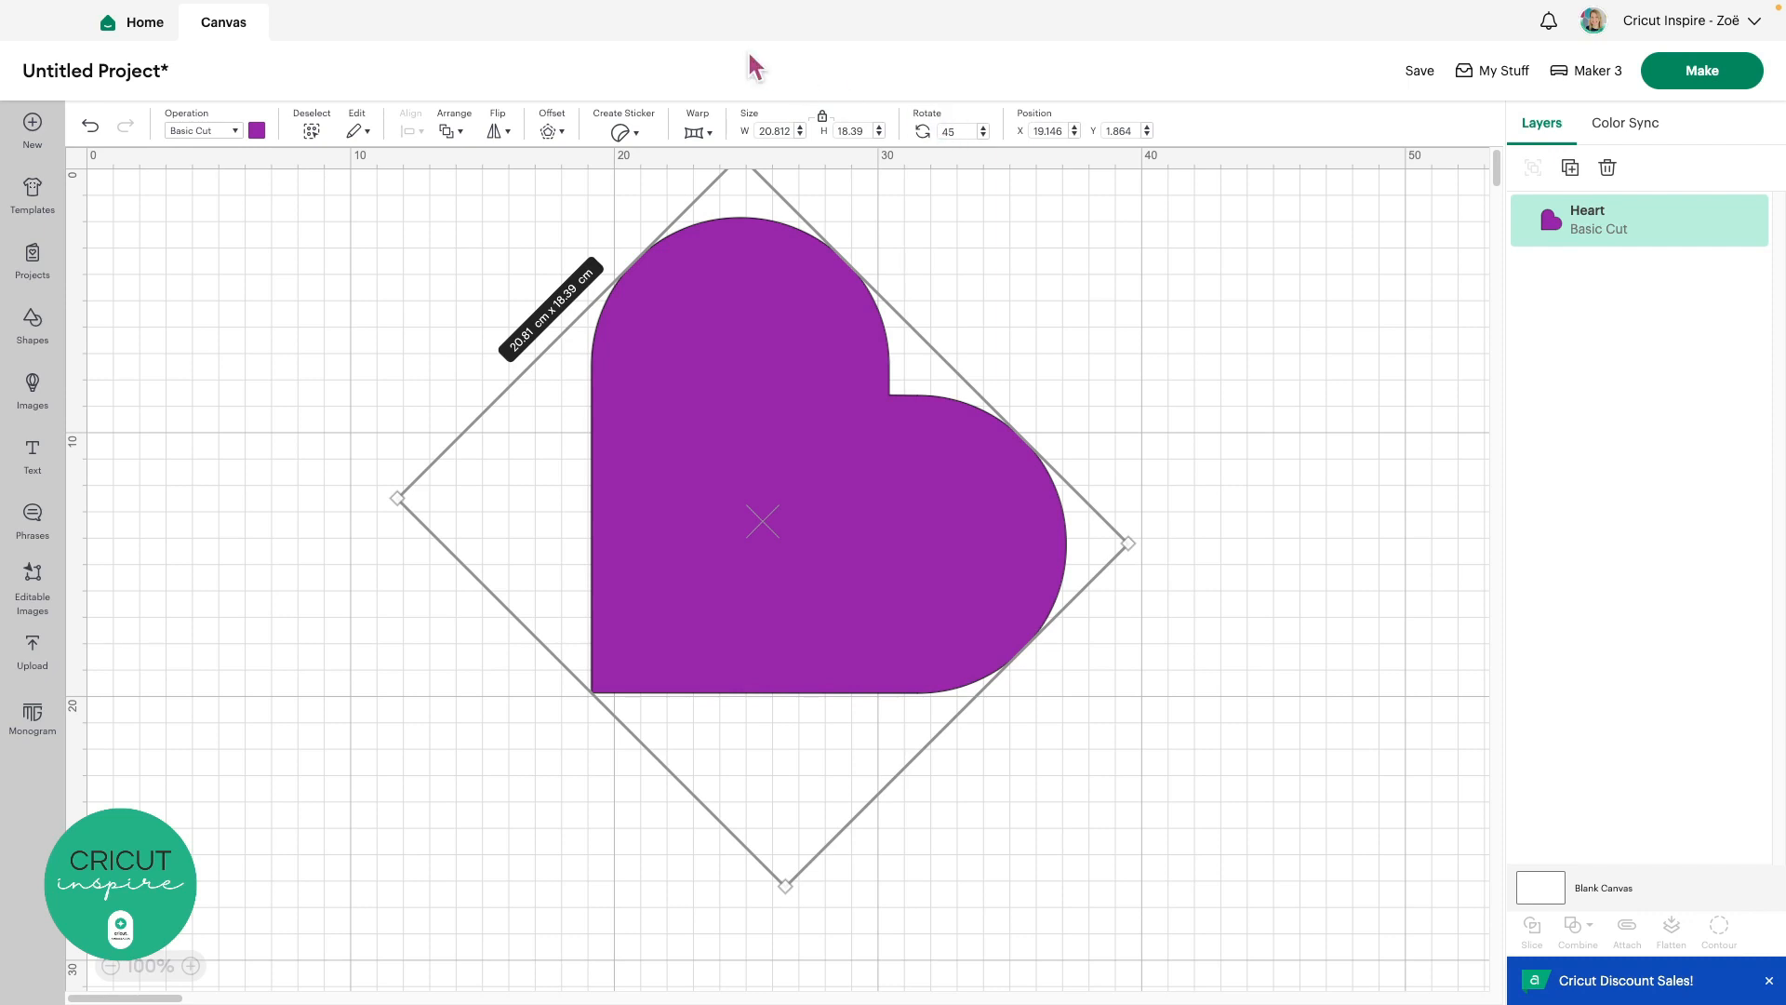
left_click(91, 127)
left_click_drag(712, 480, 1137, 400)
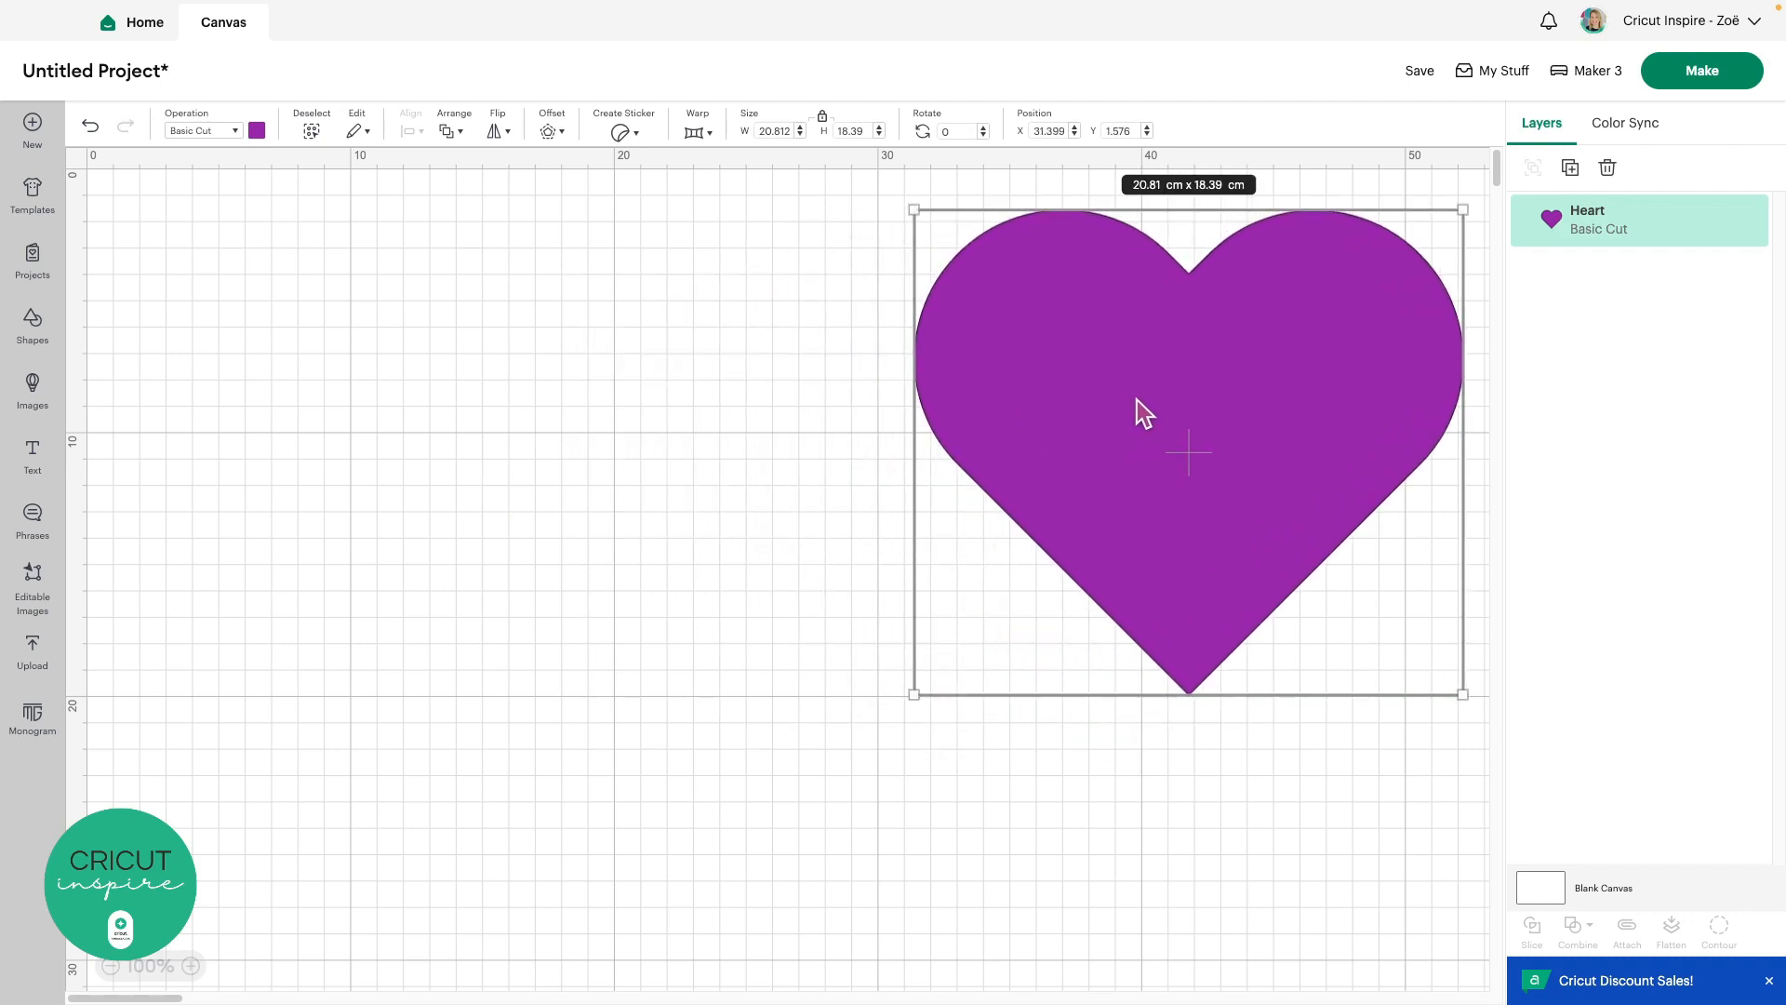
Search the Images library for 'heart', returning 20,689 results
left_click(37, 390)
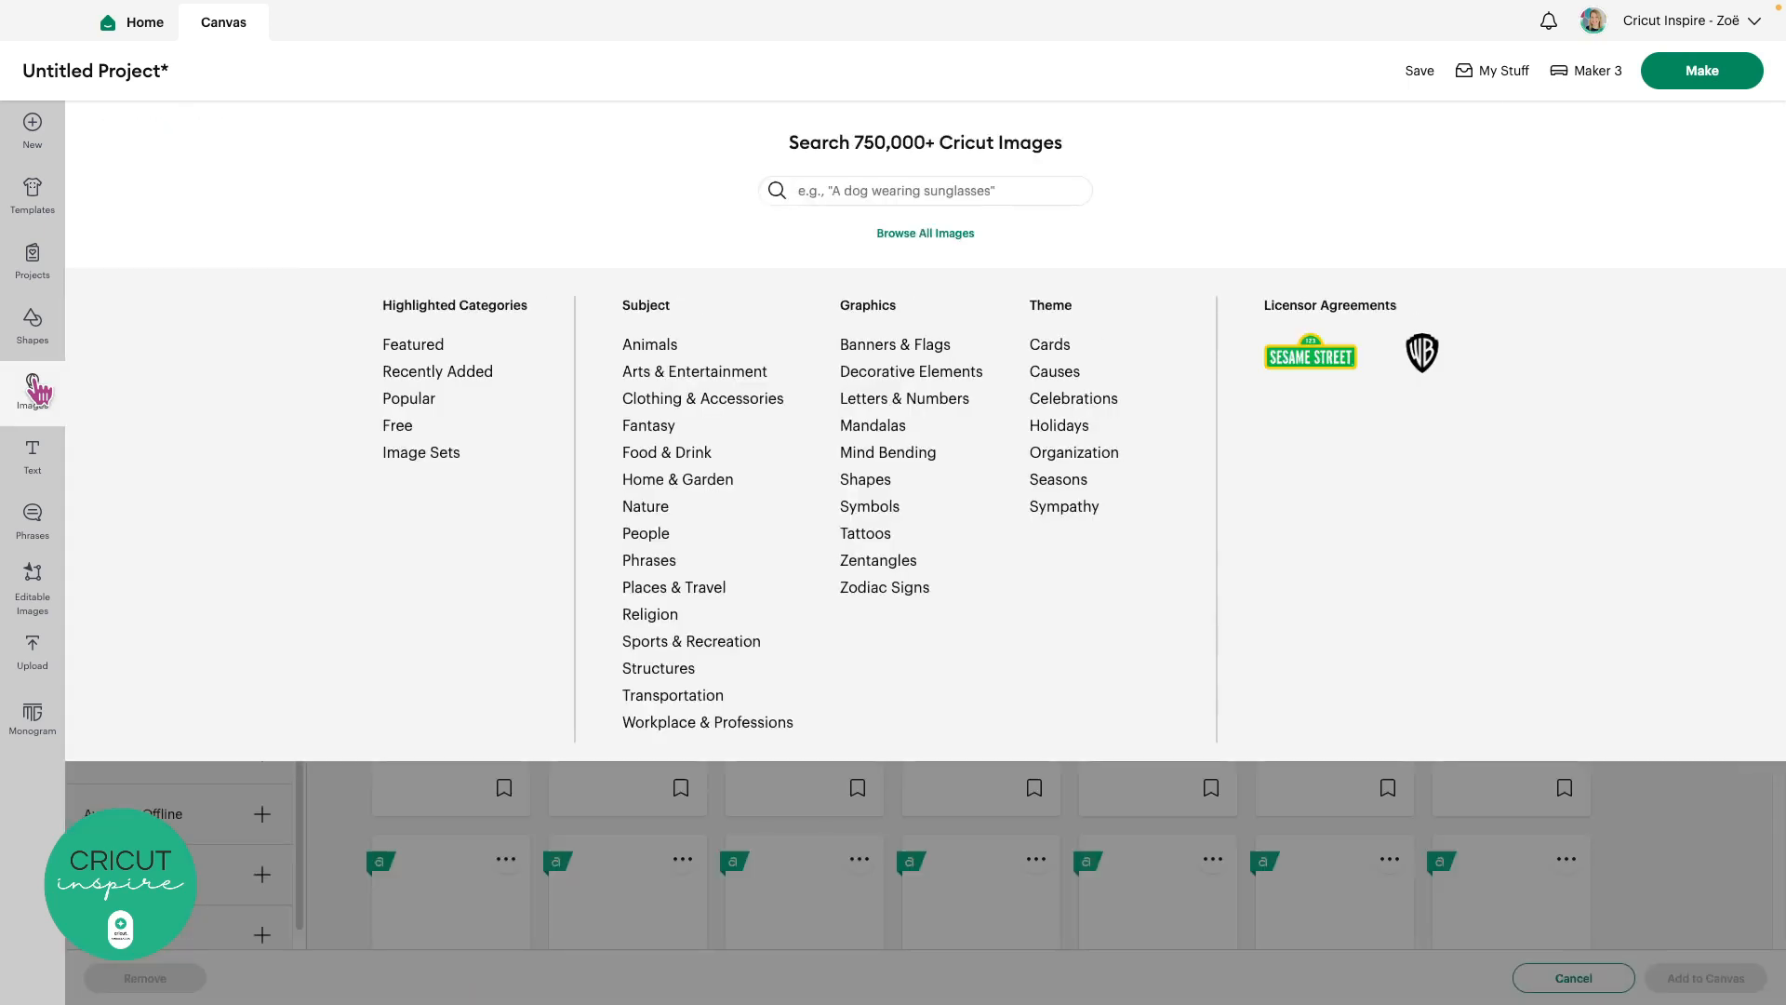
left_click(841, 190)
type("heart")
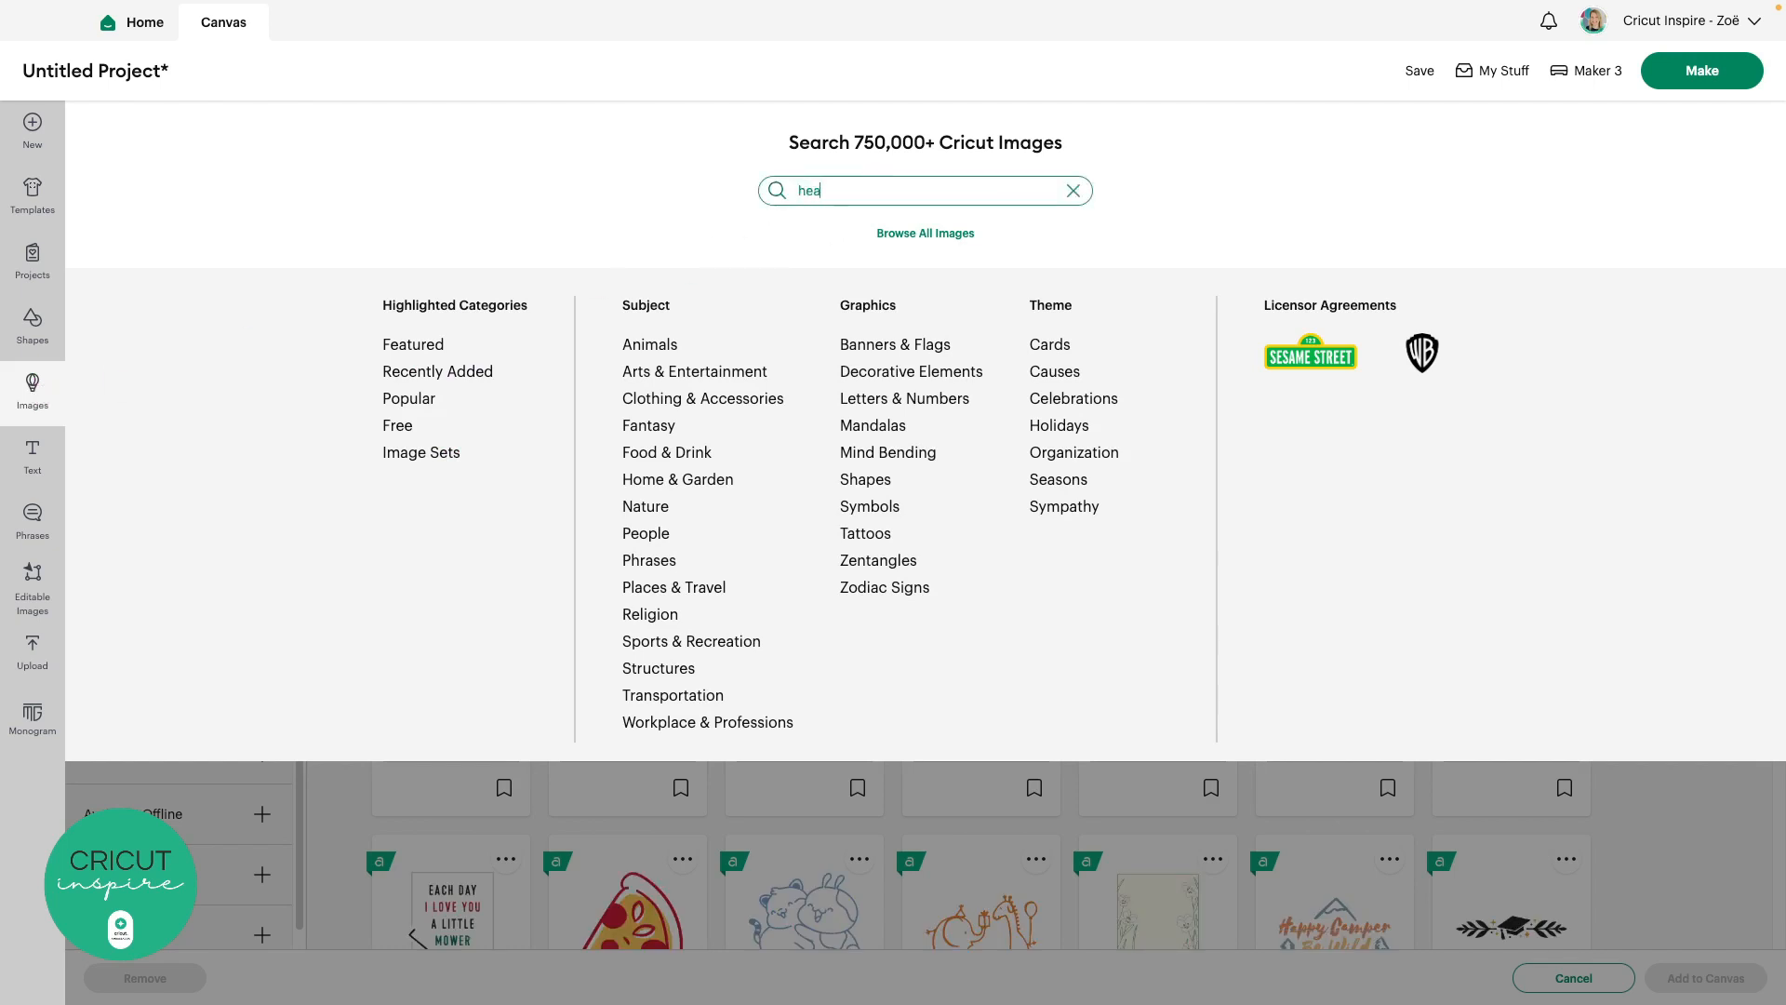
type("heart")
key("Return")
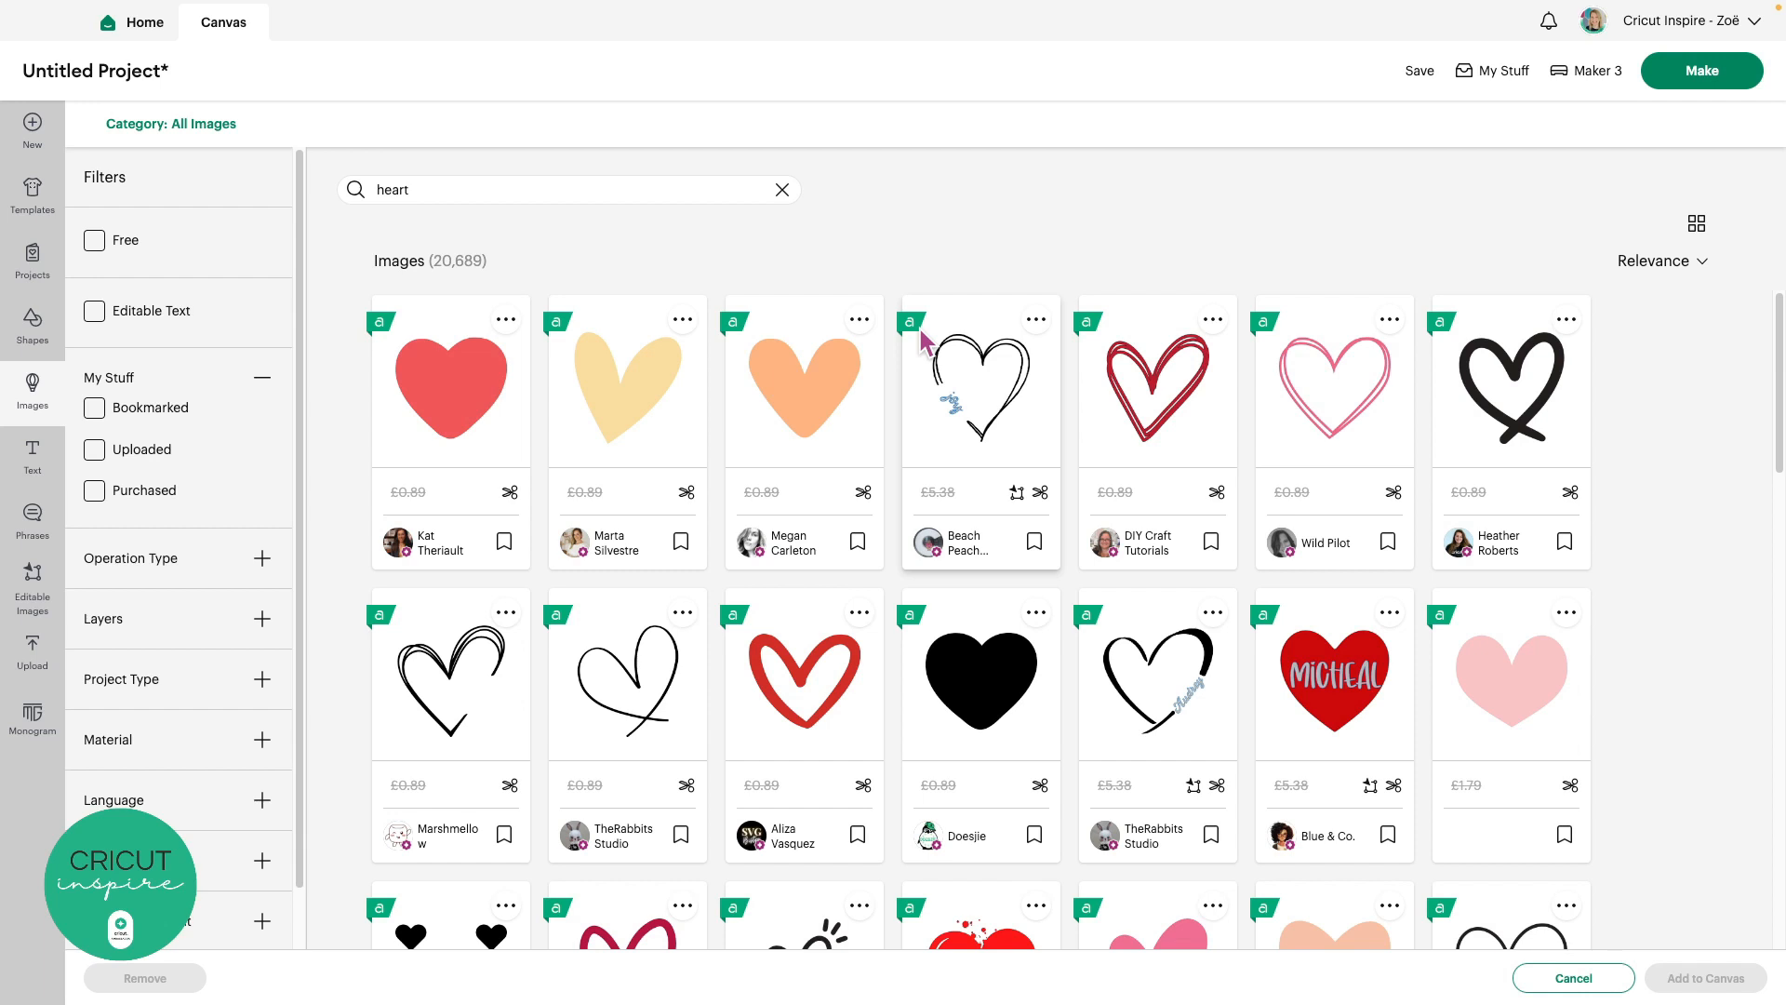
Pick the floral, colourful swirl and pink outline heart images from the results
scroll(921, 339, "down", 3)
scroll(923, 341, "down", 2)
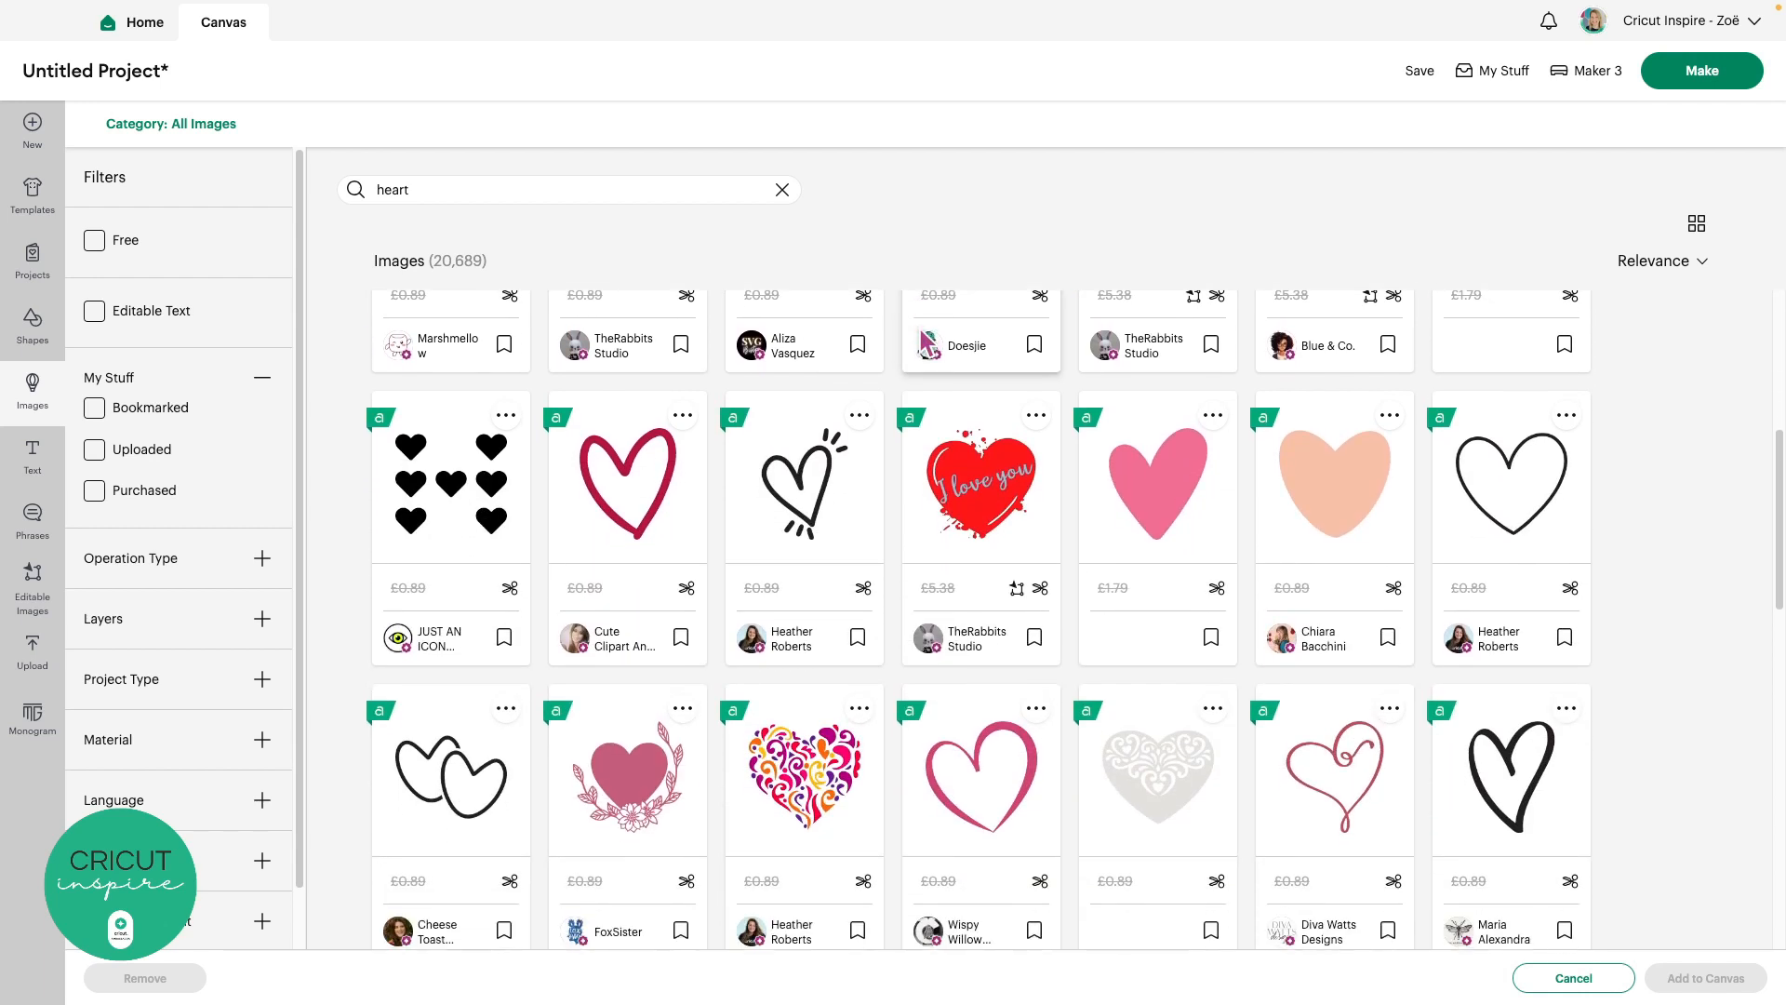
scroll(925, 345, "down", 2)
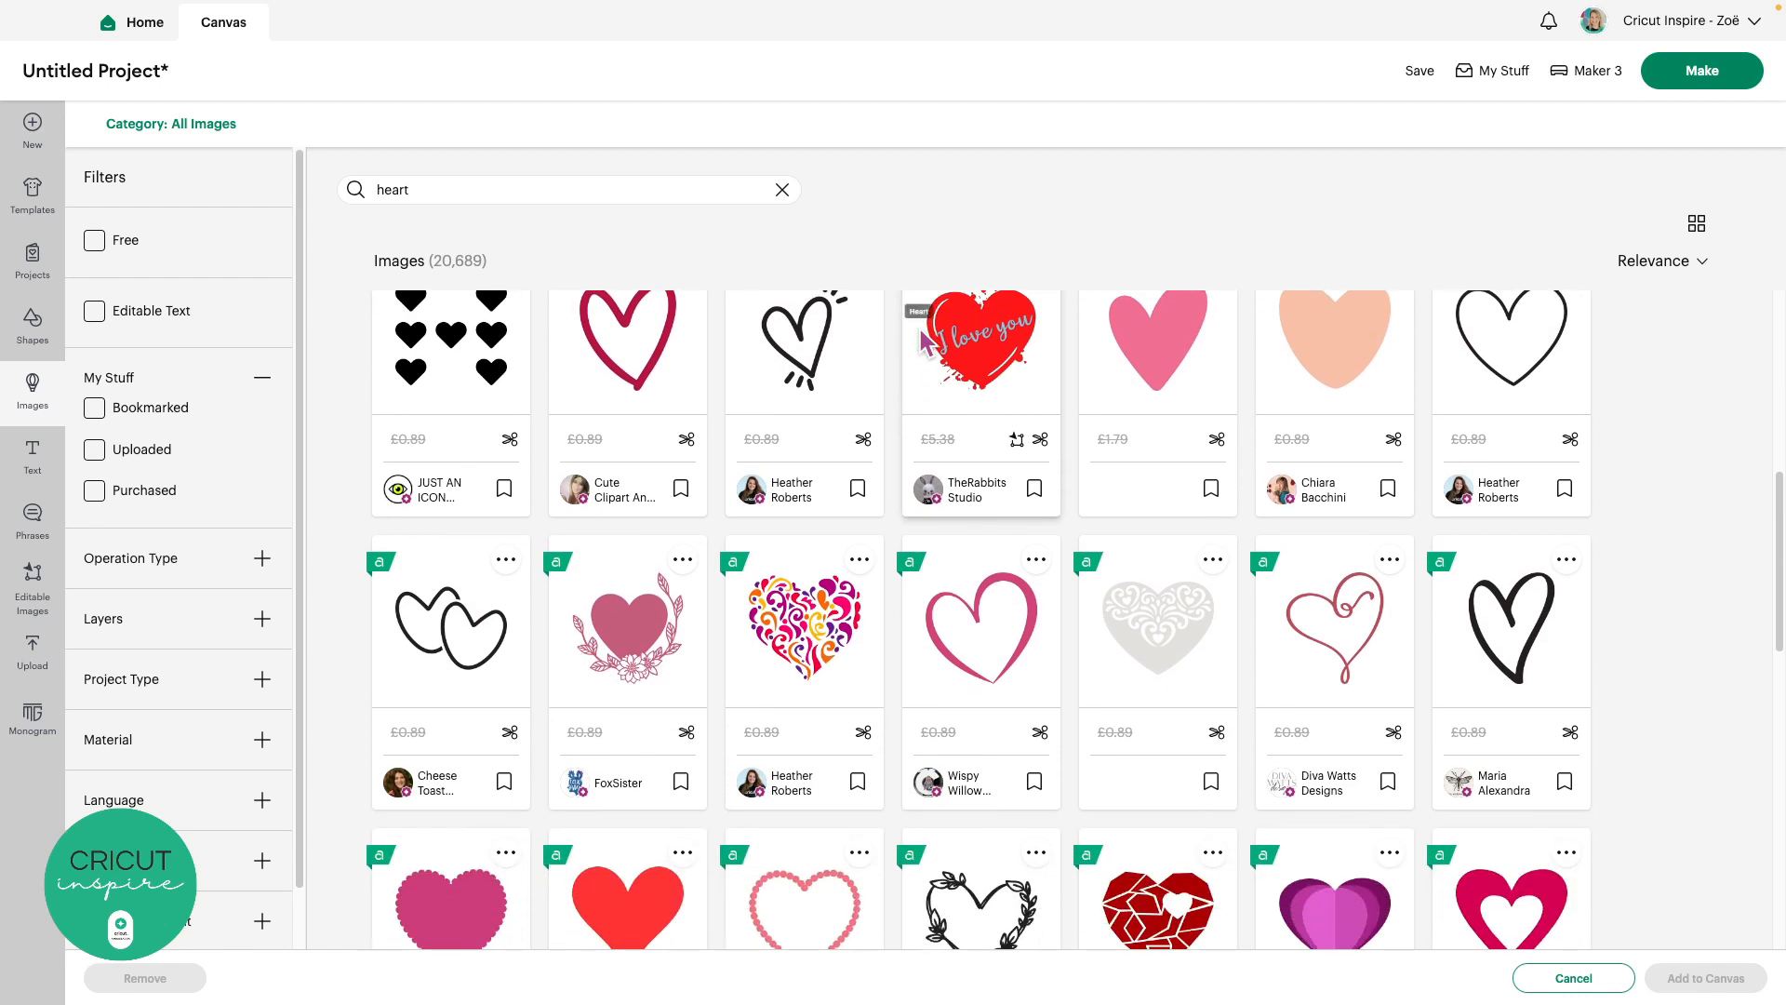
scroll(925, 344, "down", 1)
scroll(926, 344, "down", 1)
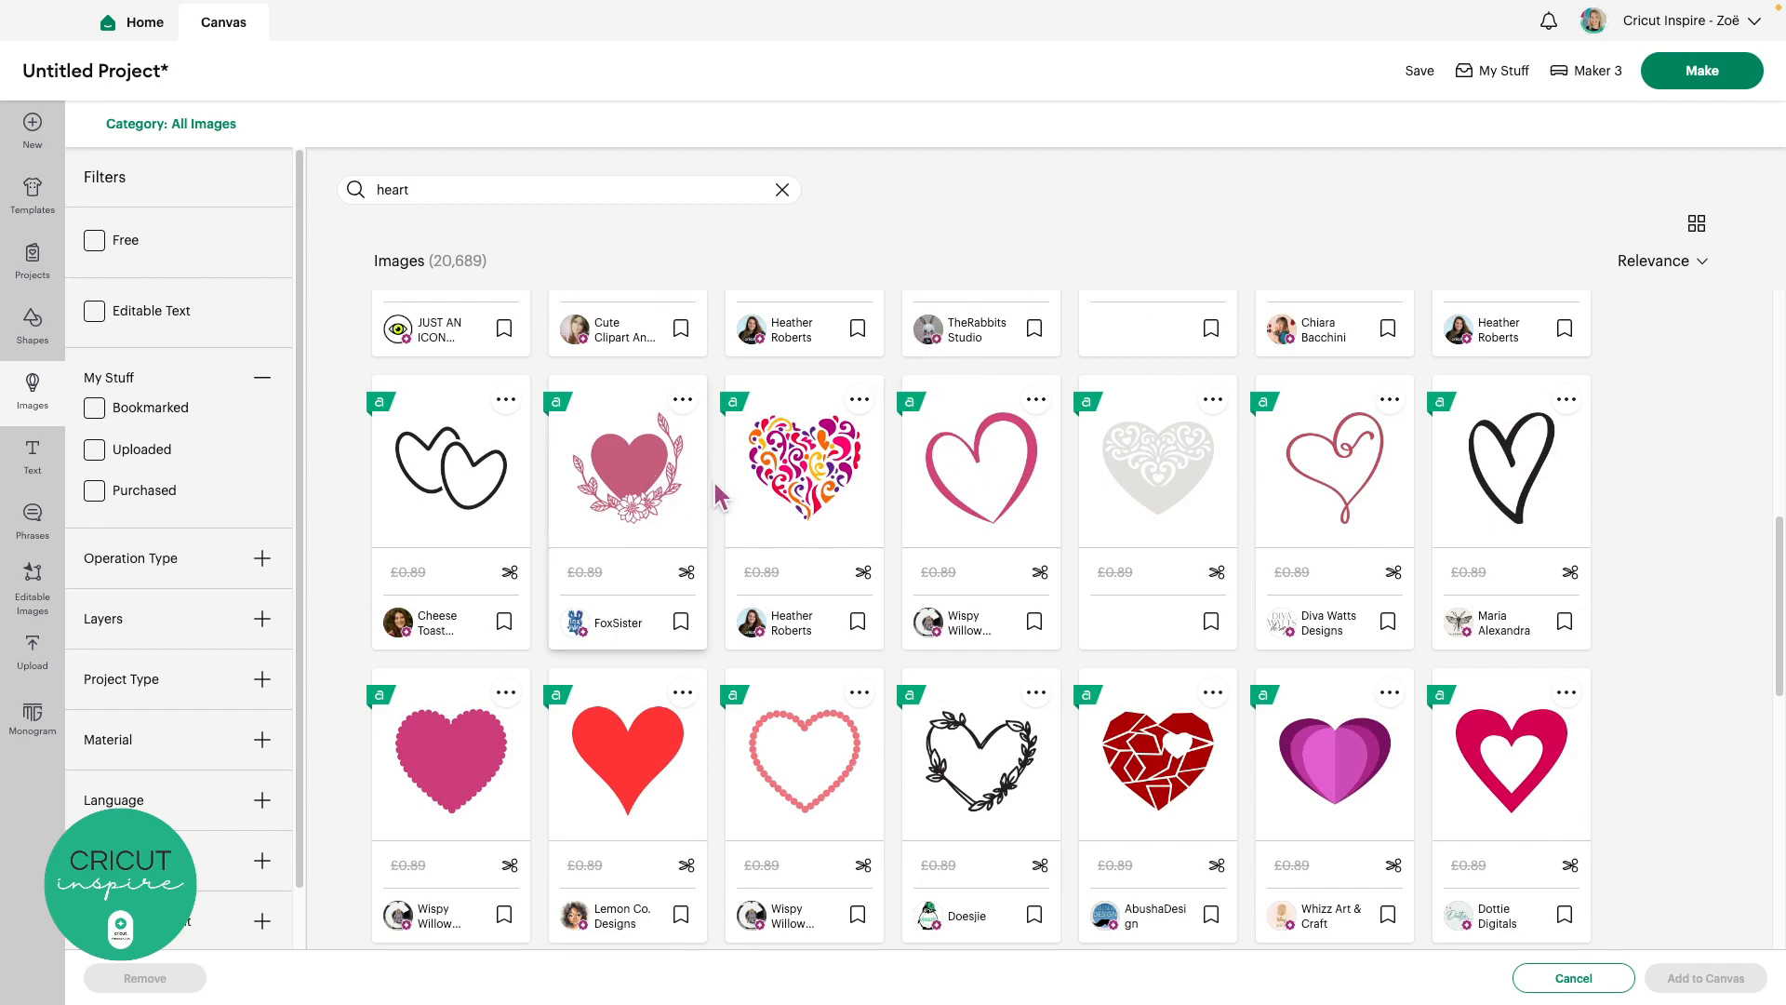
left_click(652, 511)
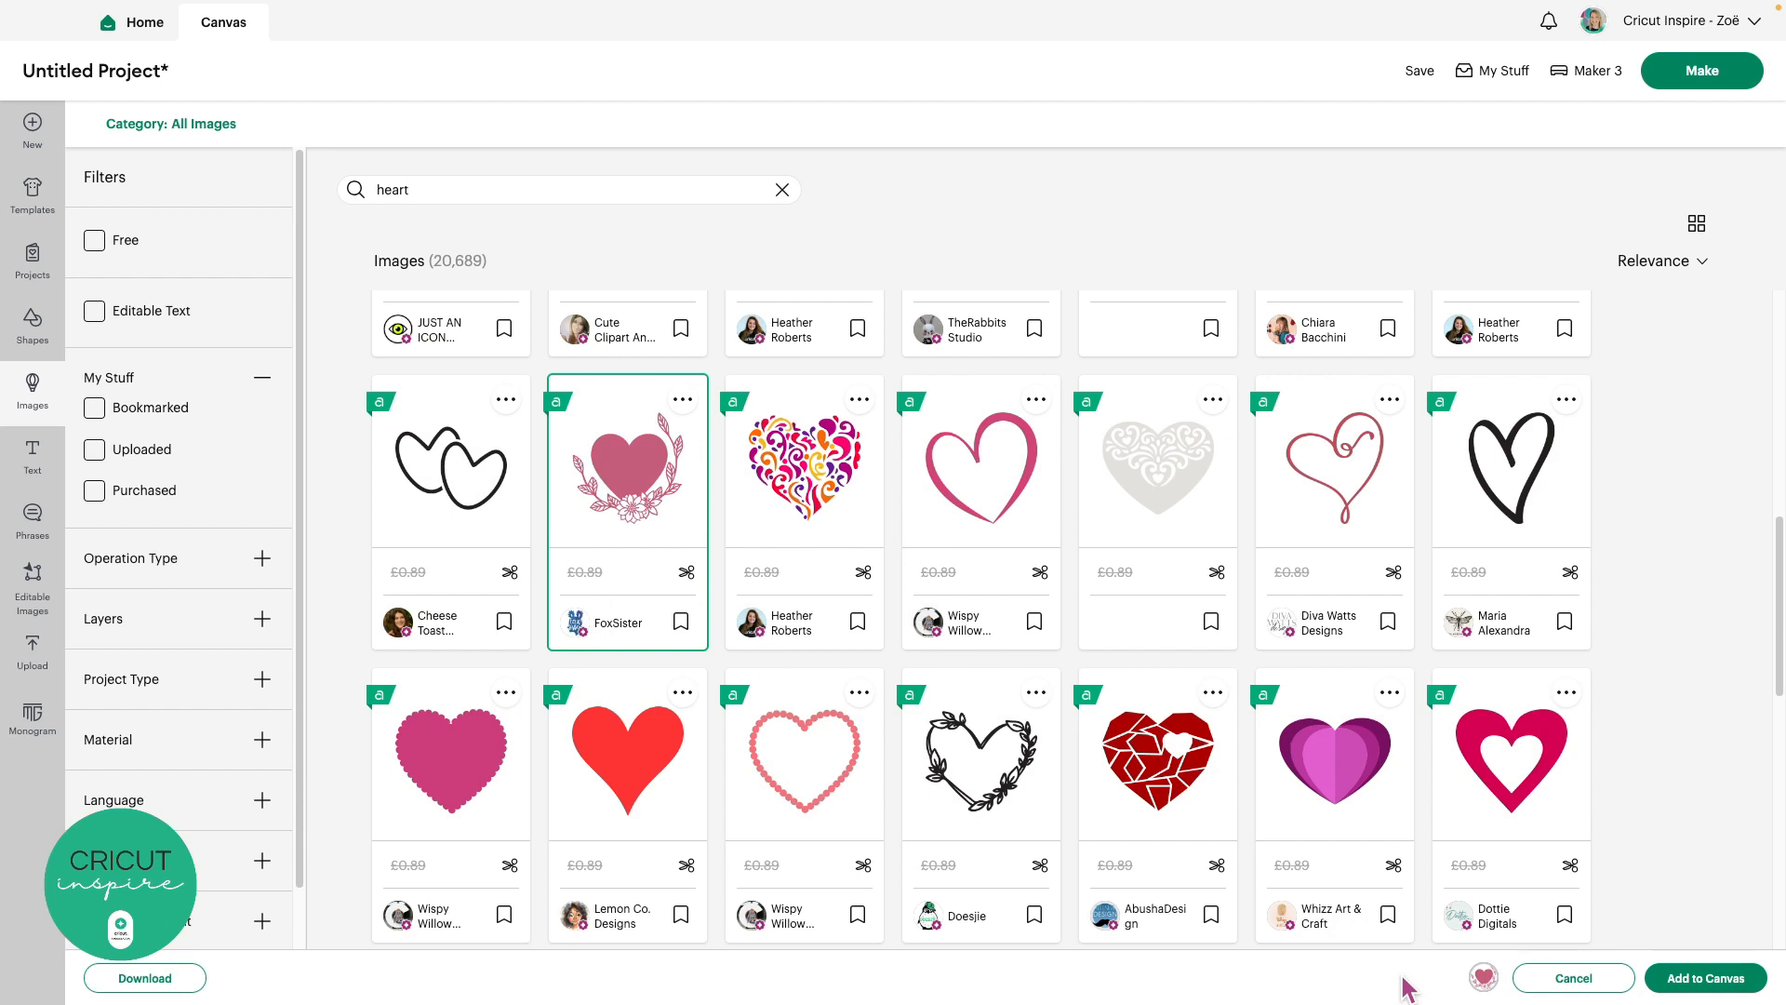
left_click(851, 516)
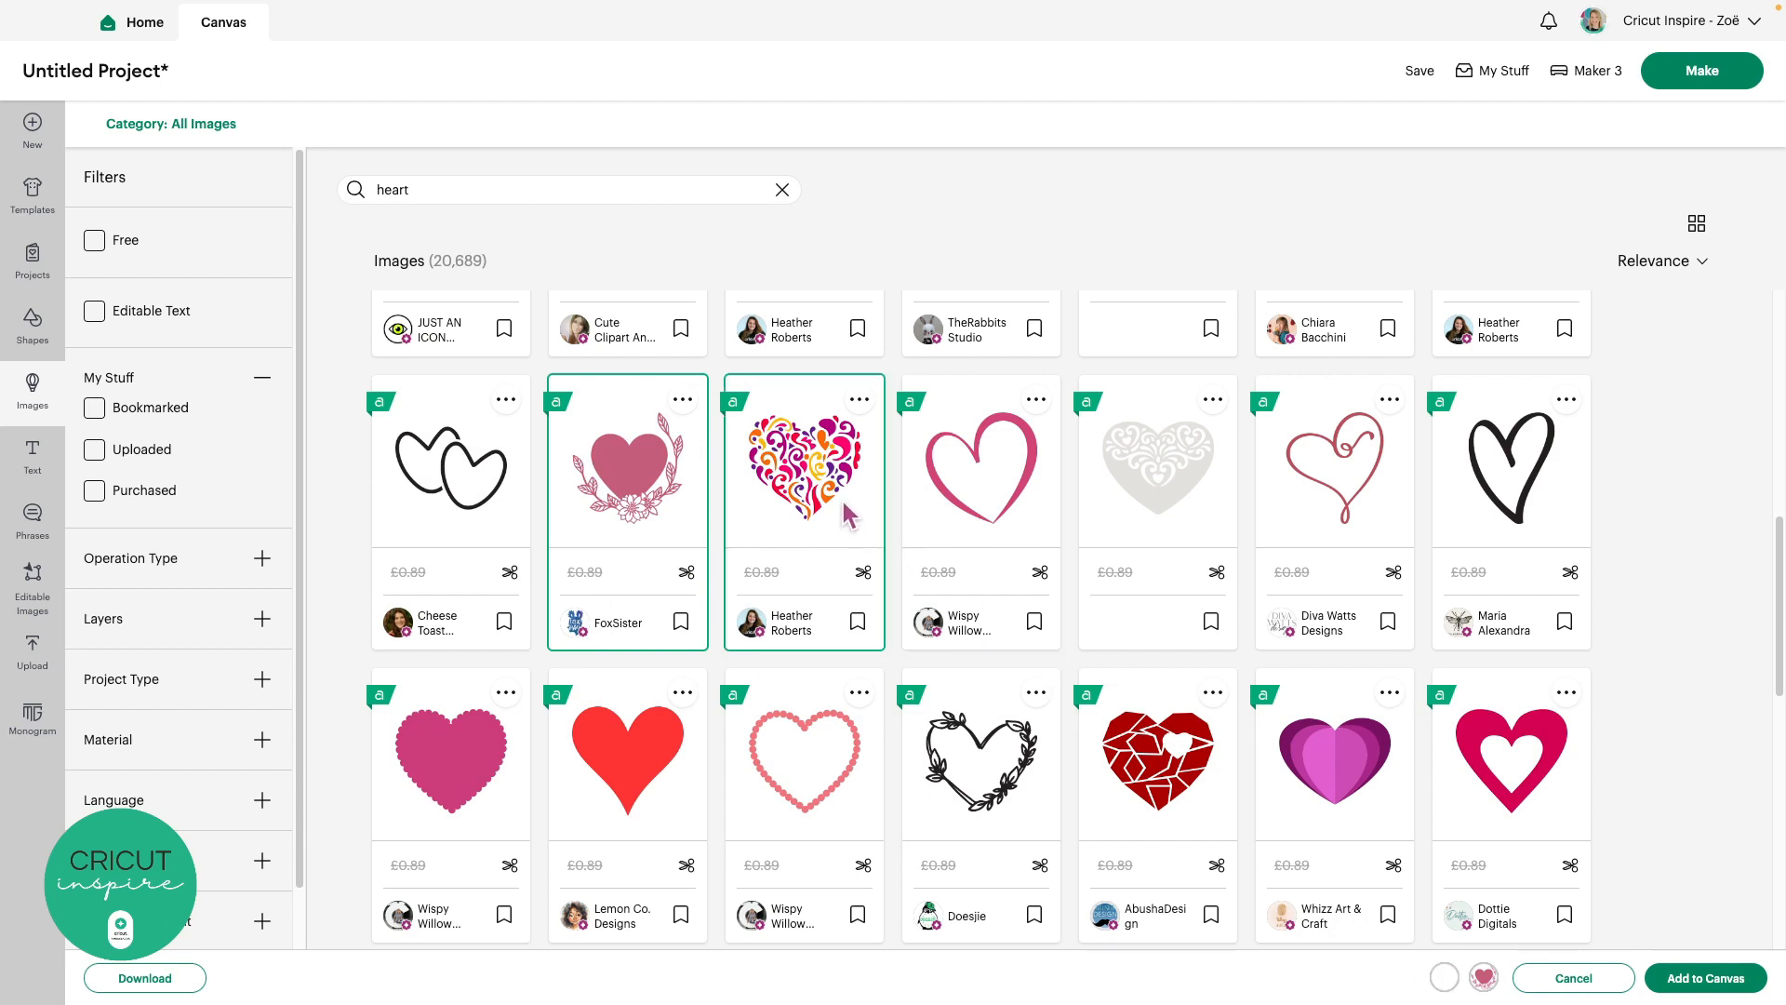
left_click(943, 502)
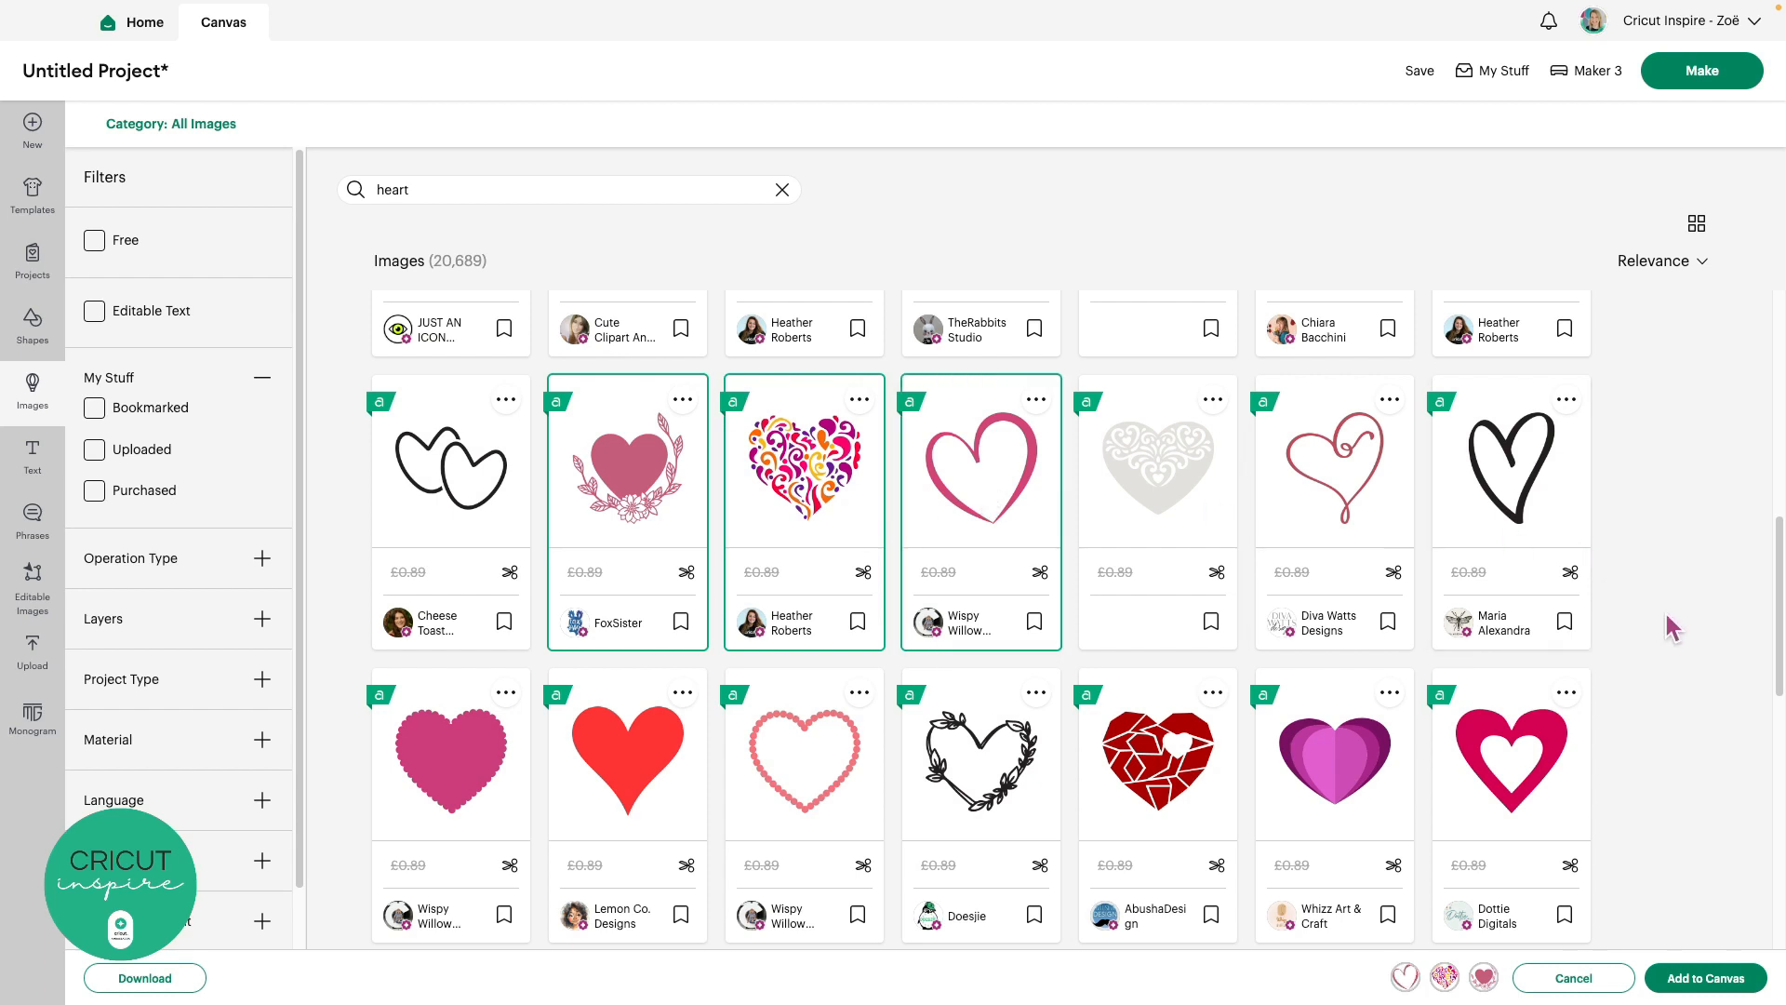
Add the leopard-print heart to the picks and filter results to Free images only
scroll(1665, 610, "down", 2)
scroll(1667, 616, "down", 8)
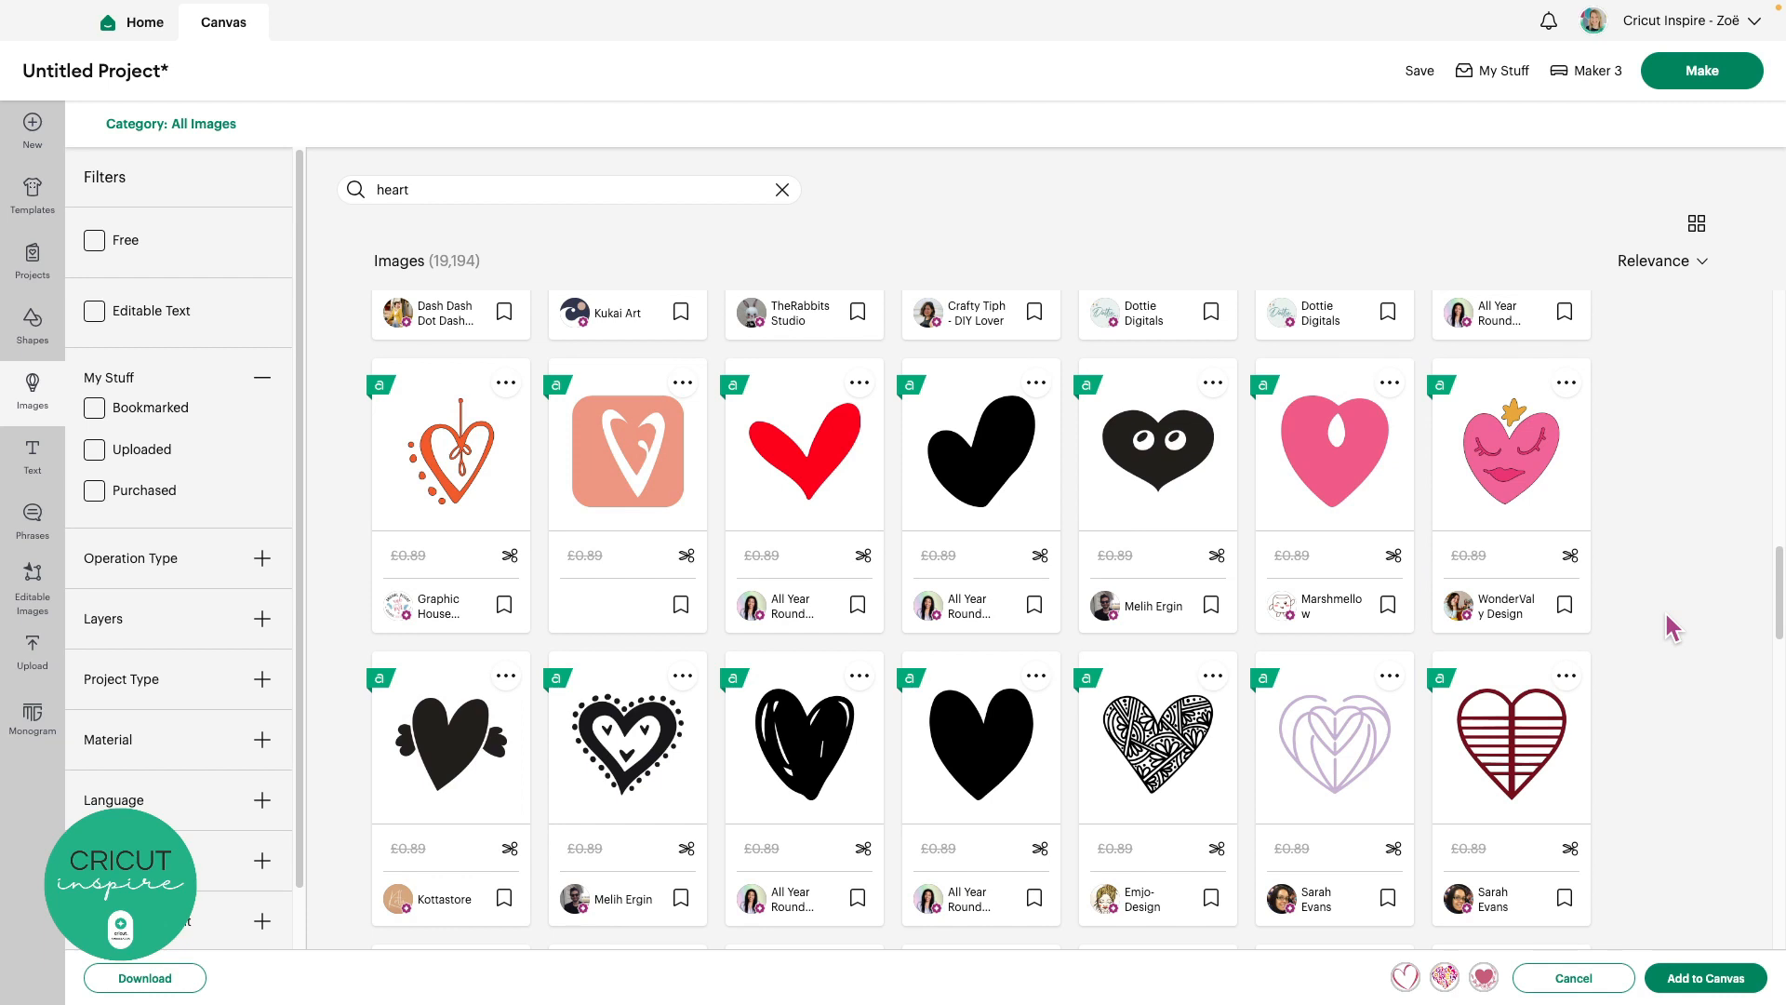
scroll(1667, 616, "down", 3)
scroll(1666, 617, "down", 7)
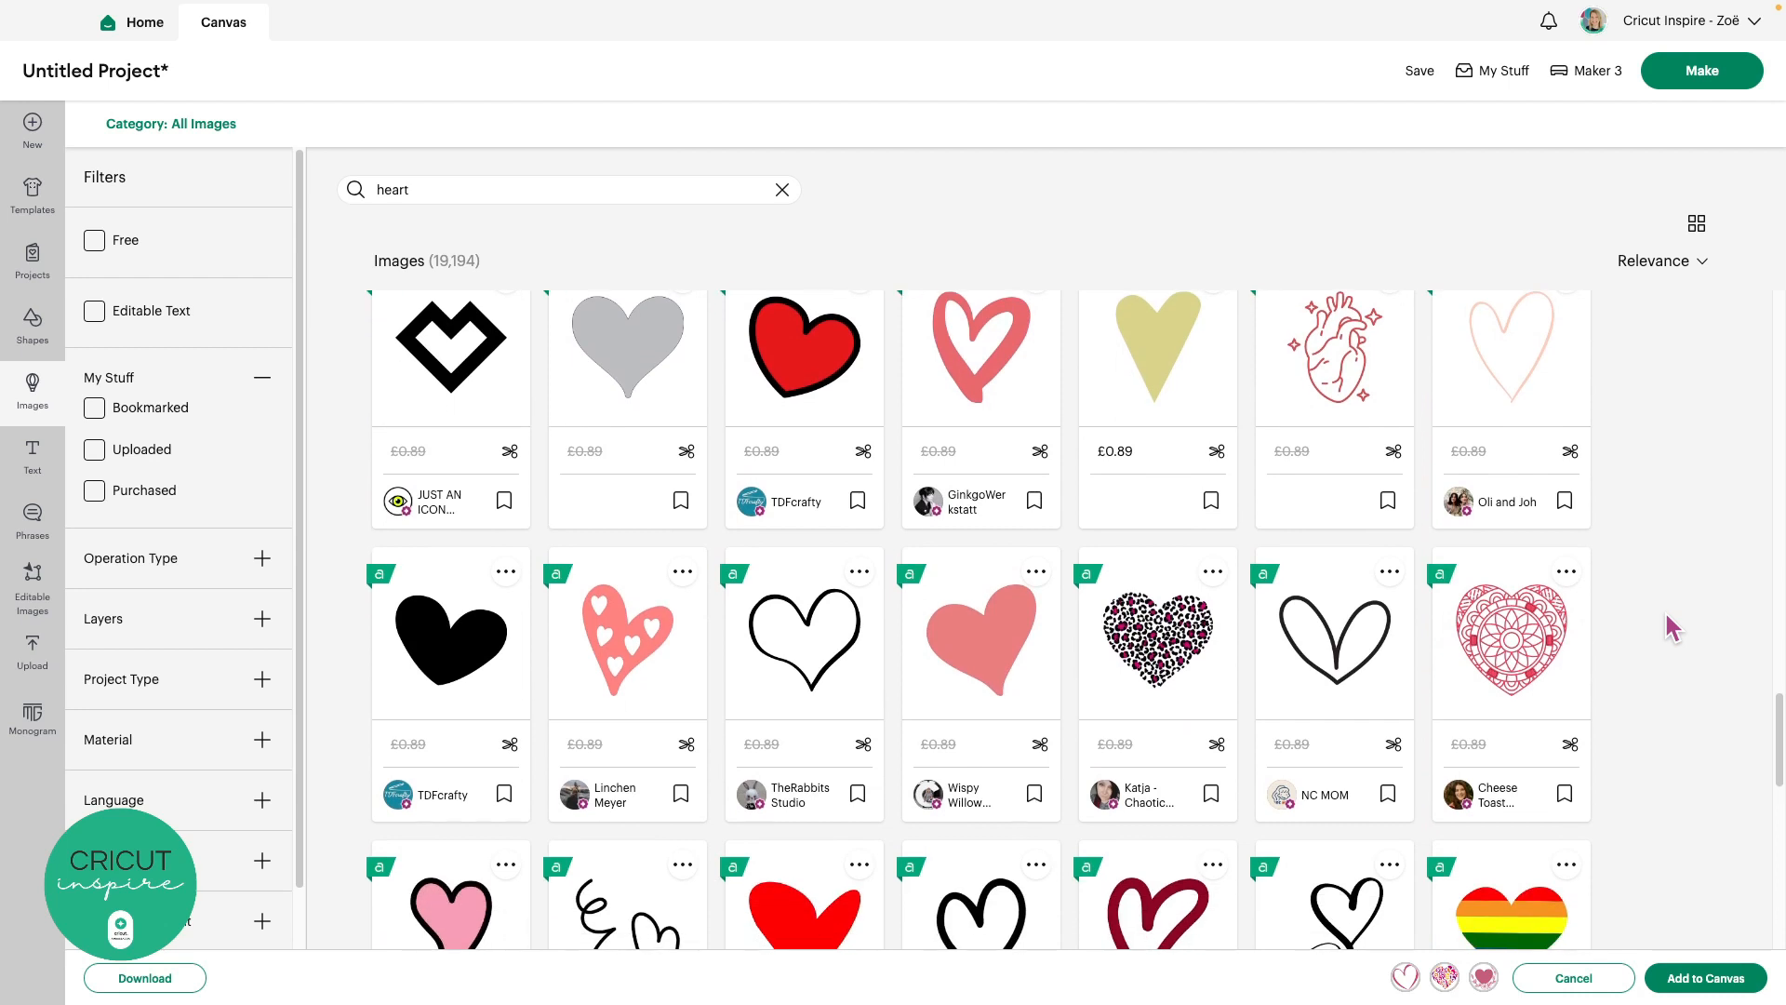
scroll(1666, 618, "down", 2)
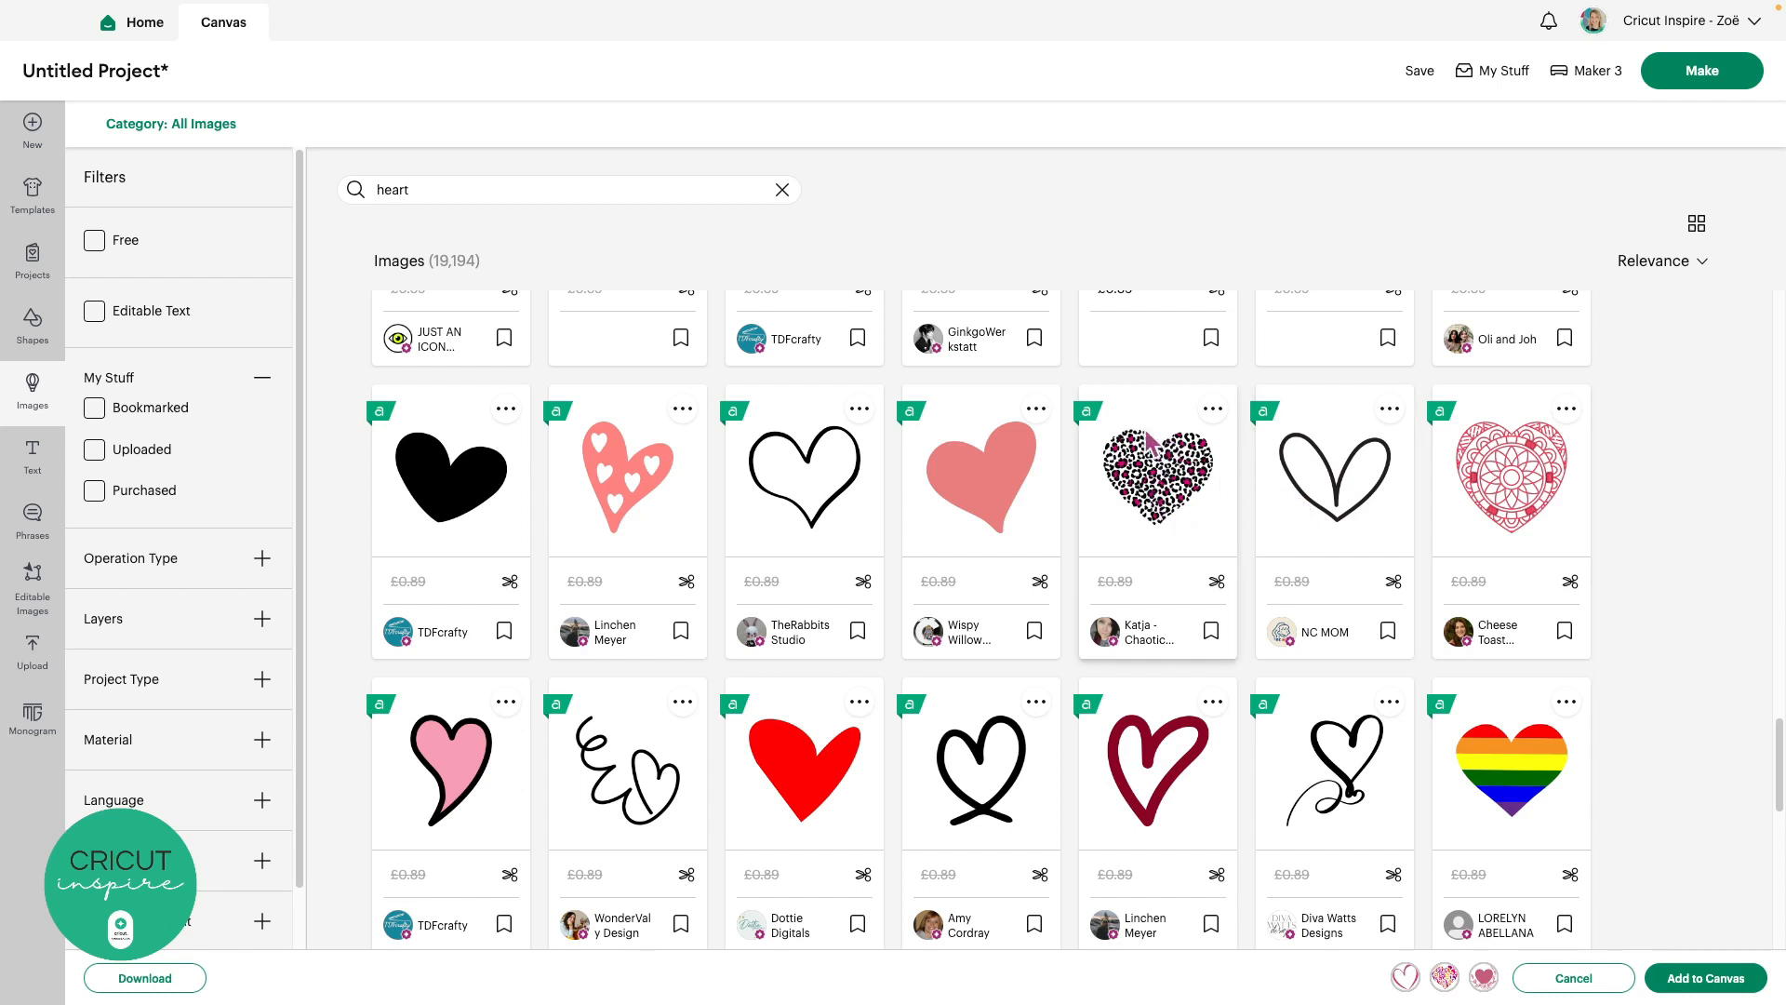
left_click(1170, 537)
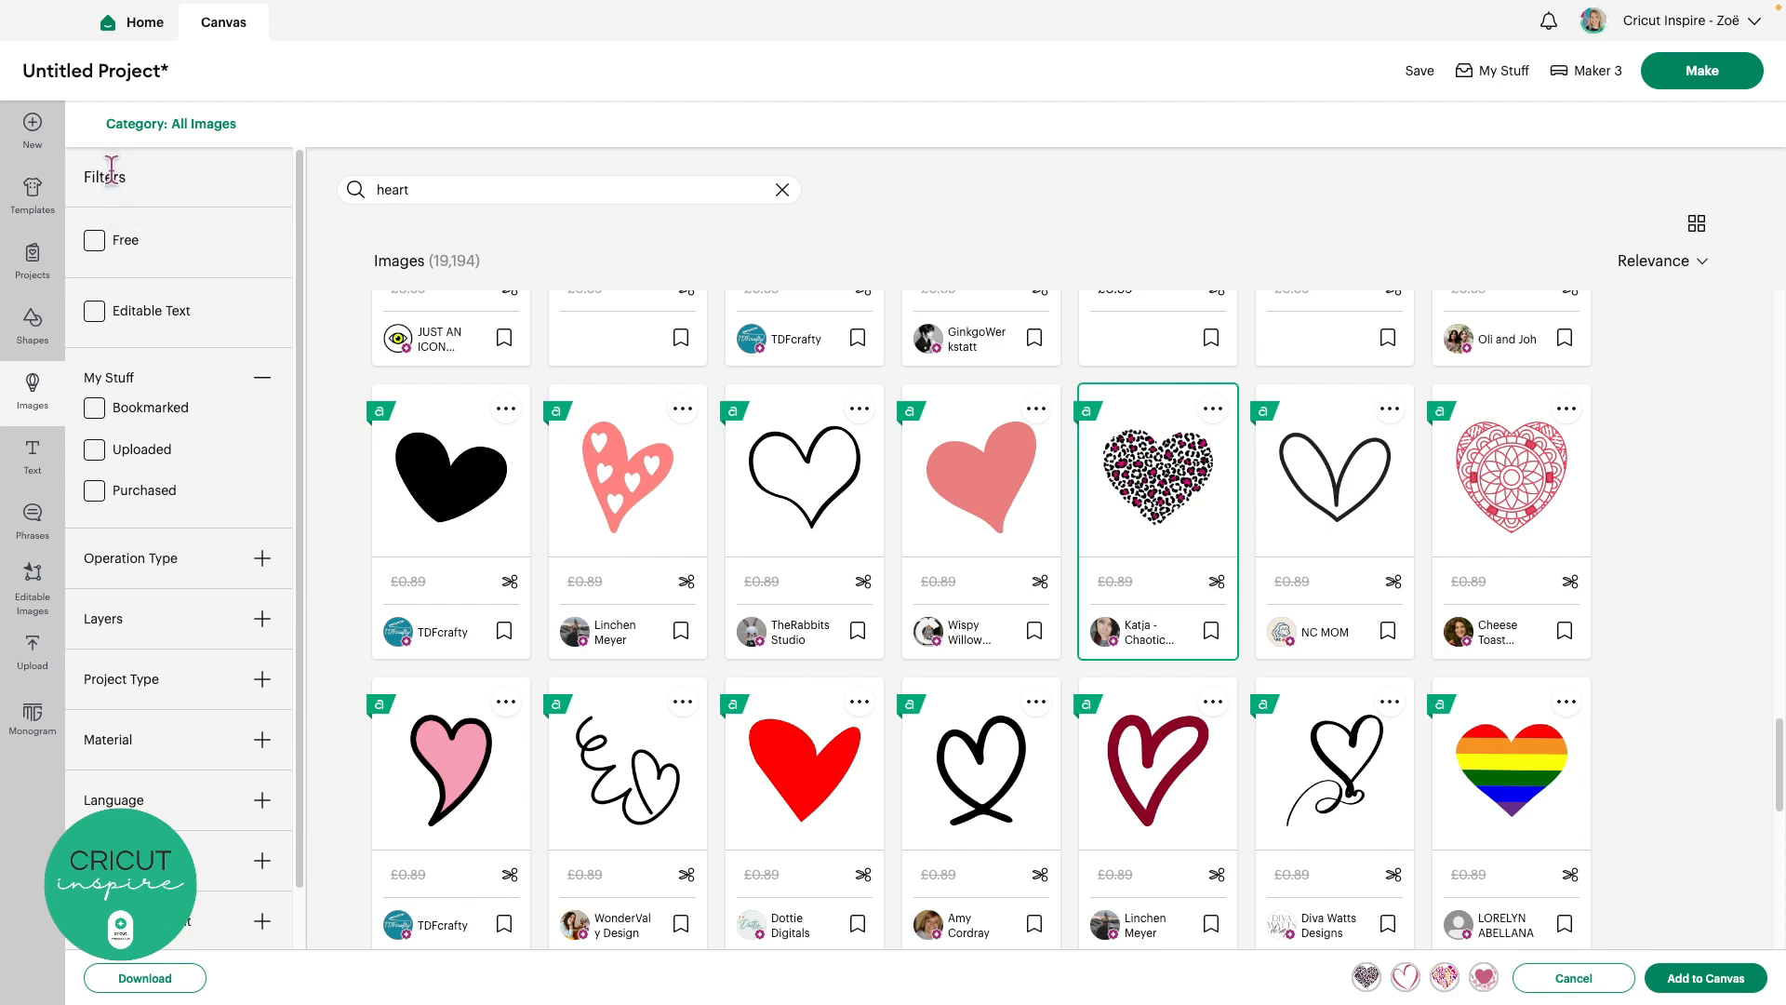
left_click(95, 242)
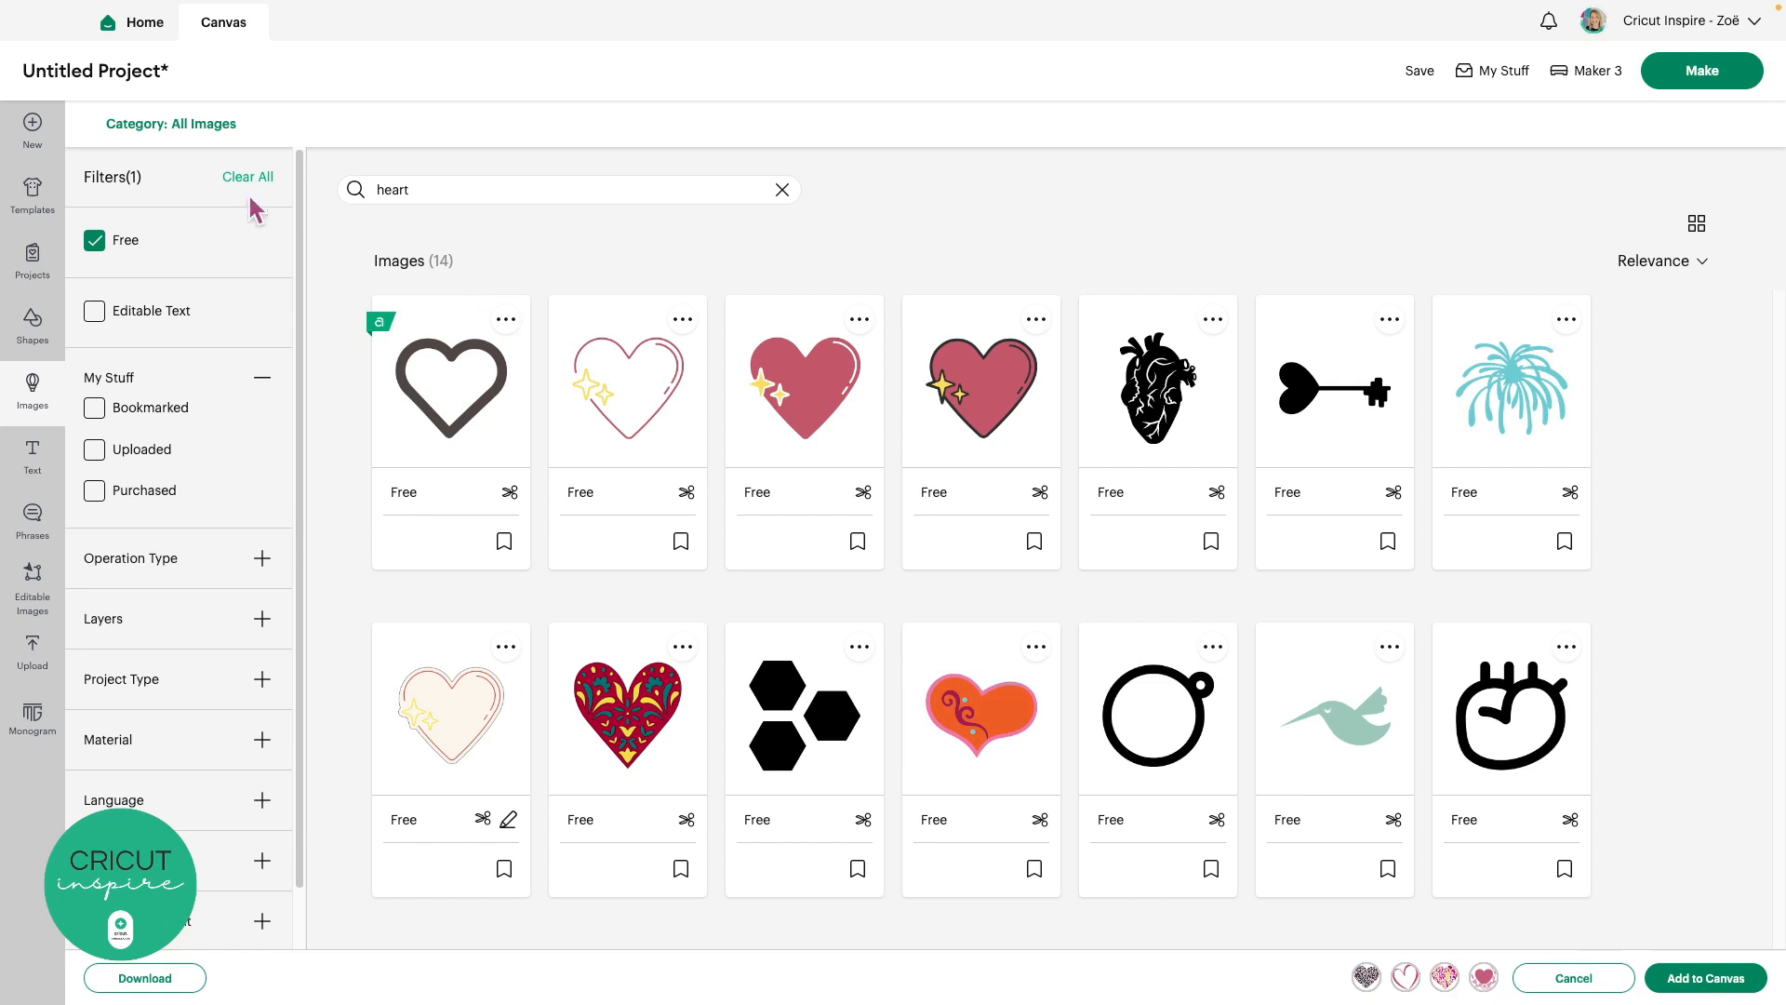
Clear the Free filter so all 20,689 heart images show again
left_click(94, 241)
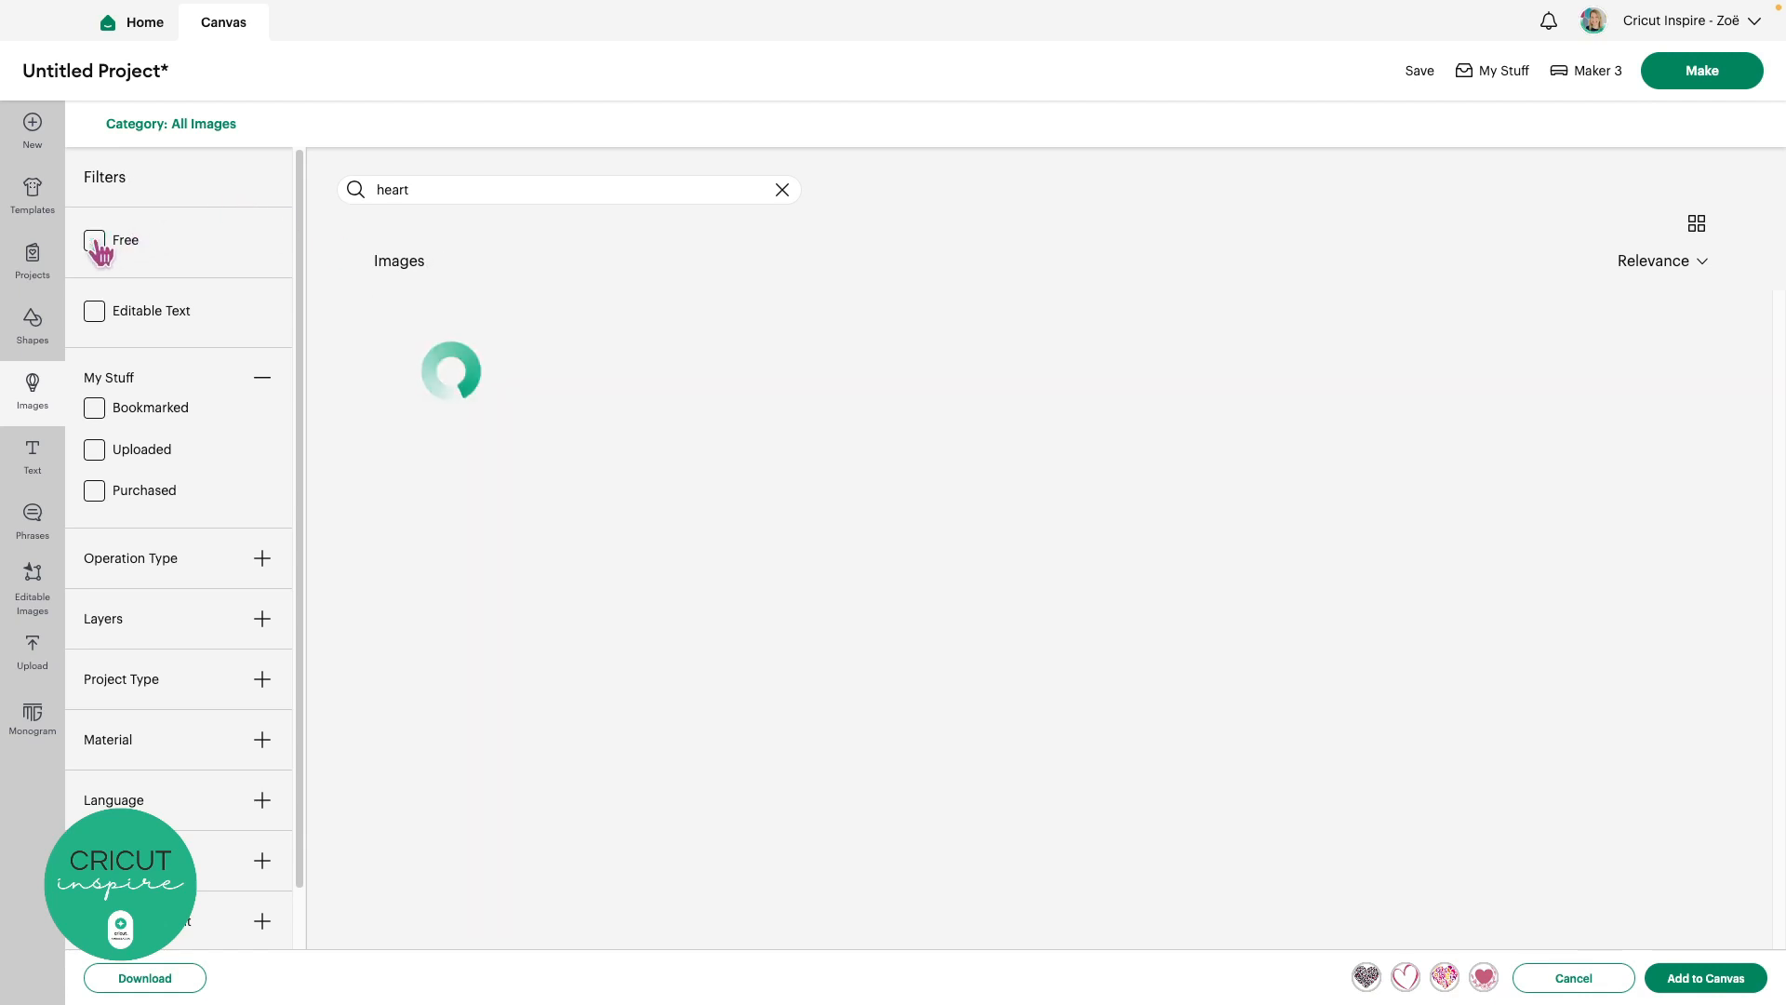
scroll(240, 349, "down", 1)
scroll(241, 349, "down", 1)
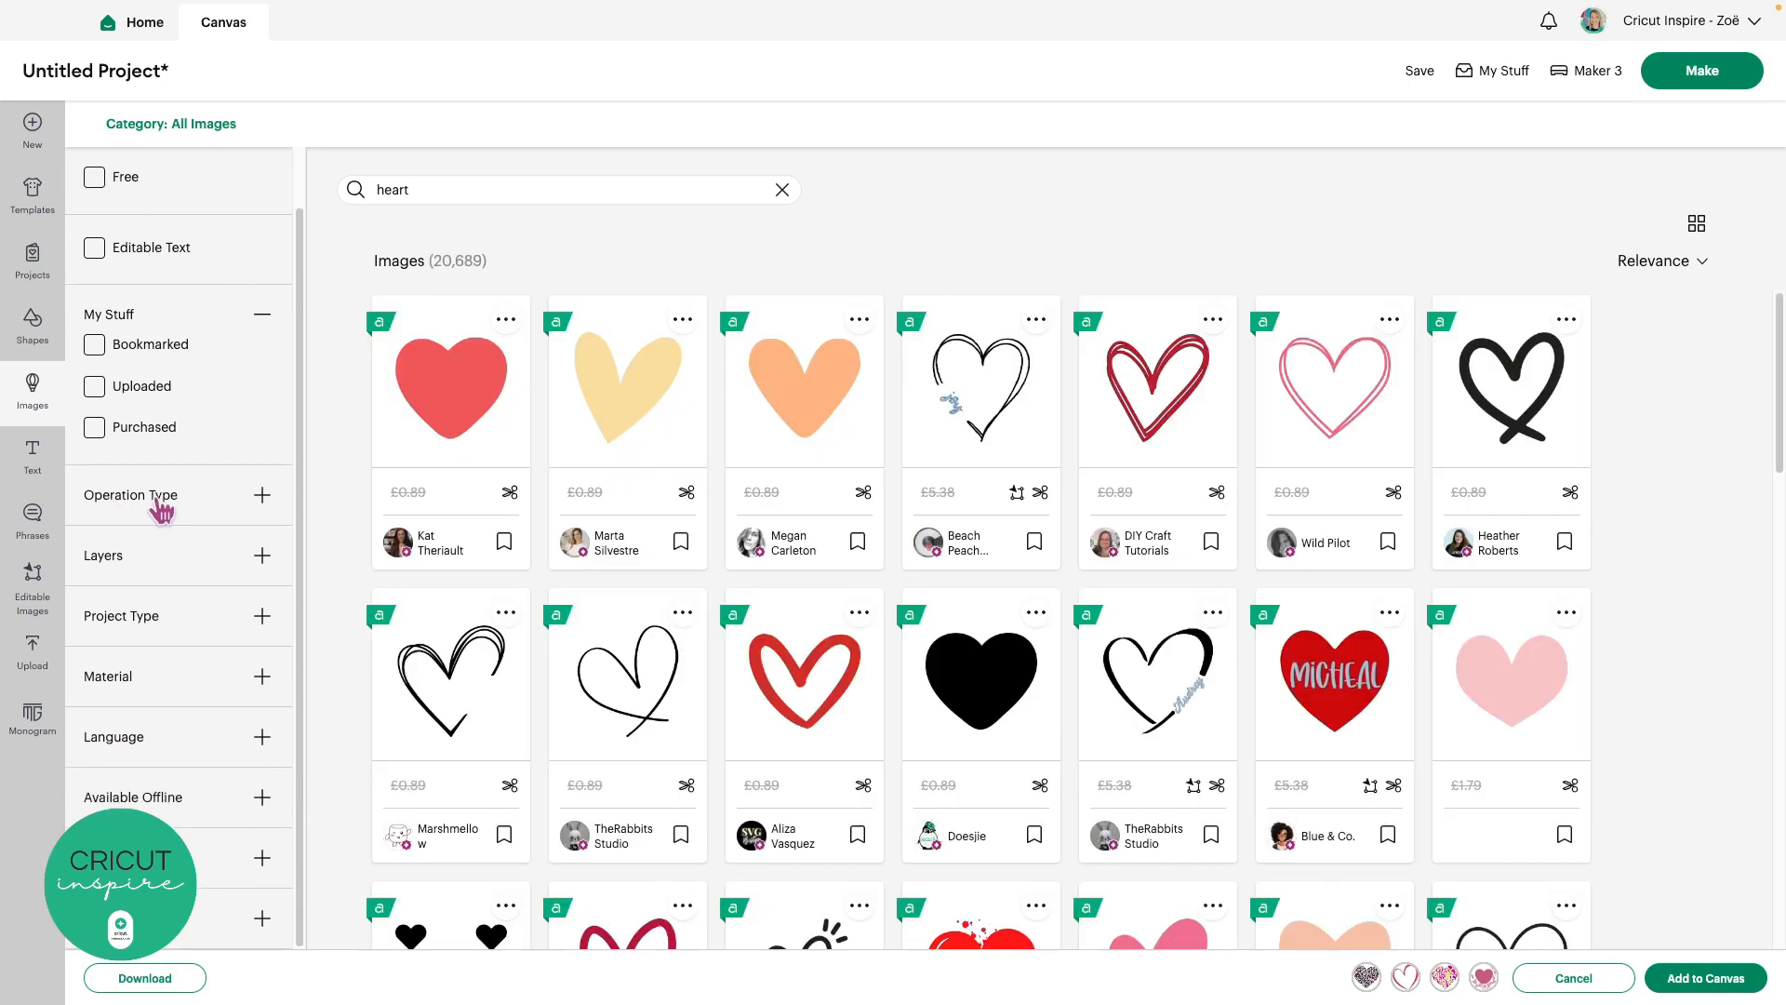
Filter the heart results to Cut Only, Single layer and Free images
left_click(262, 495)
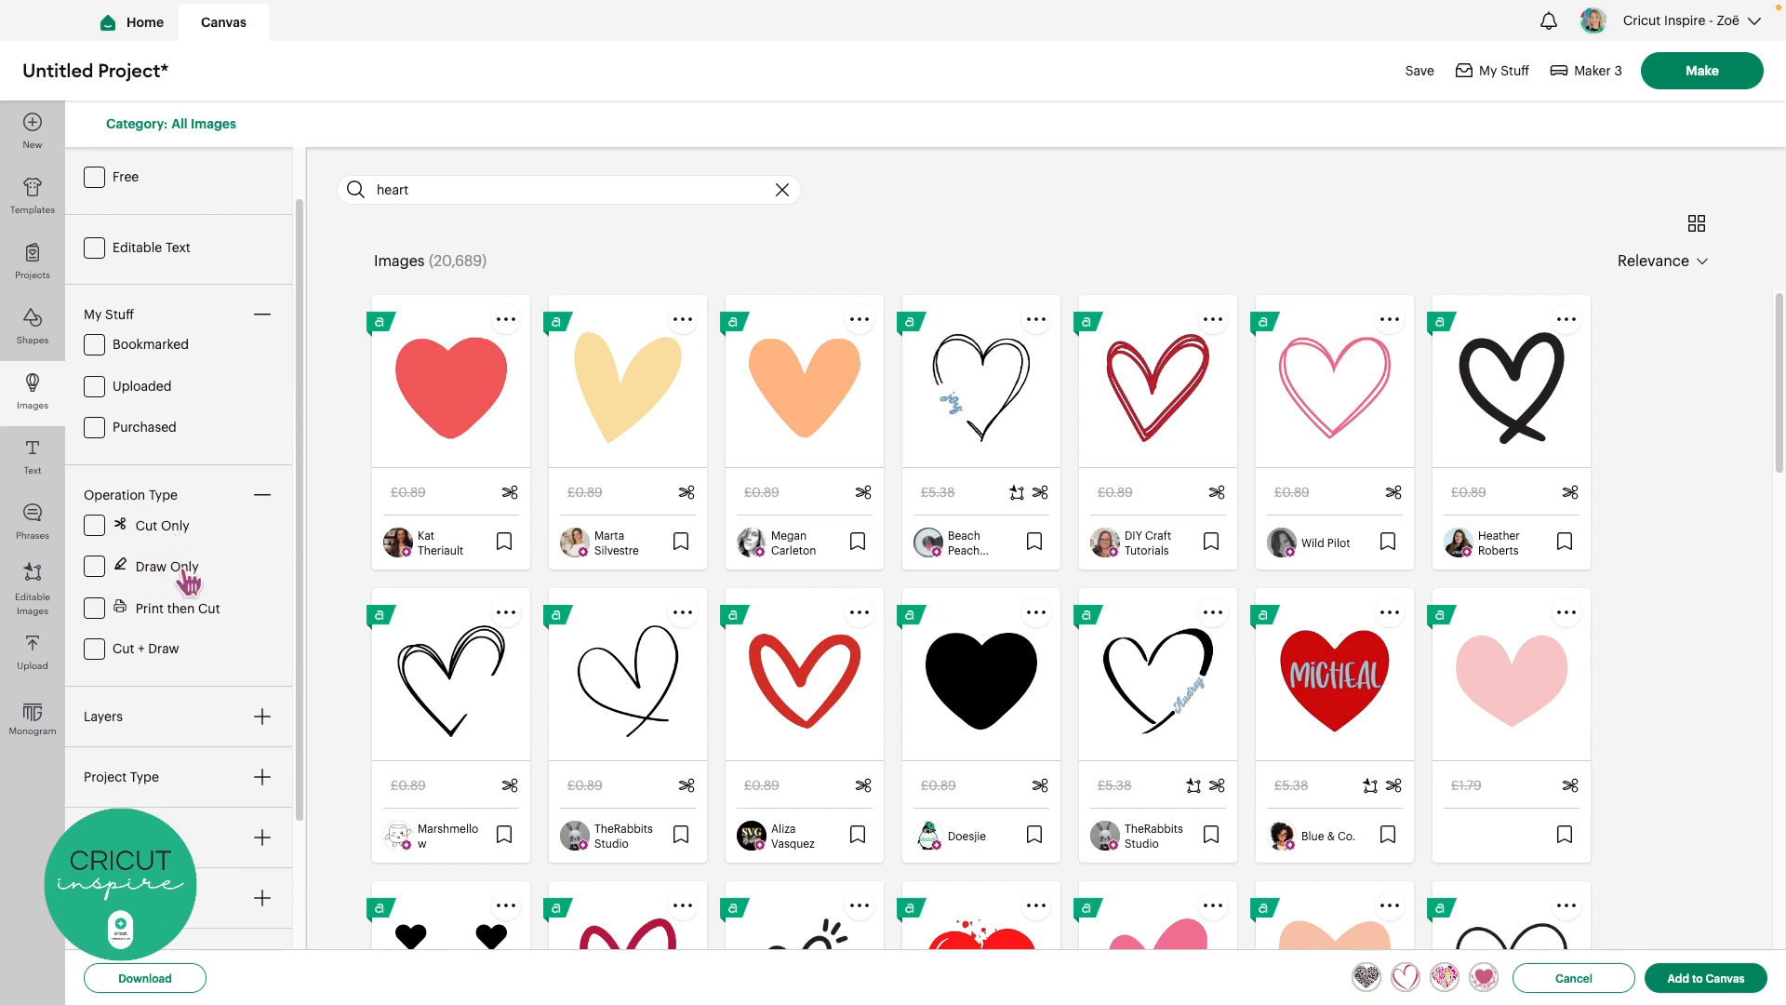
left_click(95, 527)
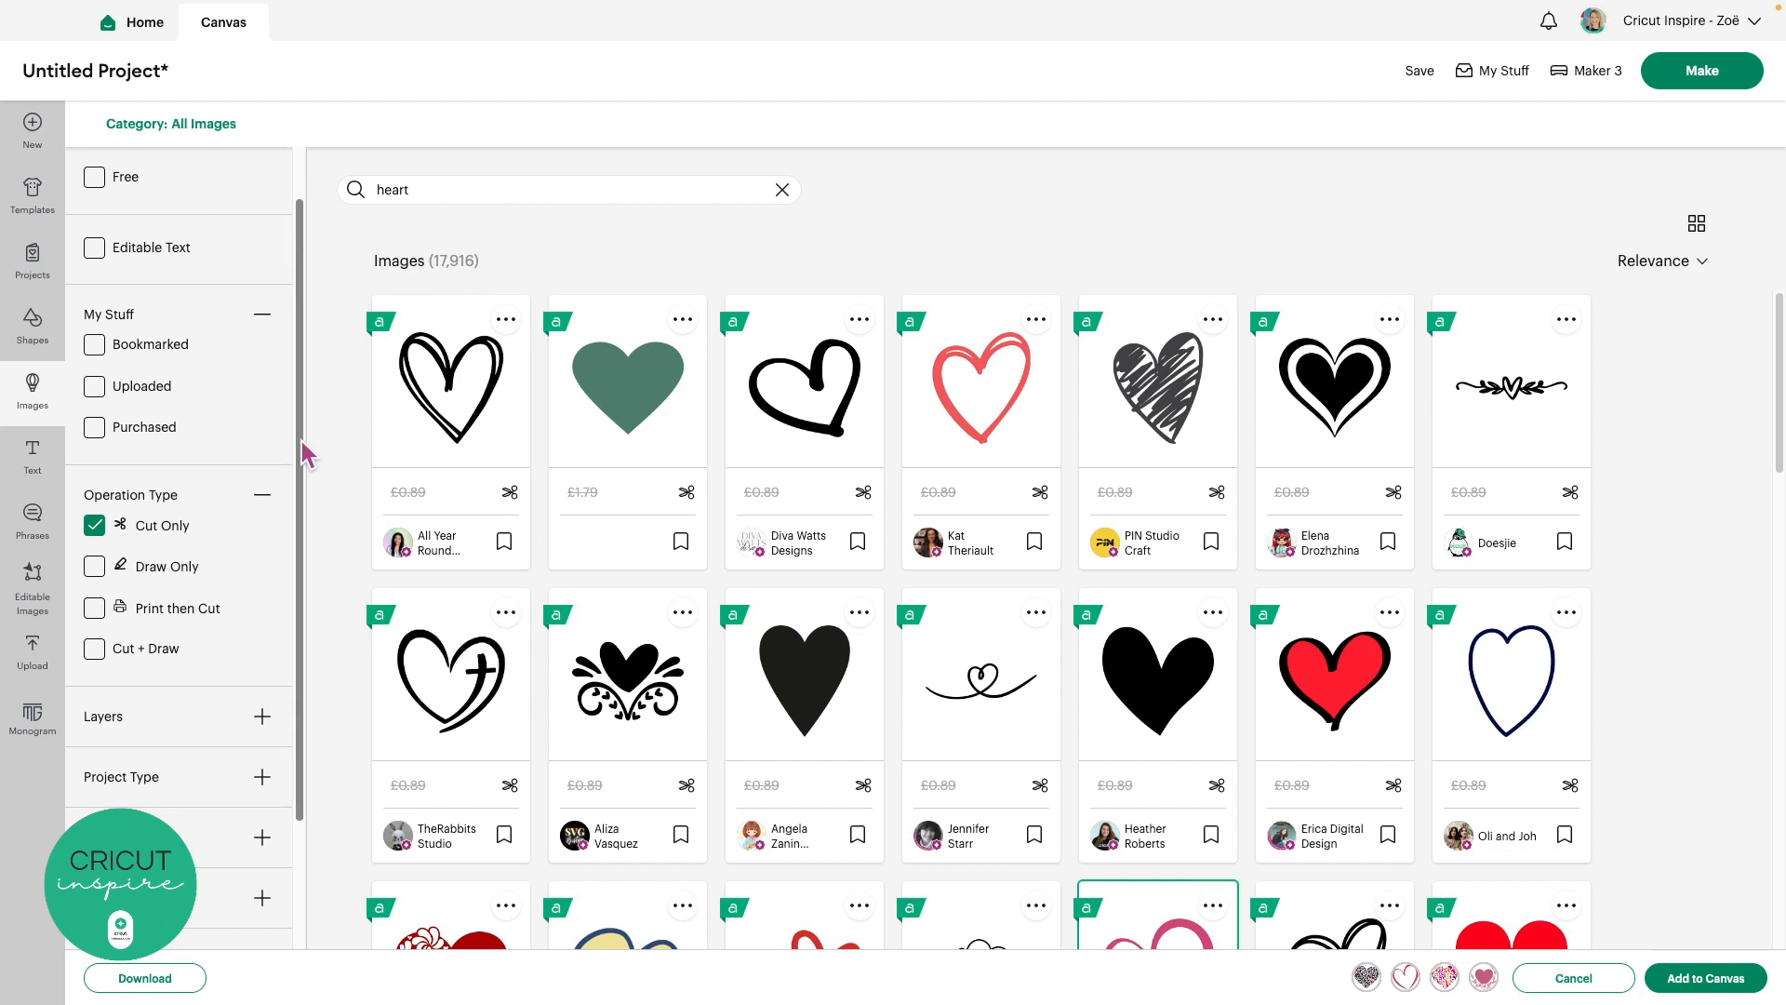
left_click_drag(303, 454, 304, 556)
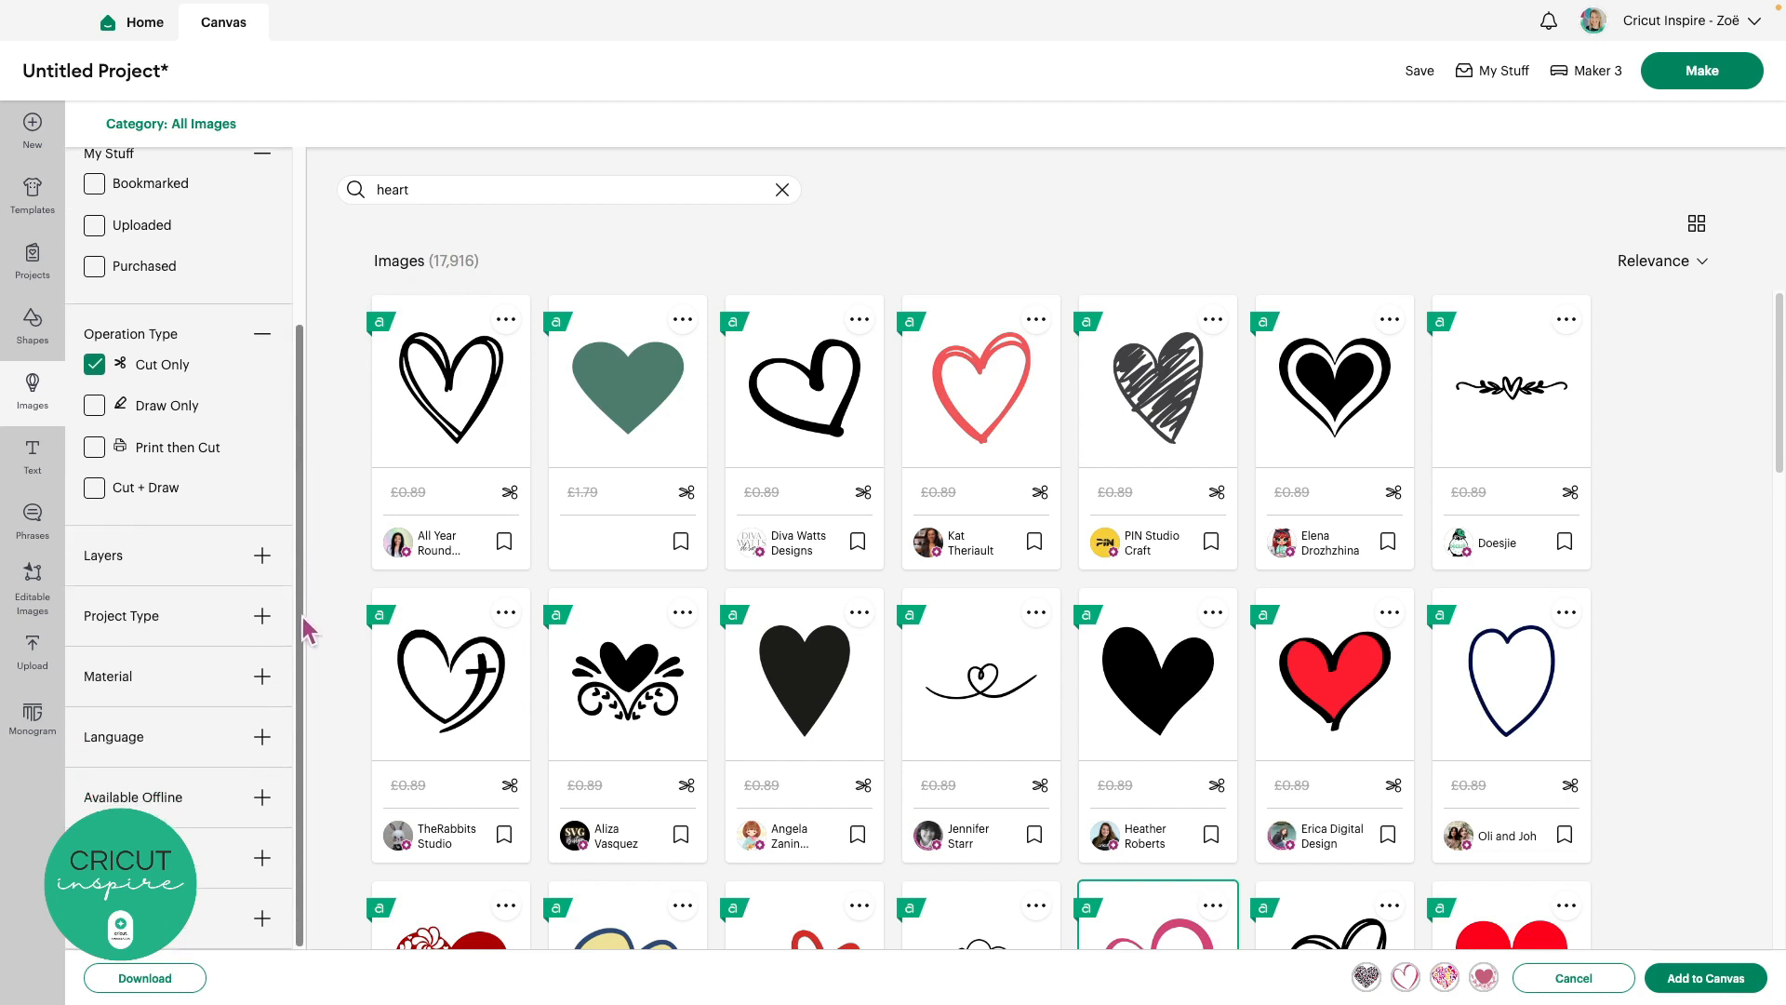
left_click(263, 557)
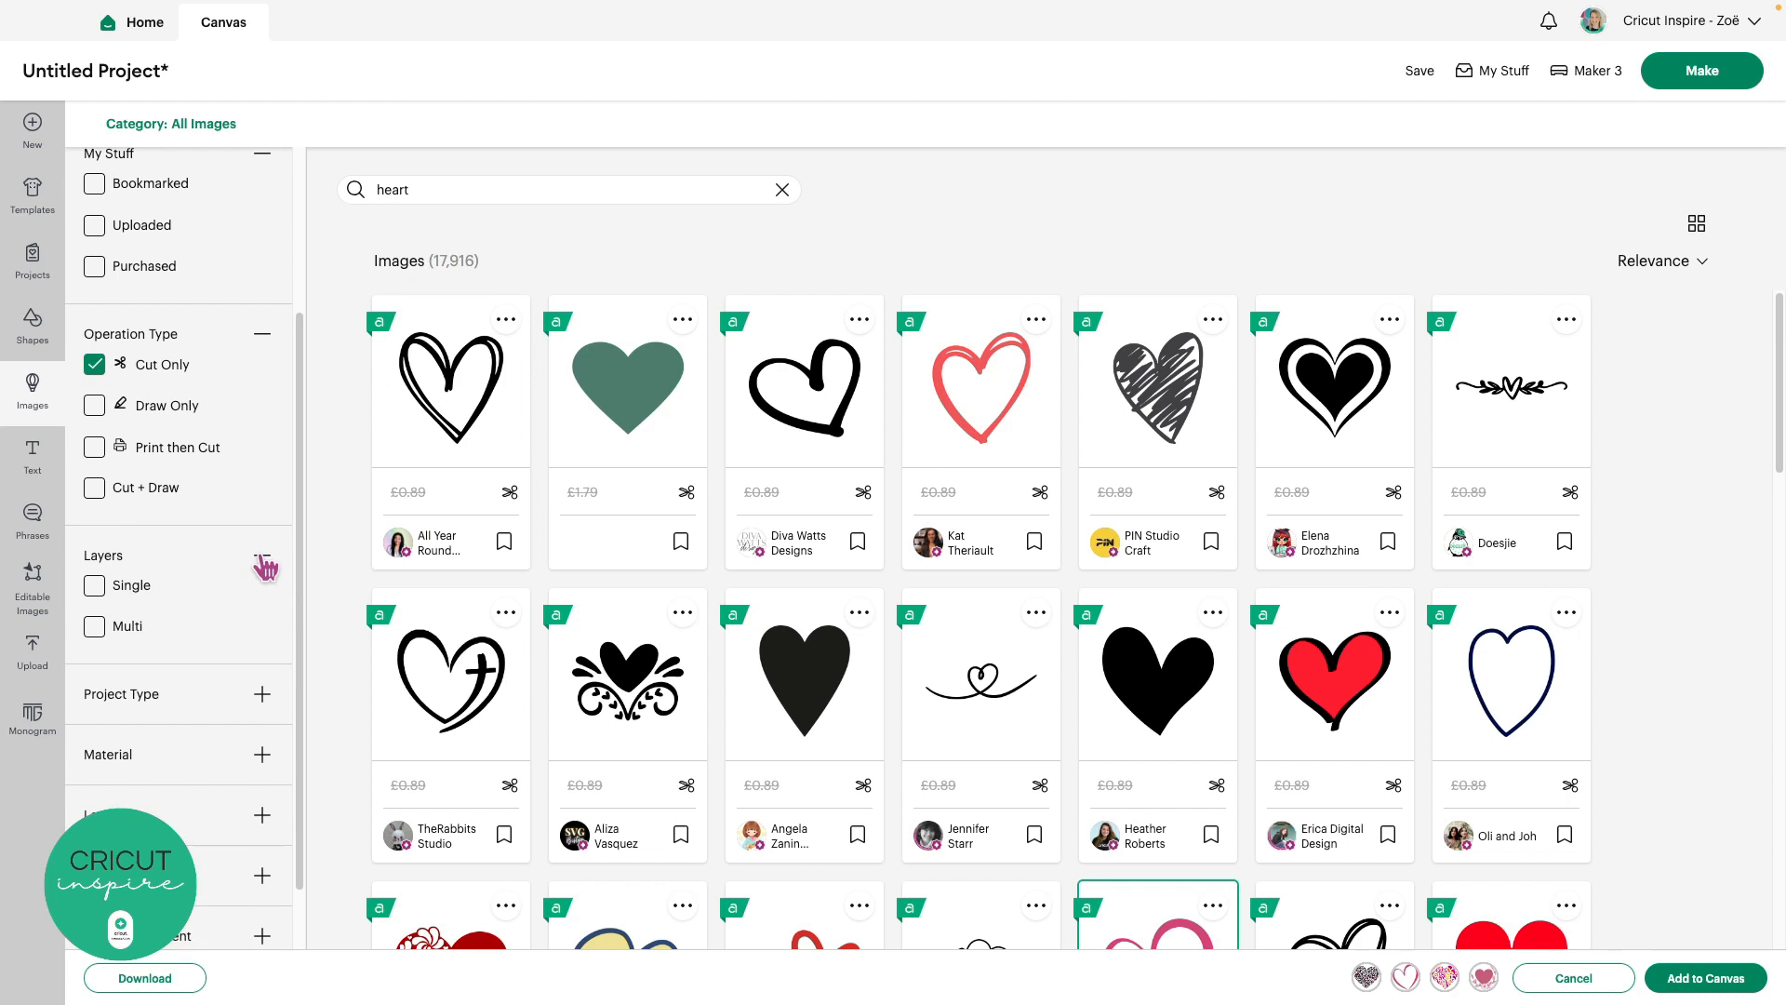
left_click(95, 586)
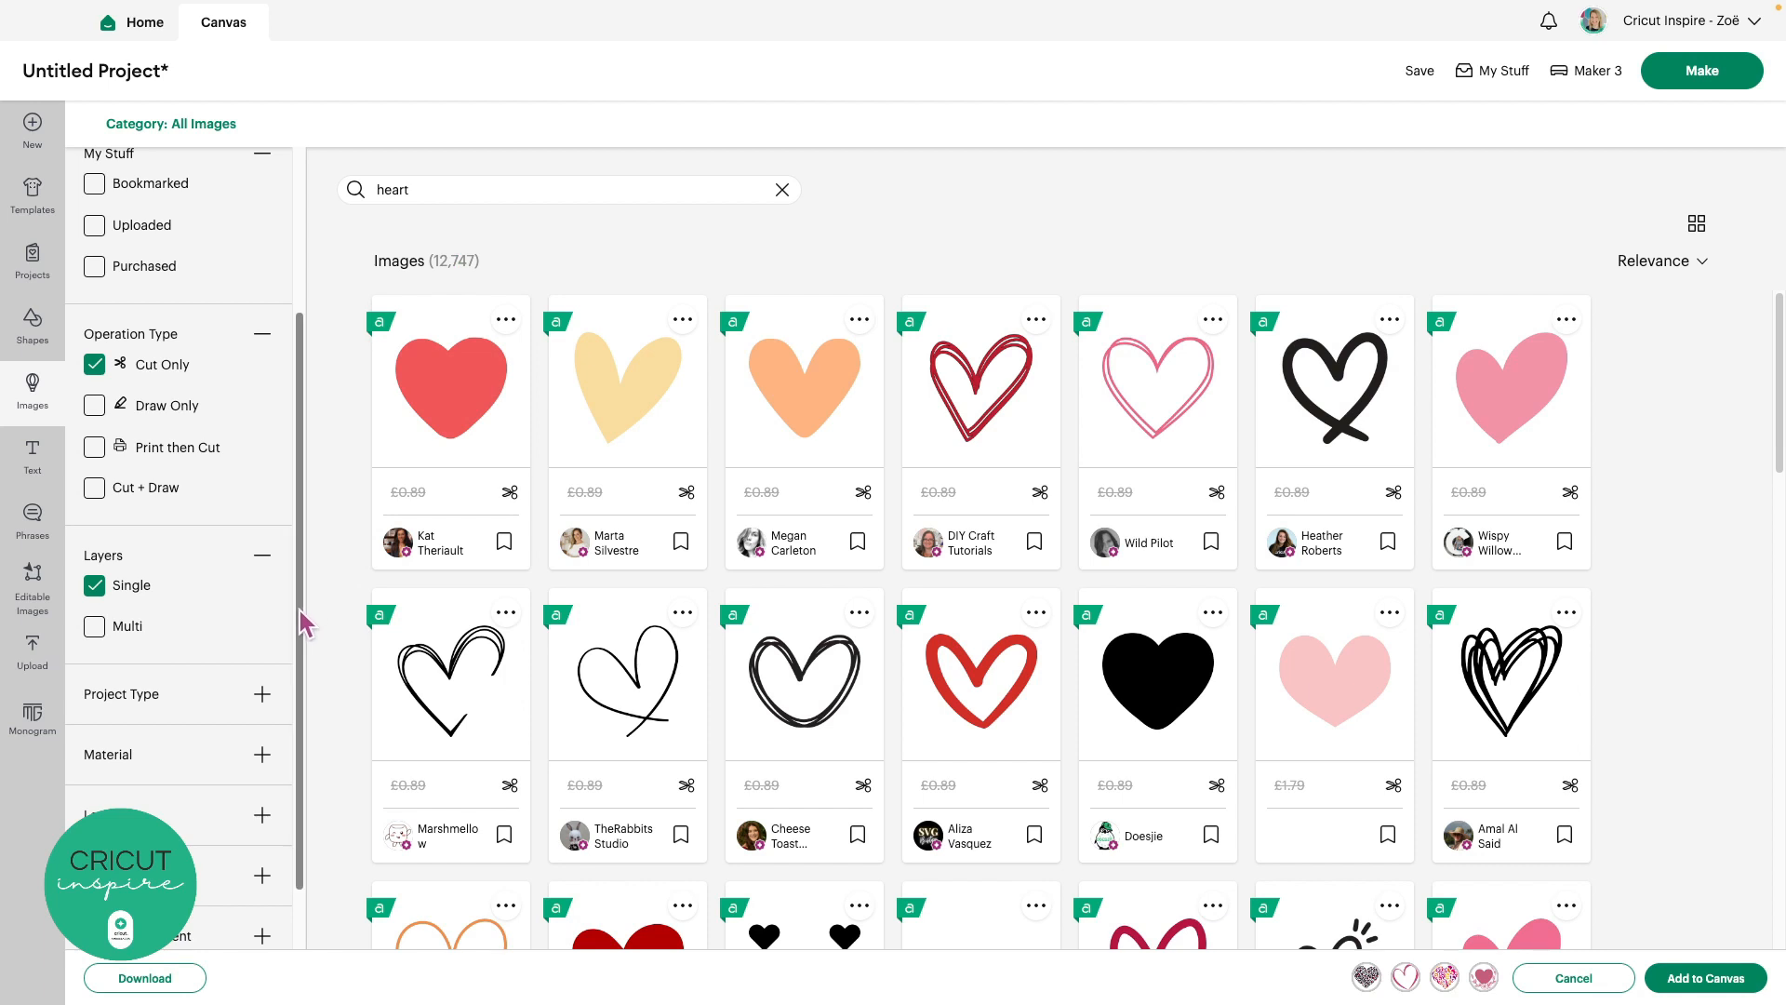
left_click_drag(302, 623, 303, 681)
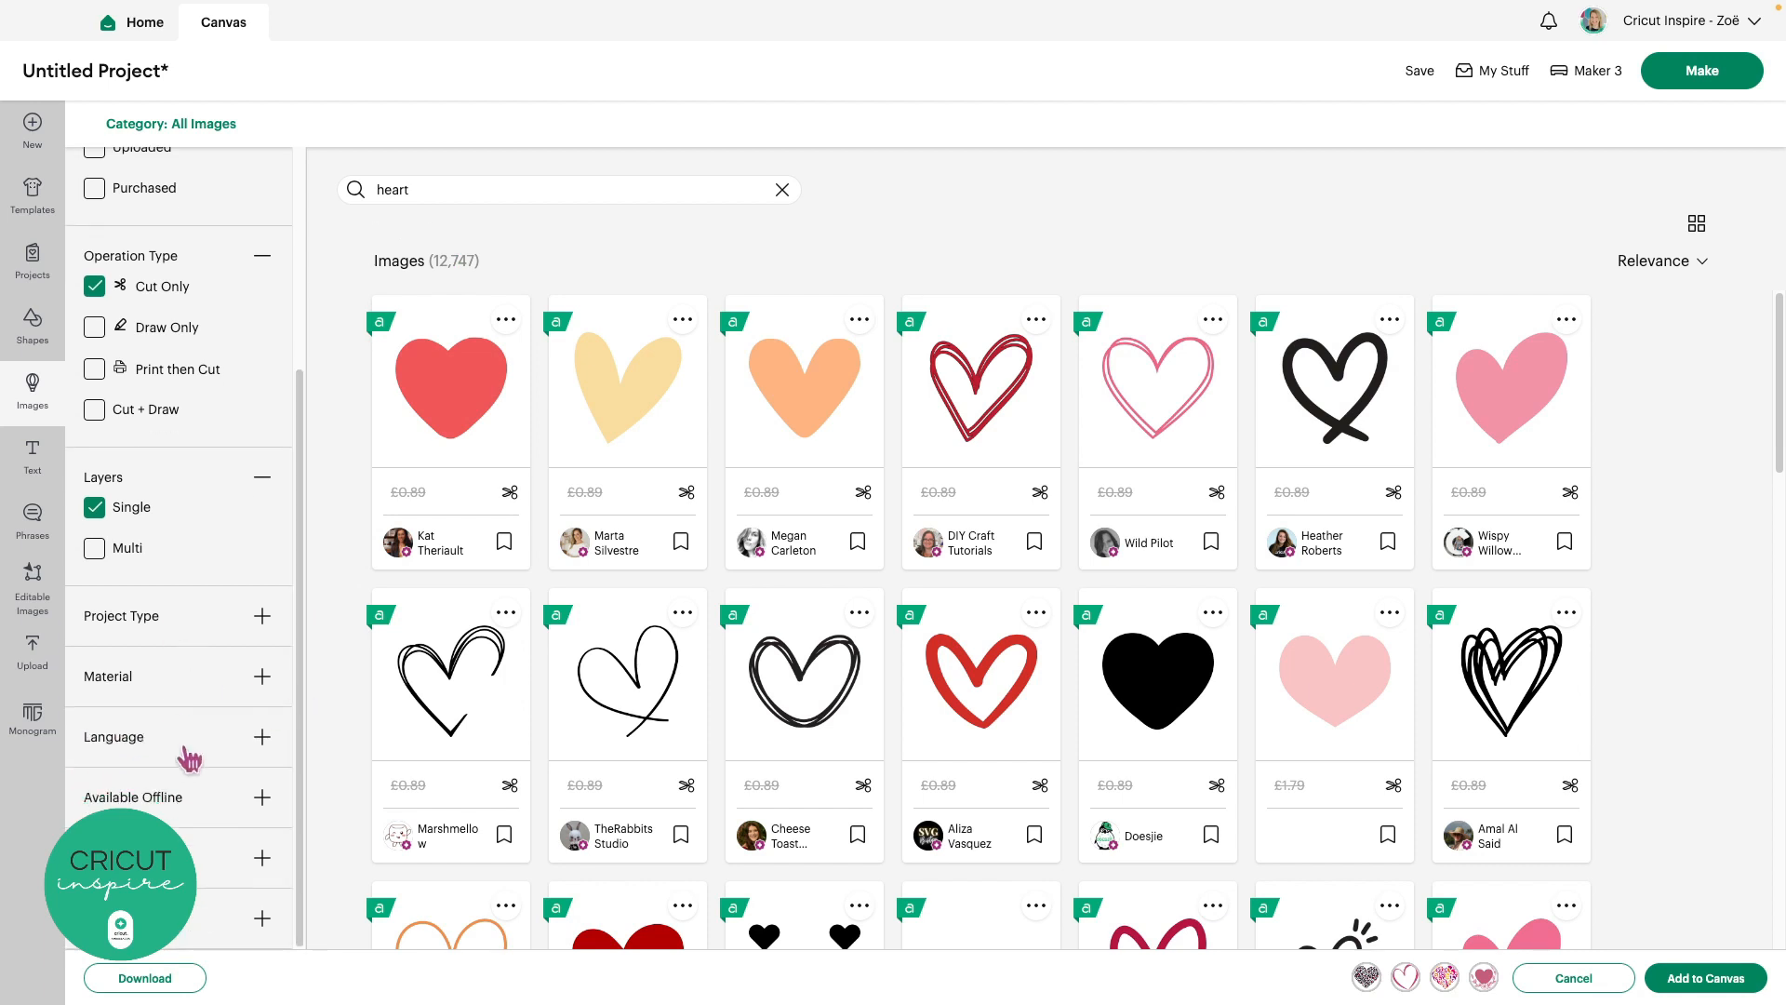
left_click(262, 618)
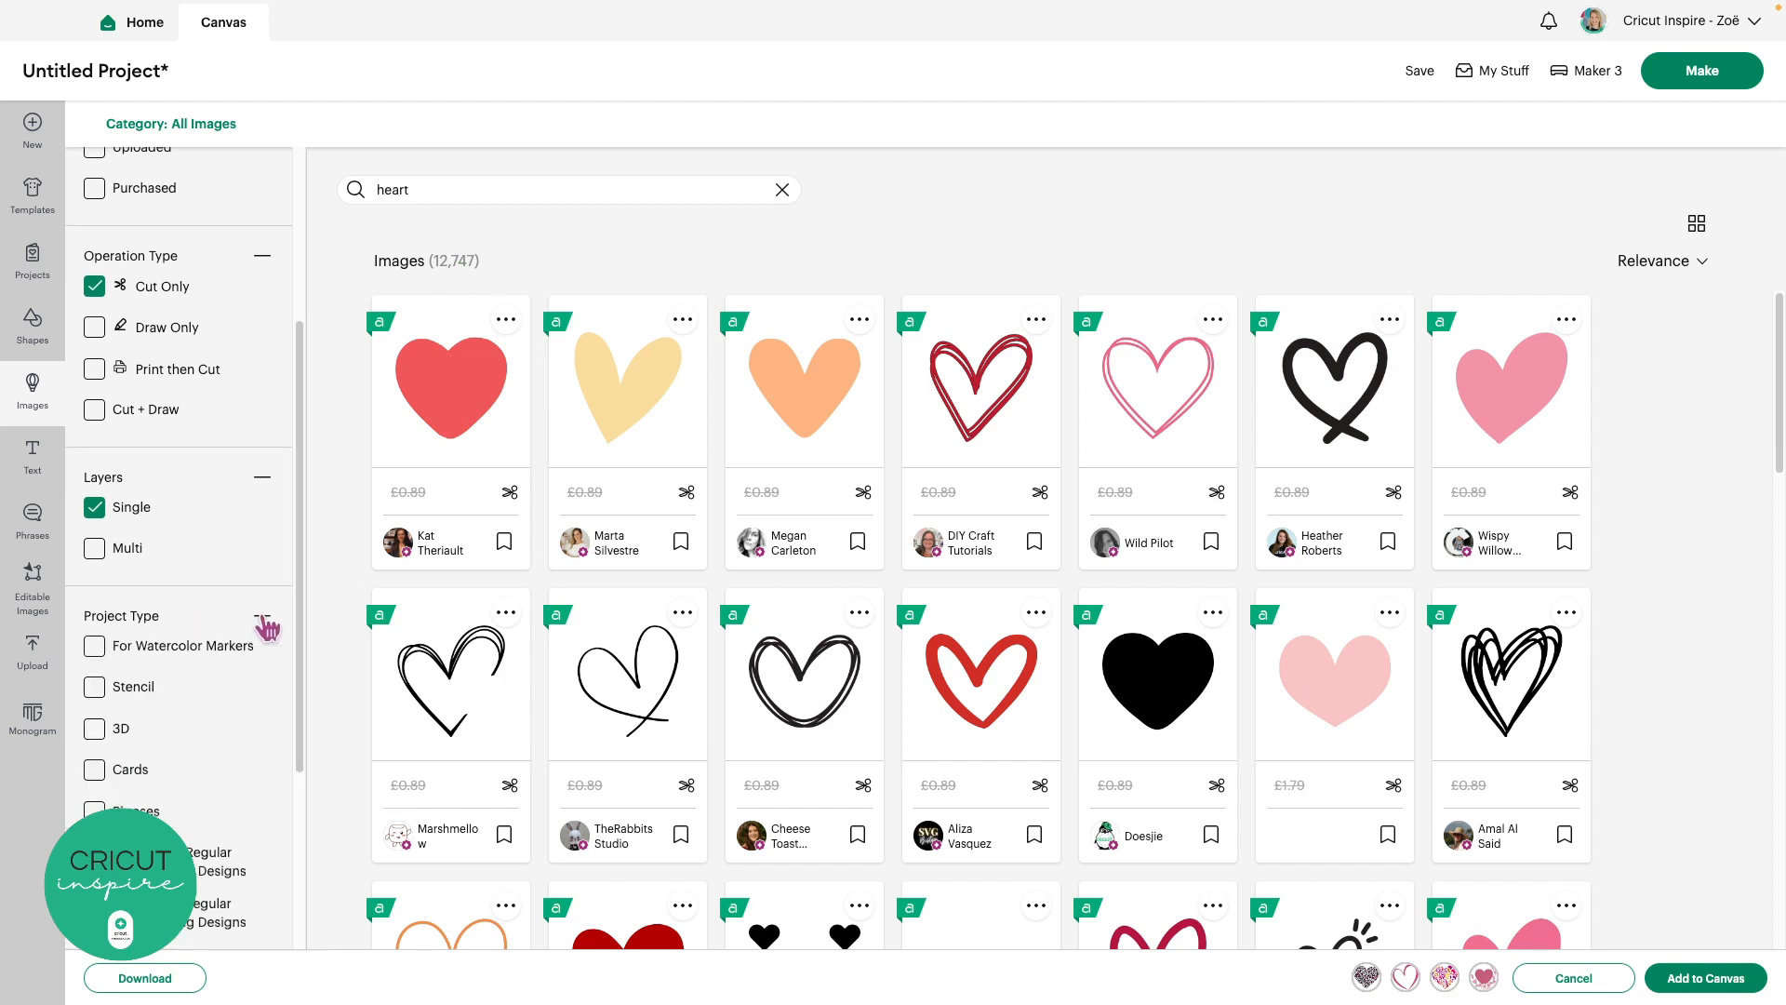
scroll(267, 629, "down", 5)
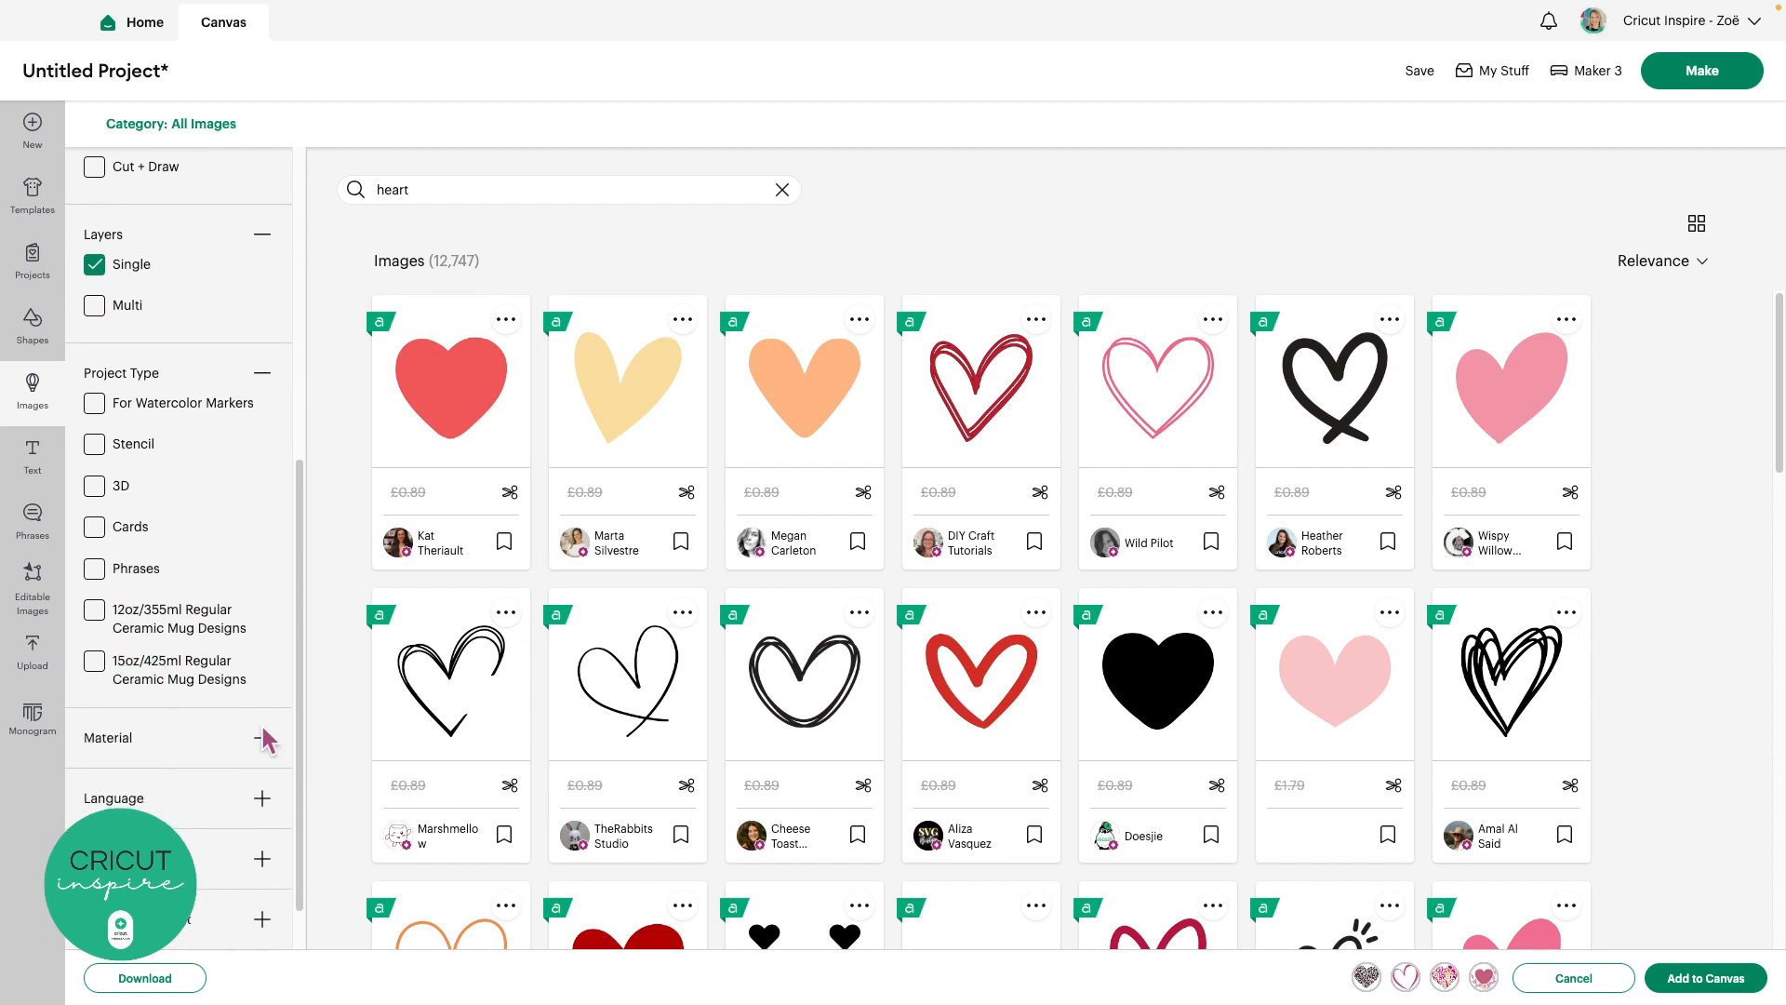
left_click(262, 738)
scroll(266, 744, "down", 7)
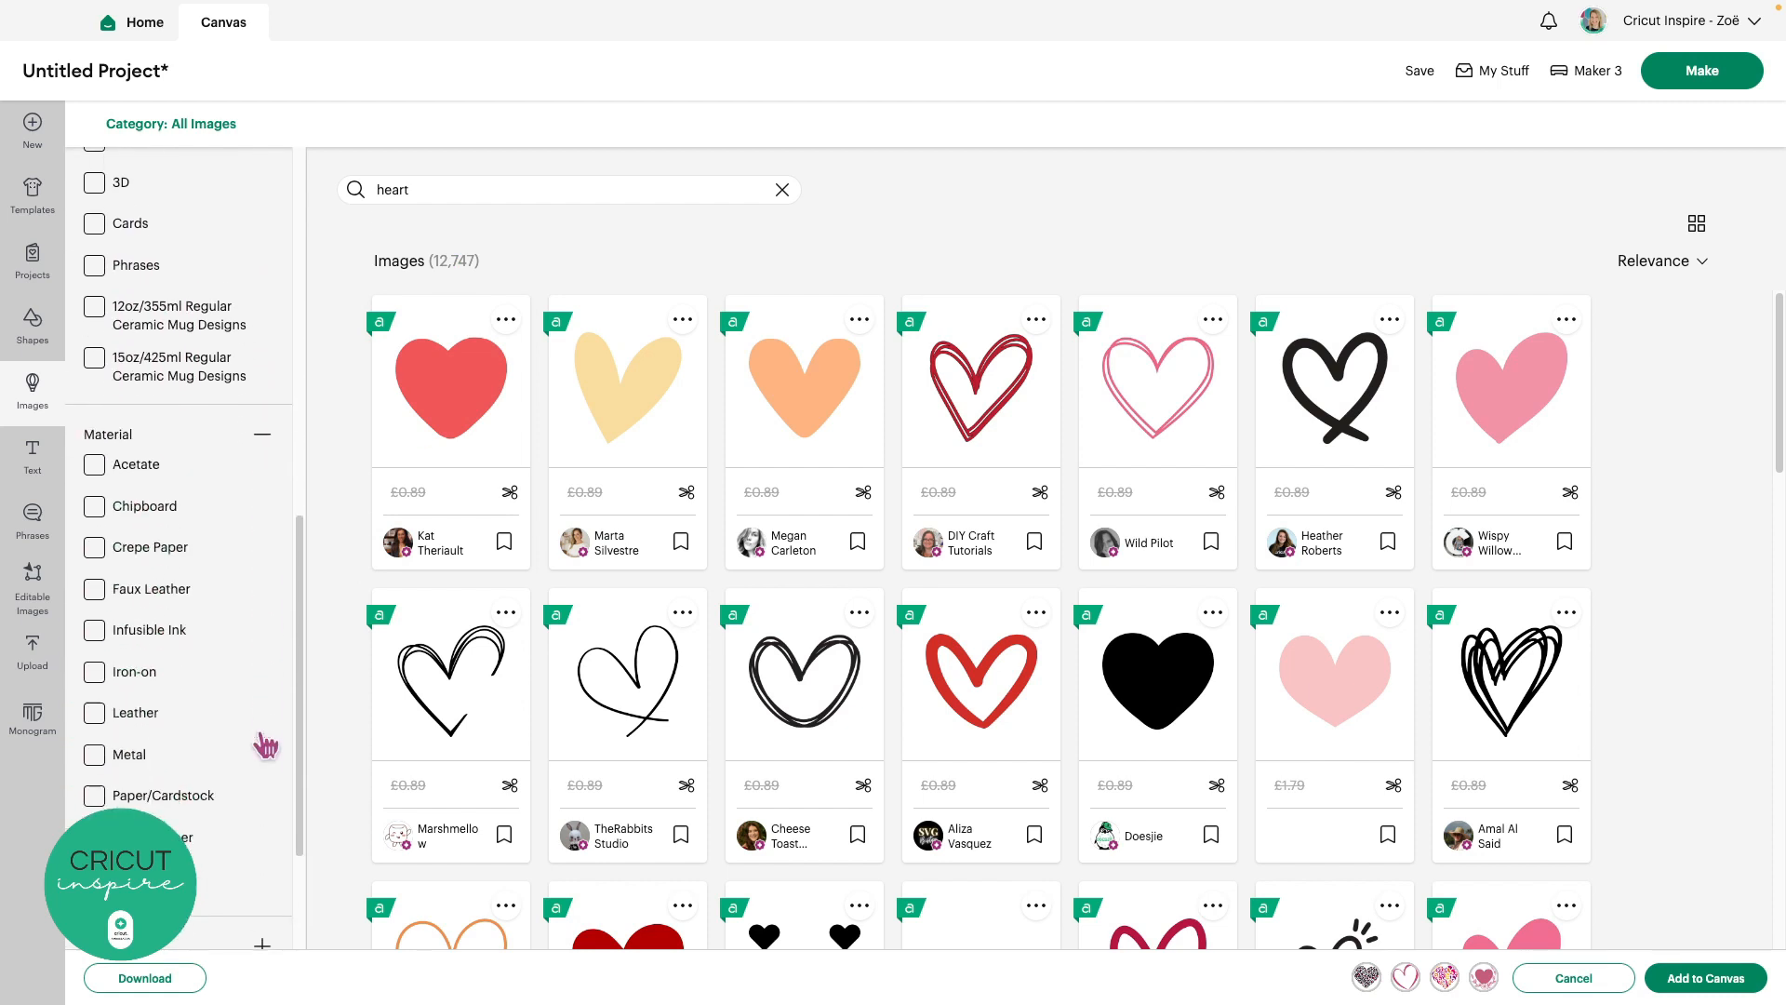
left_click_drag(304, 750, 267, 359)
left_click(95, 243)
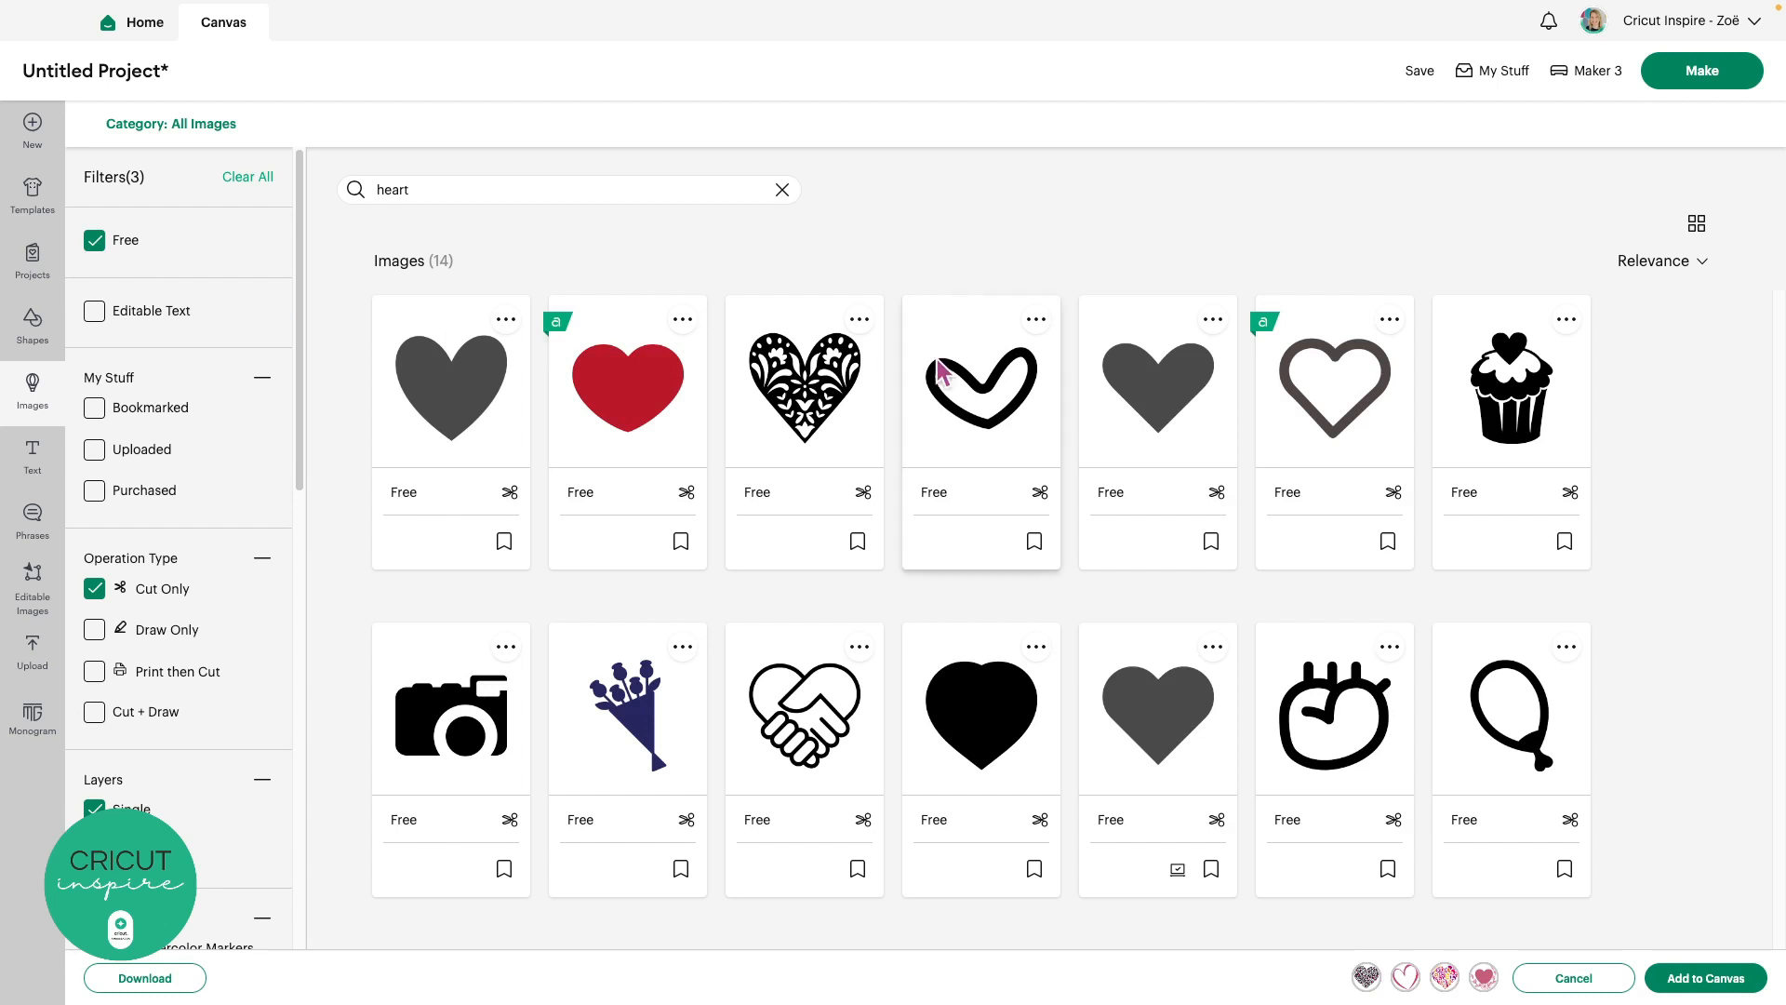
Pick the free red heart, drop the leopard-print heart, and add the picks to the canvas
left_click(648, 382)
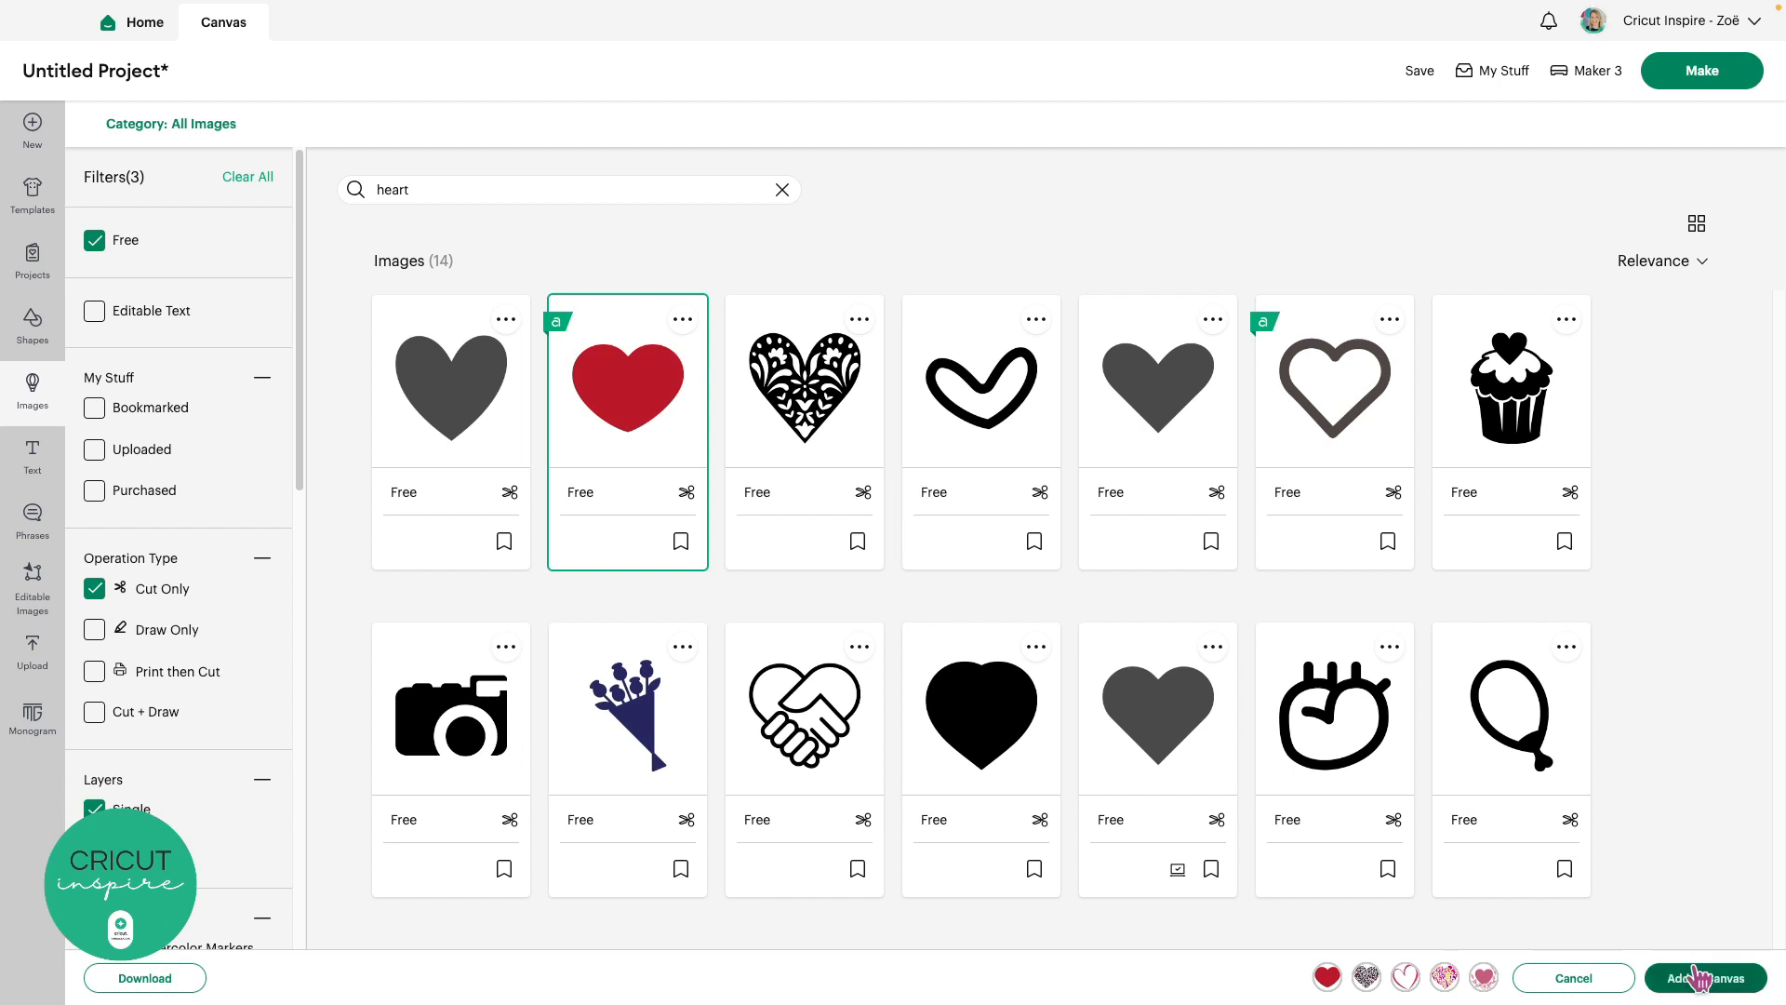
left_click(1367, 976)
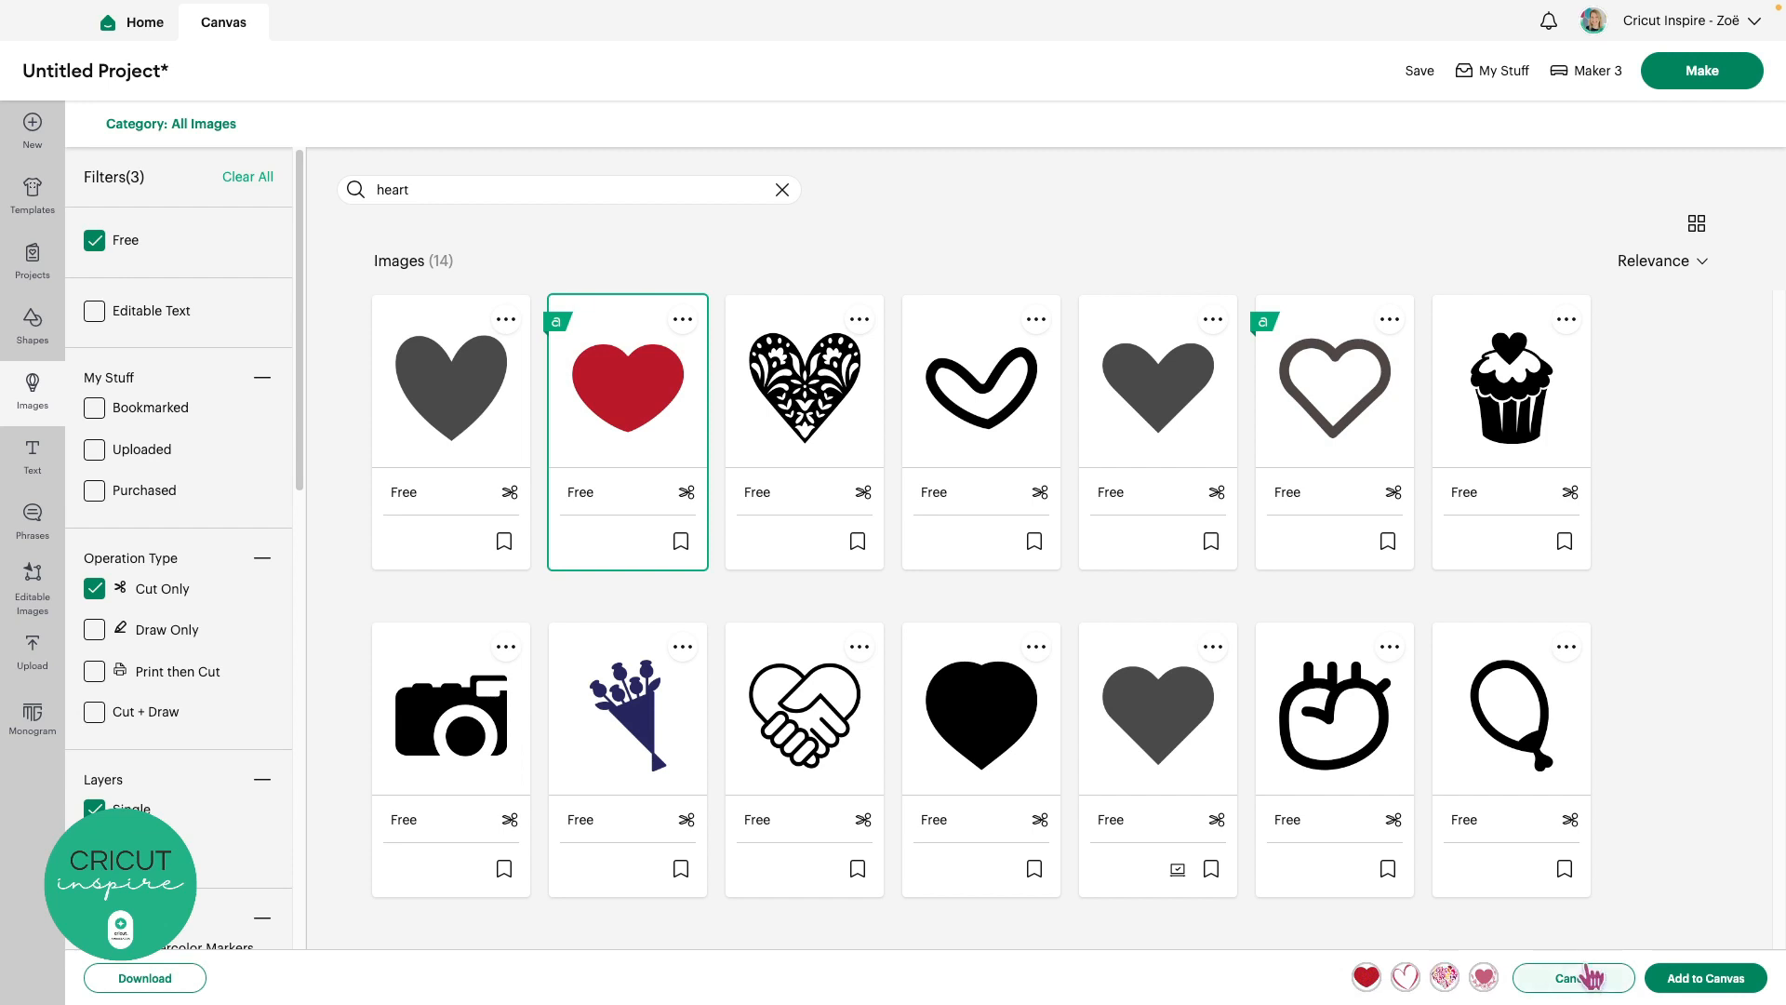
left_click(1689, 979)
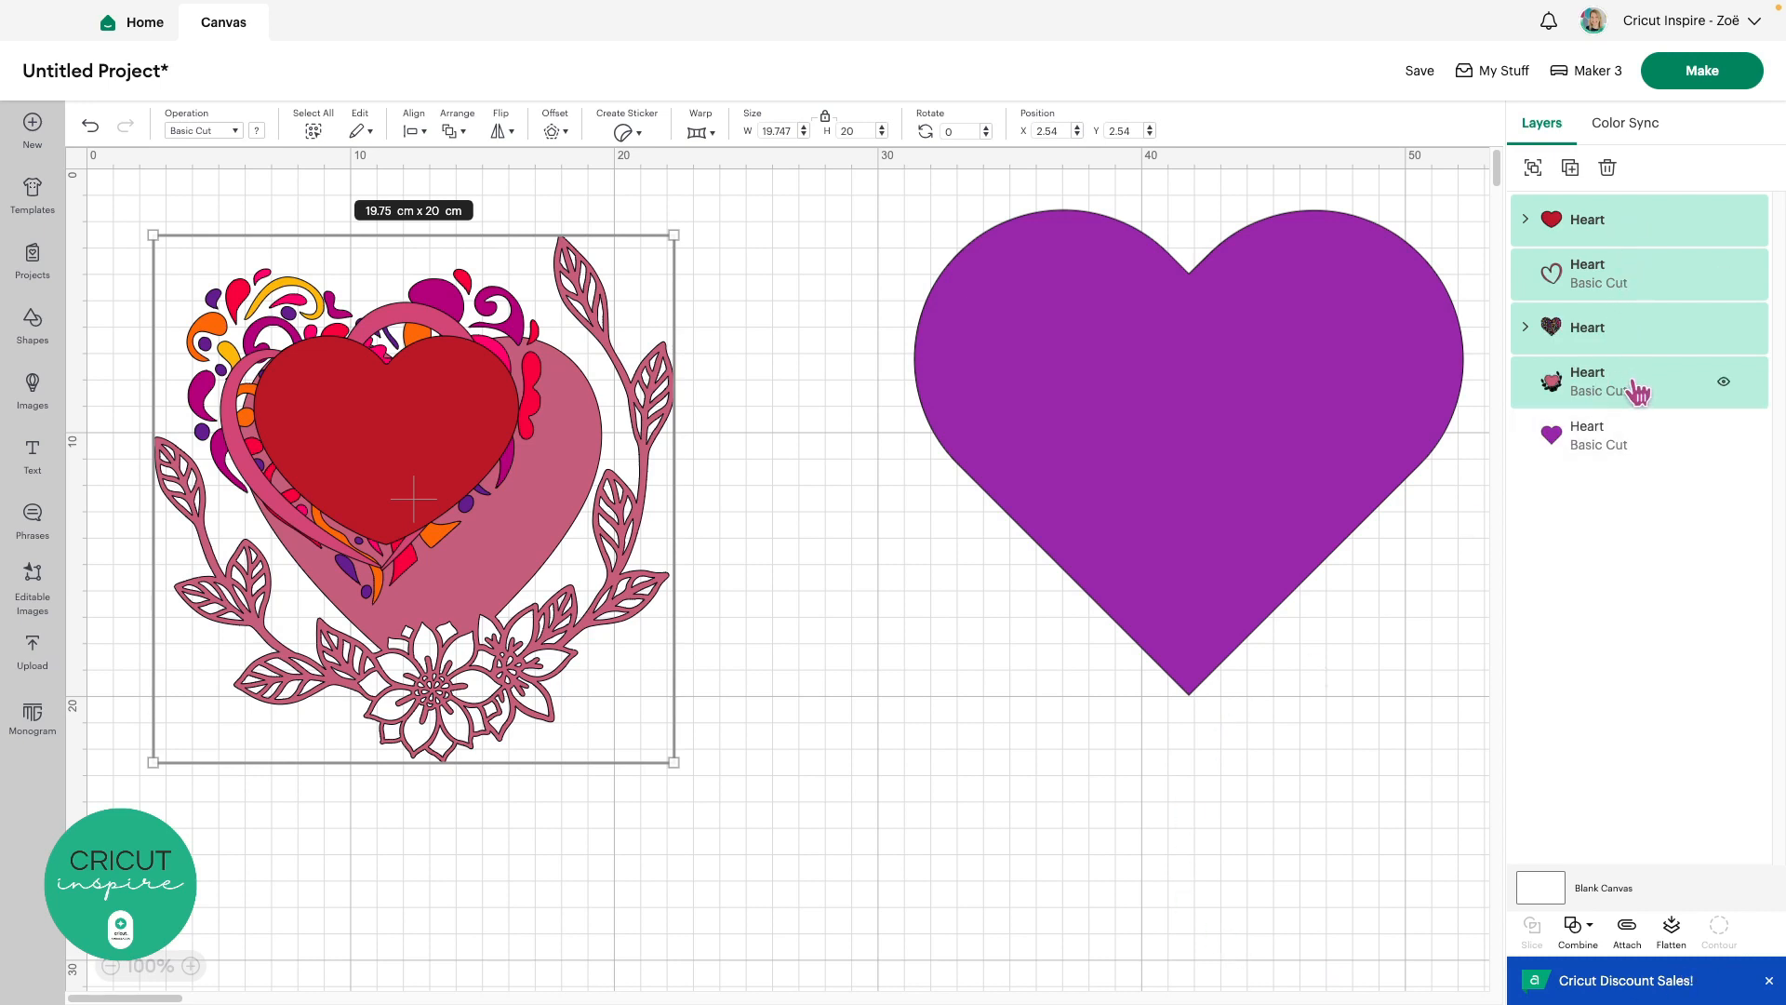
Spread out the red and outline hearts and shrink the swirl heart into the top-left corner
left_click(801, 557)
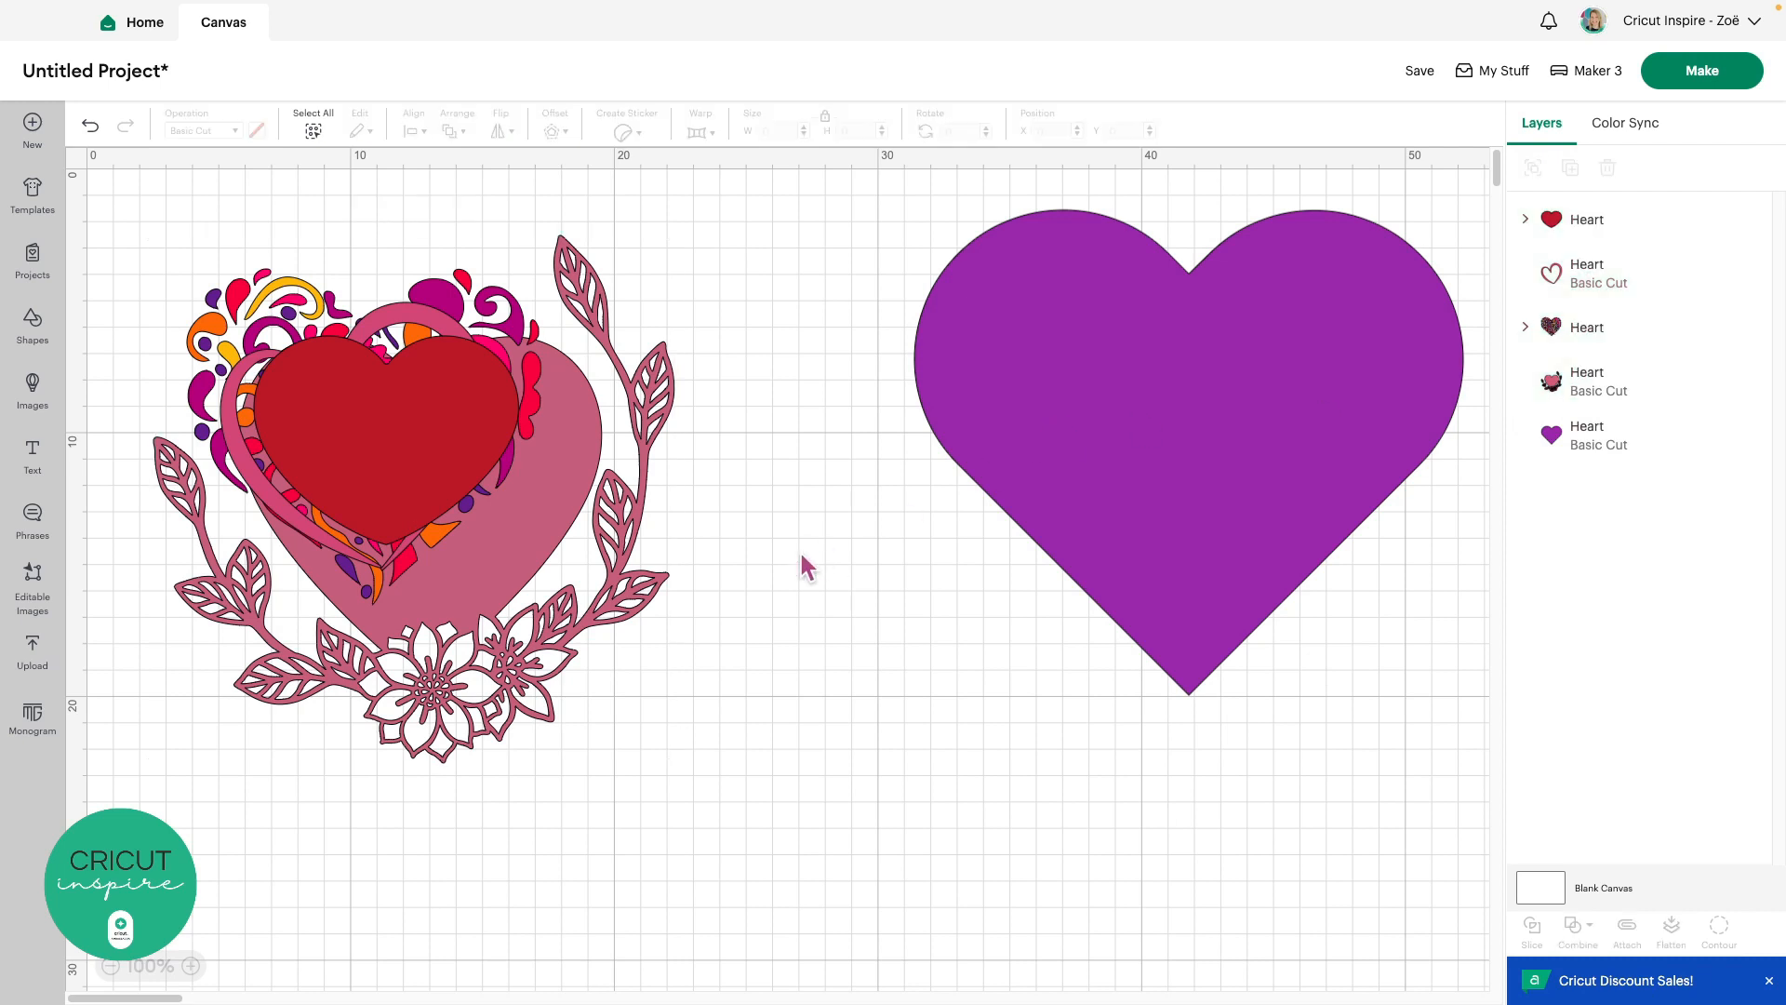
left_click_drag(405, 415, 979, 713)
left_click_drag(390, 459, 801, 494)
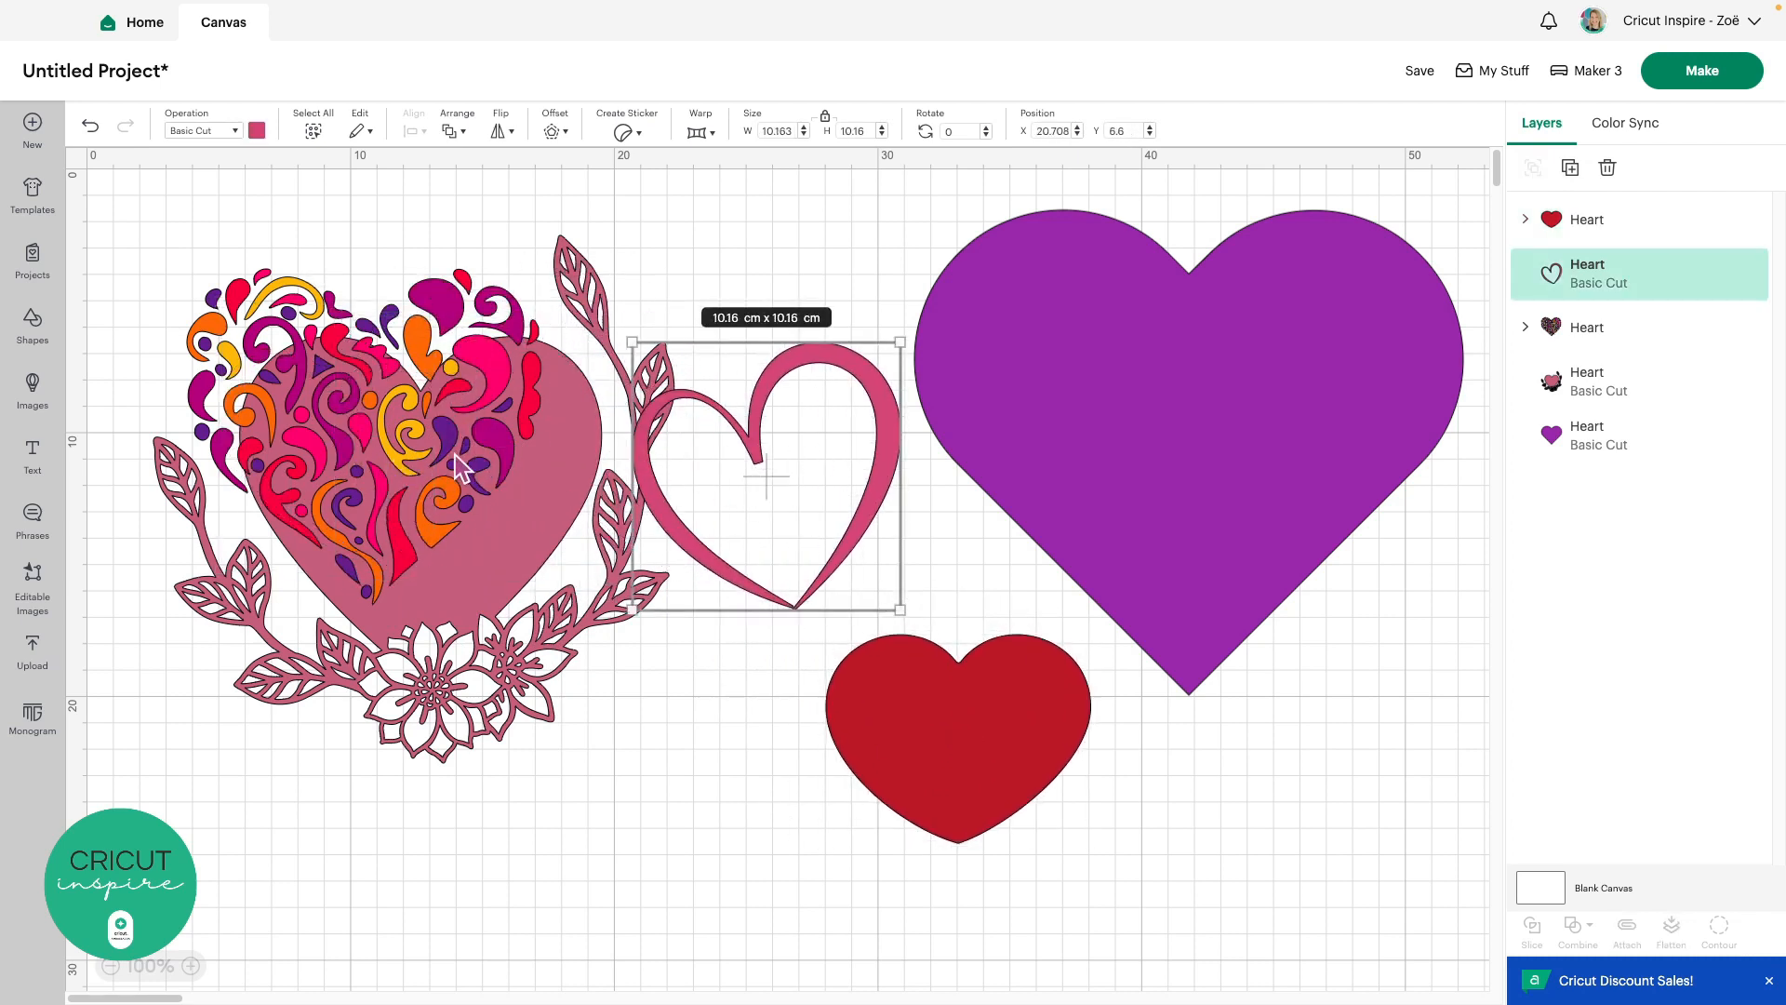
left_click(457, 468)
left_click_drag(535, 590, 462, 521)
left_click_drag(349, 403, 293, 333)
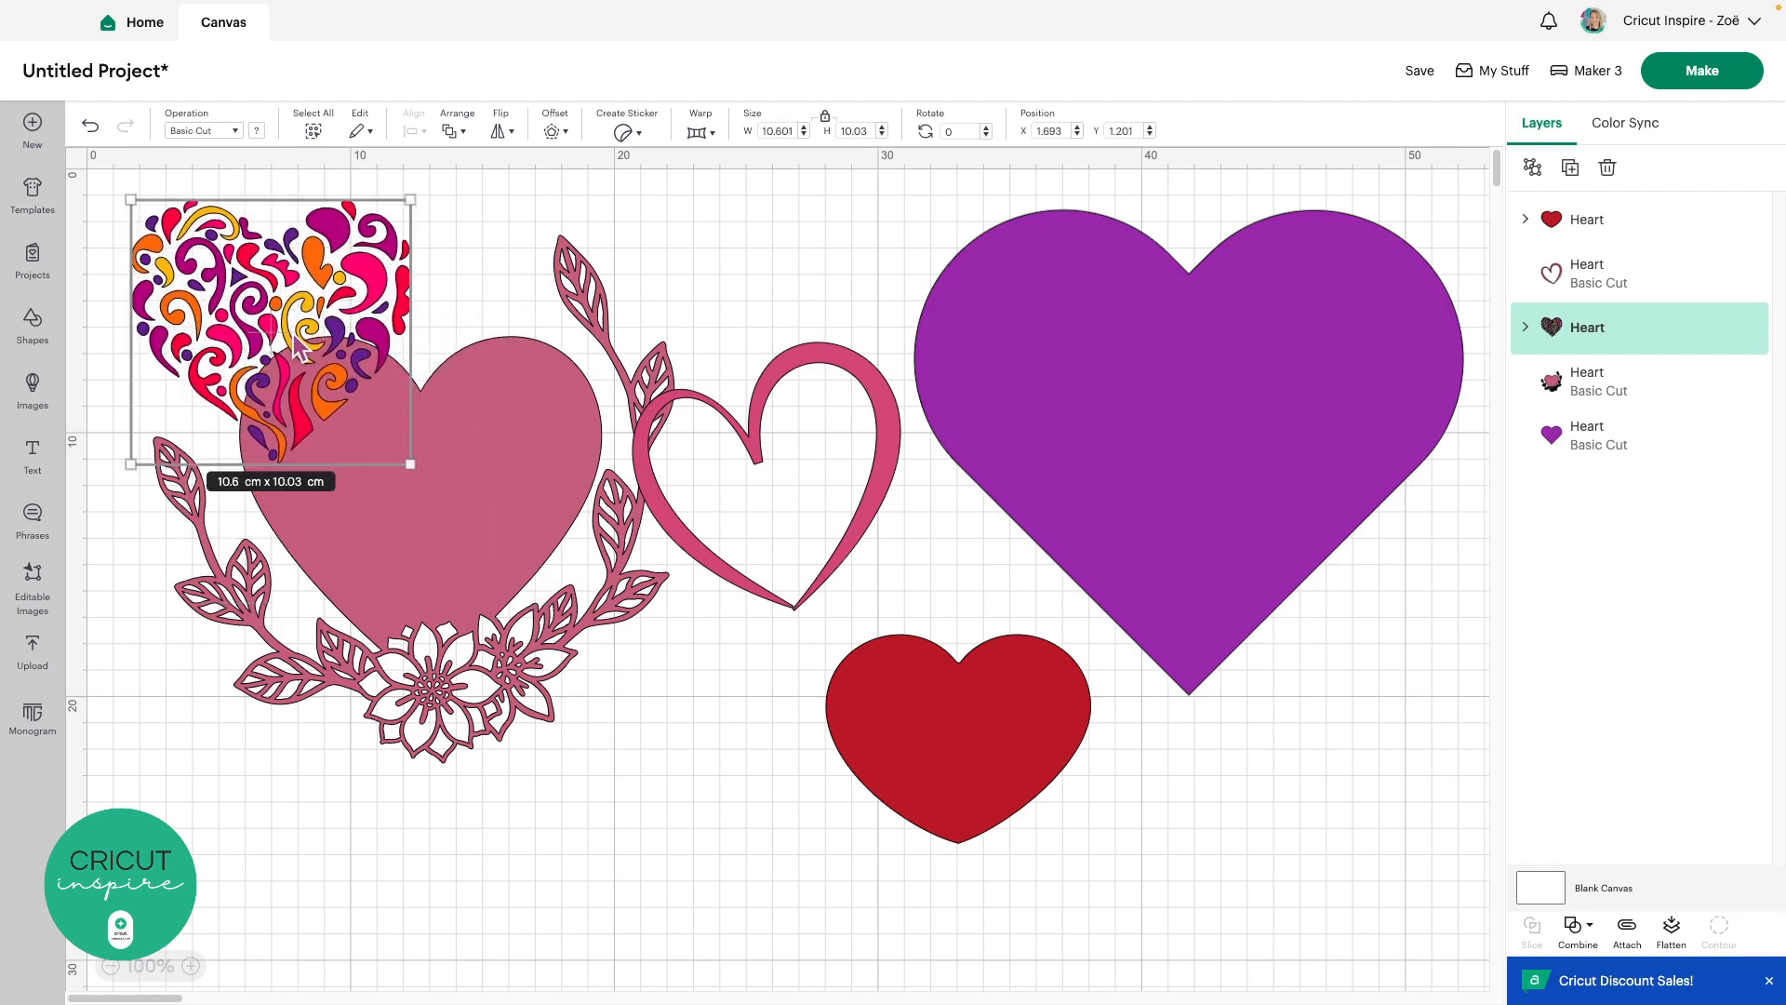
Shrink the floral wreath heart to about 12 cm, reposition it, then delete it
left_click(426, 528)
left_click_drag(674, 761, 465, 551)
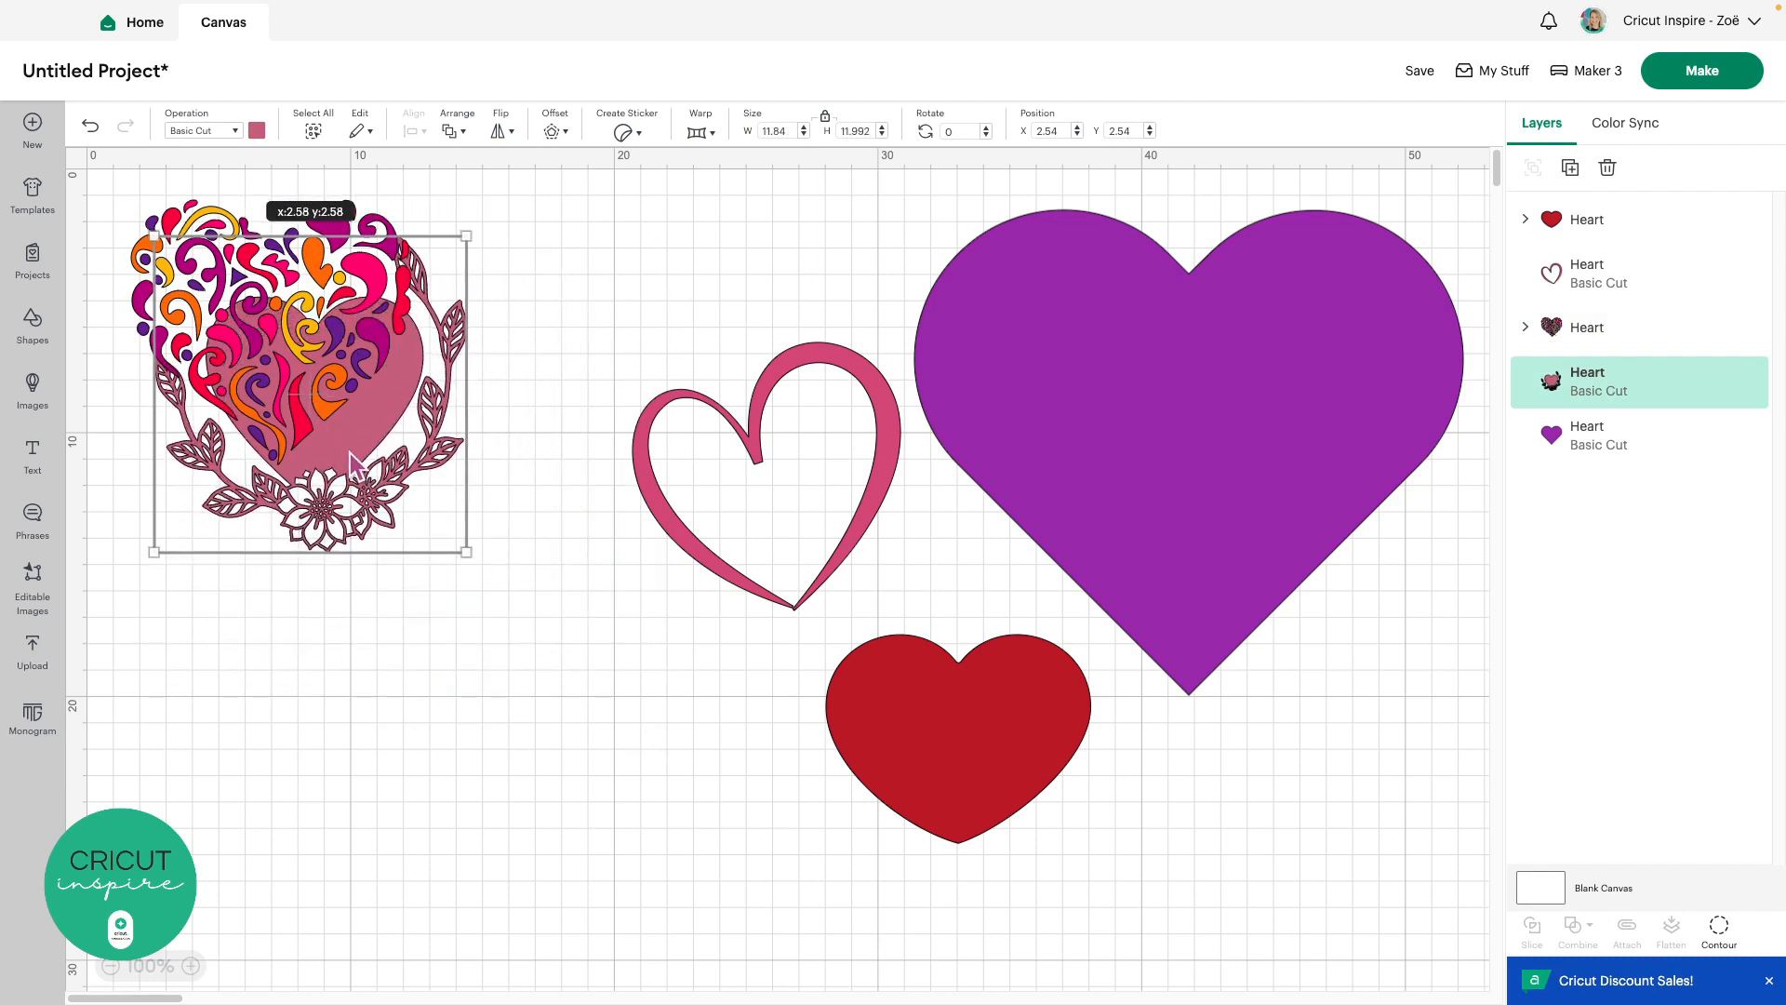
left_click_drag(349, 453, 498, 645)
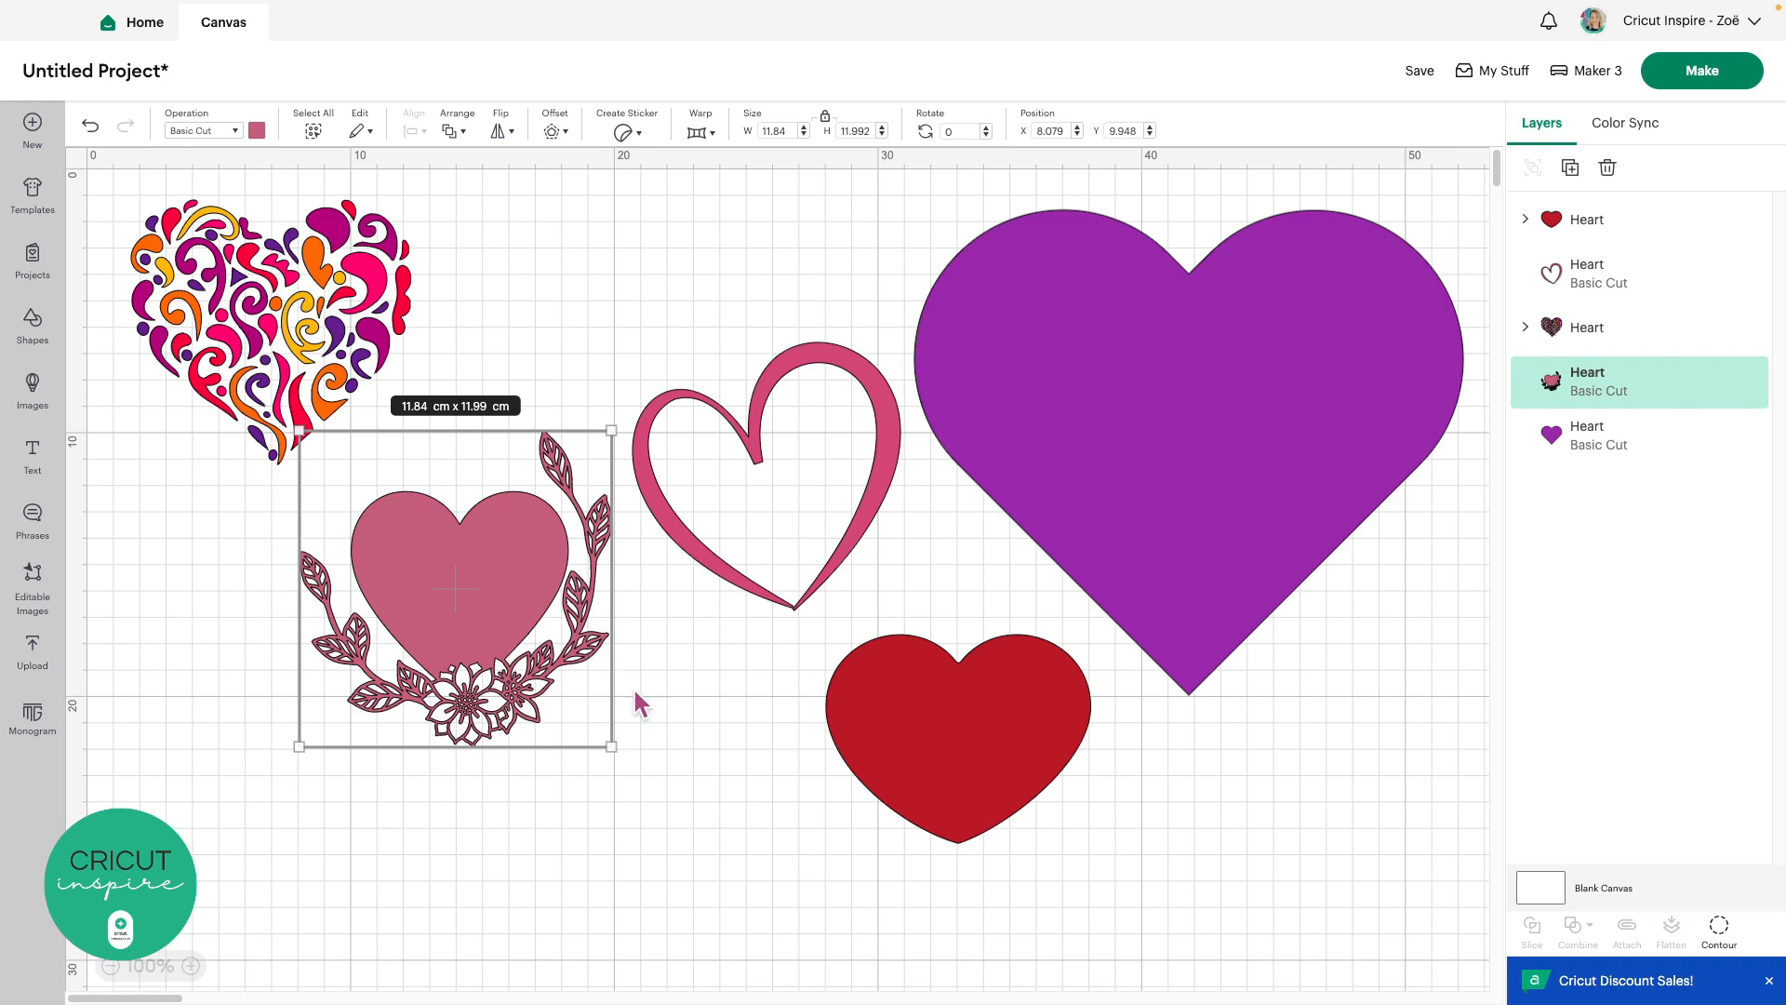
left_click(640, 695)
left_click(461, 560)
key("Delete")
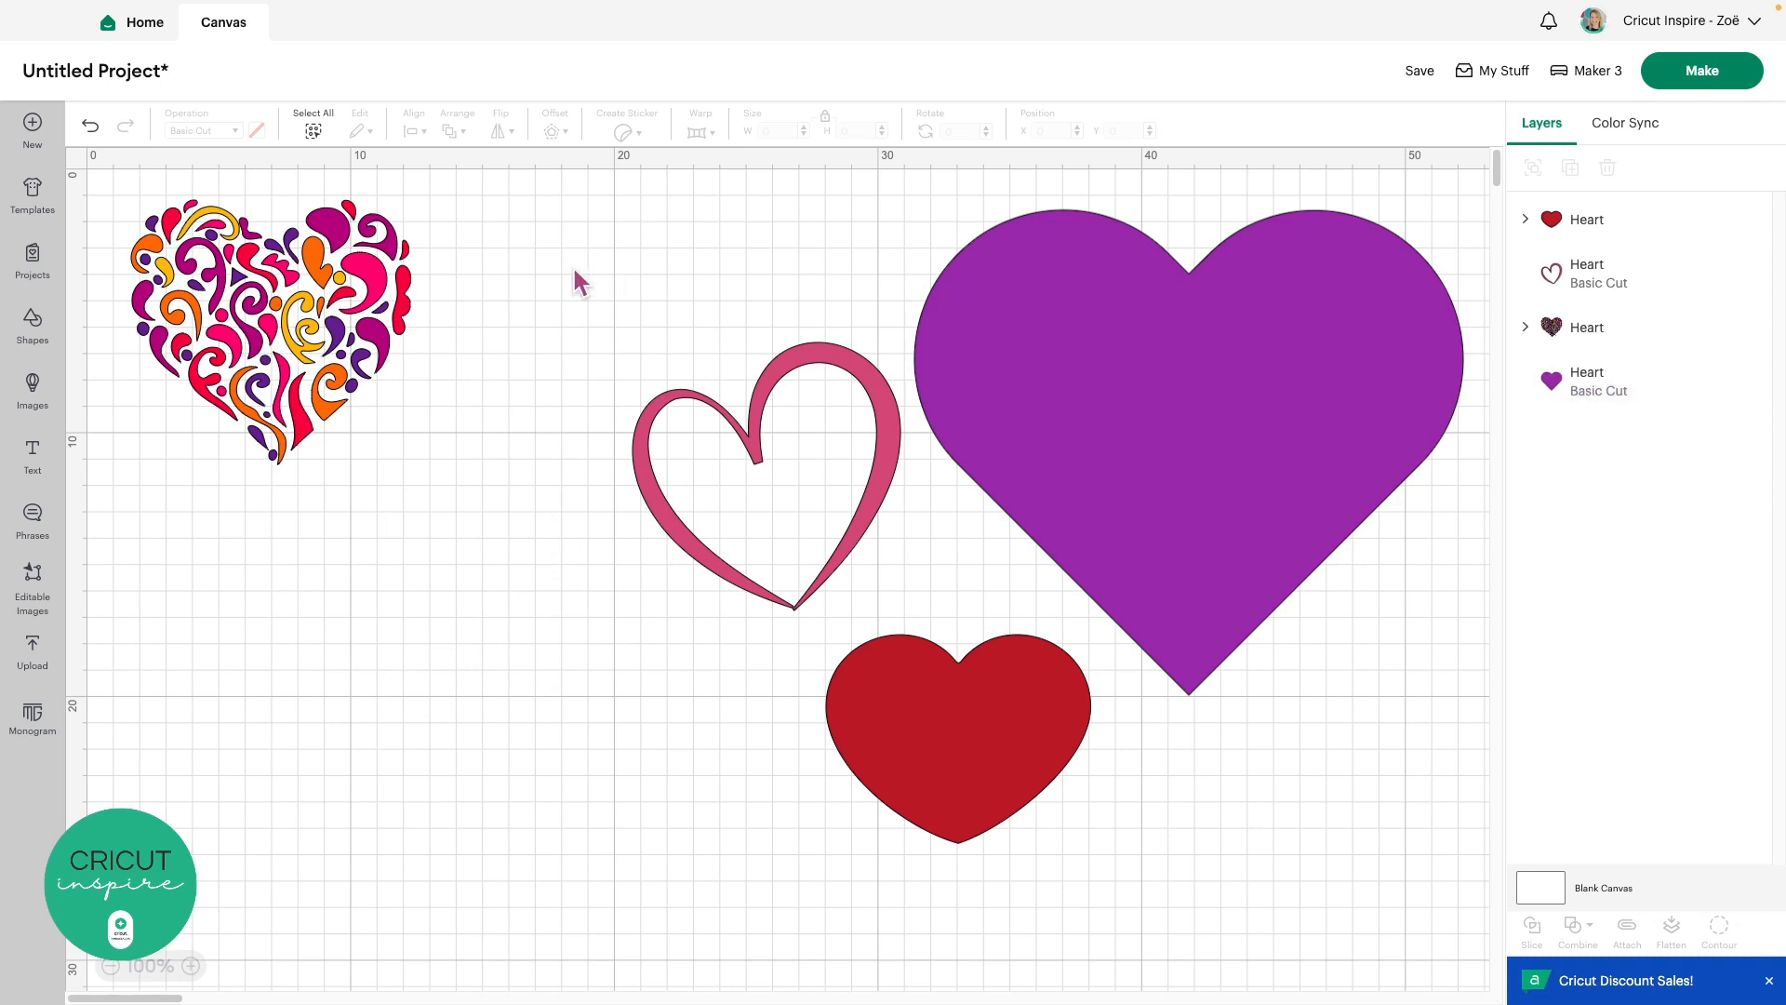
Delete the swirl heart and move the red heart onto the purple heart
left_click(302, 296)
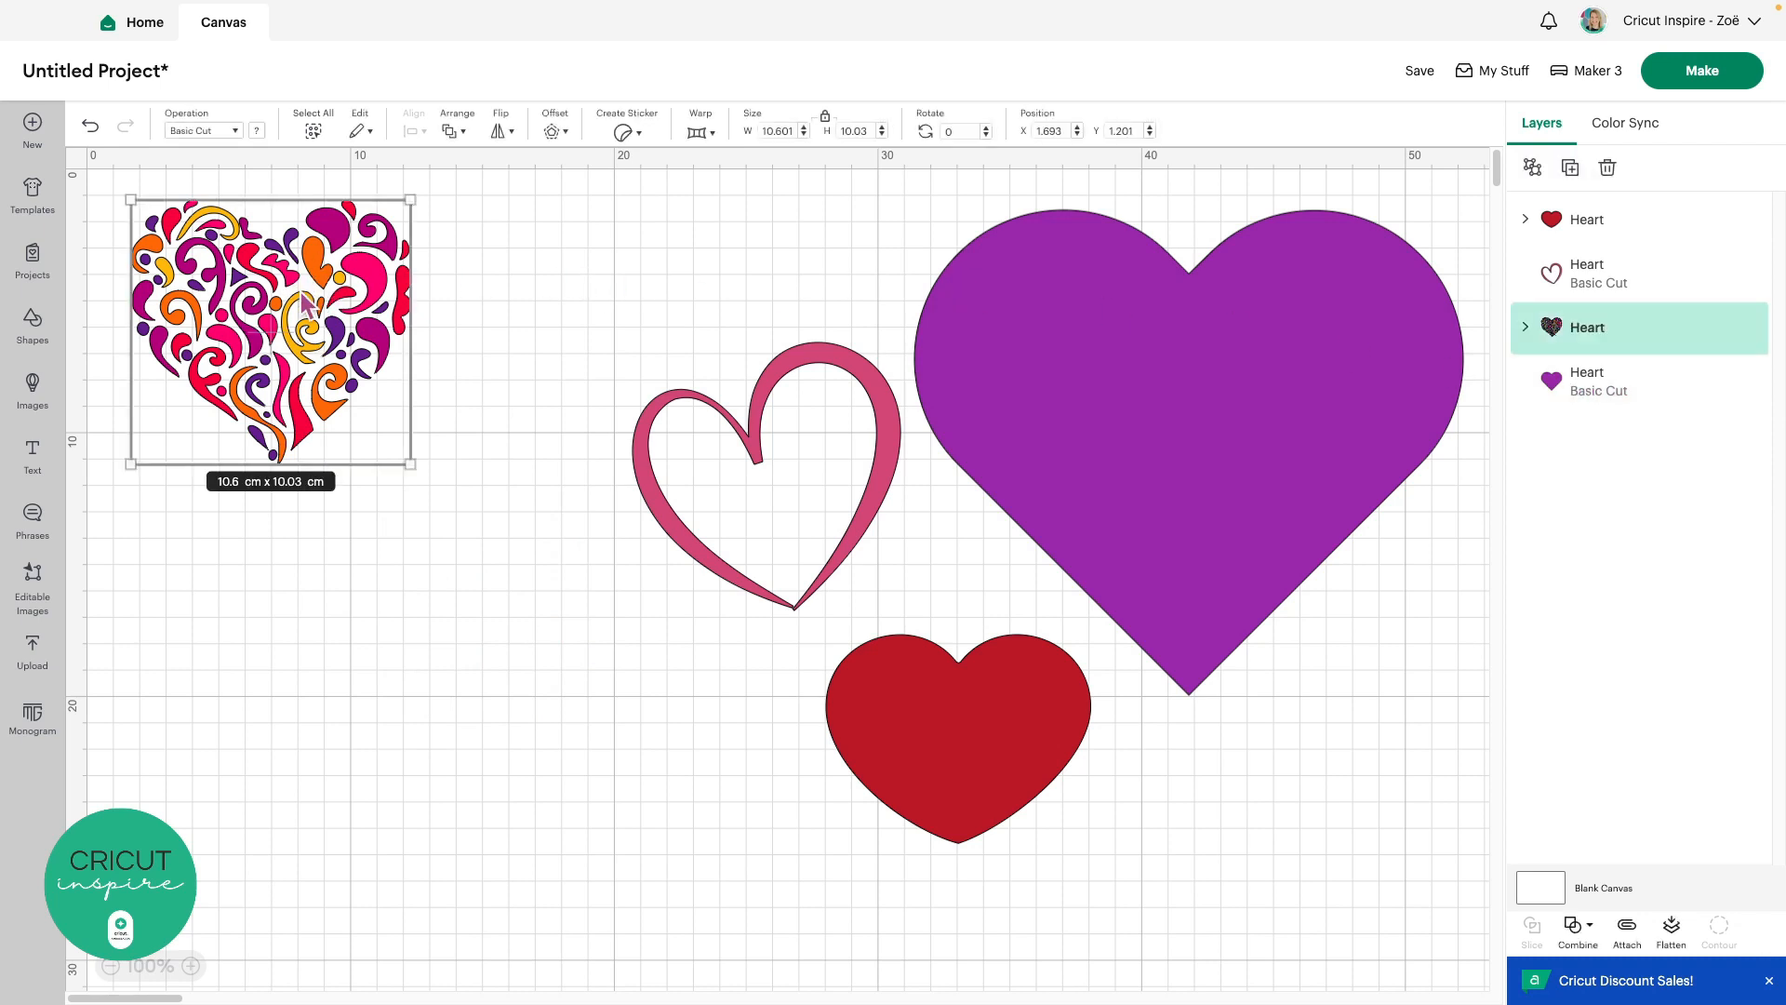
left_click(1608, 170)
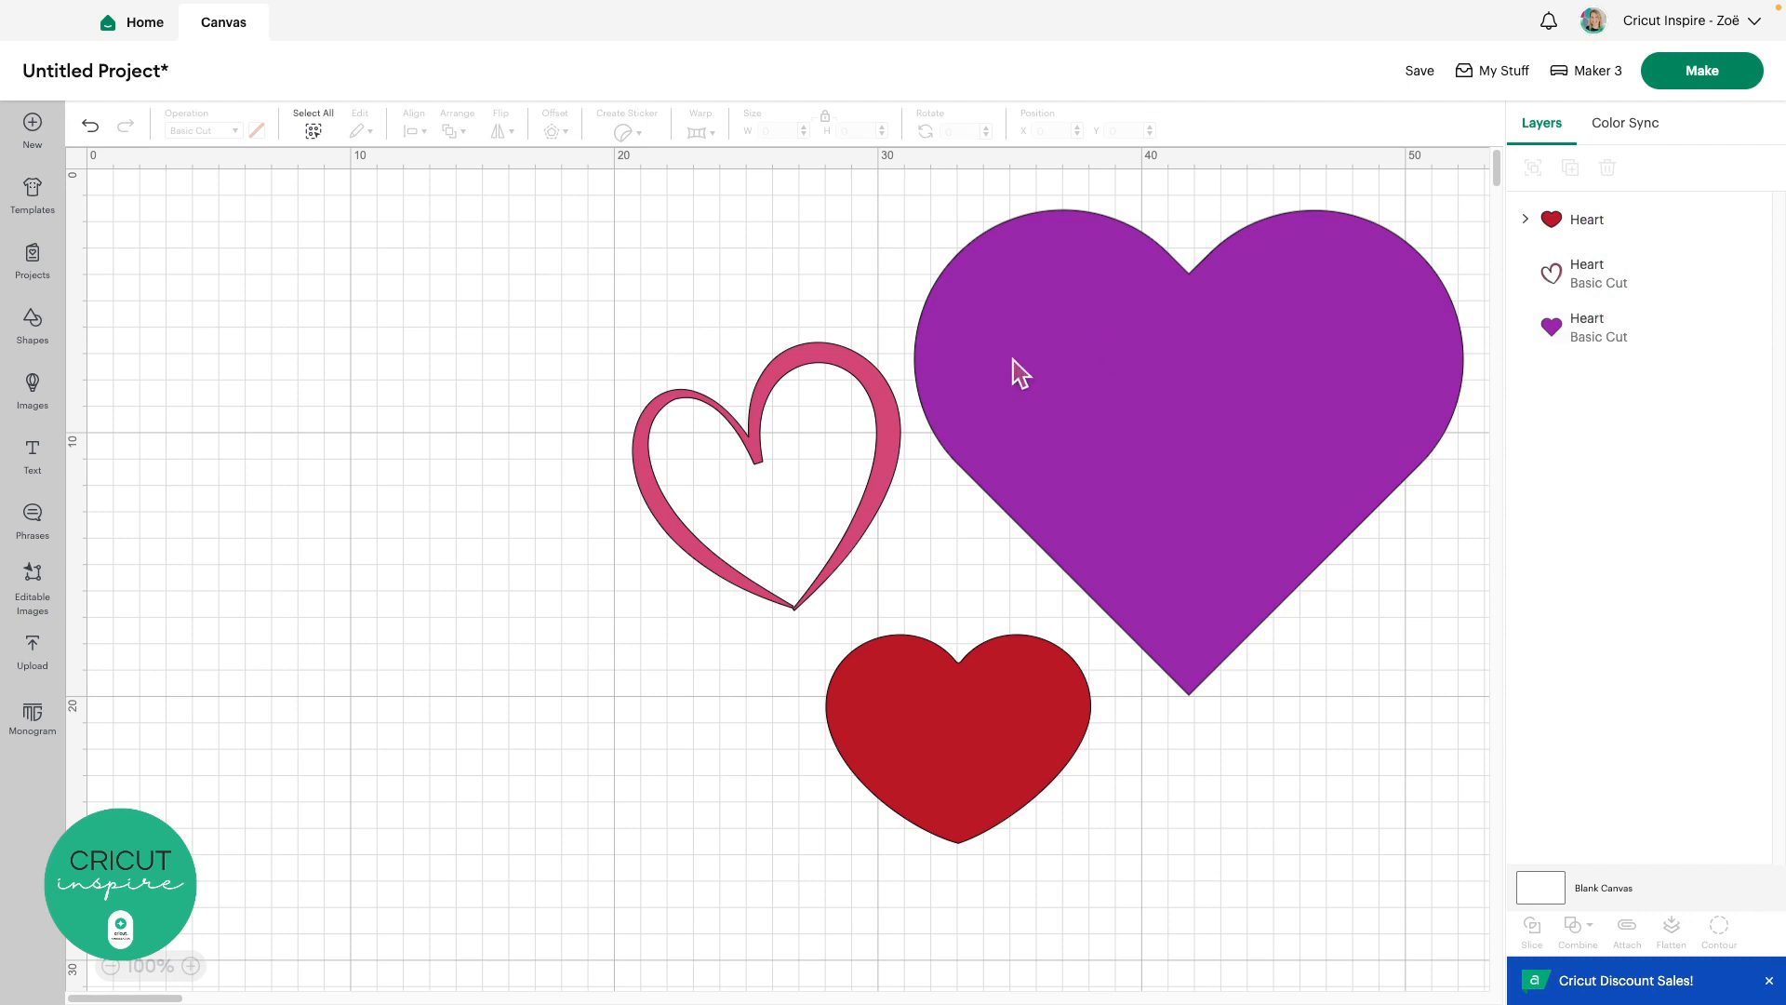
left_click(1586, 276)
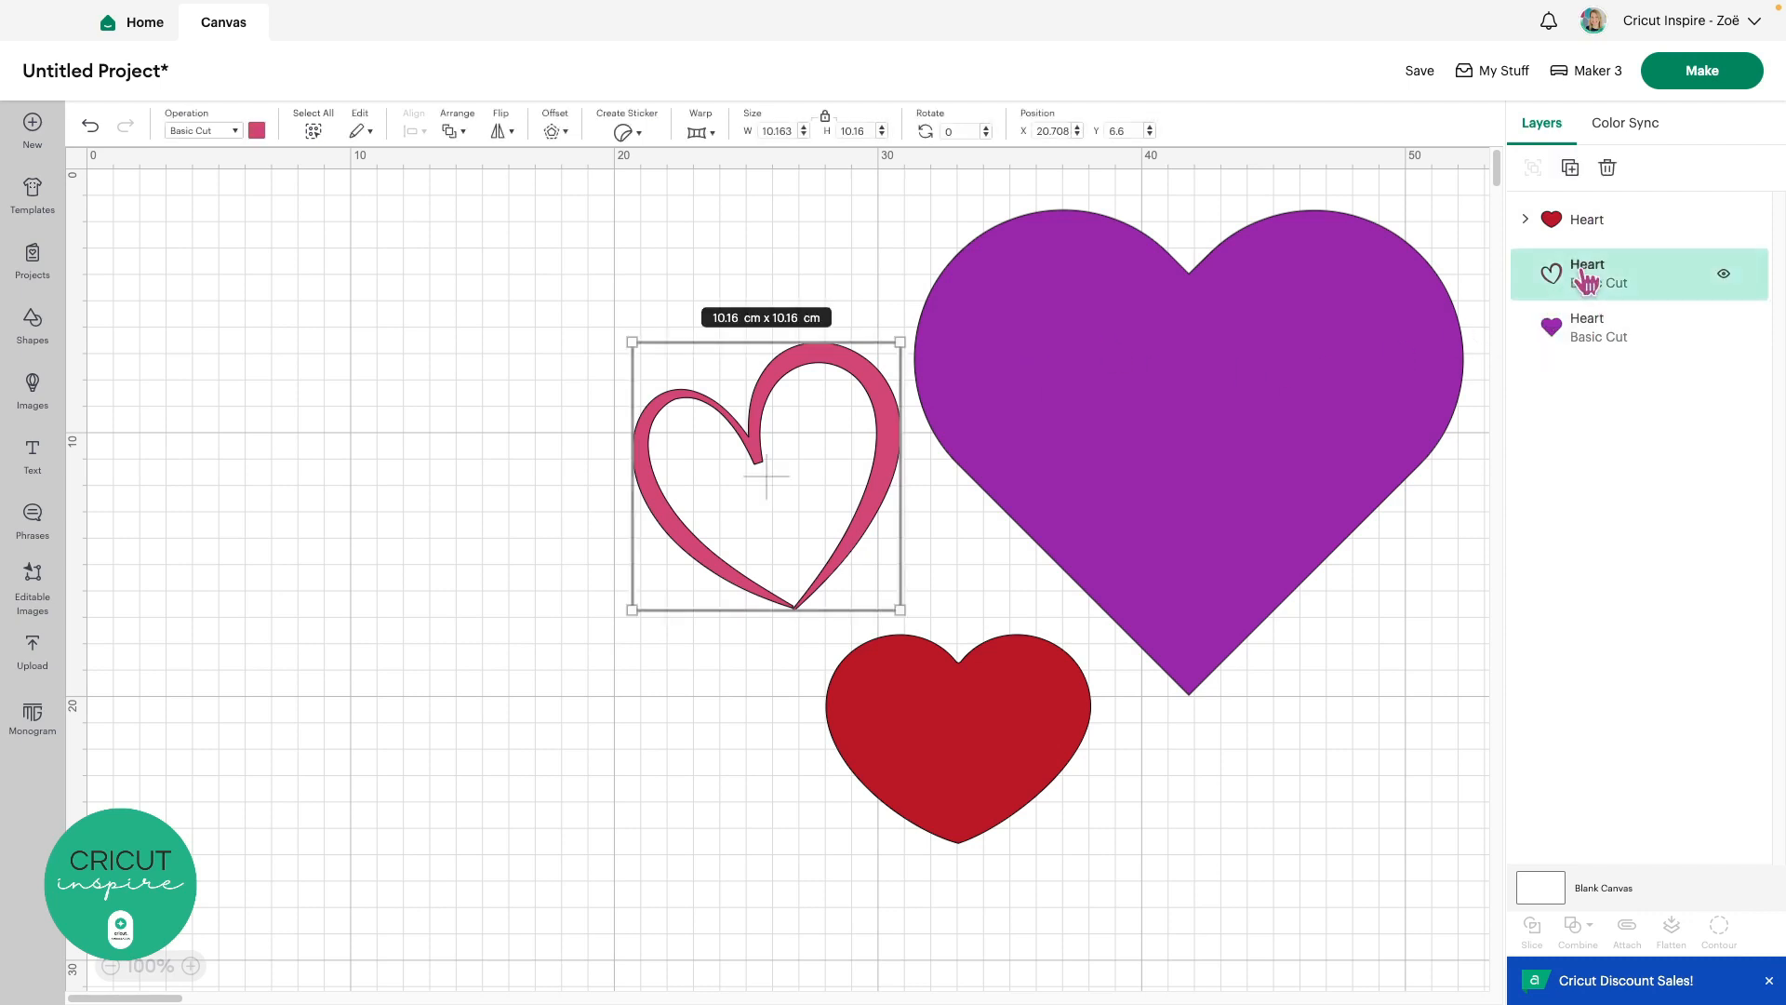
left_click(1011, 742)
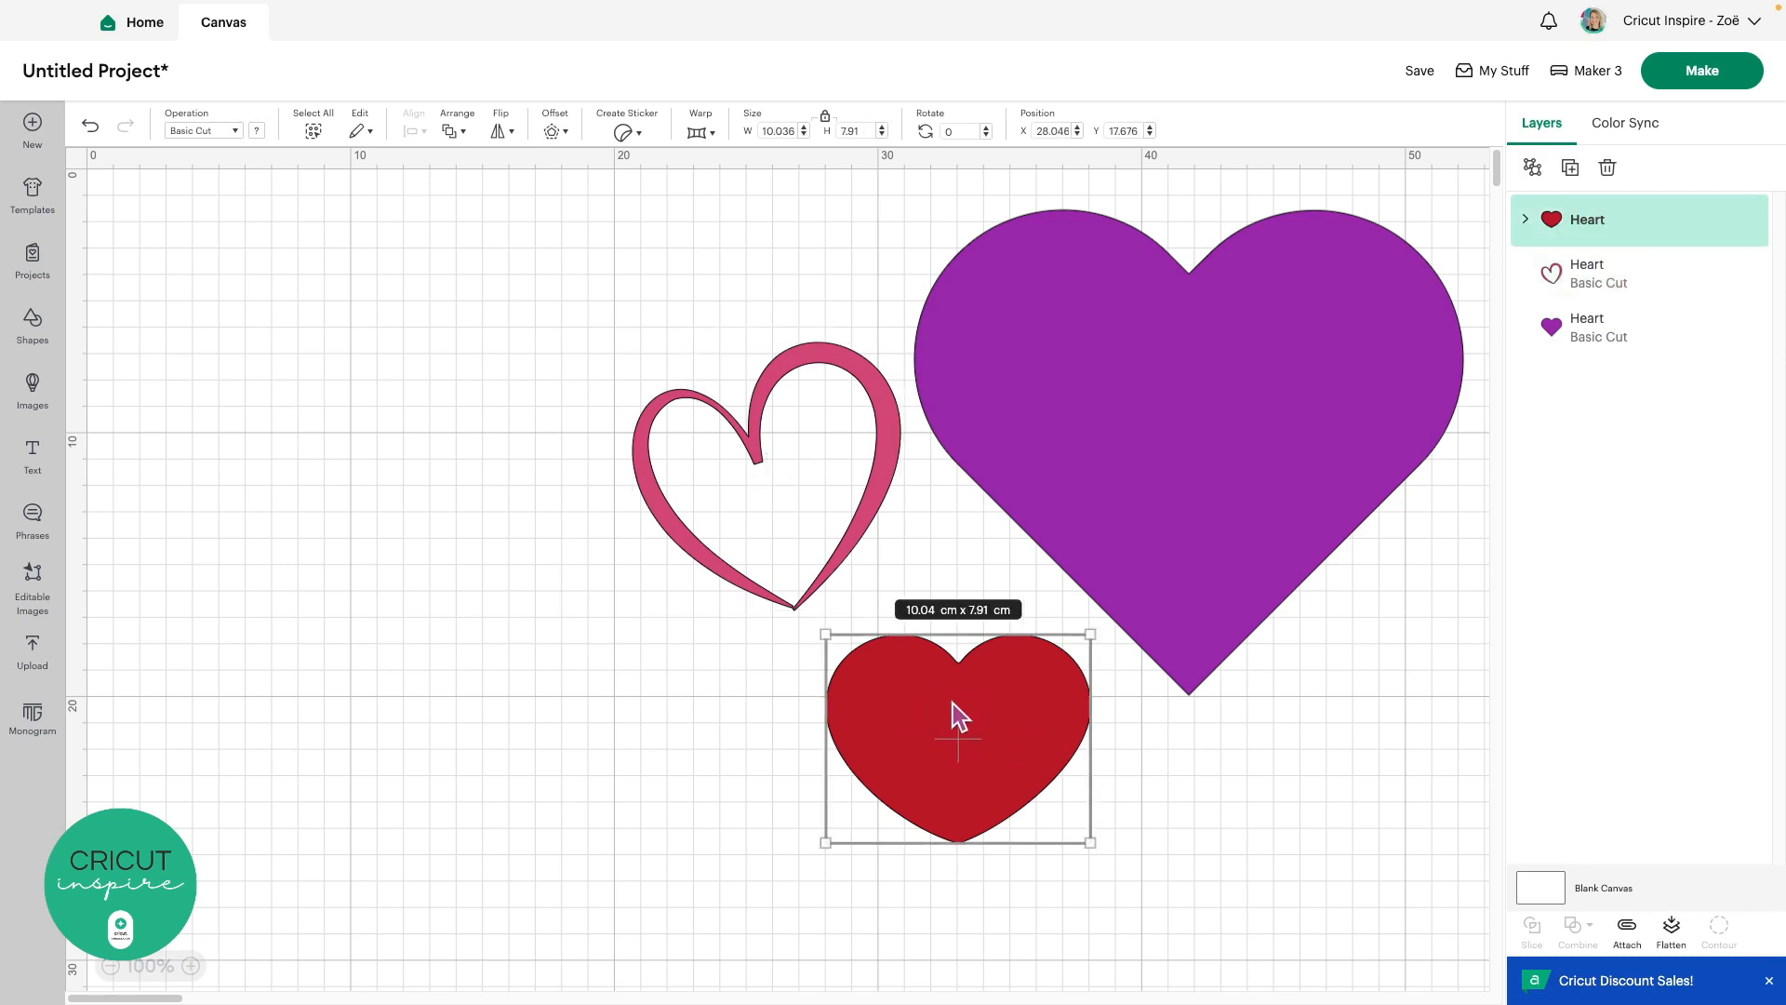
left_click_drag(952, 703, 1040, 519)
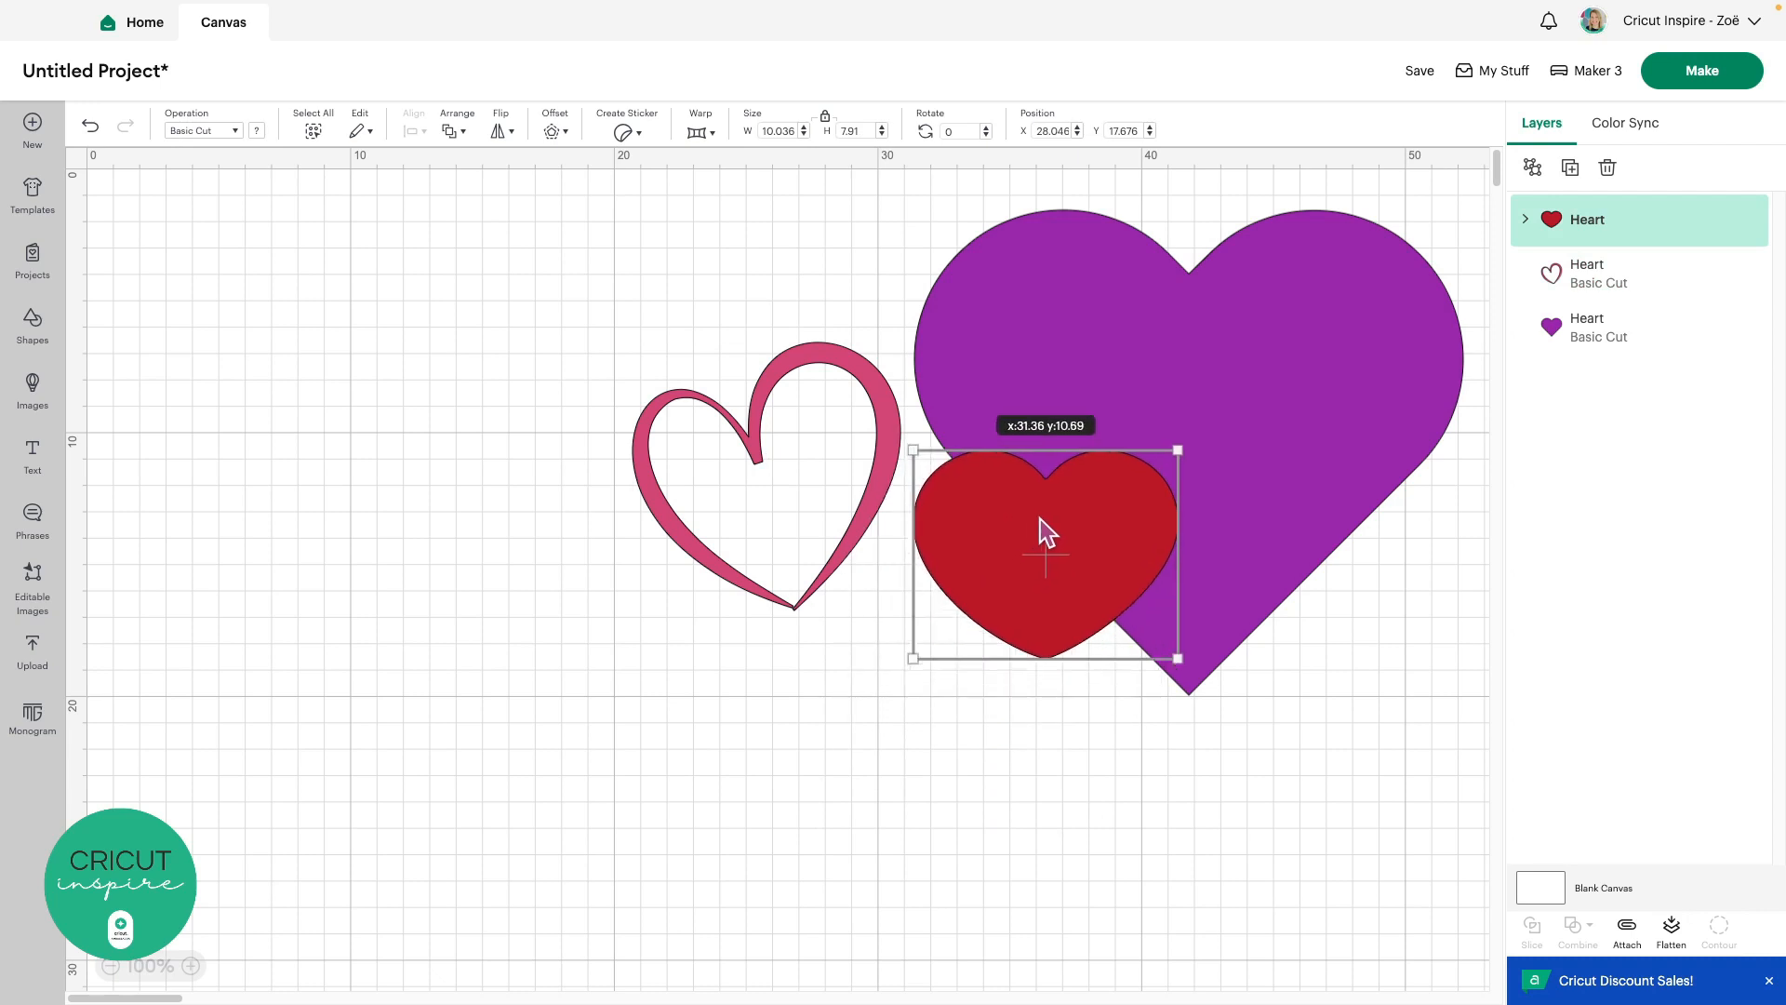
left_click(1136, 770)
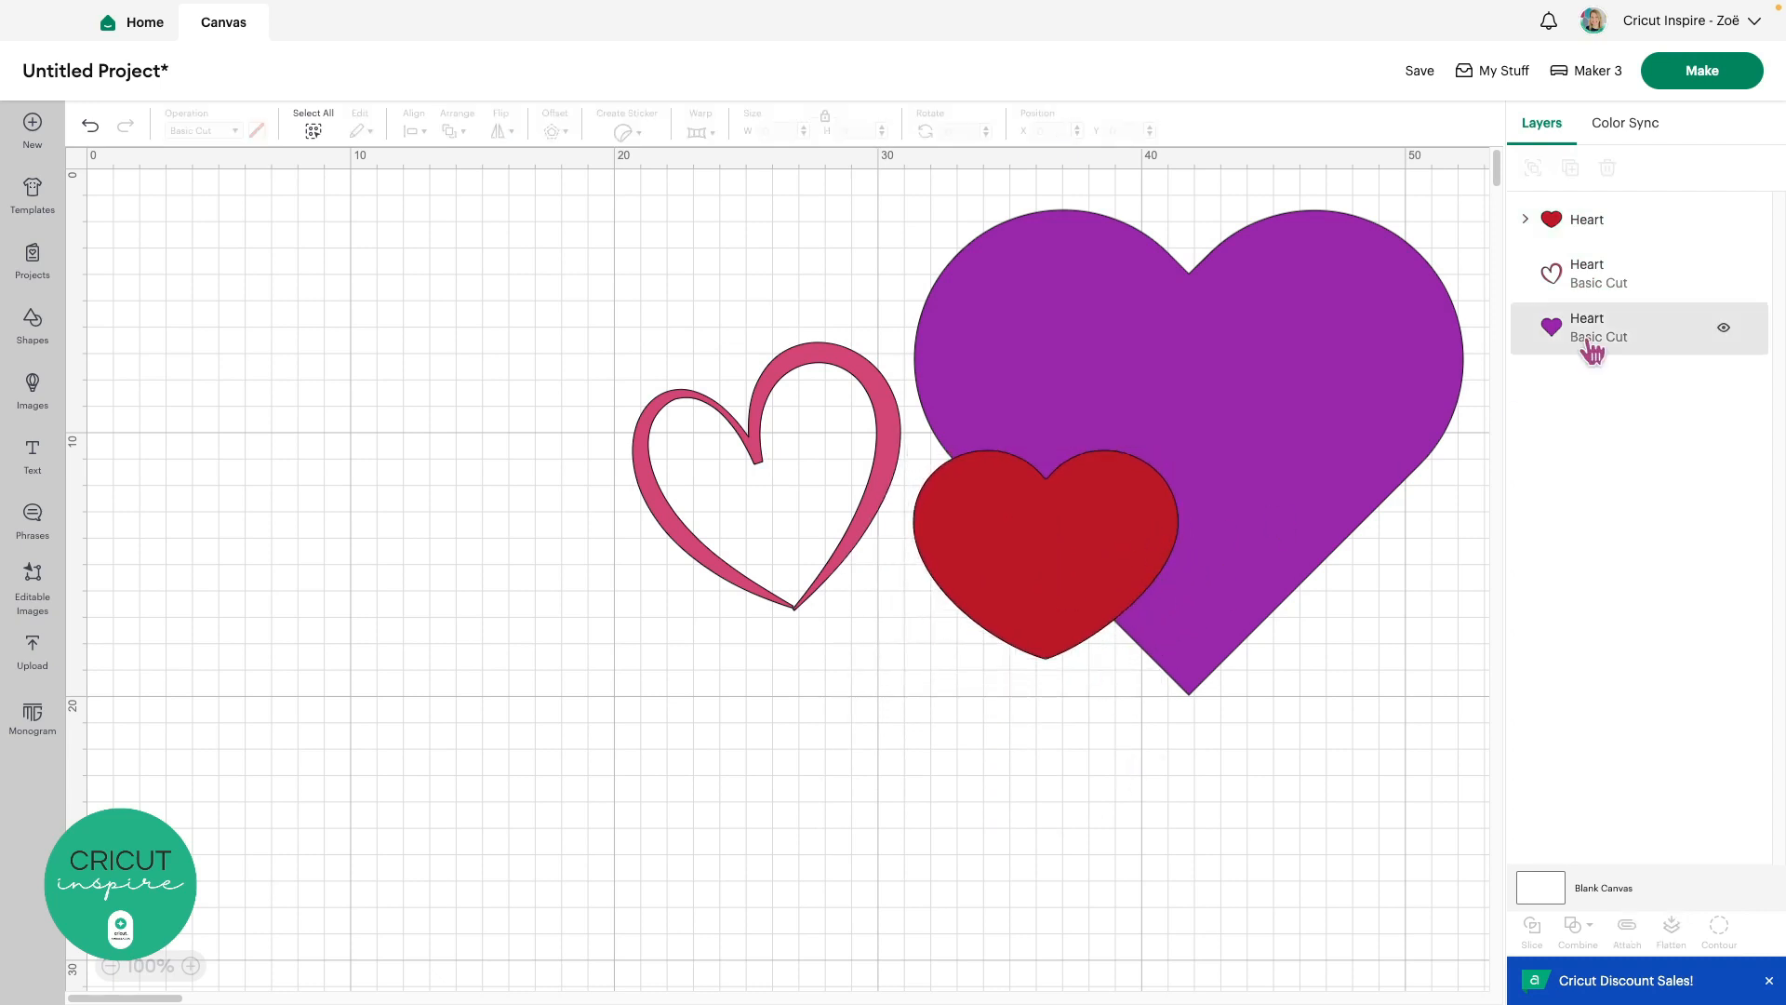
Delete the pink outline and purple hearts and move the red heart to X 37.042, Y 3.459
left_click(1610, 222)
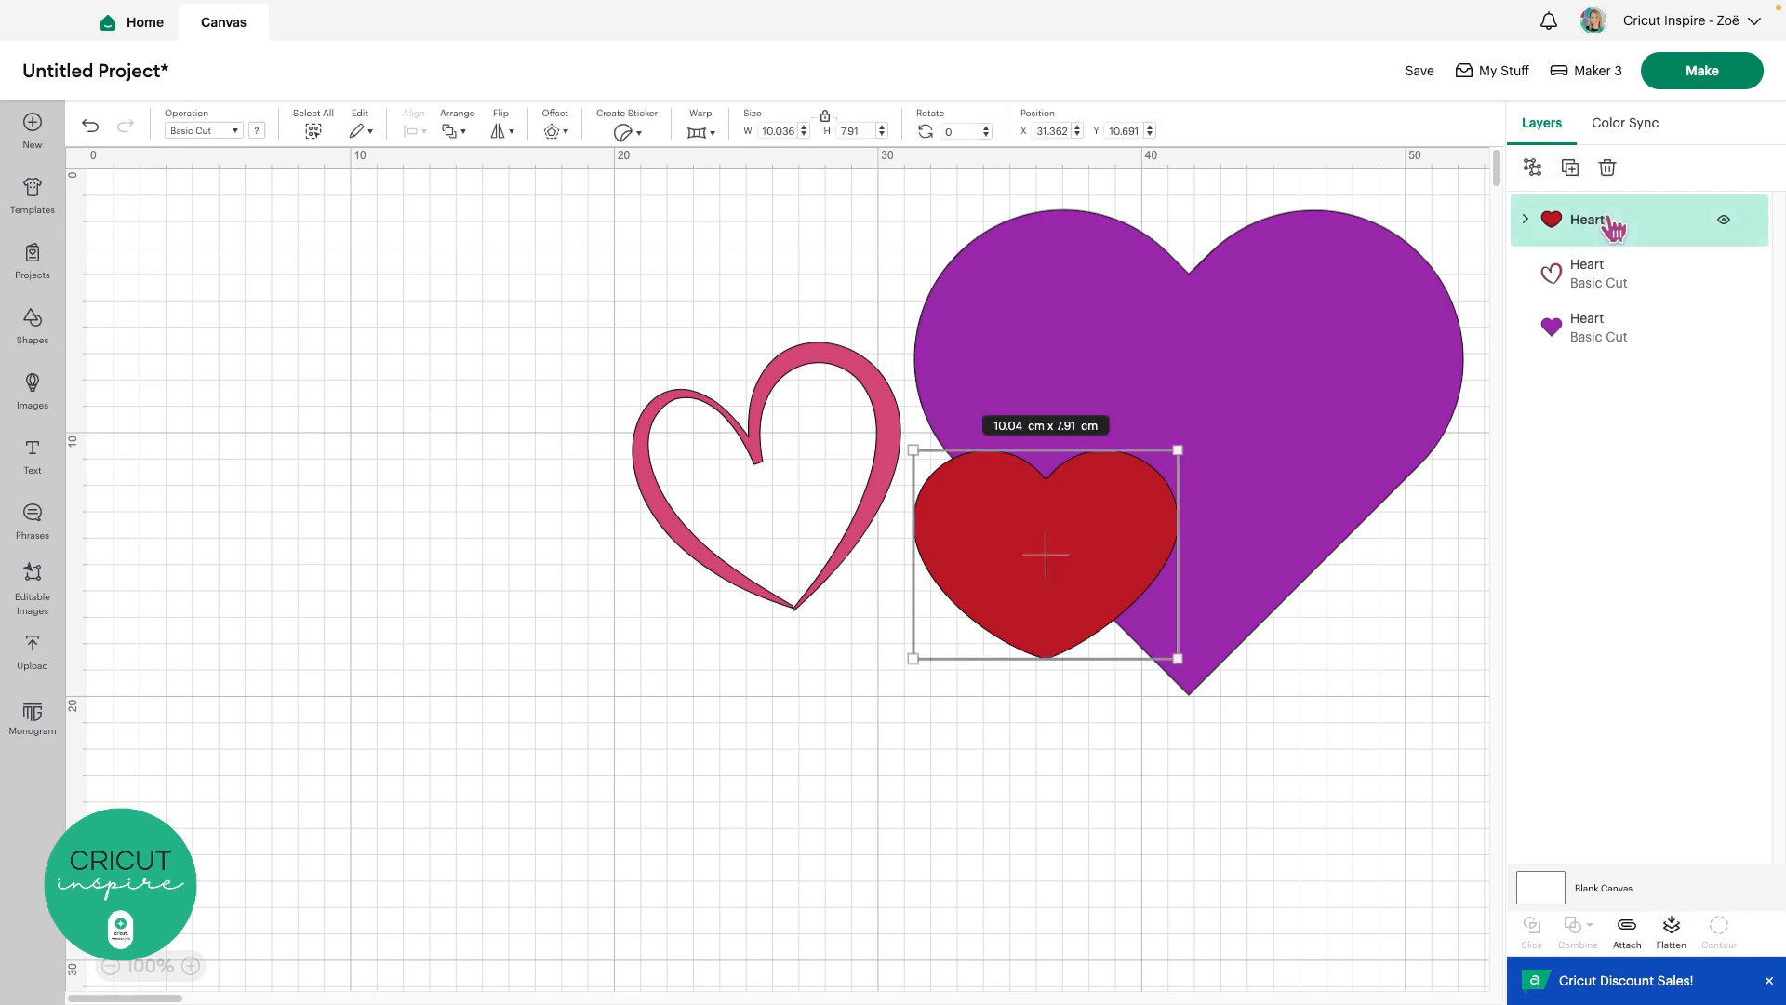
left_click(1616, 285)
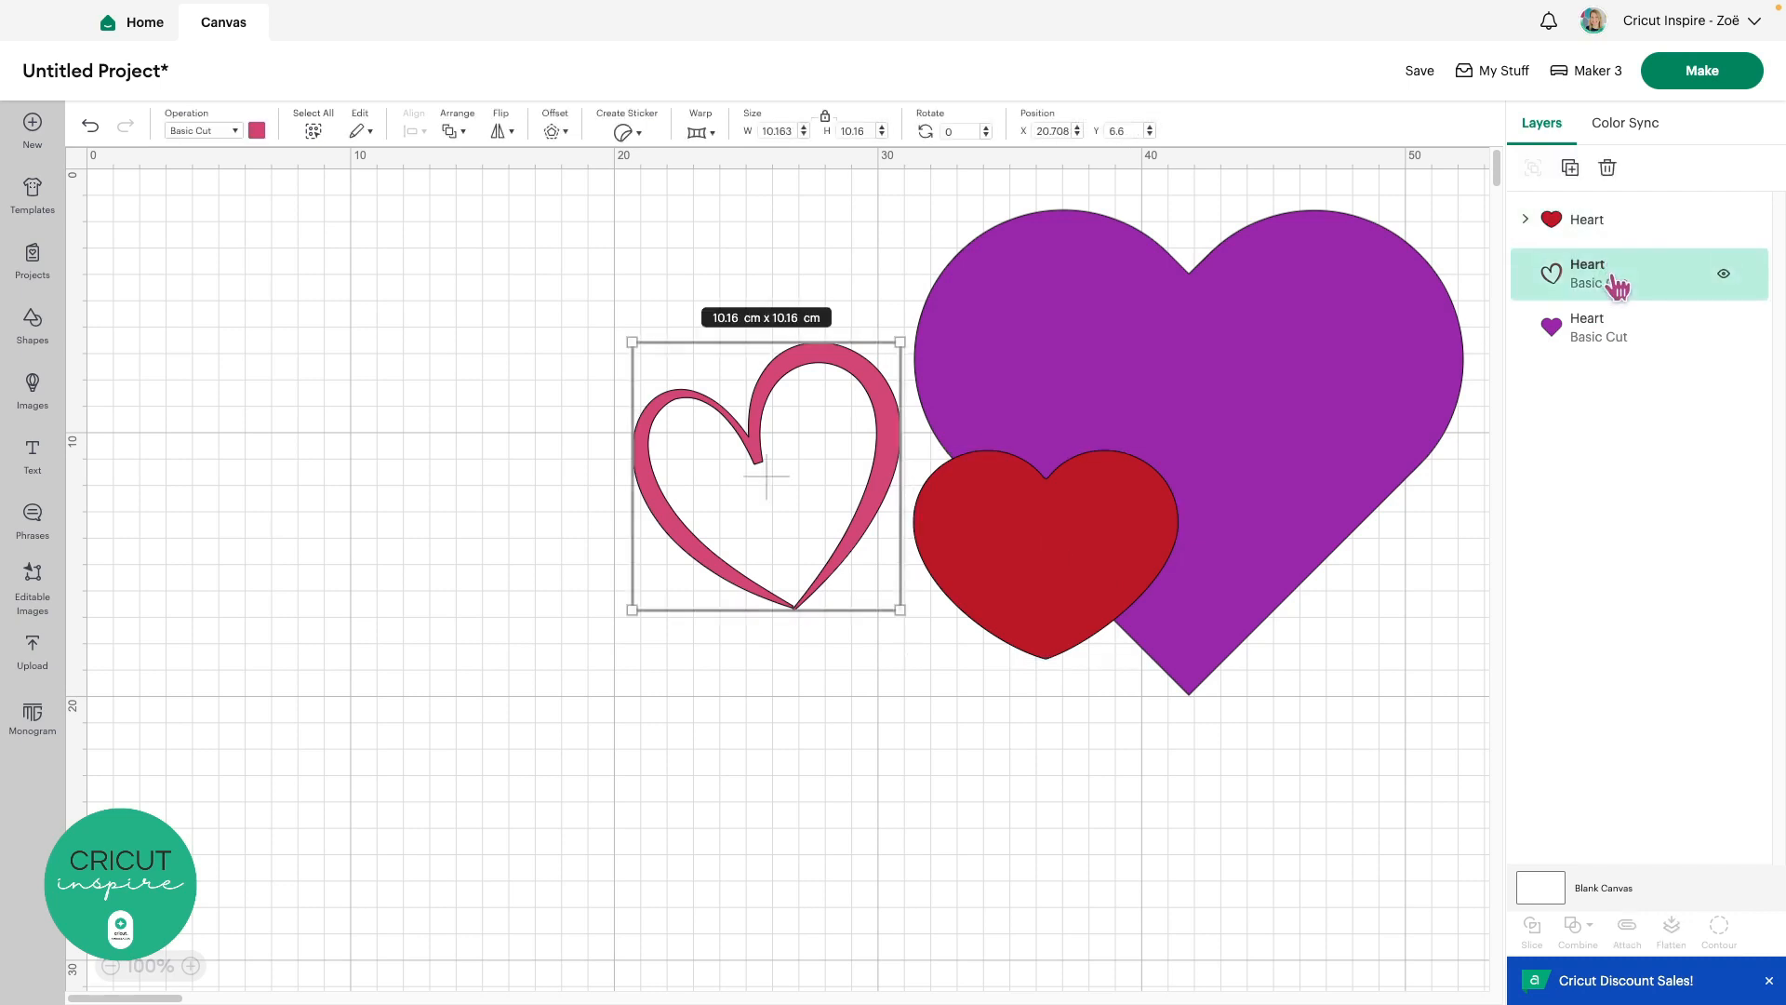
key("Delete")
left_click(1342, 287)
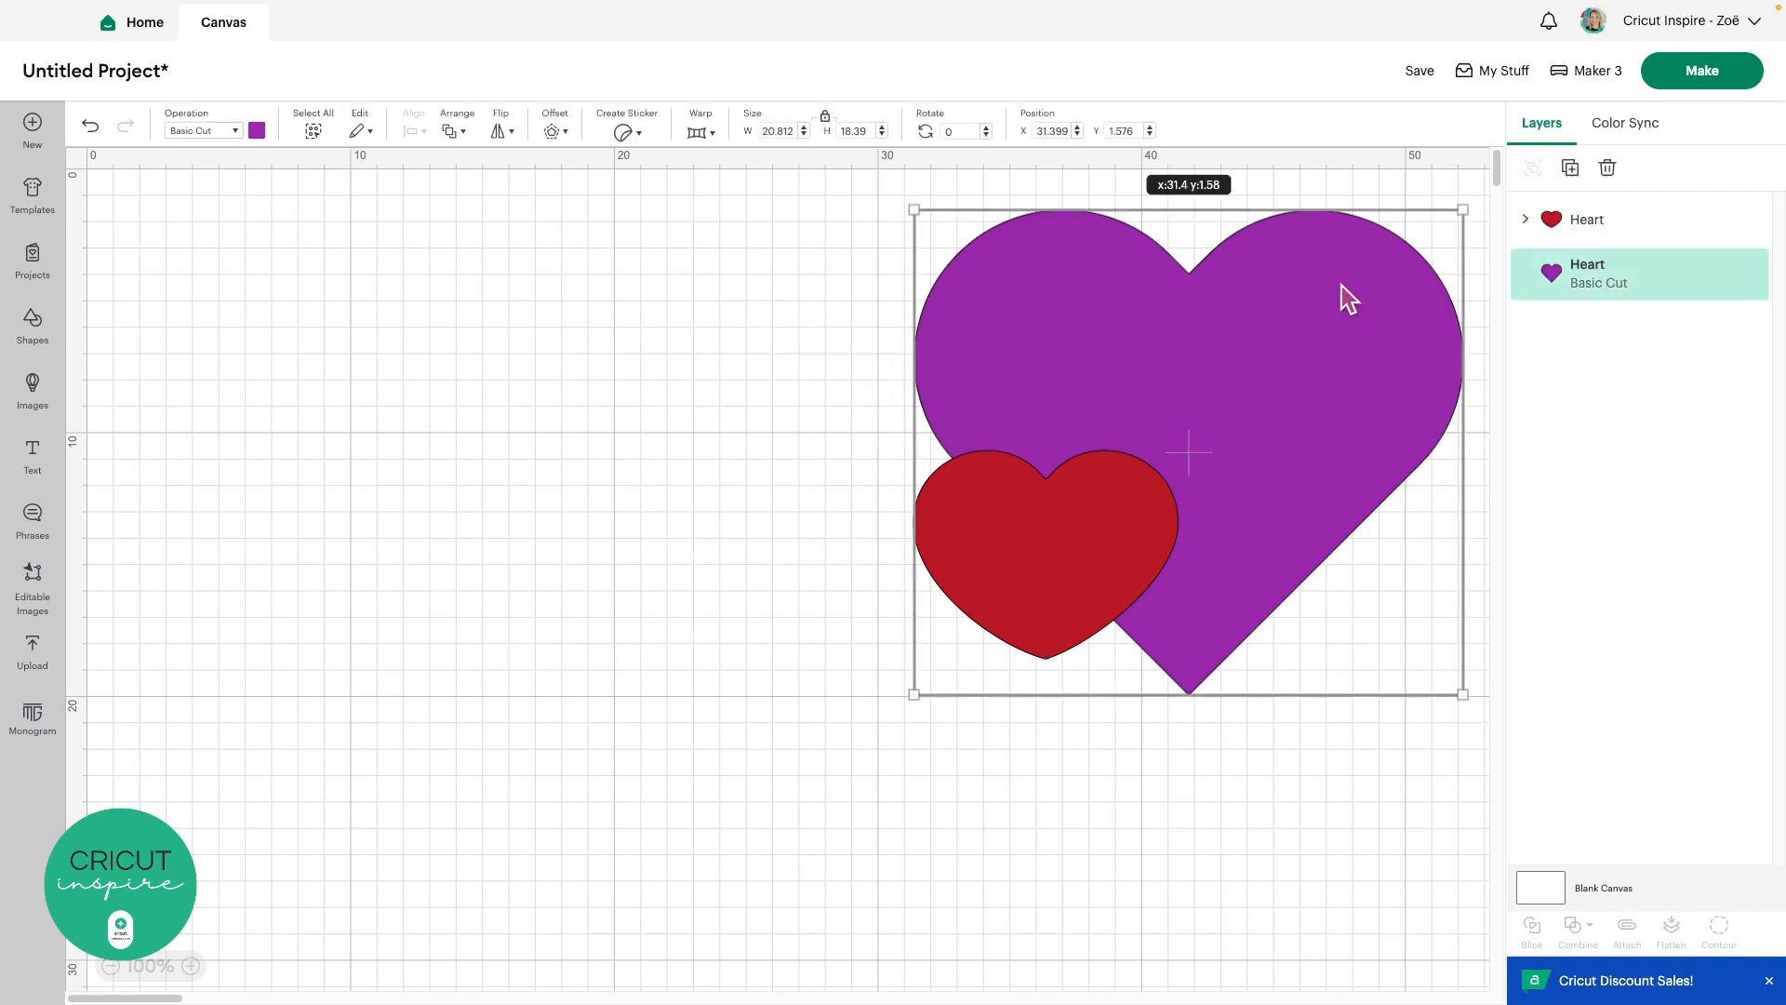
key("Delete")
left_click_drag(1084, 518, 1236, 320)
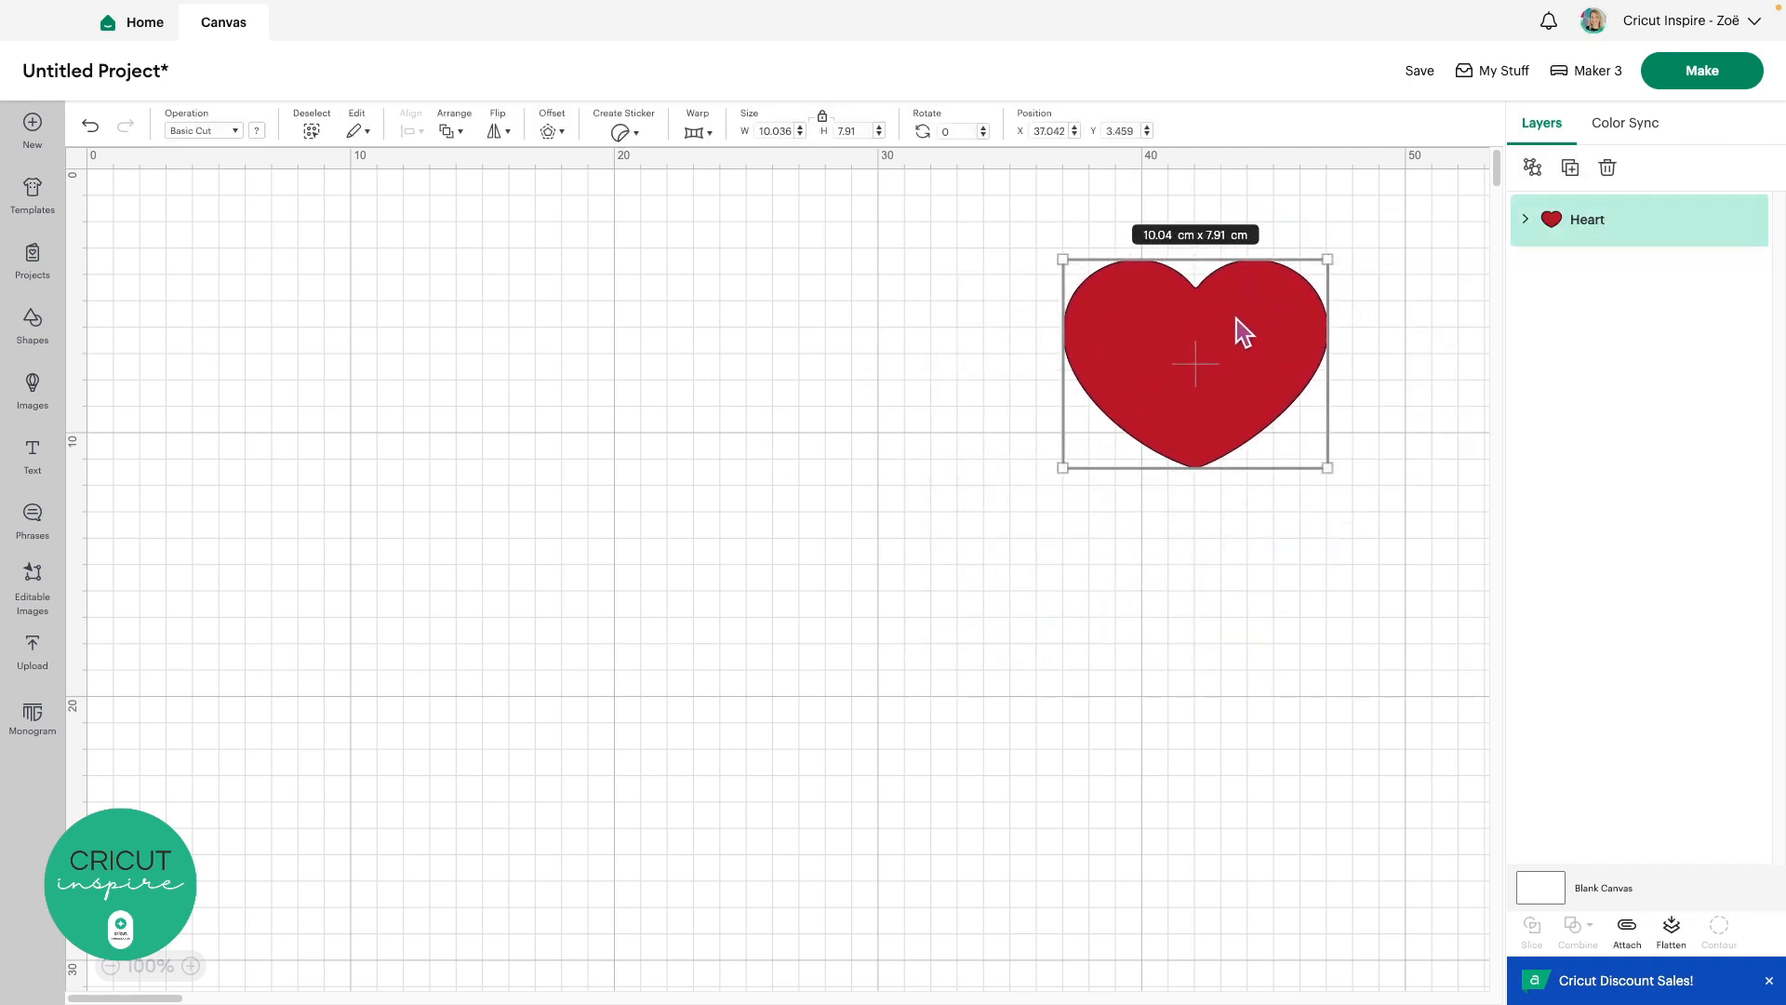
Add 'CRICUT' text, move it up beside the heart, and enlarge it to 22.01 × 5.56 cm
left_click(35, 464)
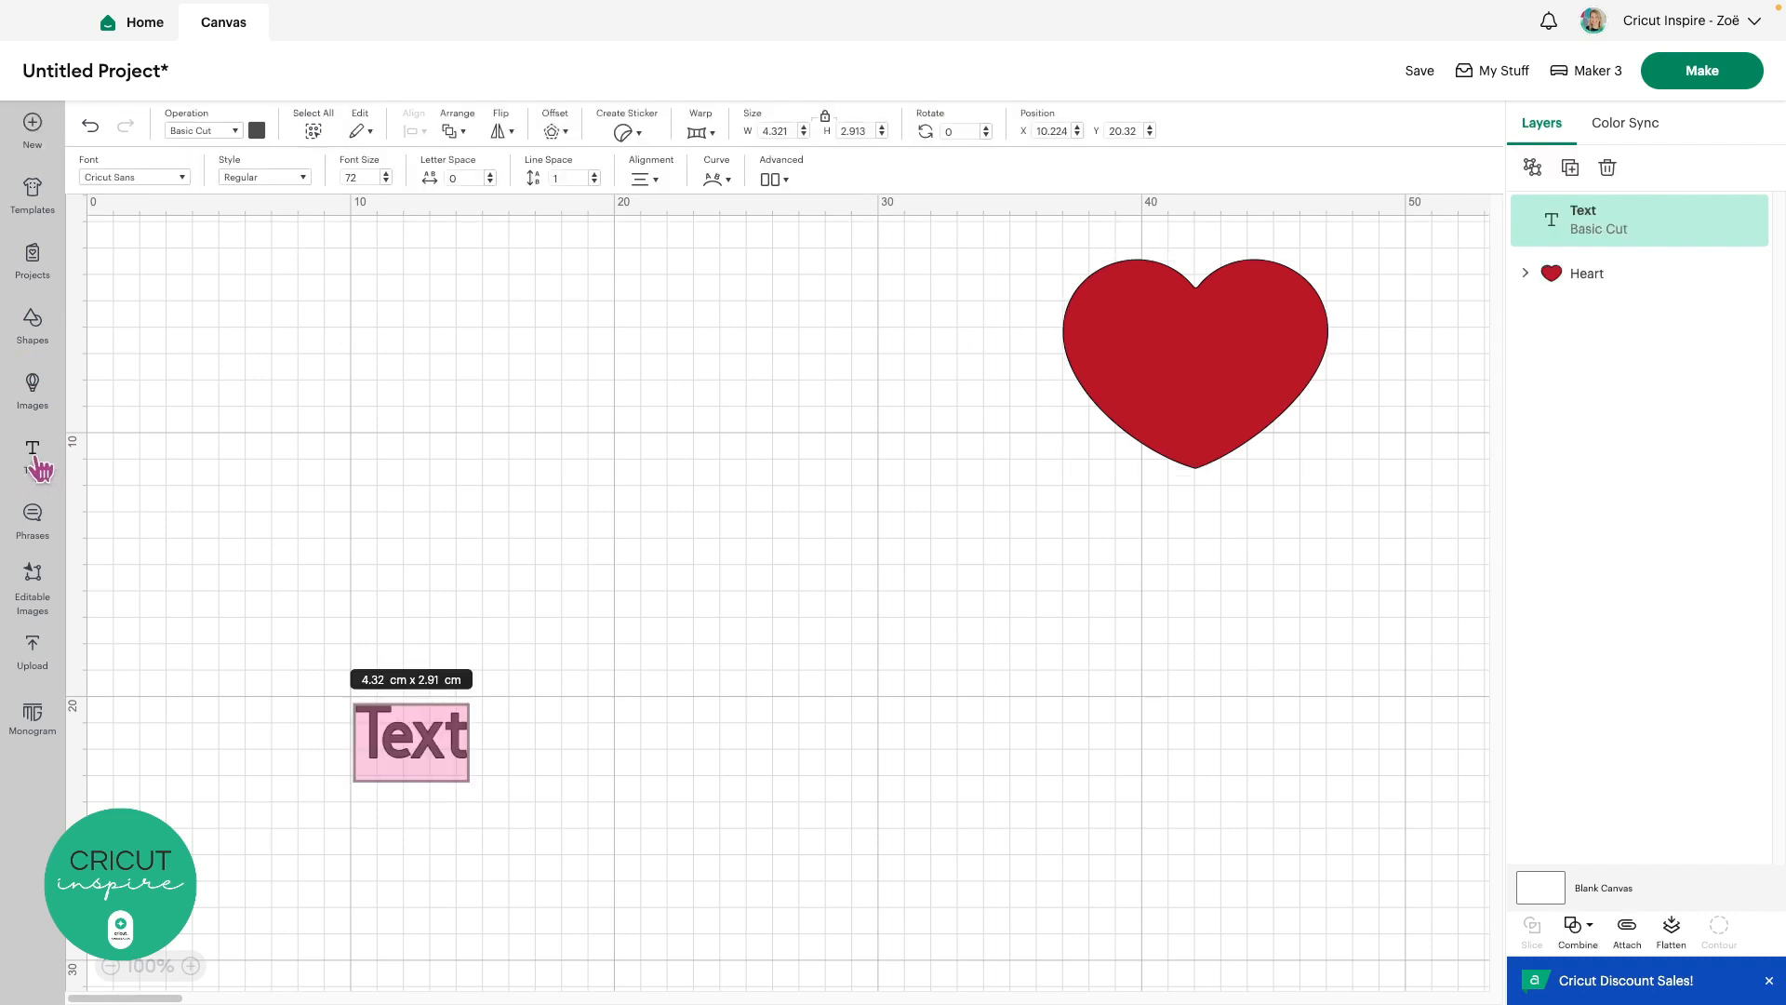
type("CRICUT")
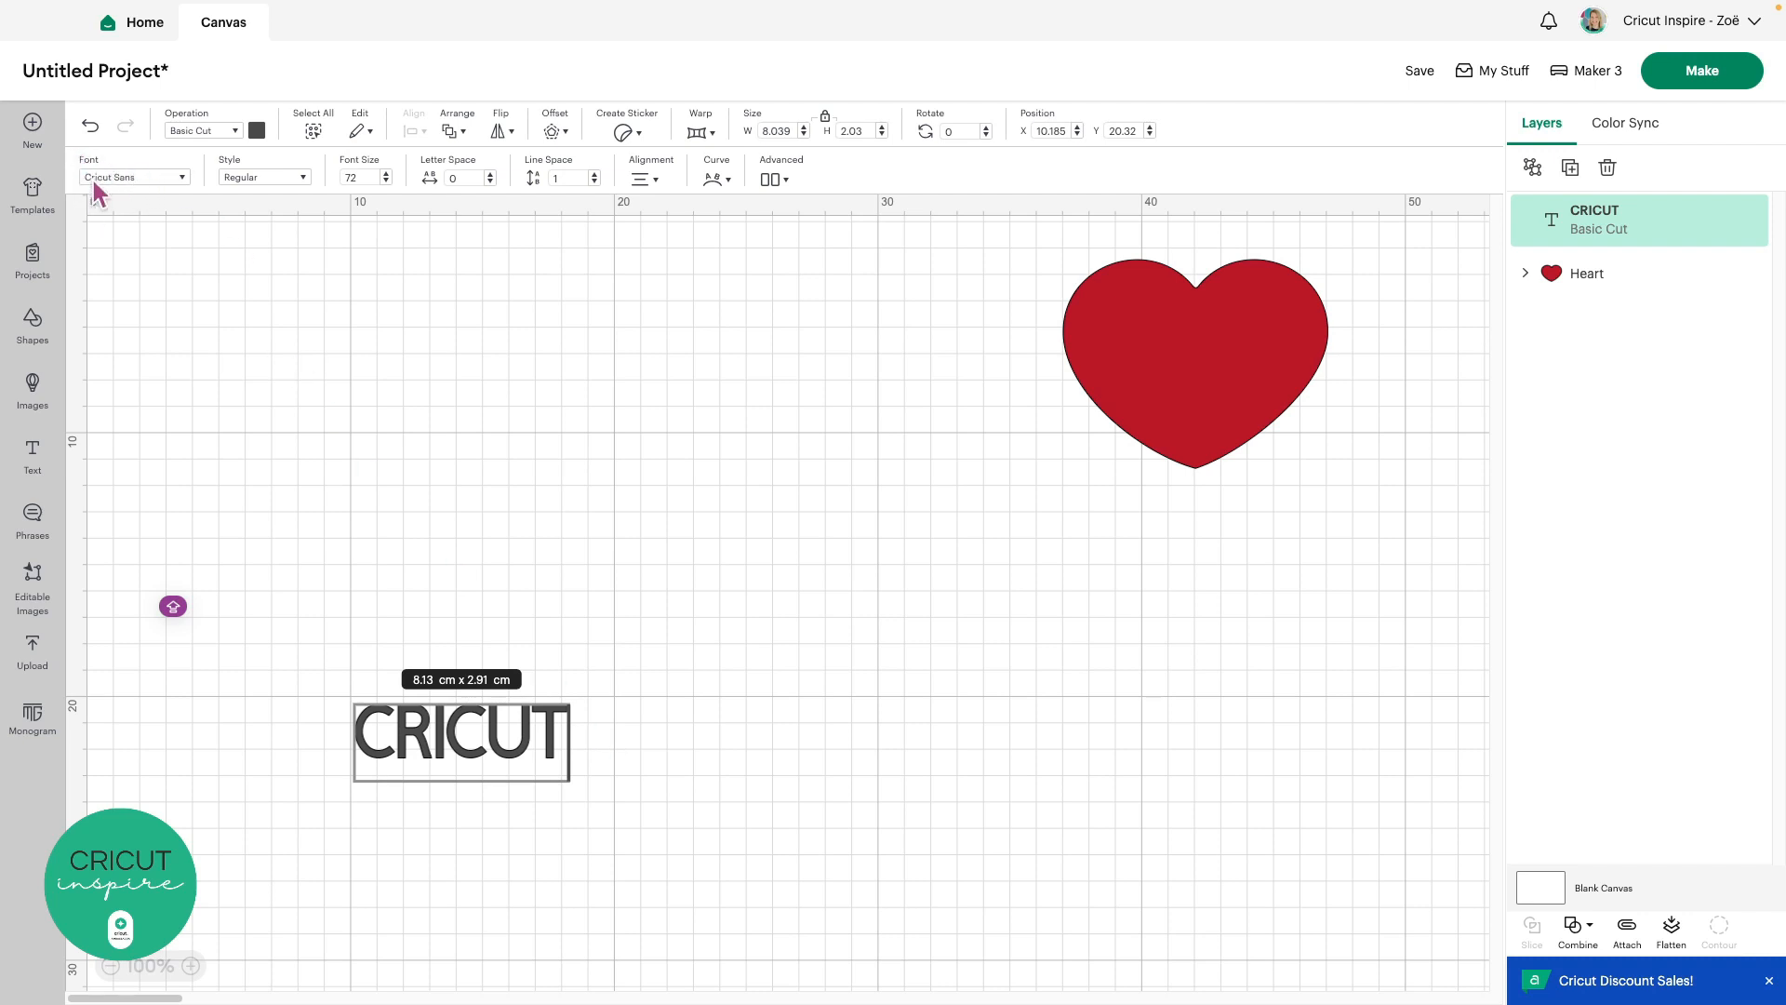
left_click(409, 621)
left_click_drag(448, 746, 433, 405)
left_click_drag(540, 416, 792, 514)
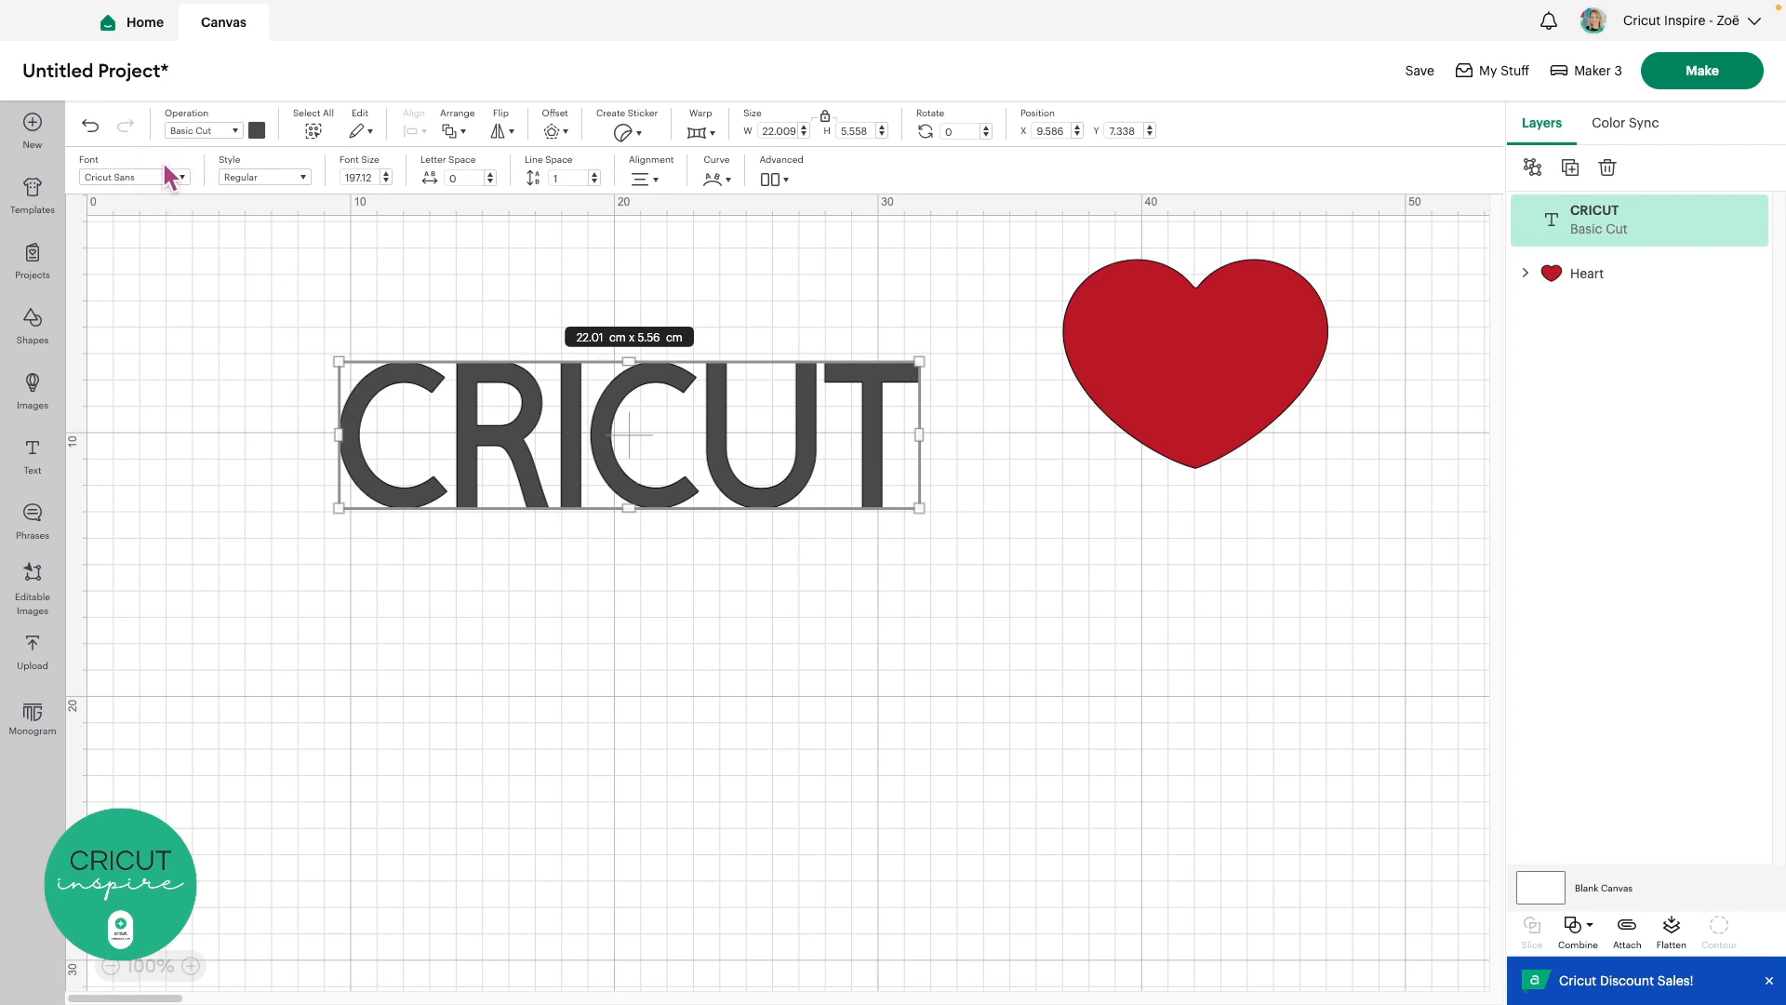
left_click(216, 327)
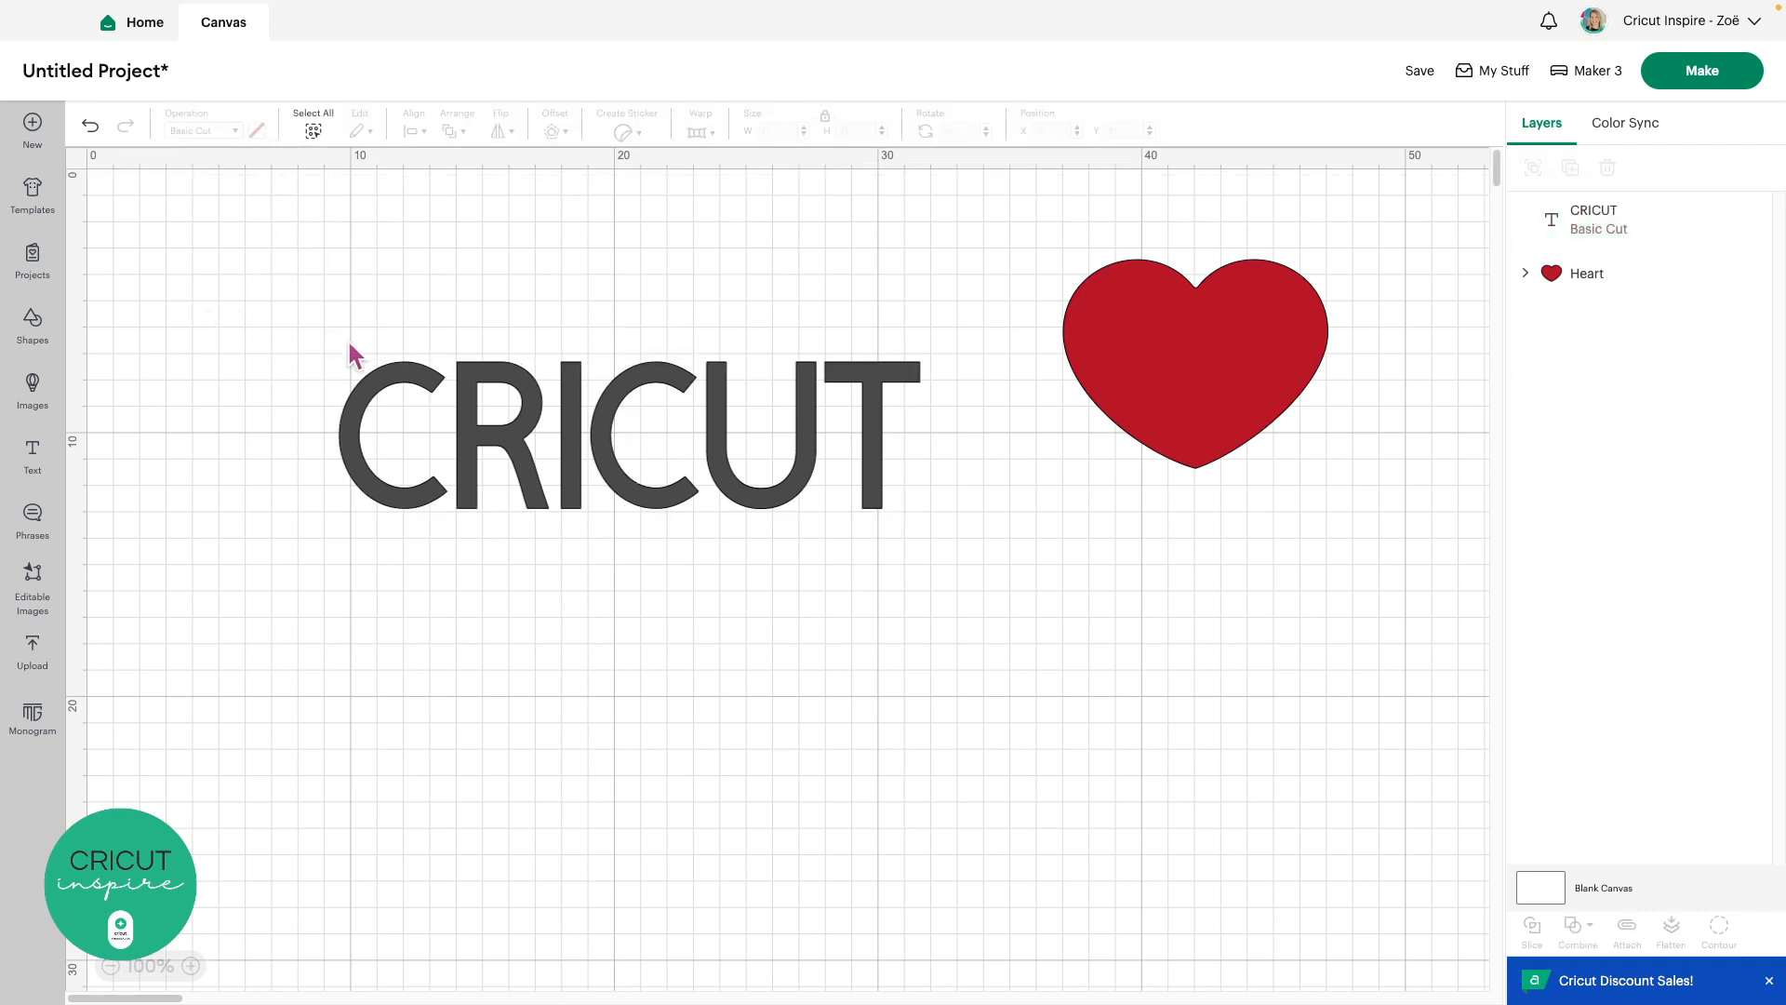
left_click(463, 392)
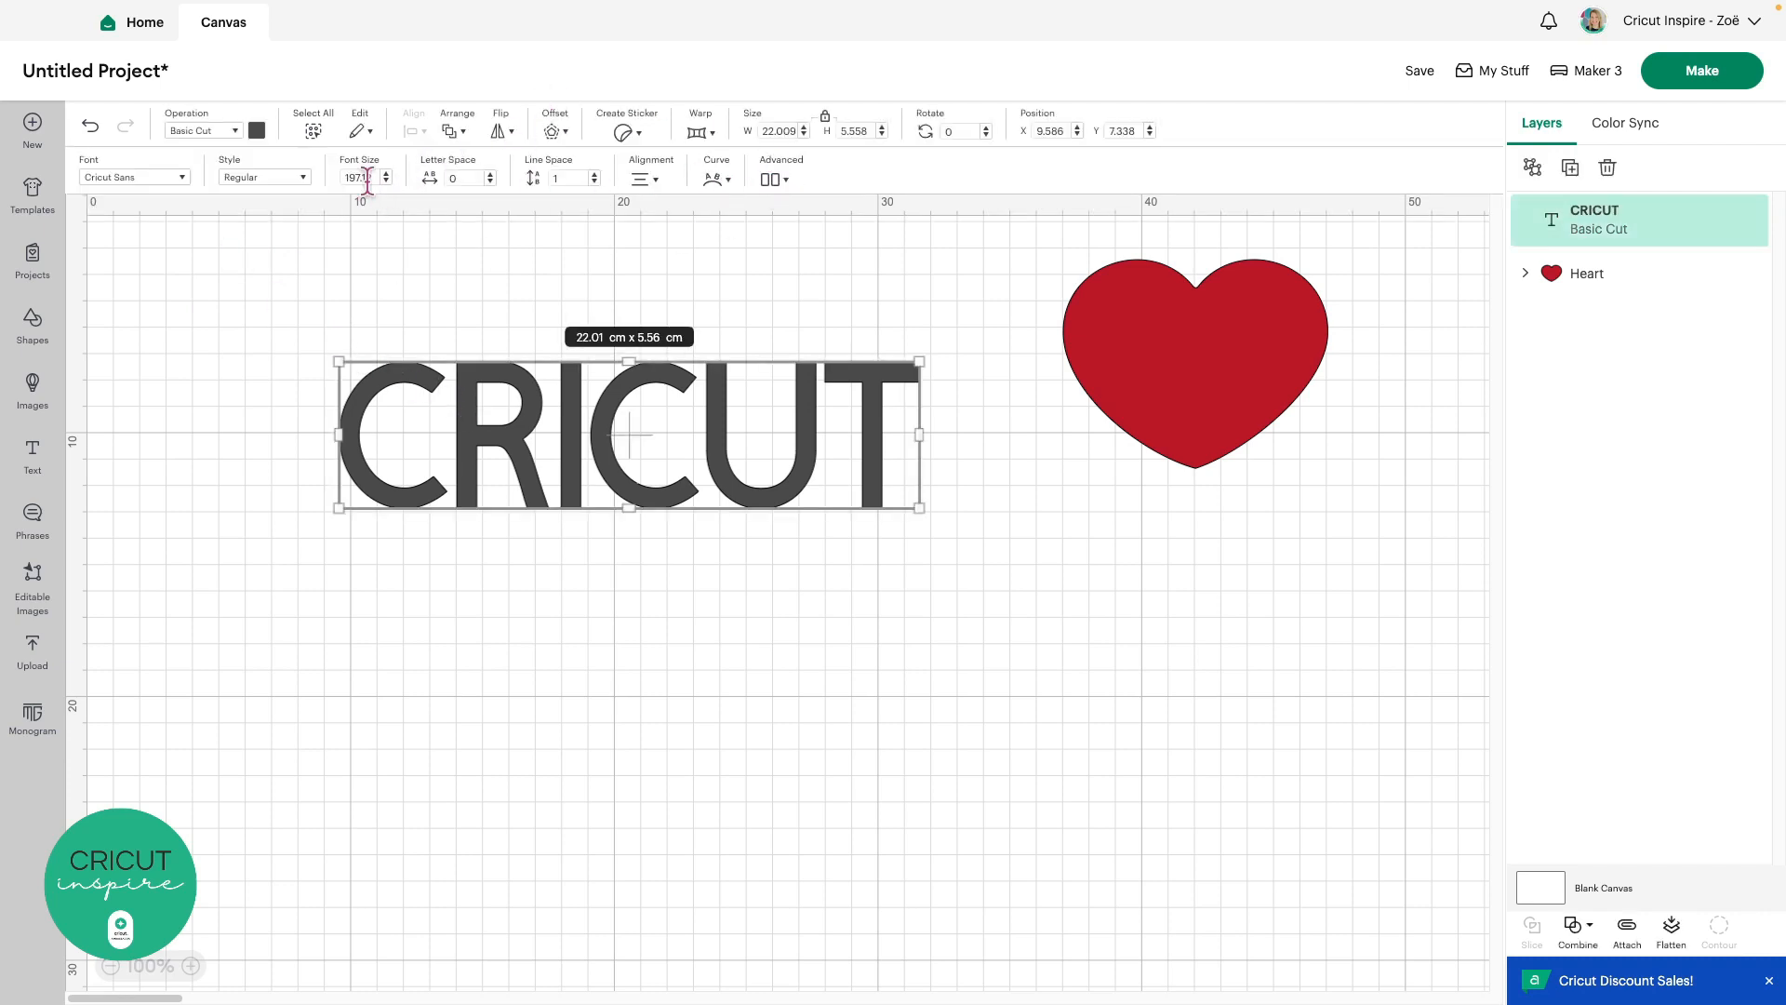
Open the font picker for the CRICUT text, move it right of the canvas, and browse the fonts
left_click(150, 181)
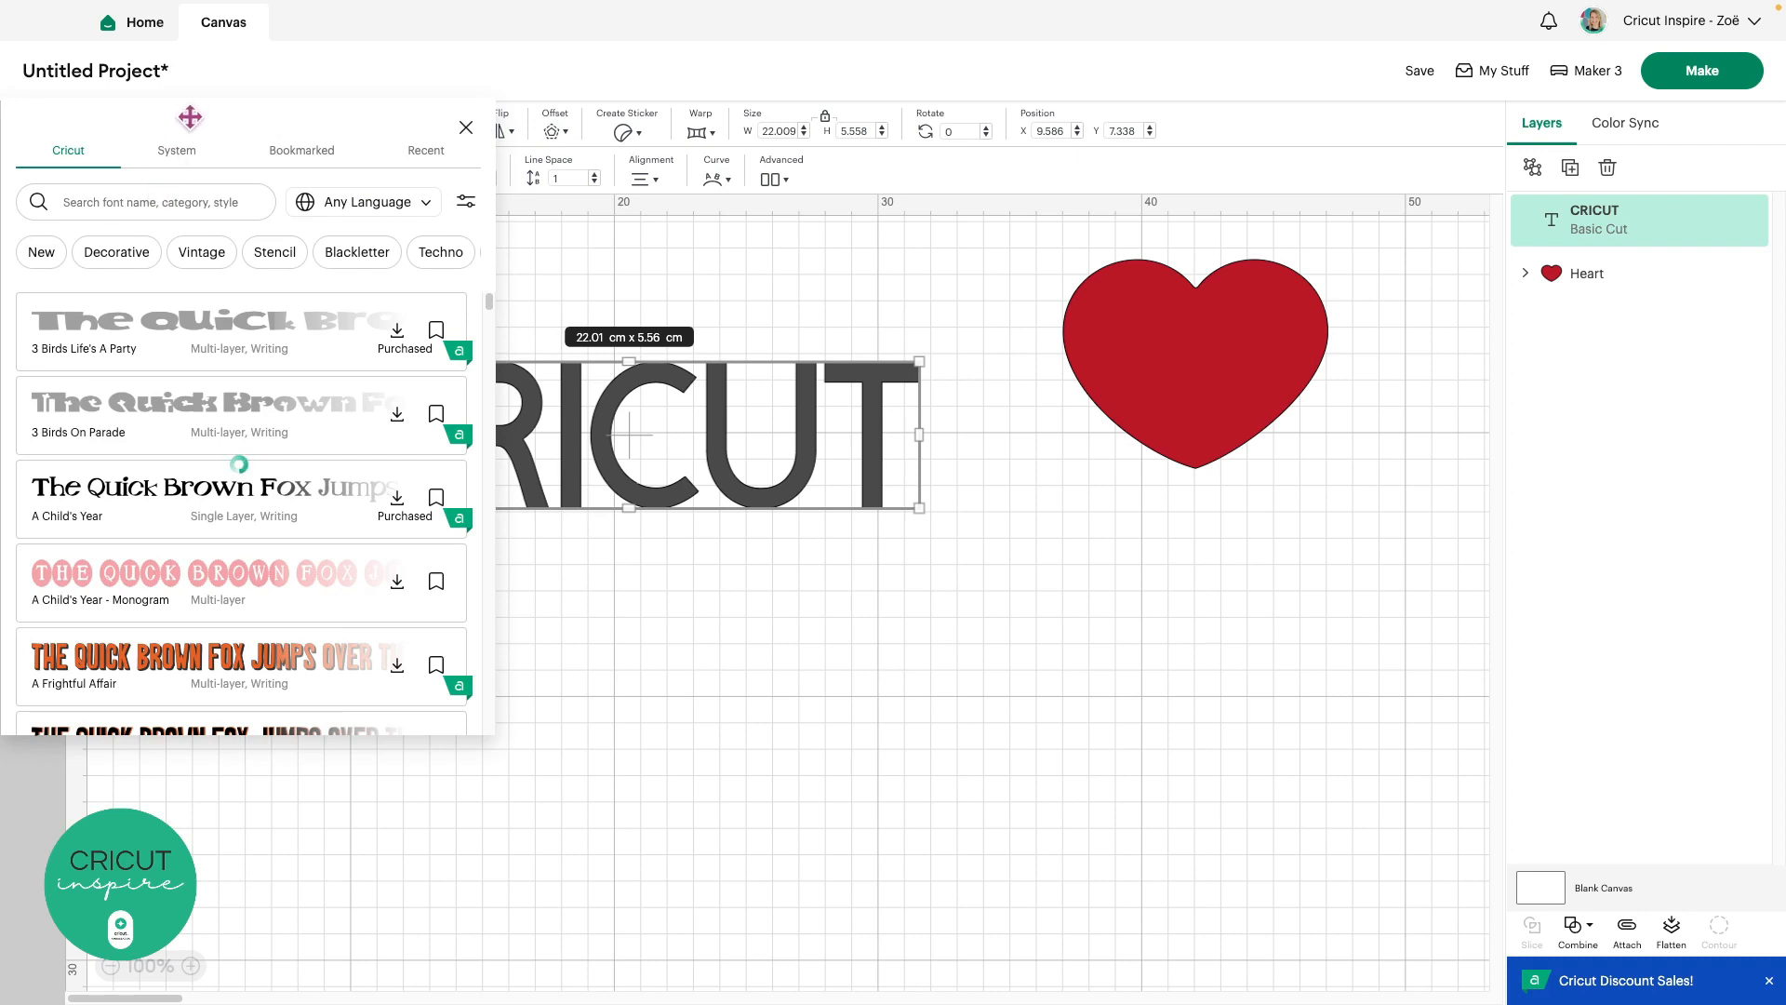
left_click_drag(220, 110, 1165, 183)
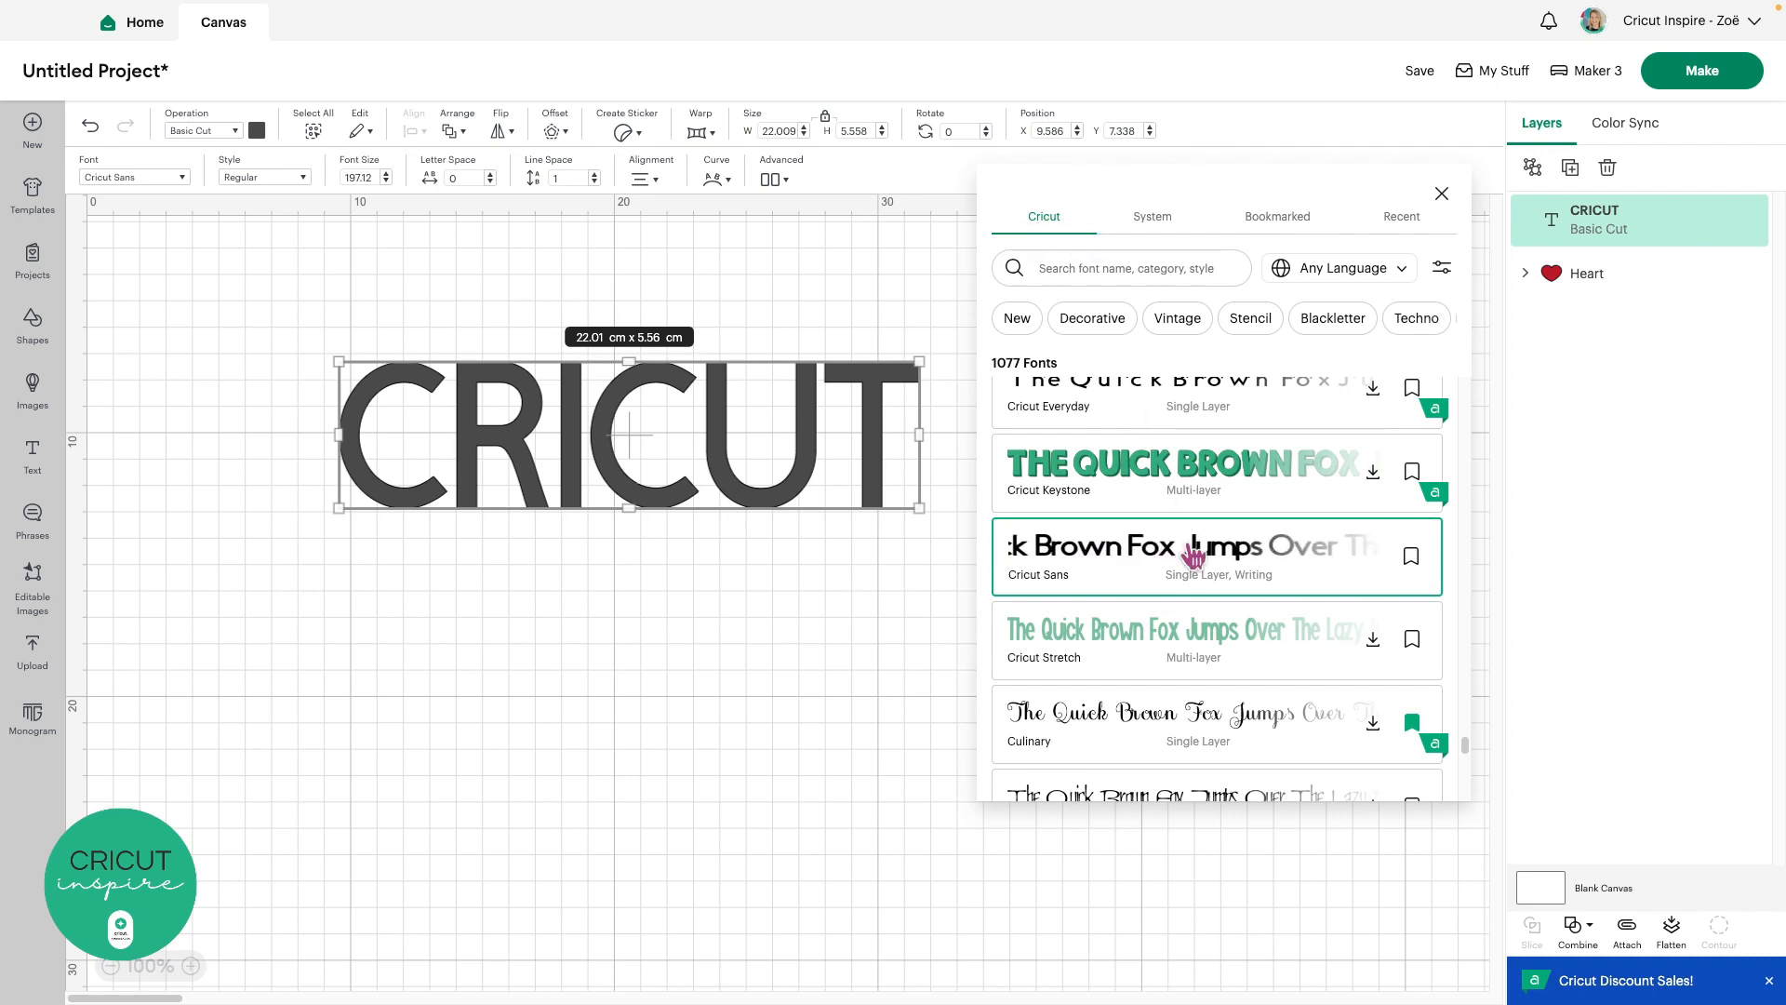
scroll(1190, 549, "down", 1)
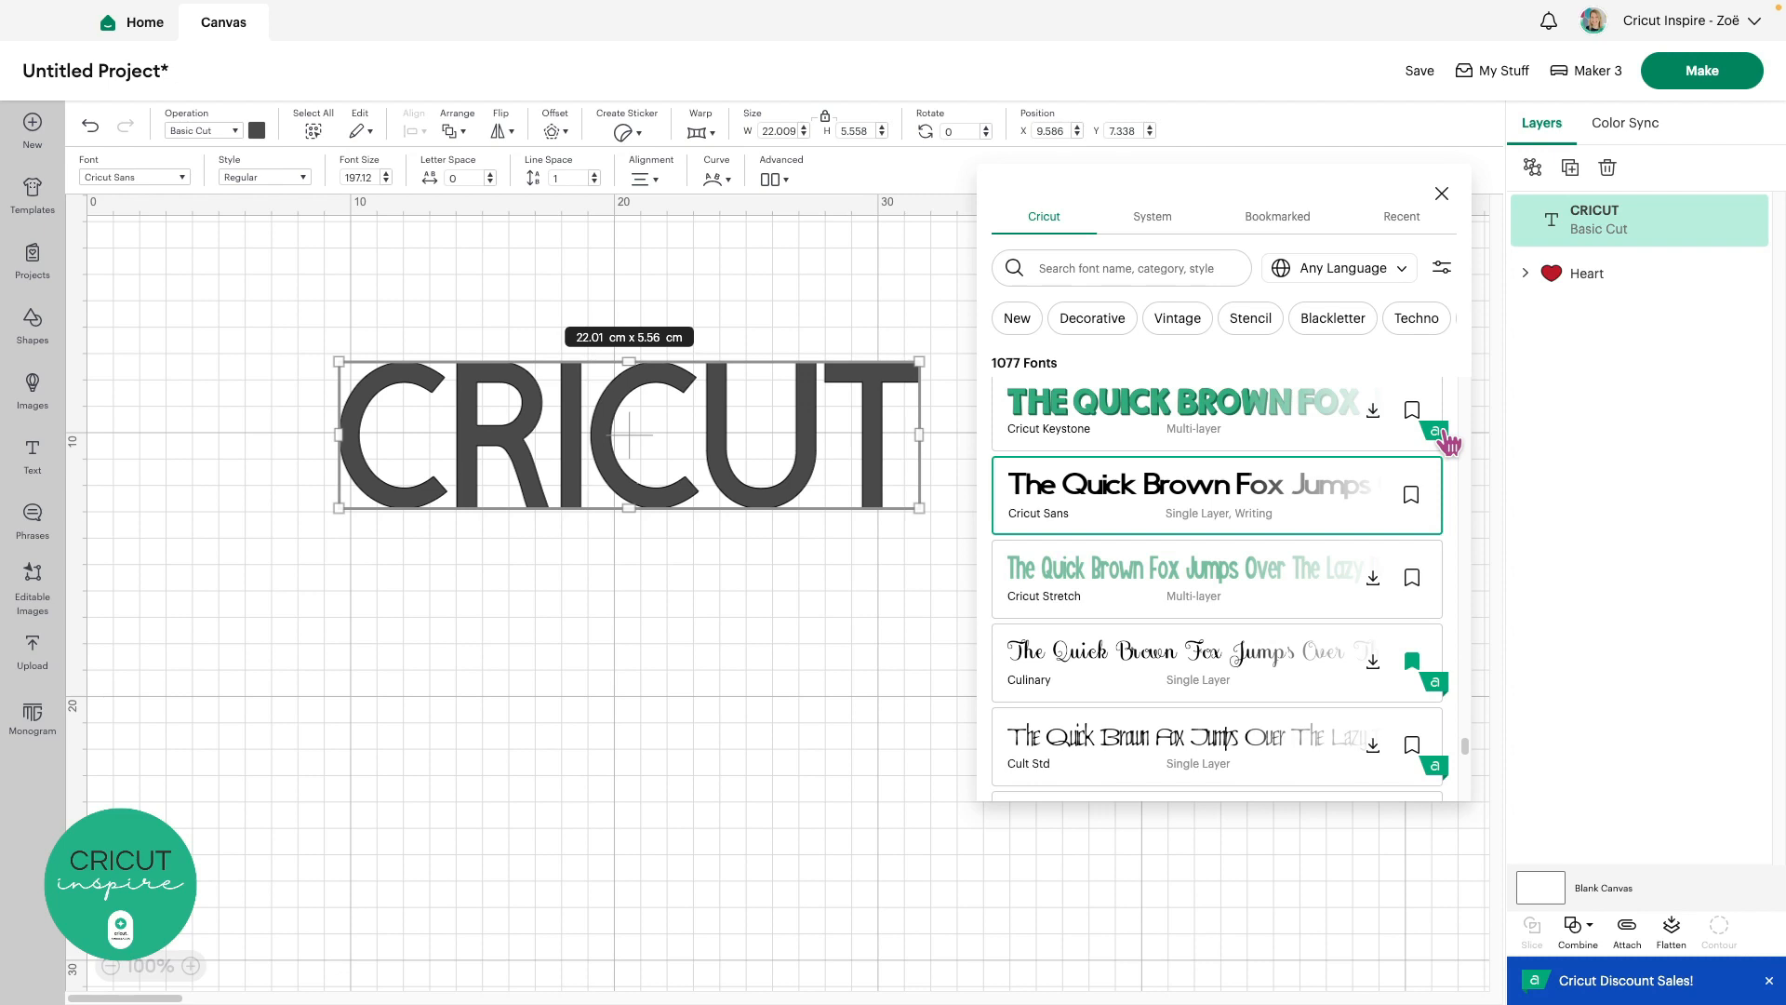
scroll(1405, 544, "up", 5)
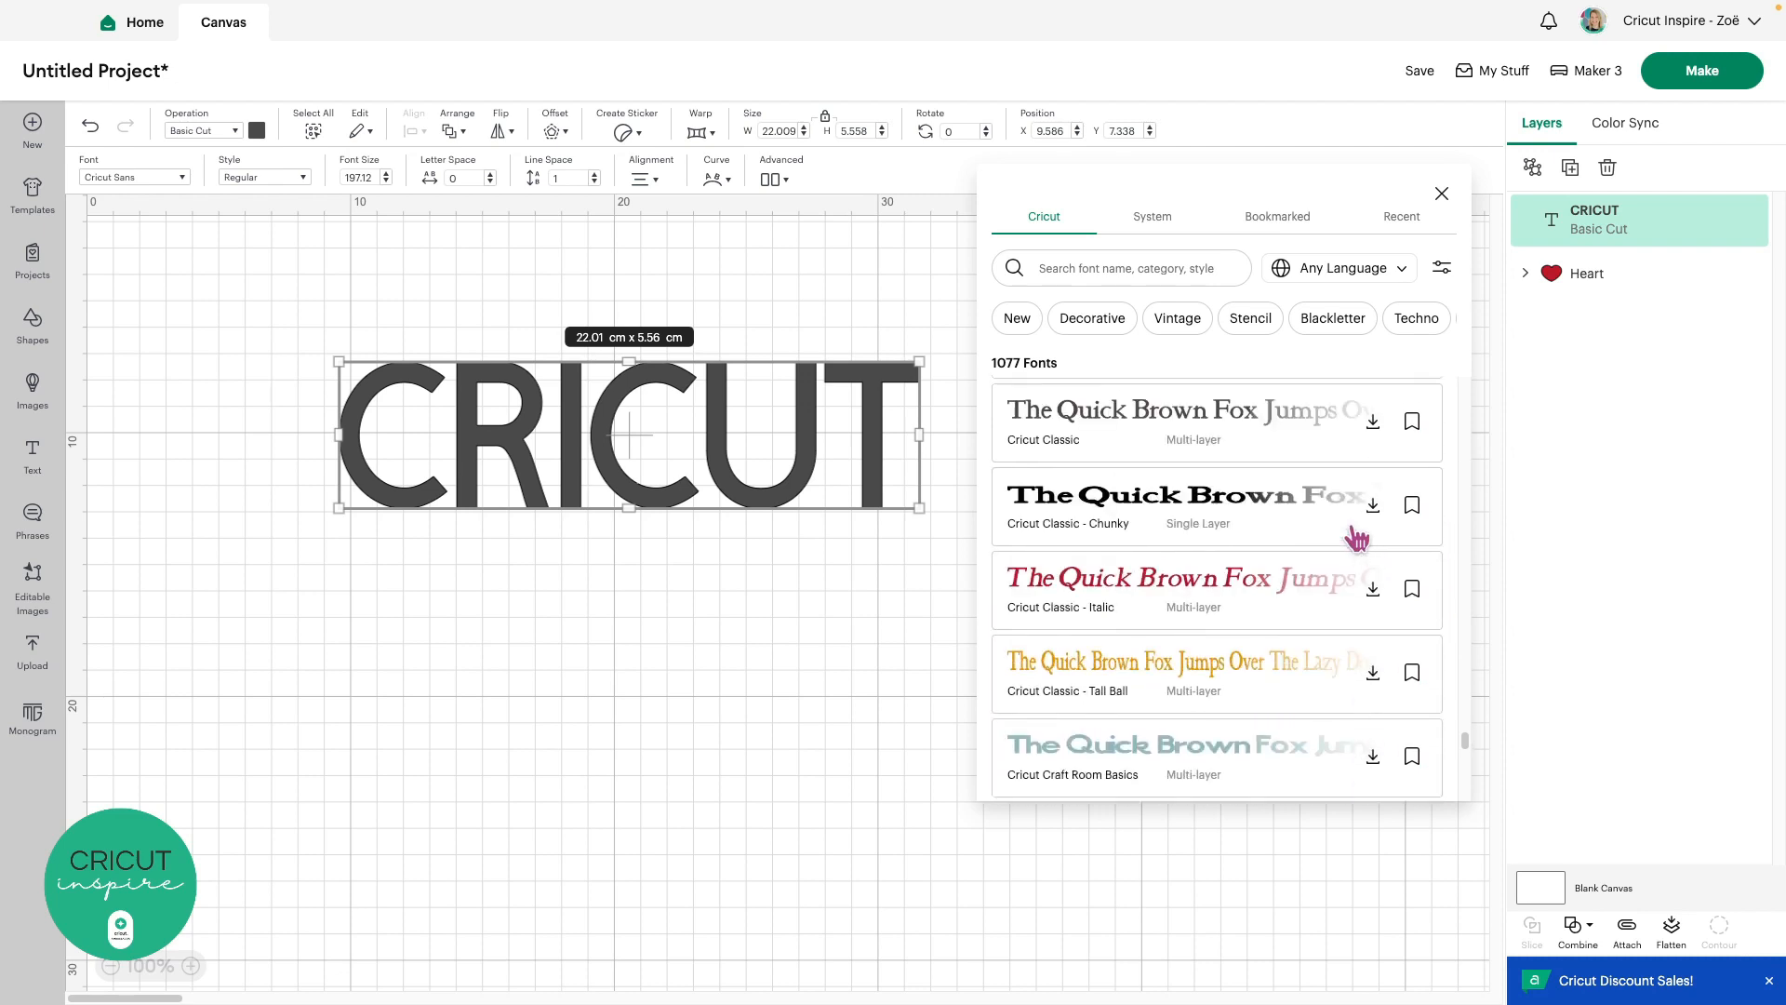
scroll(1356, 538, "down", 15)
scroll(1353, 530, "down", 10)
scroll(1356, 538, "down", 1)
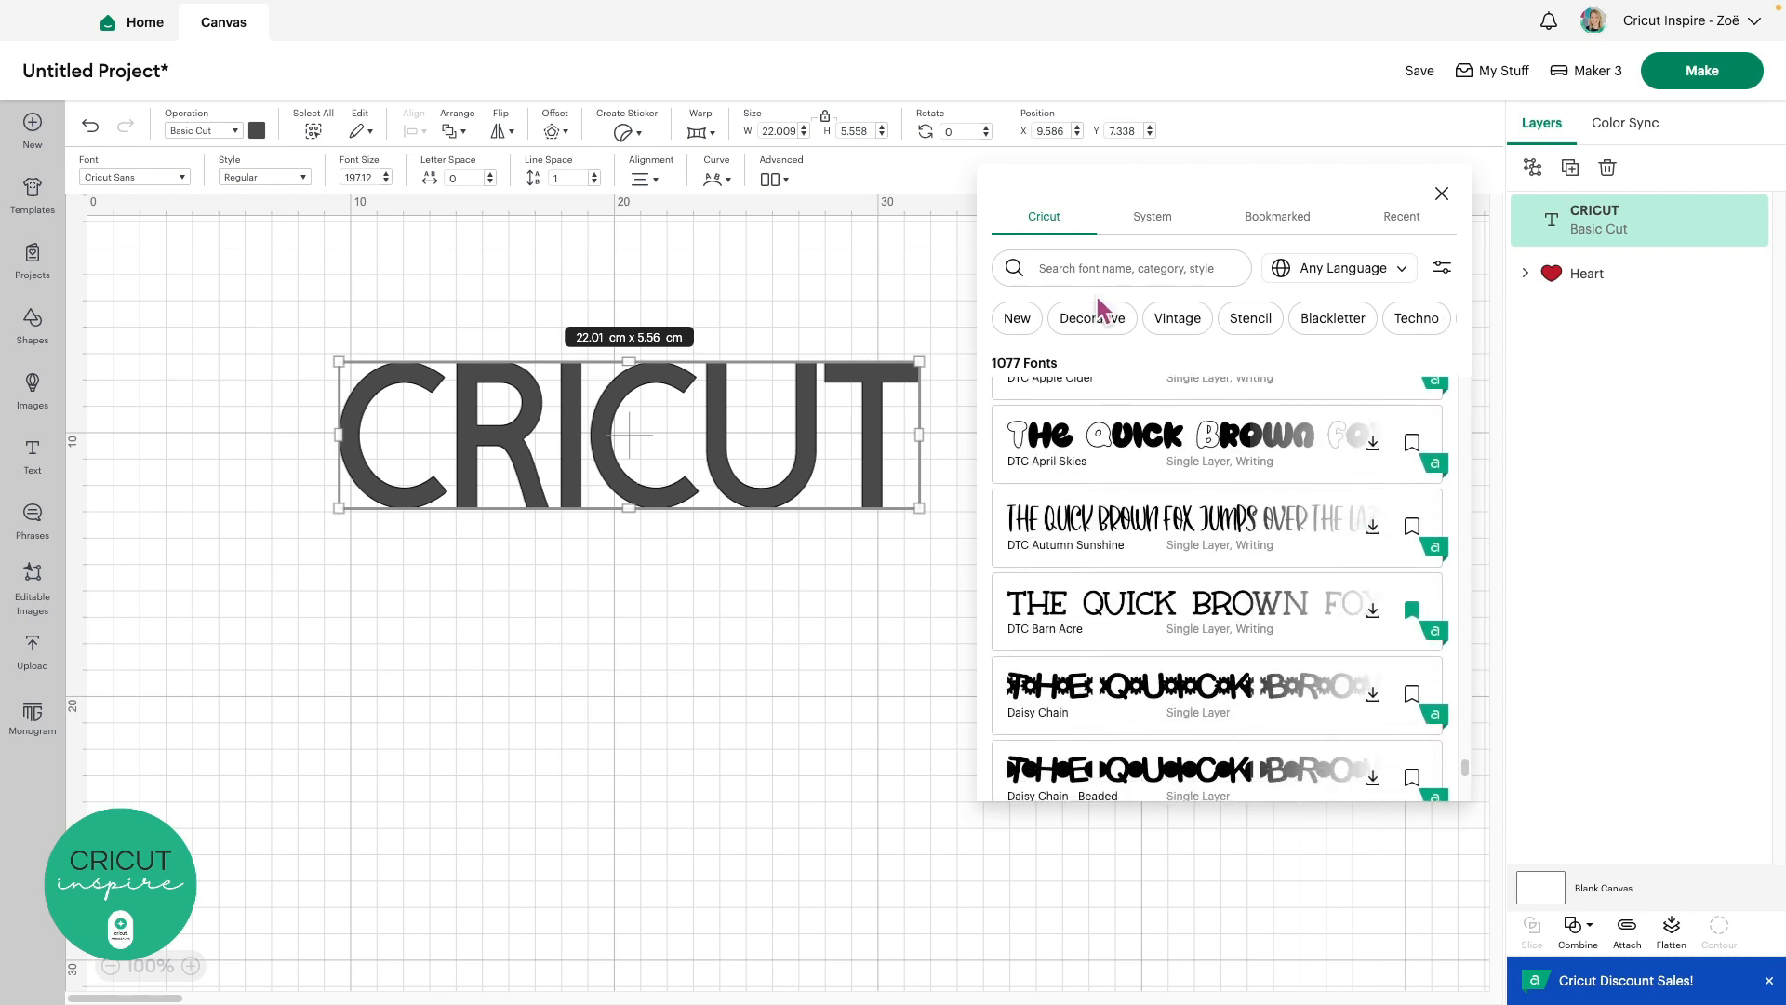
Reveal more font category chips to filter the list to Cursive (127 fonts)
left_click(1443, 321)
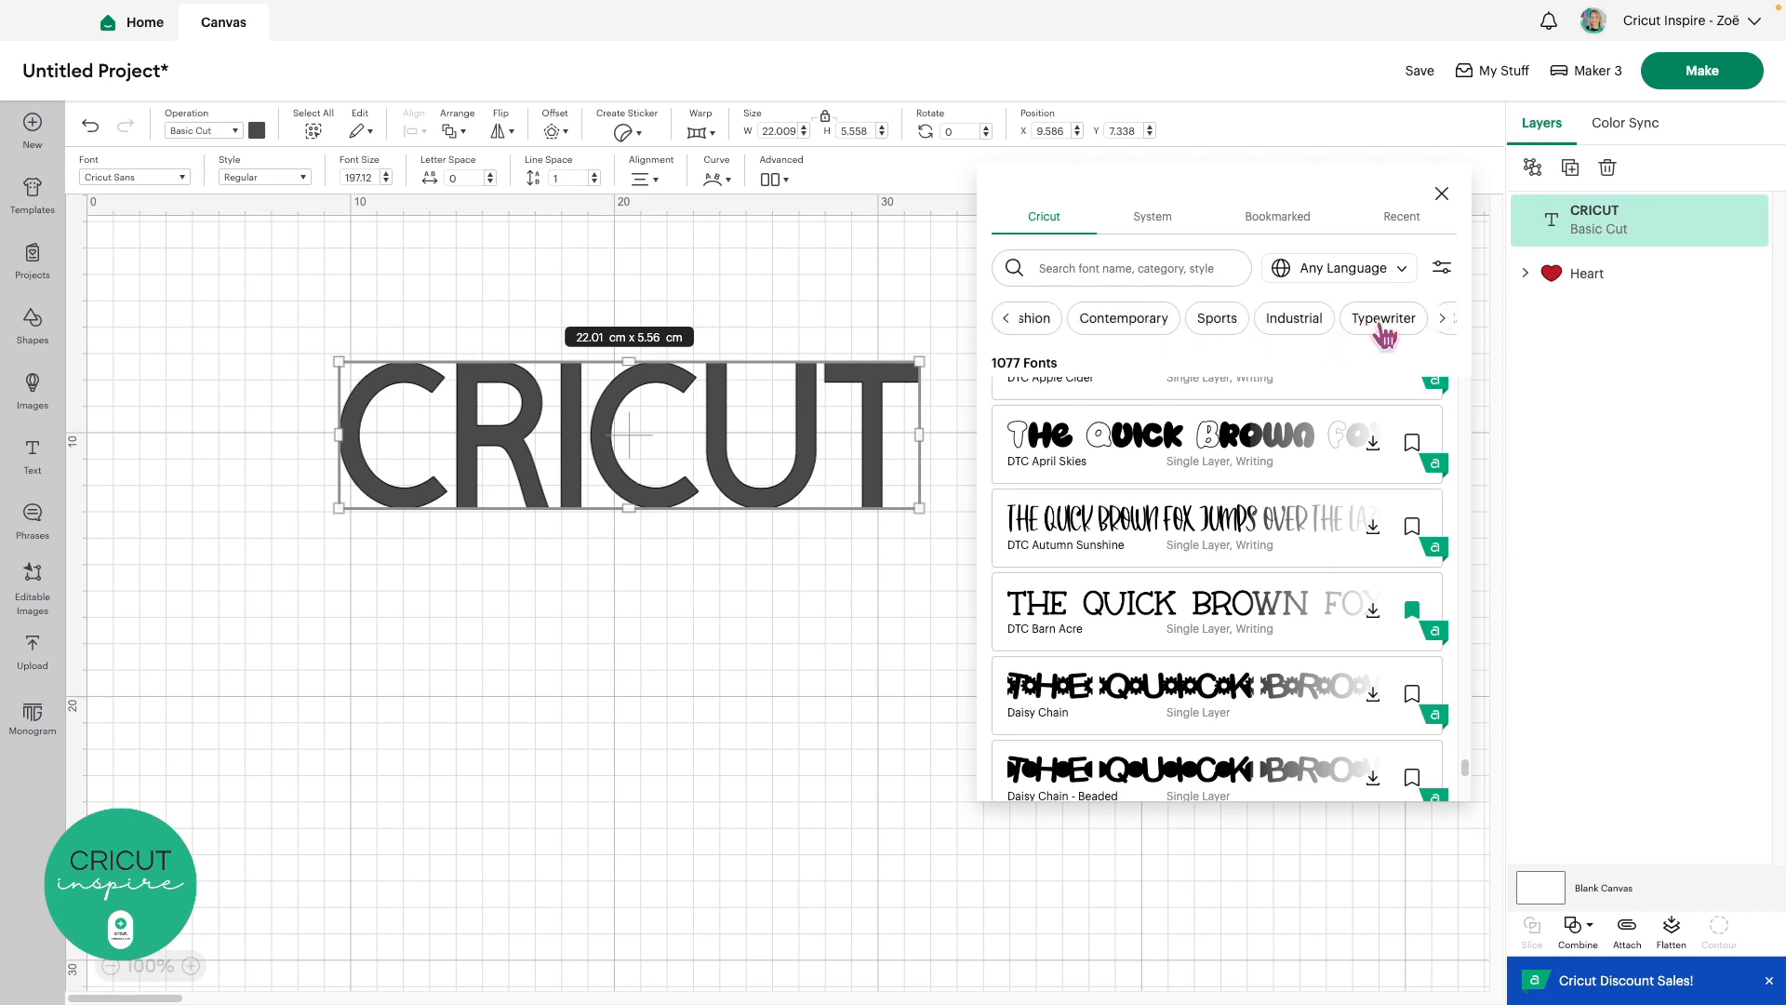
left_click(1443, 319)
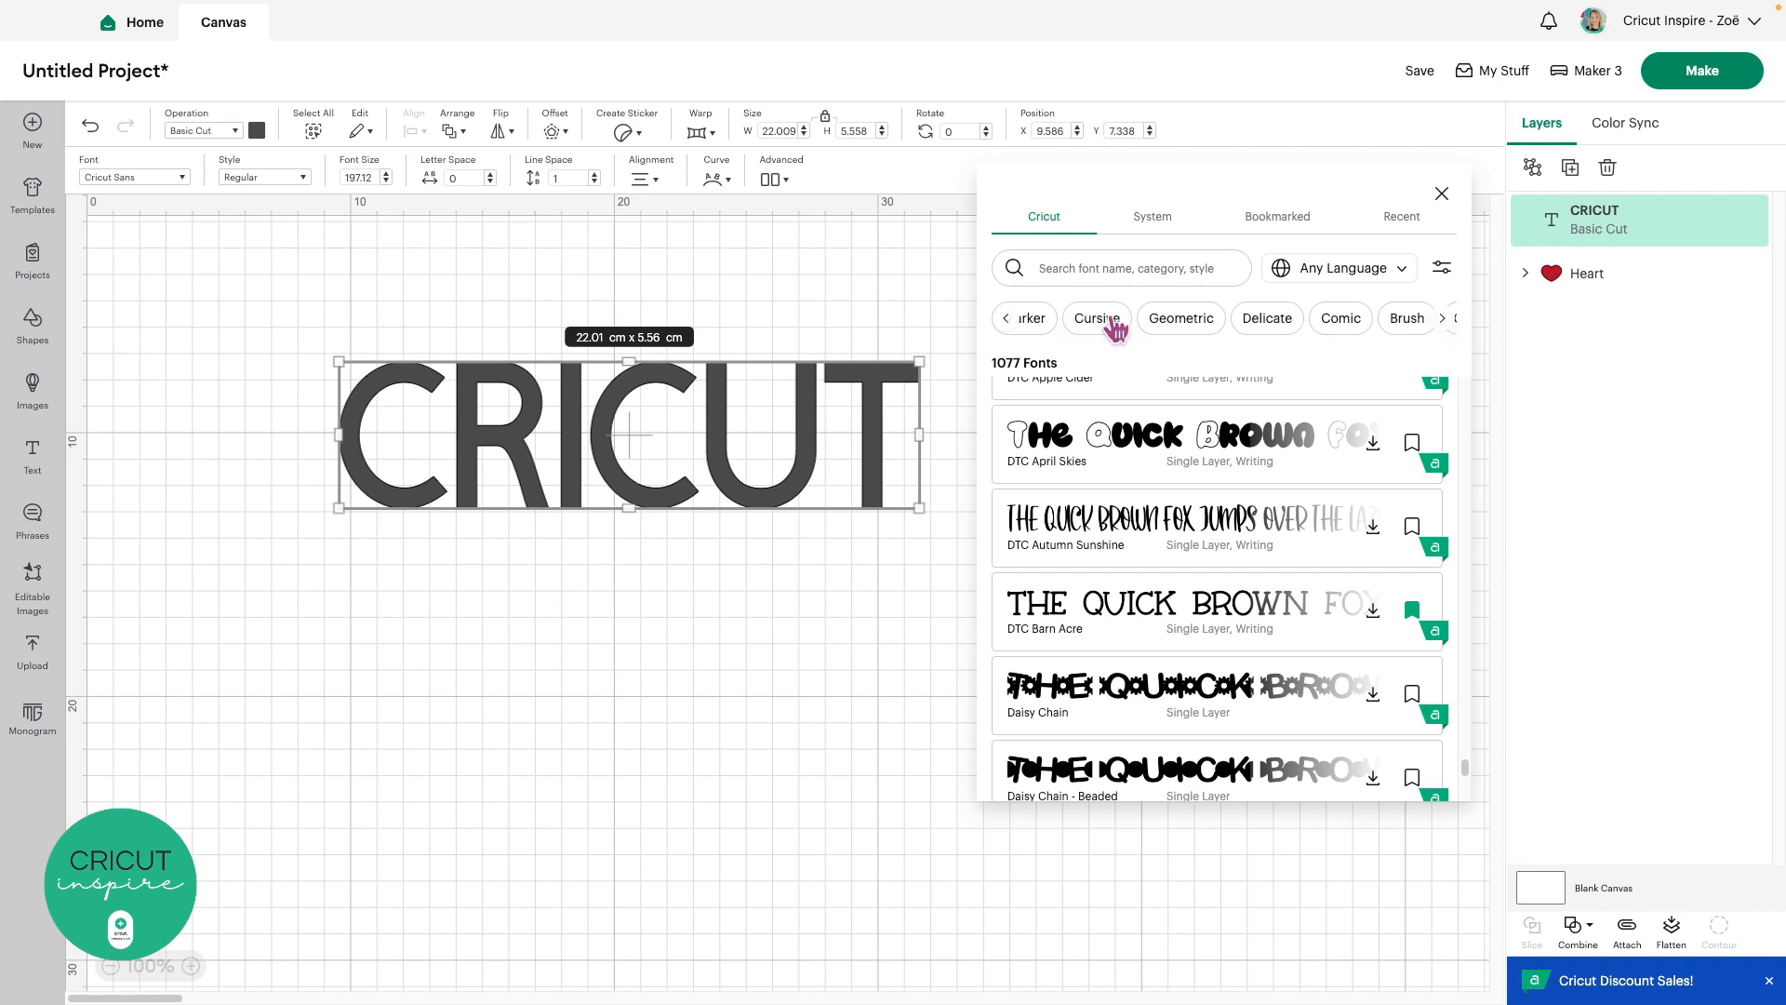
scroll(1102, 330, "right", 3)
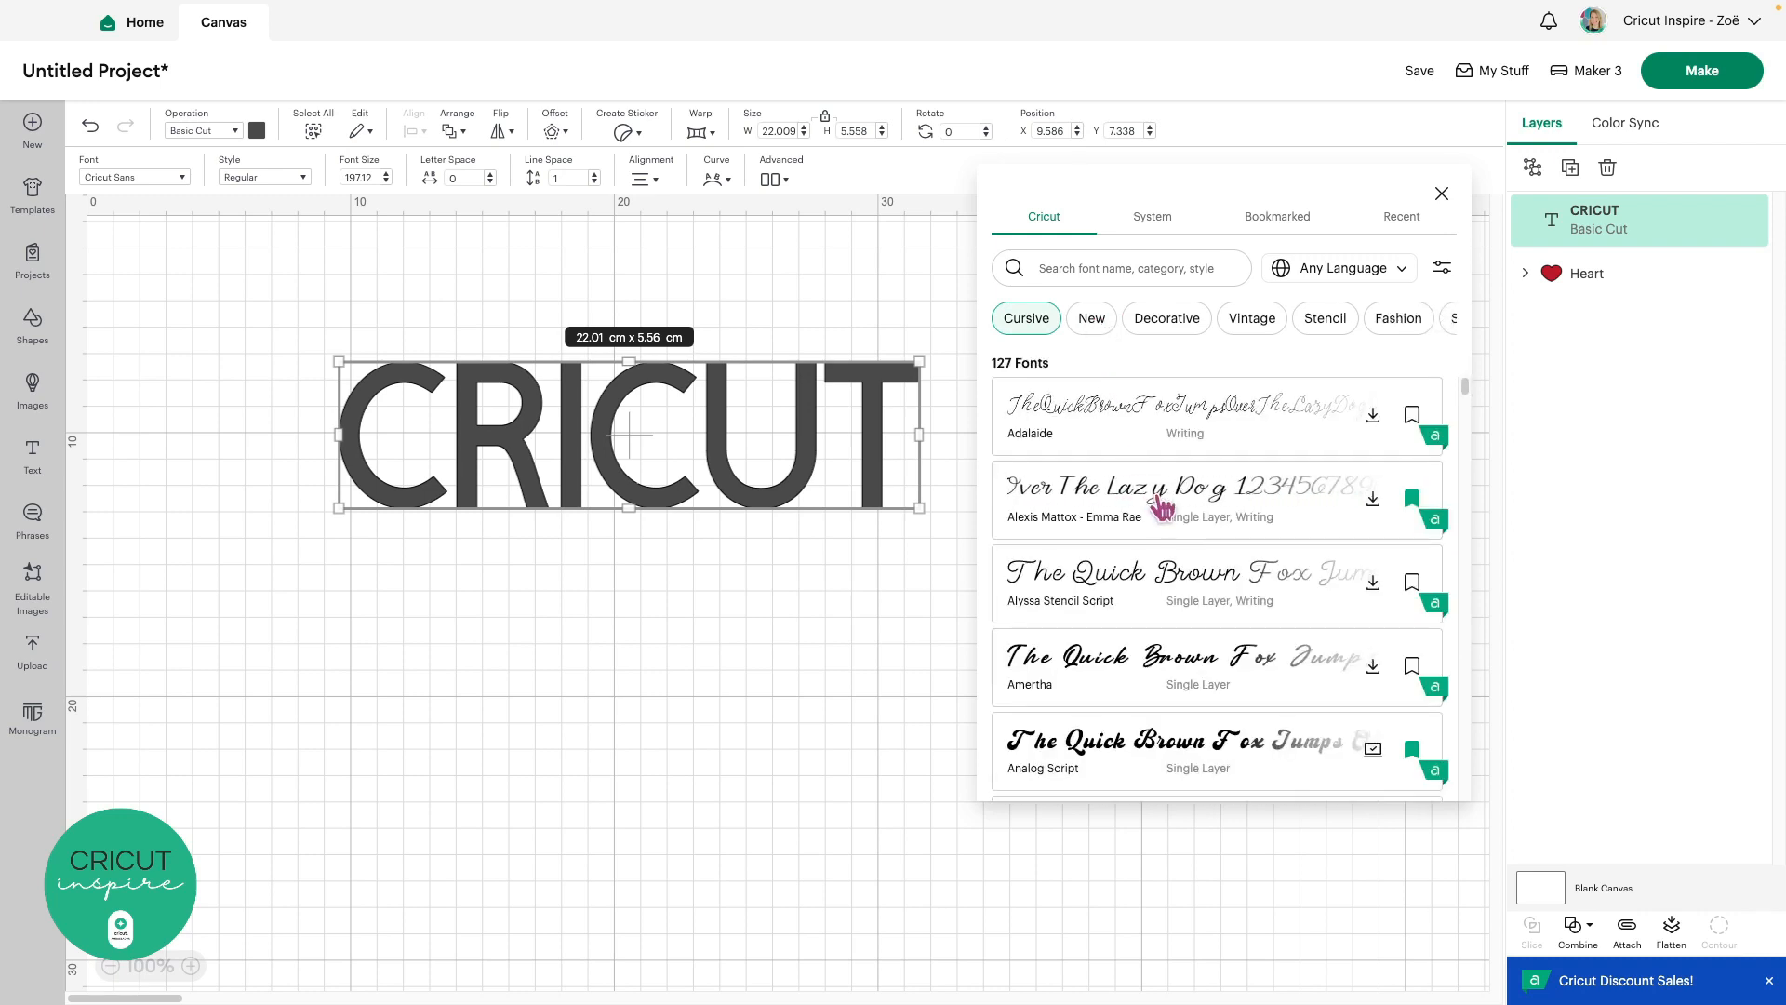
Switch the font picker to the System tab and browse its 306 installed fonts
left_click(1154, 223)
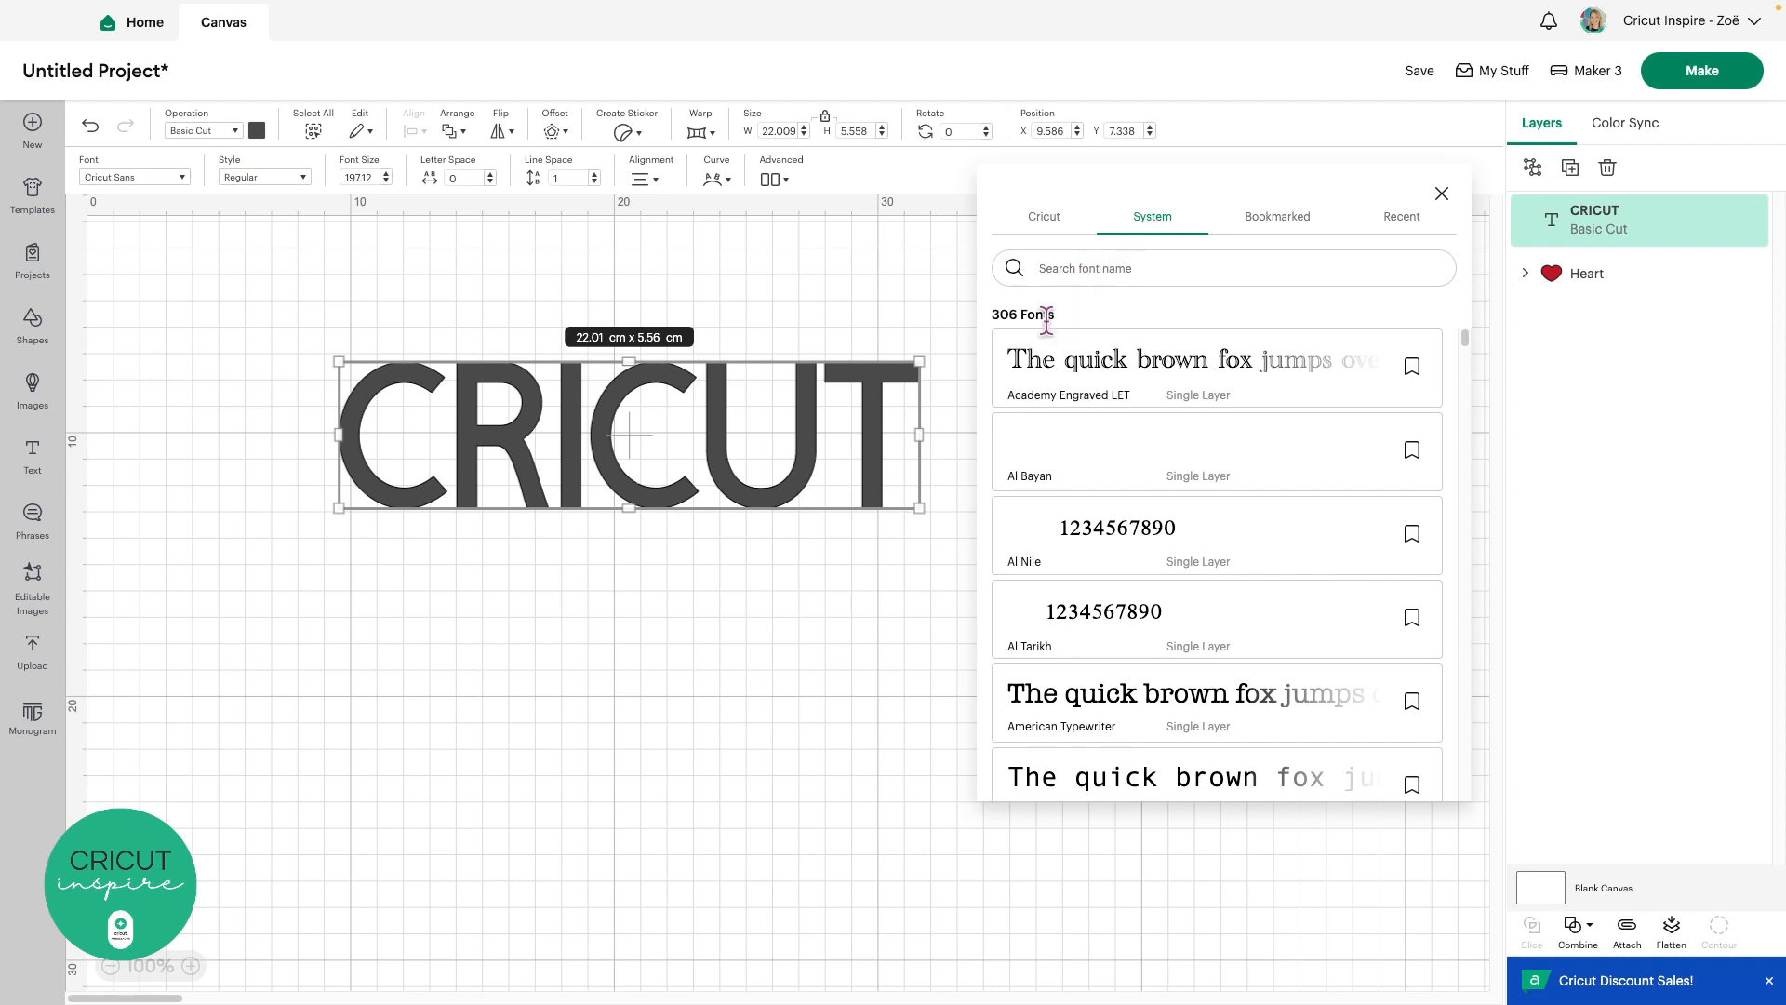
scroll(1144, 352, "down", 10)
scroll(1144, 351, "down", 10)
scroll(1144, 352, "down", 10)
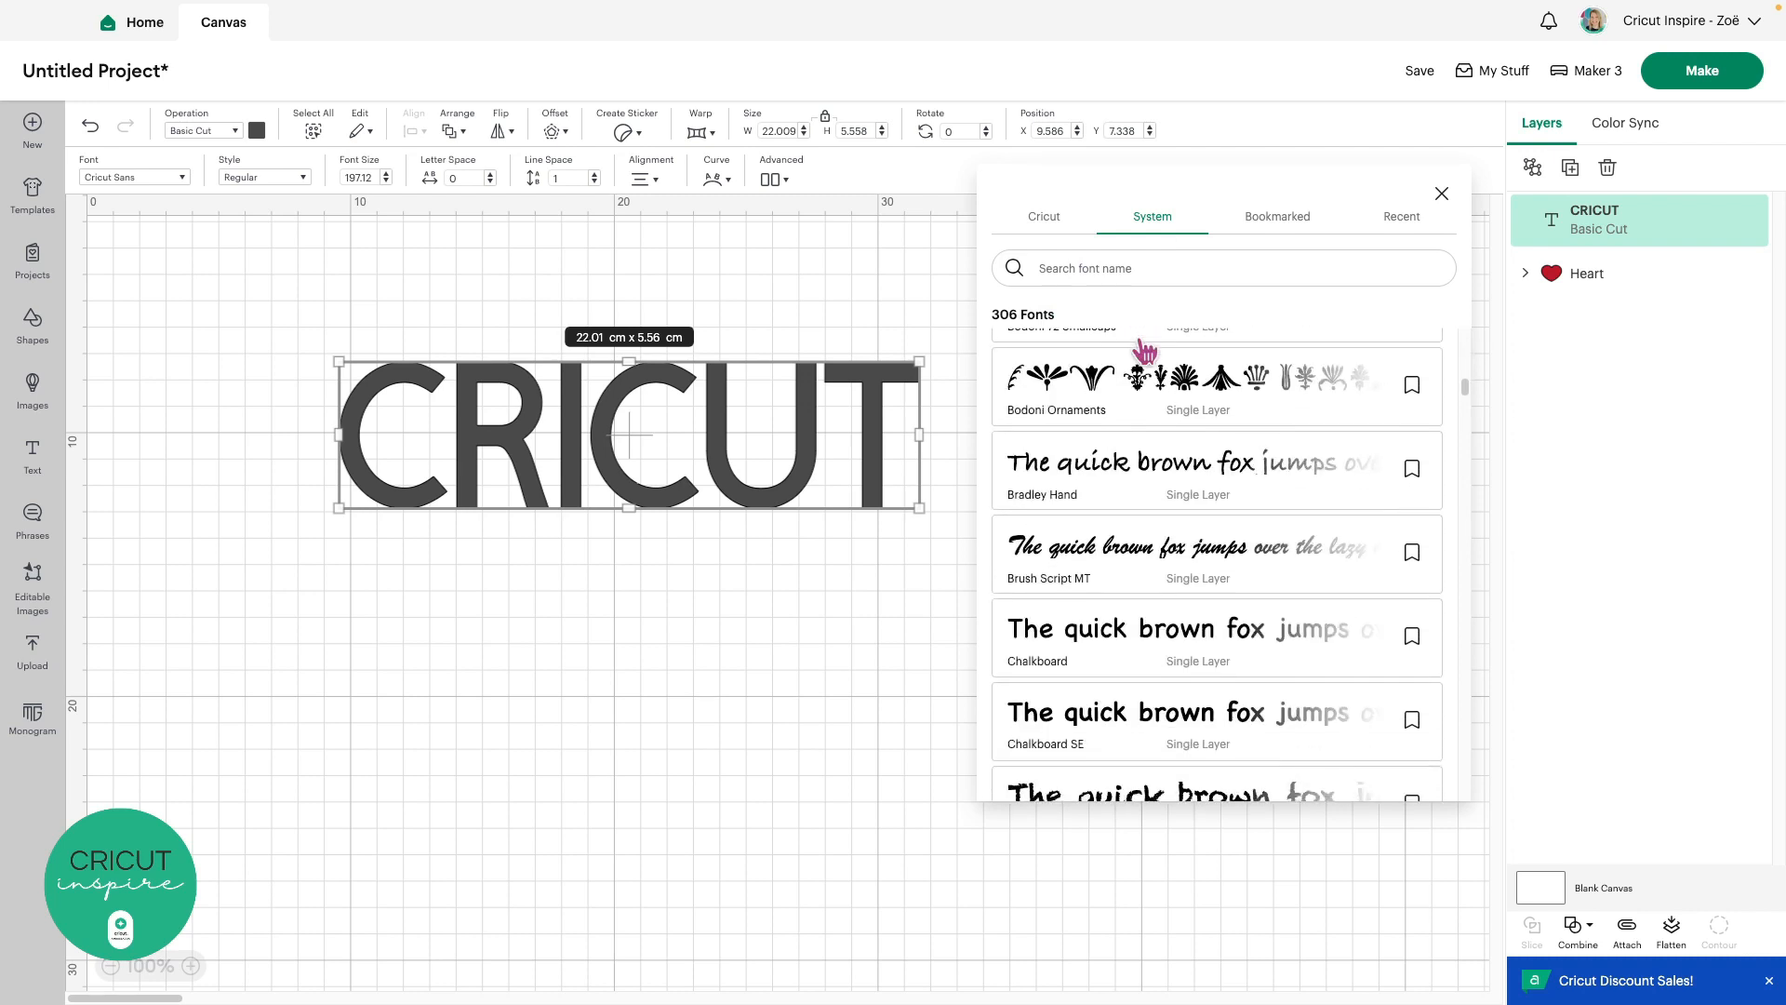
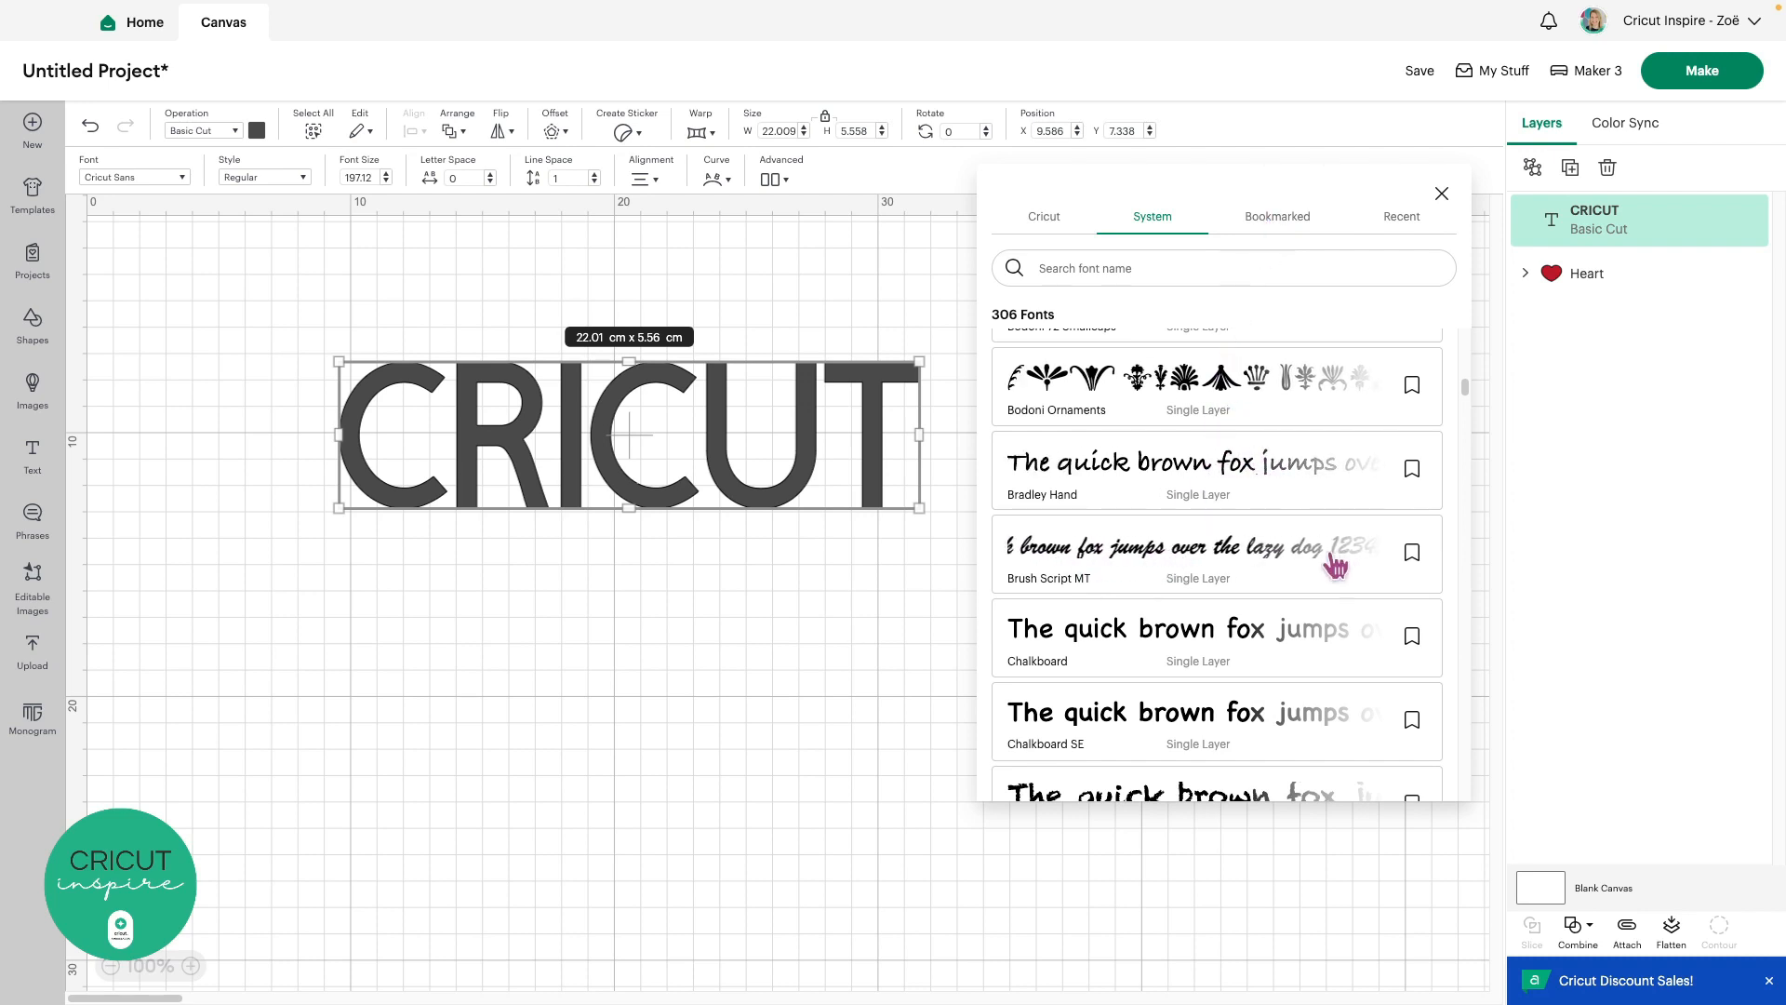
Bookmark the Brush Script MT font and list the 19 bookmarked fonts
left_click(1413, 555)
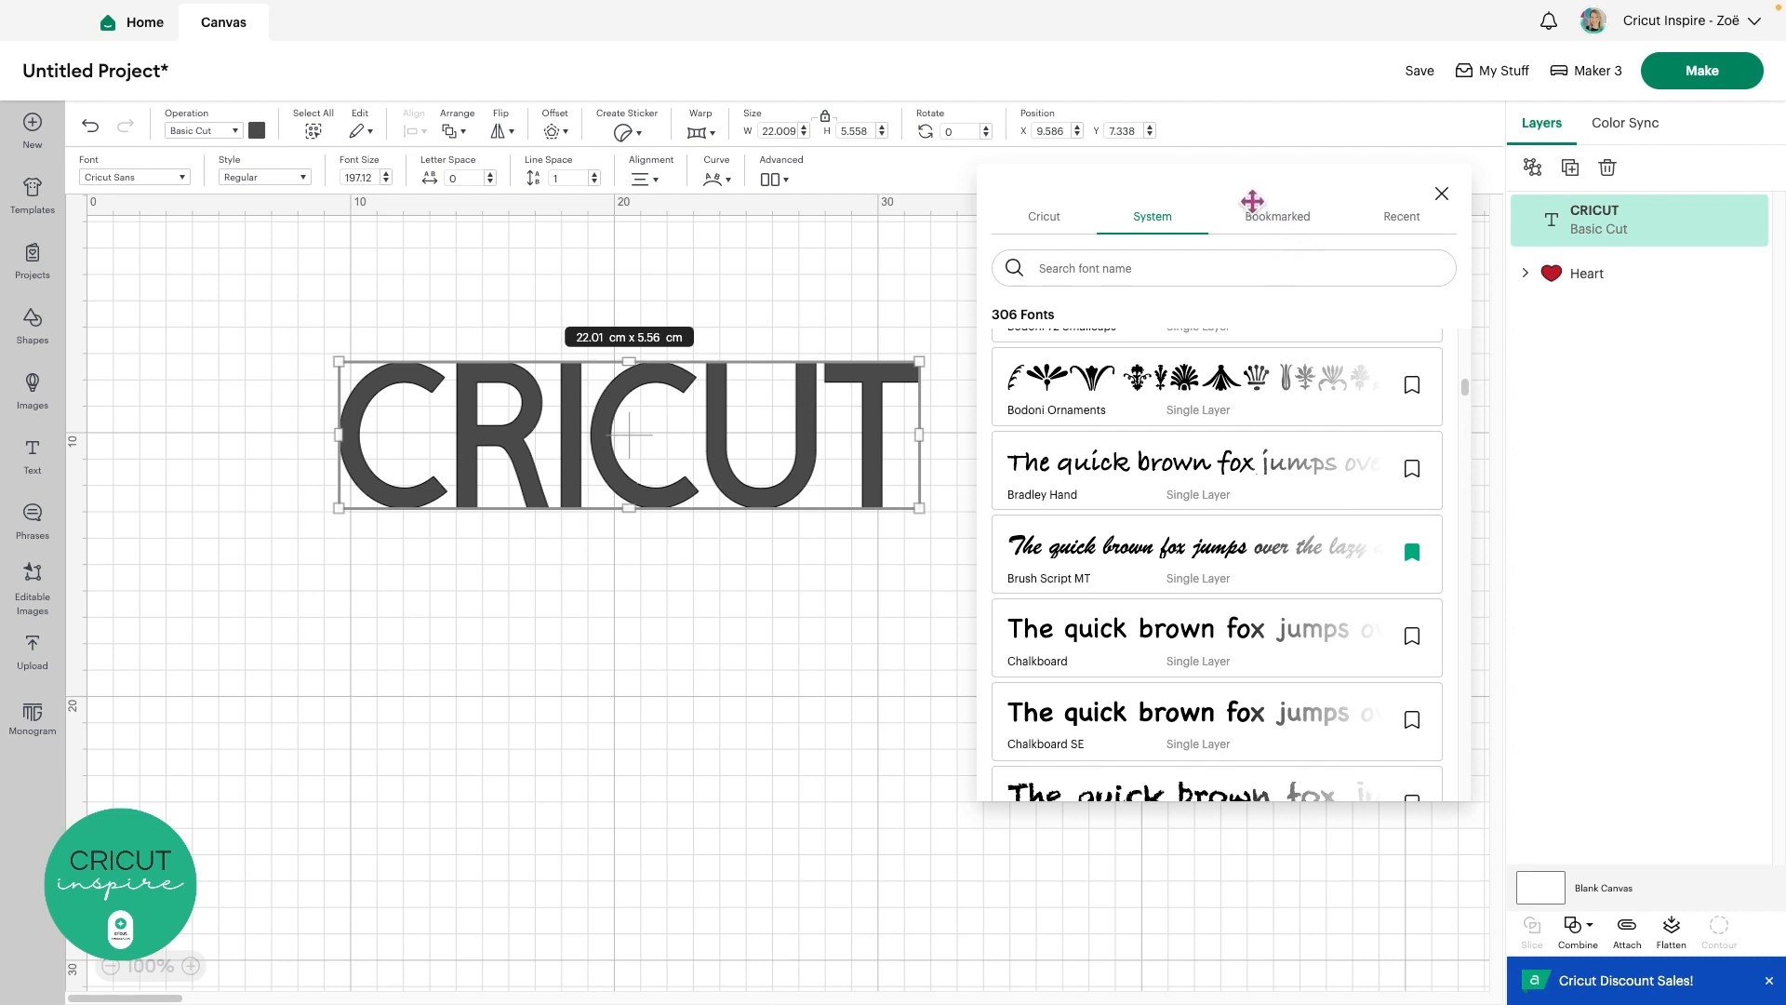
left_click(1281, 228)
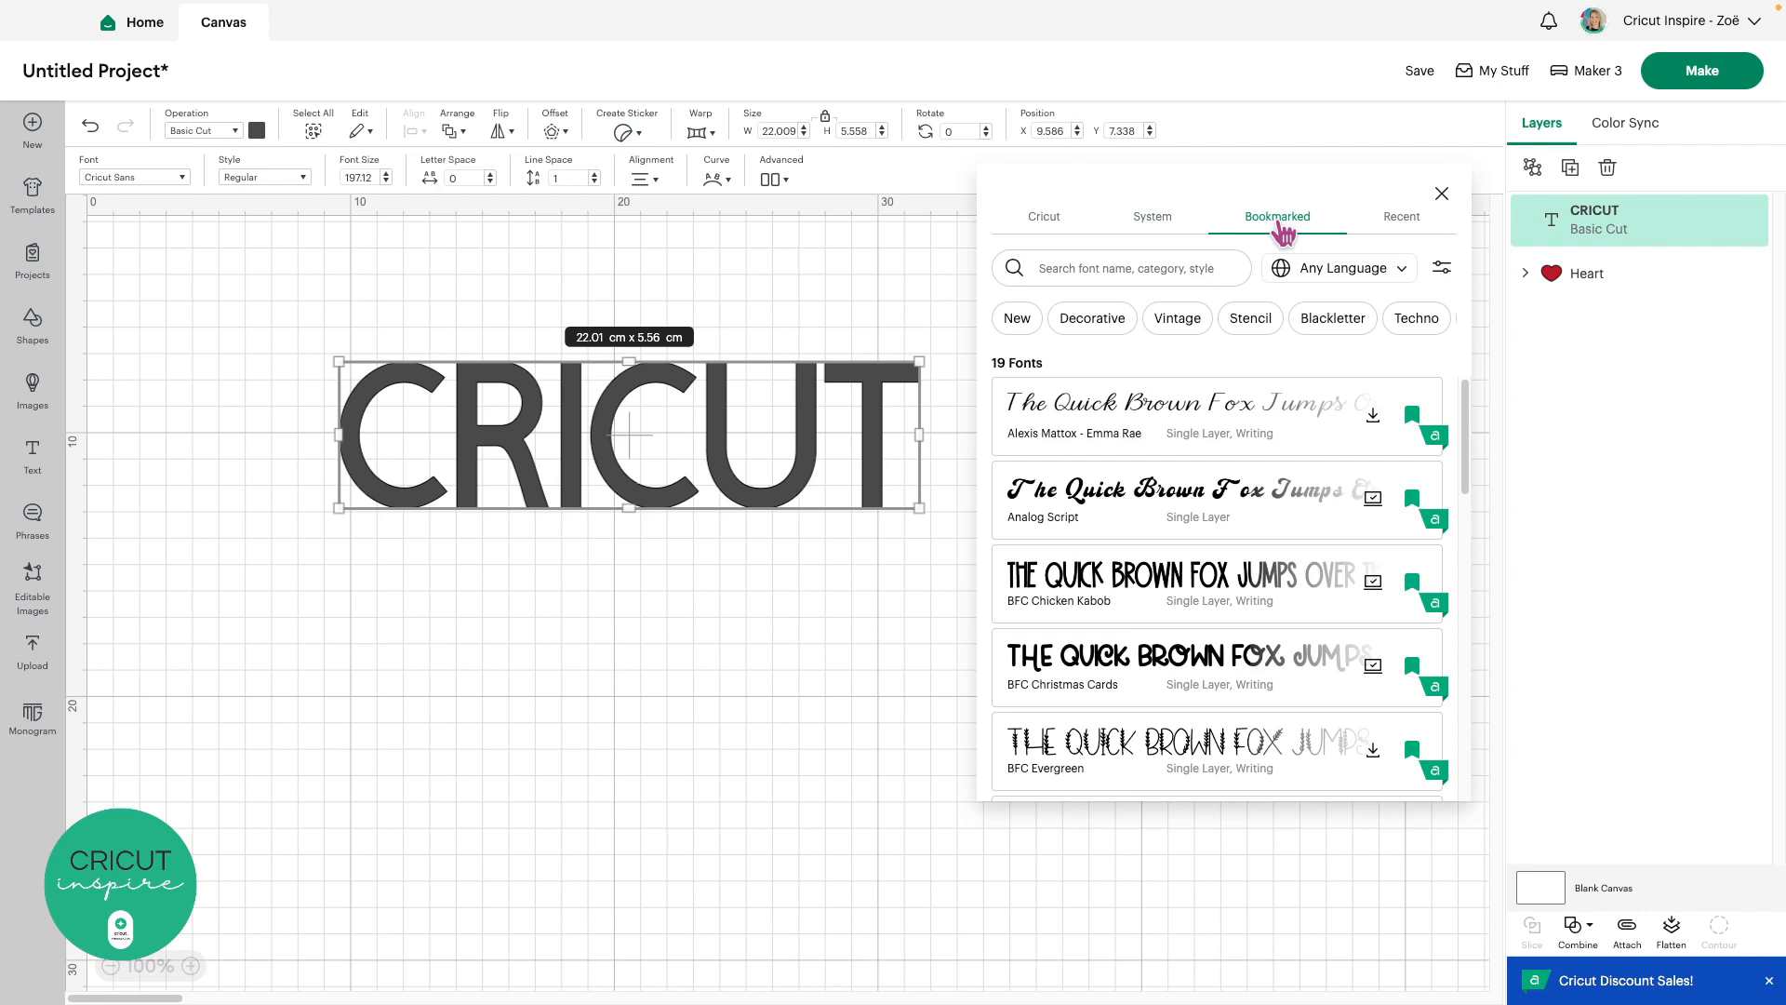
Check Recent, then show all 1077 Cricut library fonts with the Cursive filter removed
left_click(1408, 222)
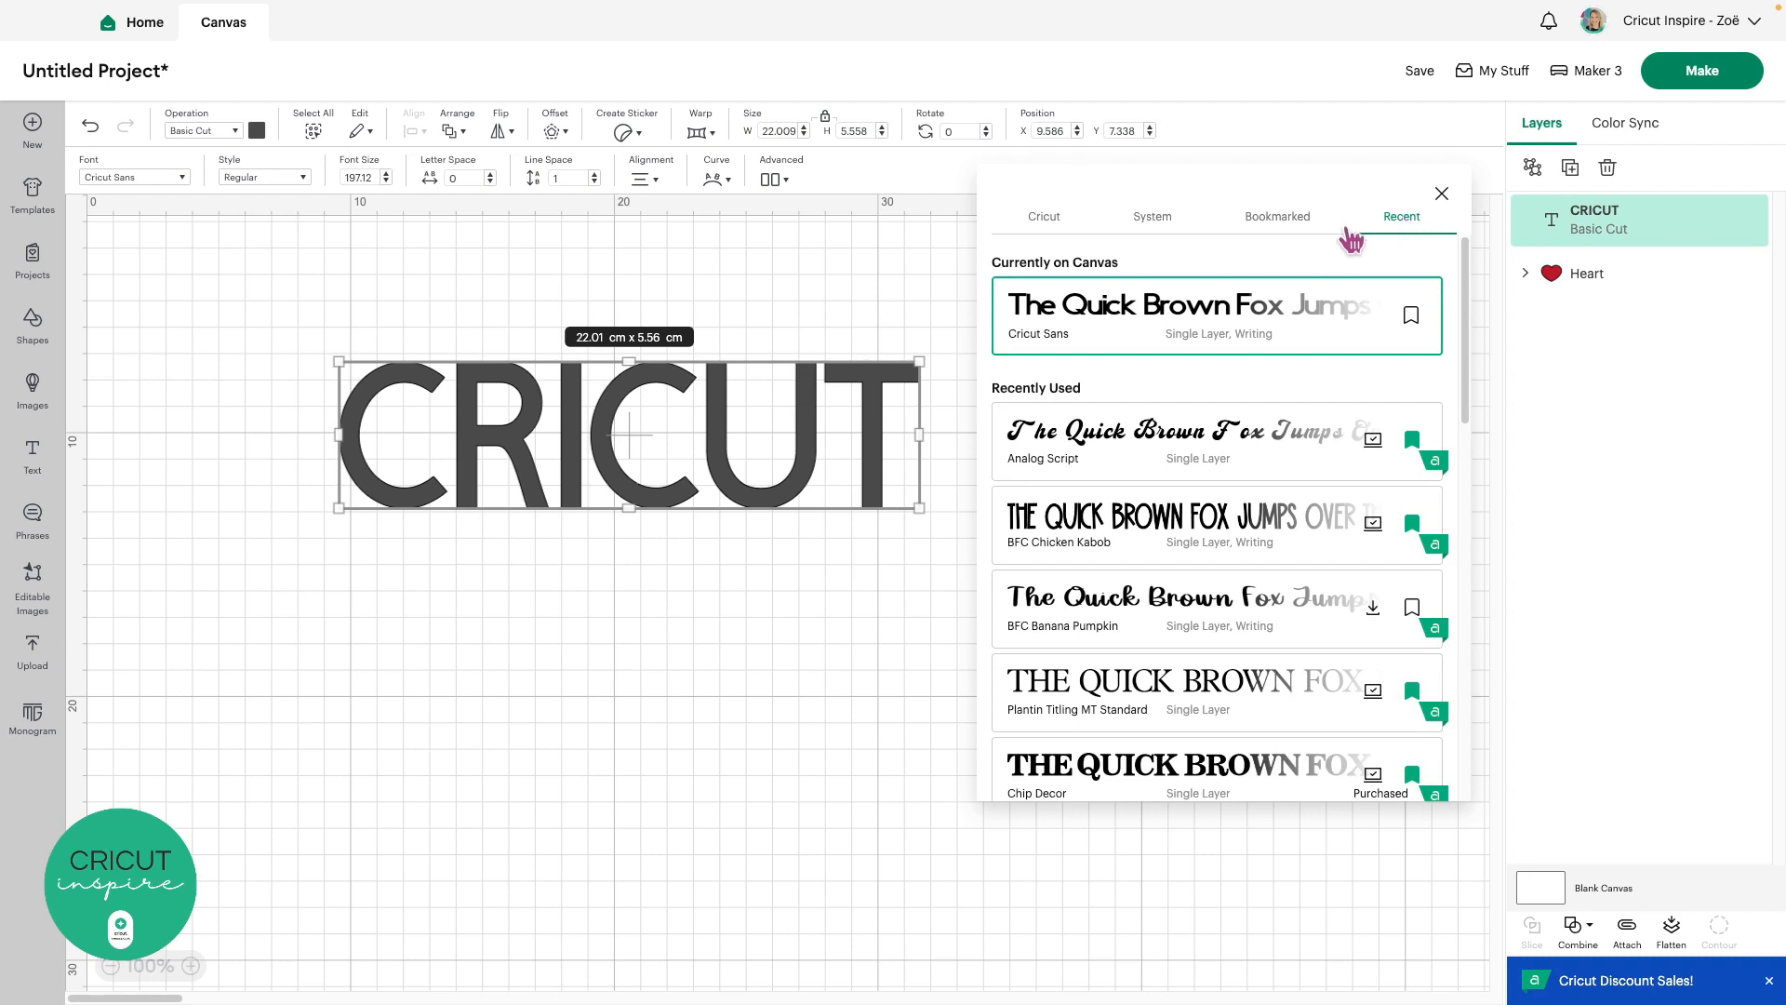
left_click(1046, 221)
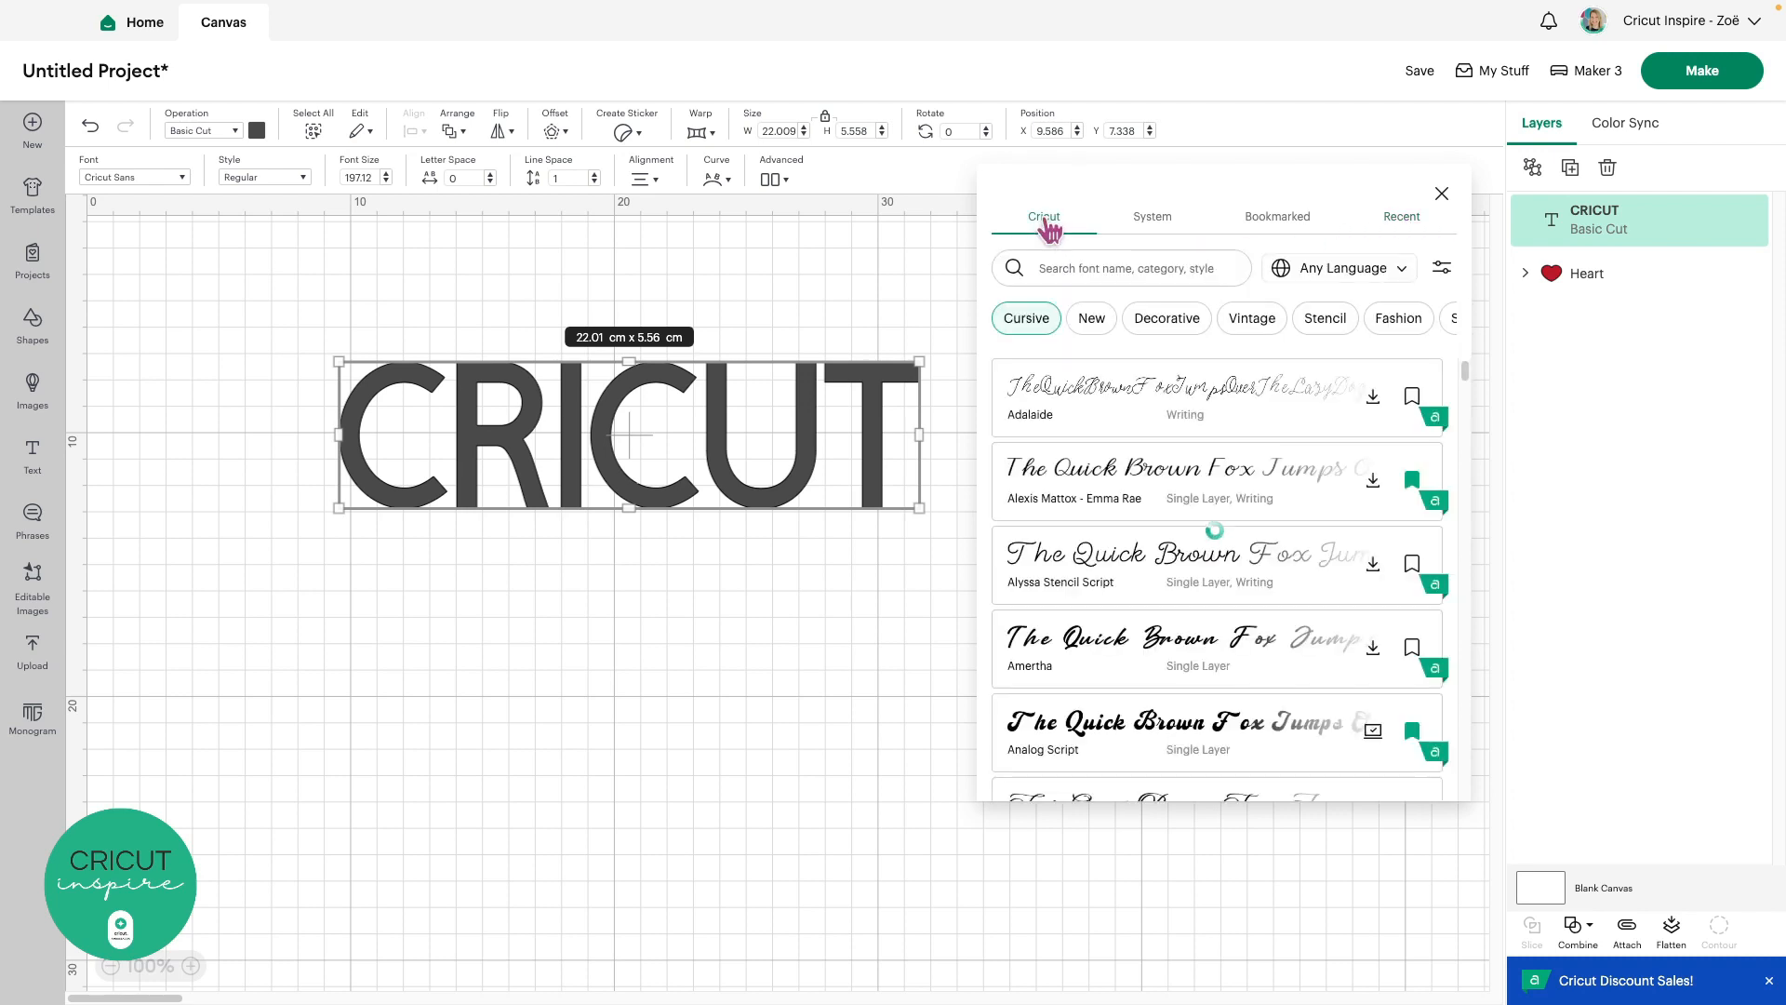
left_click(1029, 317)
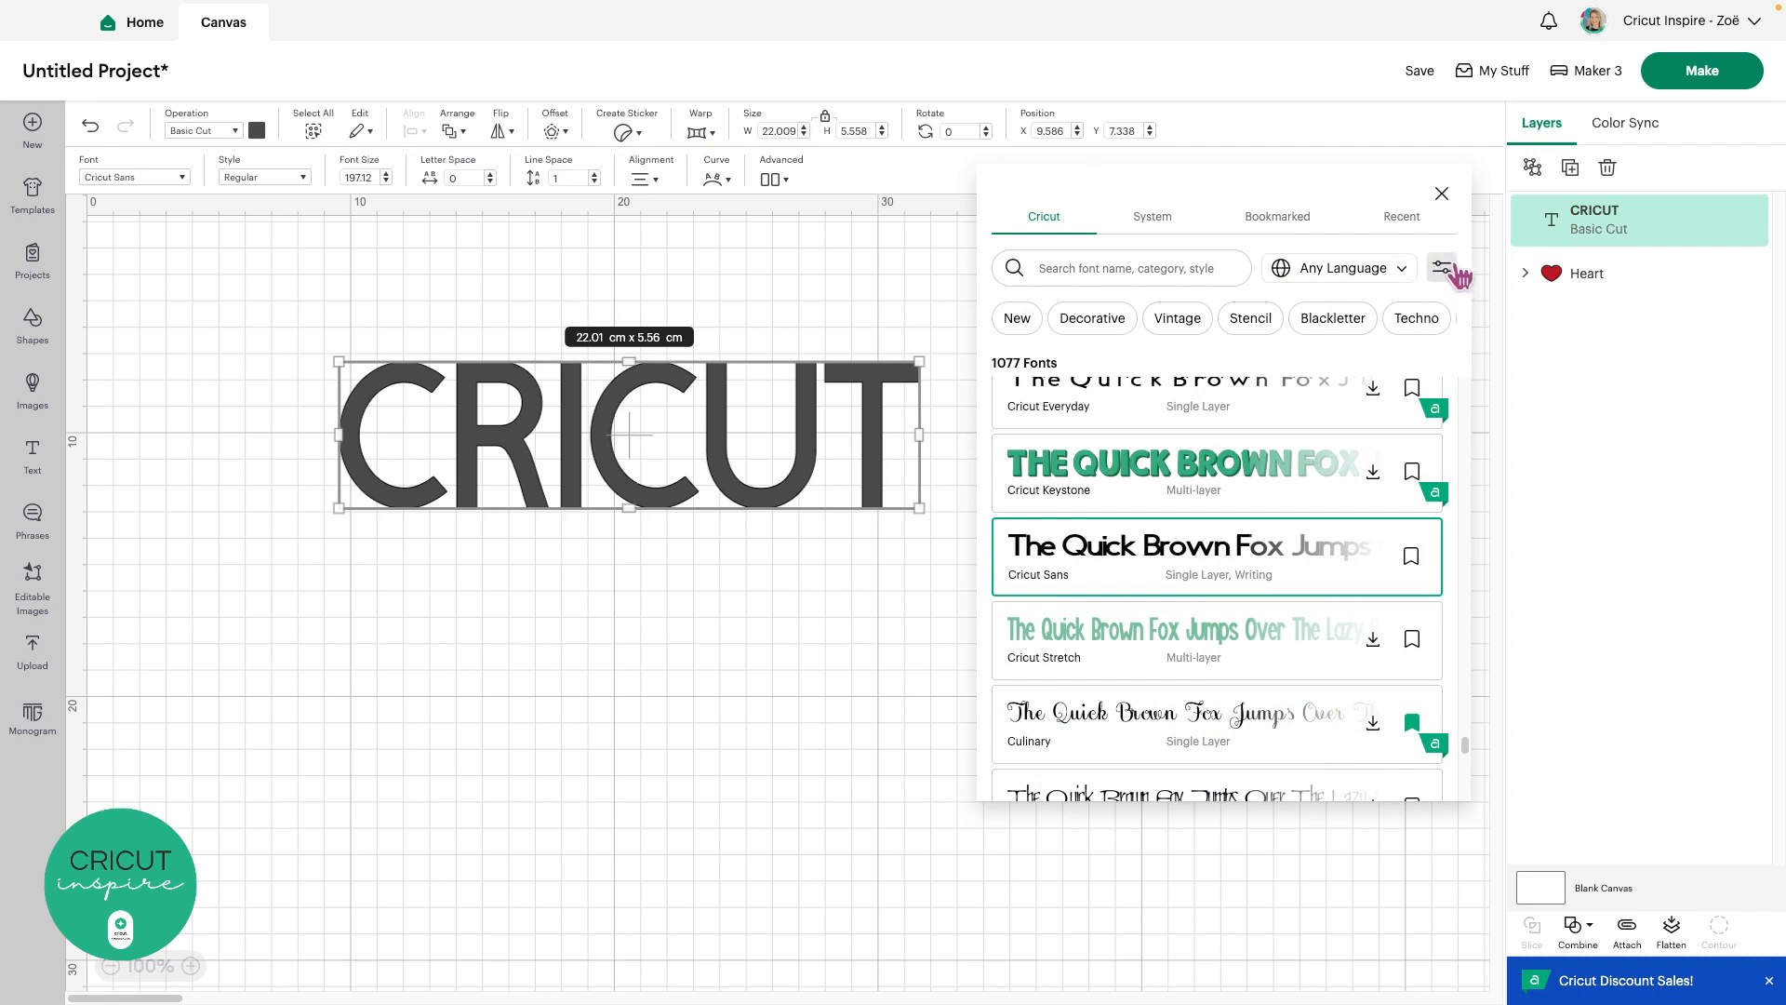
Filter the font list to Free fonts, then close the font browser
left_click(1441, 276)
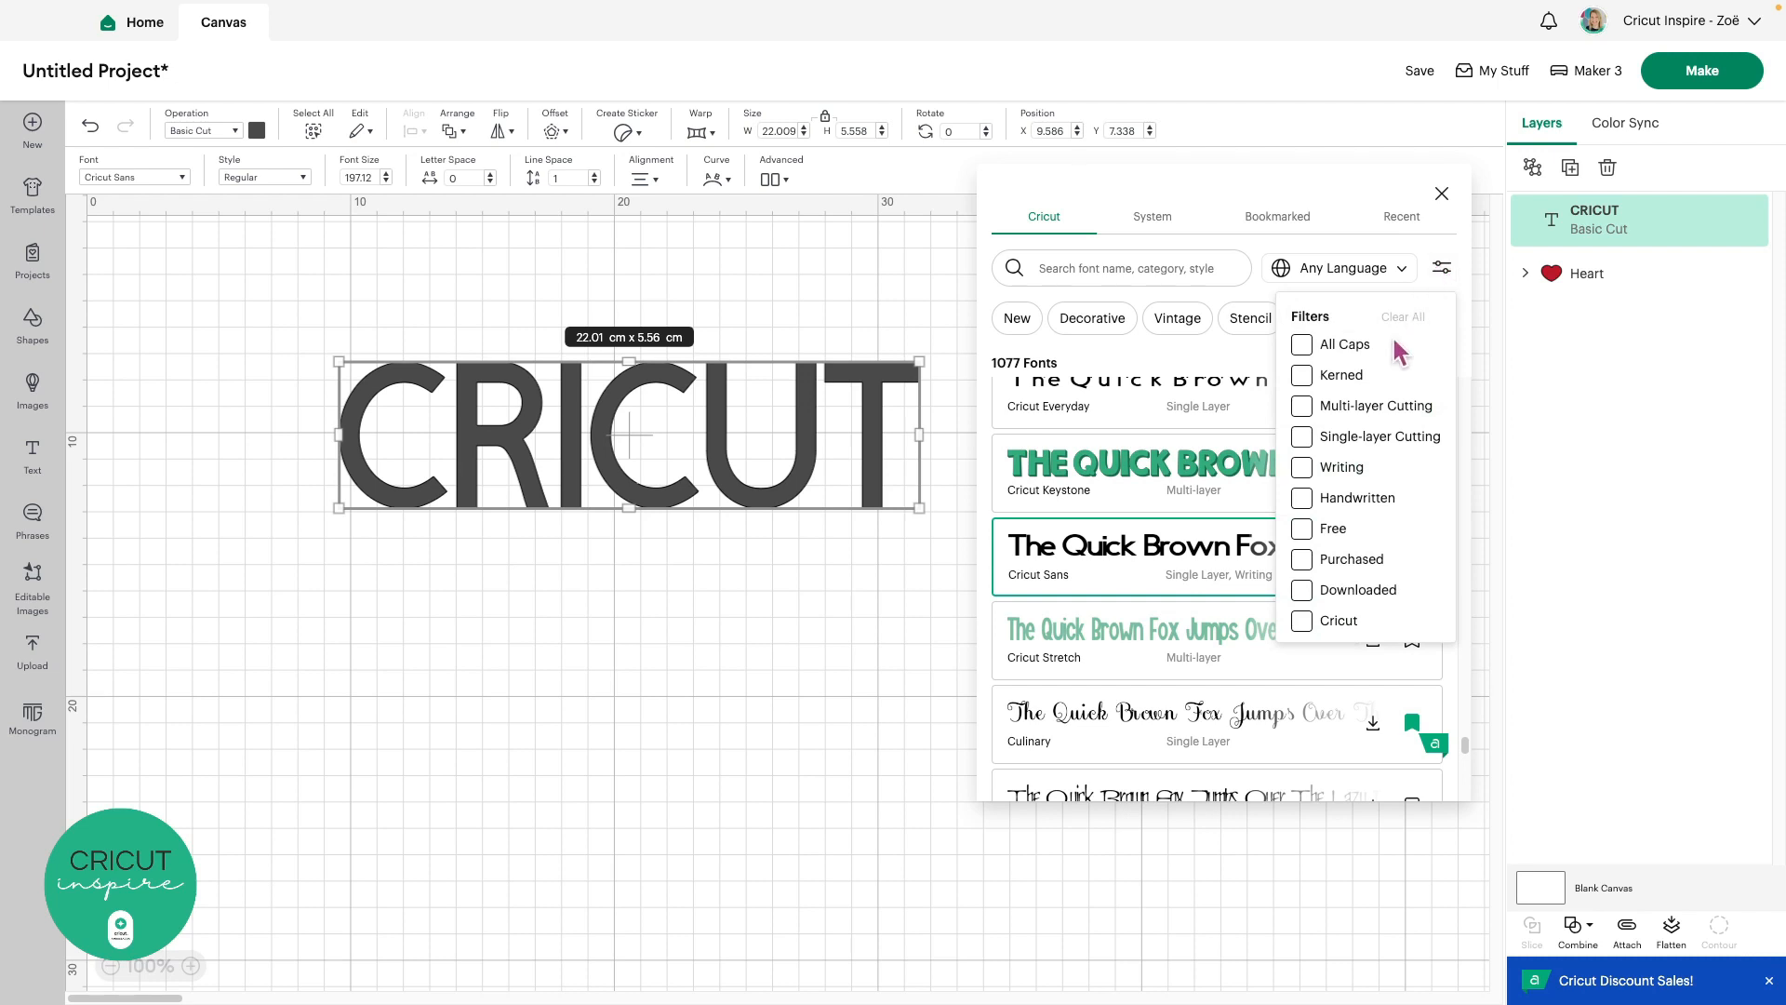
left_click(1303, 530)
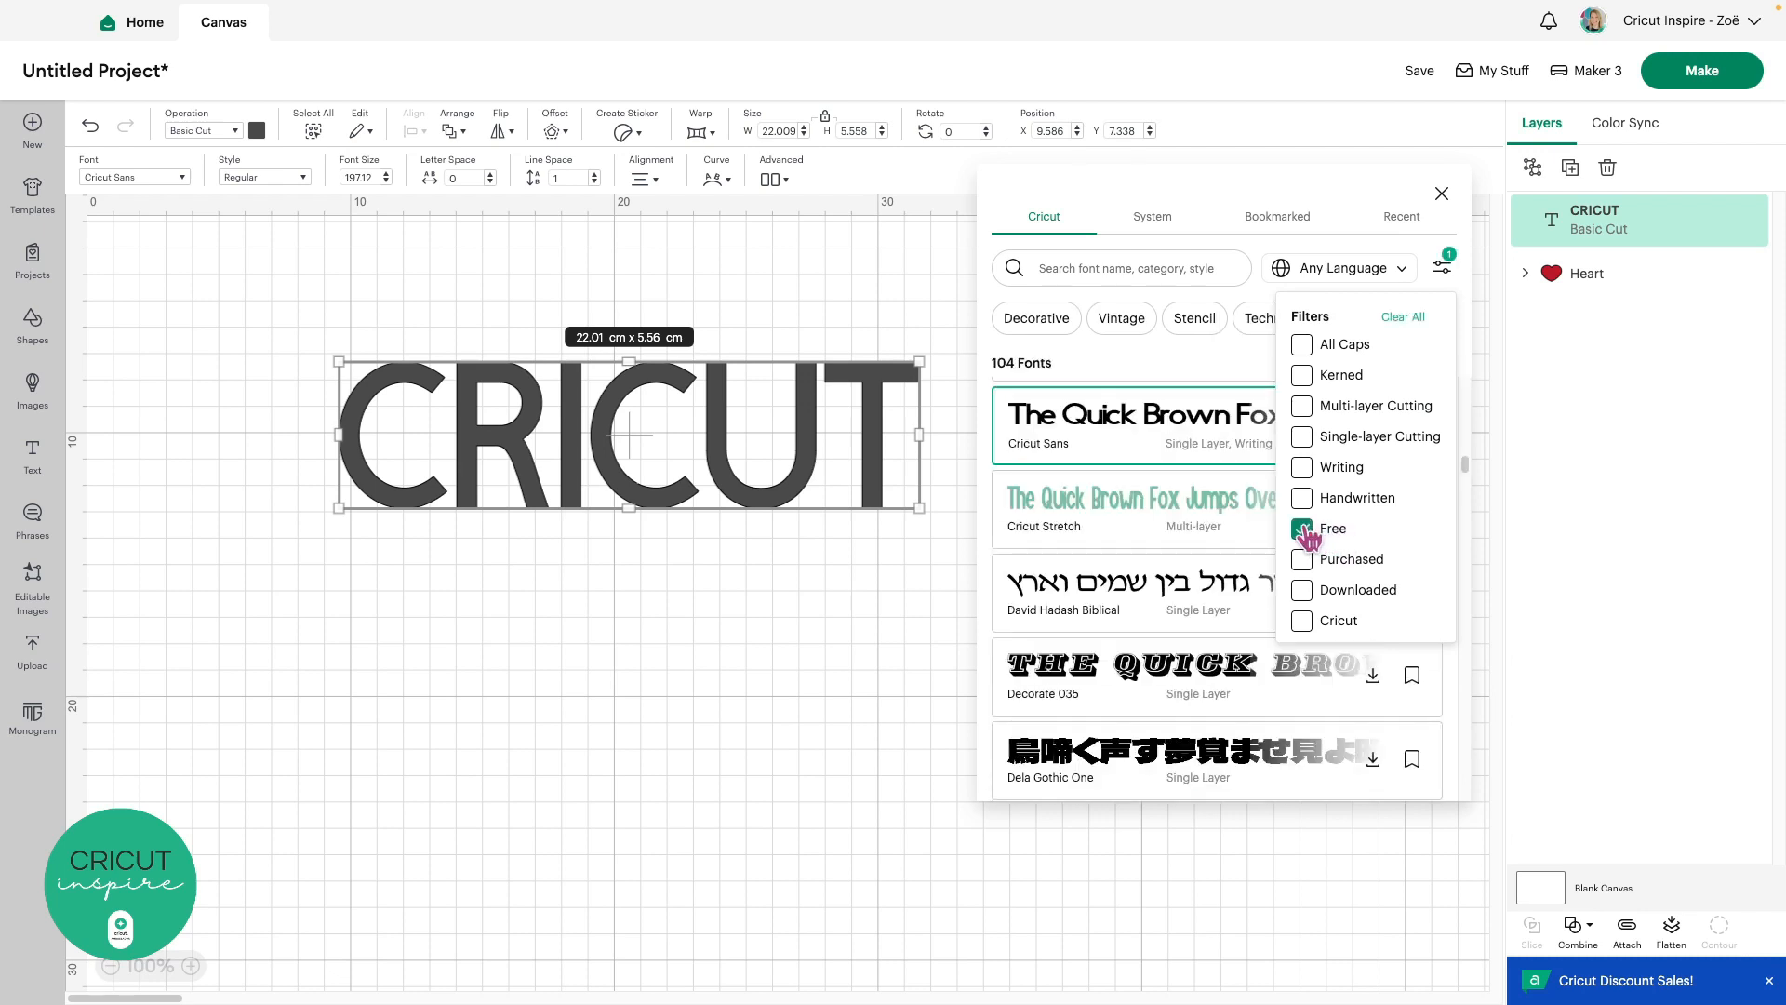
left_click(1441, 273)
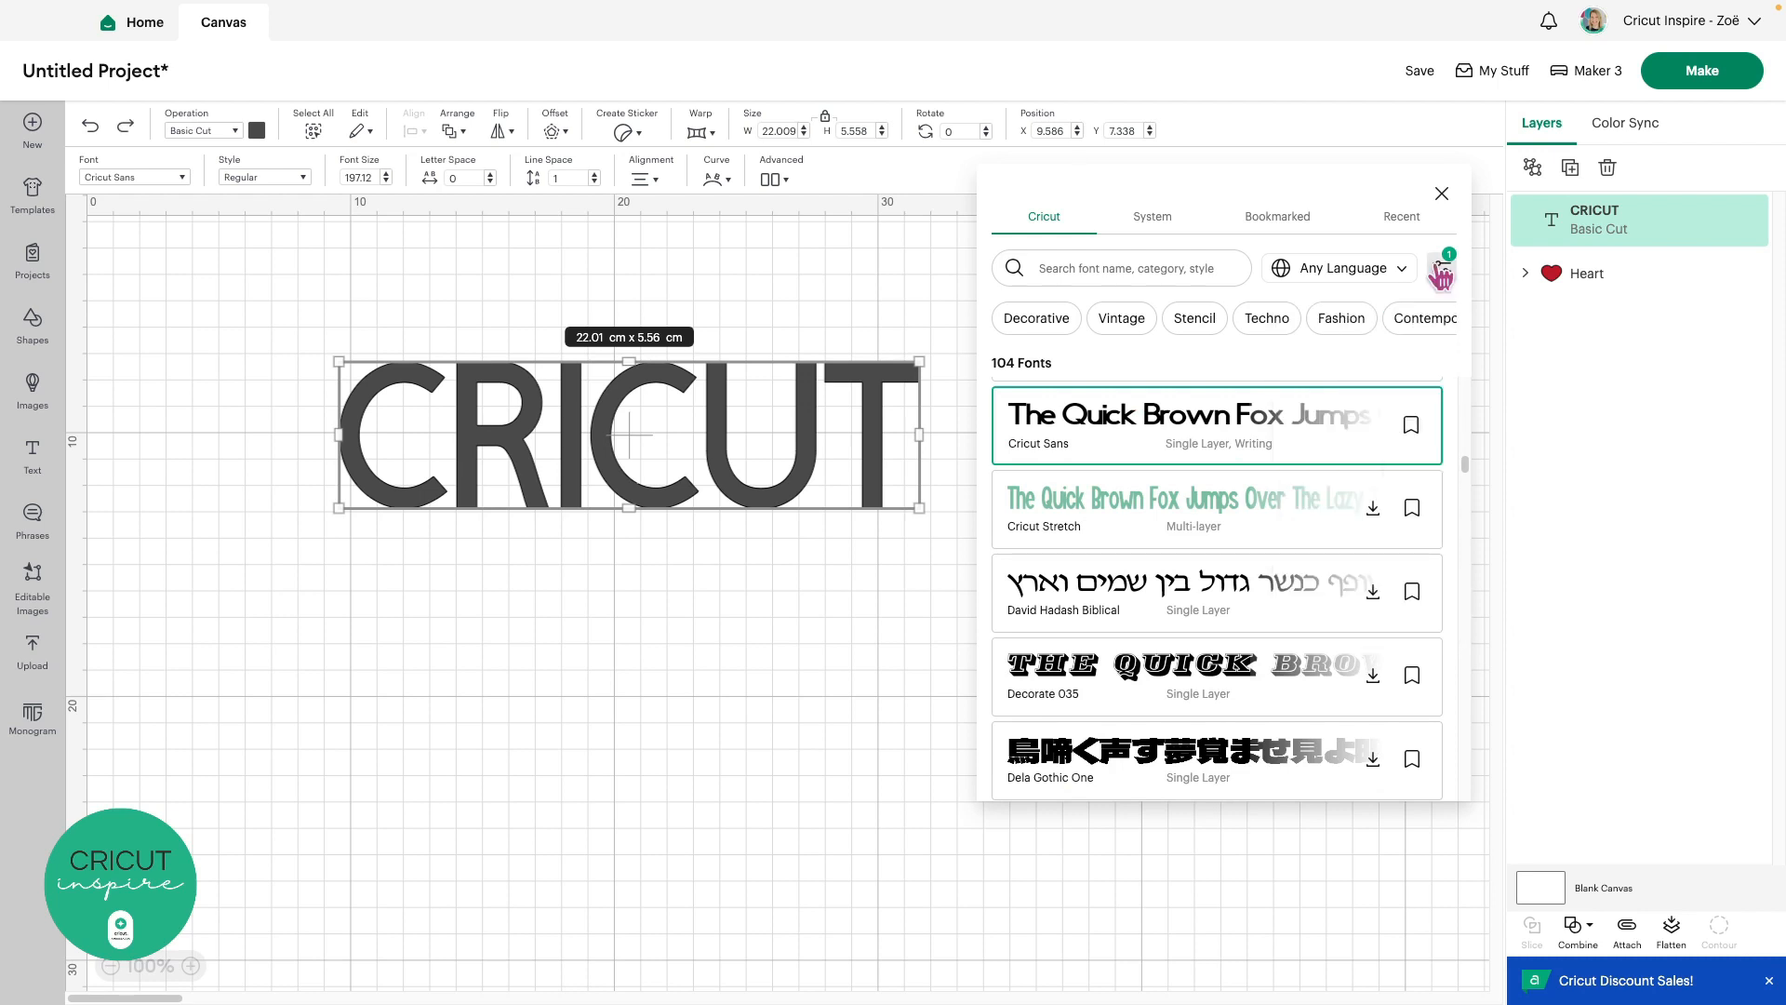
left_click(1442, 194)
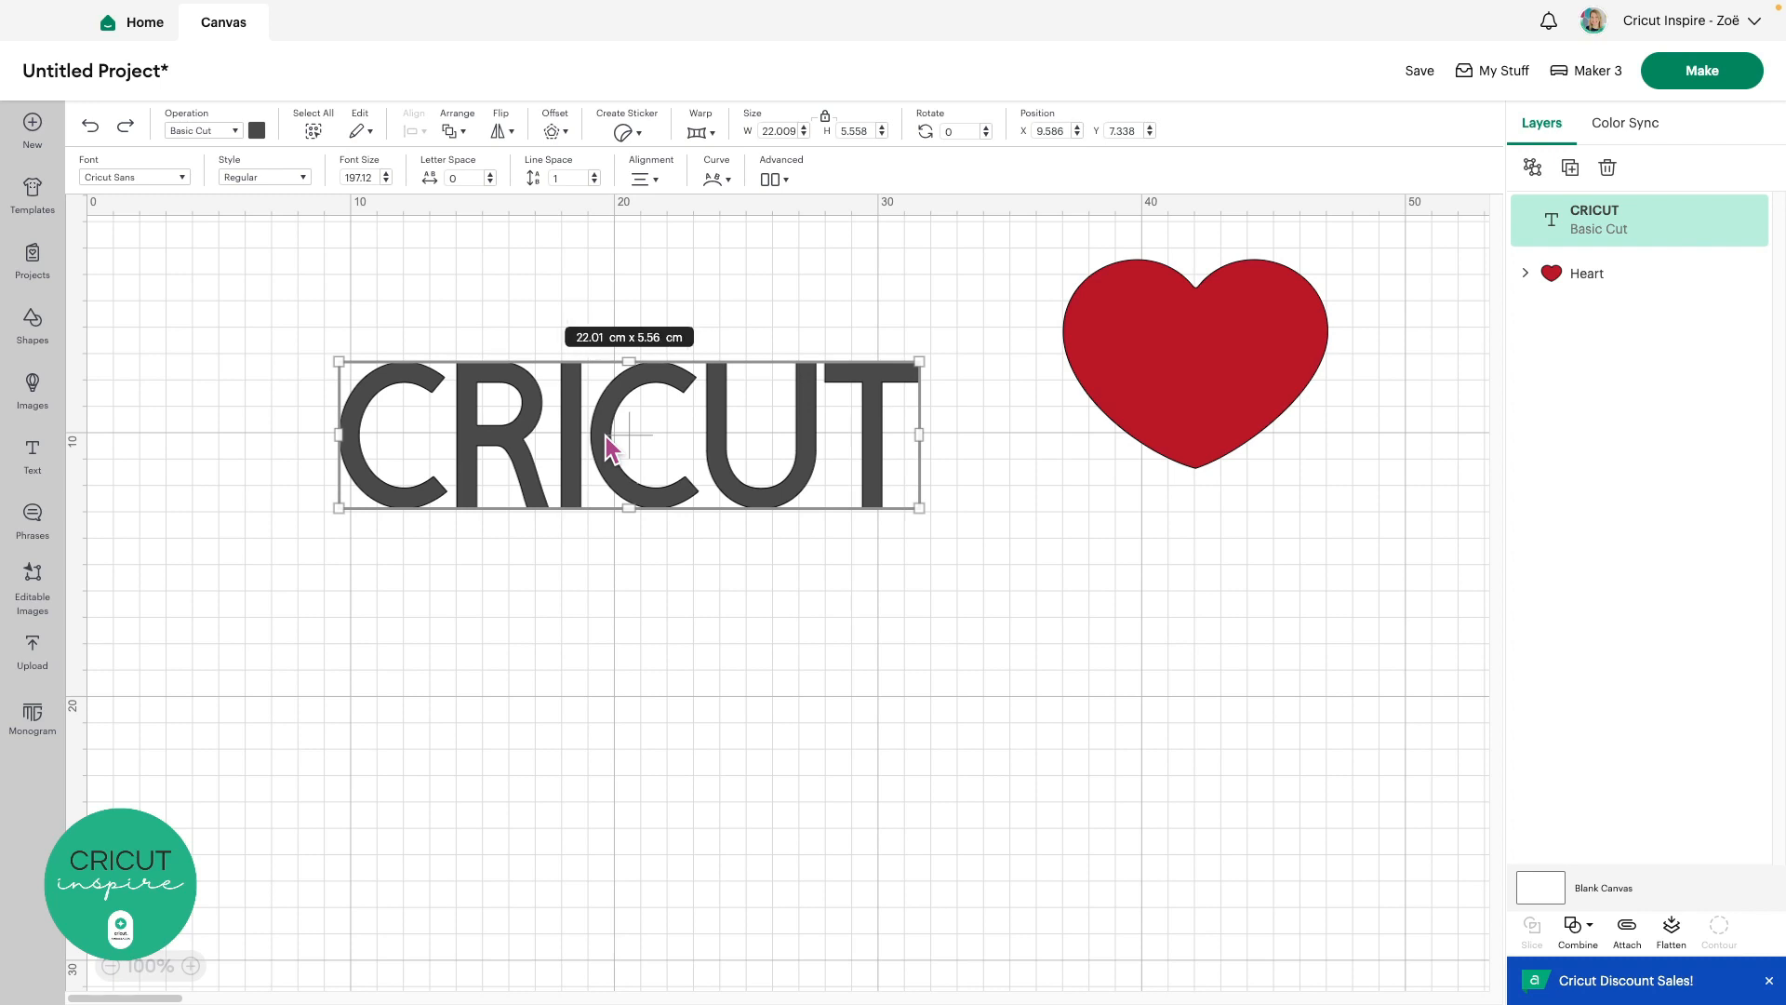
Change the text from 'CRICUT' to mixed-case 'Cricut'
double_click(896, 442)
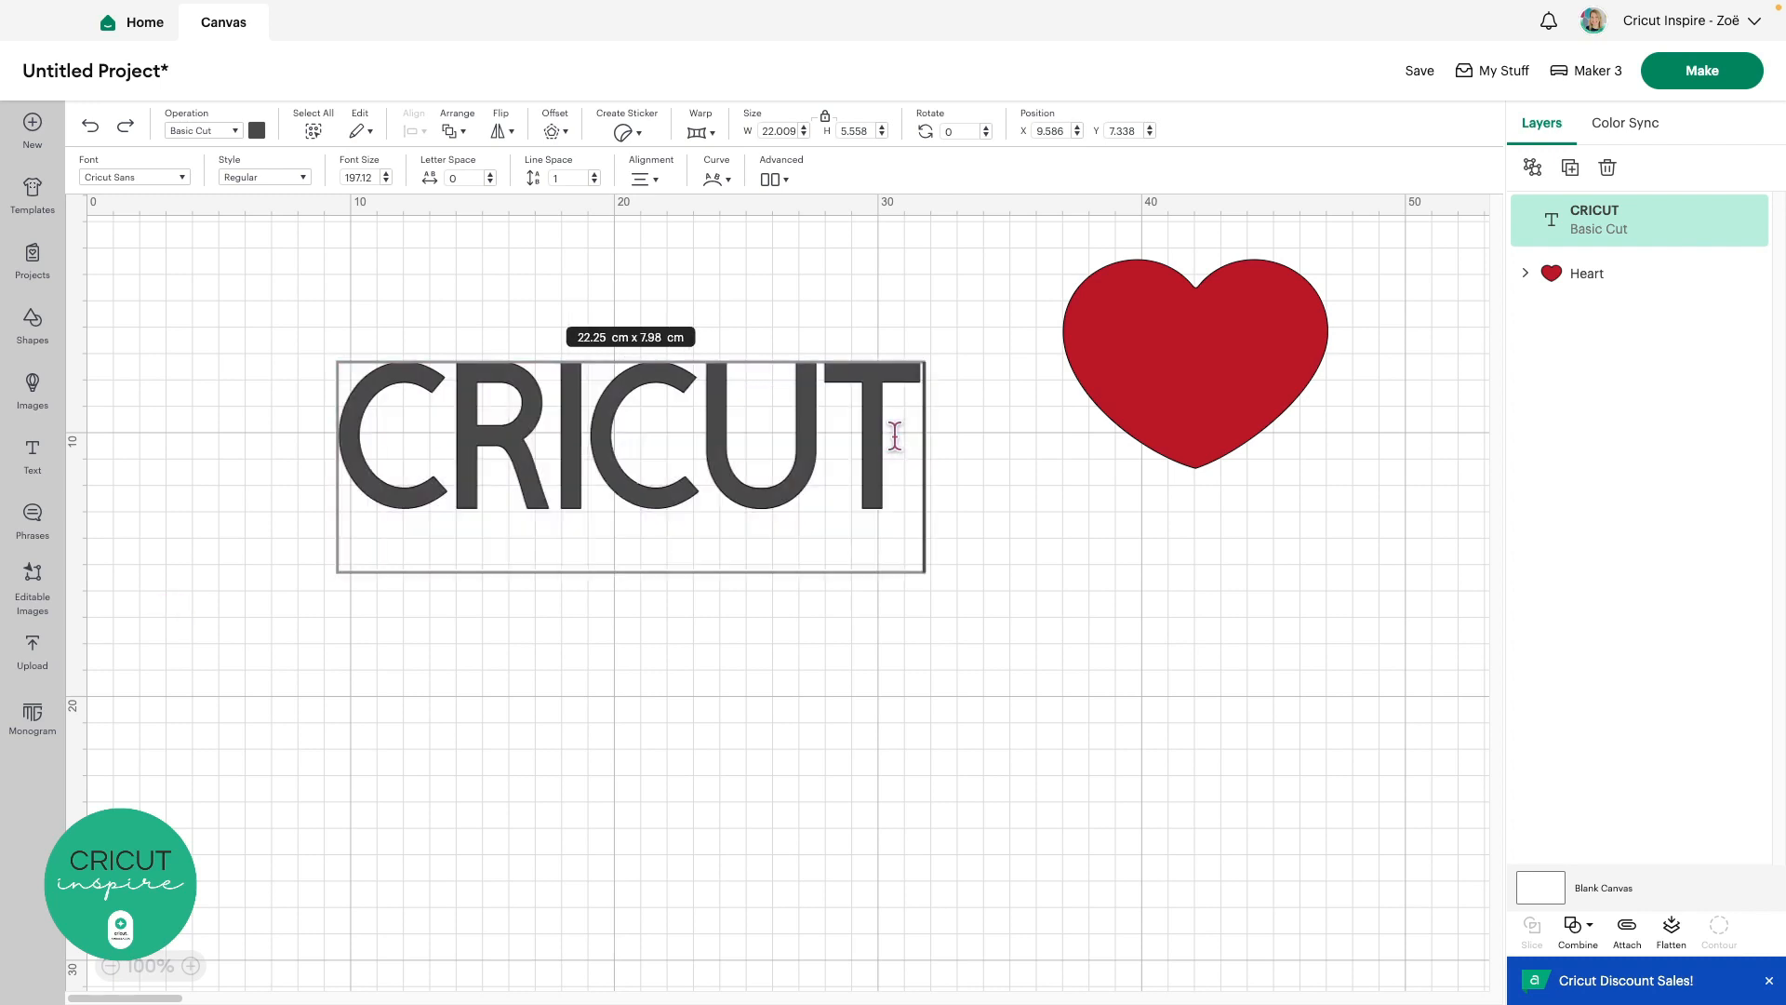
key("BackSpace")
key("BackSpace")
key("BackSpace")
key("BackSpace")
key("BackSpace")
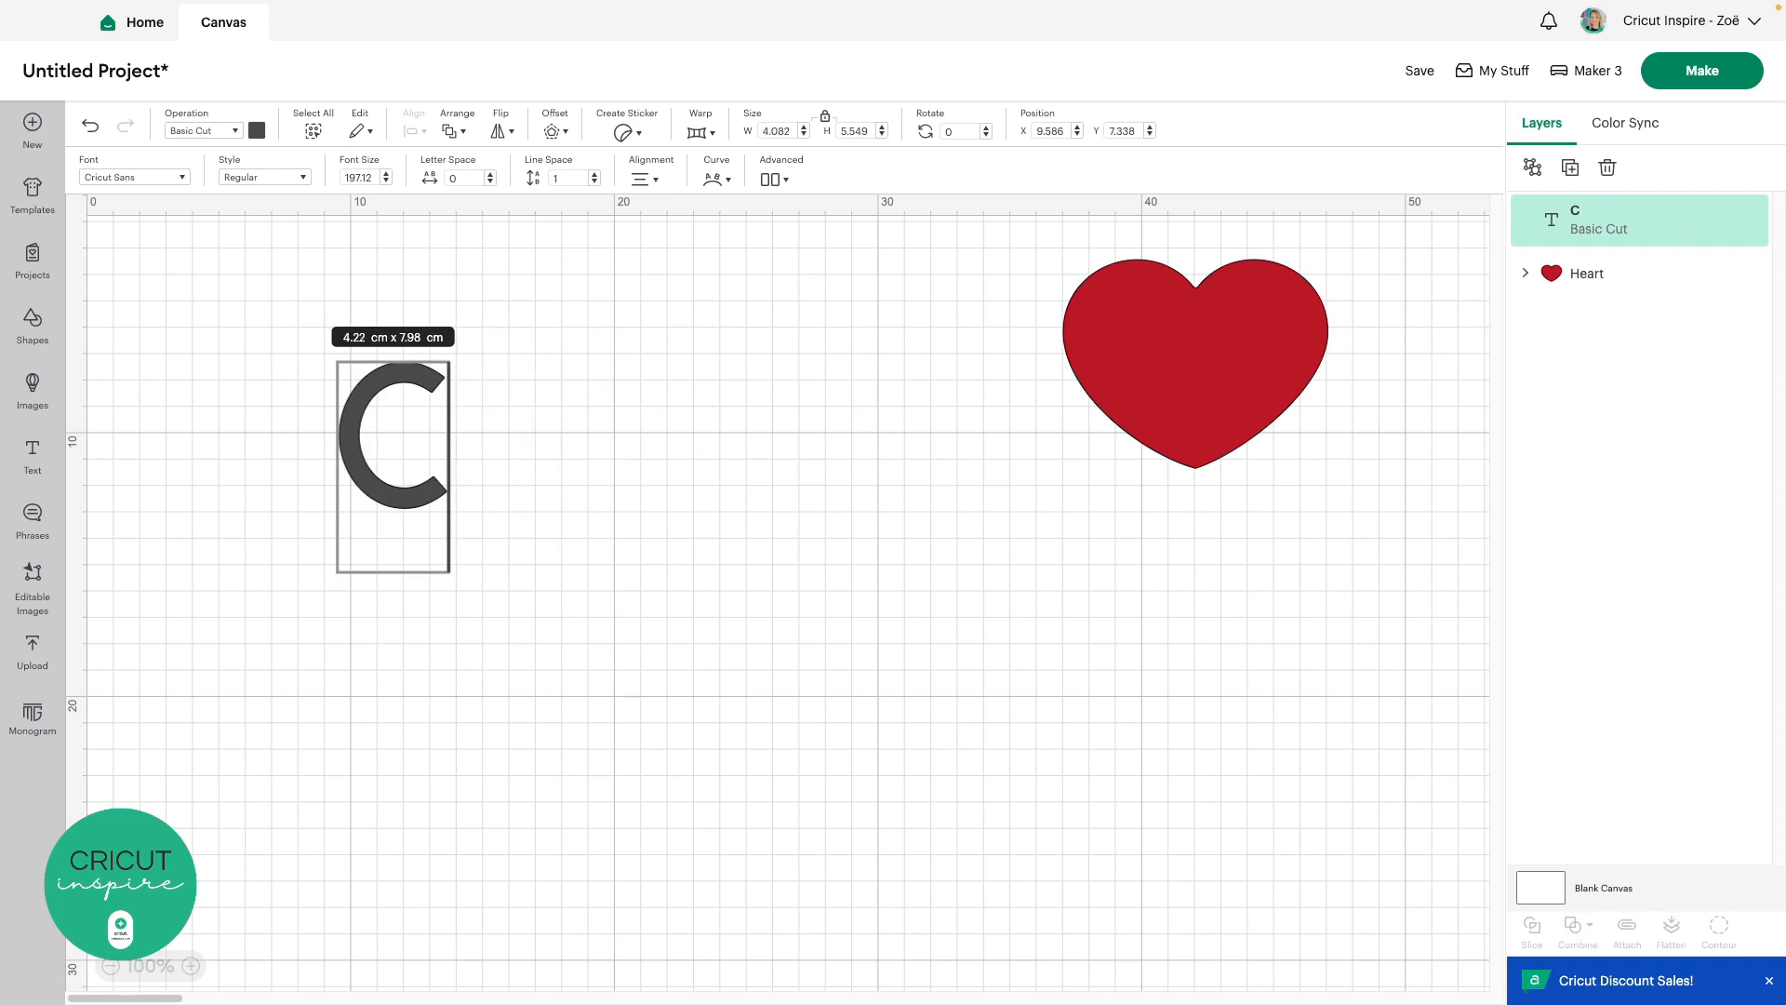
type("ricut")
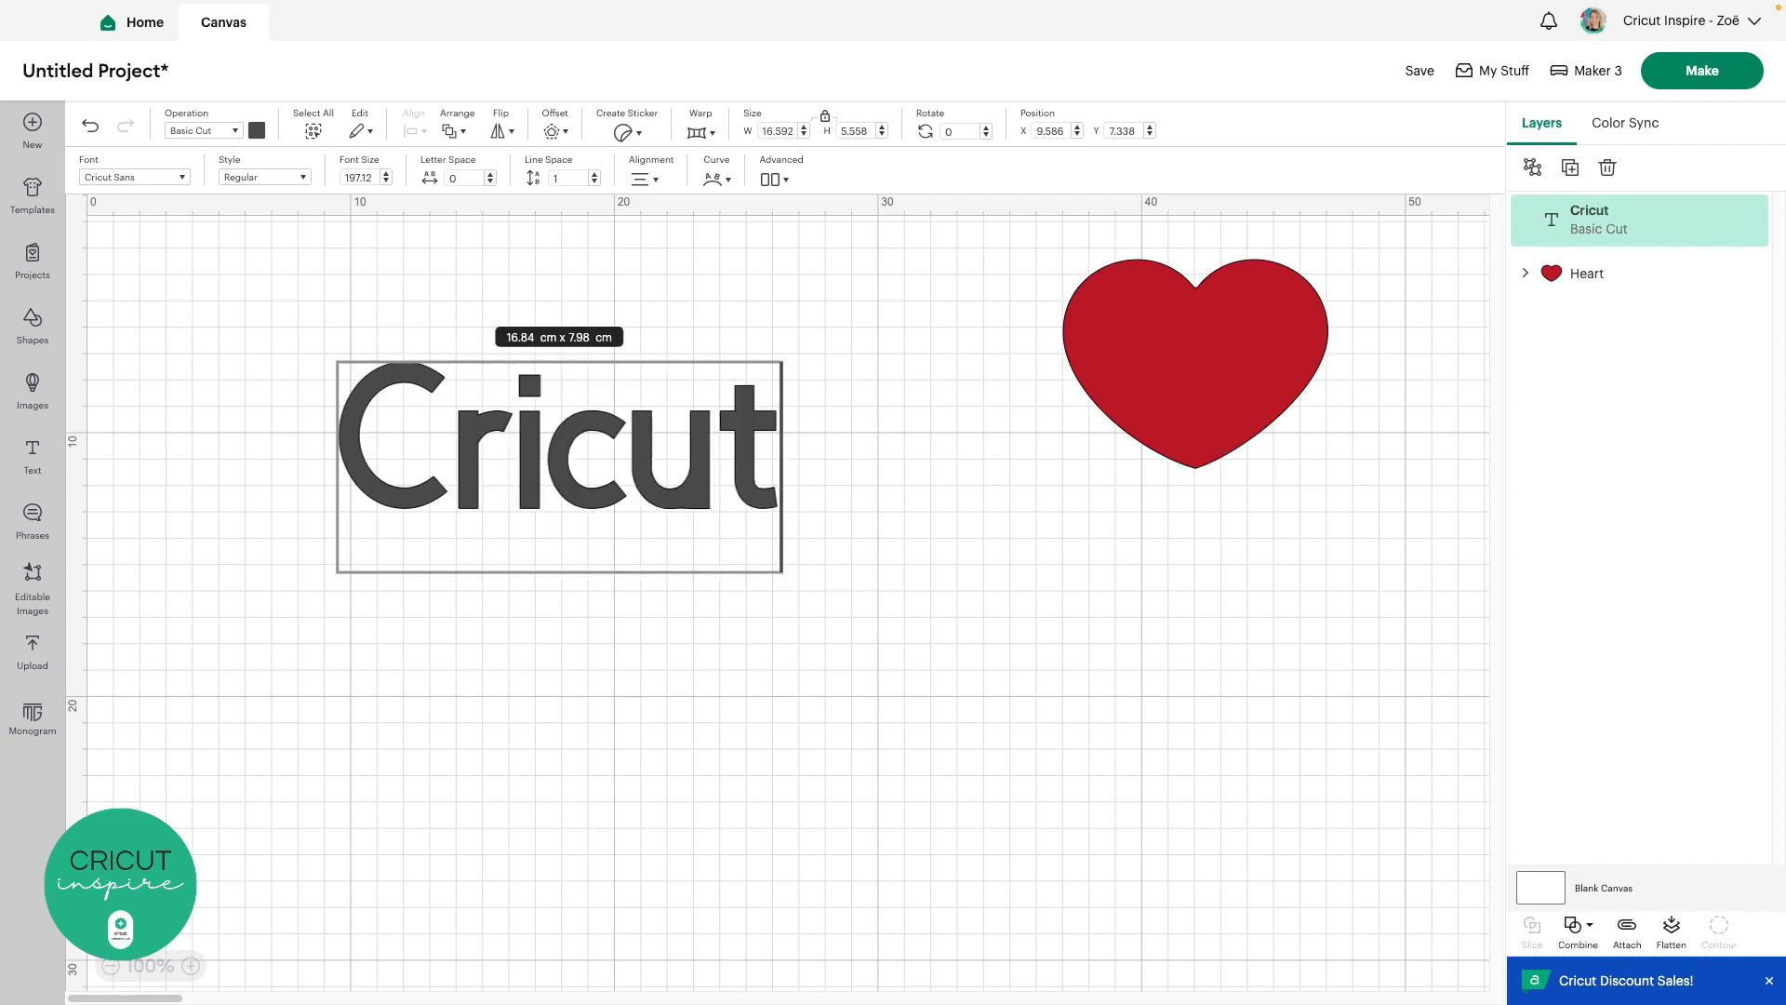
left_click(856, 531)
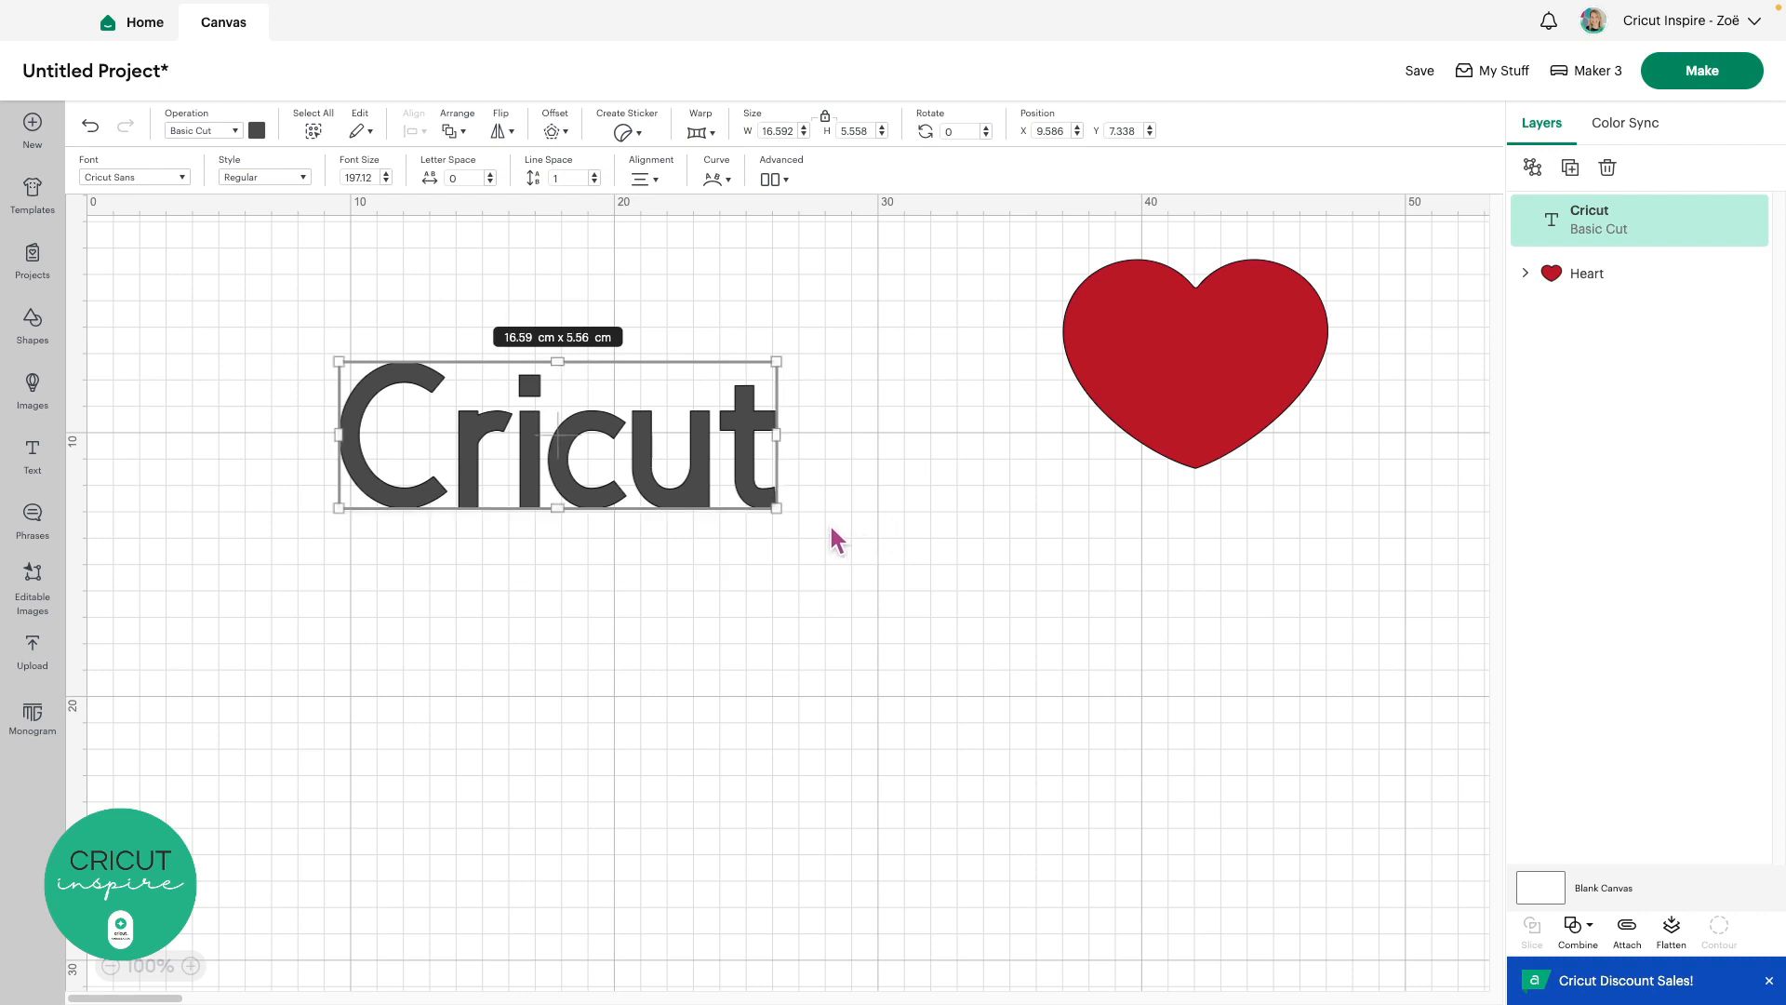
Apply the cursive BFC Banana Pumpkin font to the Cricut text
left_click(172, 176)
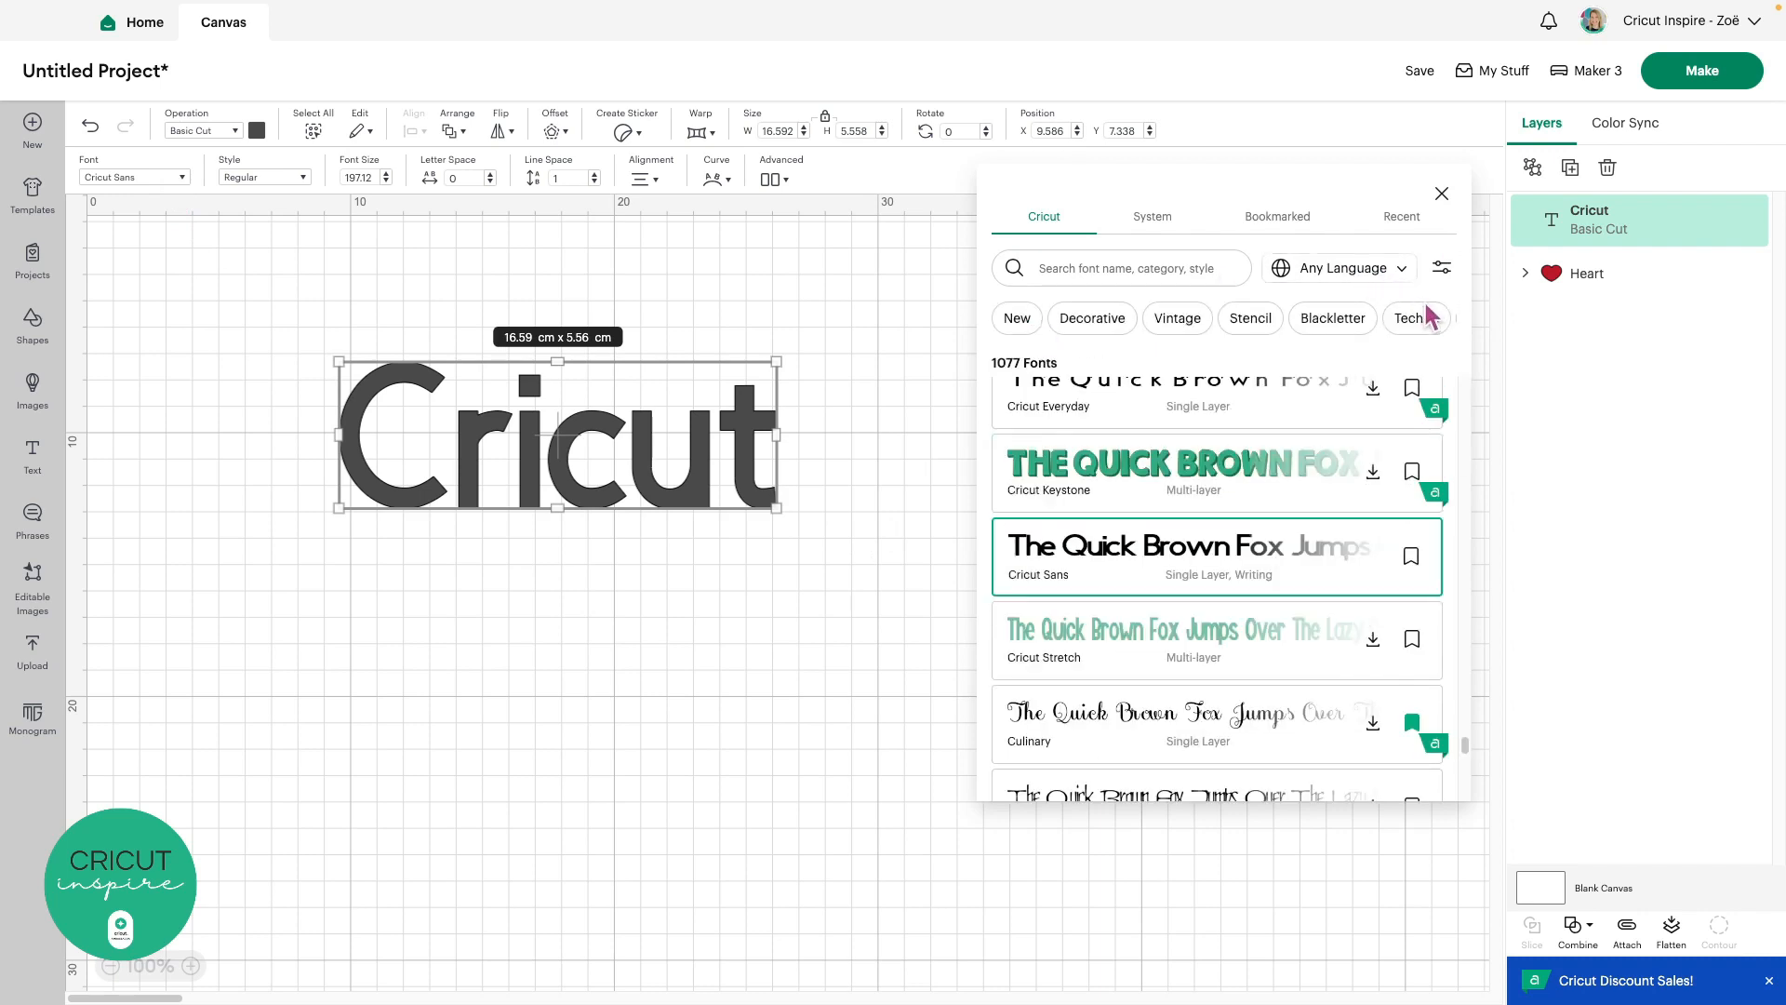
left_click(1443, 322)
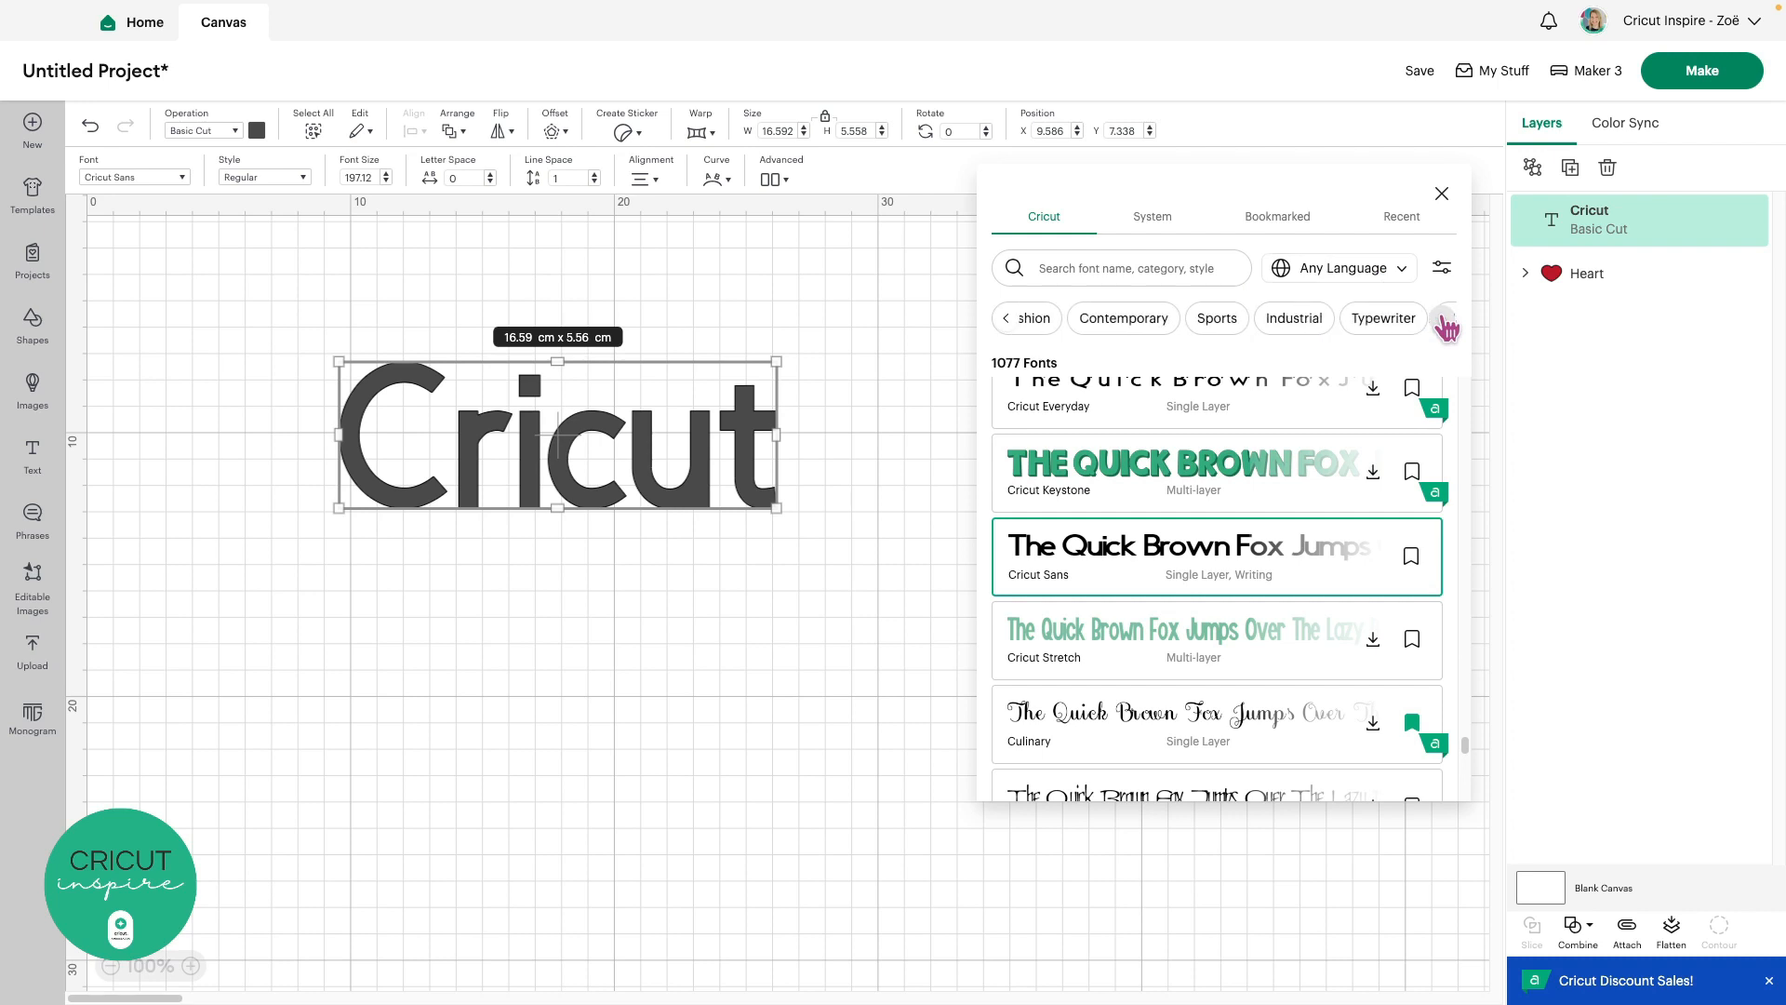
left_click(1442, 321)
left_click(1104, 326)
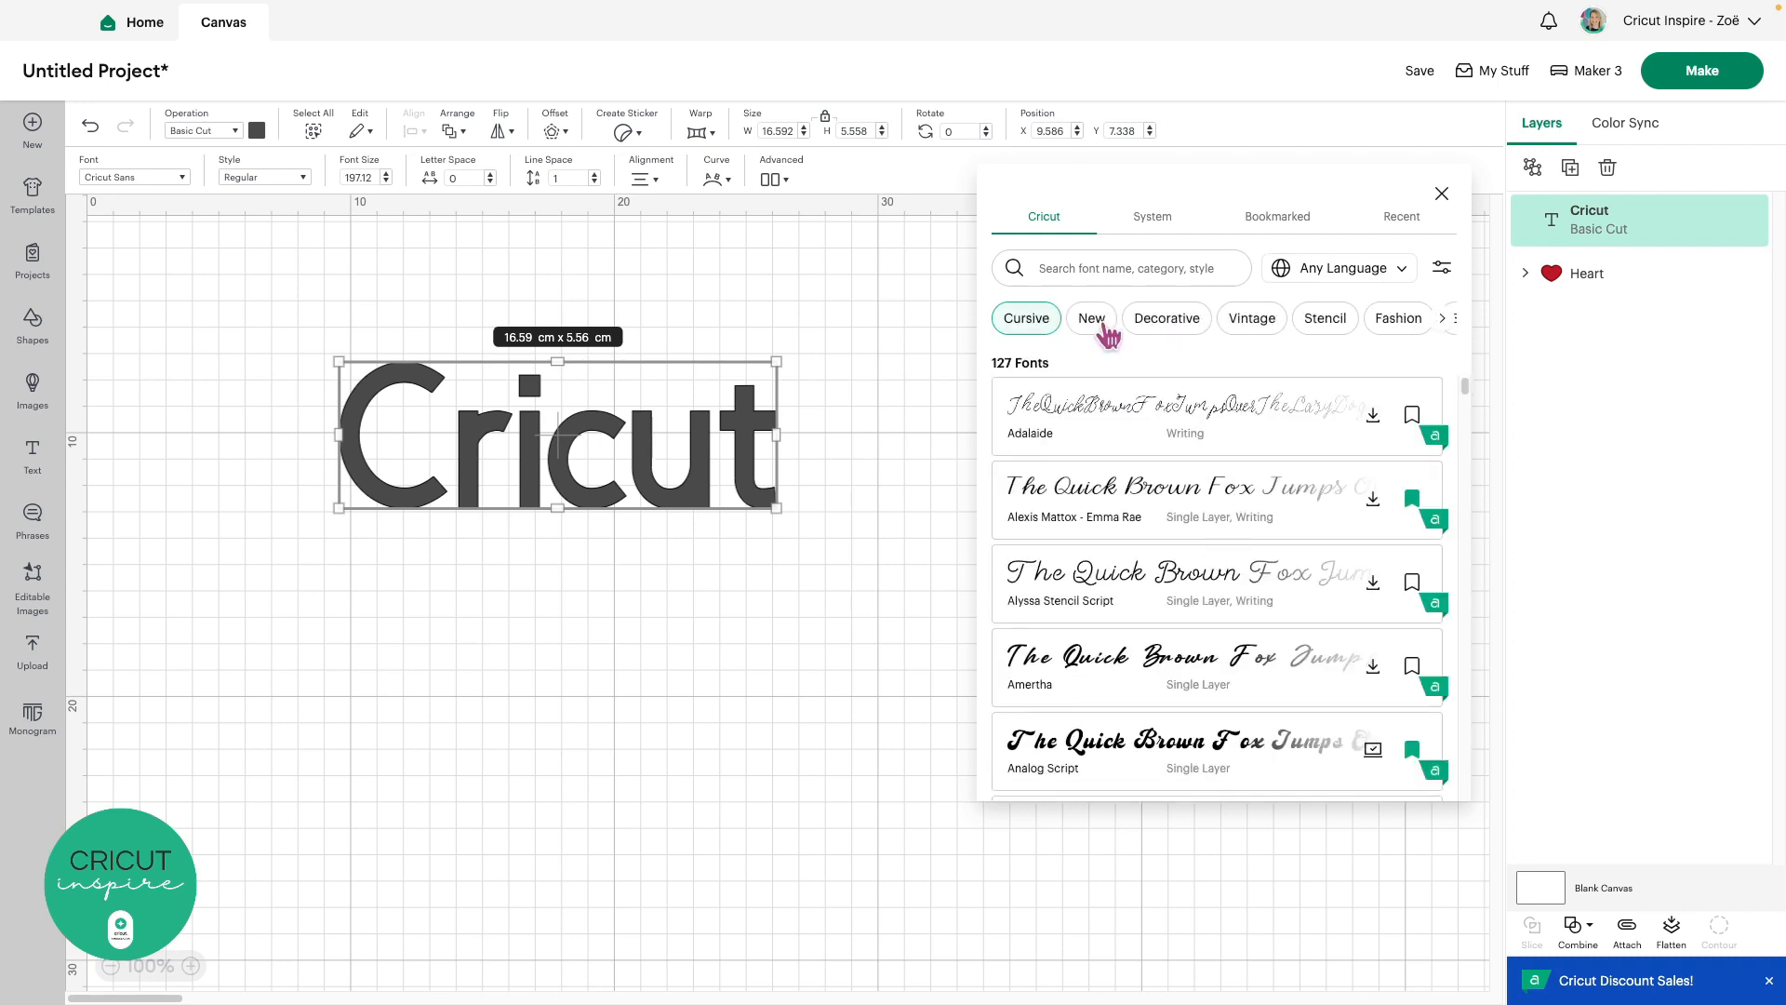
scroll(1198, 477, "down", 2)
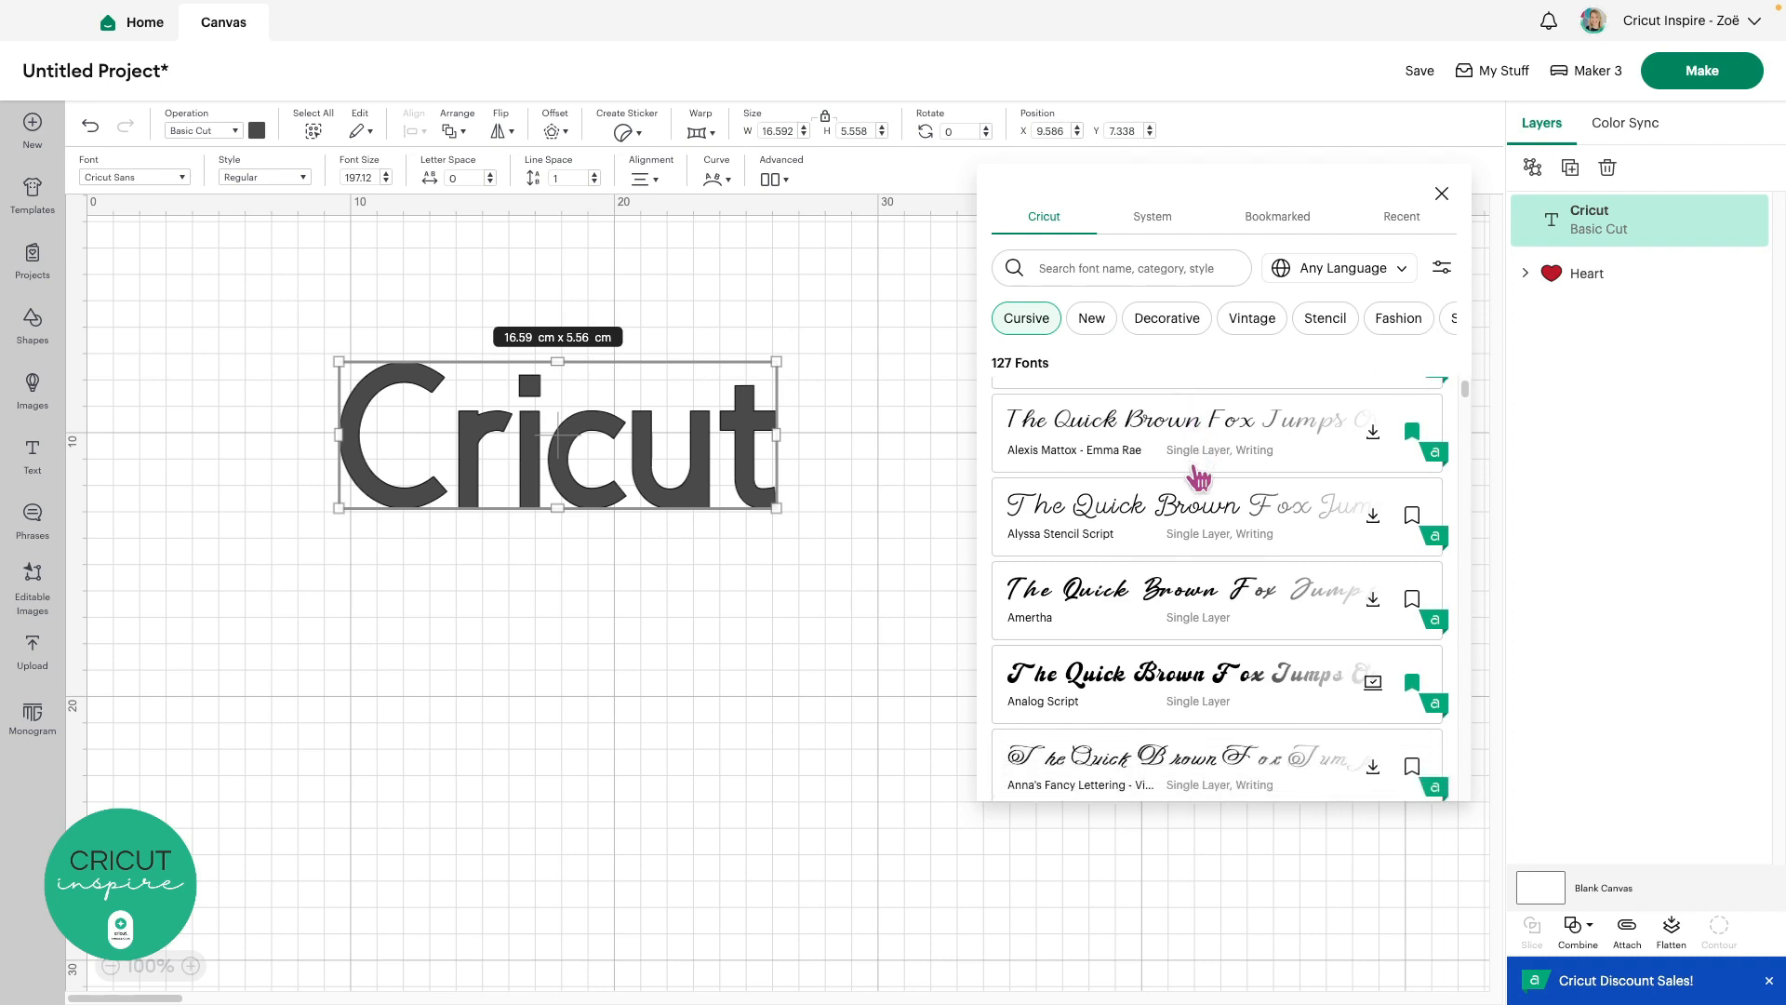
scroll(1198, 479, "down", 3)
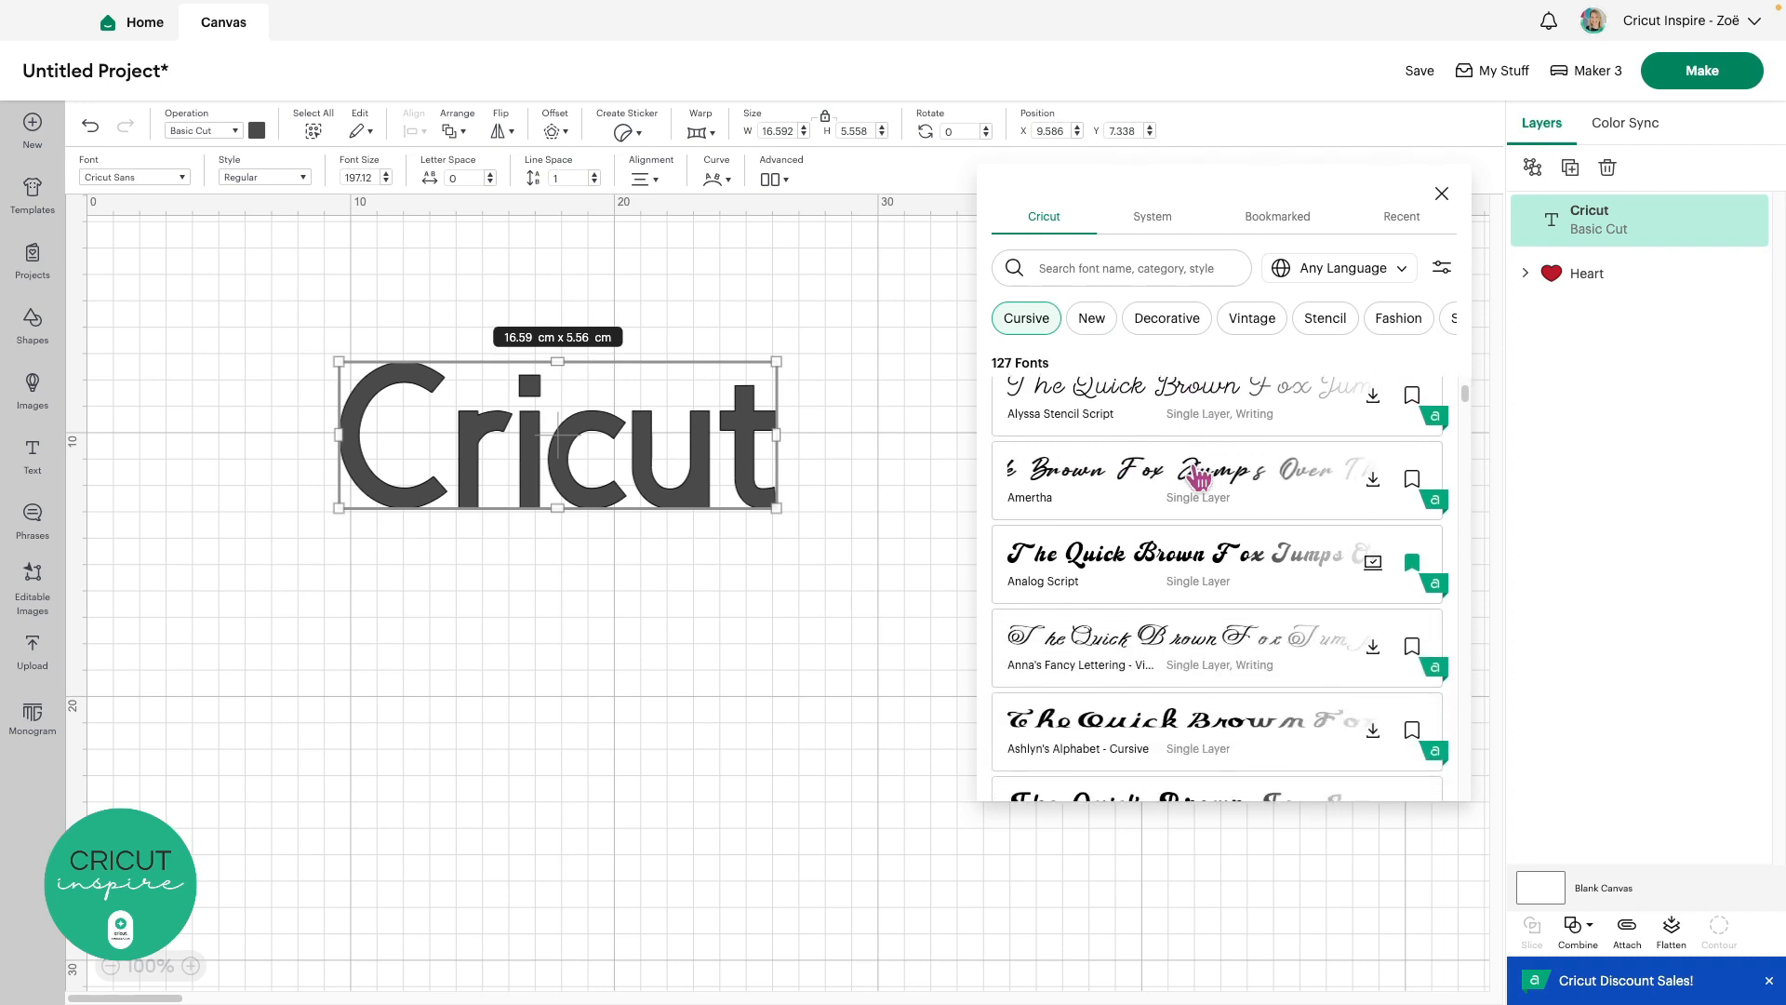
scroll(1200, 479, "down", 5)
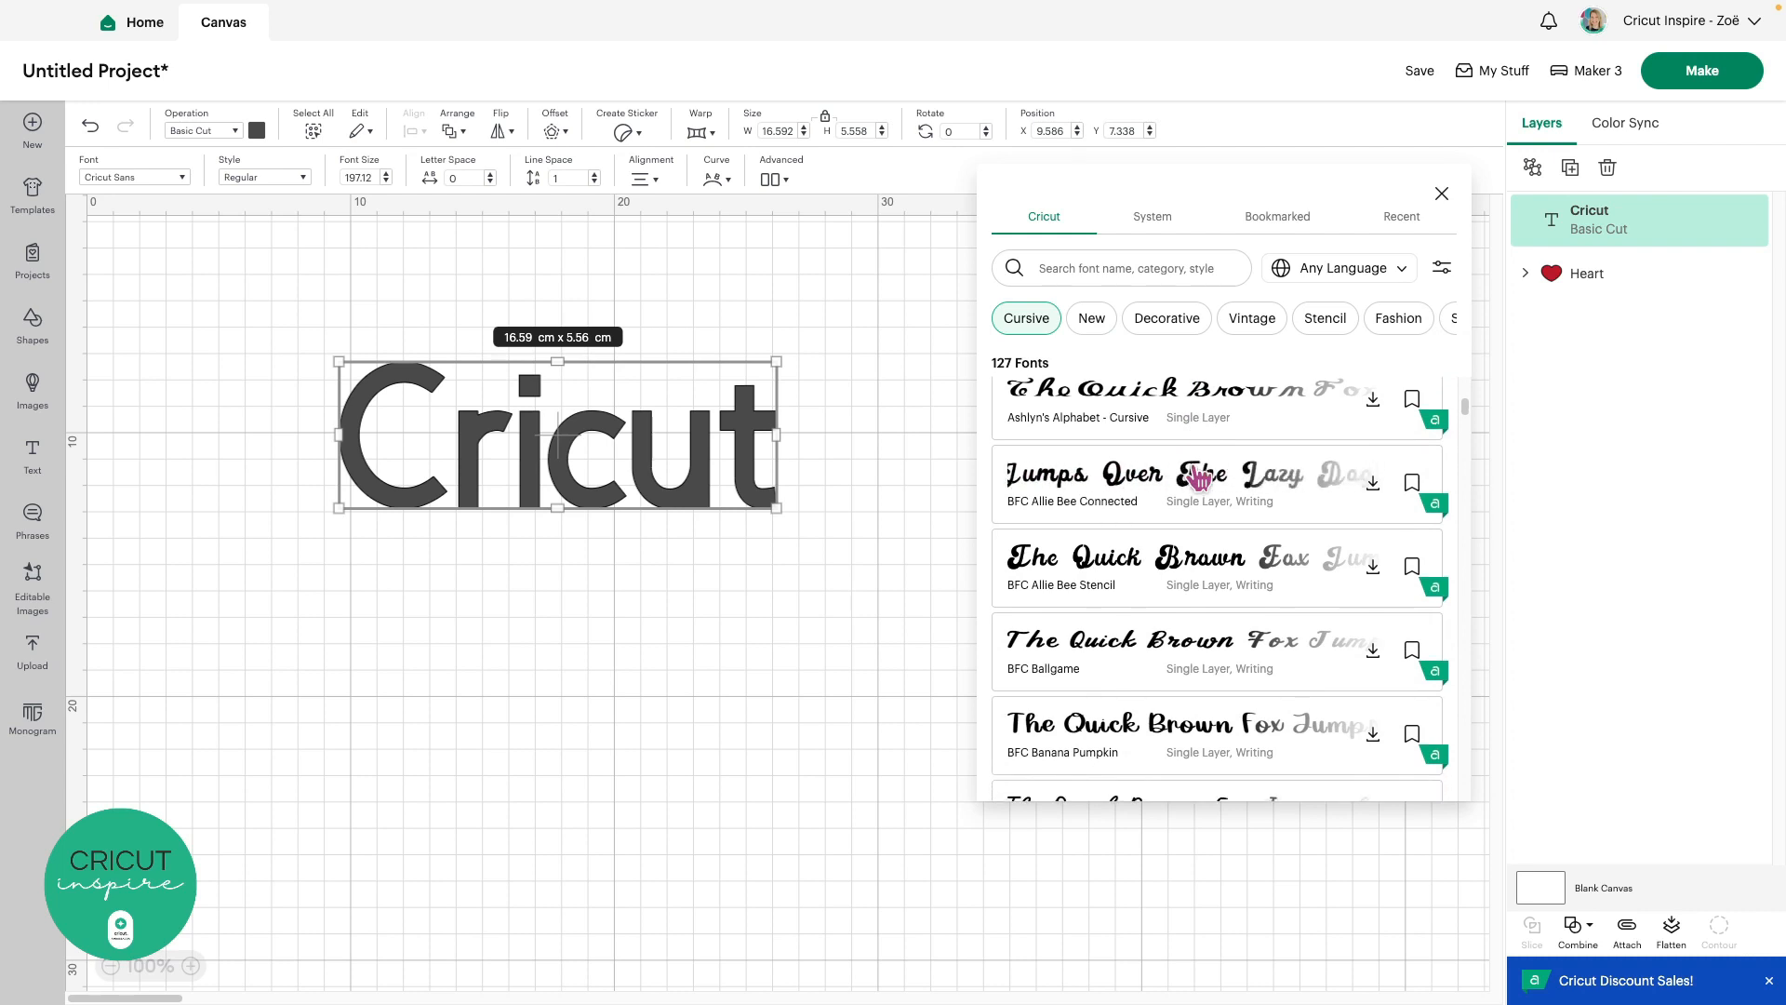
scroll(1198, 478, "down", 2)
scroll(1198, 478, "down", 4)
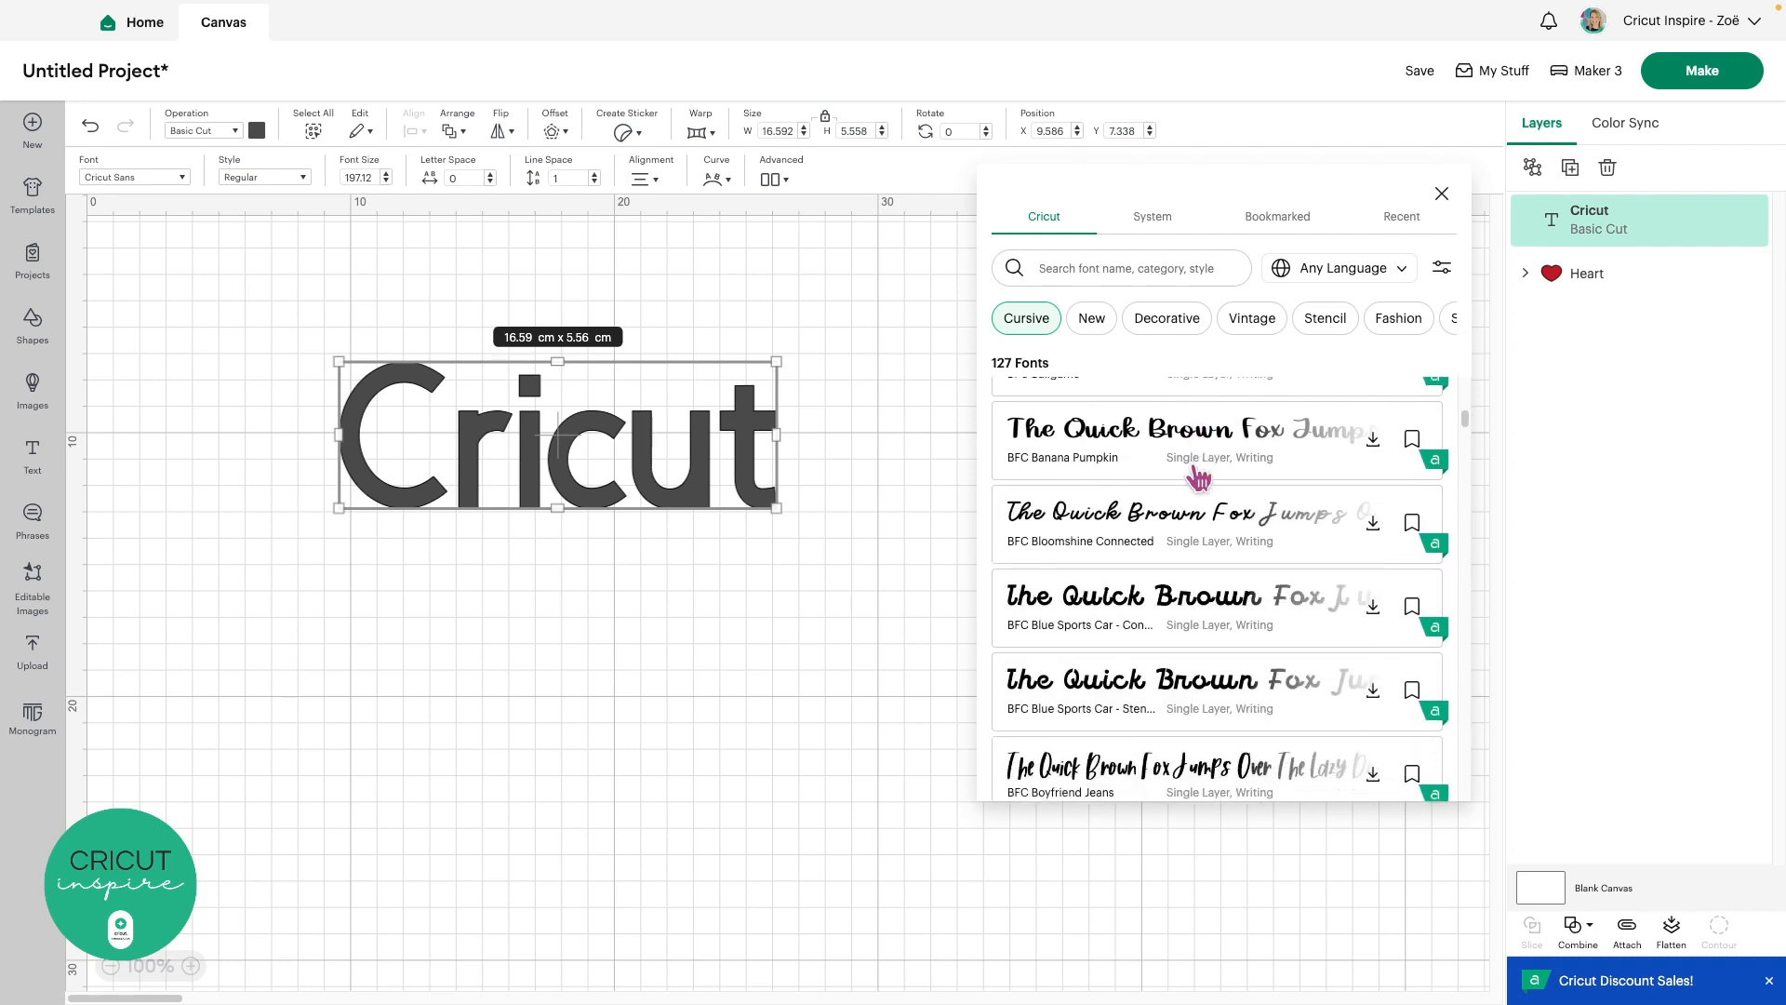
left_click(1200, 453)
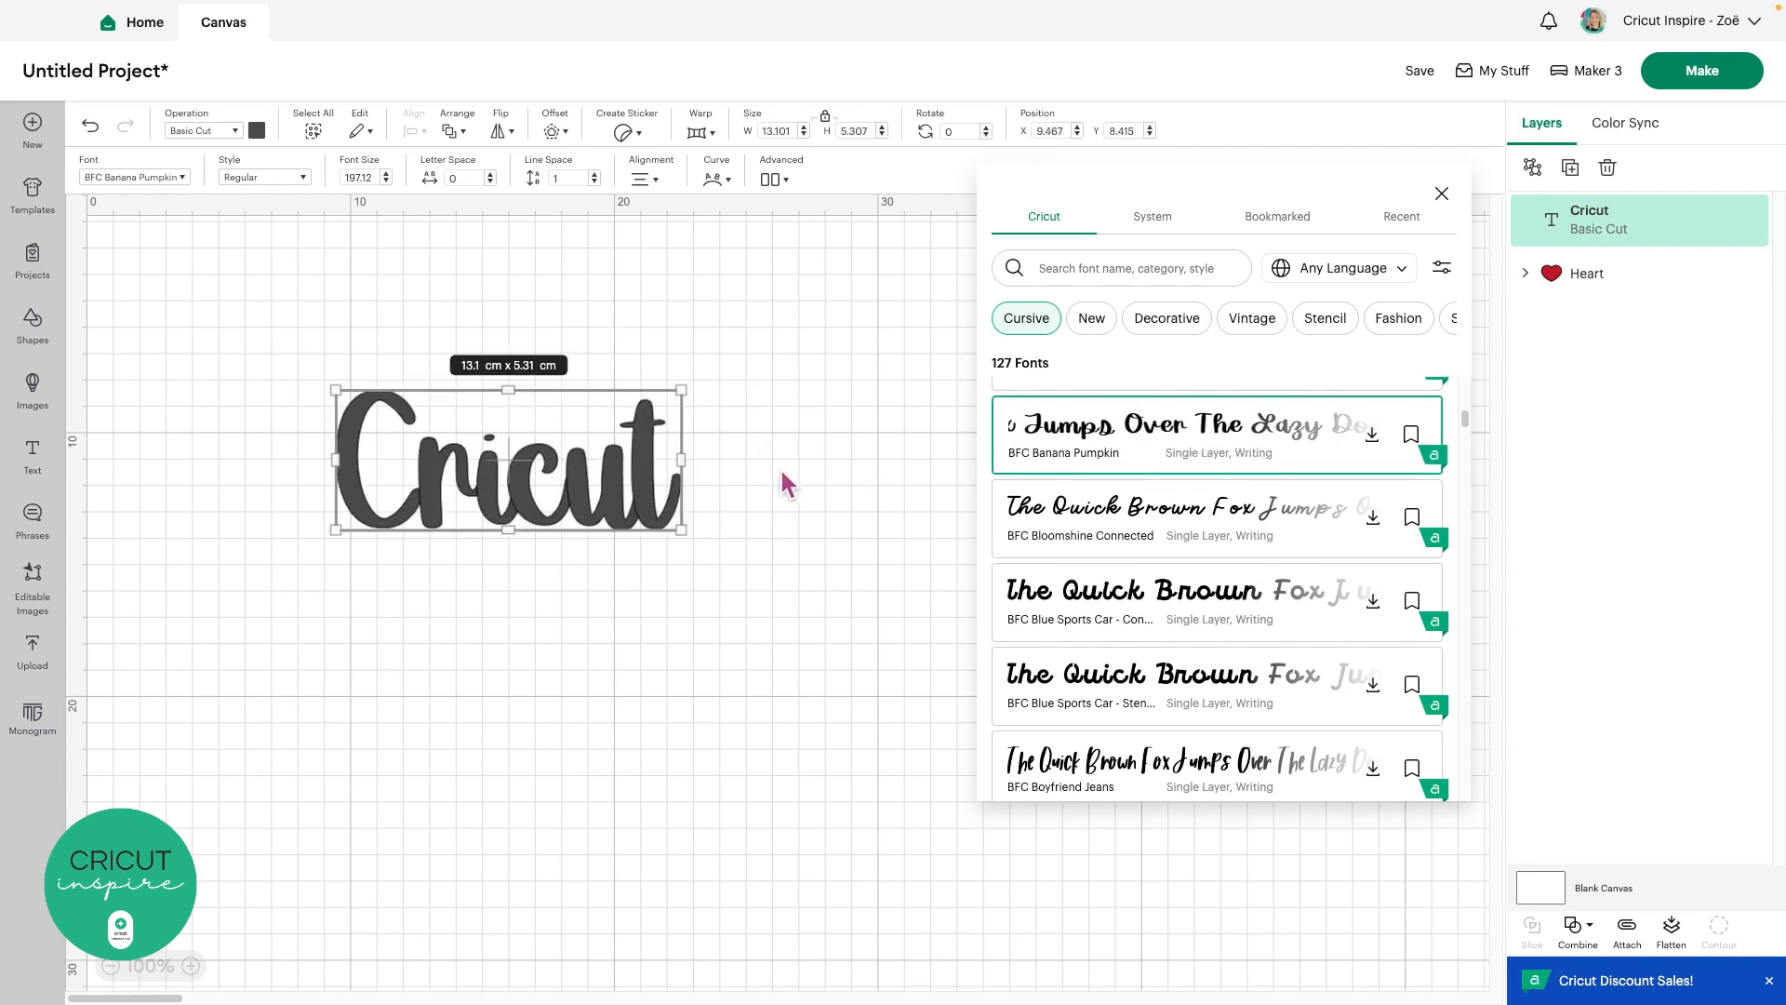
Enlarge the text to about 22.77 × 9.22 cm and move it up-left
left_click(1444, 198)
left_click_drag(681, 529, 937, 634)
left_click_drag(796, 586, 734, 553)
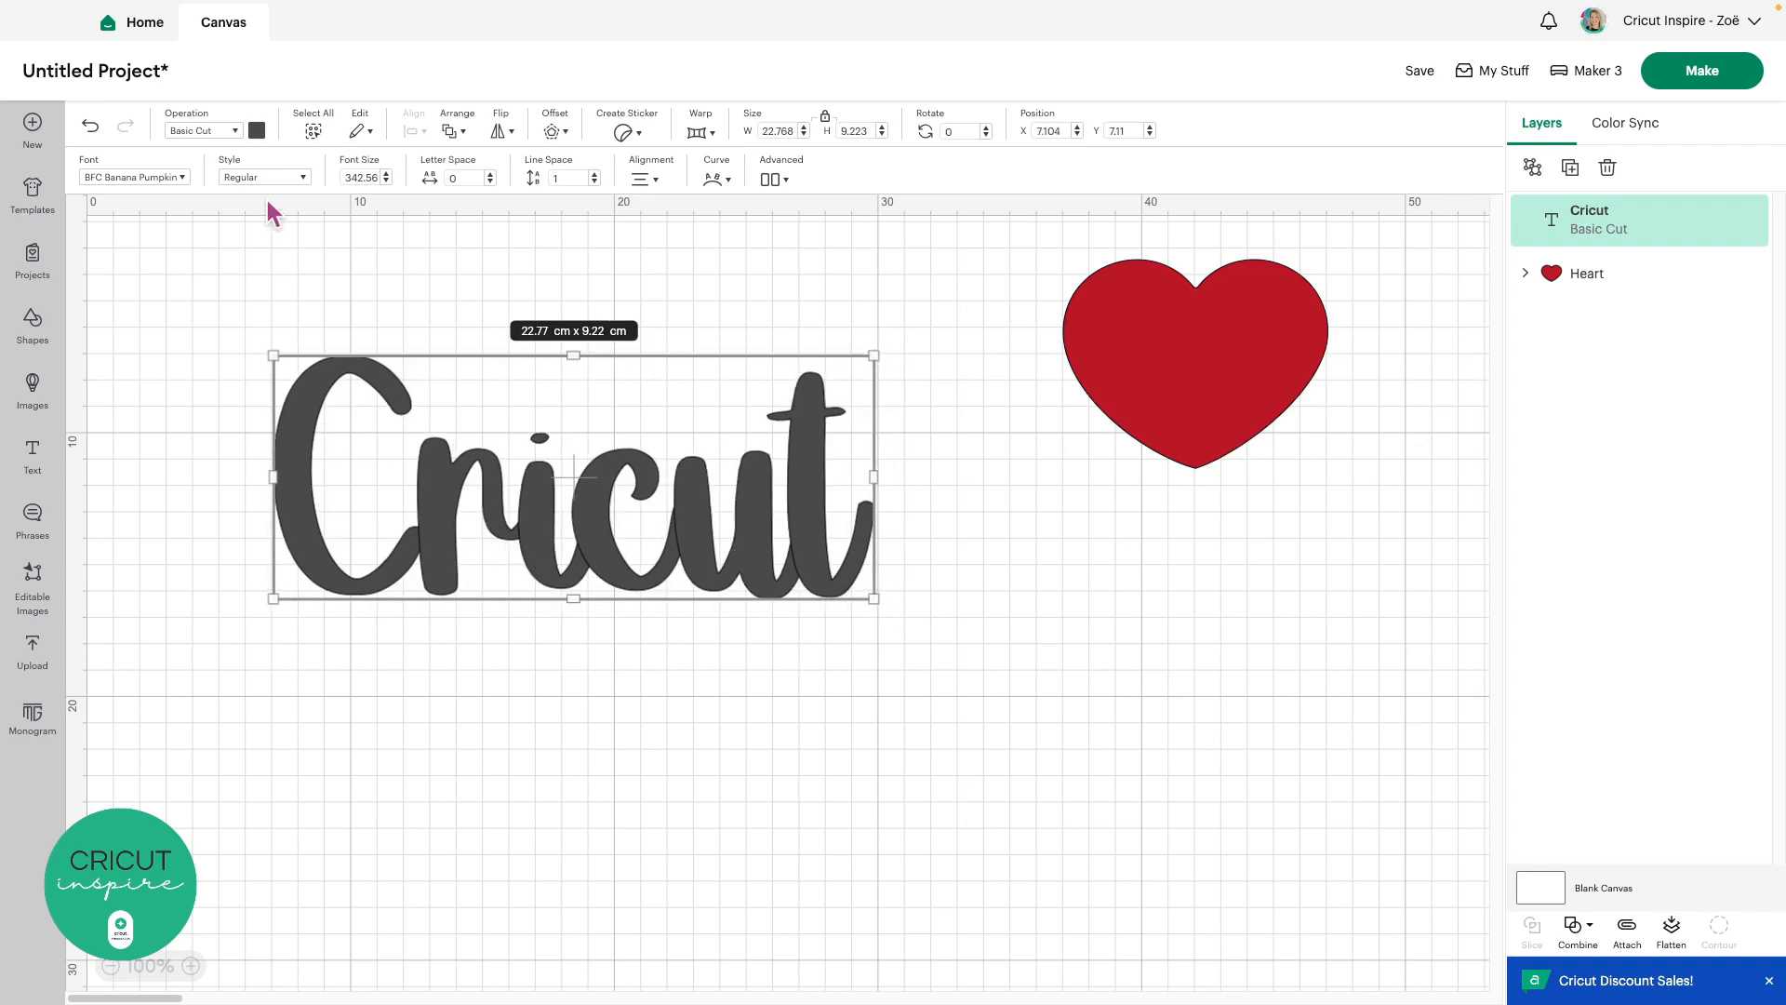
Colour the Cricut text pale yellow
left_click(260, 134)
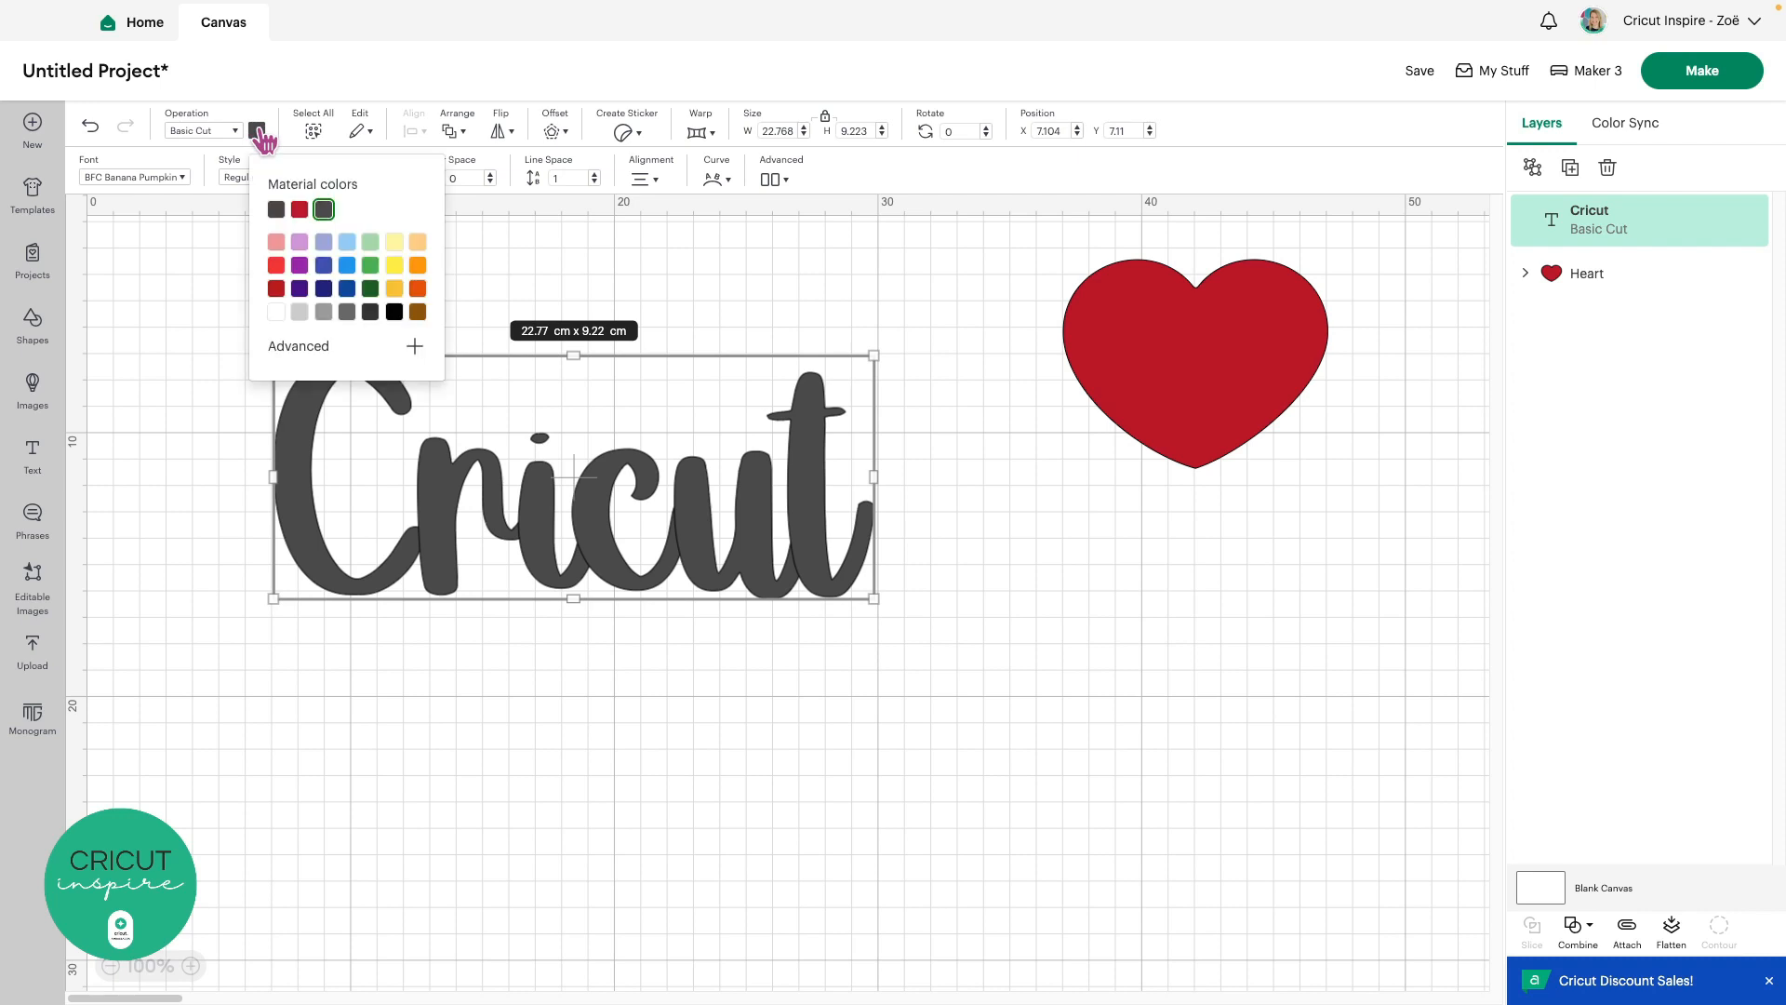
left_click(395, 244)
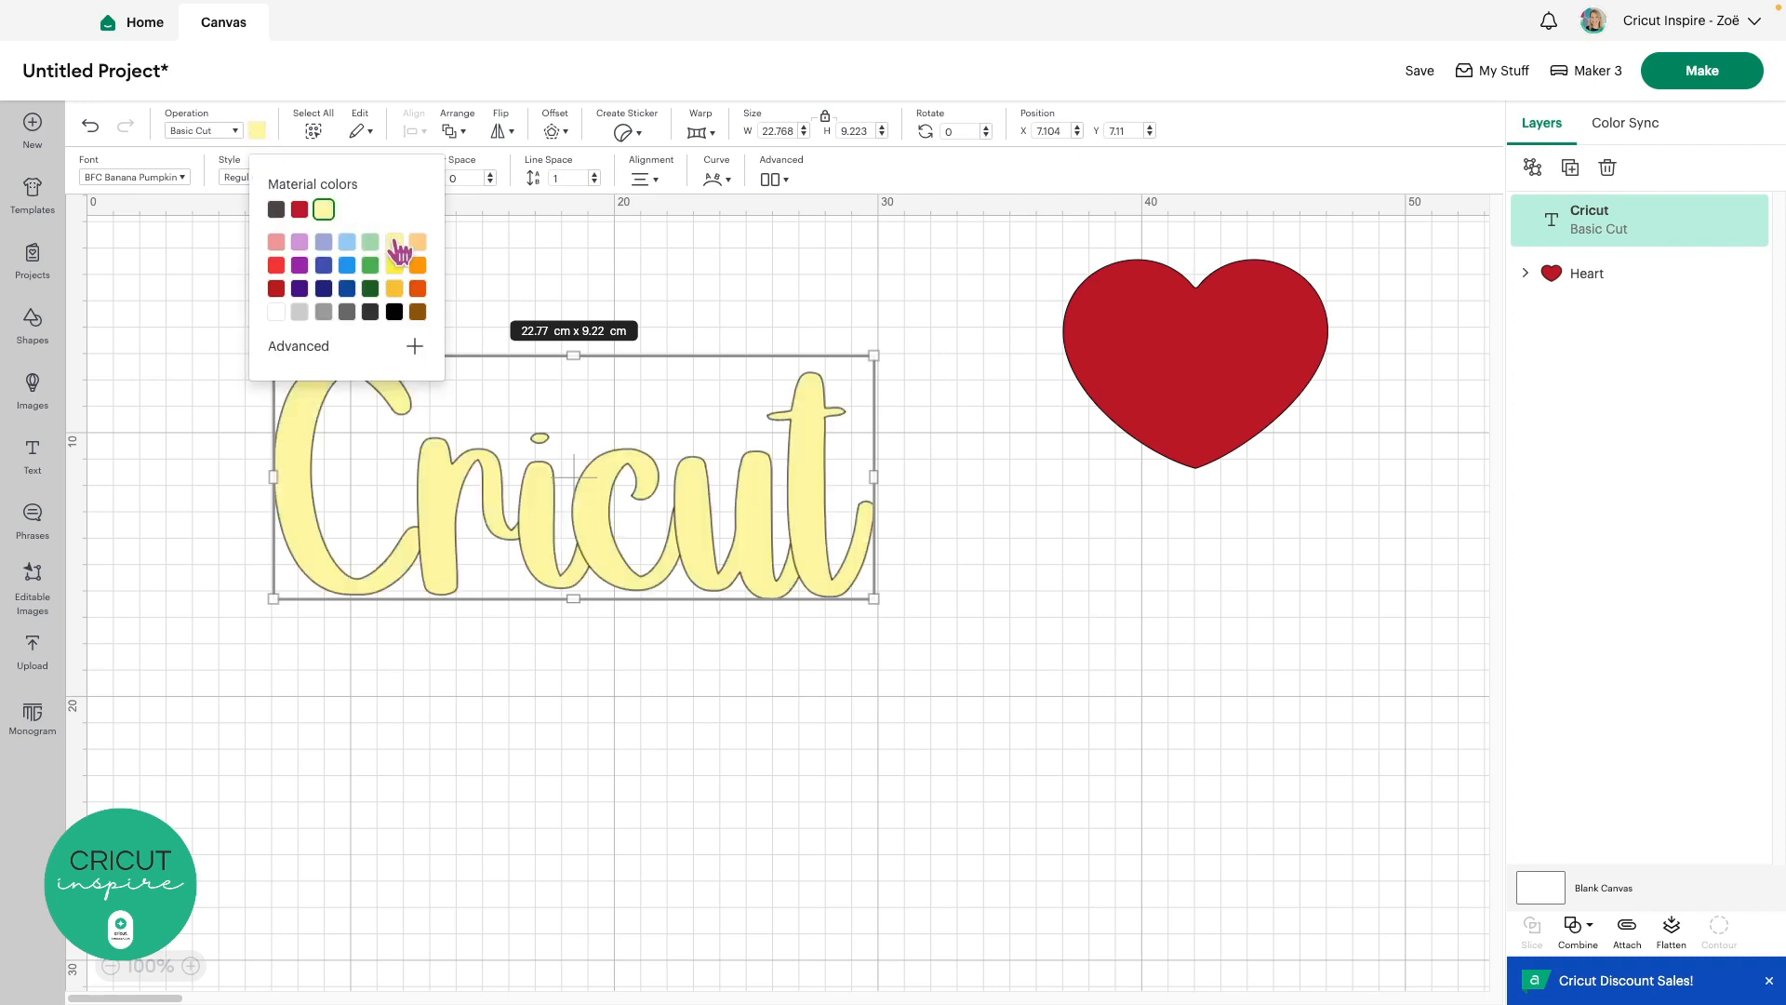
left_click(526, 649)
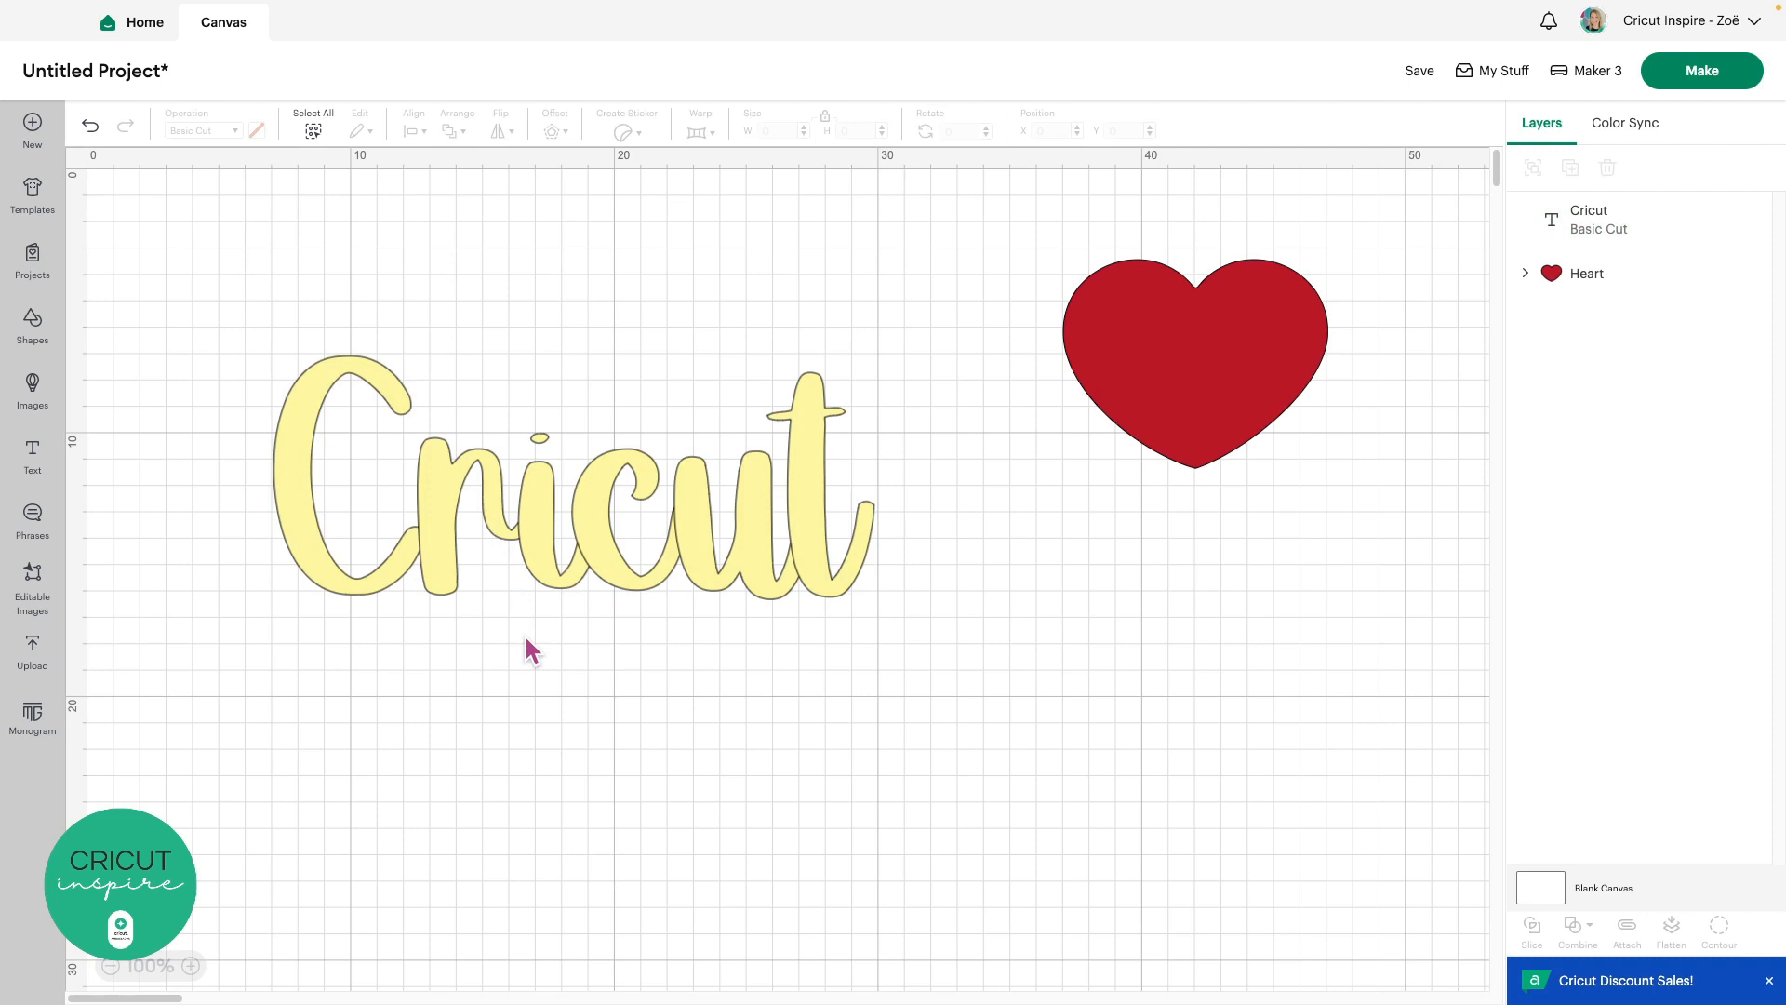
Send the design to Make without saving the project
left_click(437, 512)
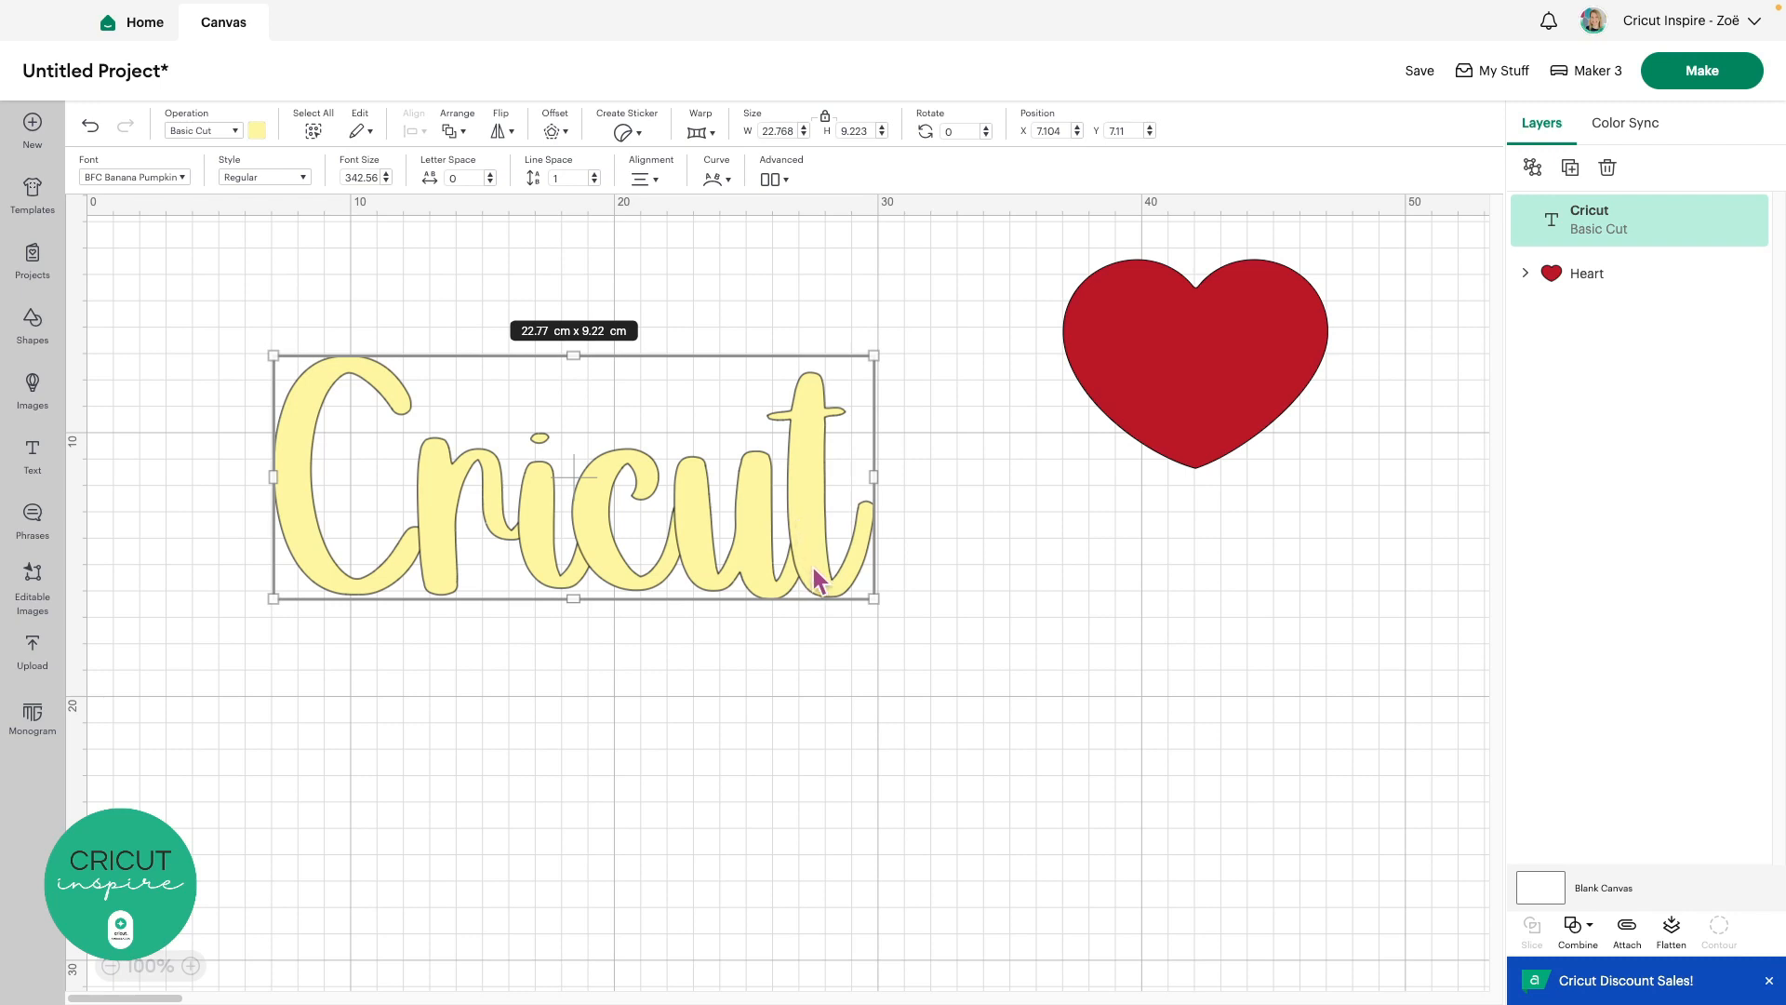
left_click(1704, 74)
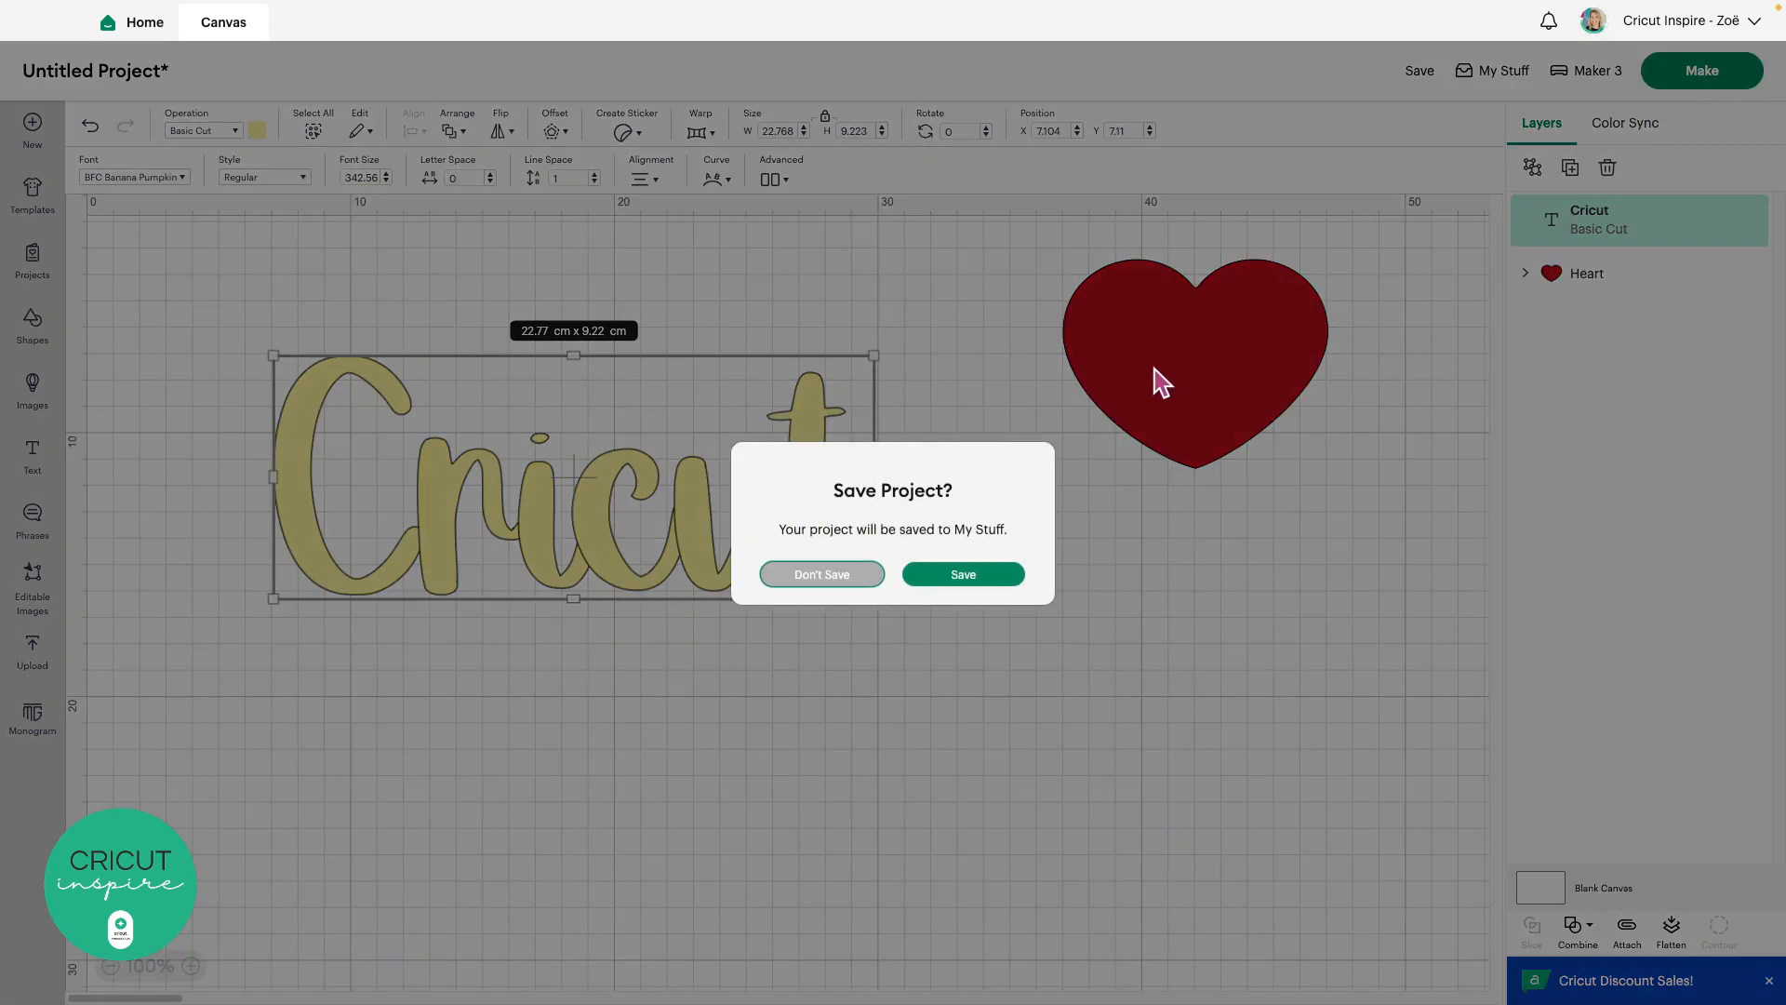
left_click(854, 578)
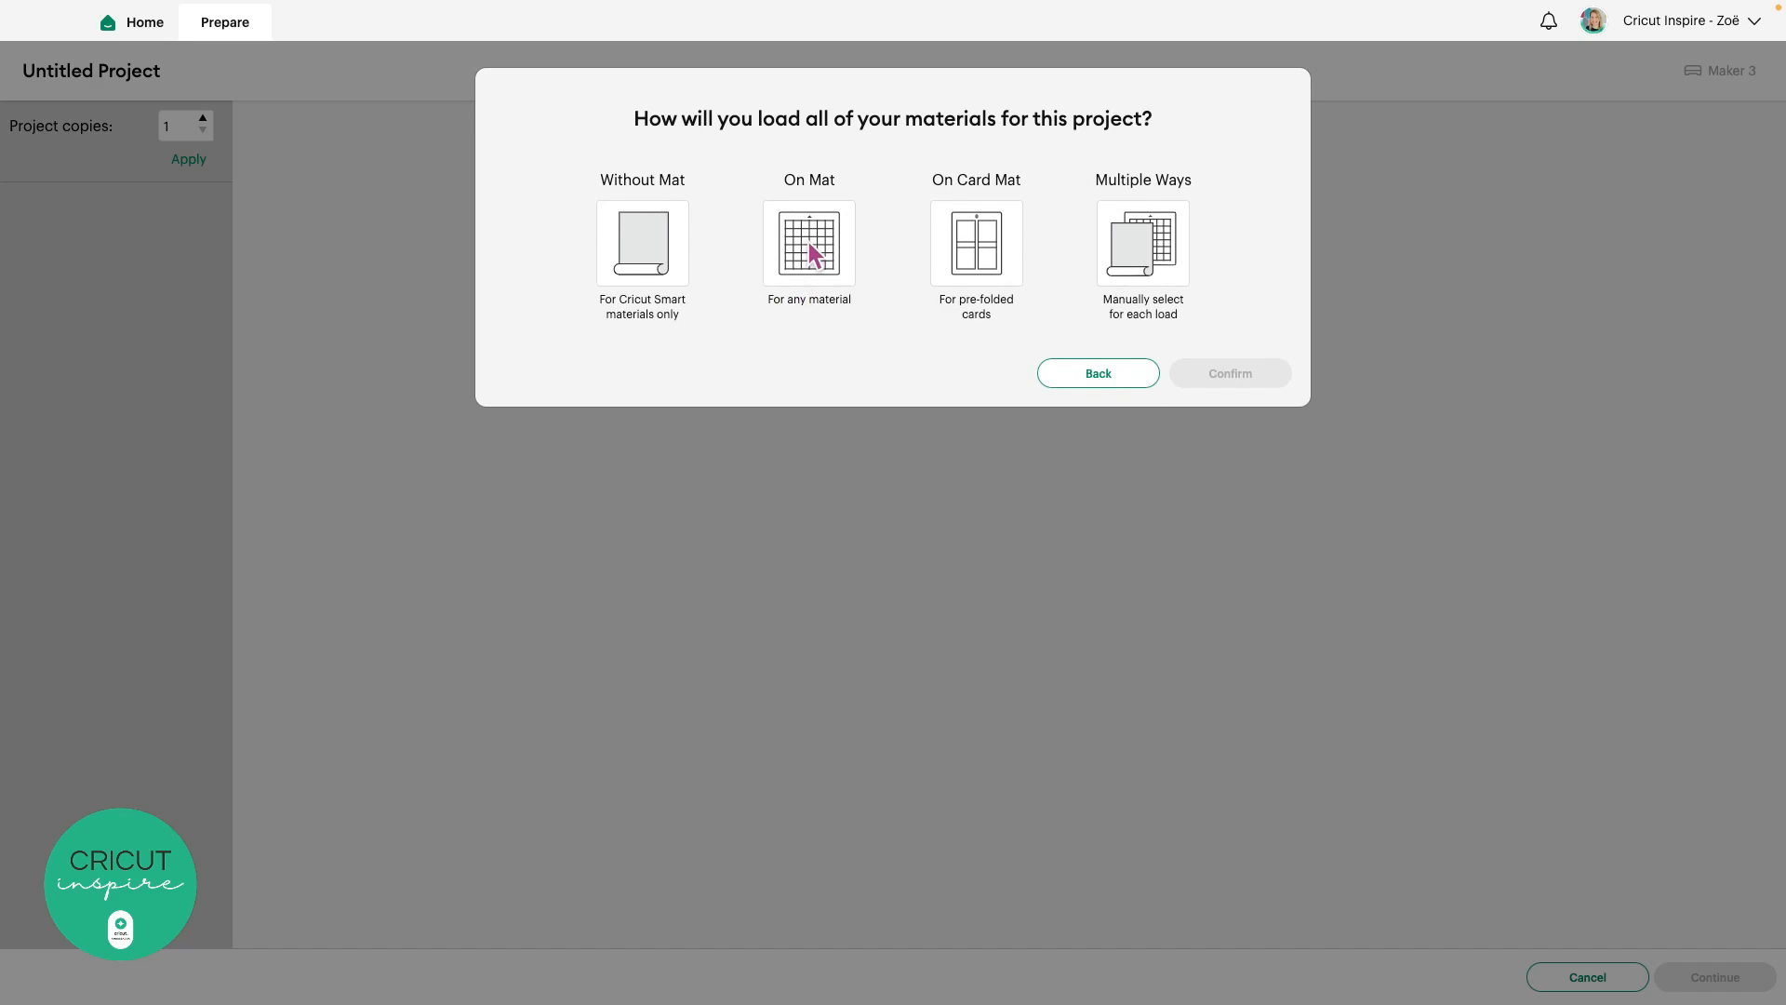
Choose On Mat loading, then cancel the Prepare screen to return to the canvas
left_click(807, 242)
left_click(1270, 436)
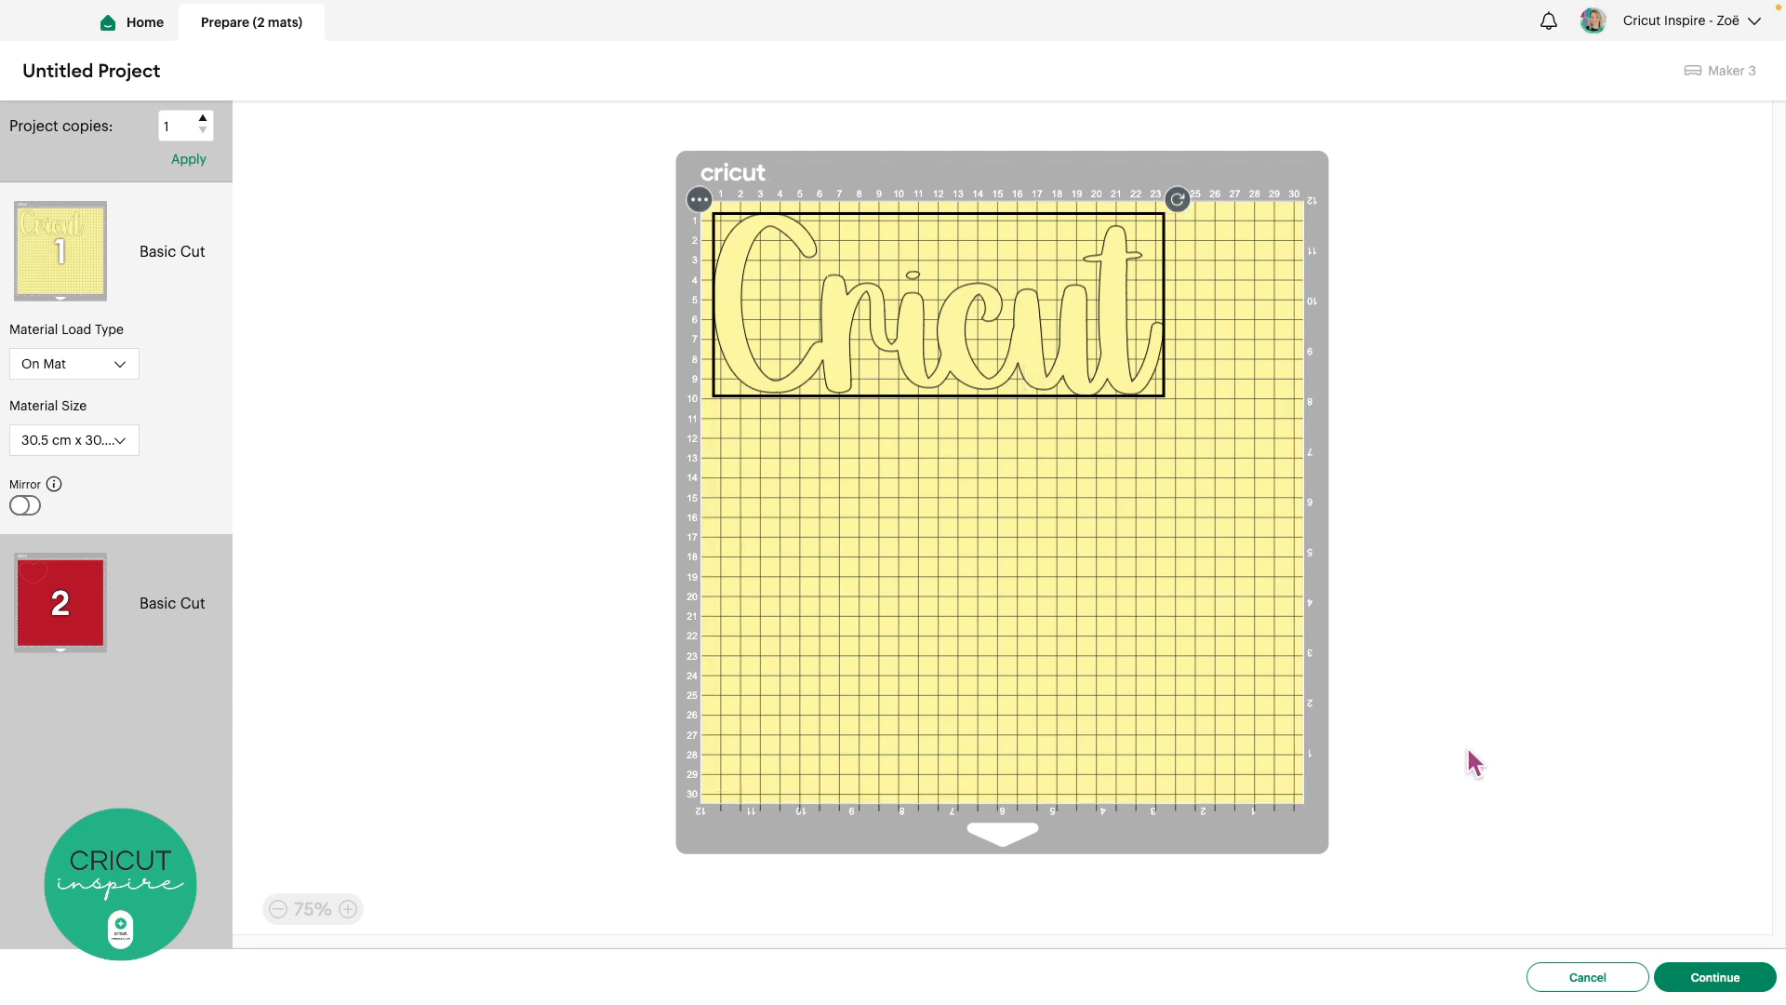
left_click(1600, 977)
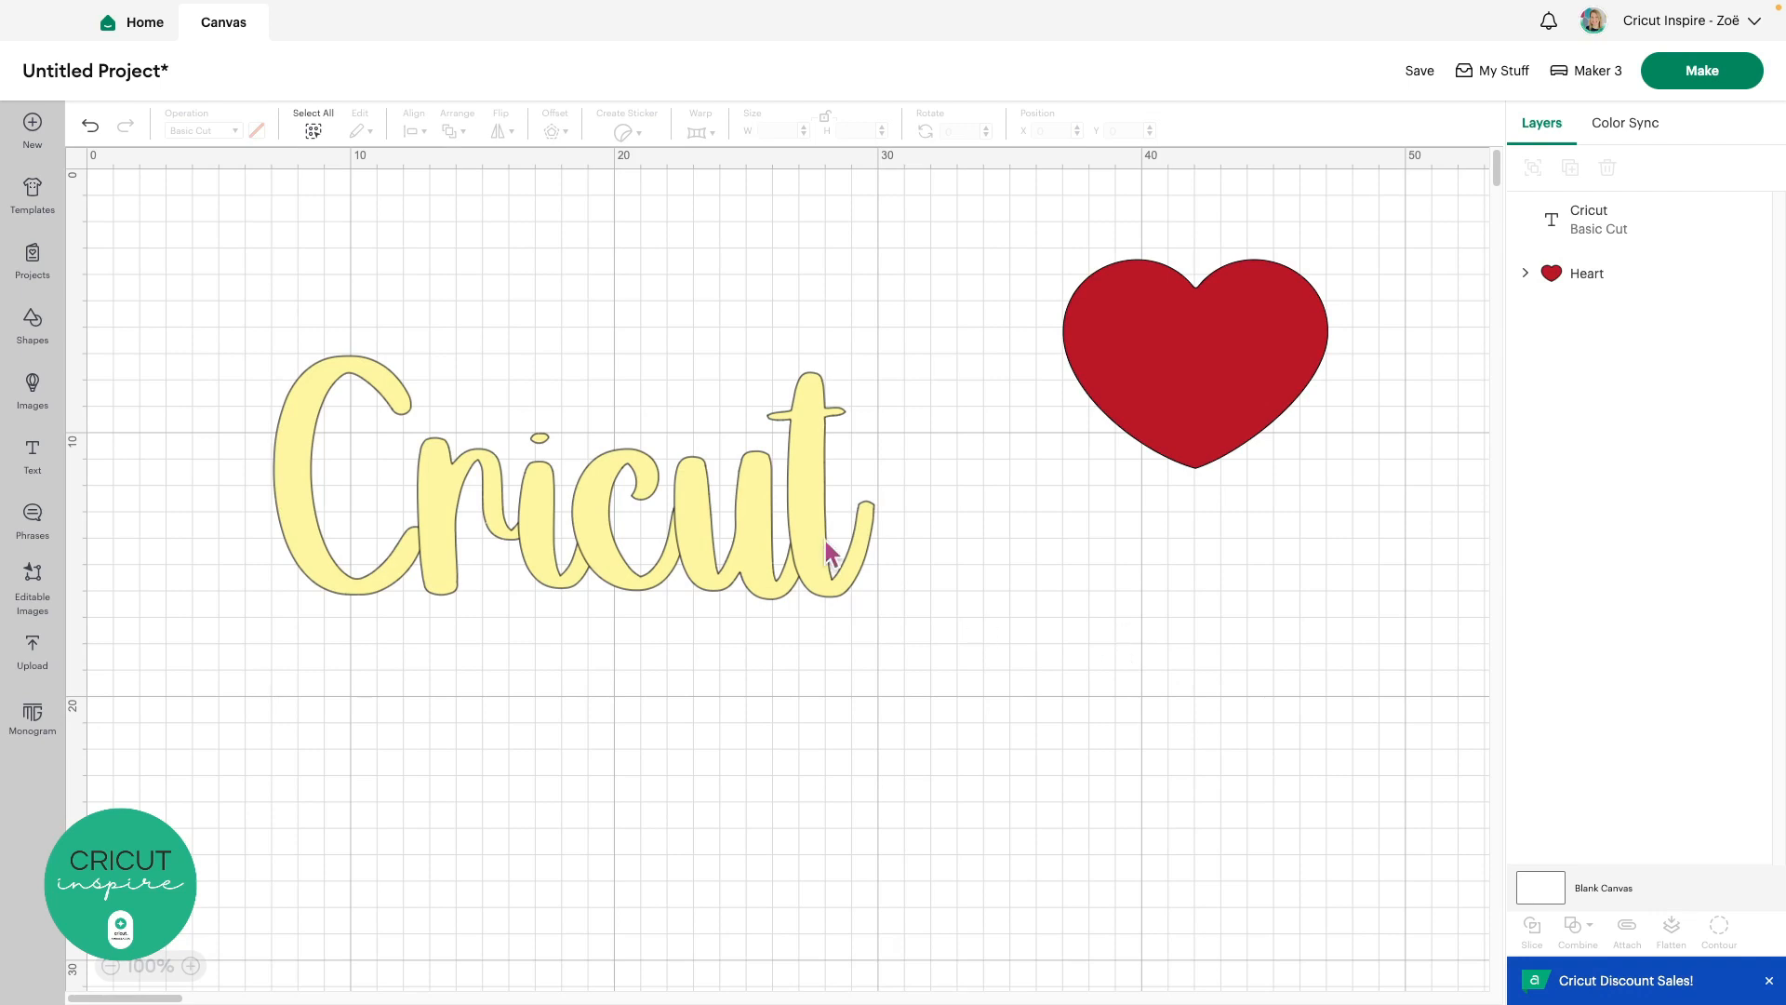
Reopen the font list for the Cricut text and filter it to Kerned fonts (85)
left_click(539, 549)
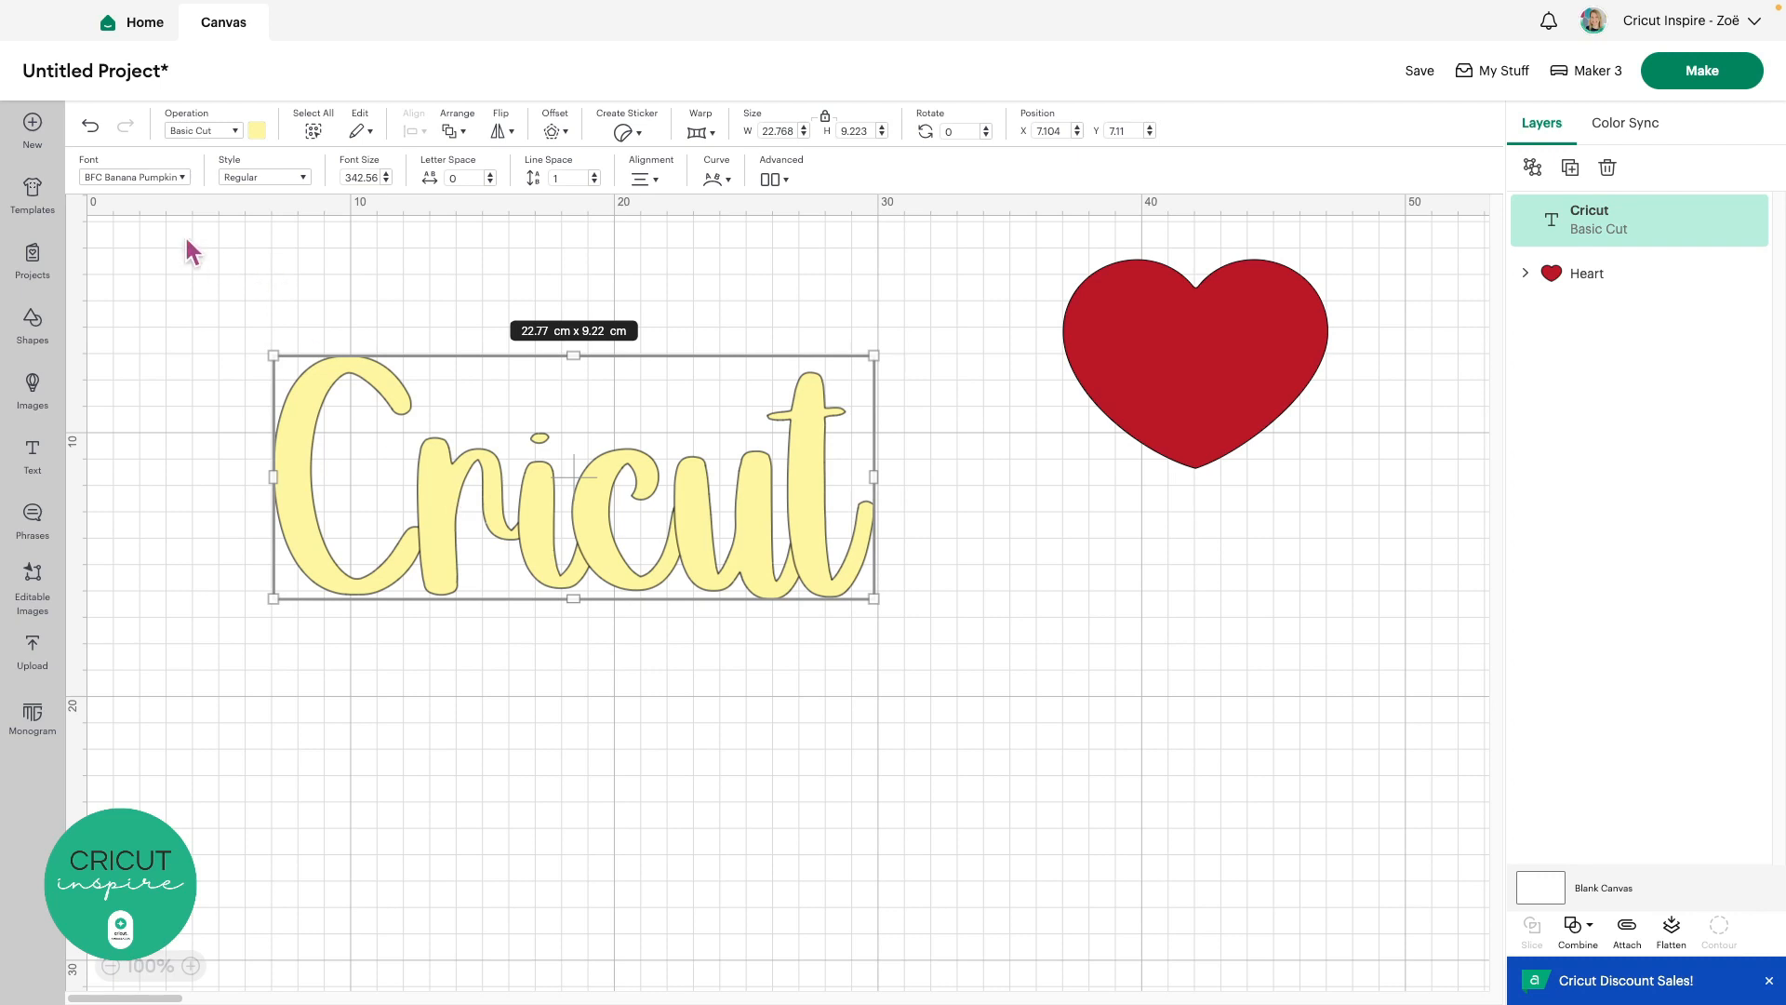
left_click(175, 177)
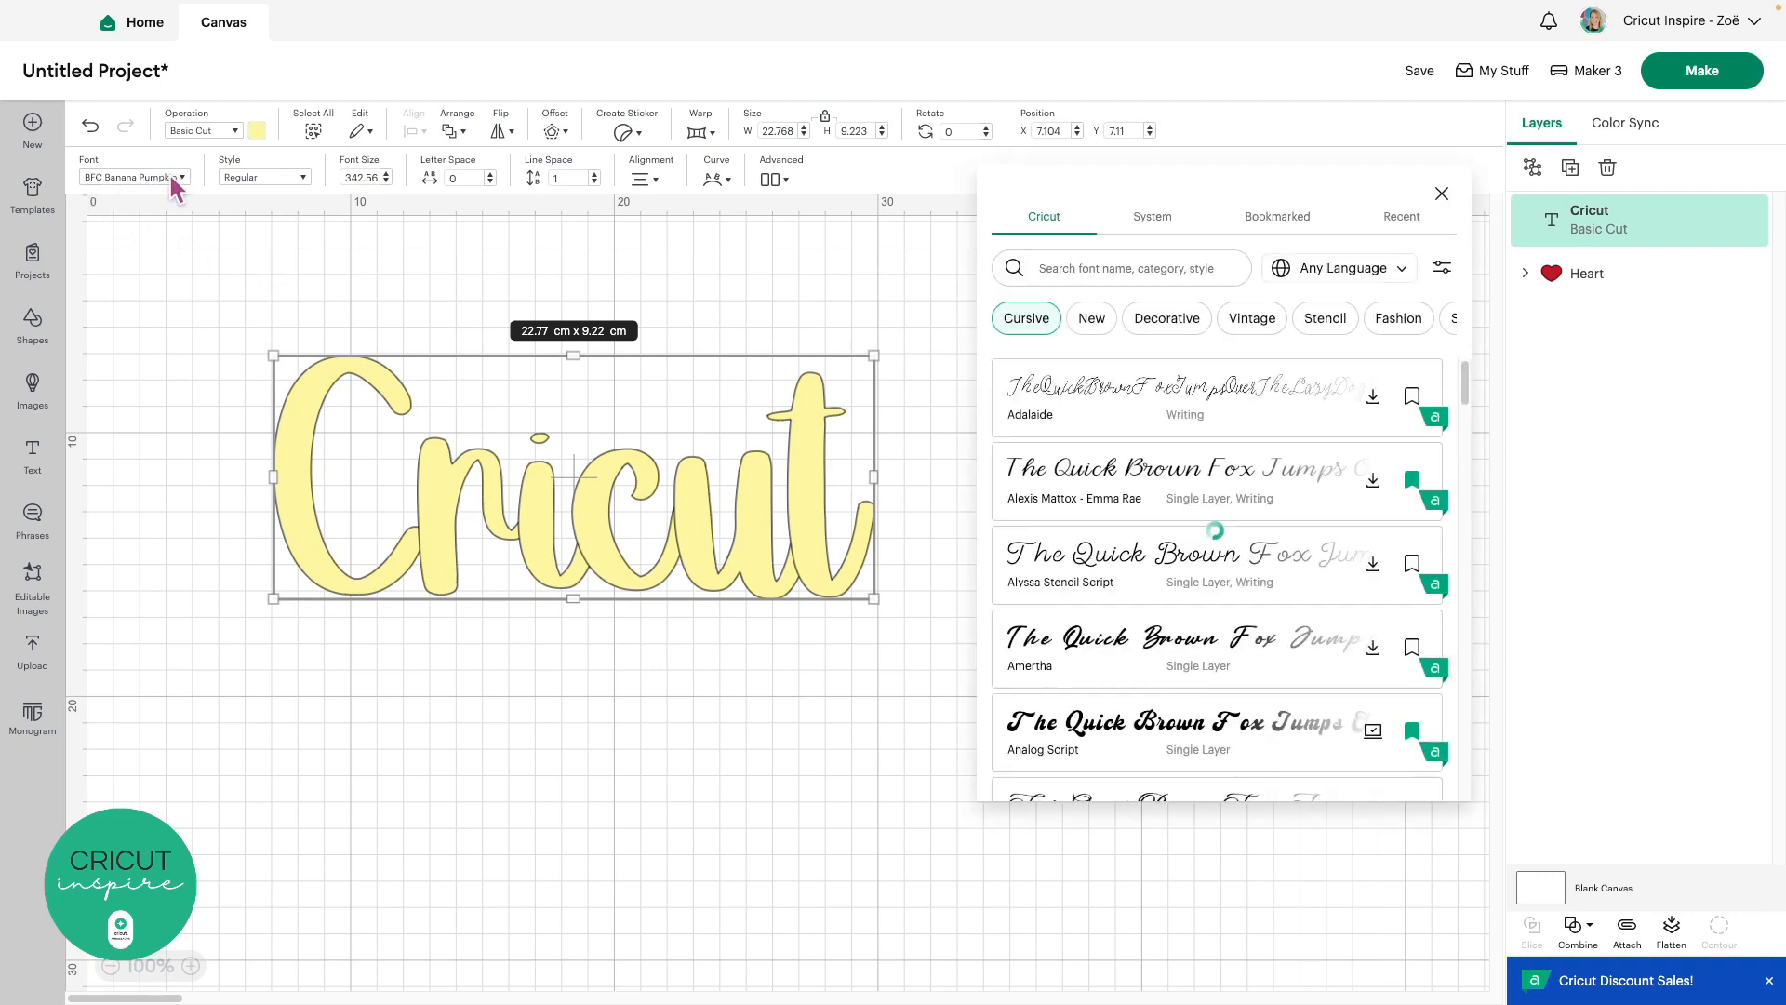
left_click(1442, 273)
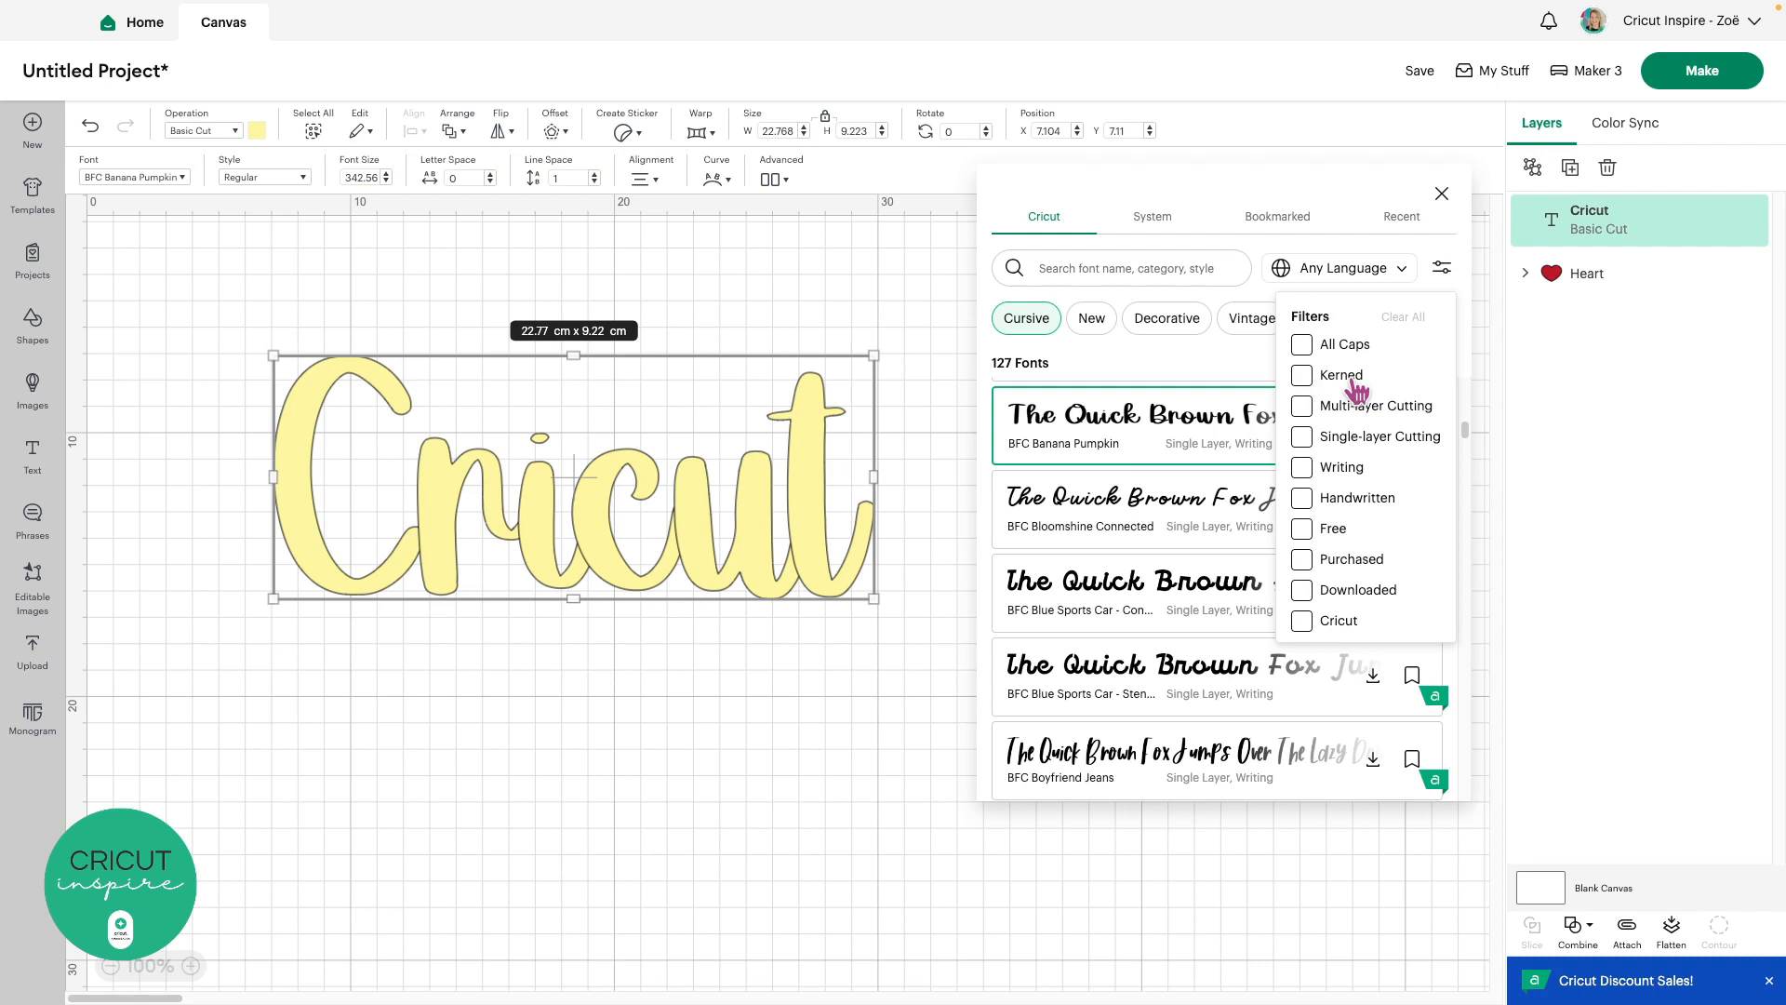
left_click(1302, 375)
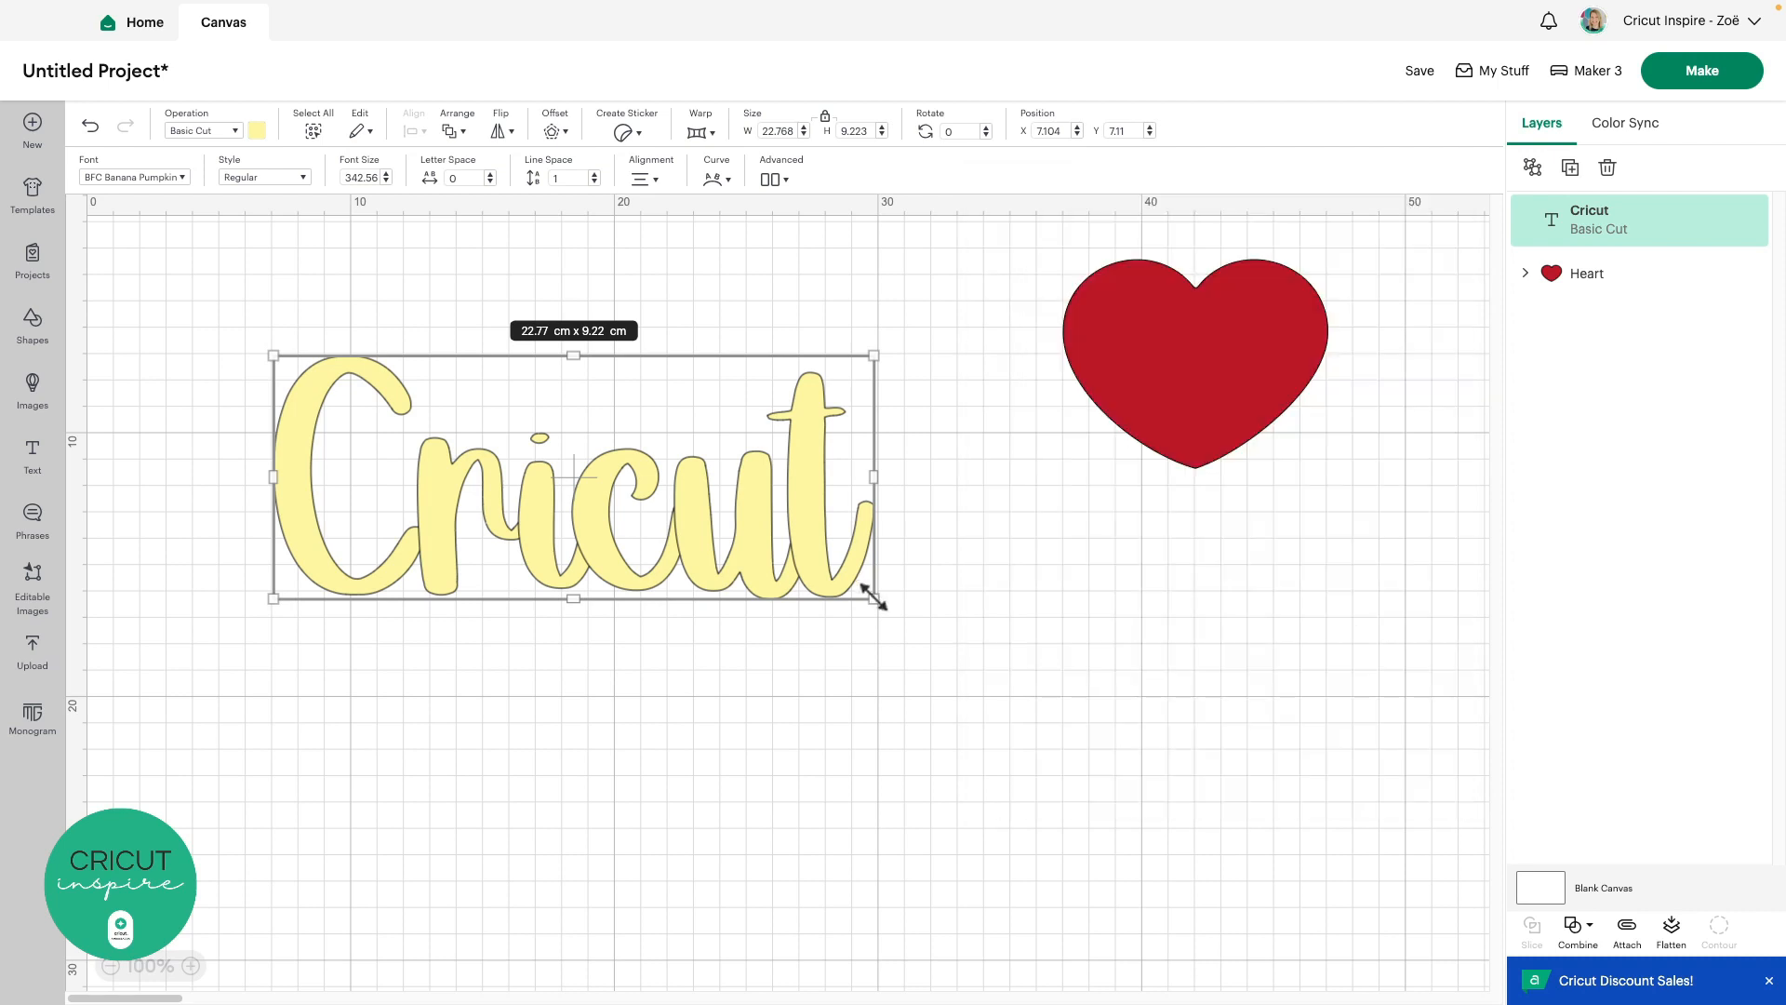
Shrink the text to 12.04 cm wide and place a 4.92 cm heart above it
left_click_drag(875, 598, 590, 420)
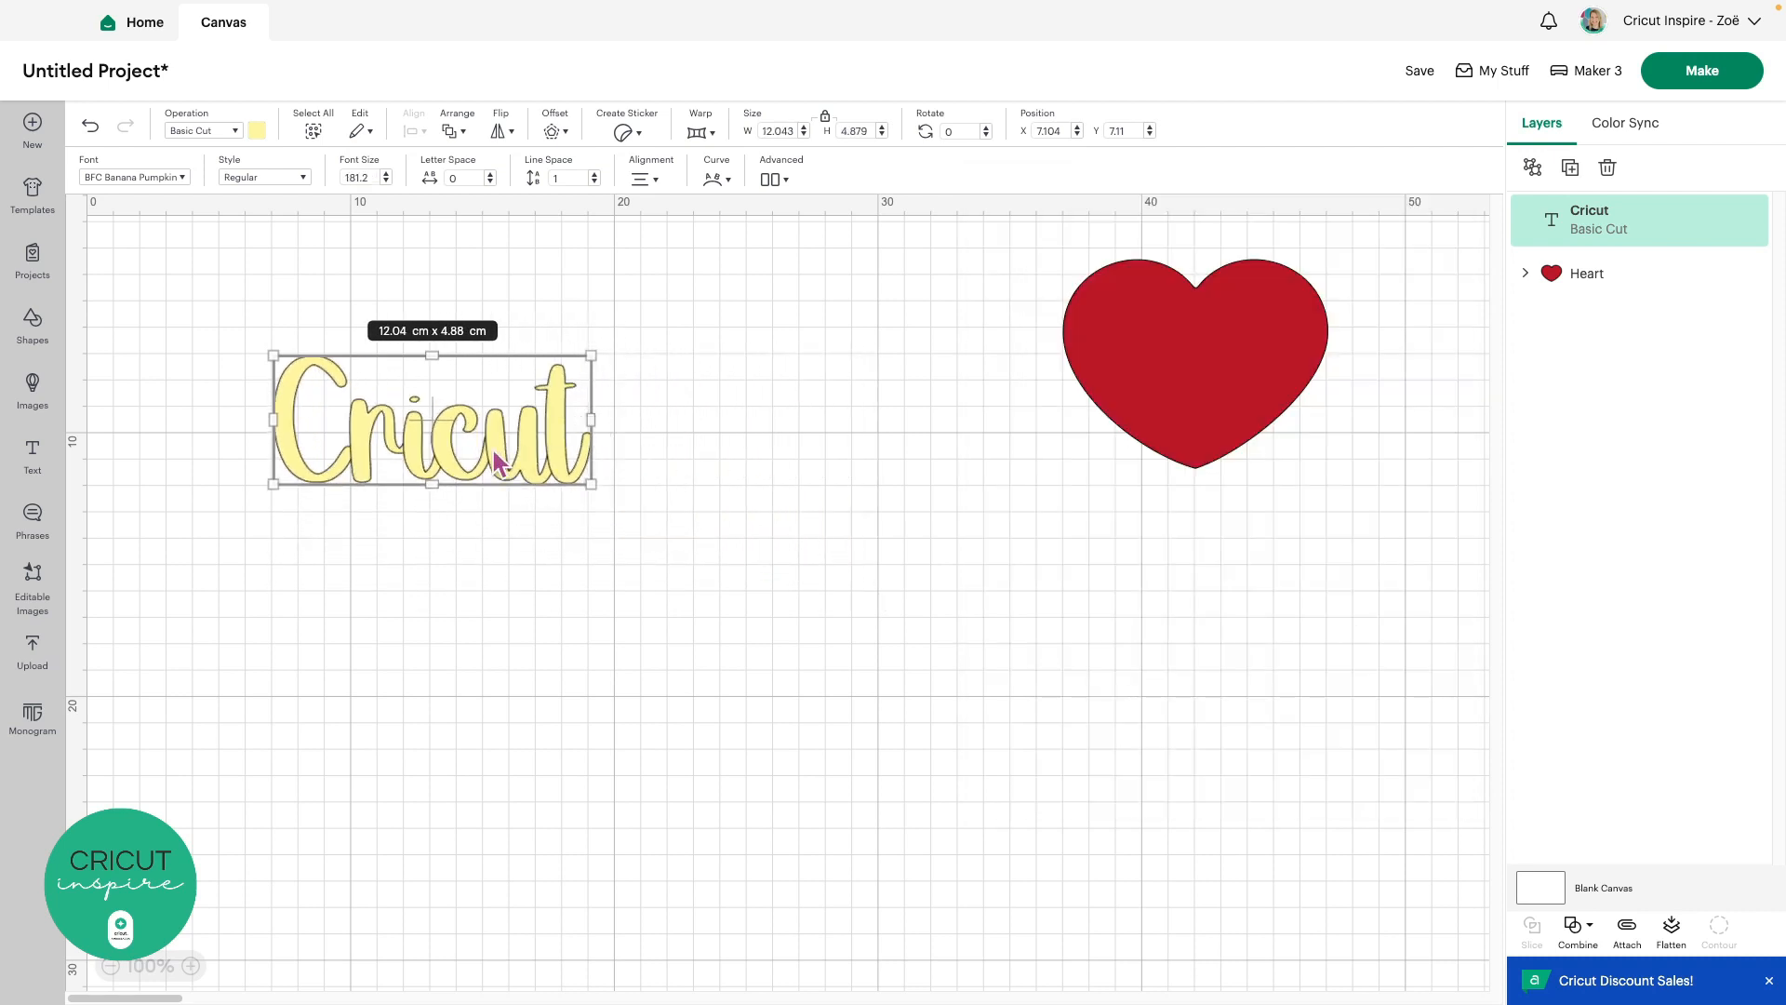
left_click_drag(499, 462, 895, 694)
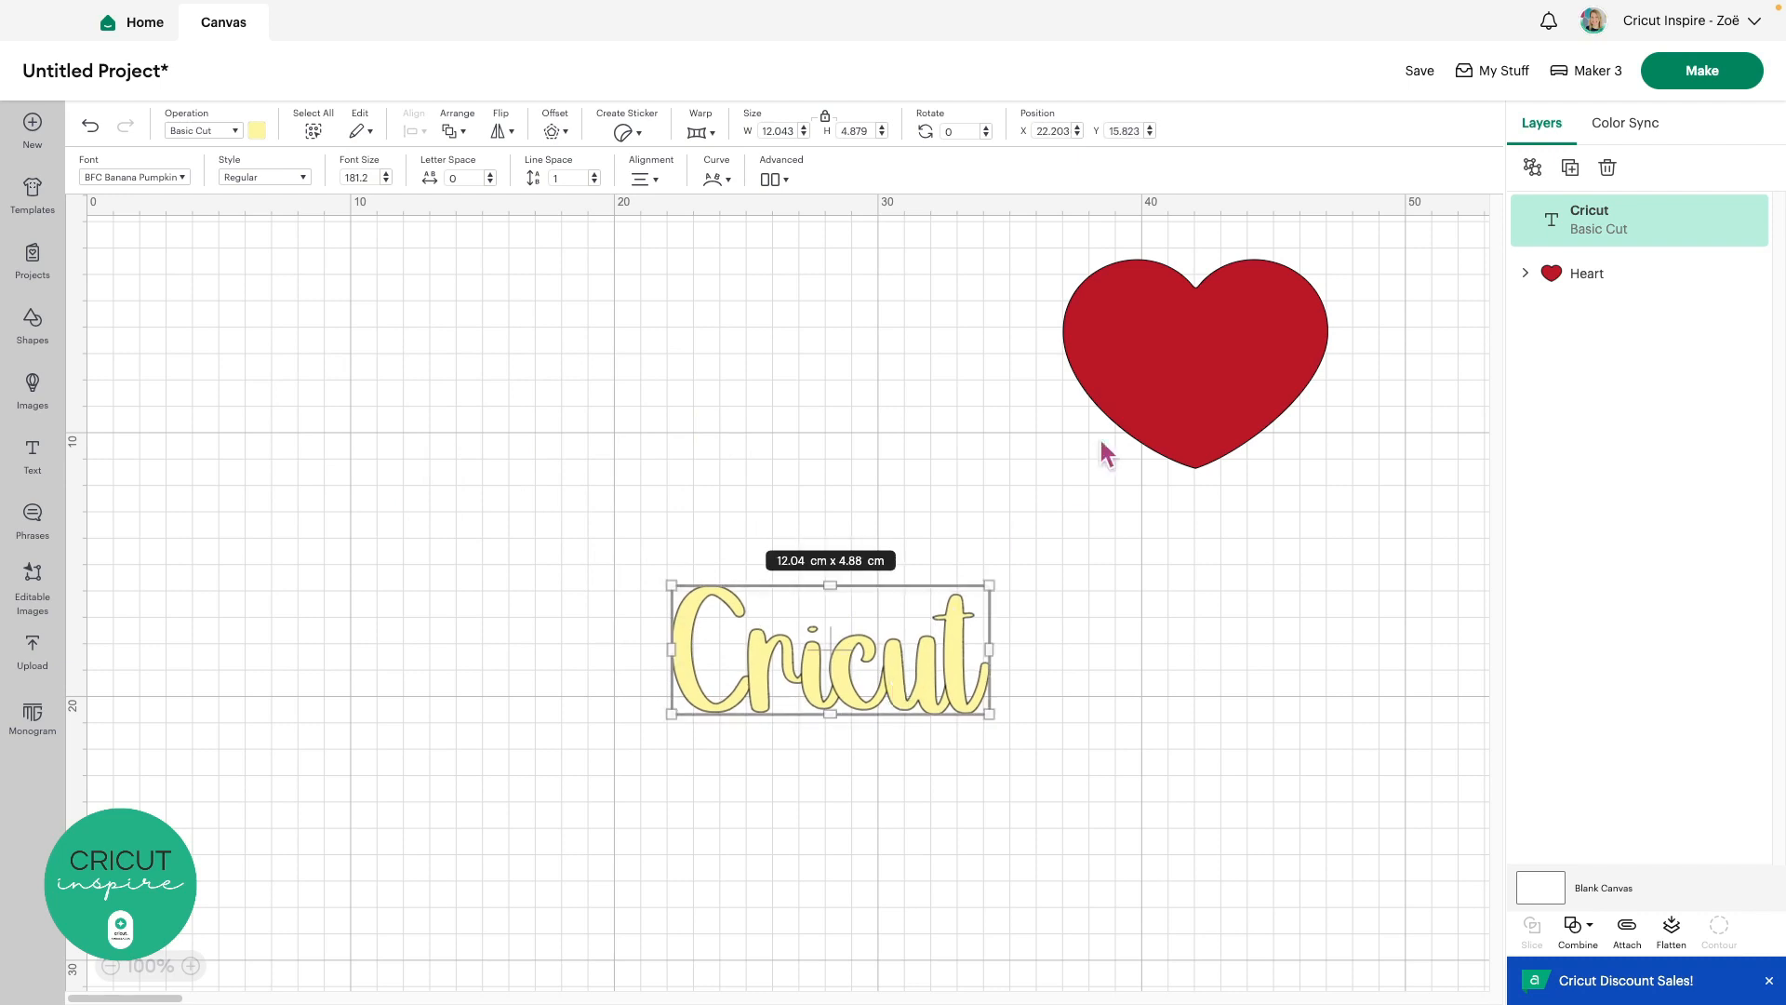
left_click_drag(1175, 409, 821, 470)
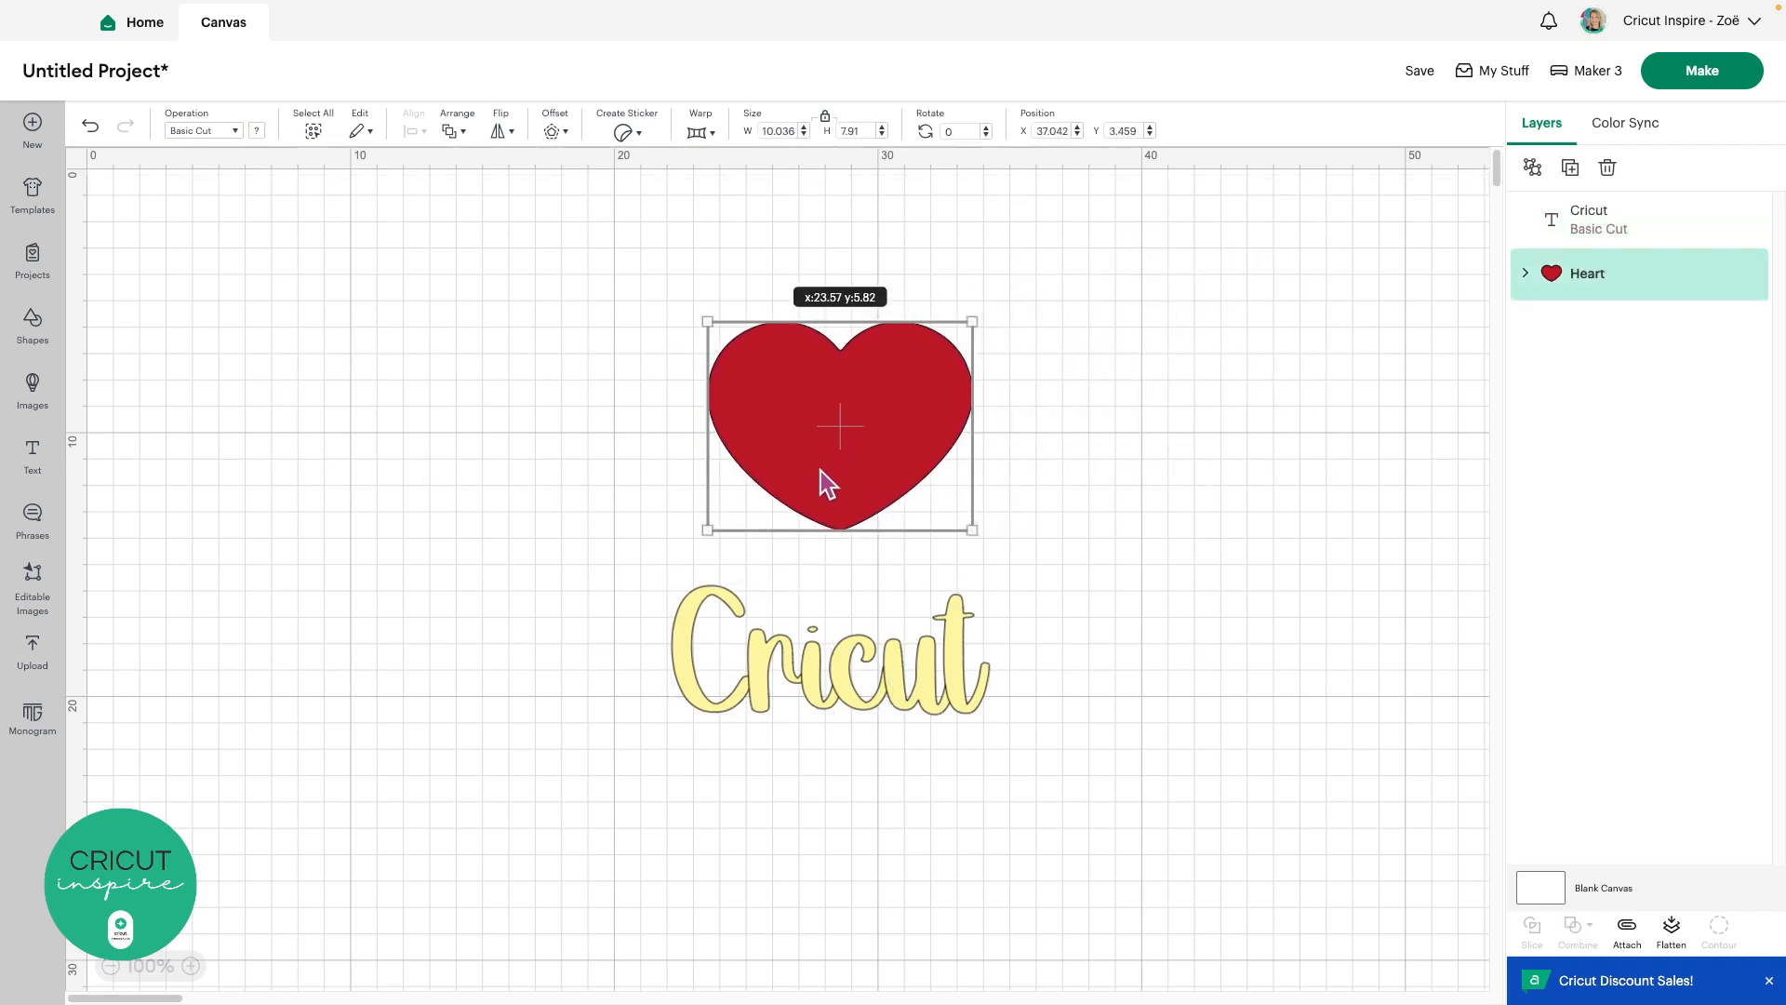
left_click_drag(964, 514, 811, 545)
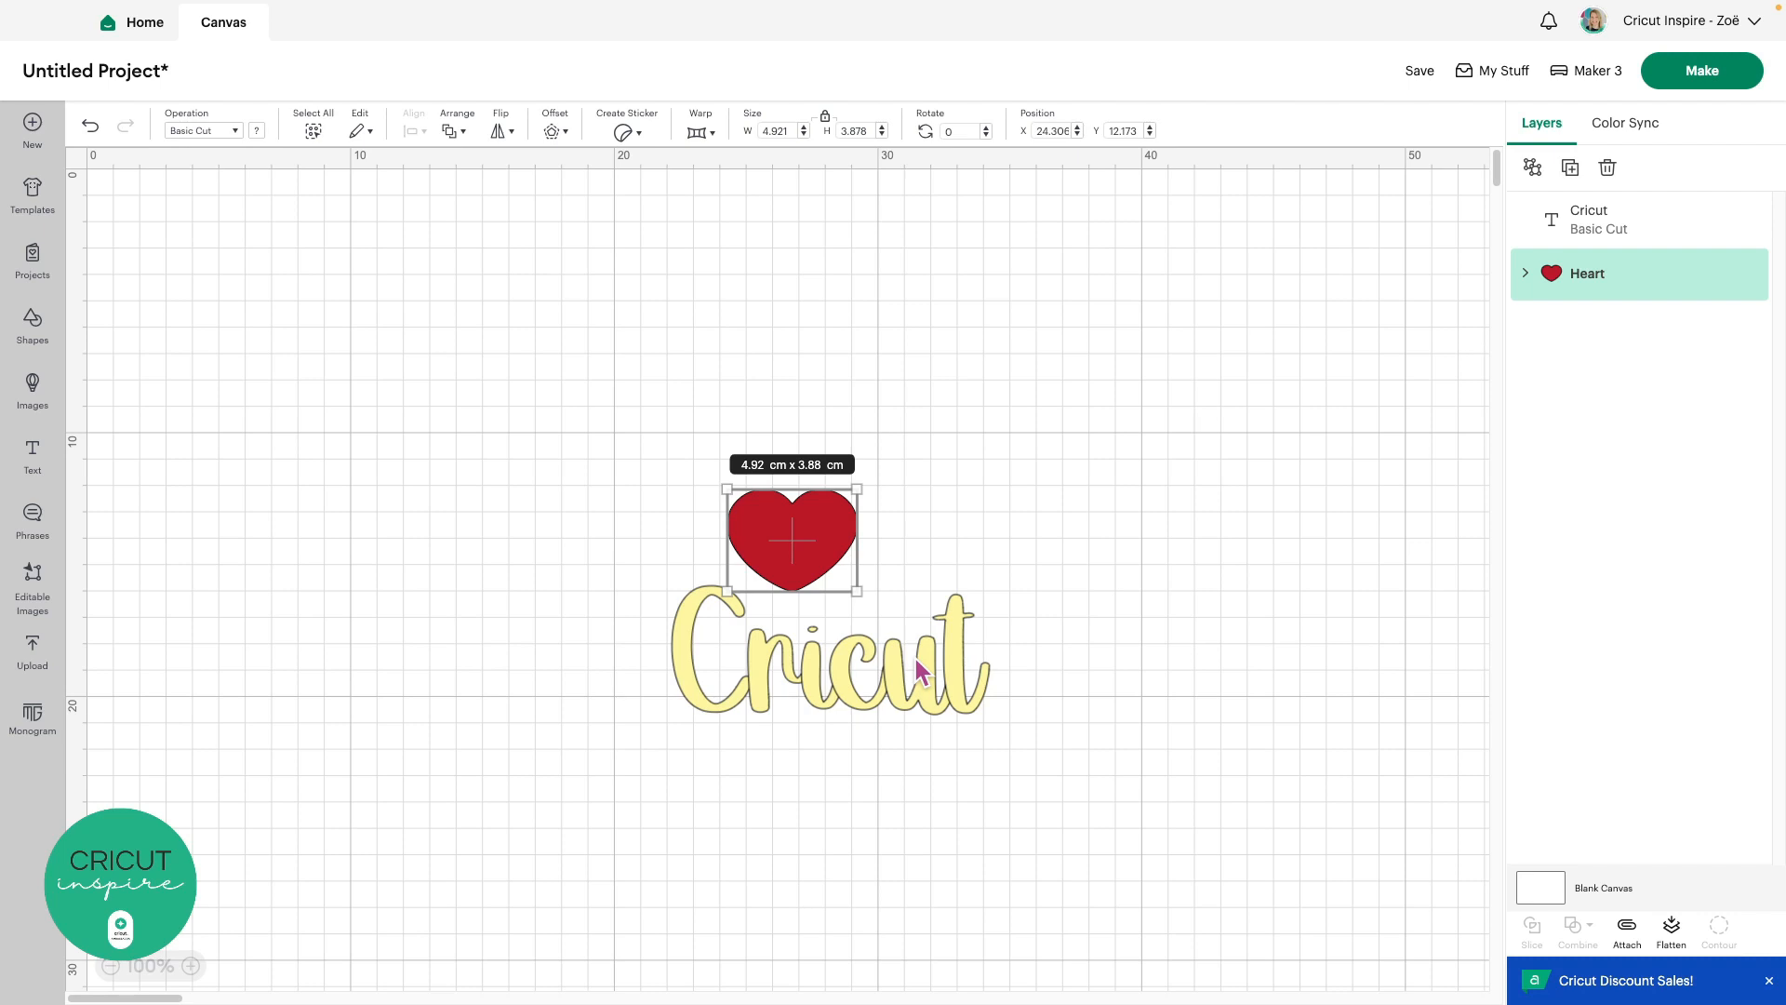
left_click(1019, 725)
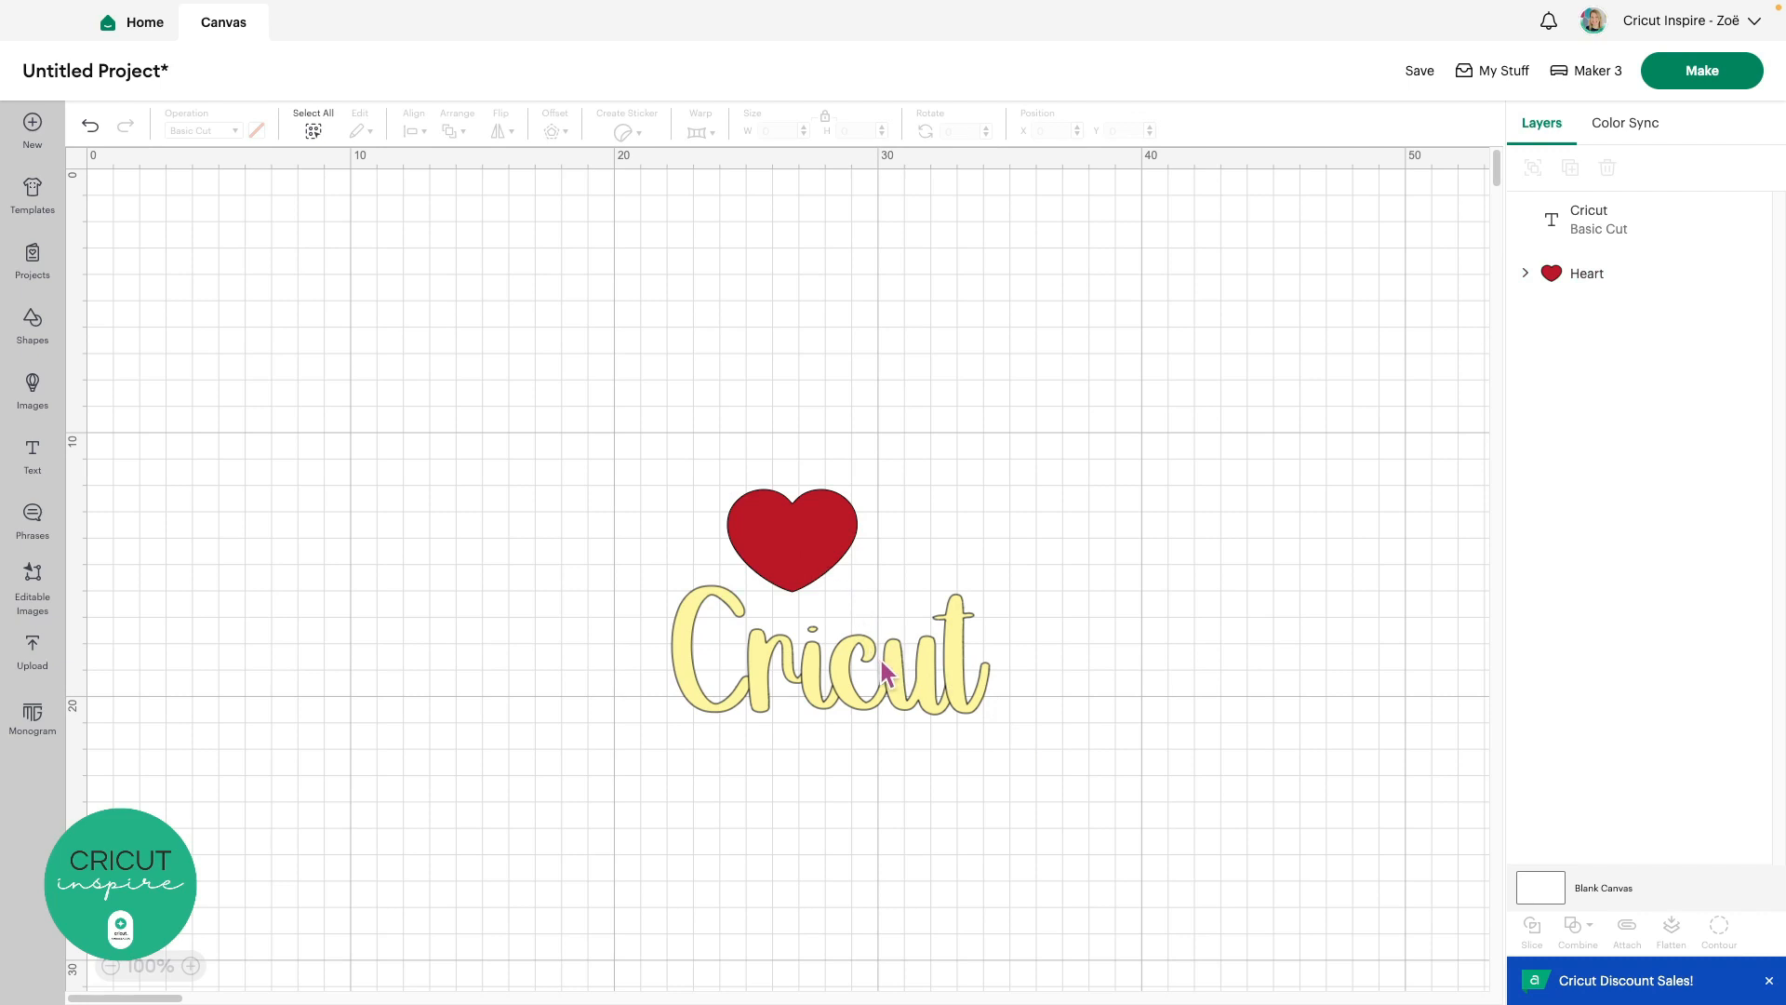
Select the Cricut text and the Heart layers together in the Layers panel
left_click(313, 132)
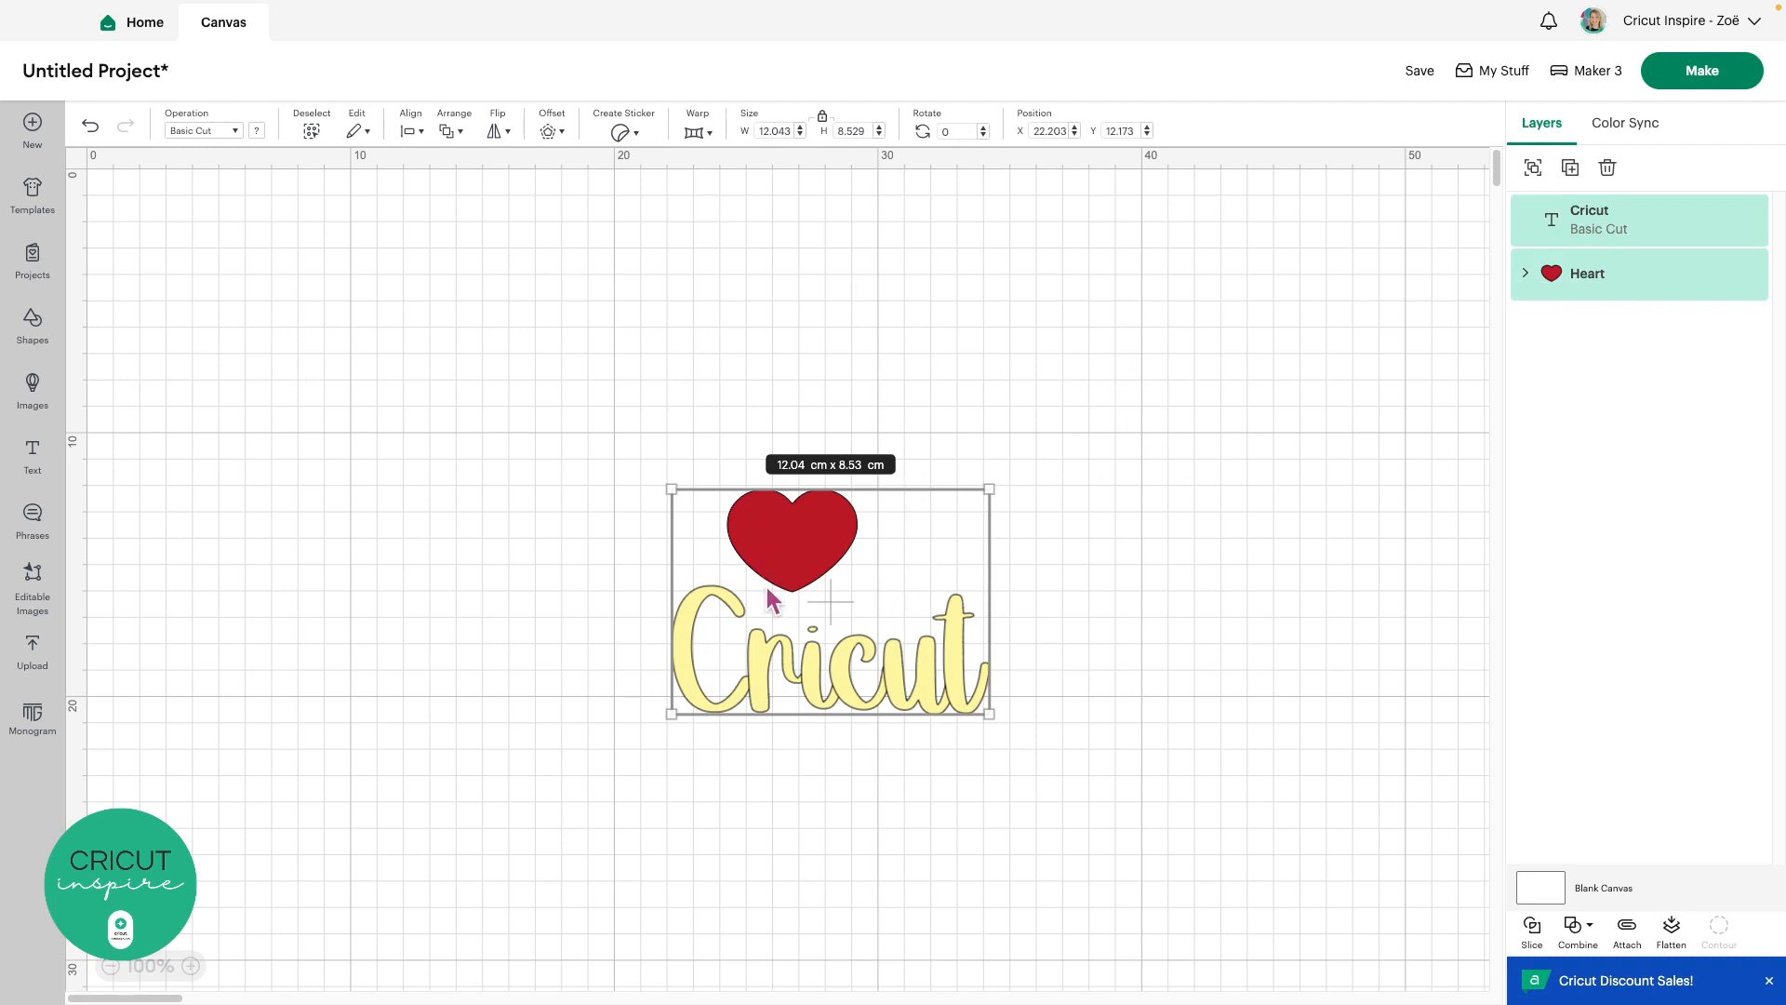
left_click(476, 331)
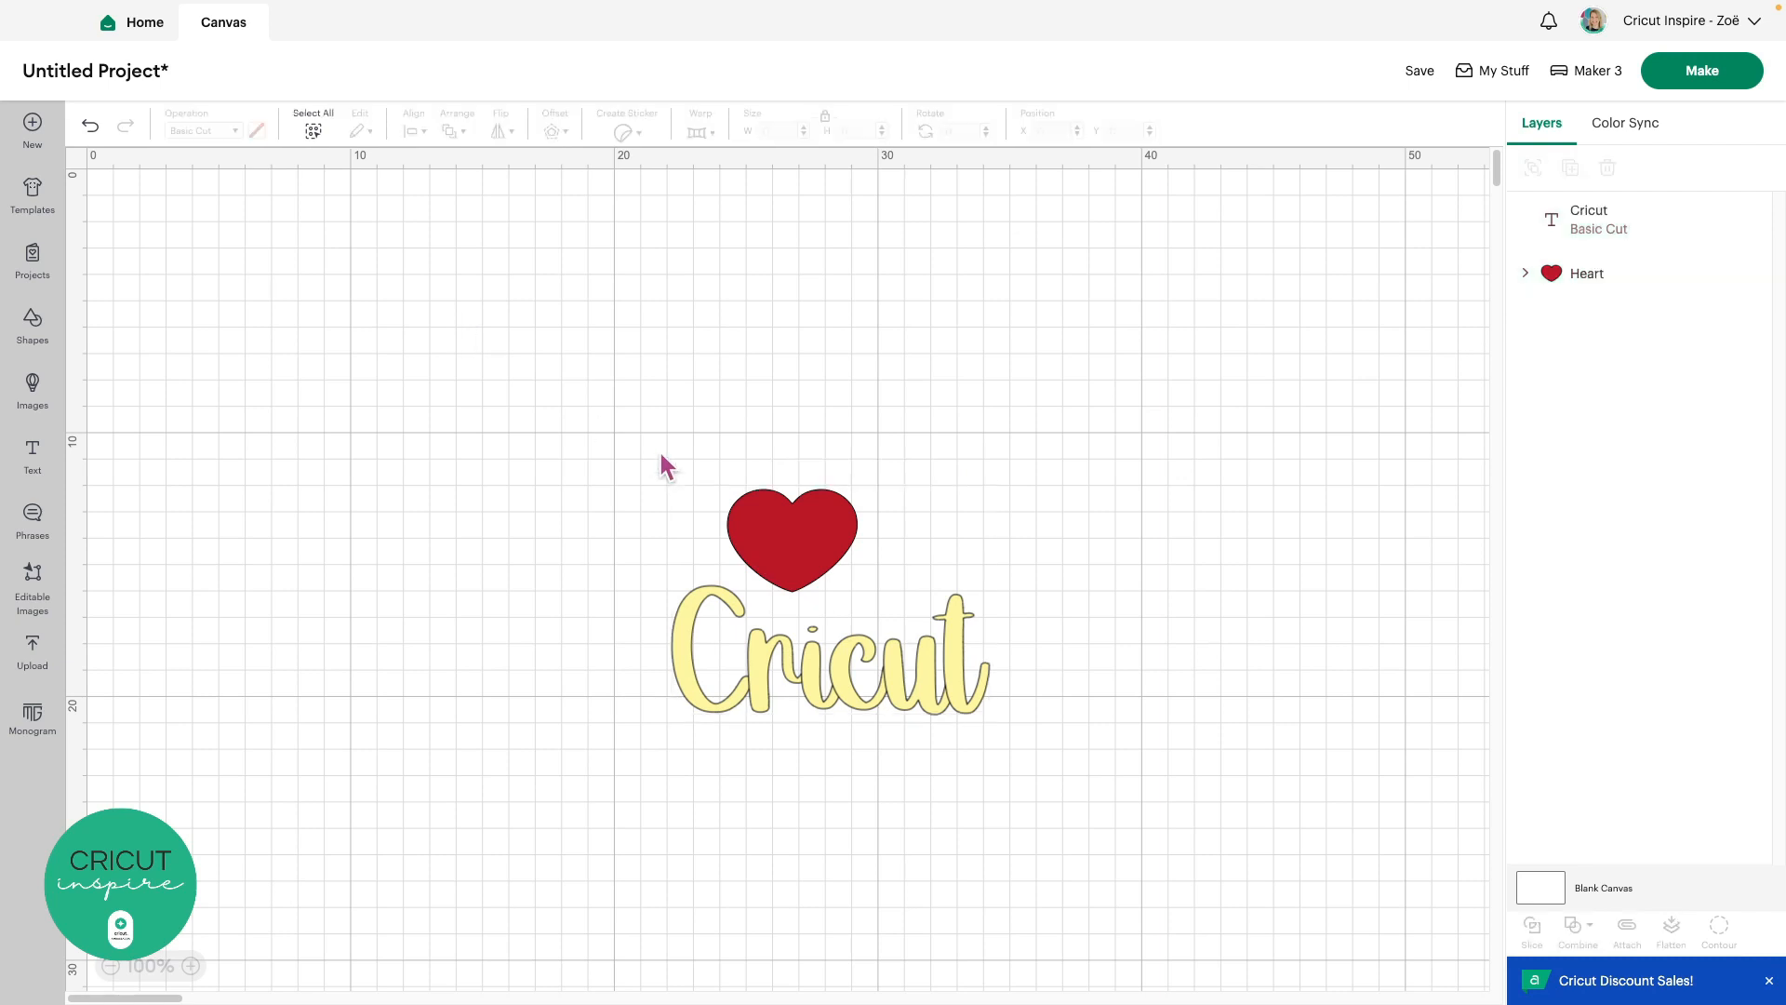
left_click(791, 532)
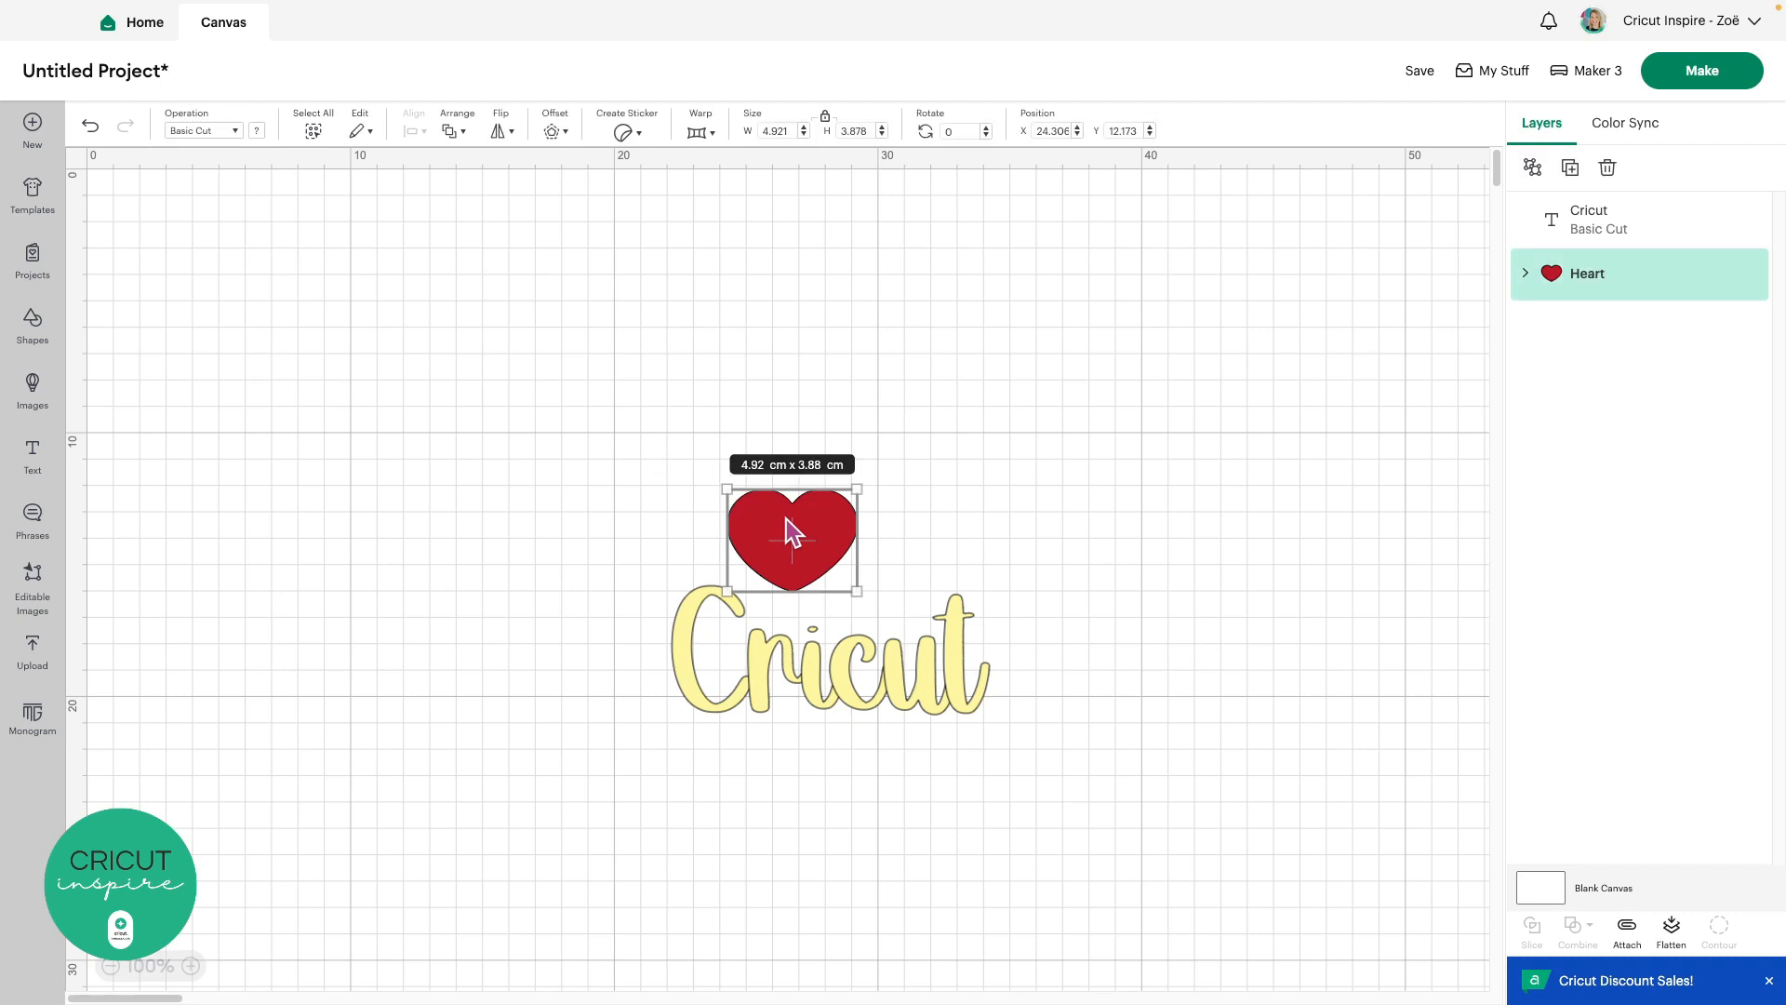
left_click(848, 662, "shift")
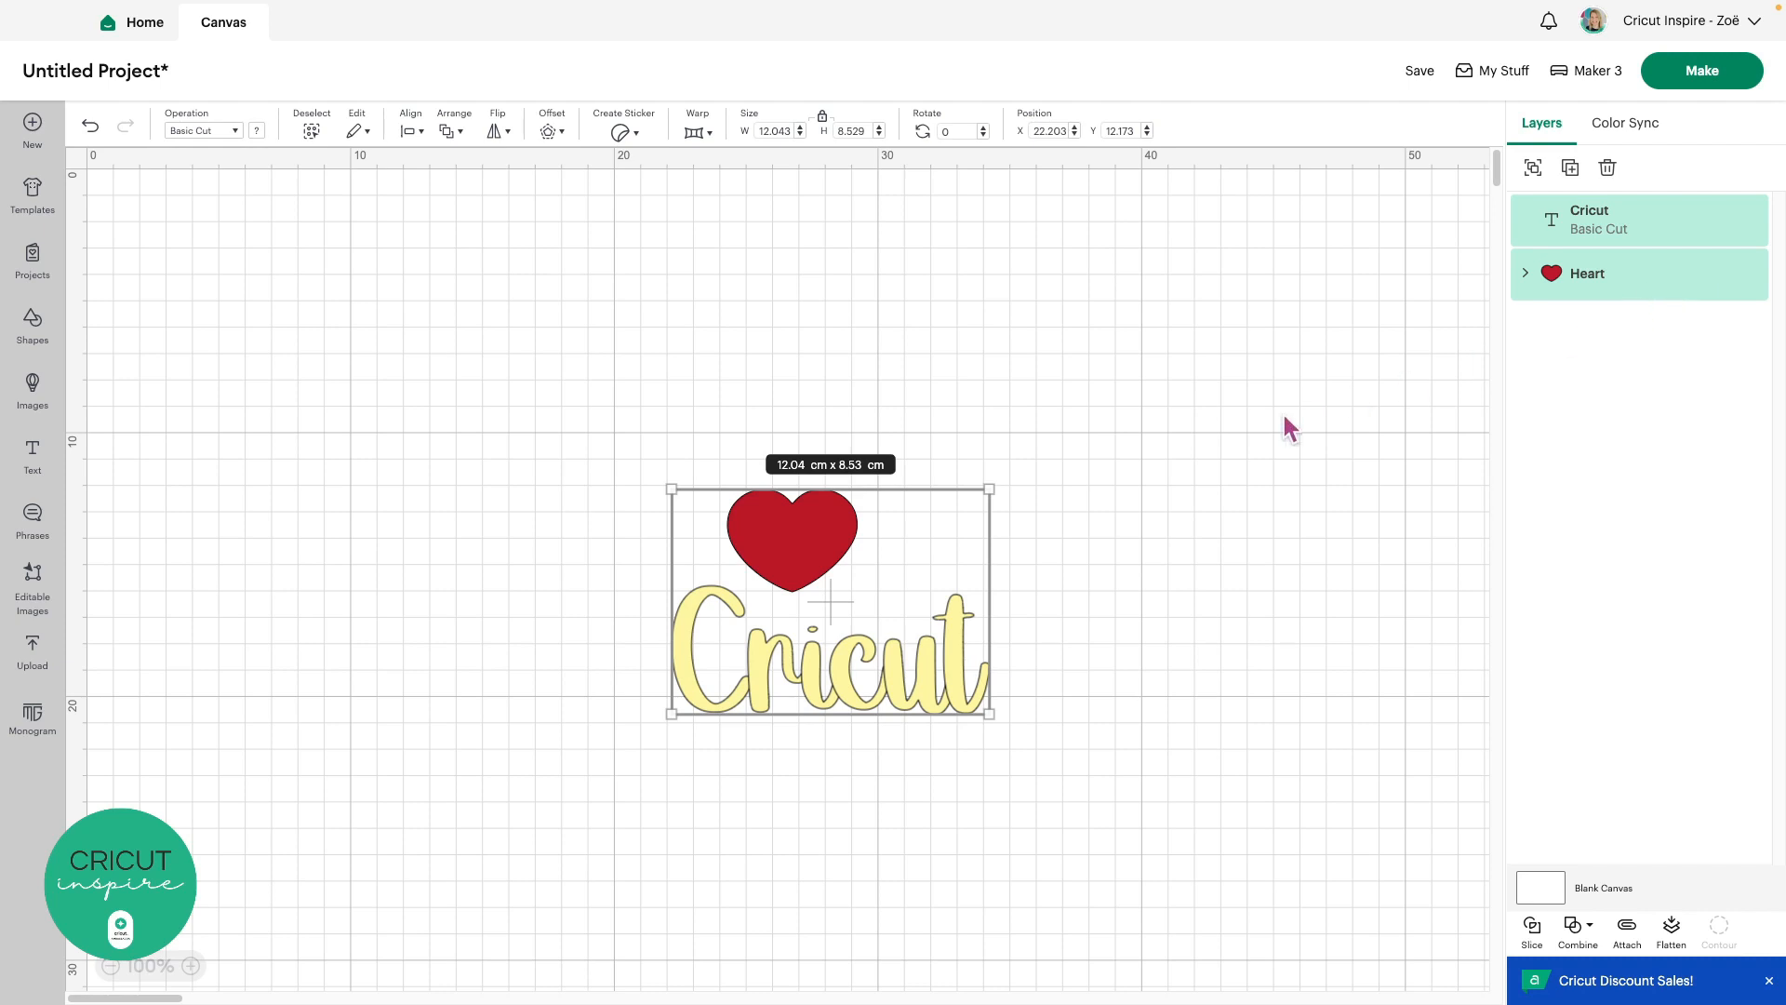
left_click(1191, 489)
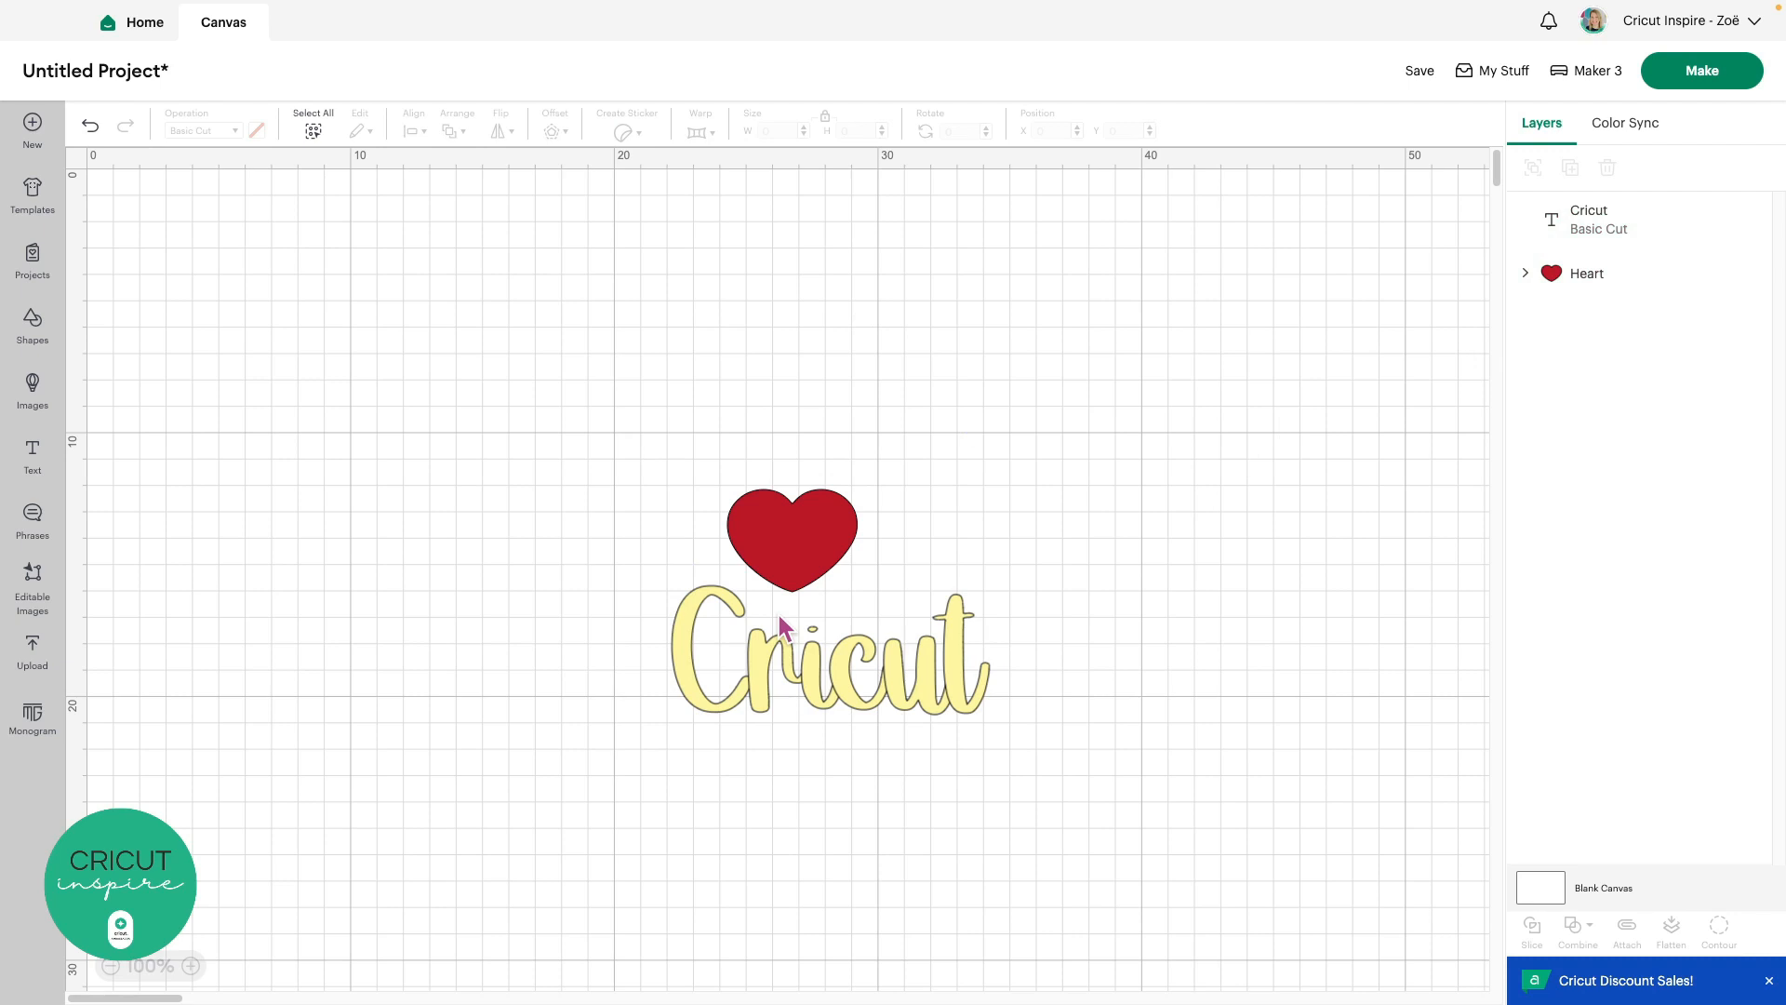
left_click(1599, 231)
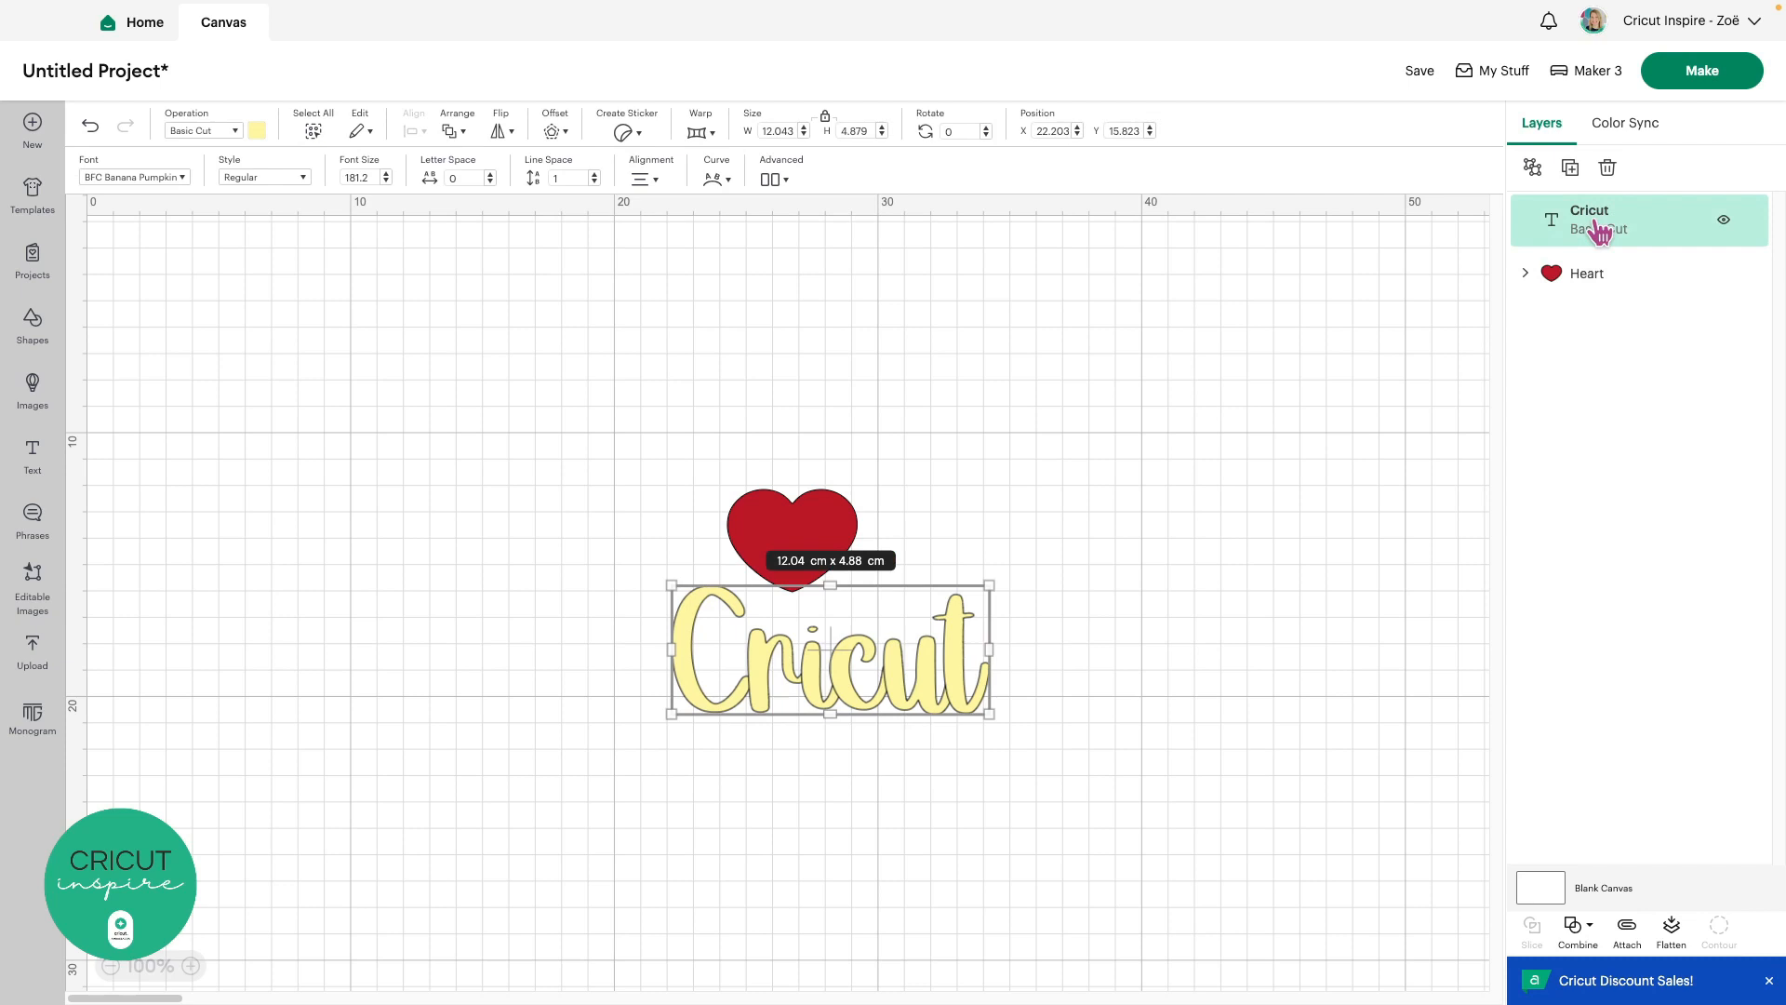
left_click(1621, 279, "shift")
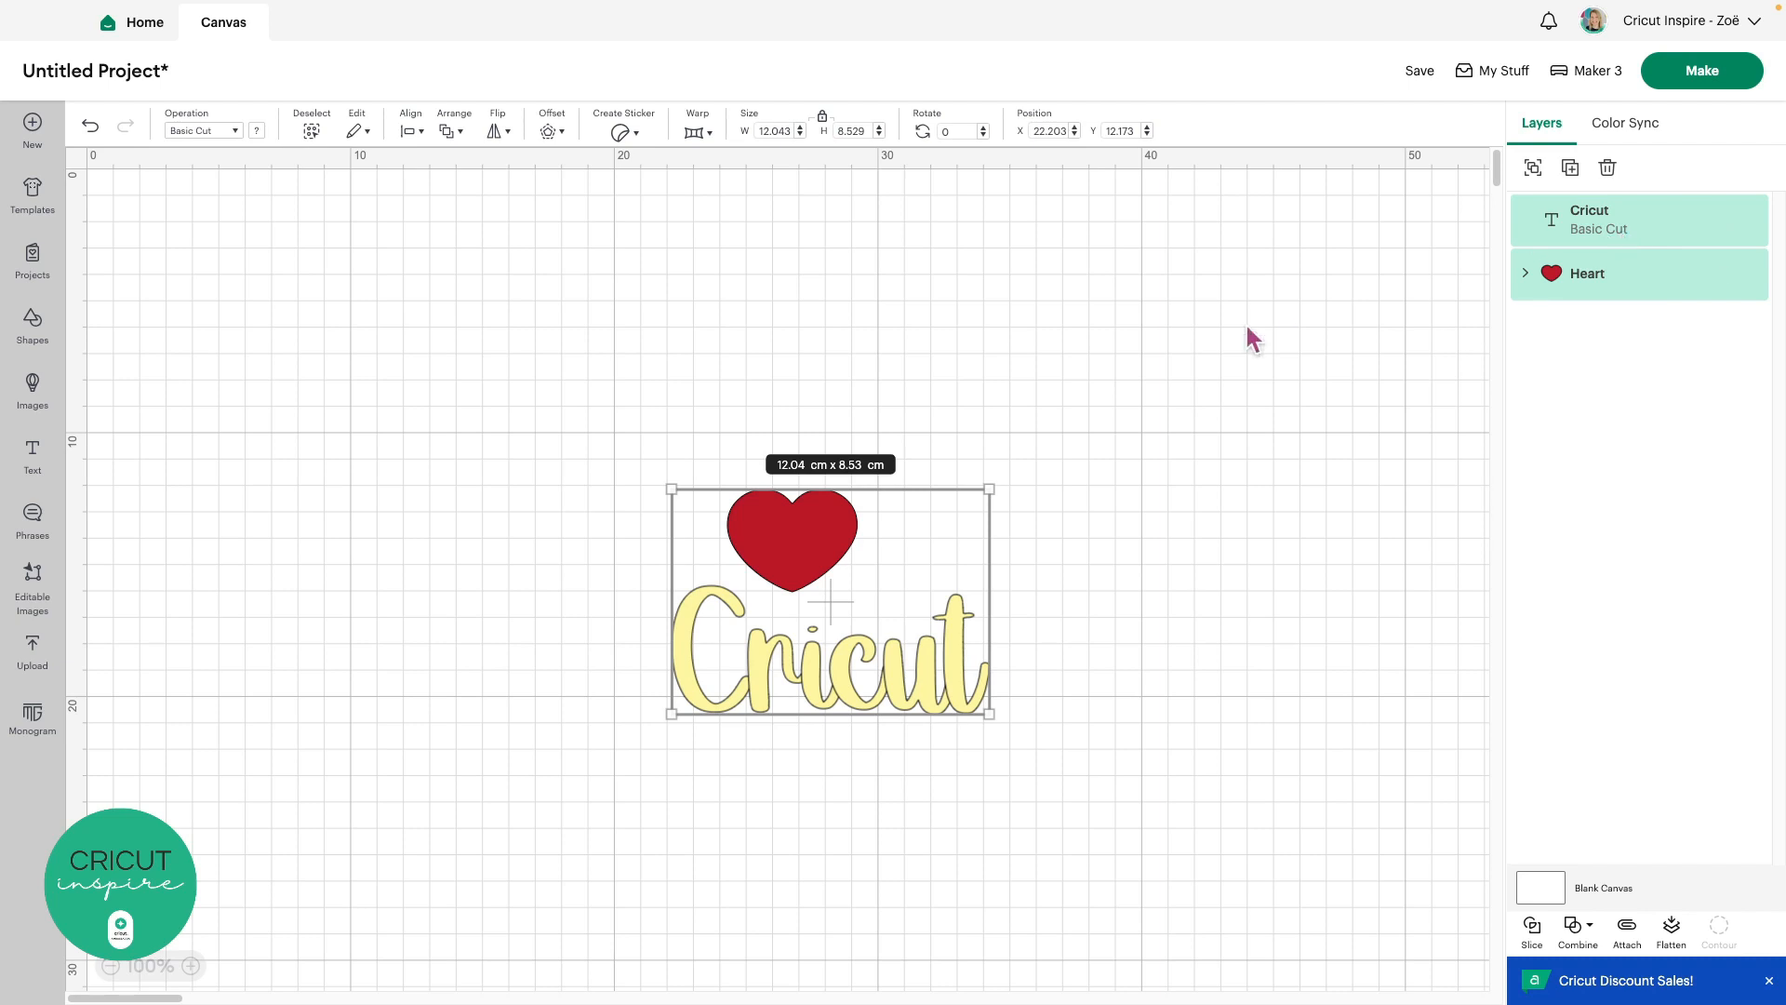
Align the red heart to Center Horizontally over the pale yellow cursive Cricut text
left_click(409, 131)
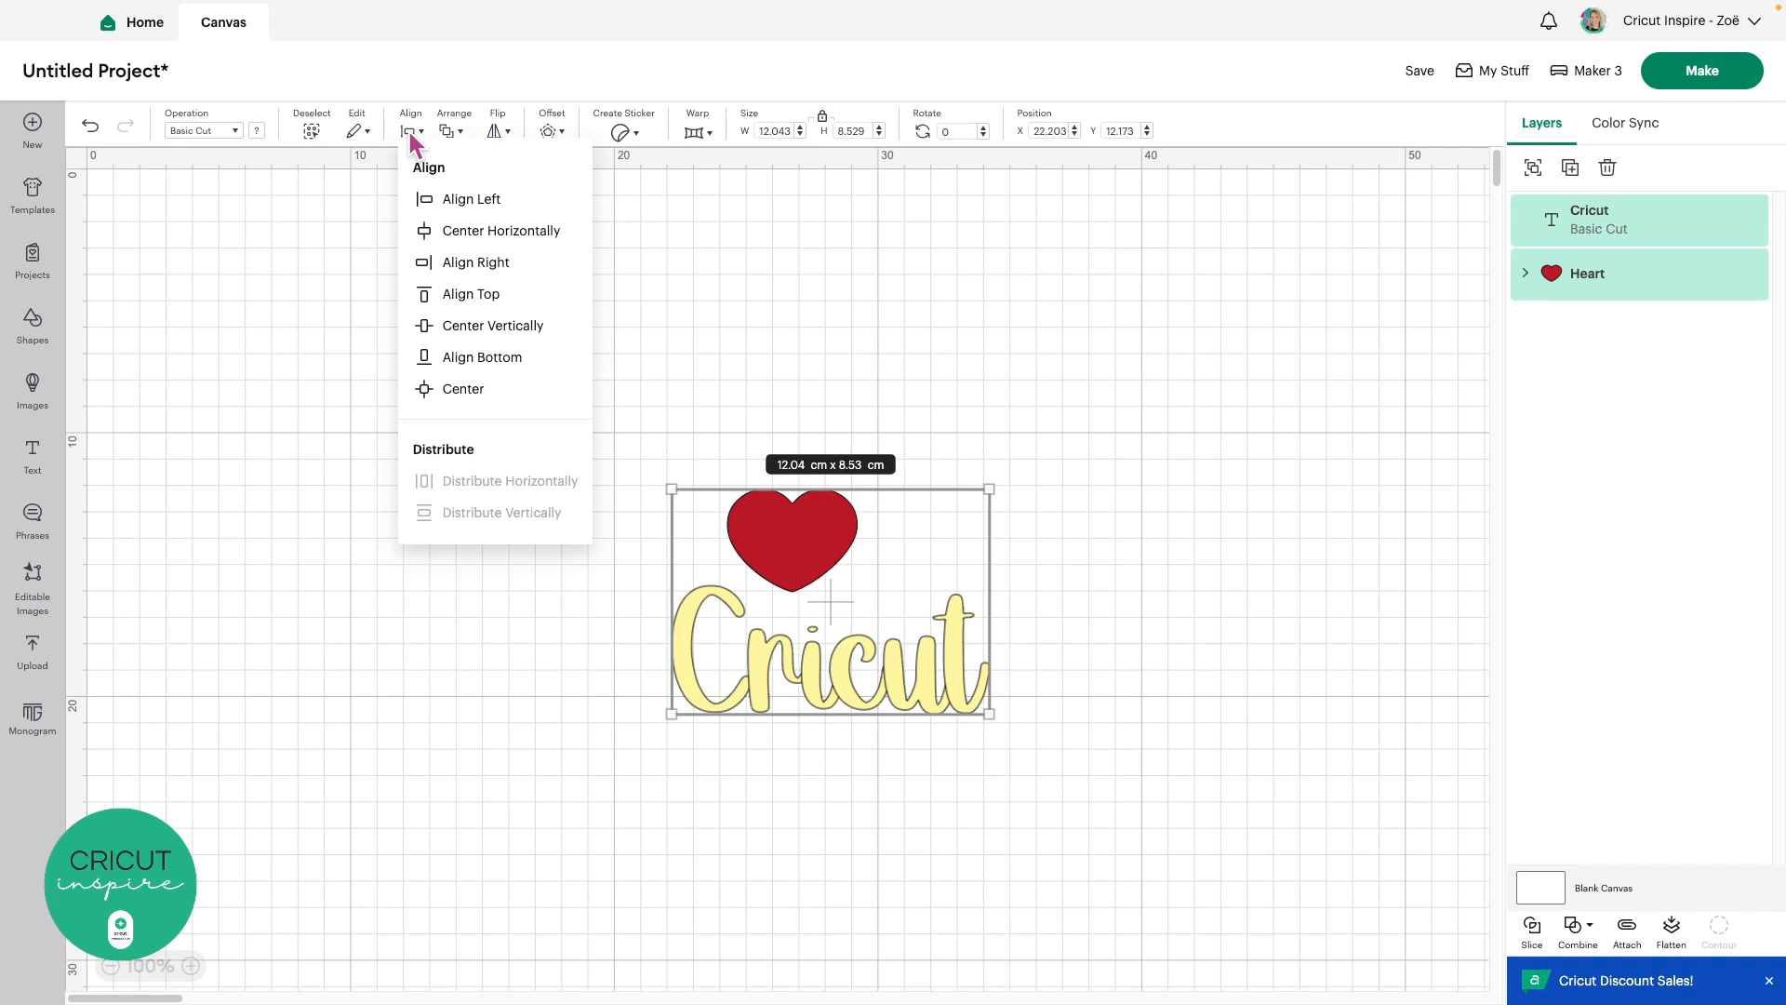
left_click(502, 233)
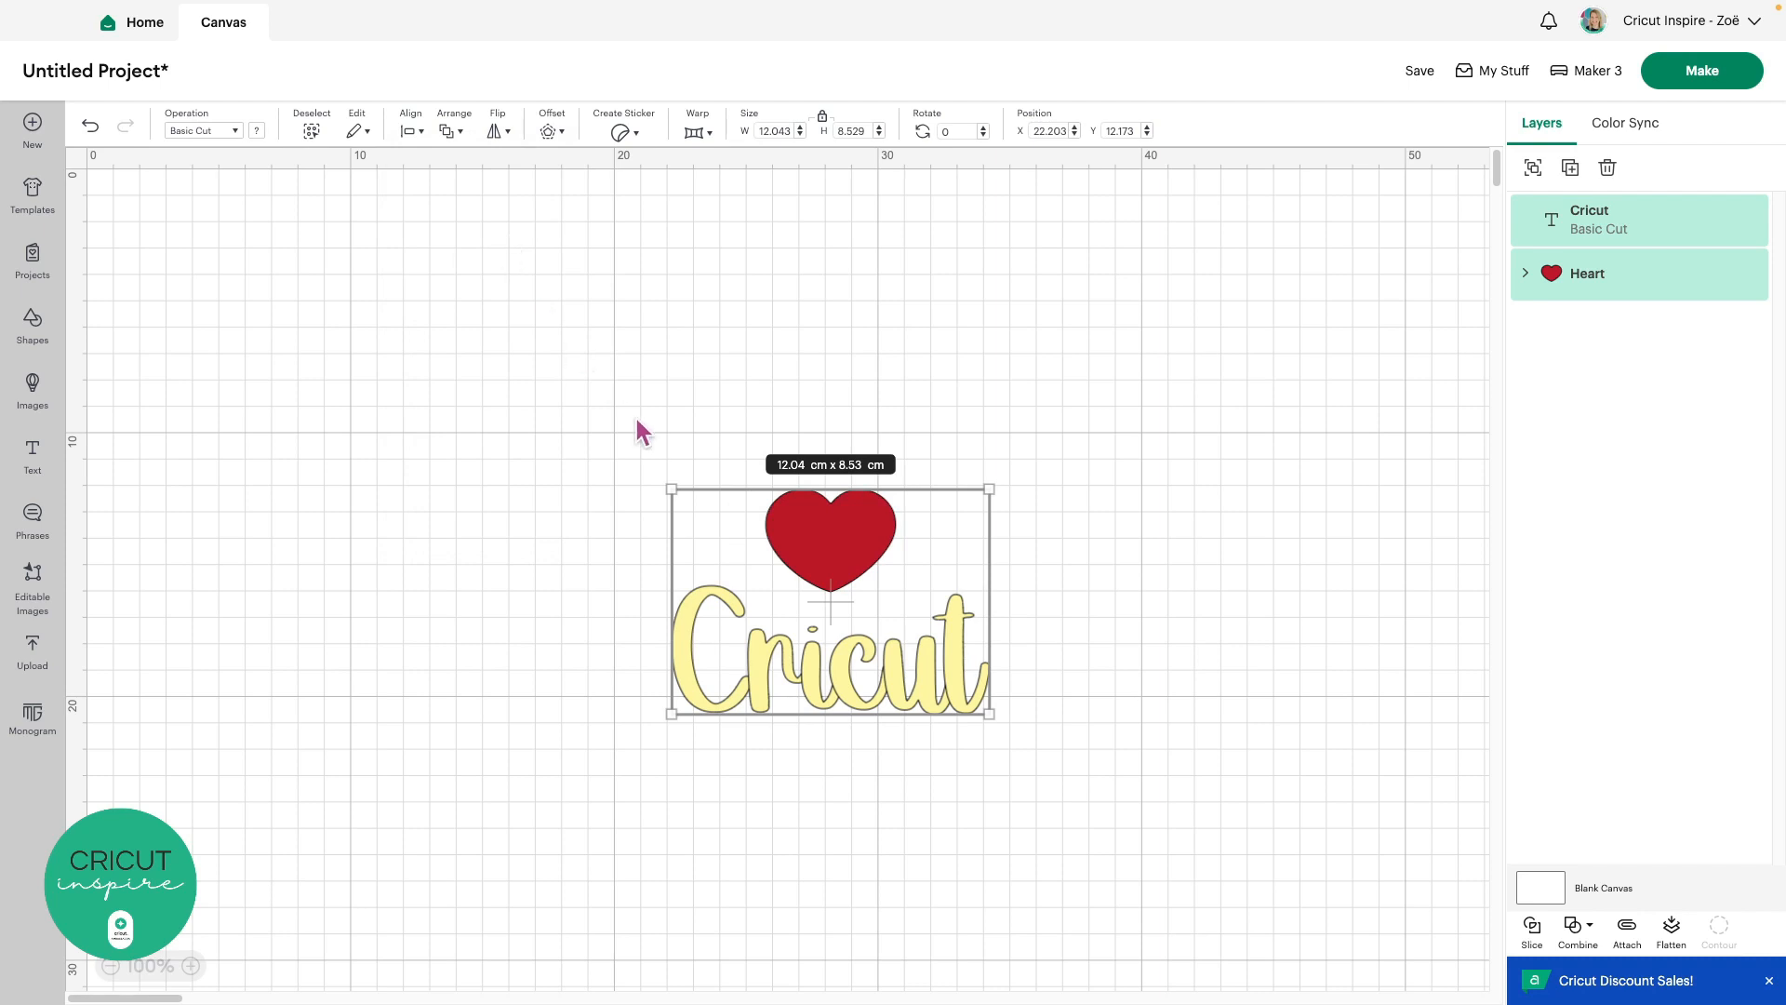
Enlarge the heart and text together to about 25 cm wide, then select each object individually
left_click_drag(670, 481, 424, 240)
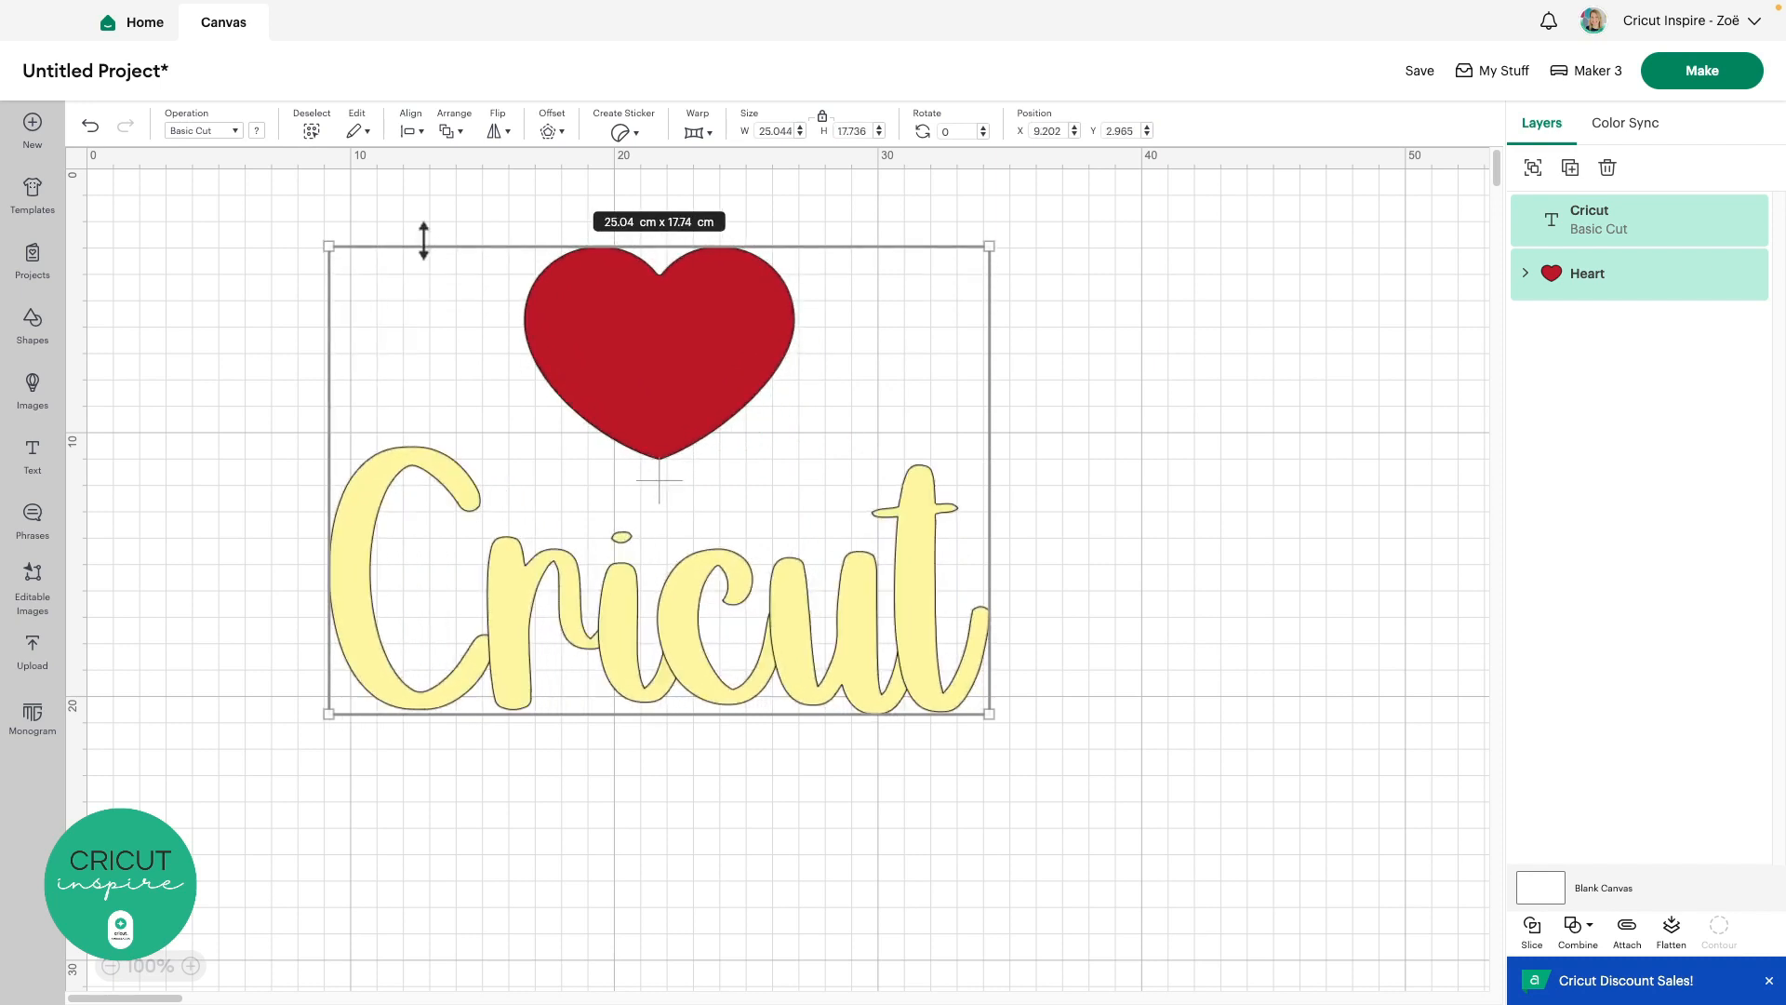
left_click(1066, 349)
left_click(685, 338)
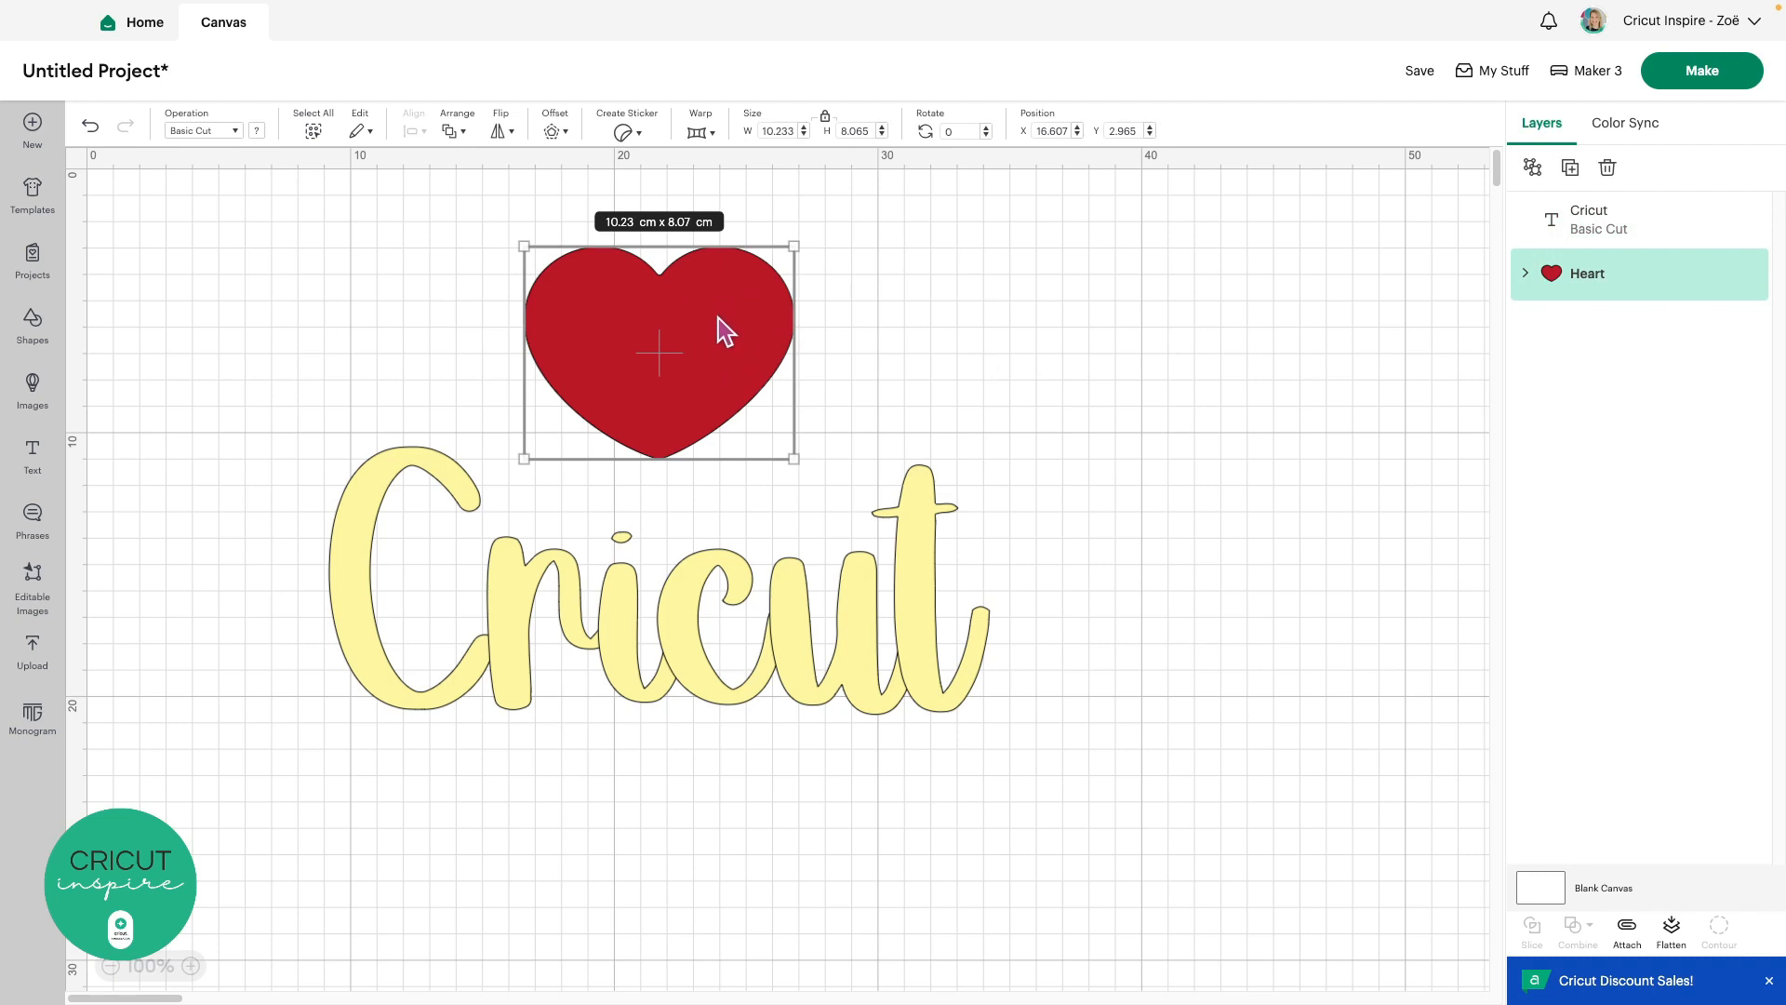
left_click(739, 595)
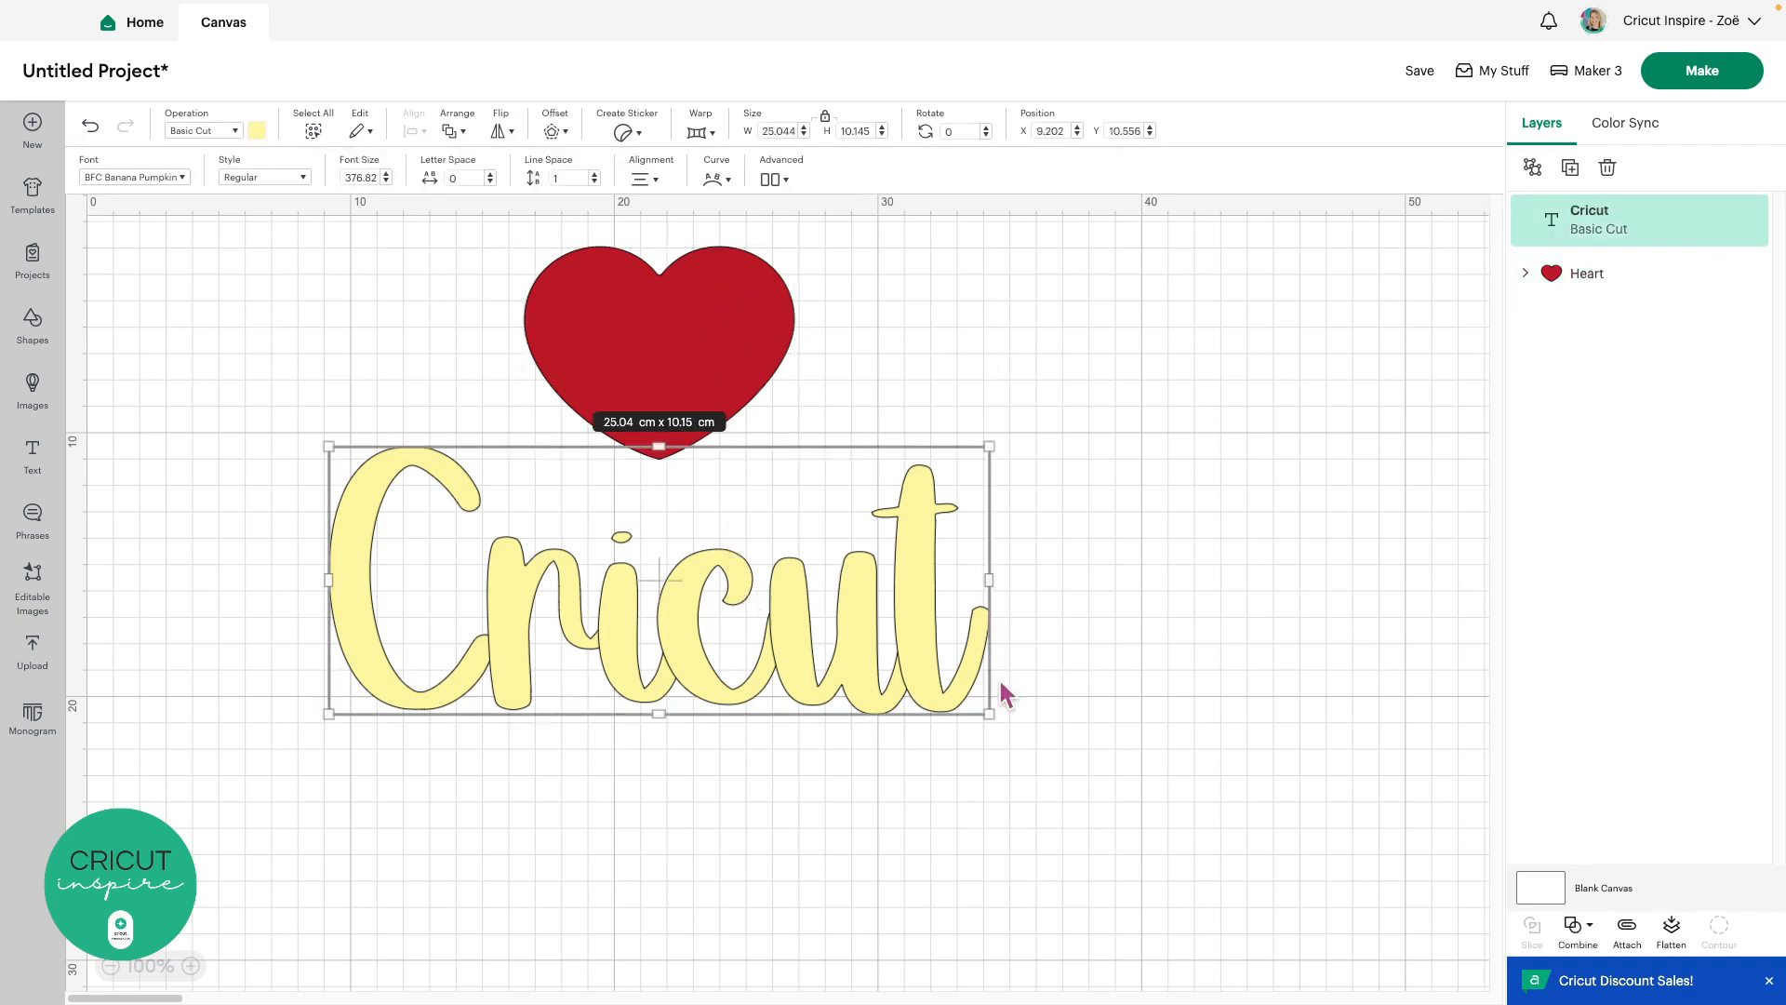
Box-select the heart and Cricut text together and resize them to 10 cm wide (7.08 cm high)
left_click_drag(1040, 712, 656, 351)
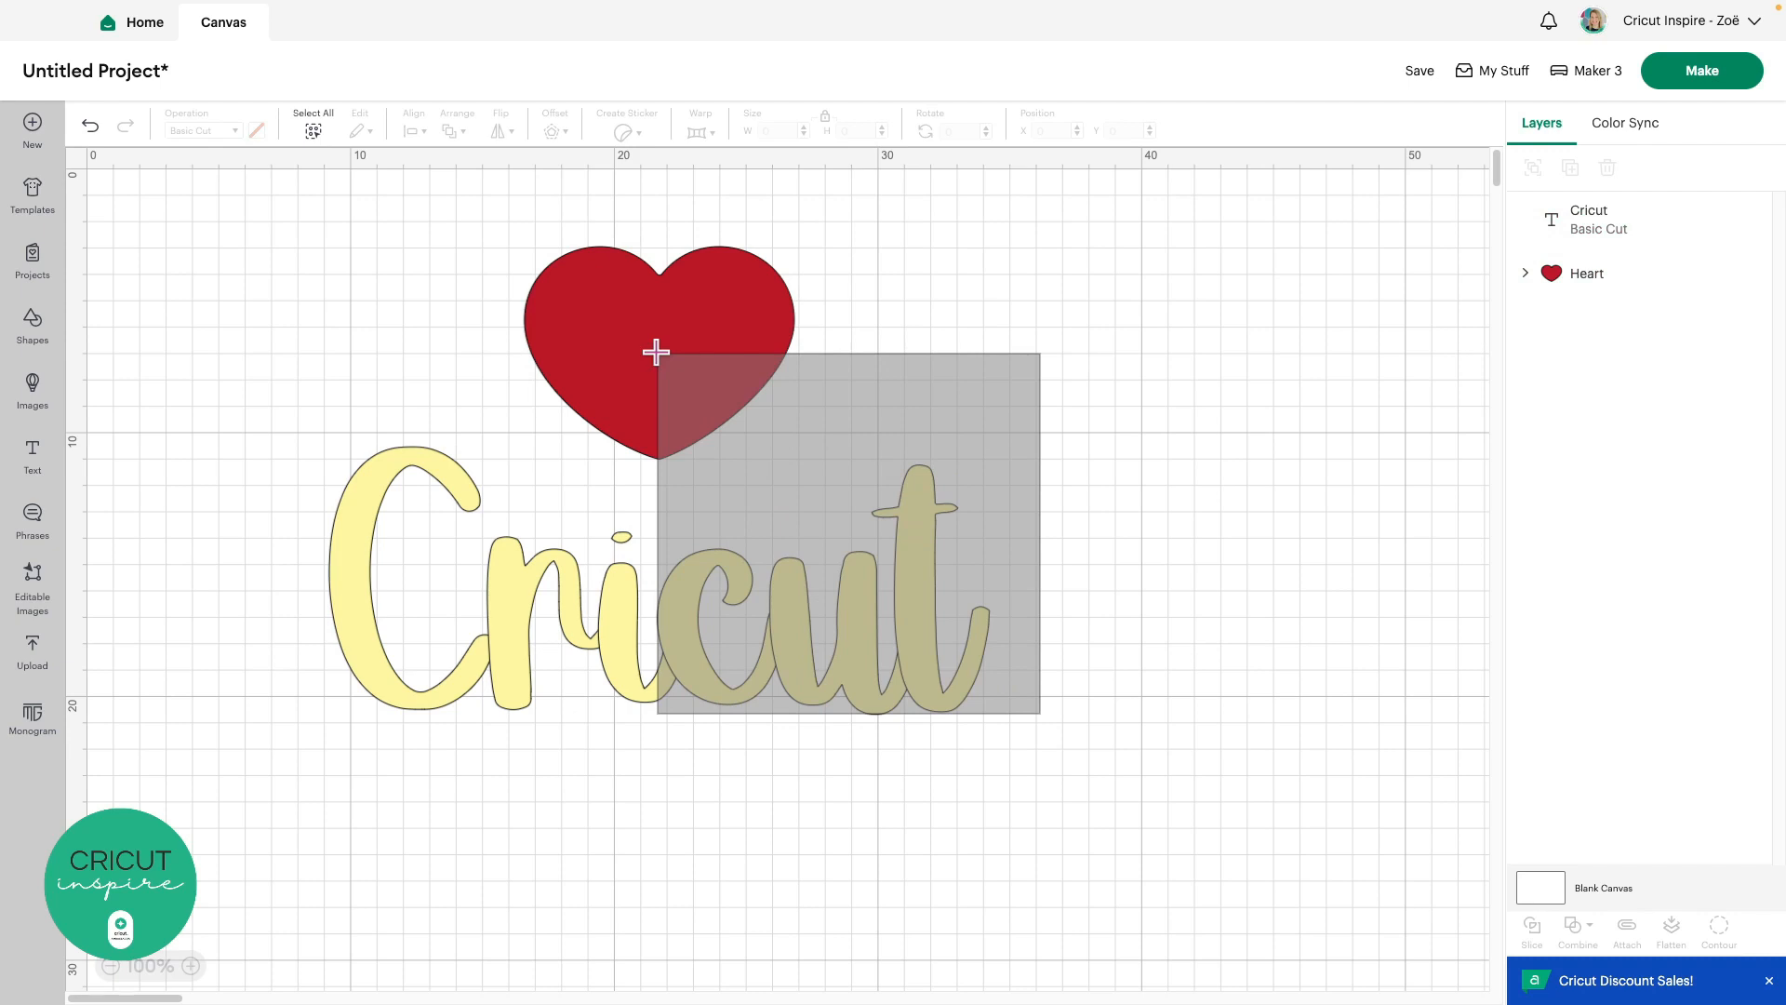
left_click_drag(656, 352, 658, 357)
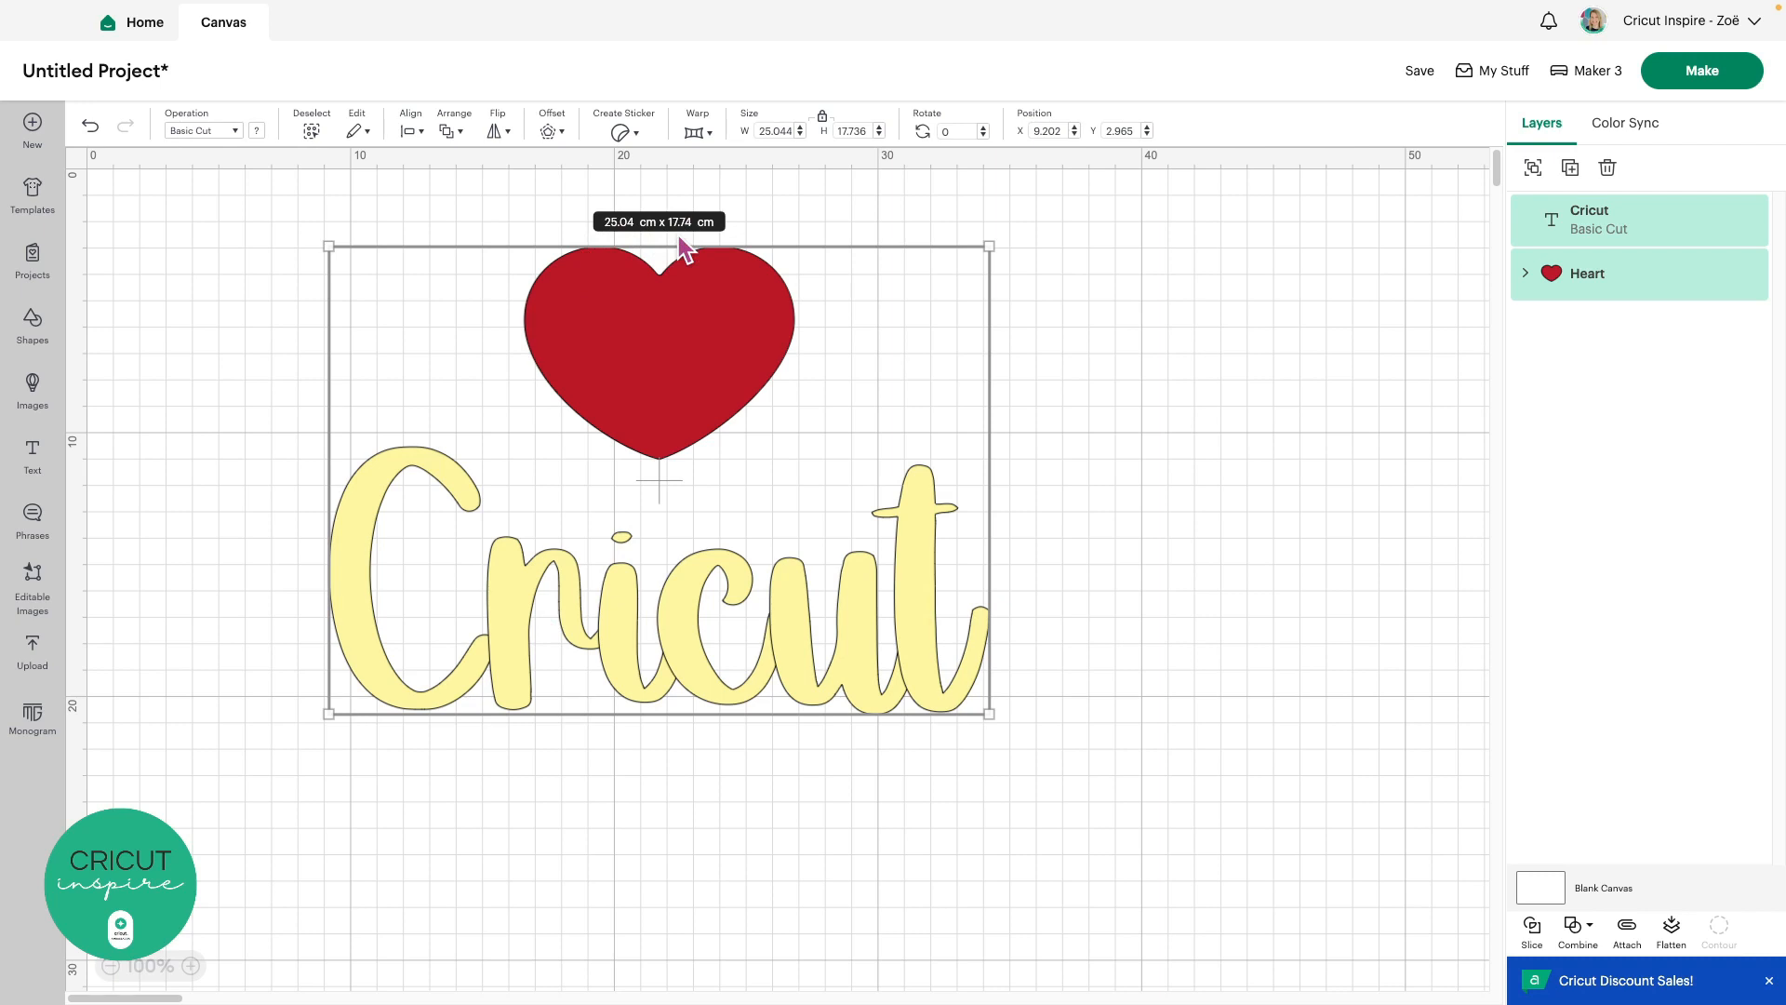
left_click(778, 127)
type("10")
key("Return")
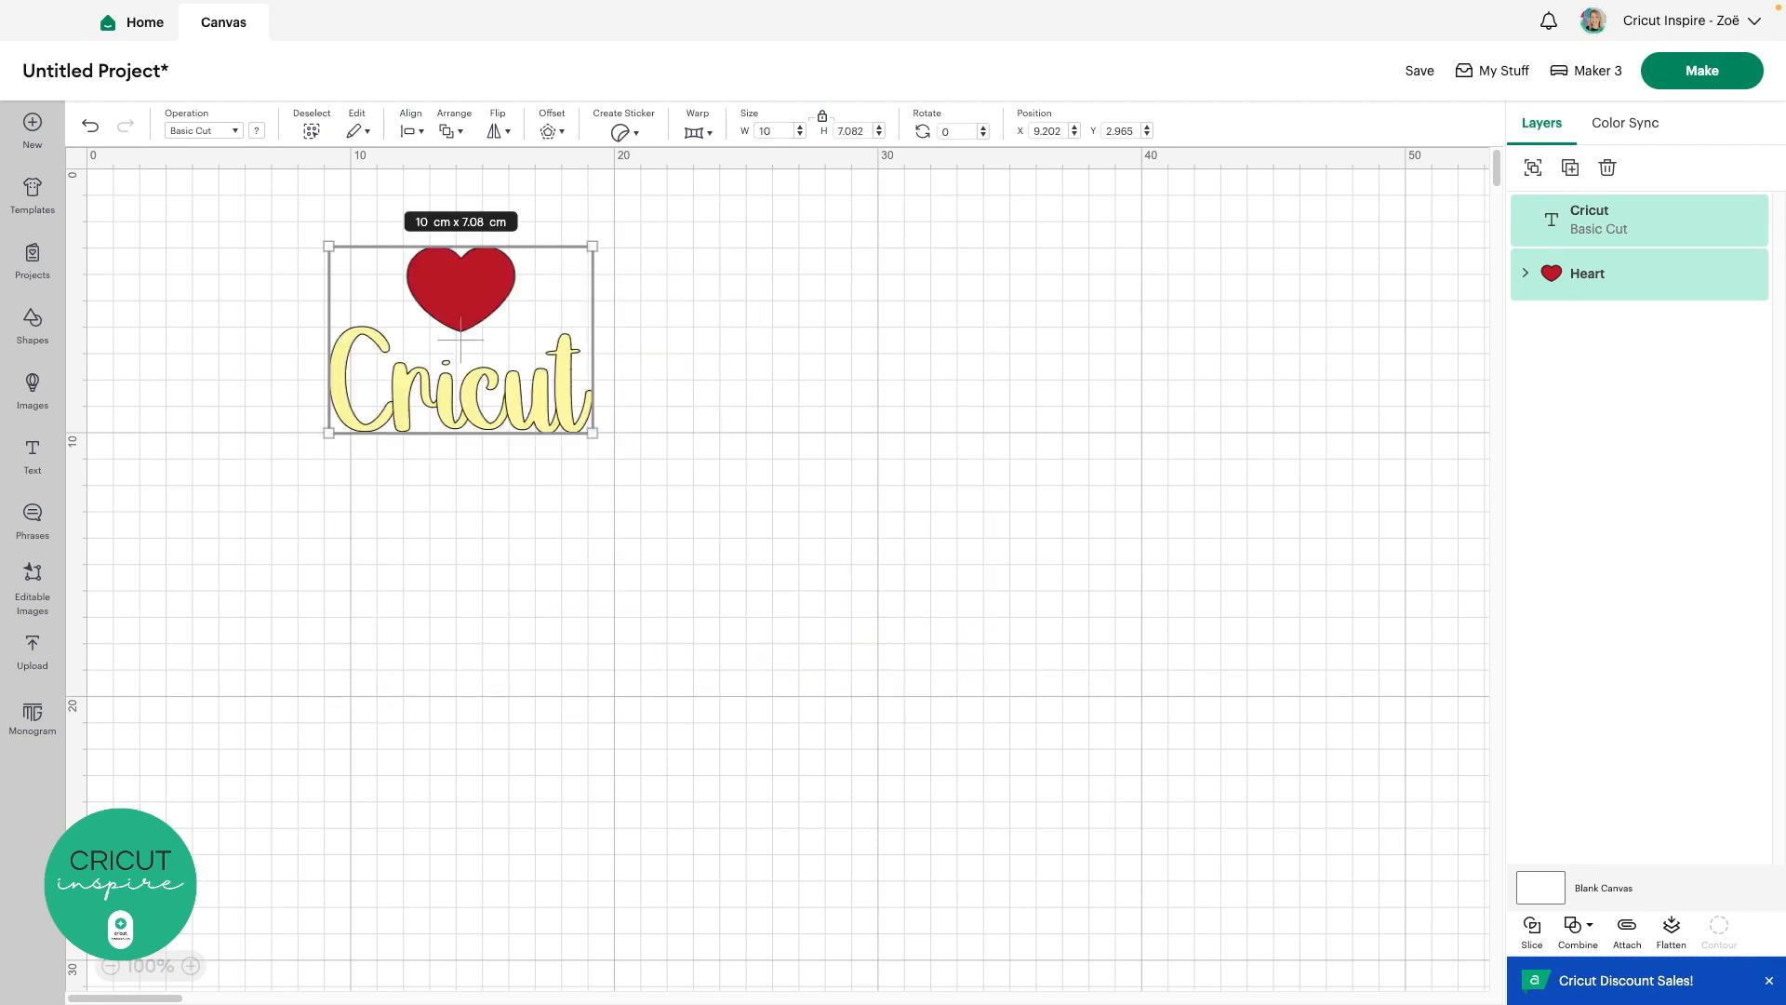
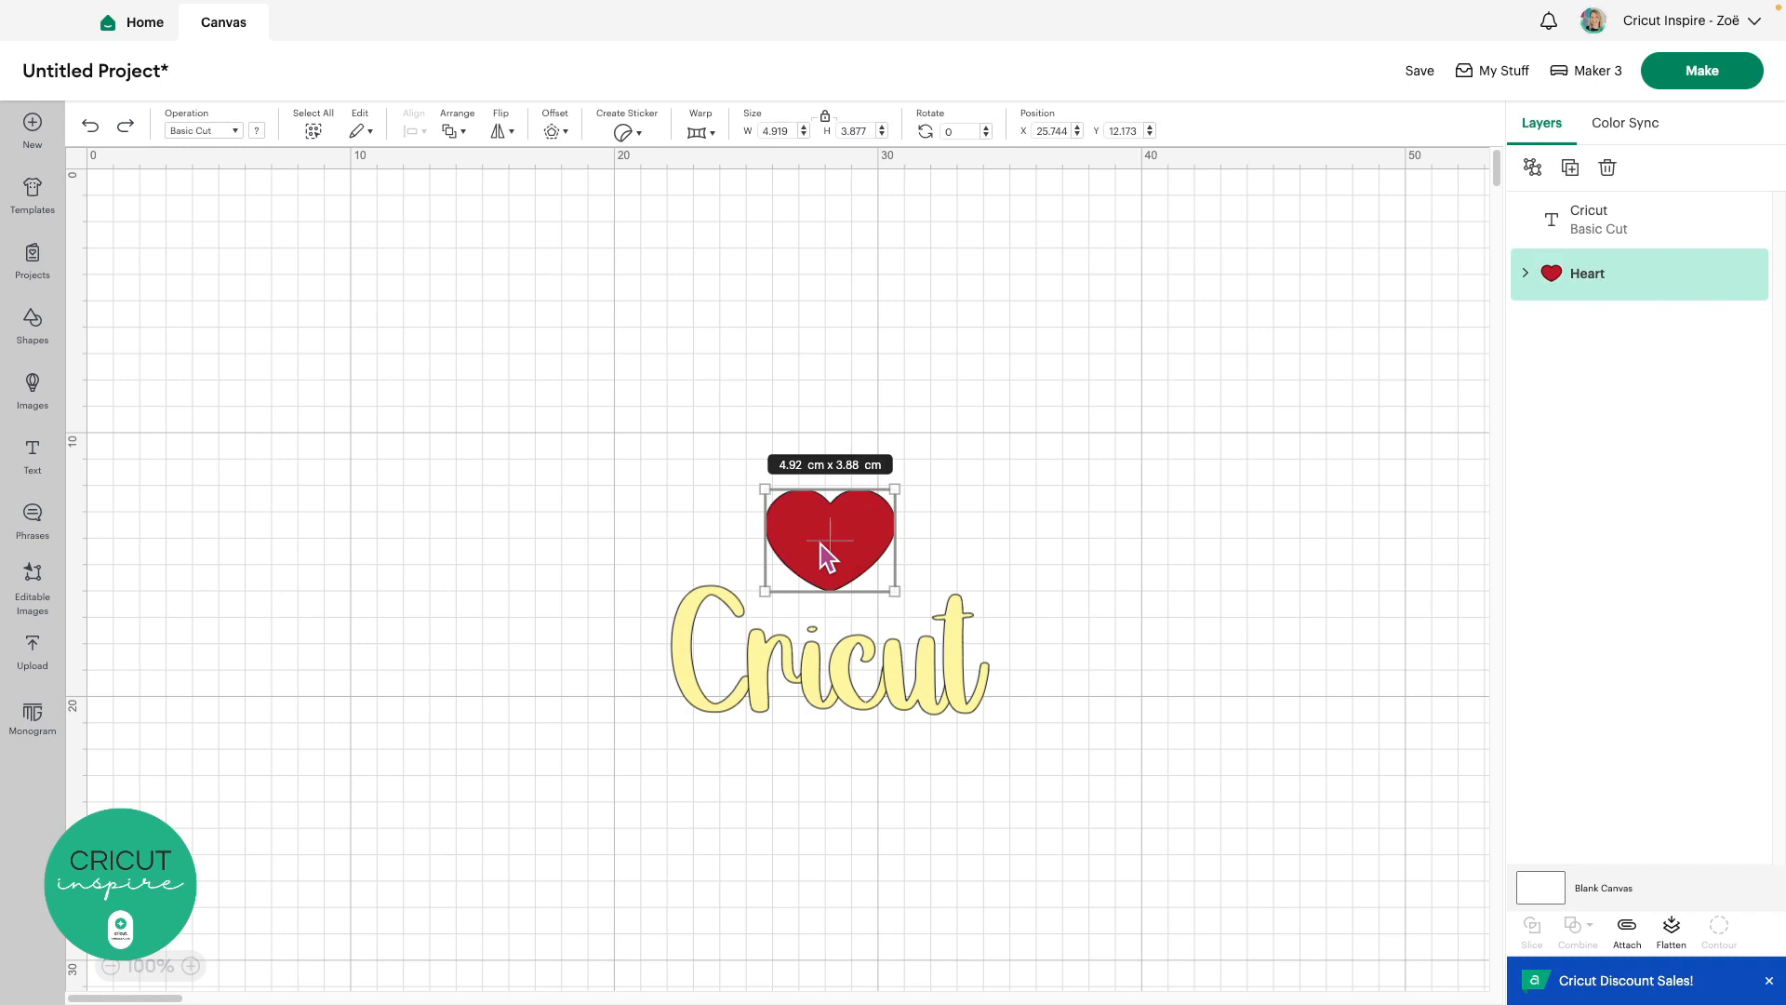
Select the pale yellow cursive 'Cricut' text beneath the red heart
left_click(814, 671)
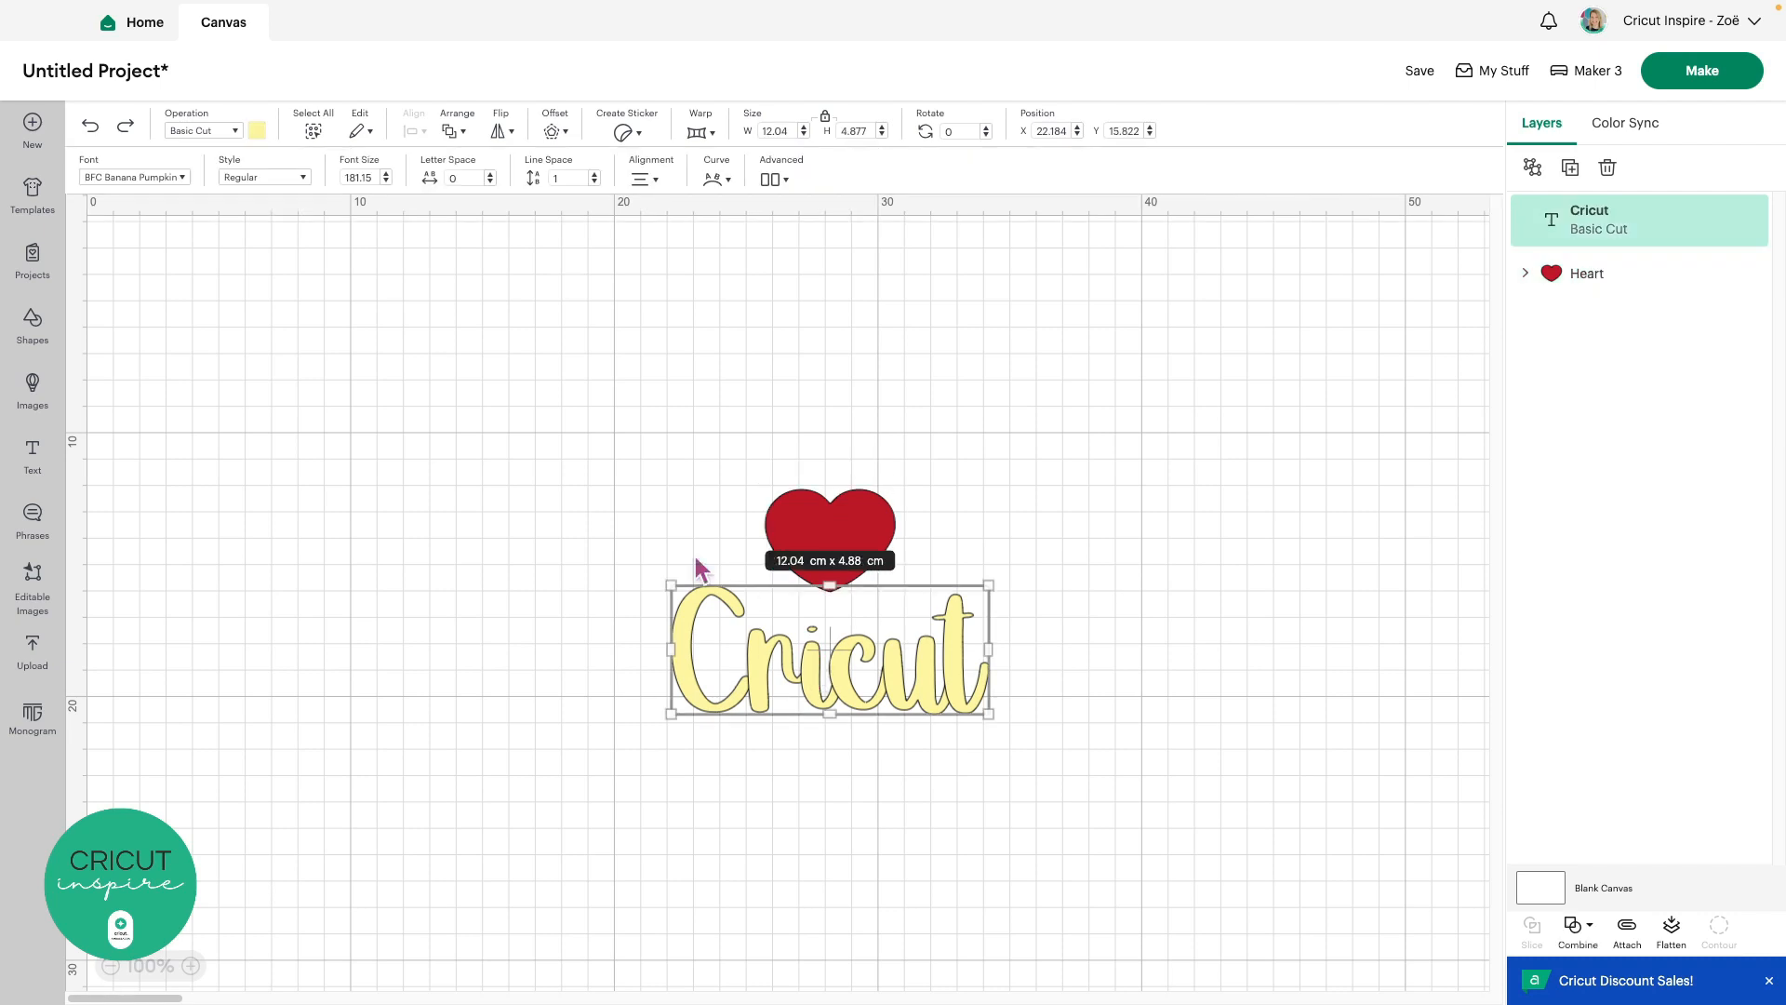
Recolour the 'Cricut' lettering black, deselect it, and proceed with Make
left_click(256, 132)
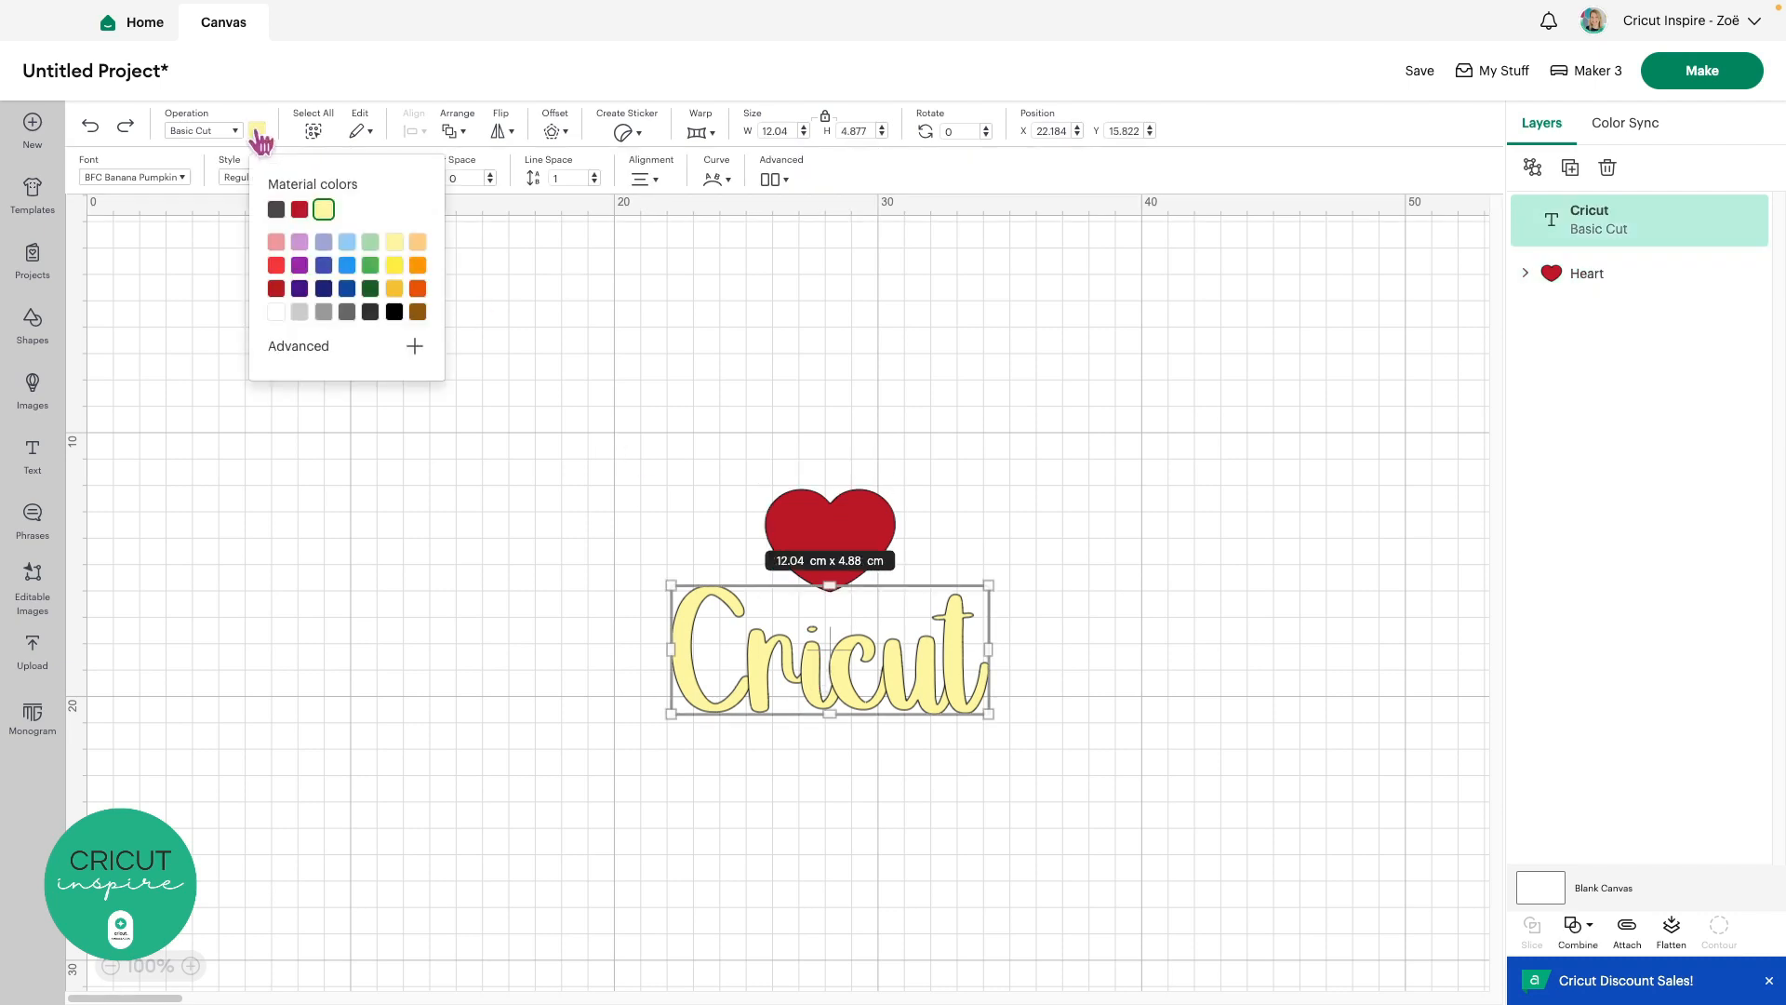
left_click(395, 312)
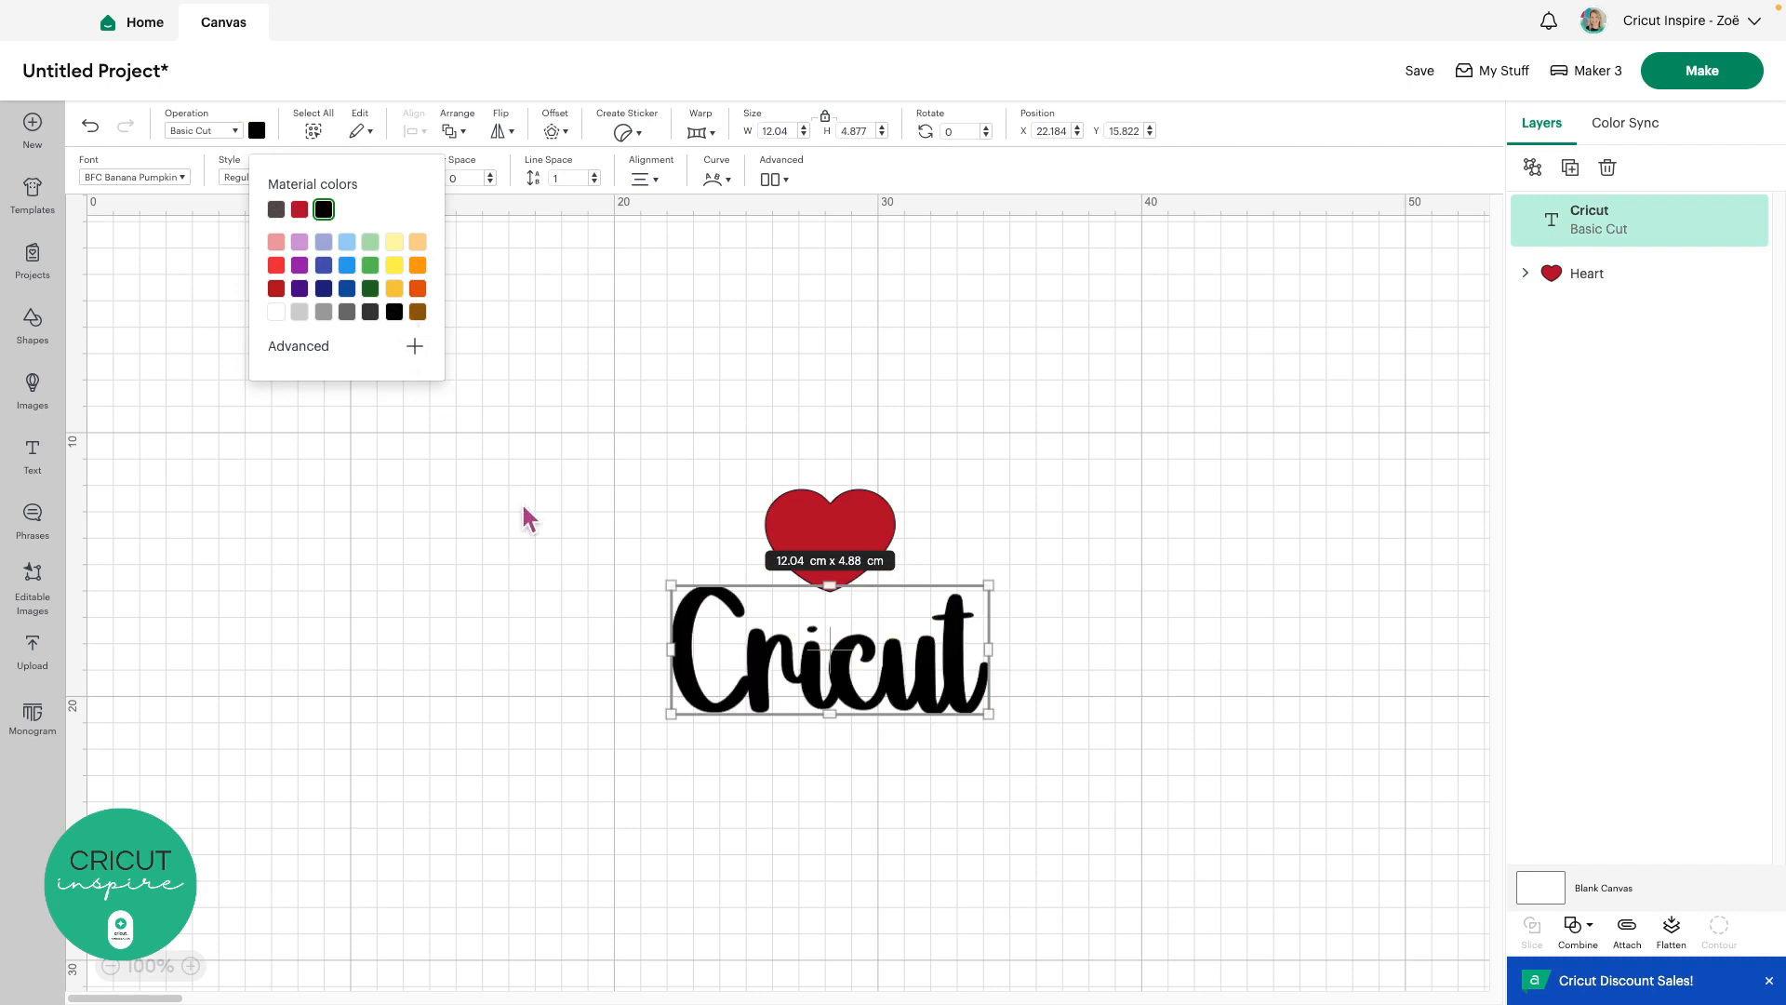
left_click(609, 623)
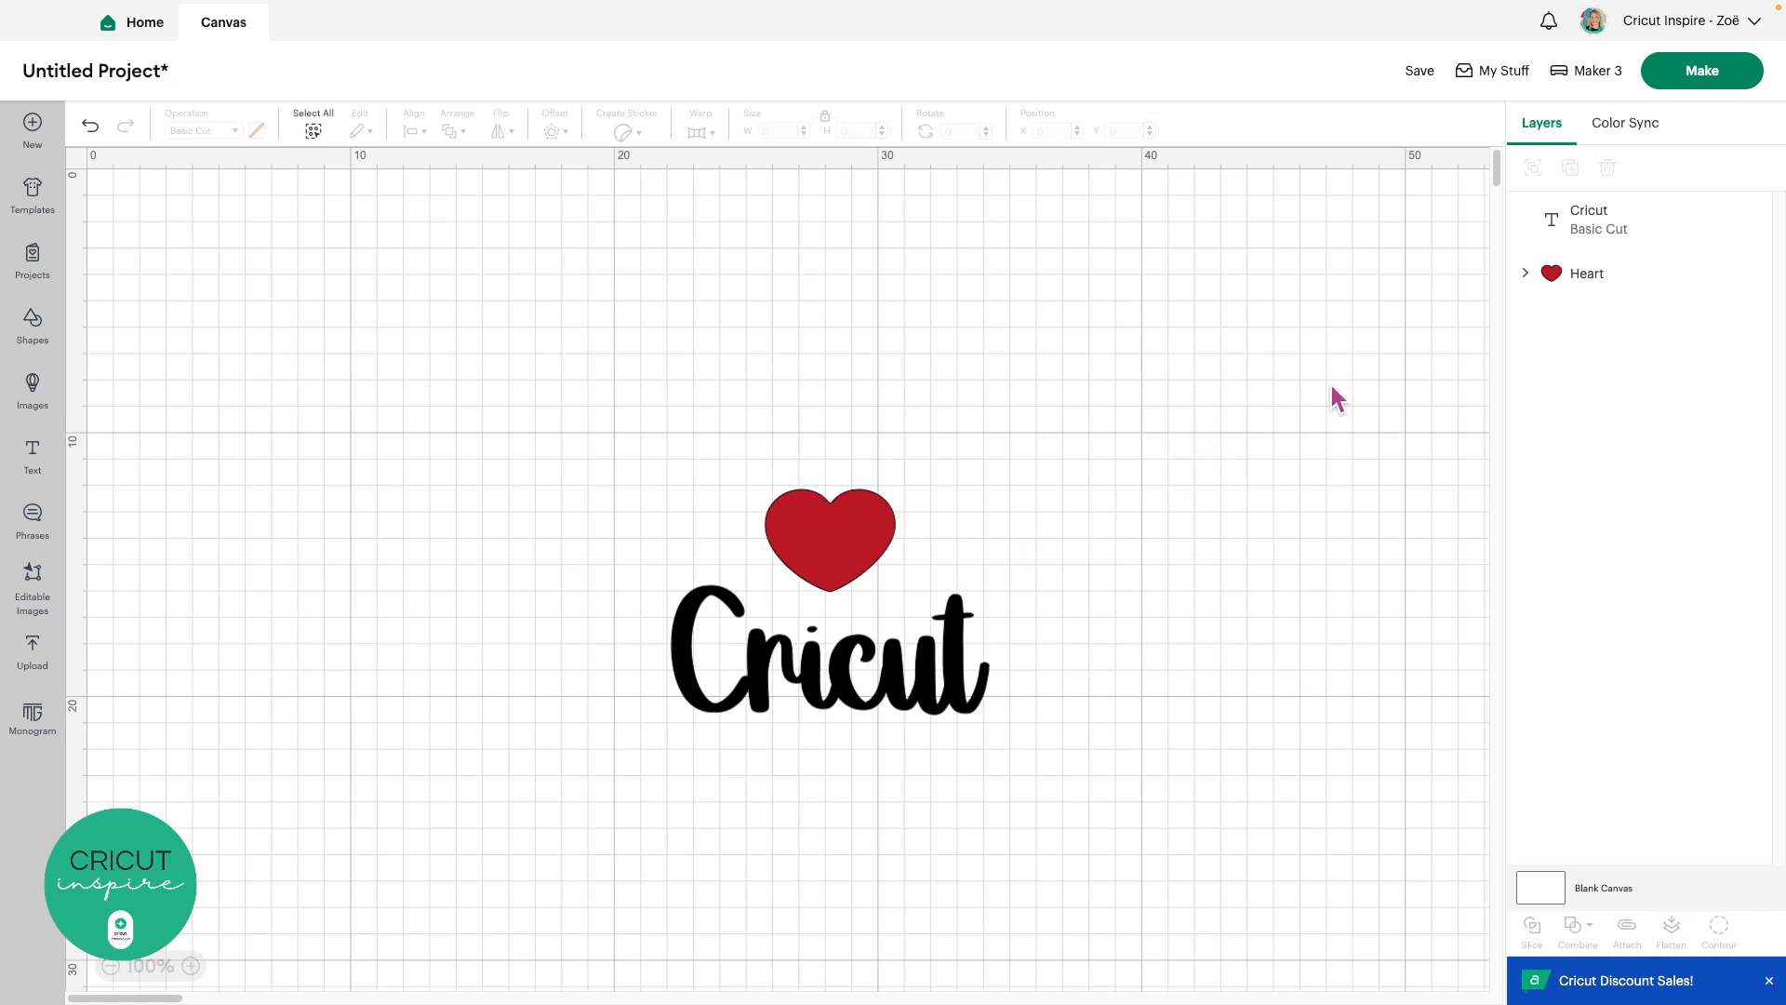
left_click(1704, 74)
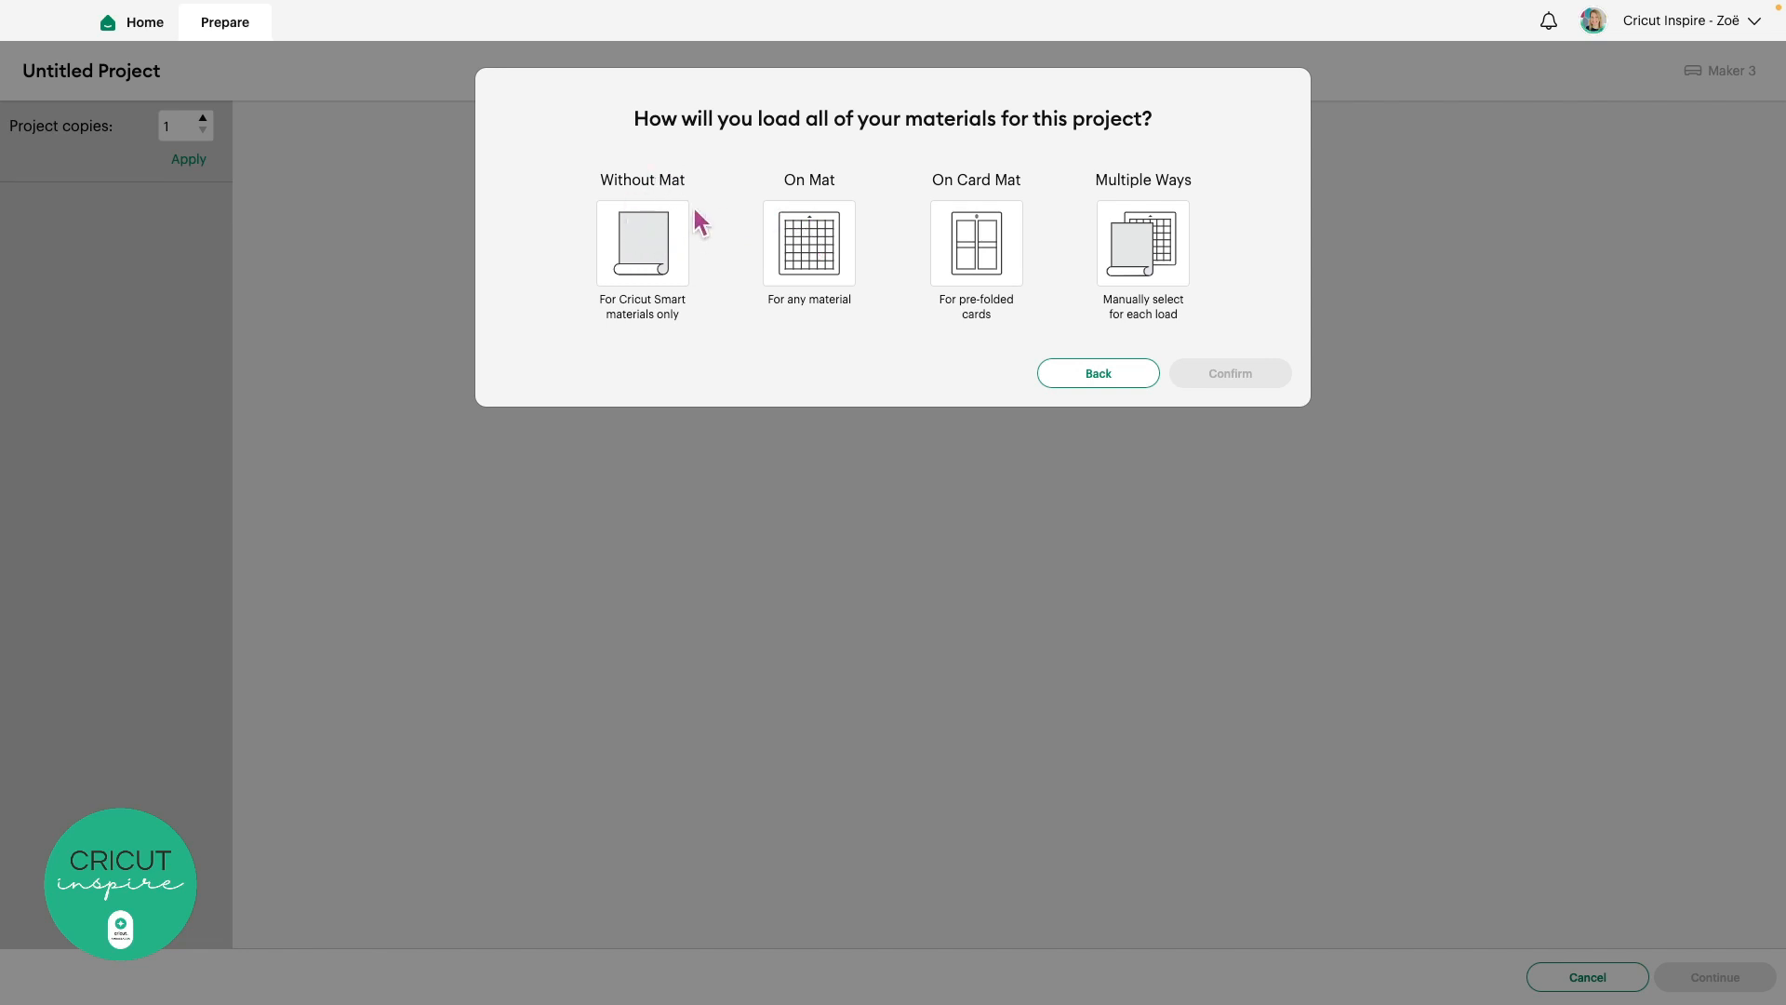
After comparing Without Mat, On Mat and On Card Mat, confirm Multiple Ways loading
left_click(636, 241)
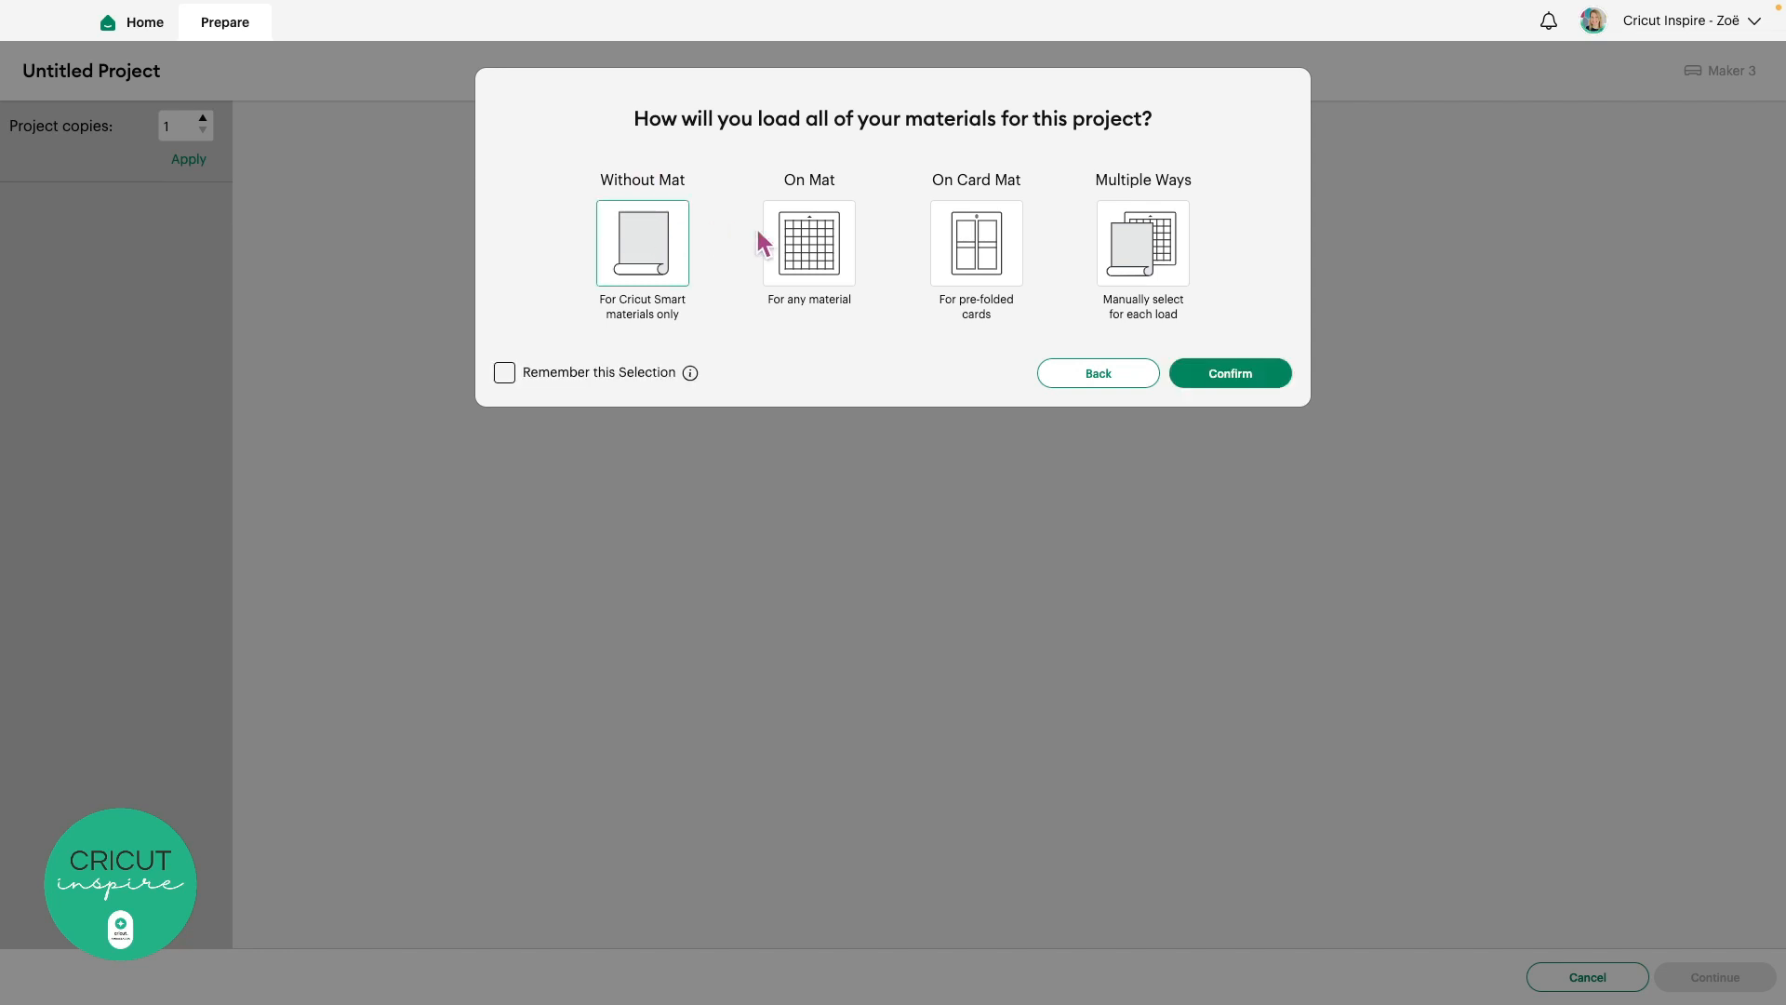
left_click(811, 244)
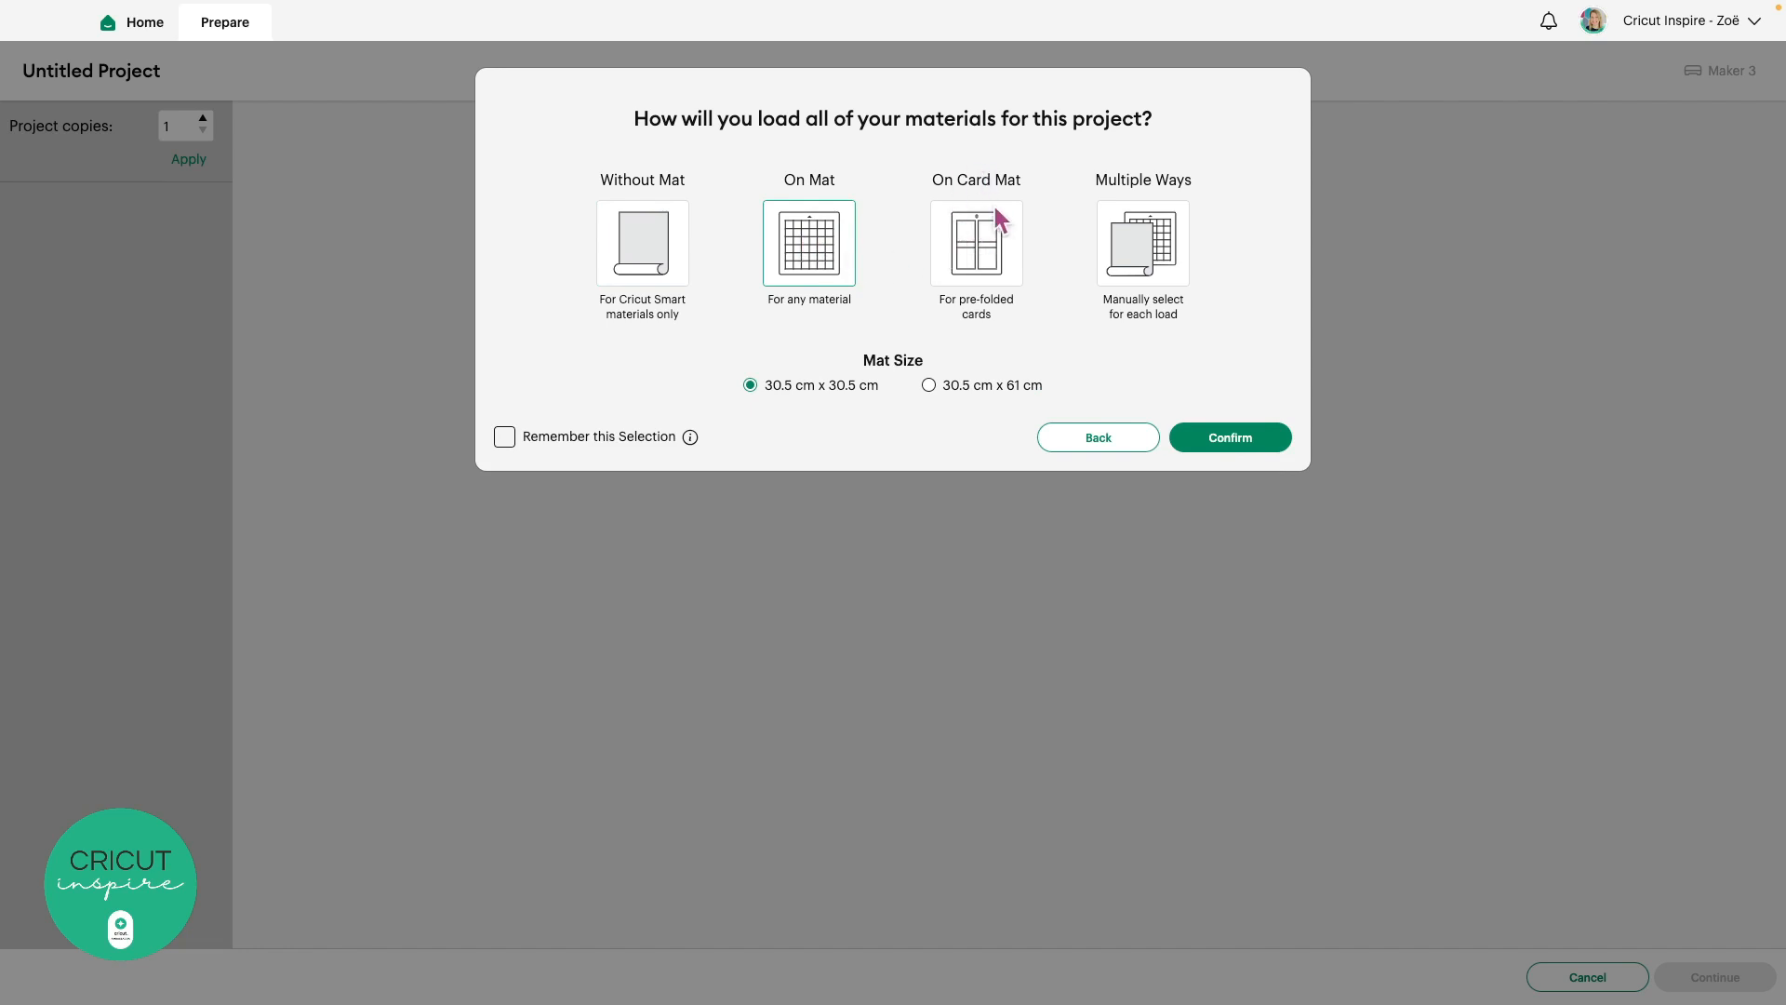
left_click(976, 236)
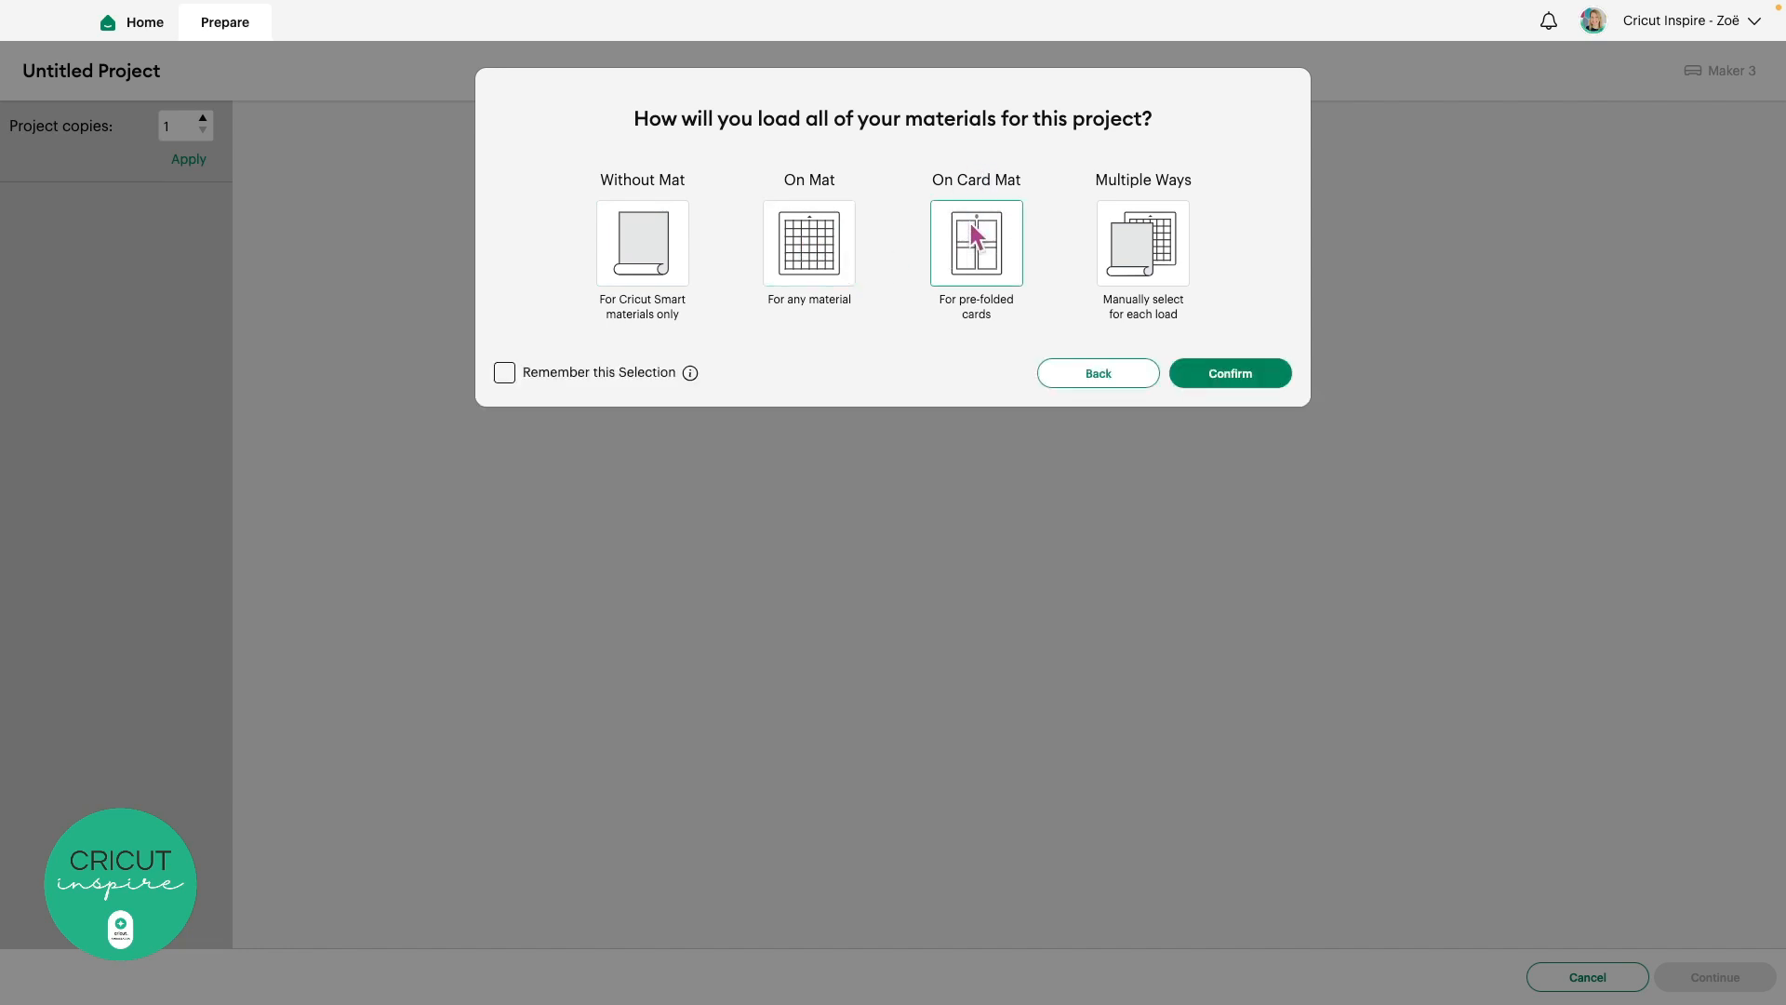
left_click(1147, 245)
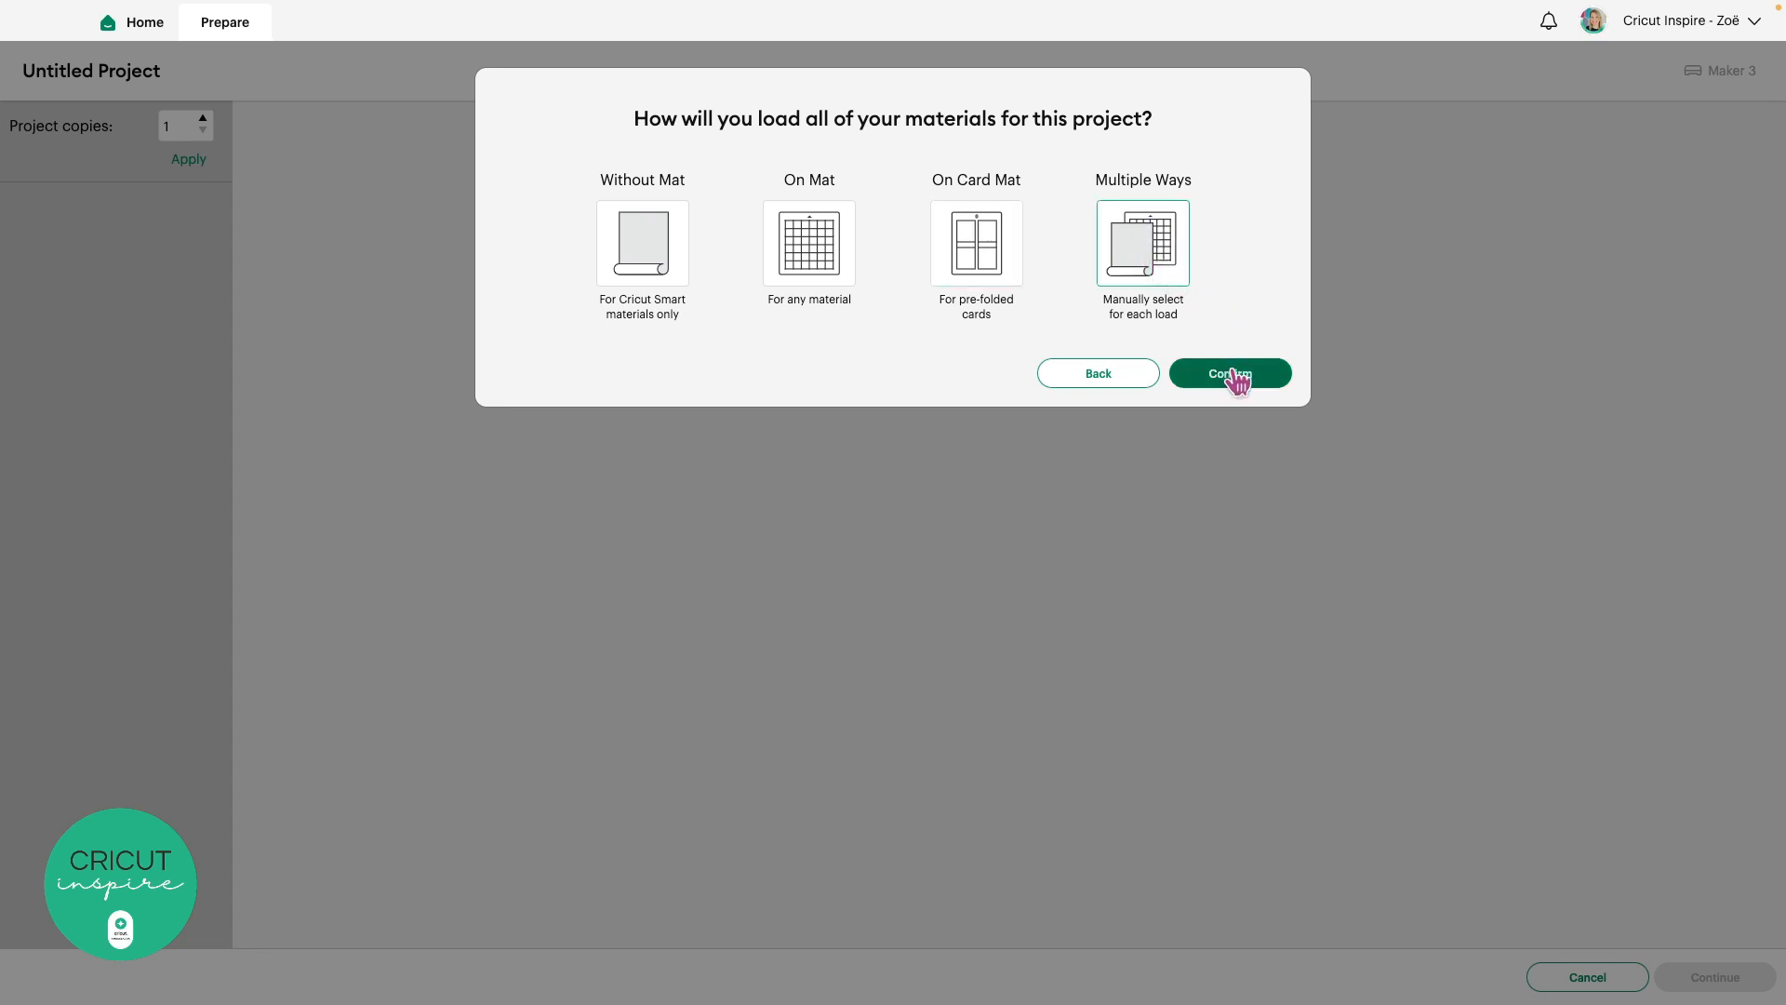
left_click(1263, 376)
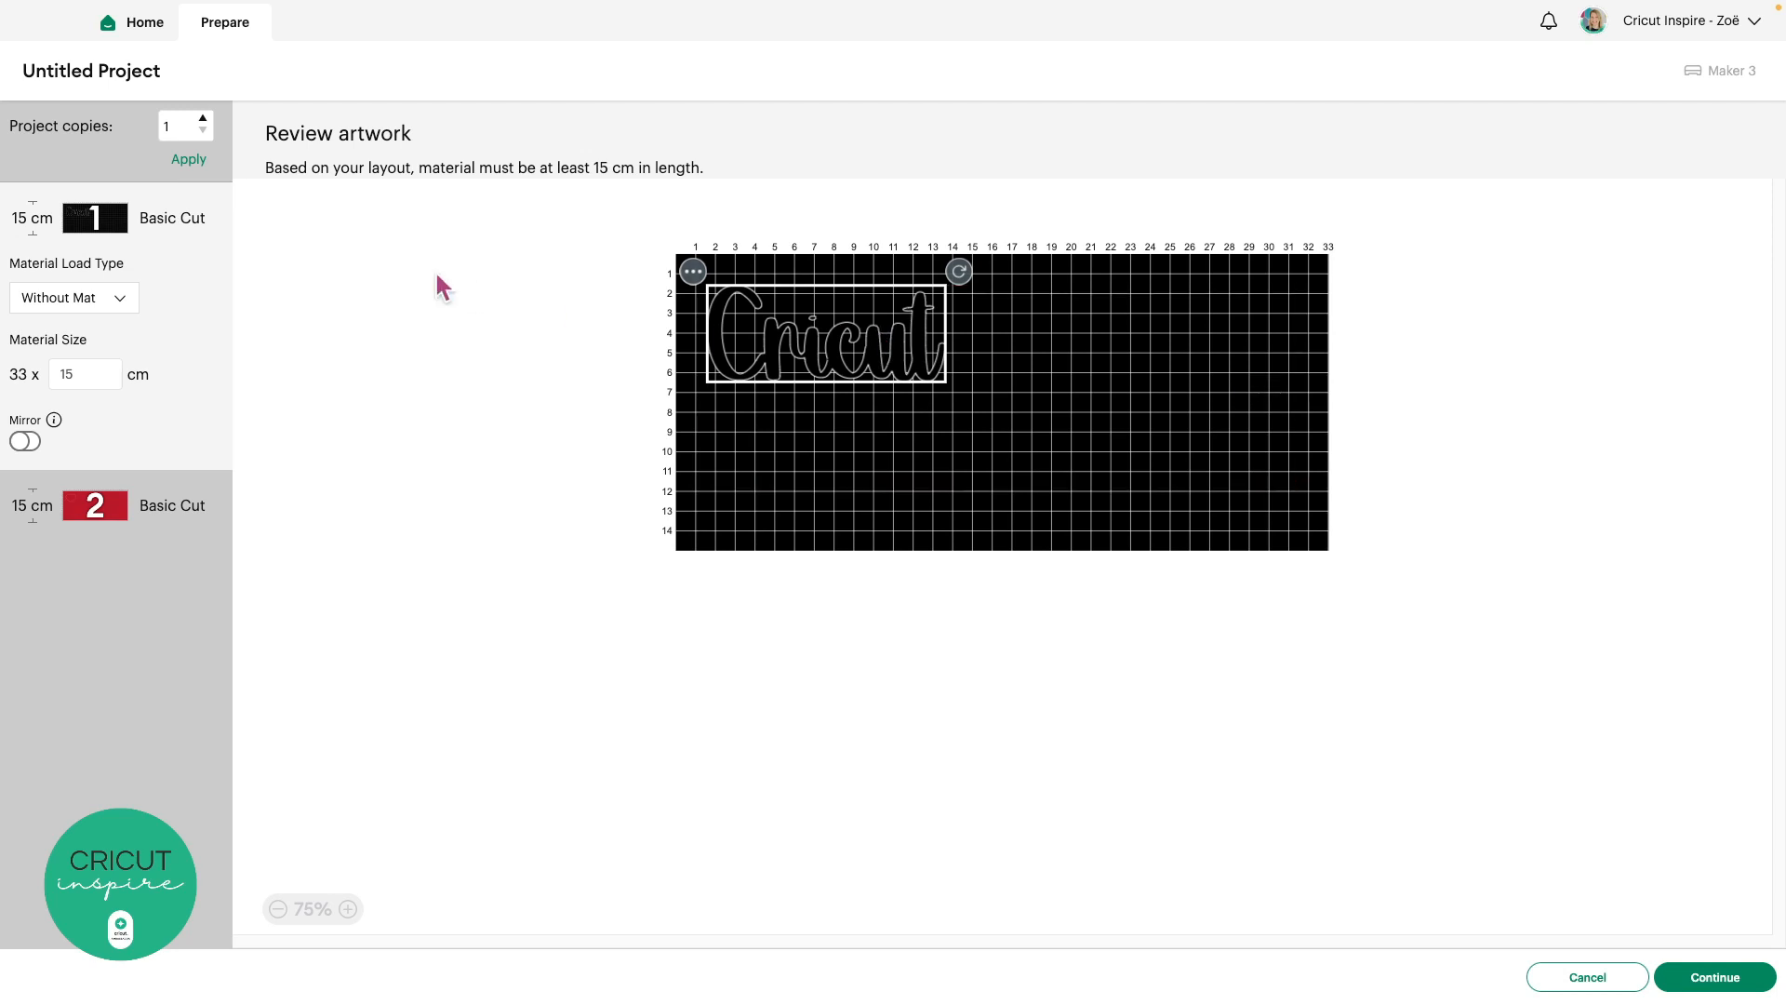
Set the black 'Cricut' mat to load On Mat, leaving the red heart mat Without Mat
left_click(152, 507)
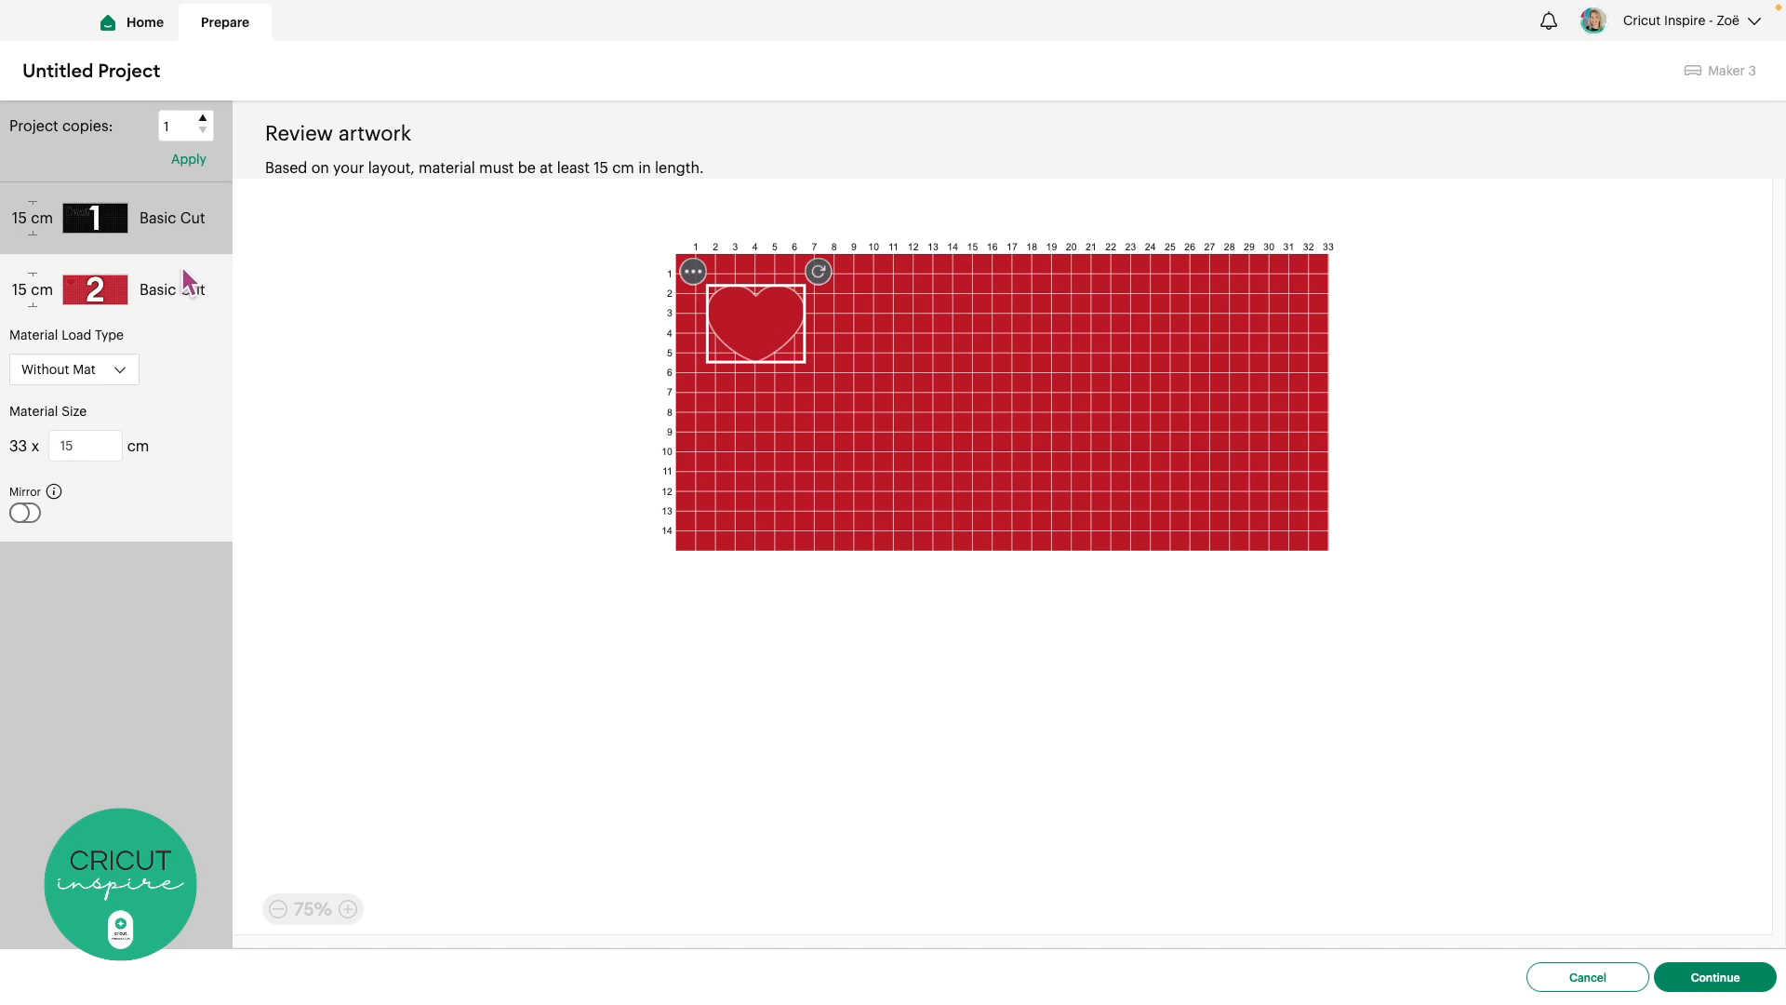
left_click(173, 218)
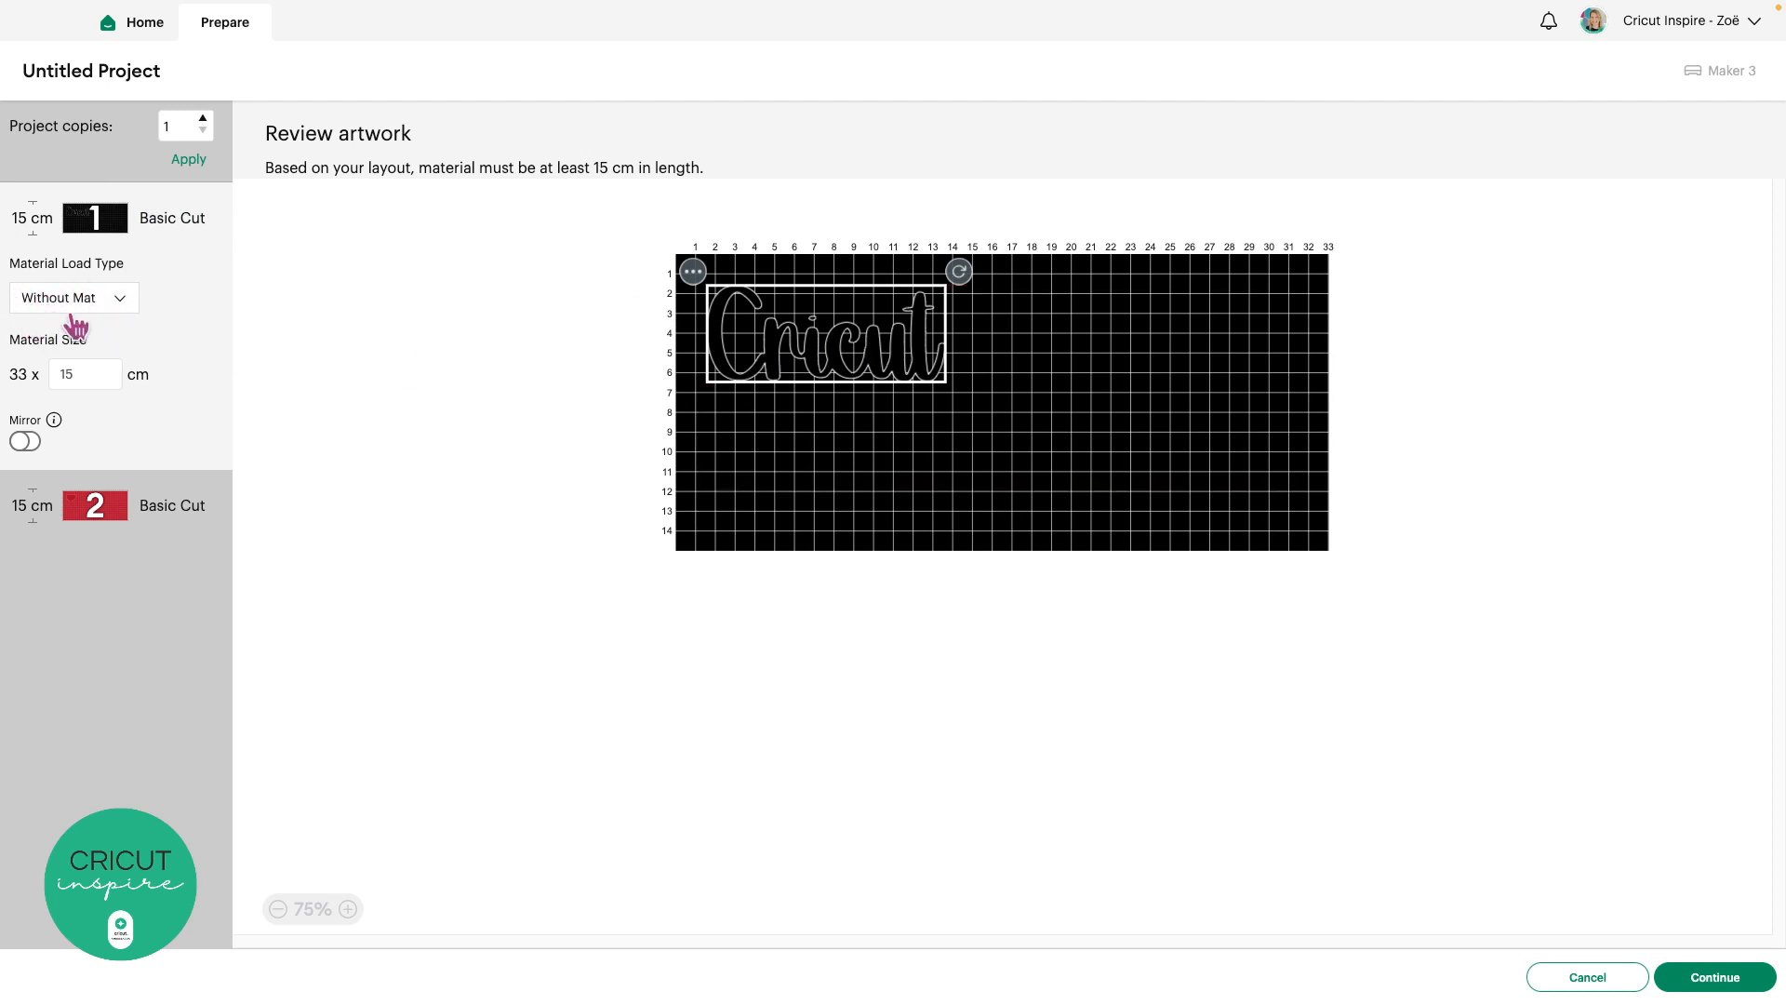
left_click(120, 302)
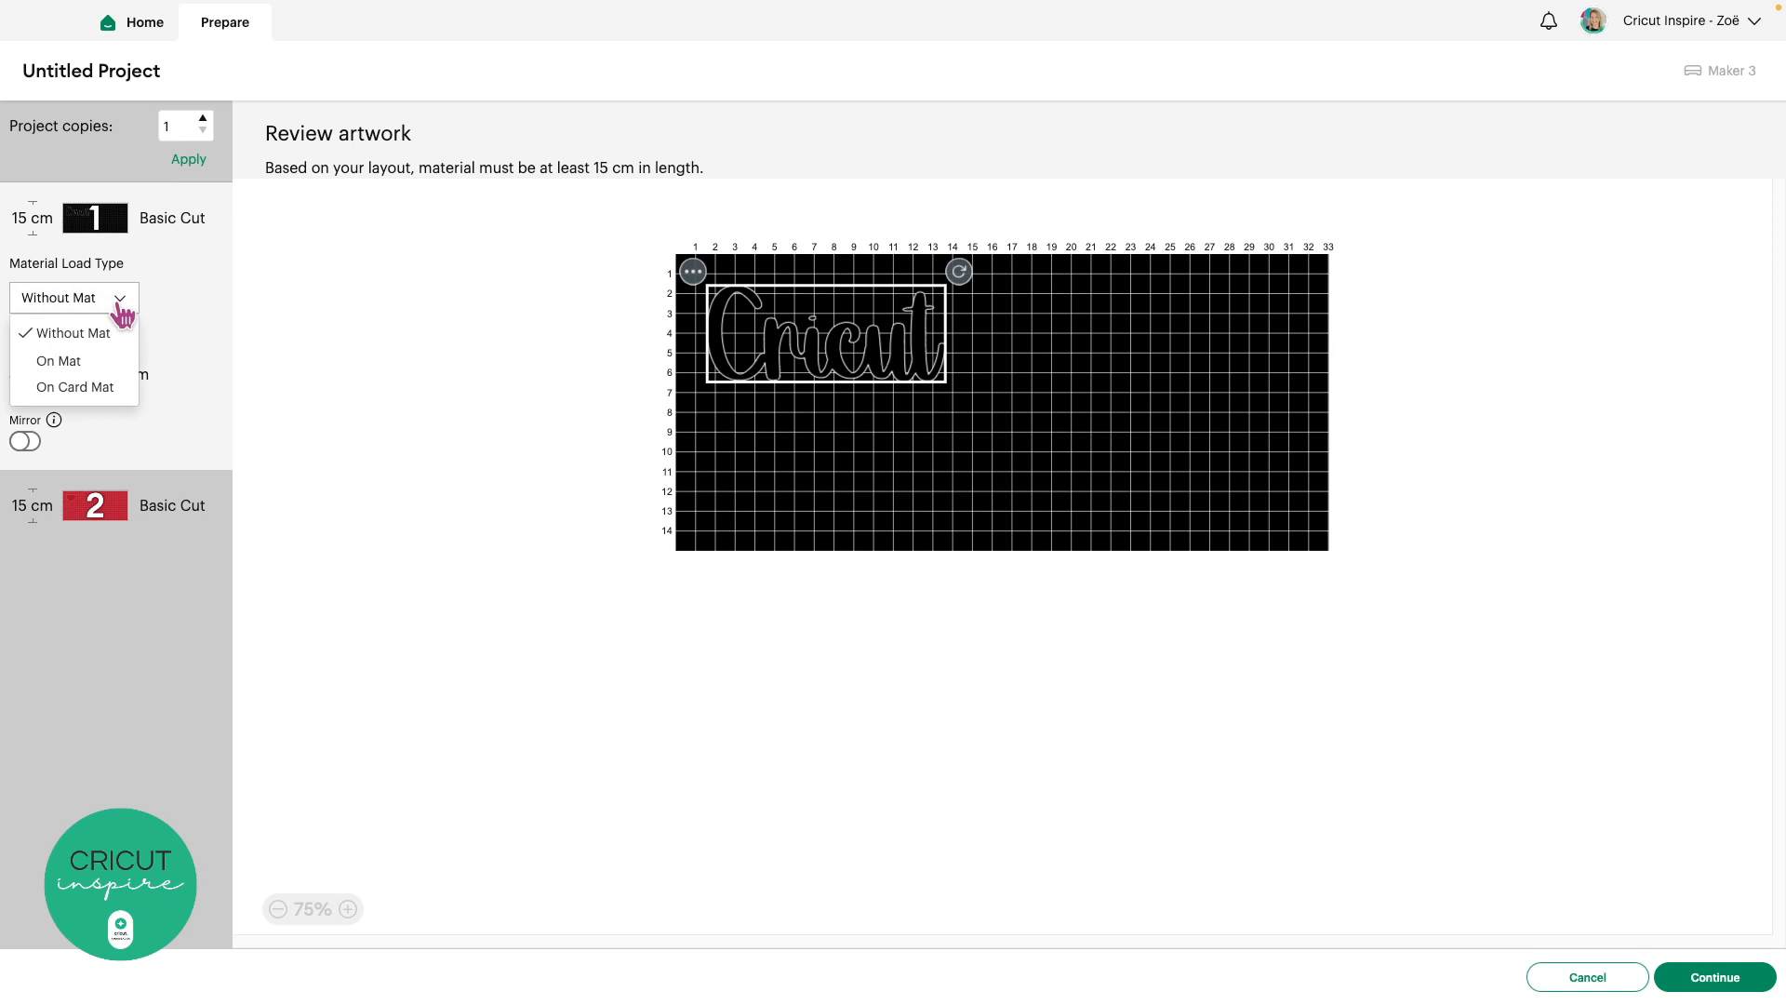
left_click(99, 361)
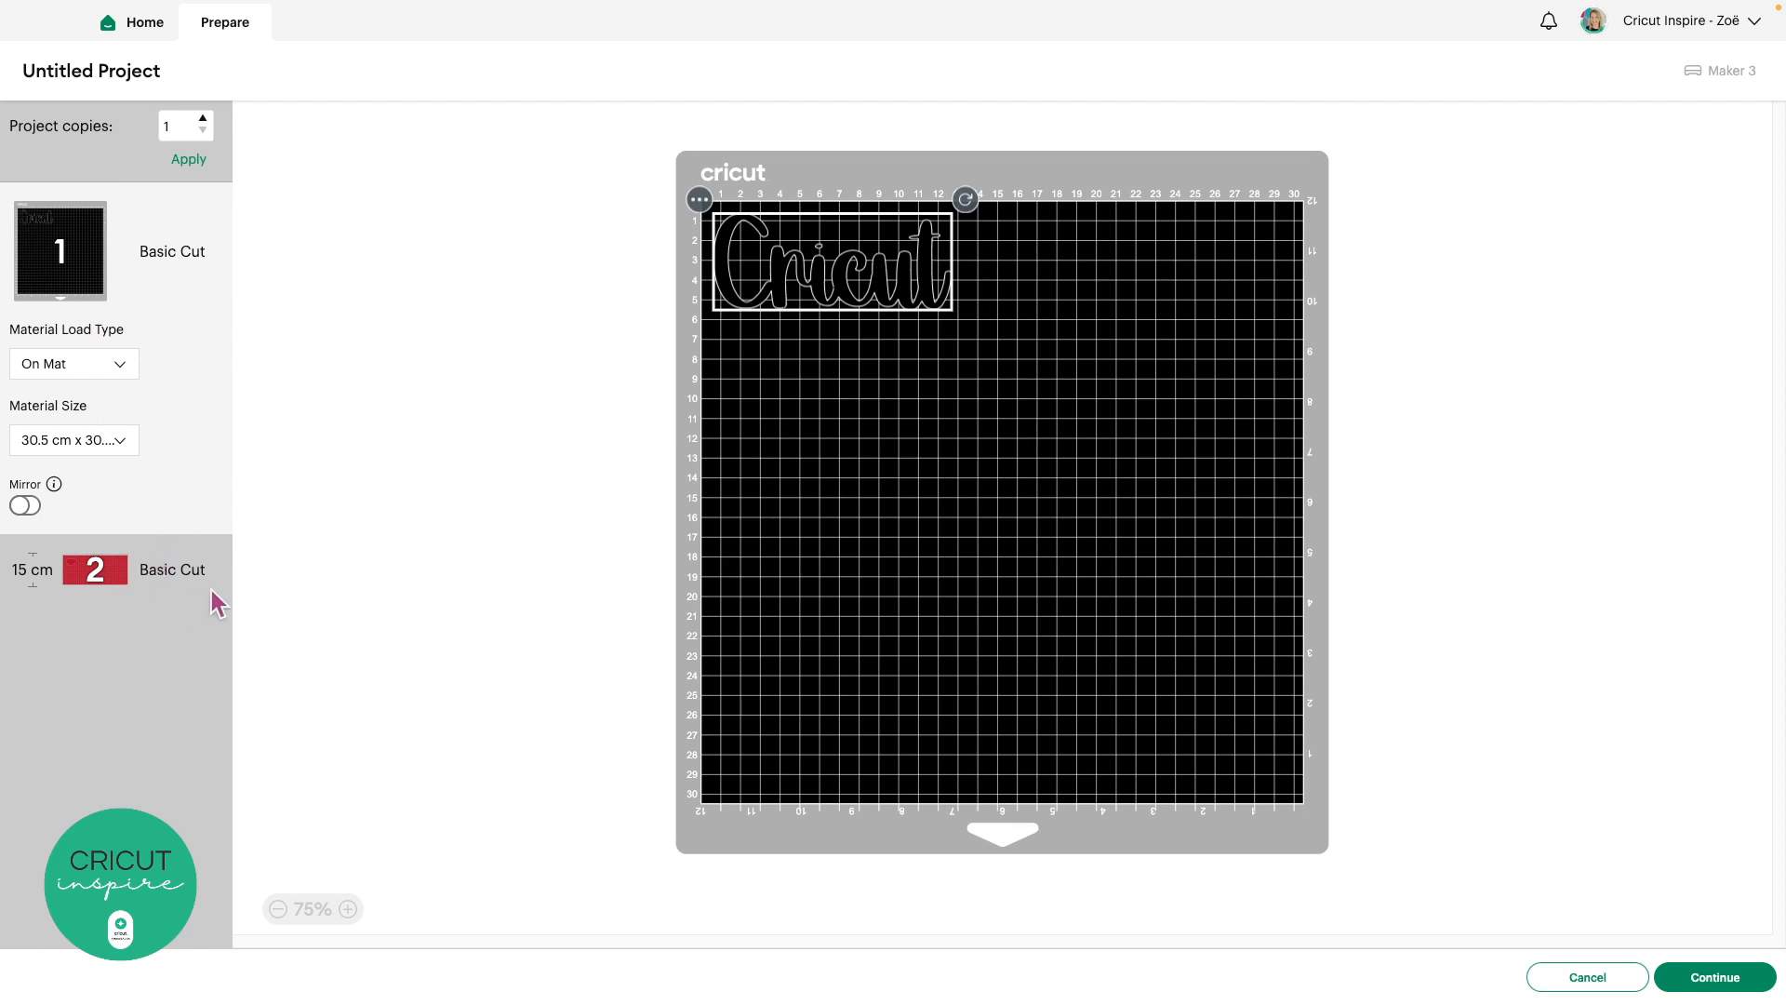
left_click(158, 569)
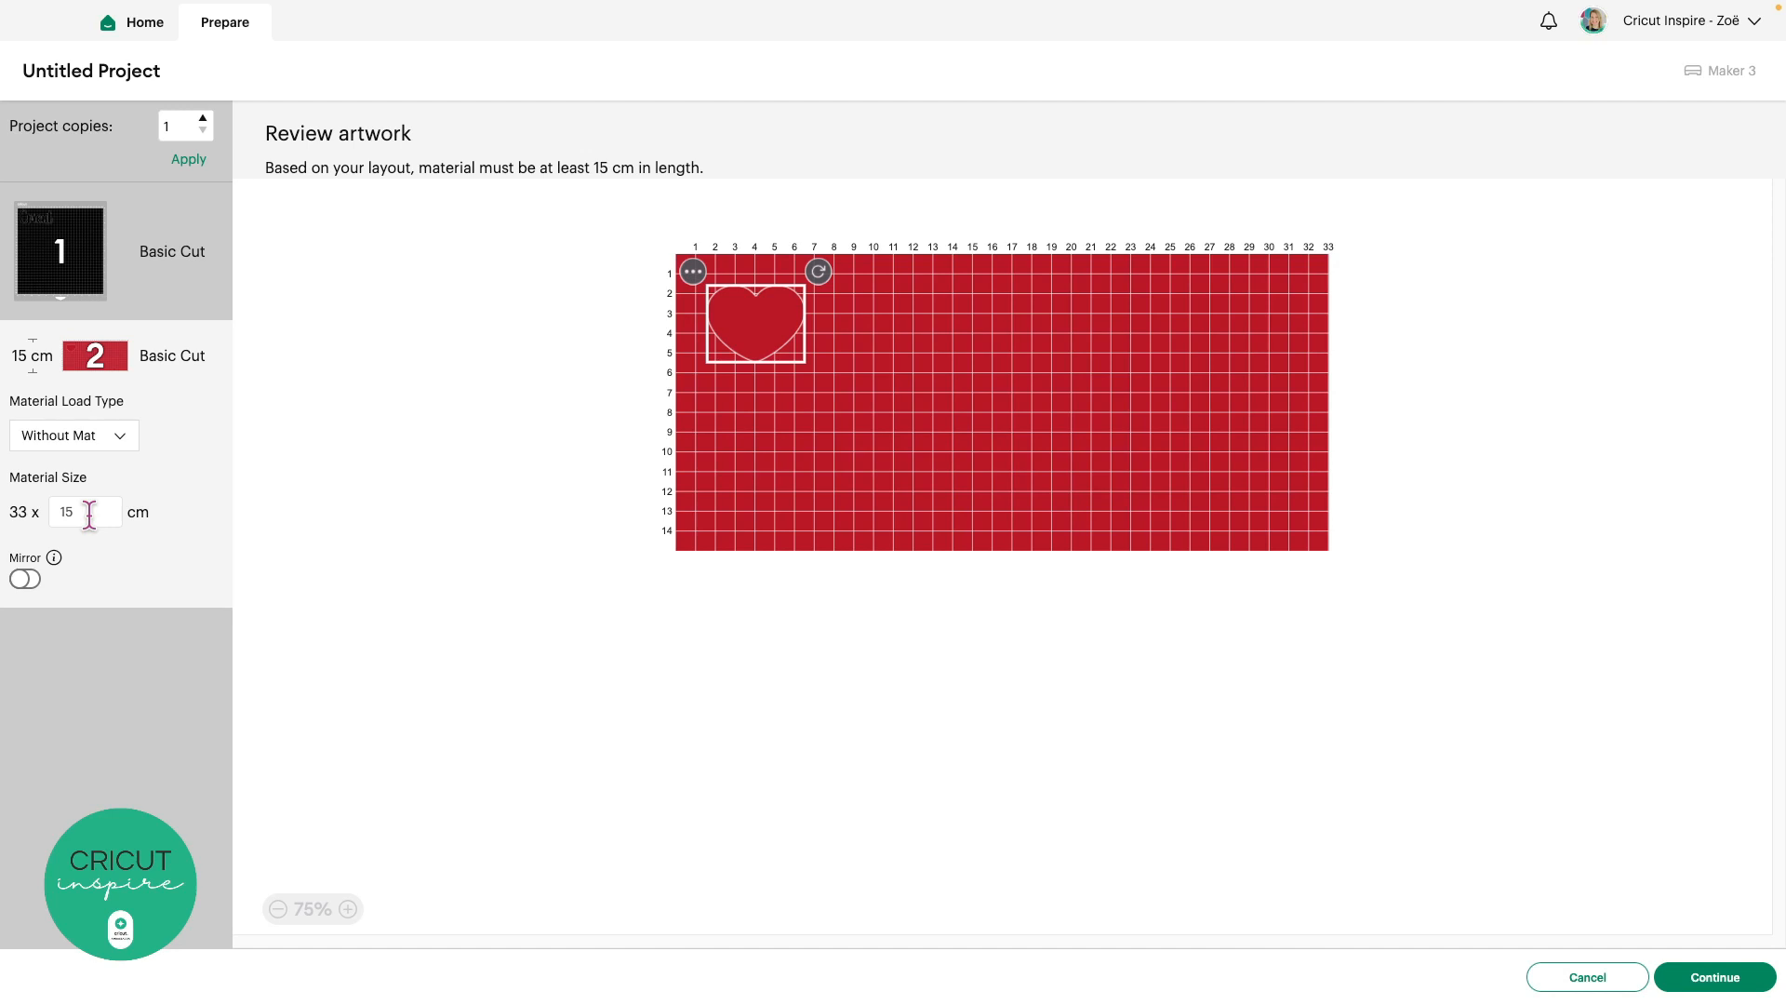
Apply 15 project copies and preview mat 3 with its 15 red hearts
left_click(178, 125)
type("5")
left_click(198, 167)
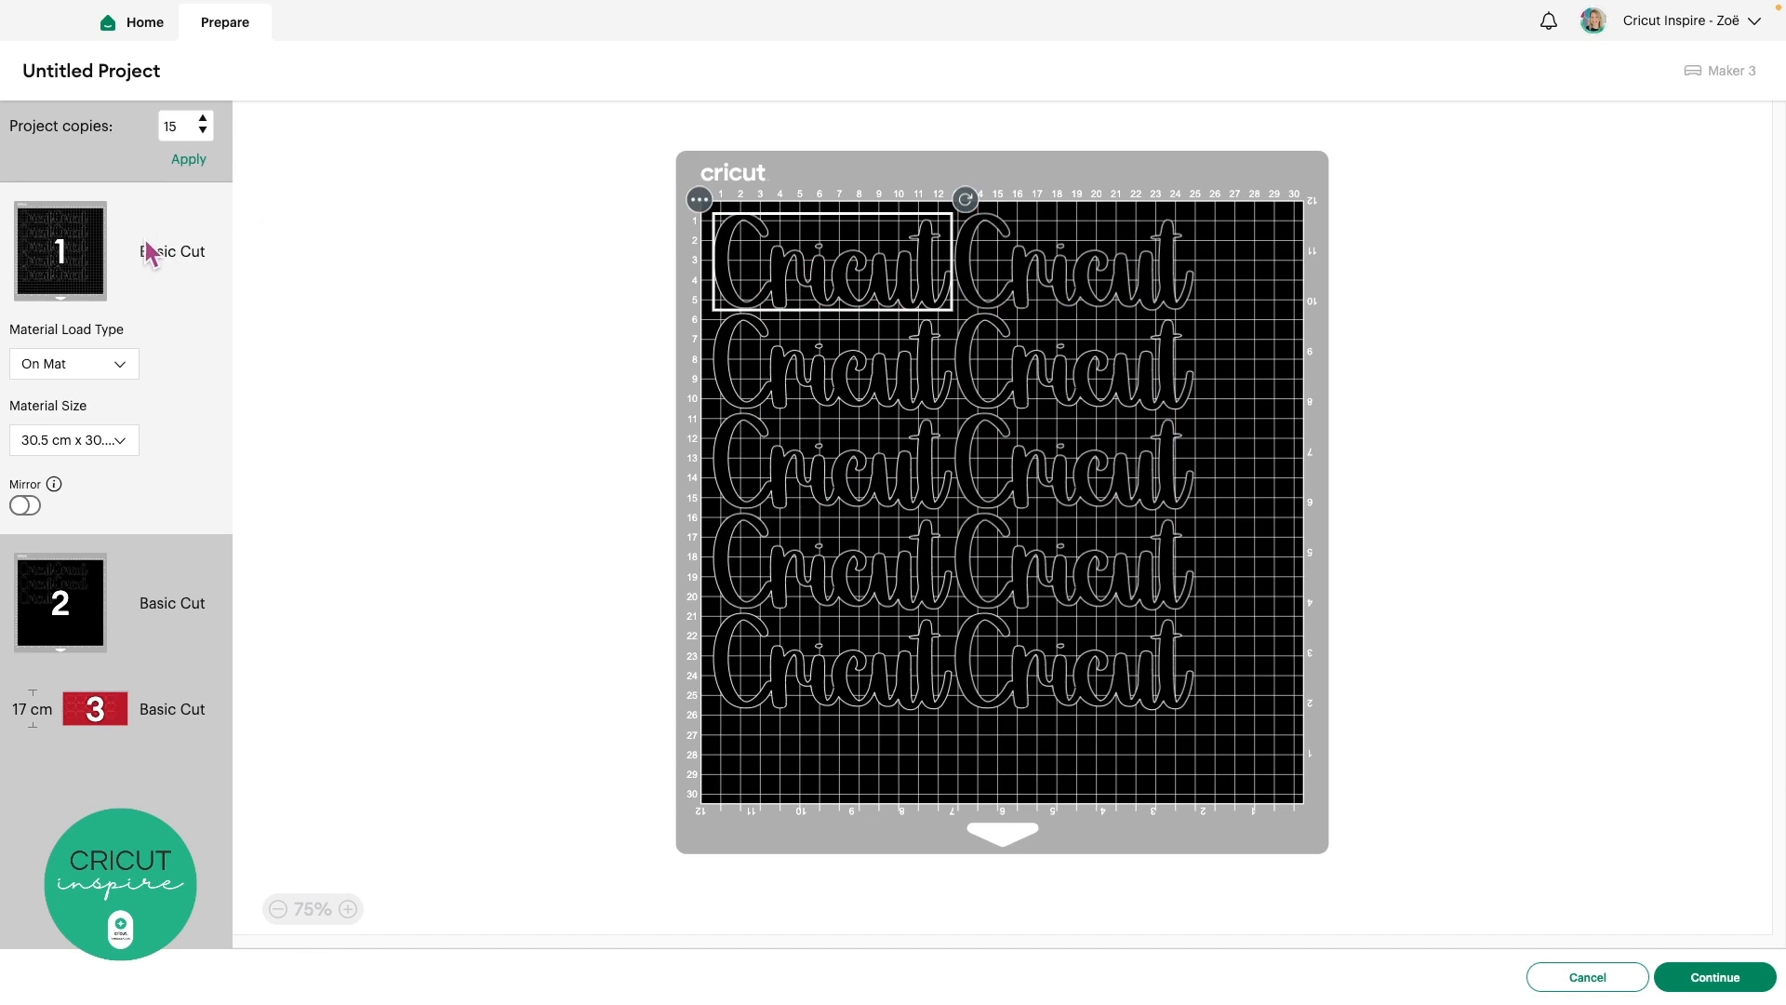
left_click(117, 716)
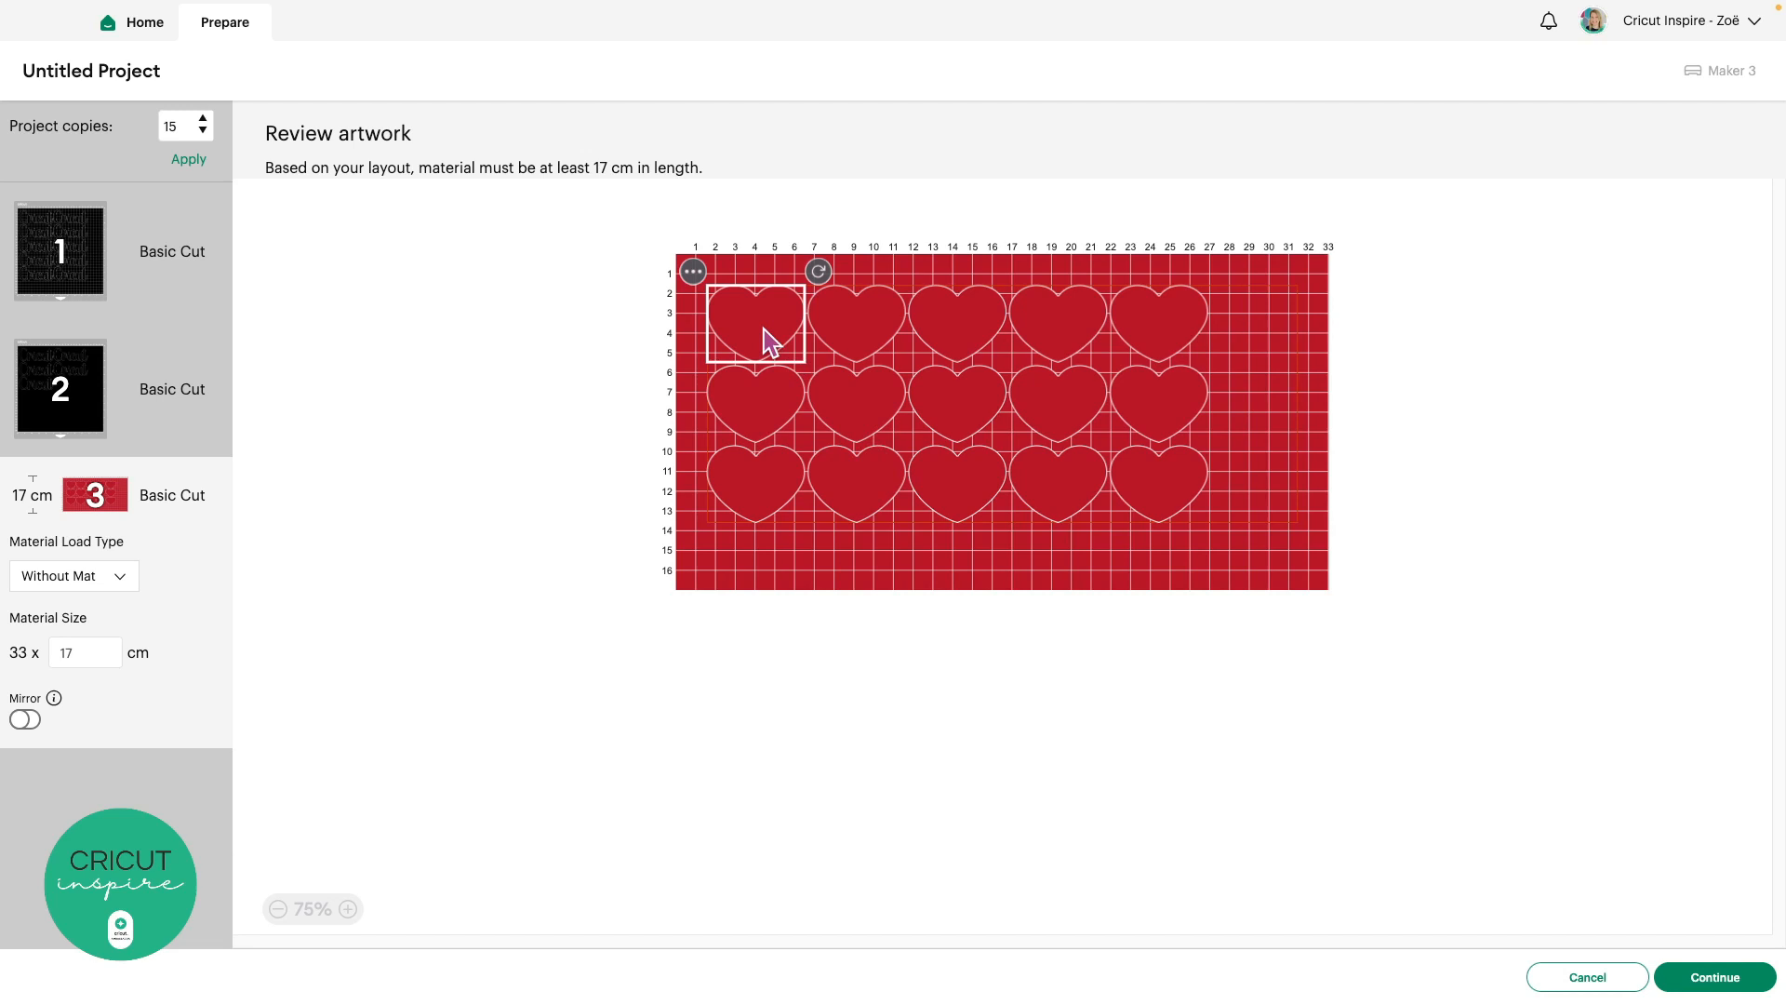
Move the bottom-right heart up to the top-right corner of mat 3
left_click(1162, 485)
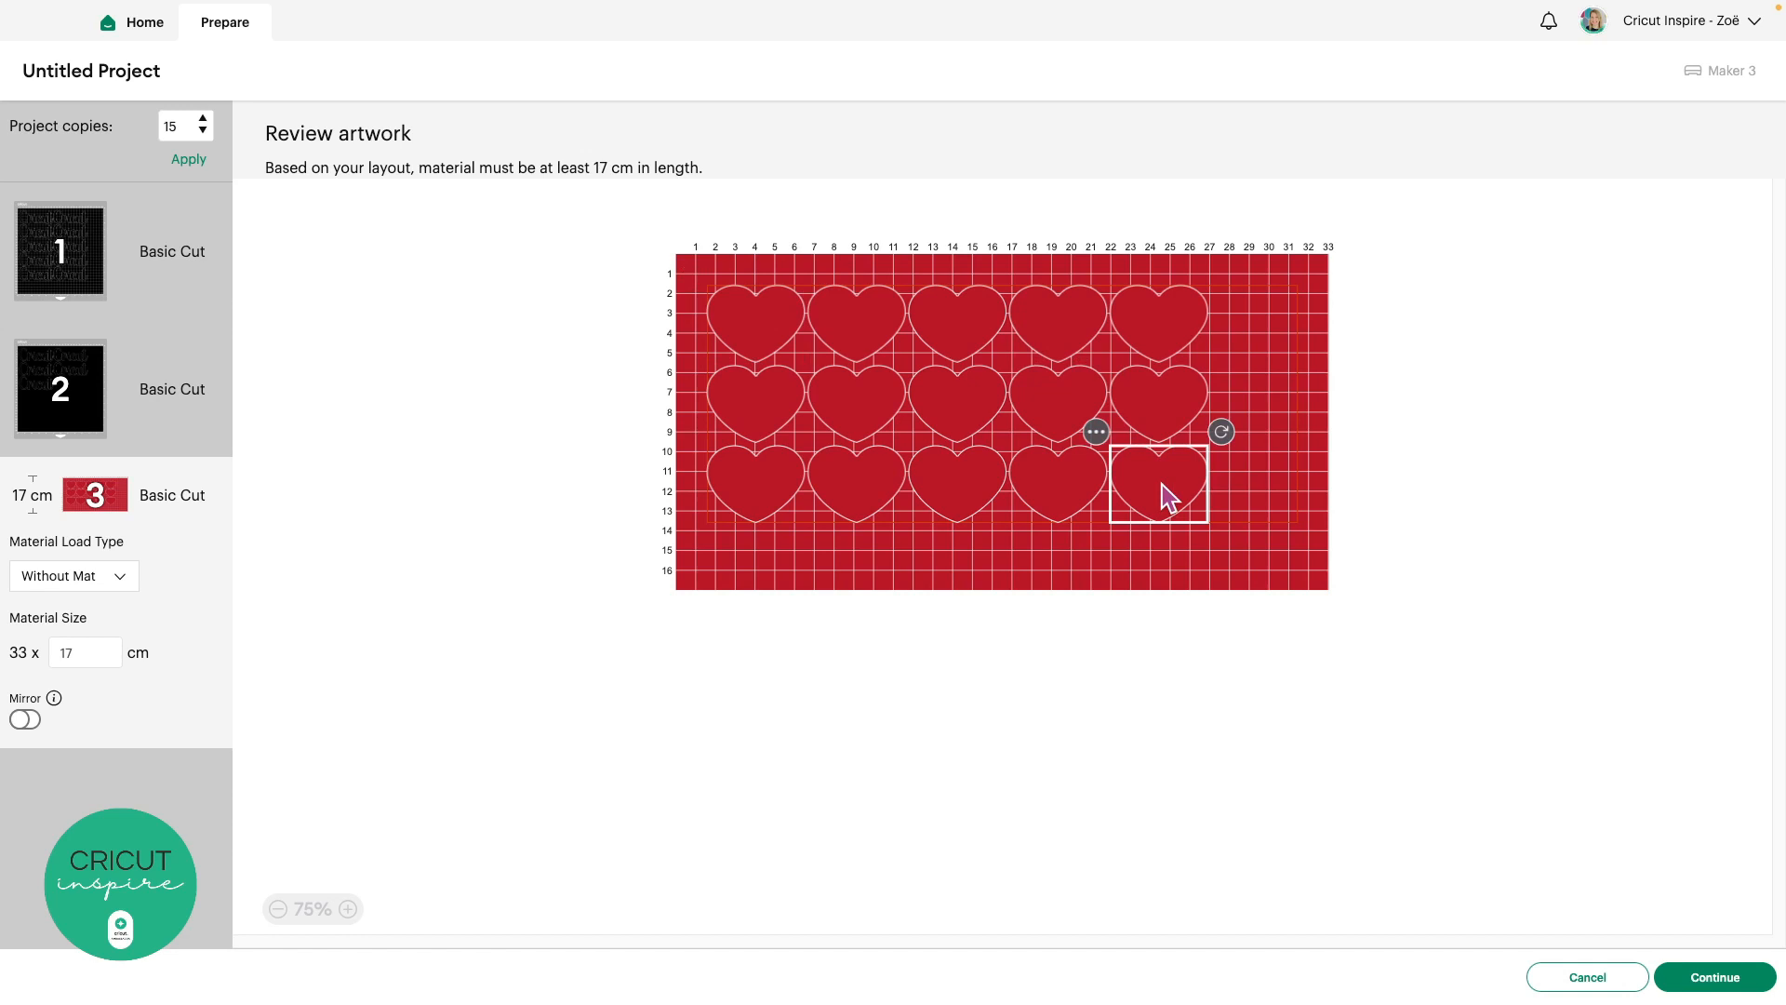
left_click_drag(1163, 483, 1289, 320)
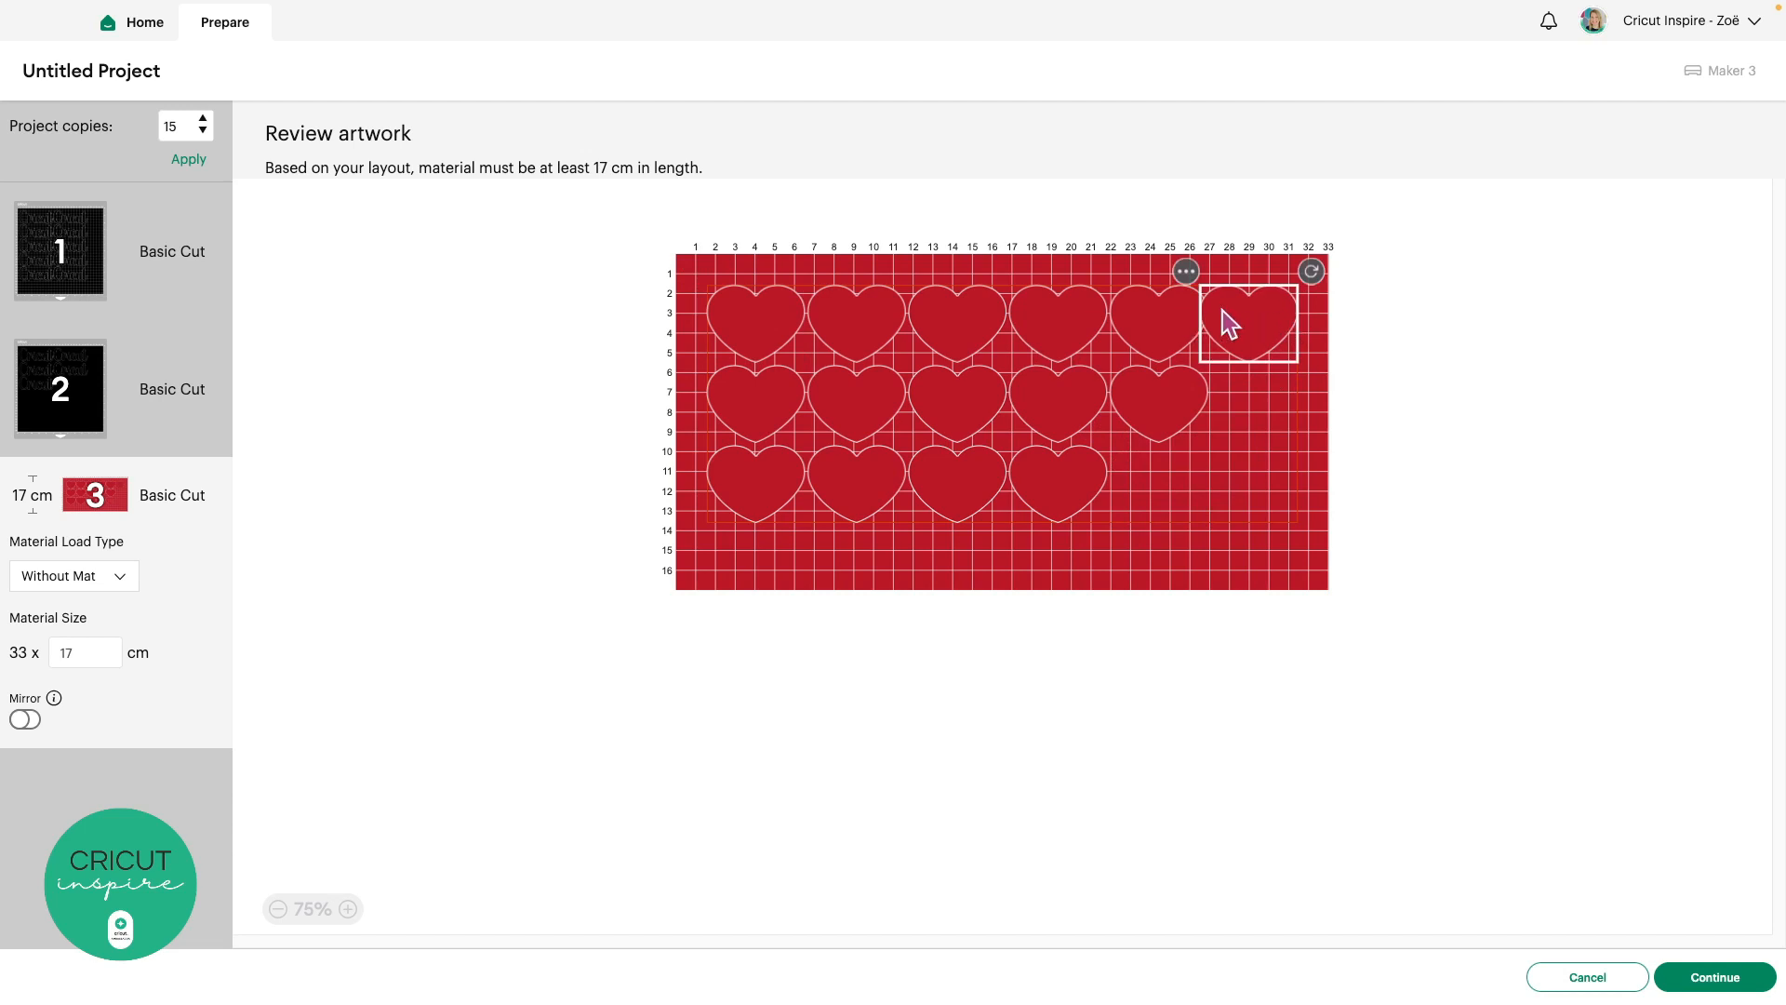
left_click(1251, 398)
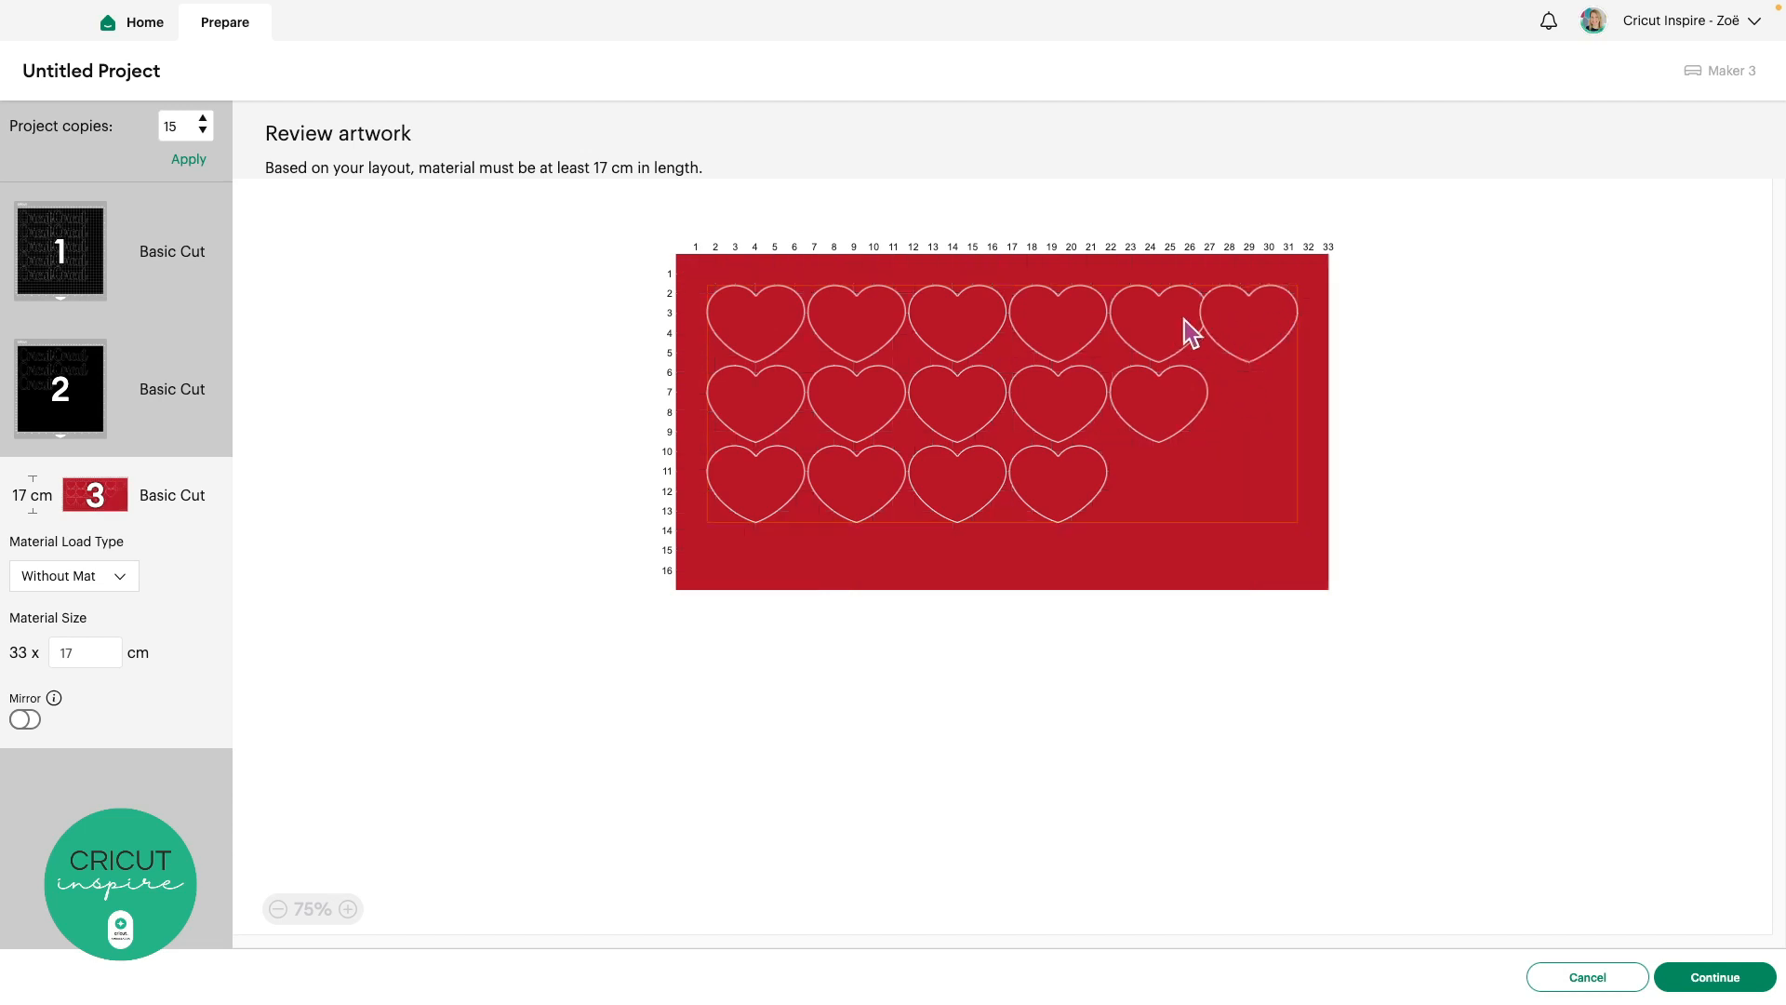
Tilt and nudge the second, fourth, fifth and sixth top-row hearts, then review 'Cricut' mats 1 and 2
left_click(851, 326)
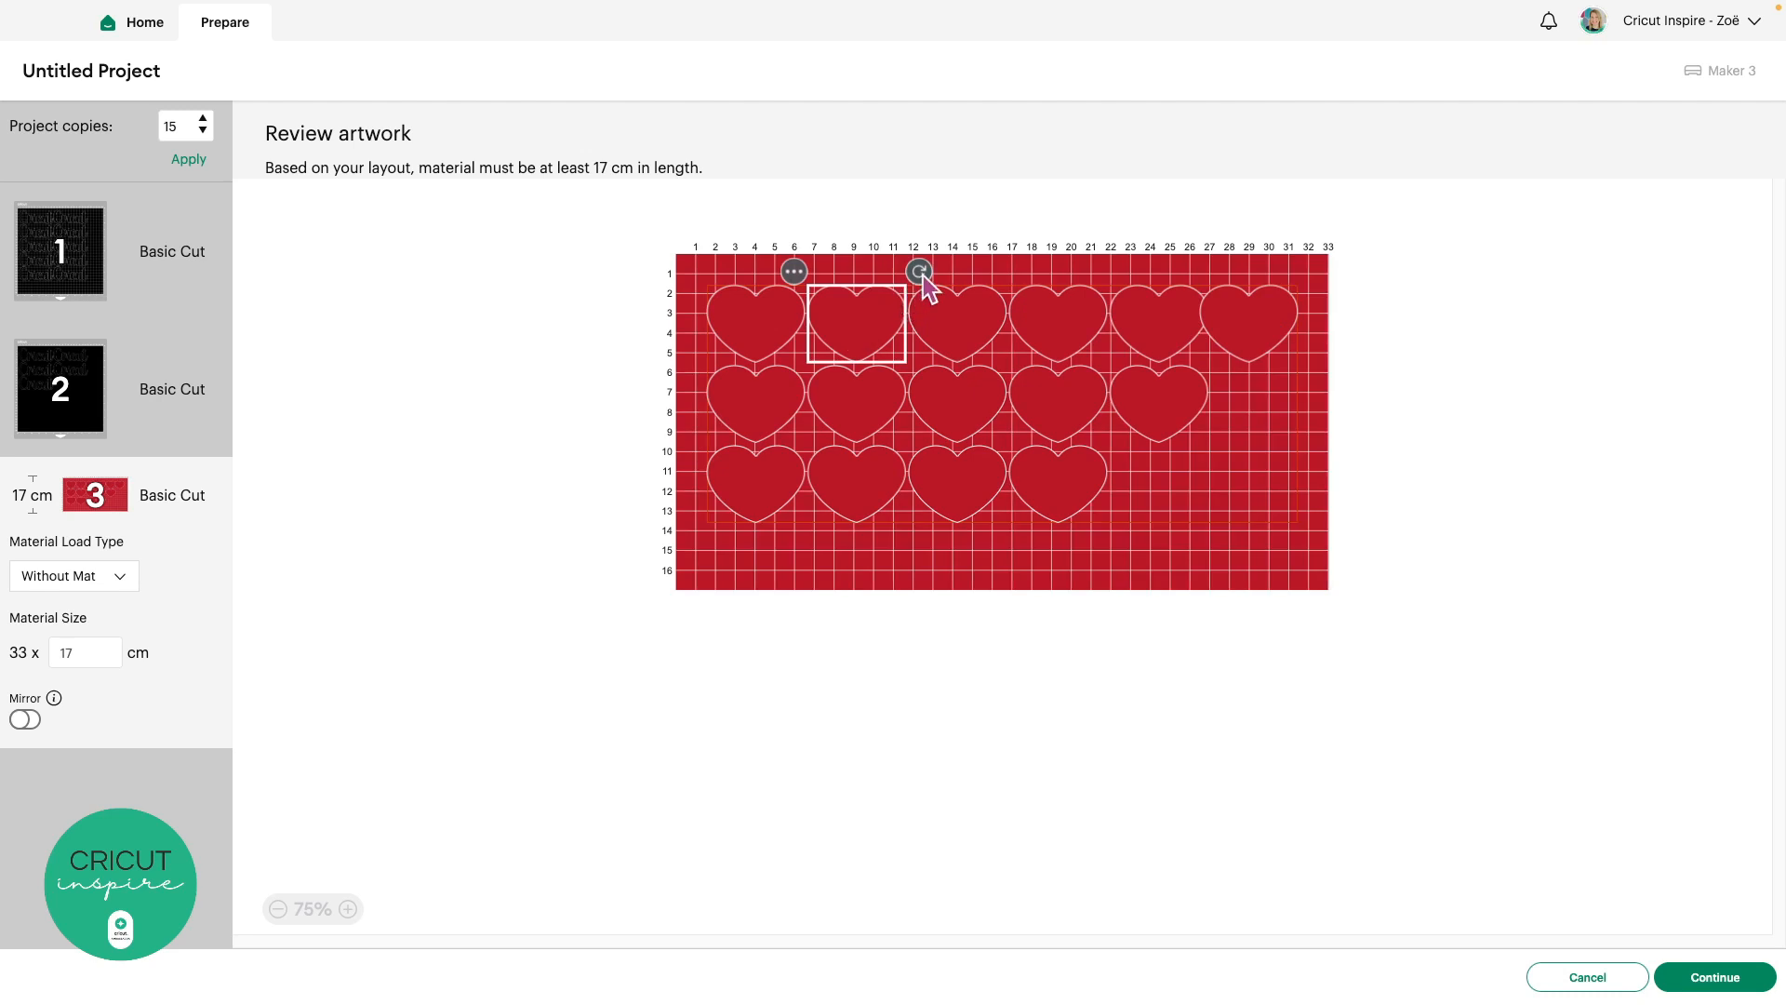
left_click_drag(923, 275, 796, 375)
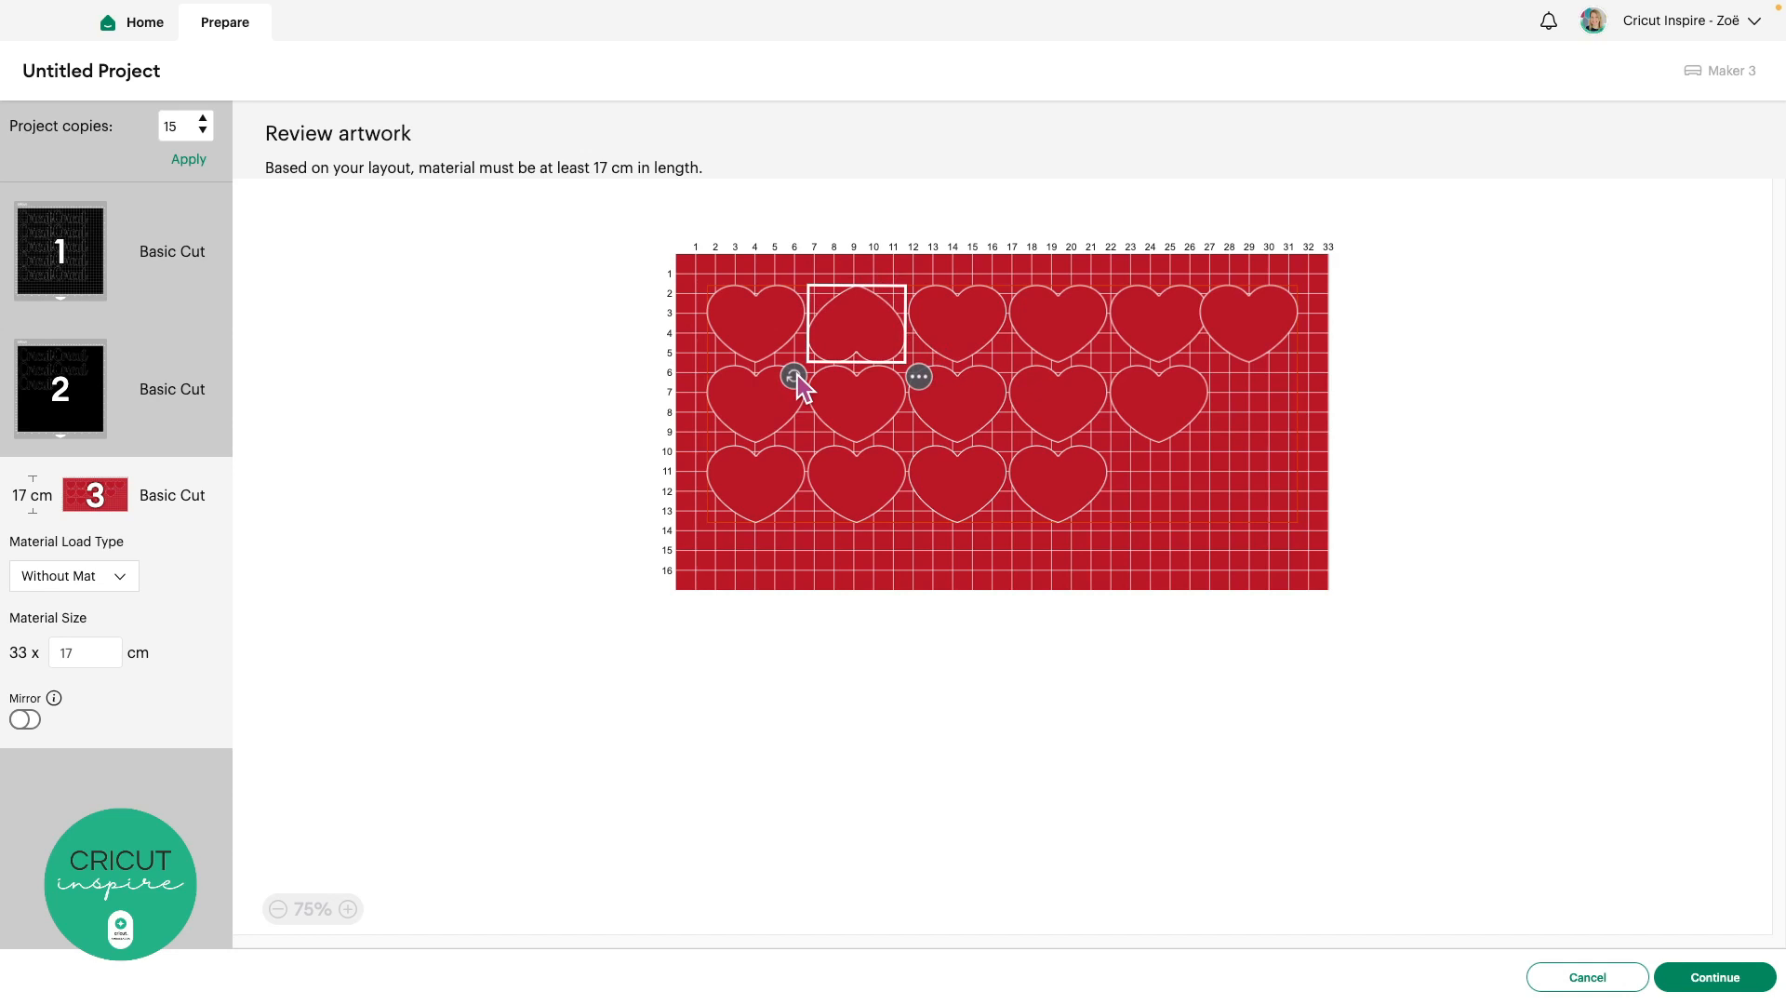
left_click_drag(862, 333, 915, 308)
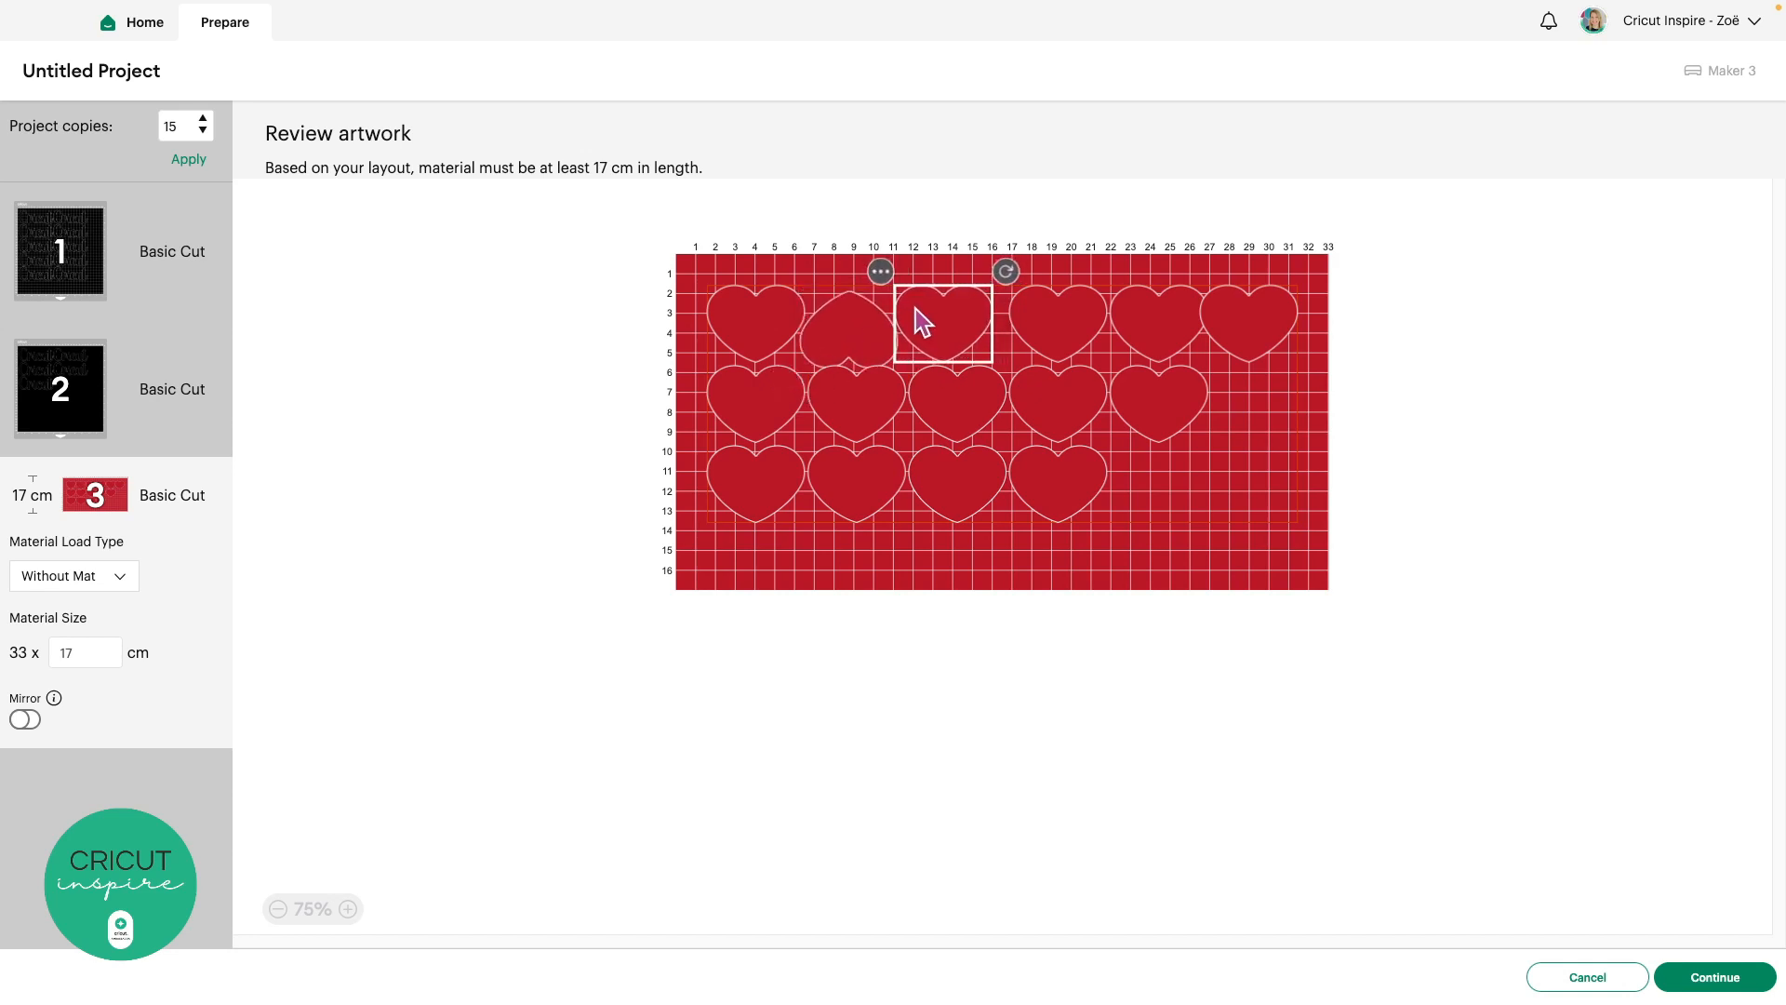
left_click(1051, 323)
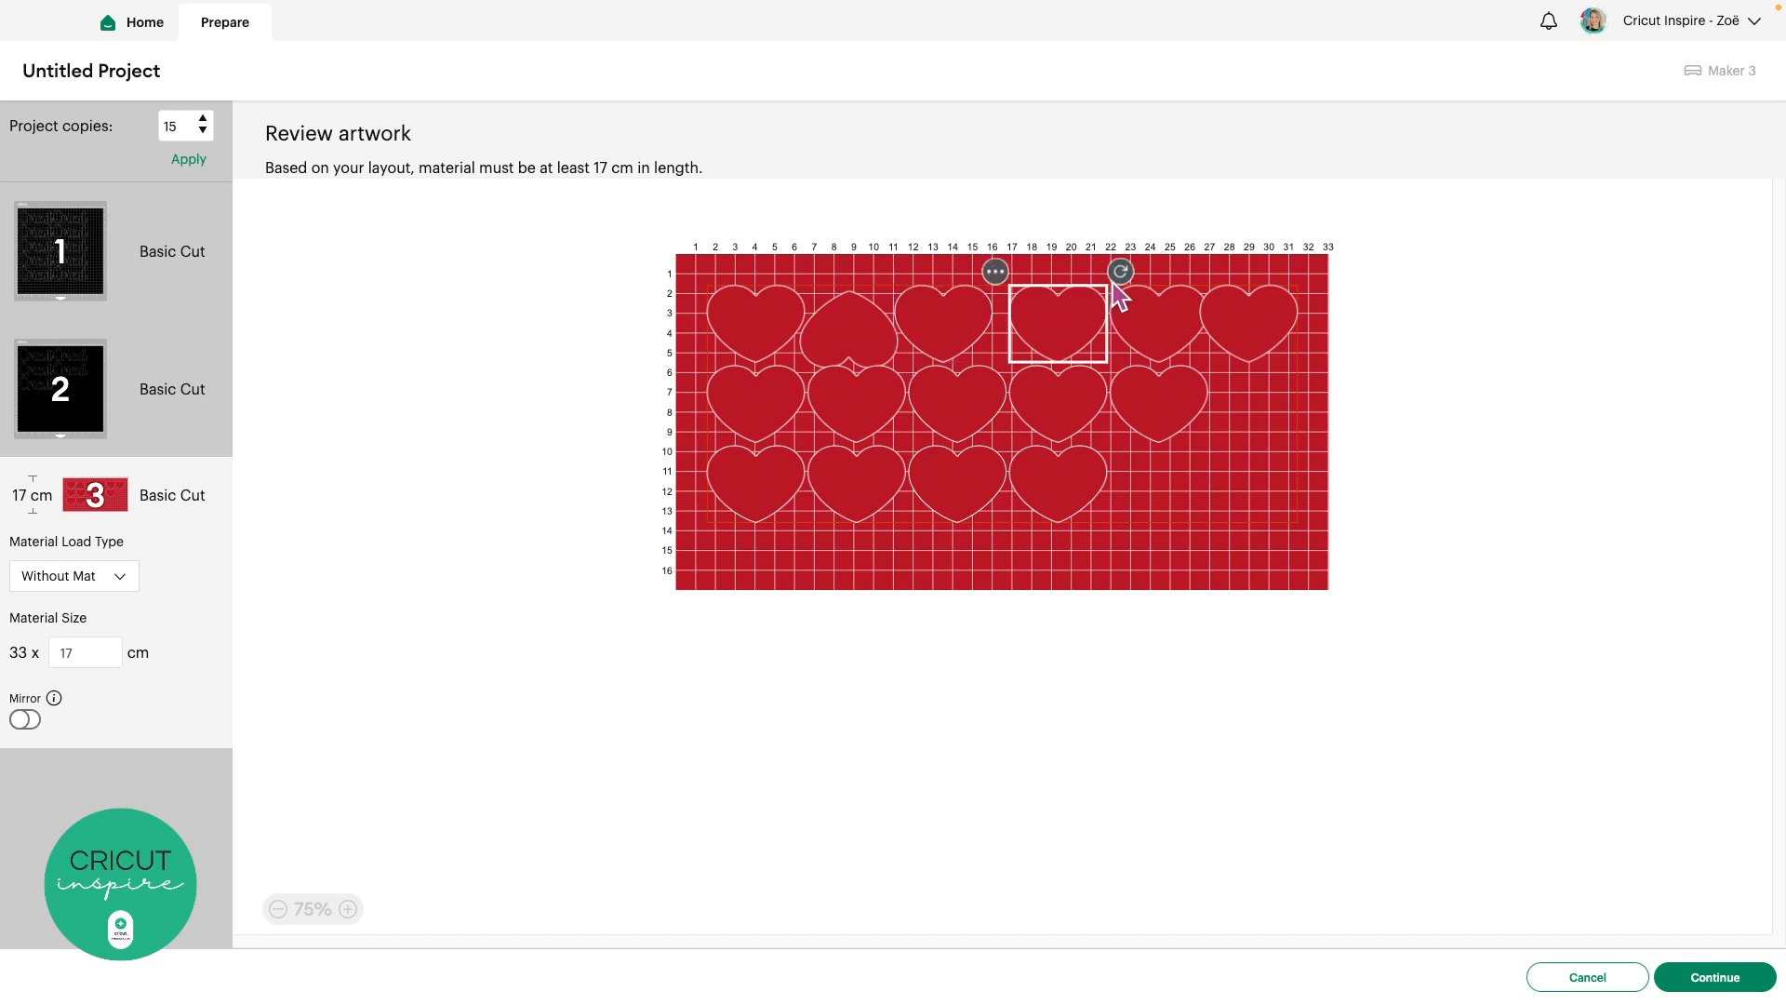
left_click_drag(1120, 275, 1029, 335)
left_click(1146, 315)
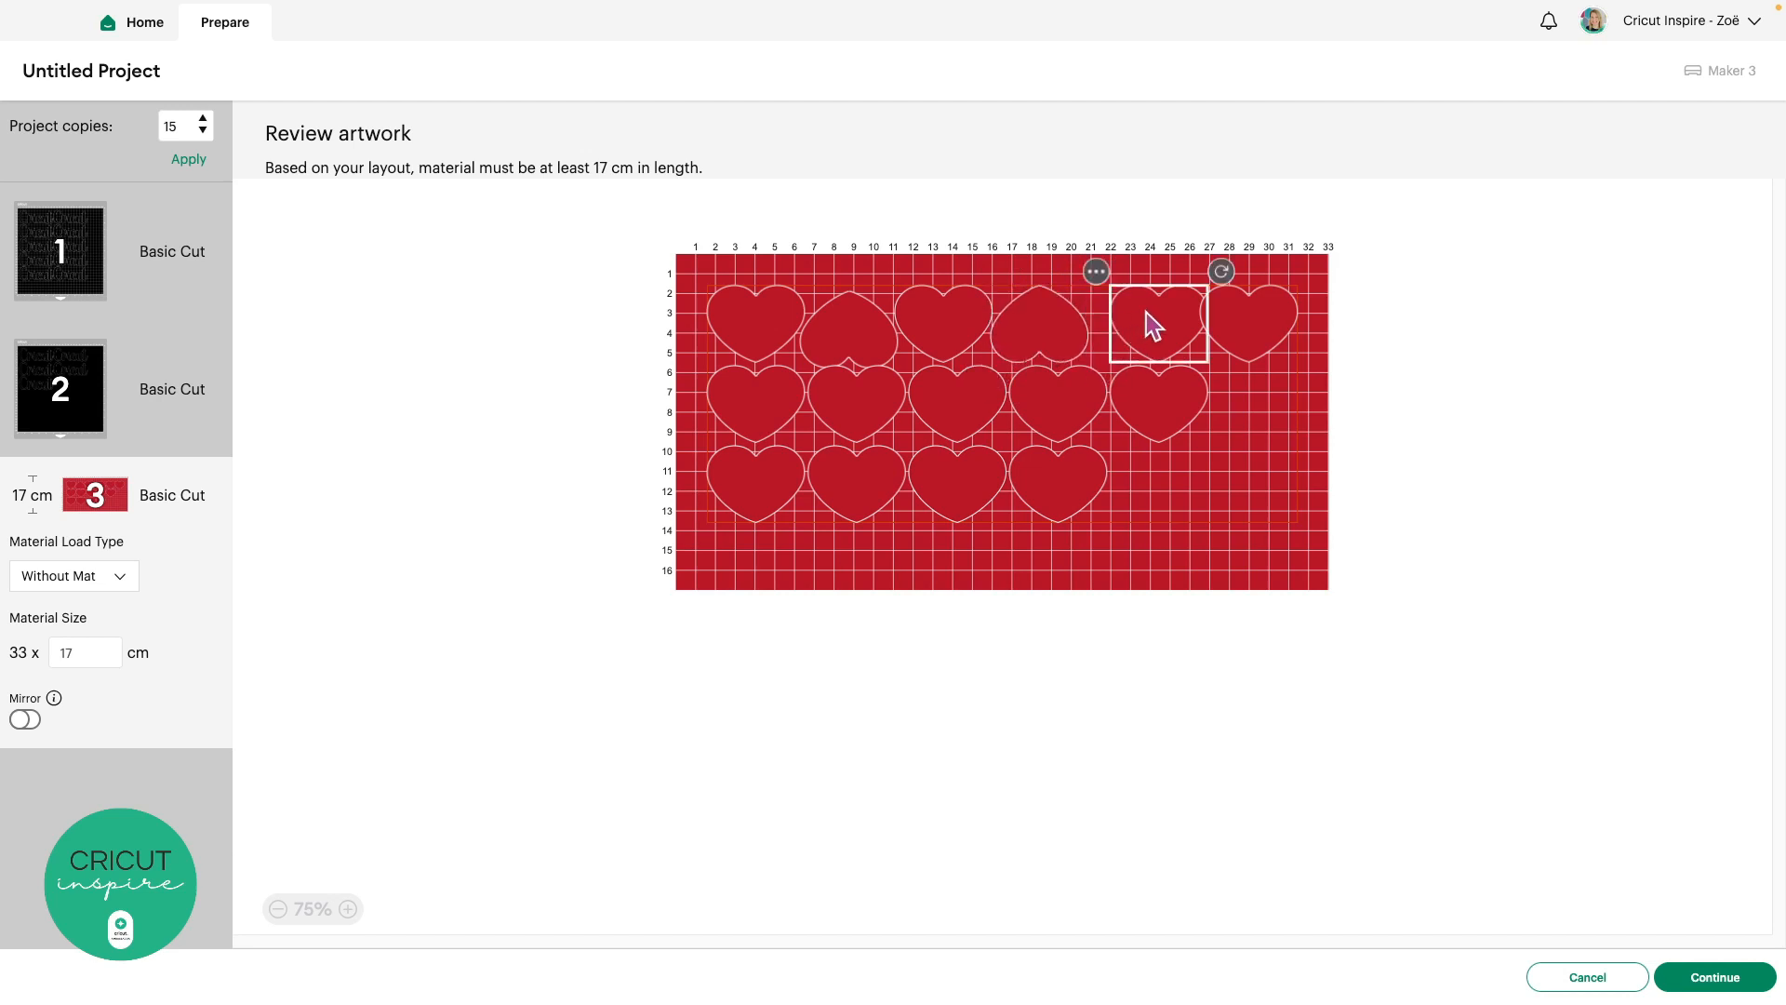
left_click_drag(1146, 312, 1124, 309)
left_click(1225, 305)
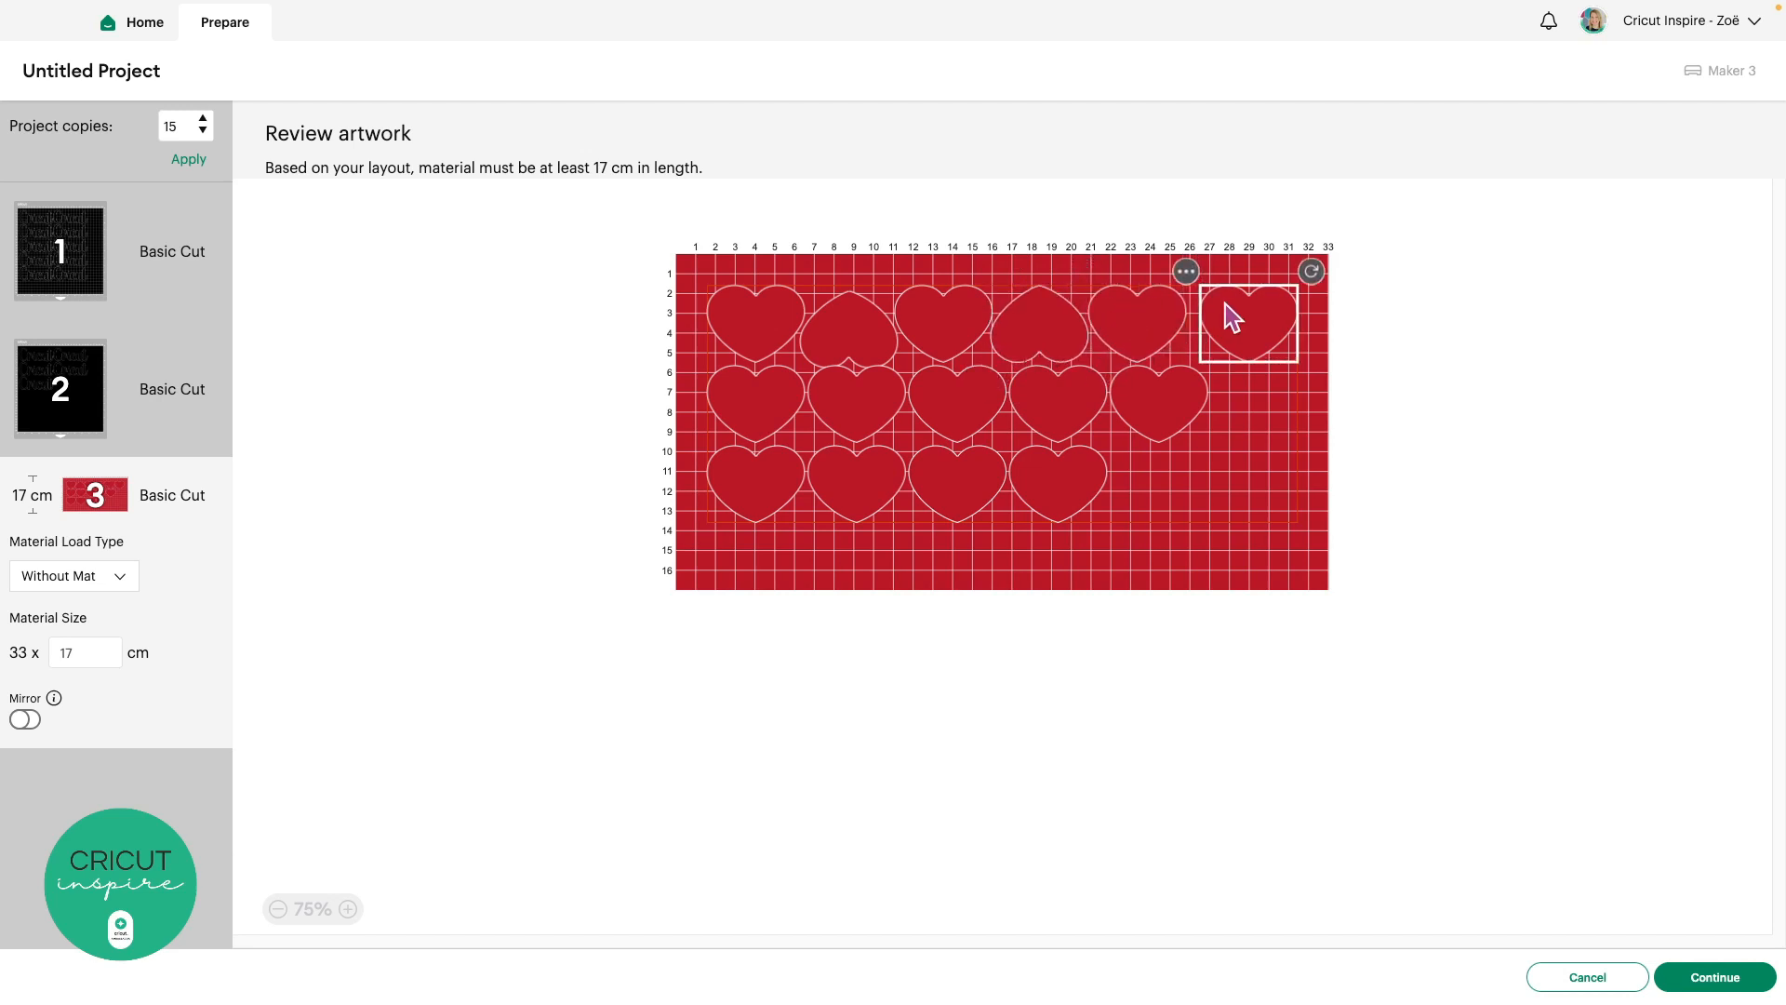
left_click_drag(1312, 273, 1242, 328)
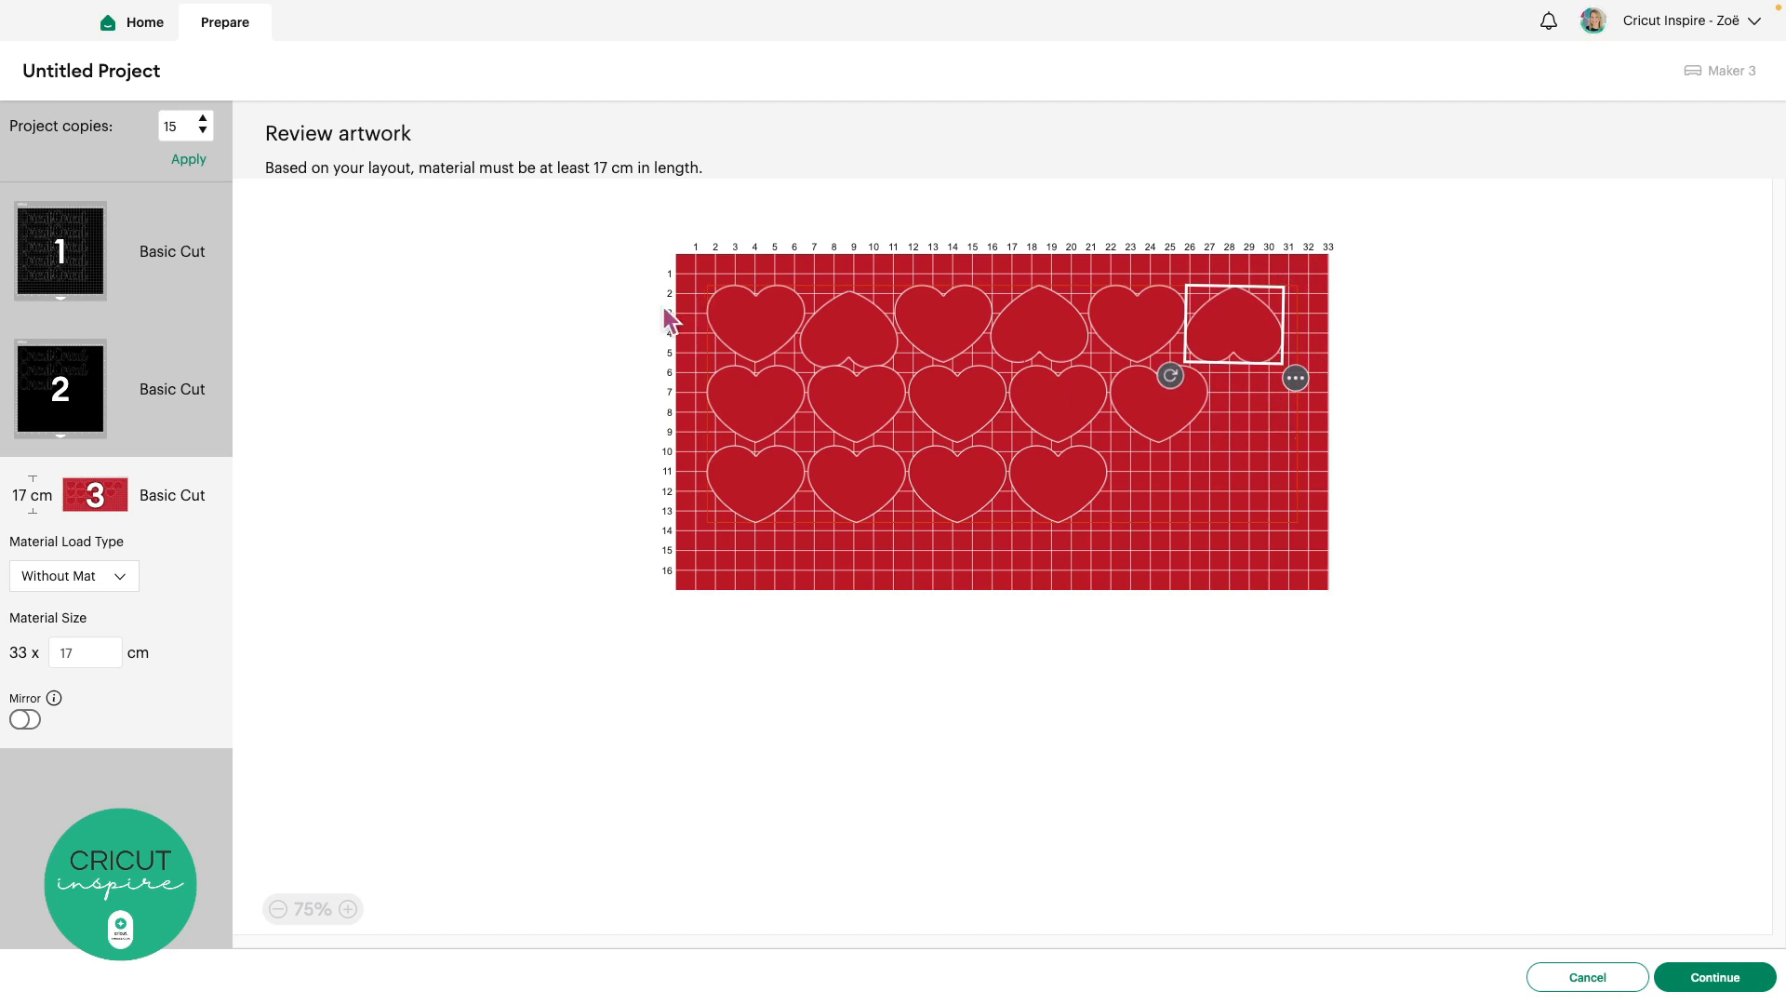
left_click(56, 244)
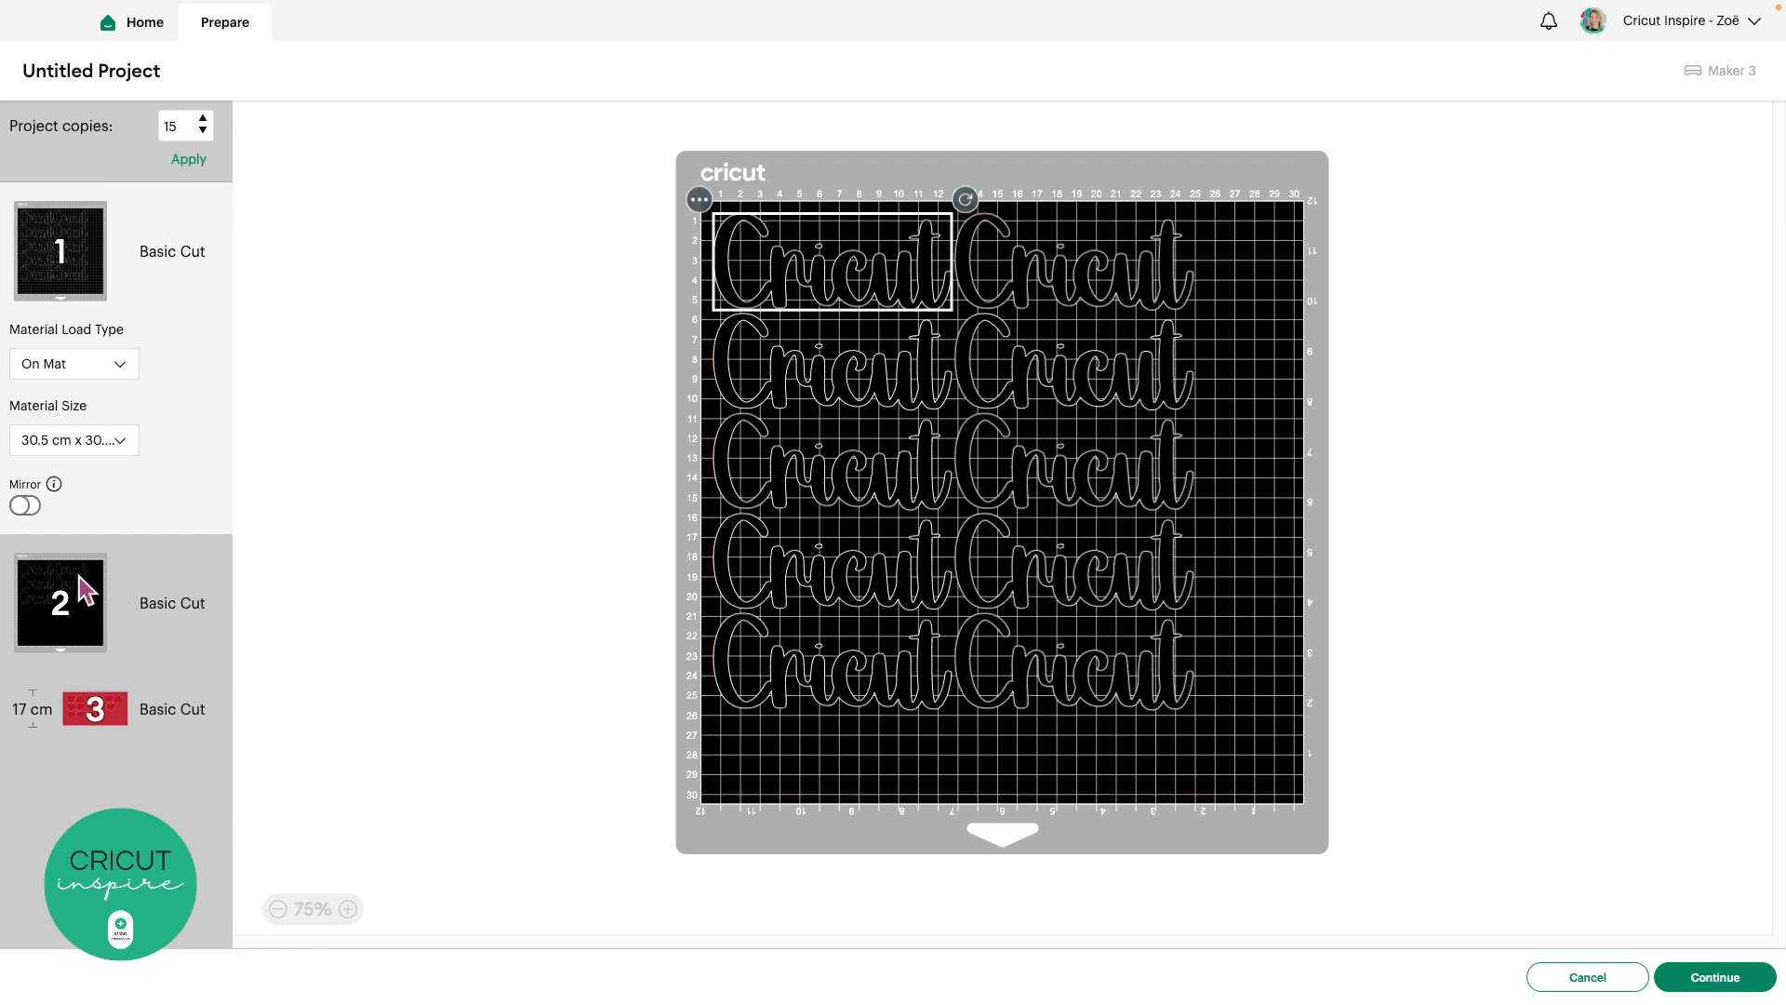
left_click(88, 600)
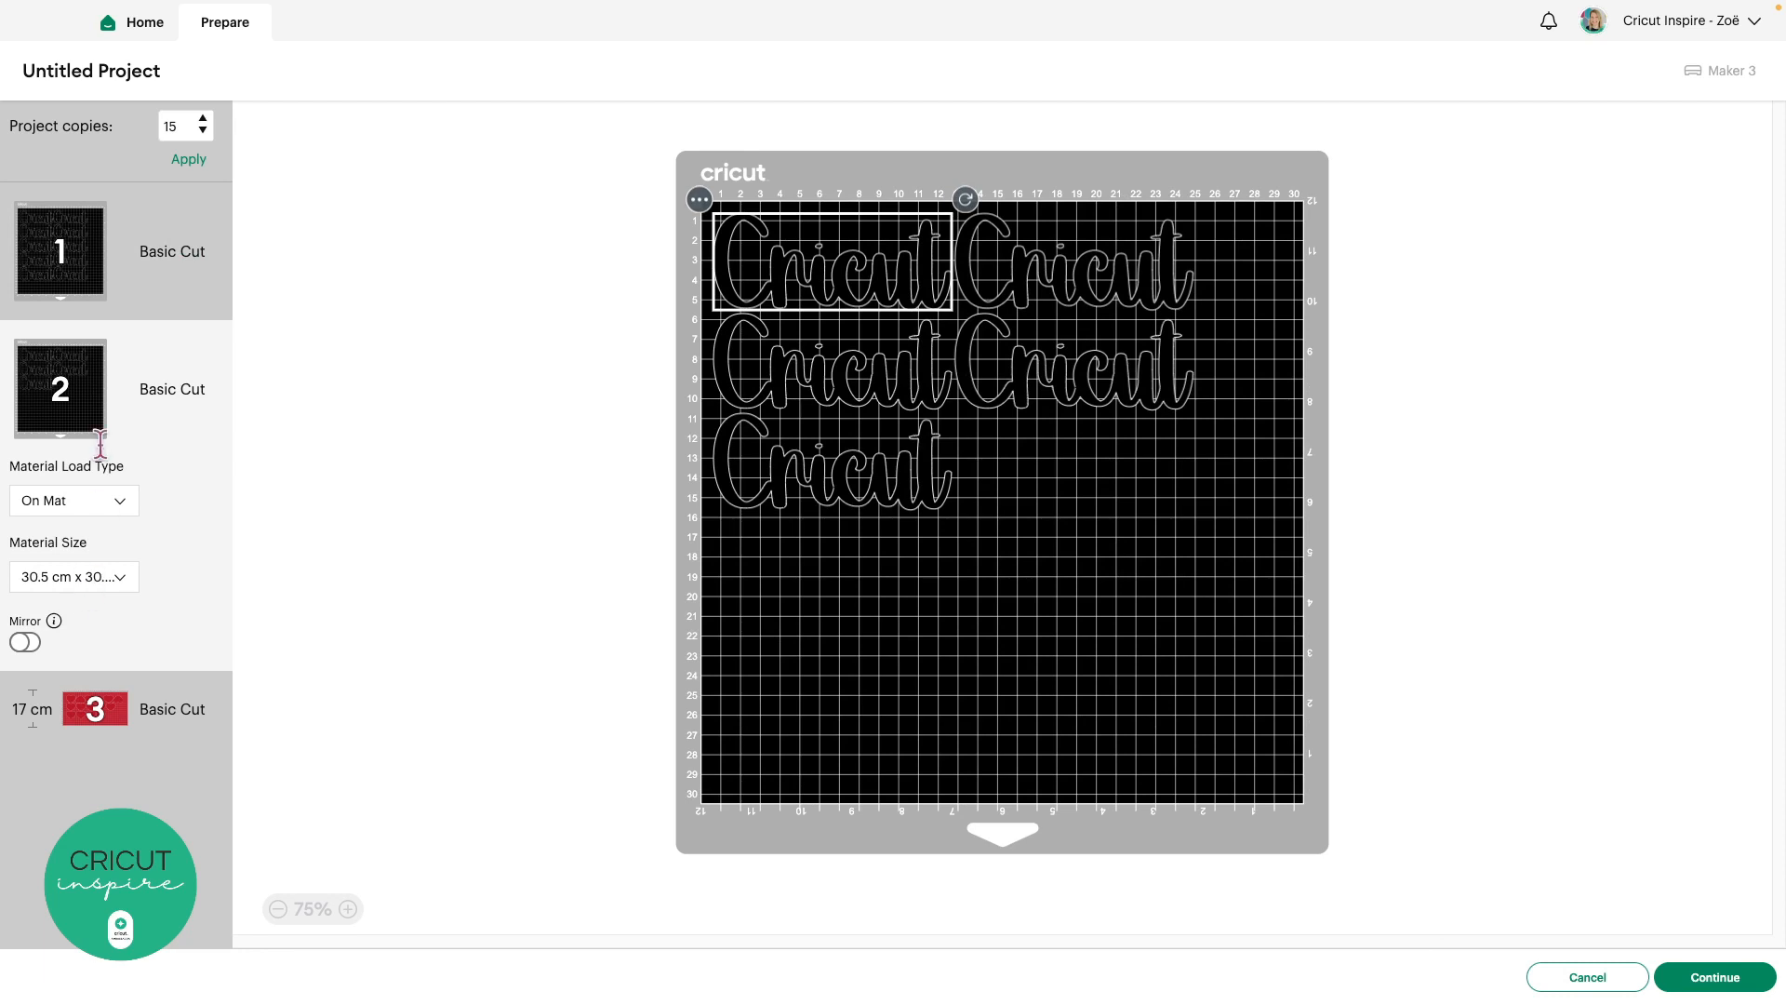
Move one 'Cricut' copy from mat 2 onto mat 1
left_click(96, 279)
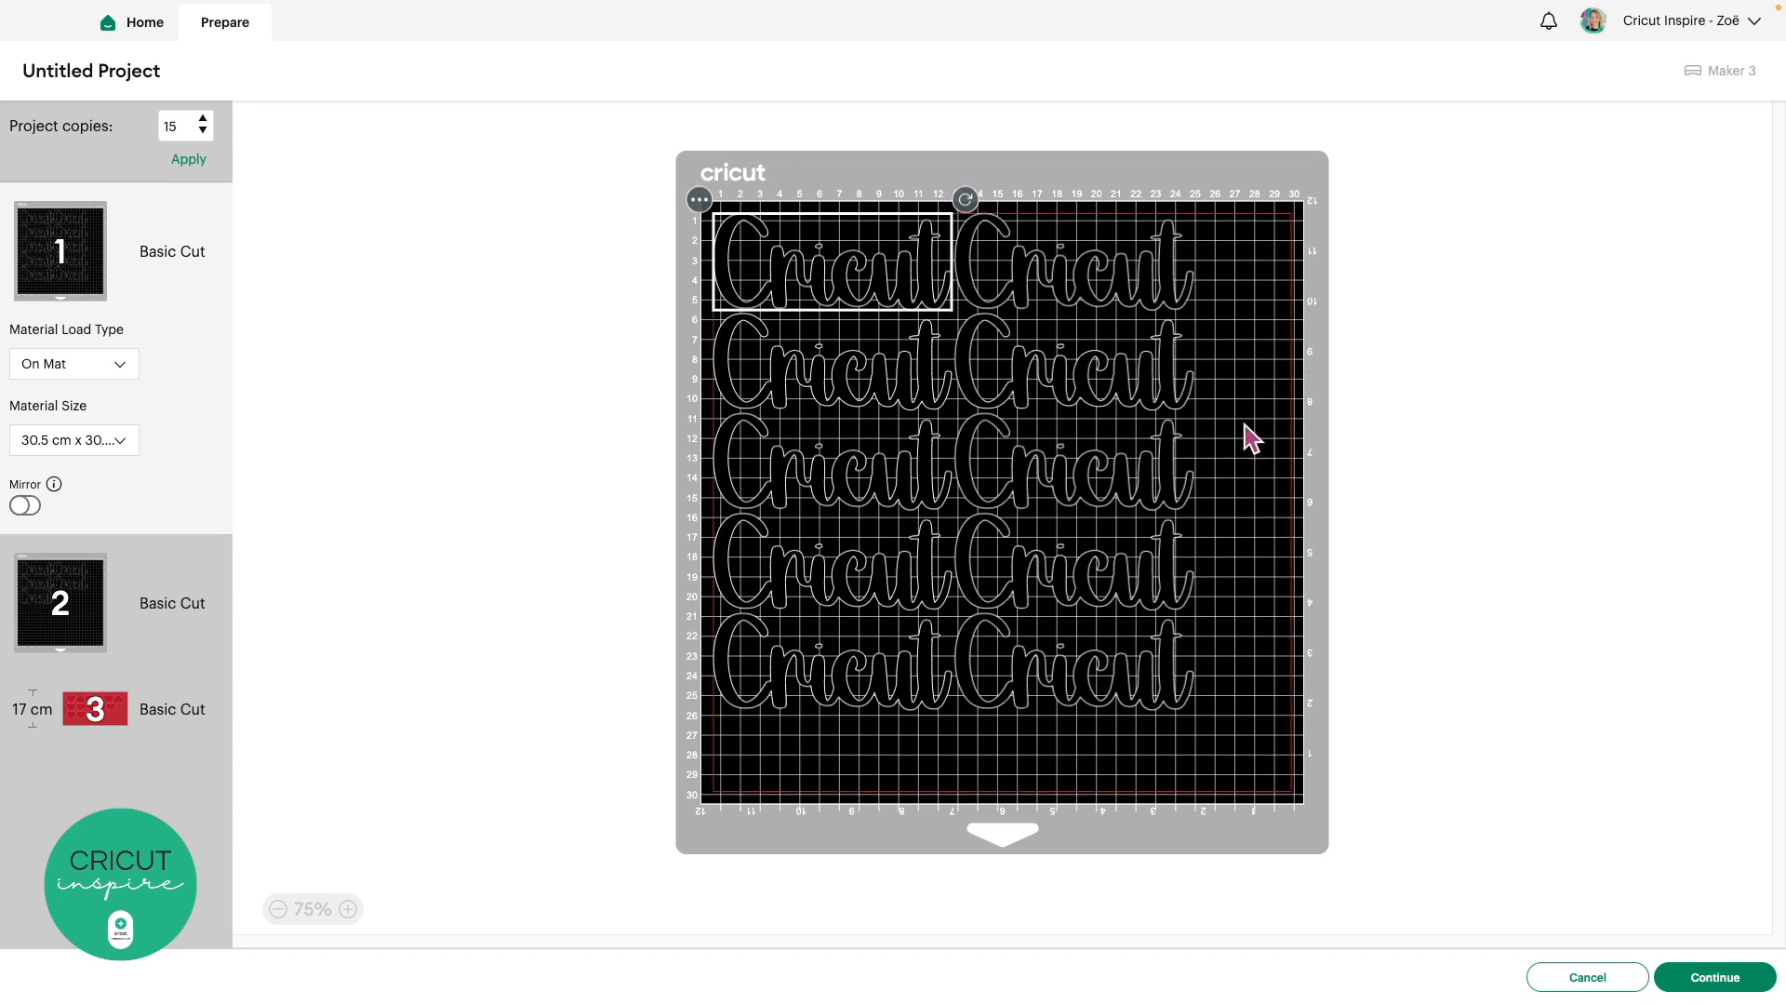
left_click(65, 610)
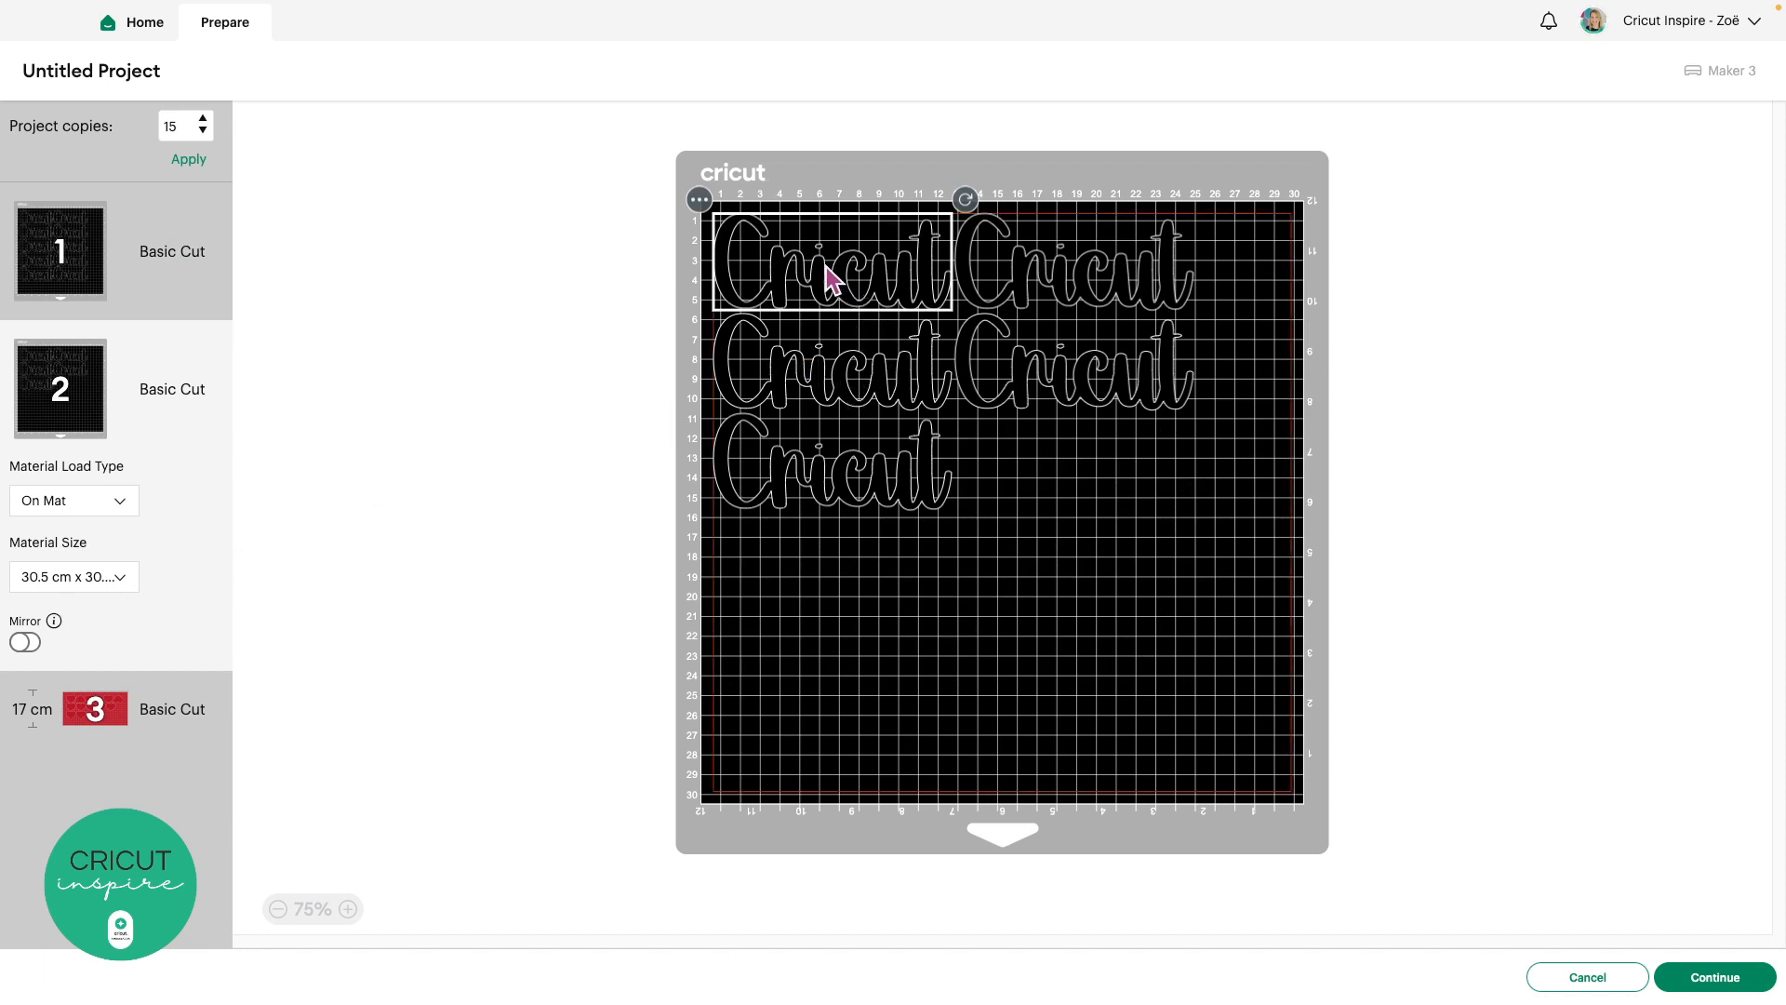
left_click(703, 200)
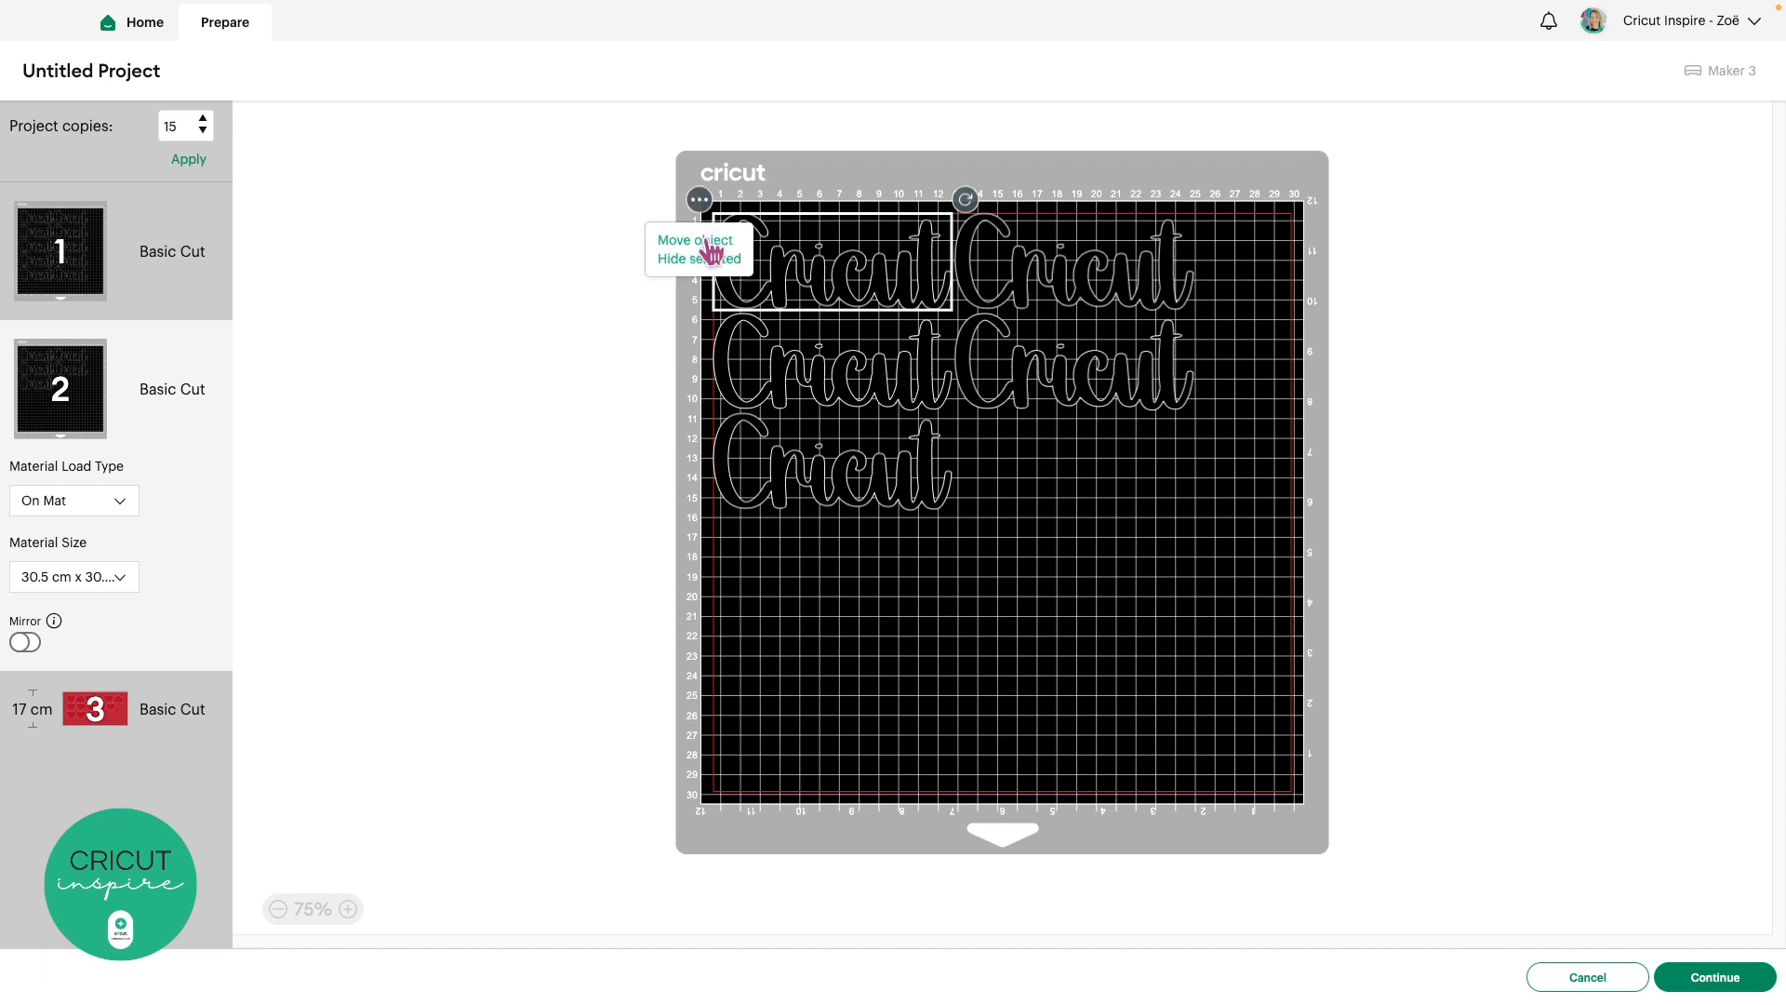
left_click(709, 242)
left_click(653, 253)
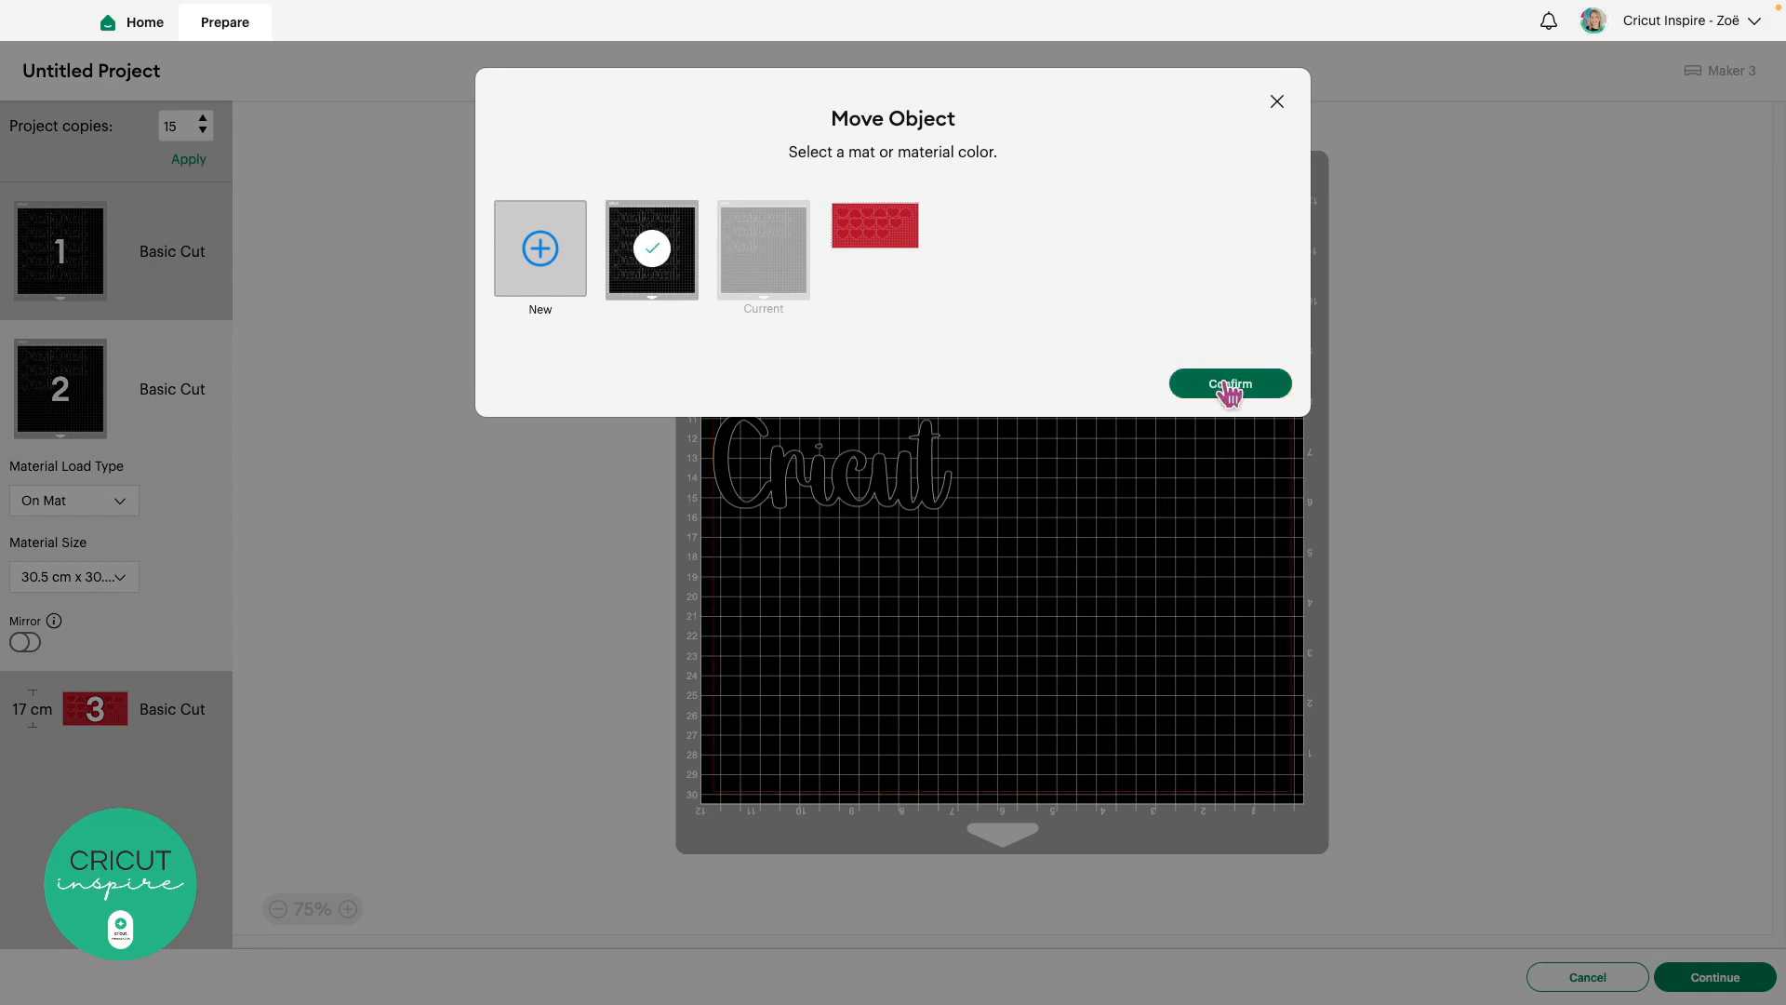
left_click(1230, 385)
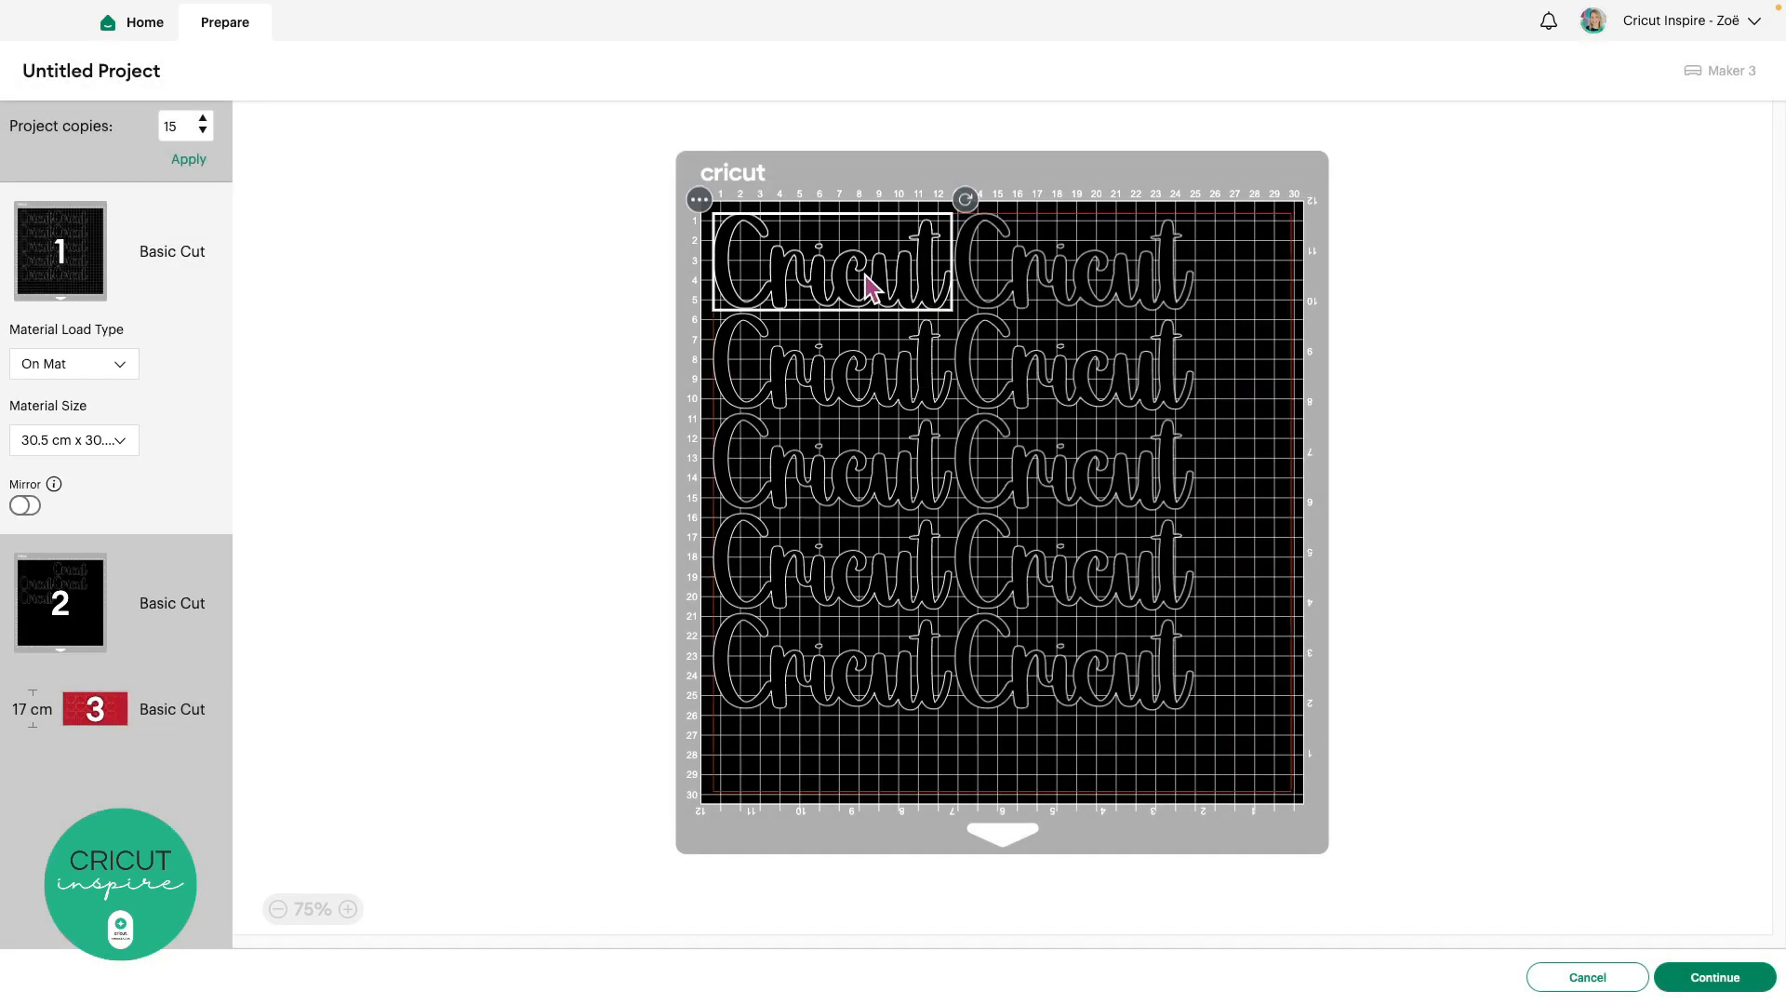
Rotate the moved 'Cricut' upright and place it in mat 1's top-right corner
left_click_drag(868, 284, 1240, 412)
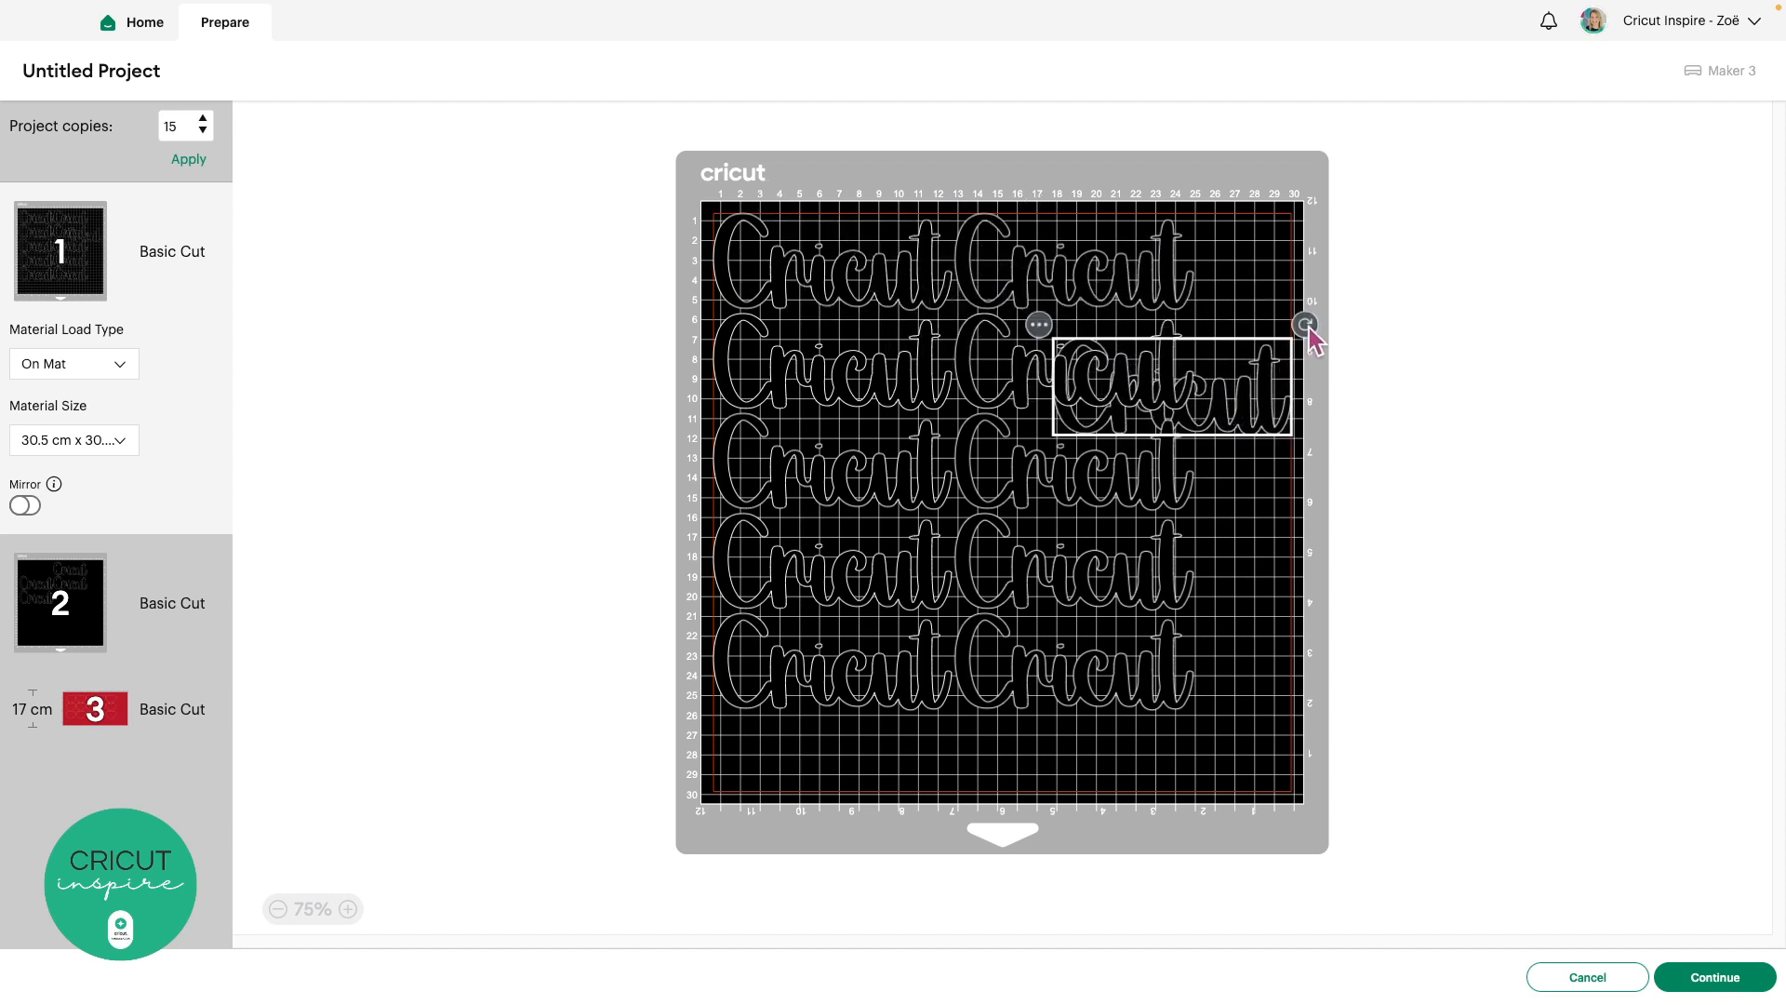
left_click_drag(1305, 326, 1089, 220)
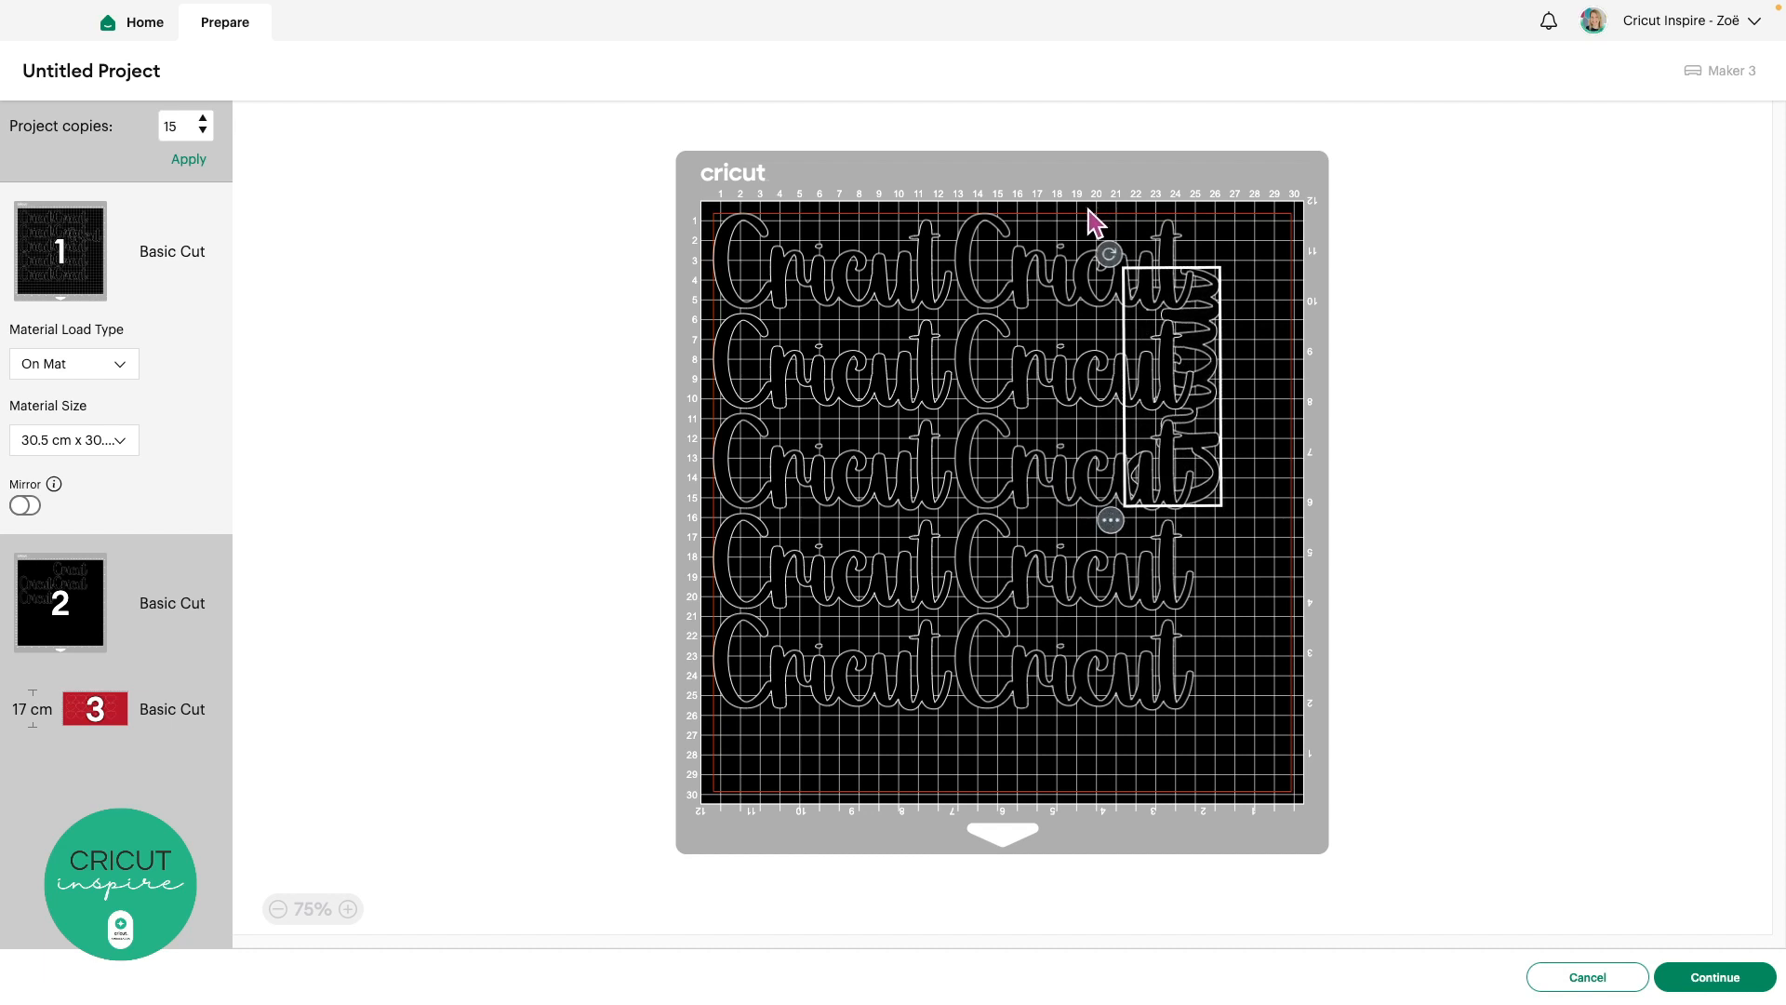
left_click_drag(1204, 346, 1308, 281)
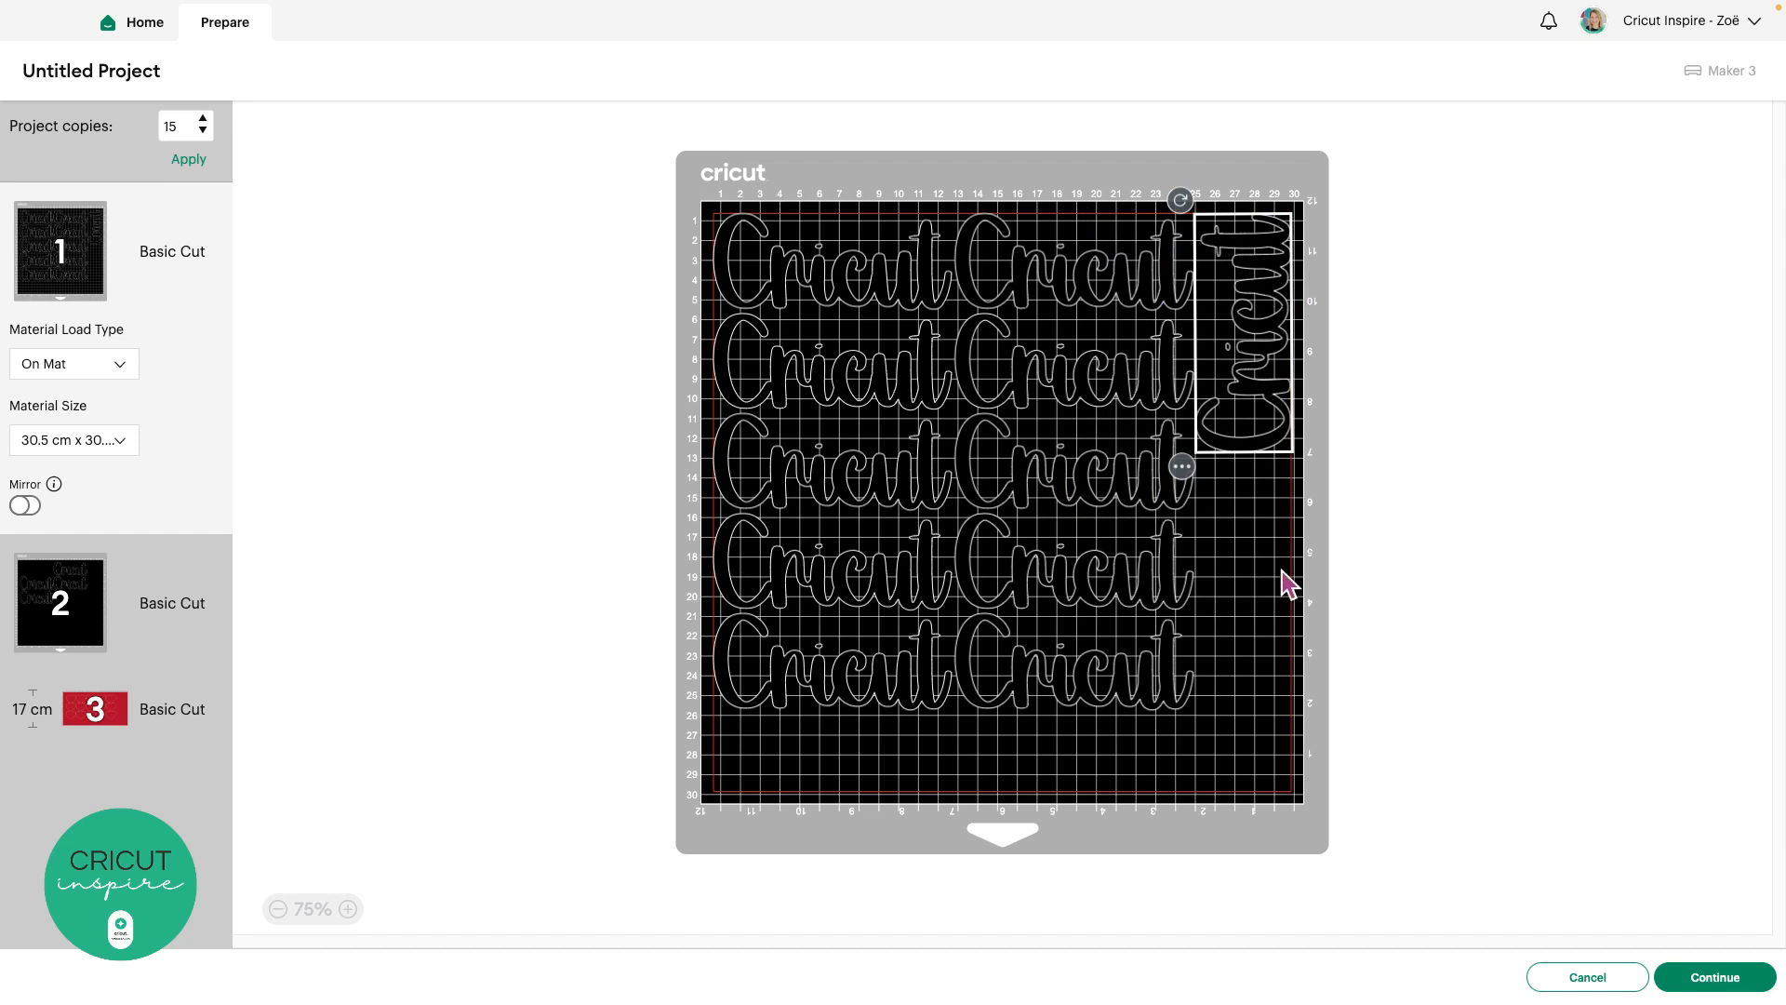
left_click(1265, 729)
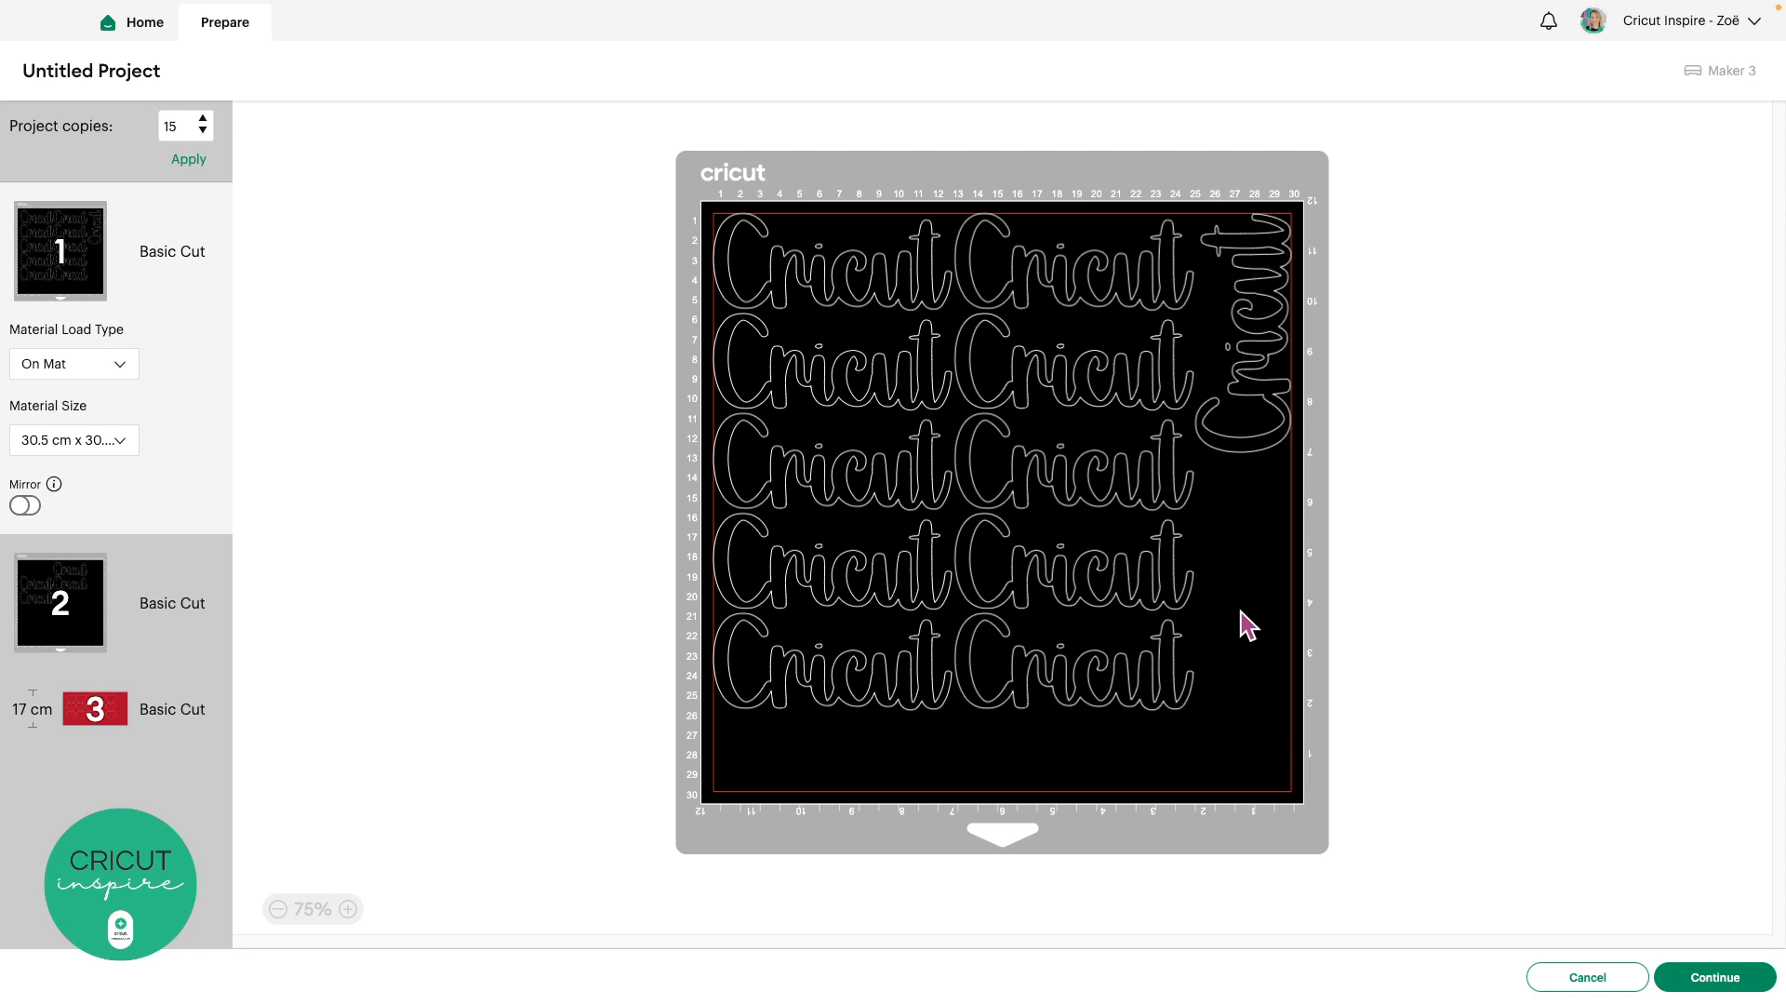
Send another 'Cricut' copy from mat 2 to mat 1
left_click(84, 593)
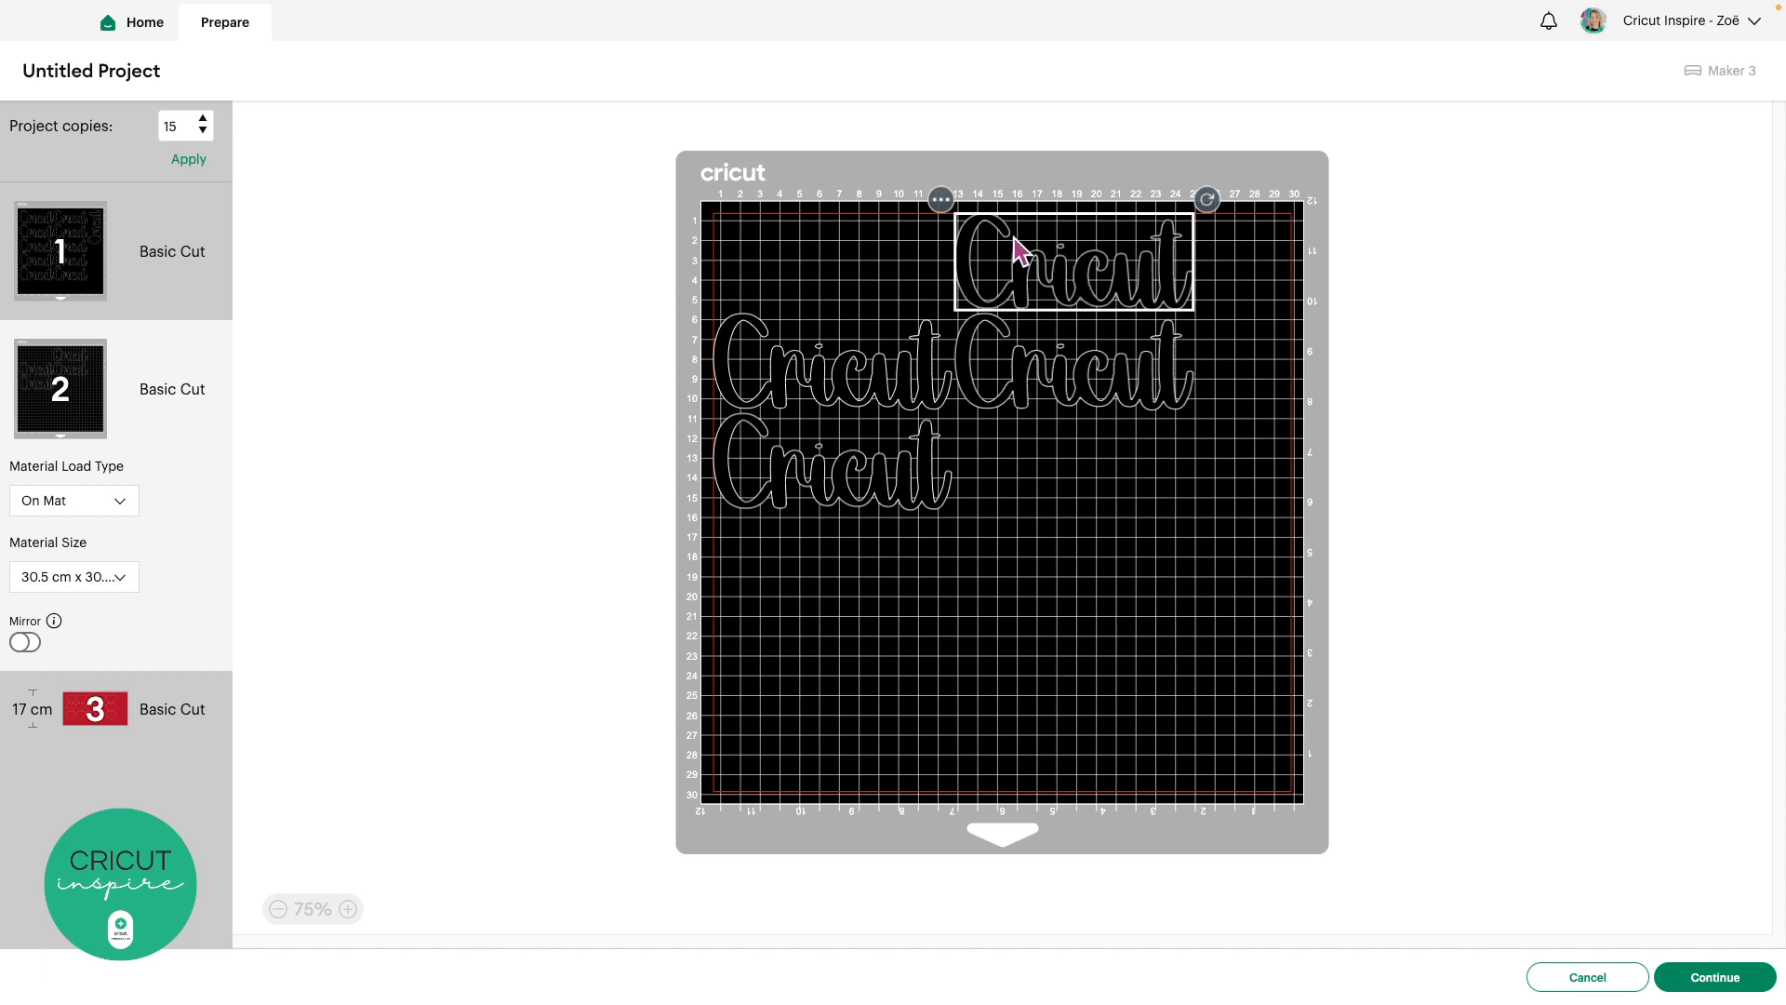
left_click(942, 200)
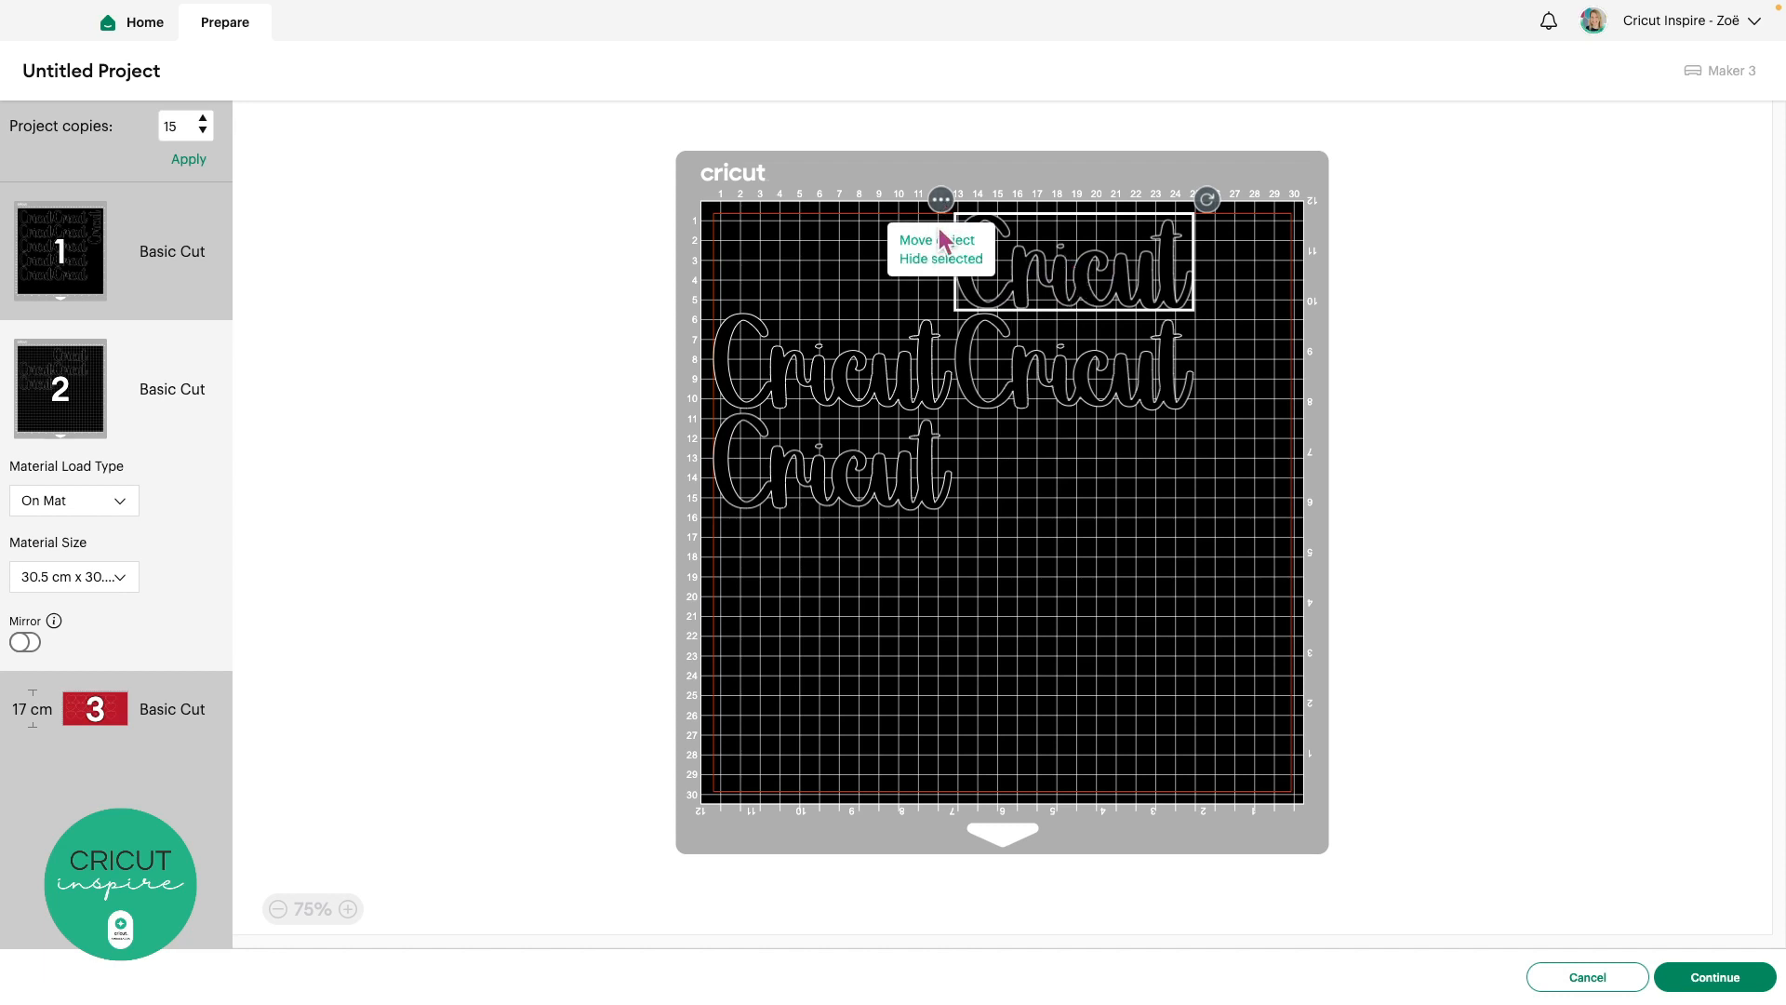
left_click(940, 240)
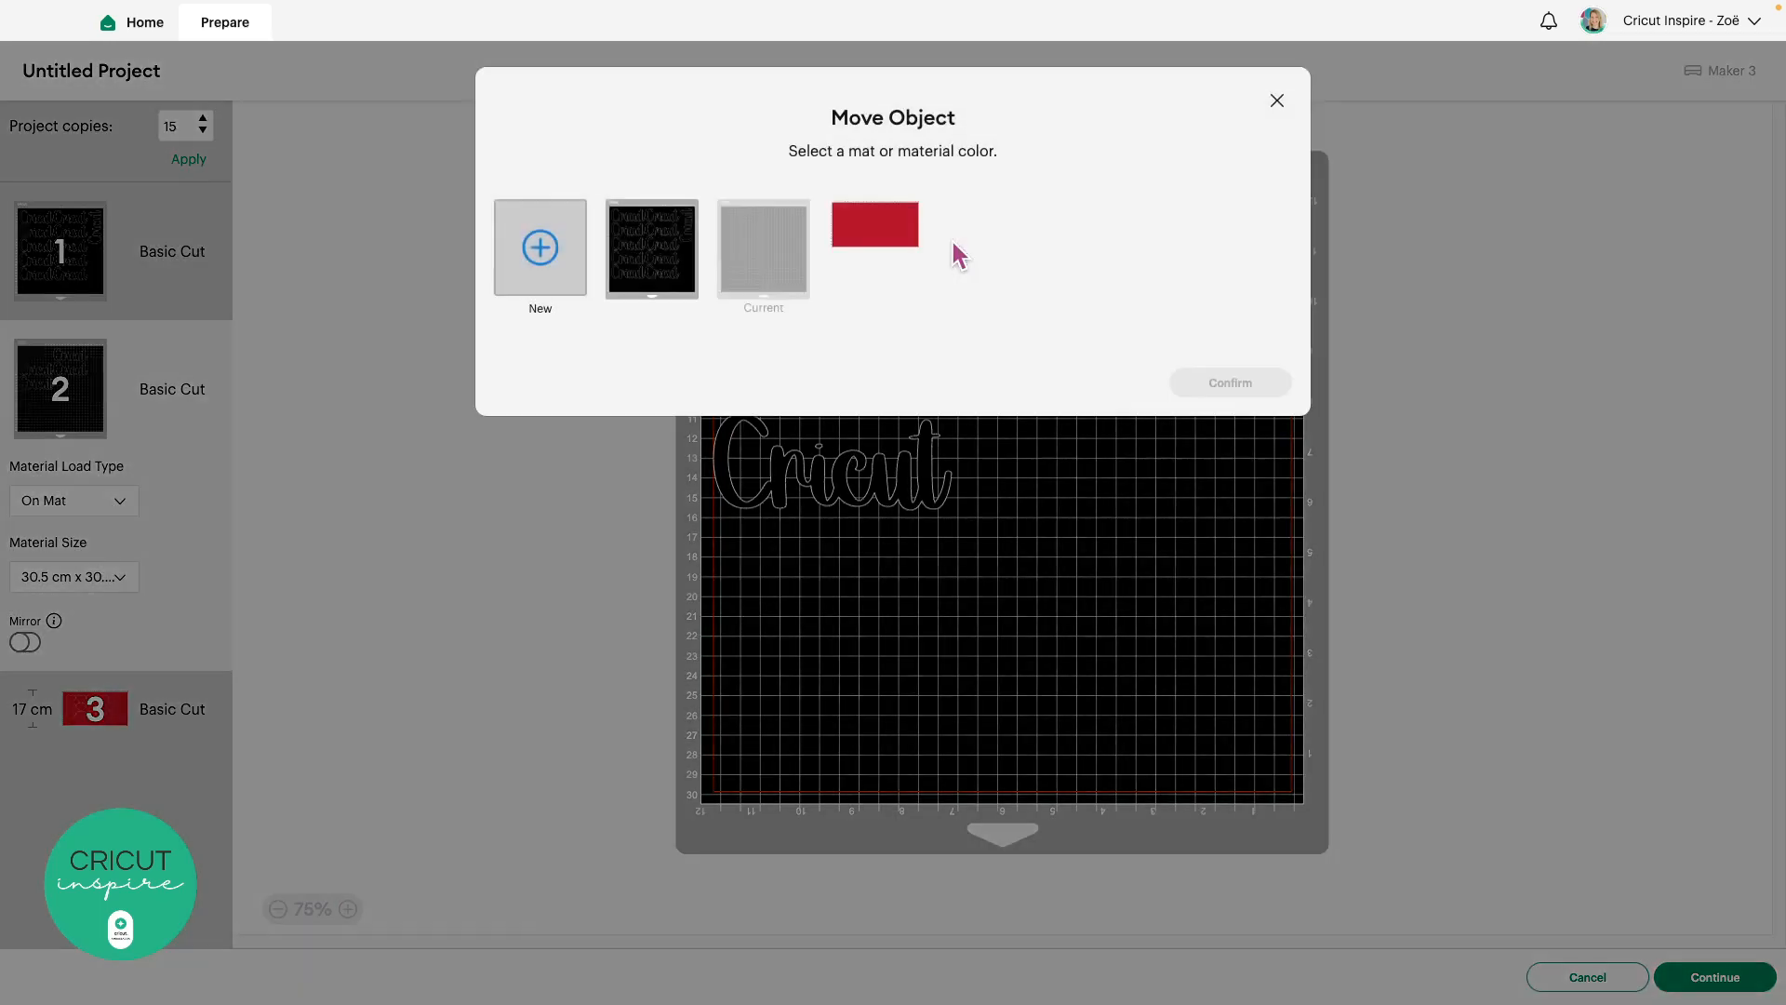
left_click(651, 250)
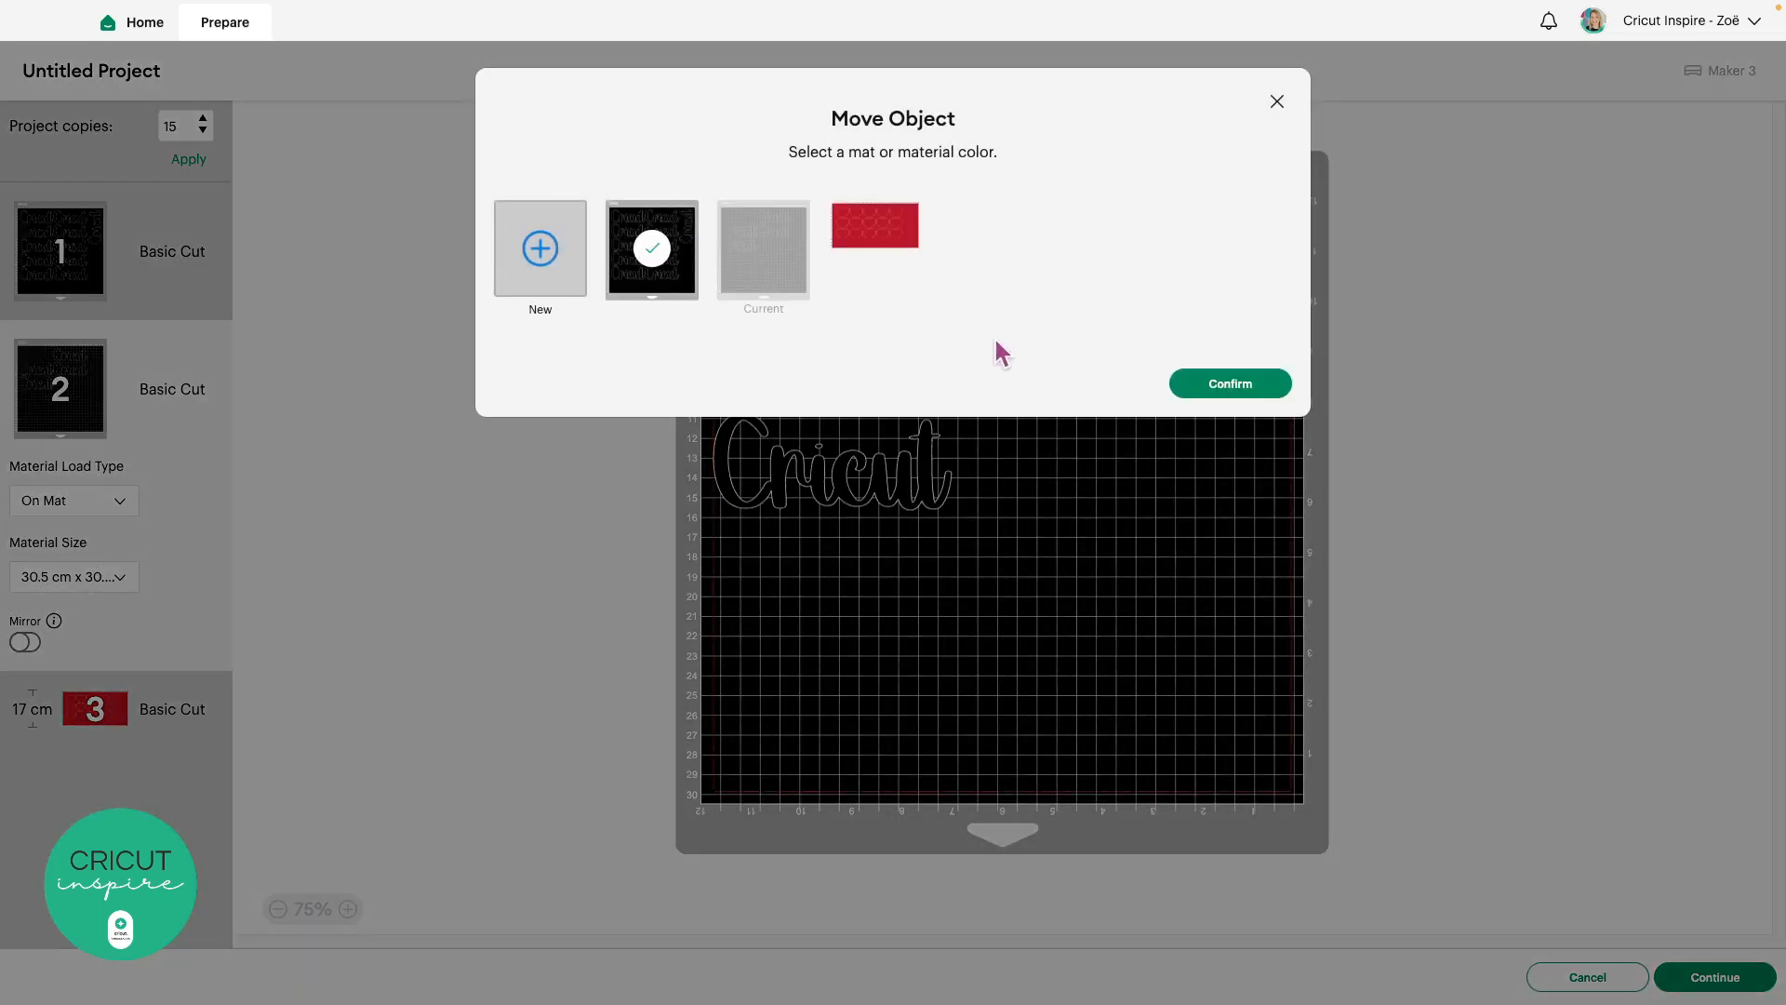
left_click(1222, 385)
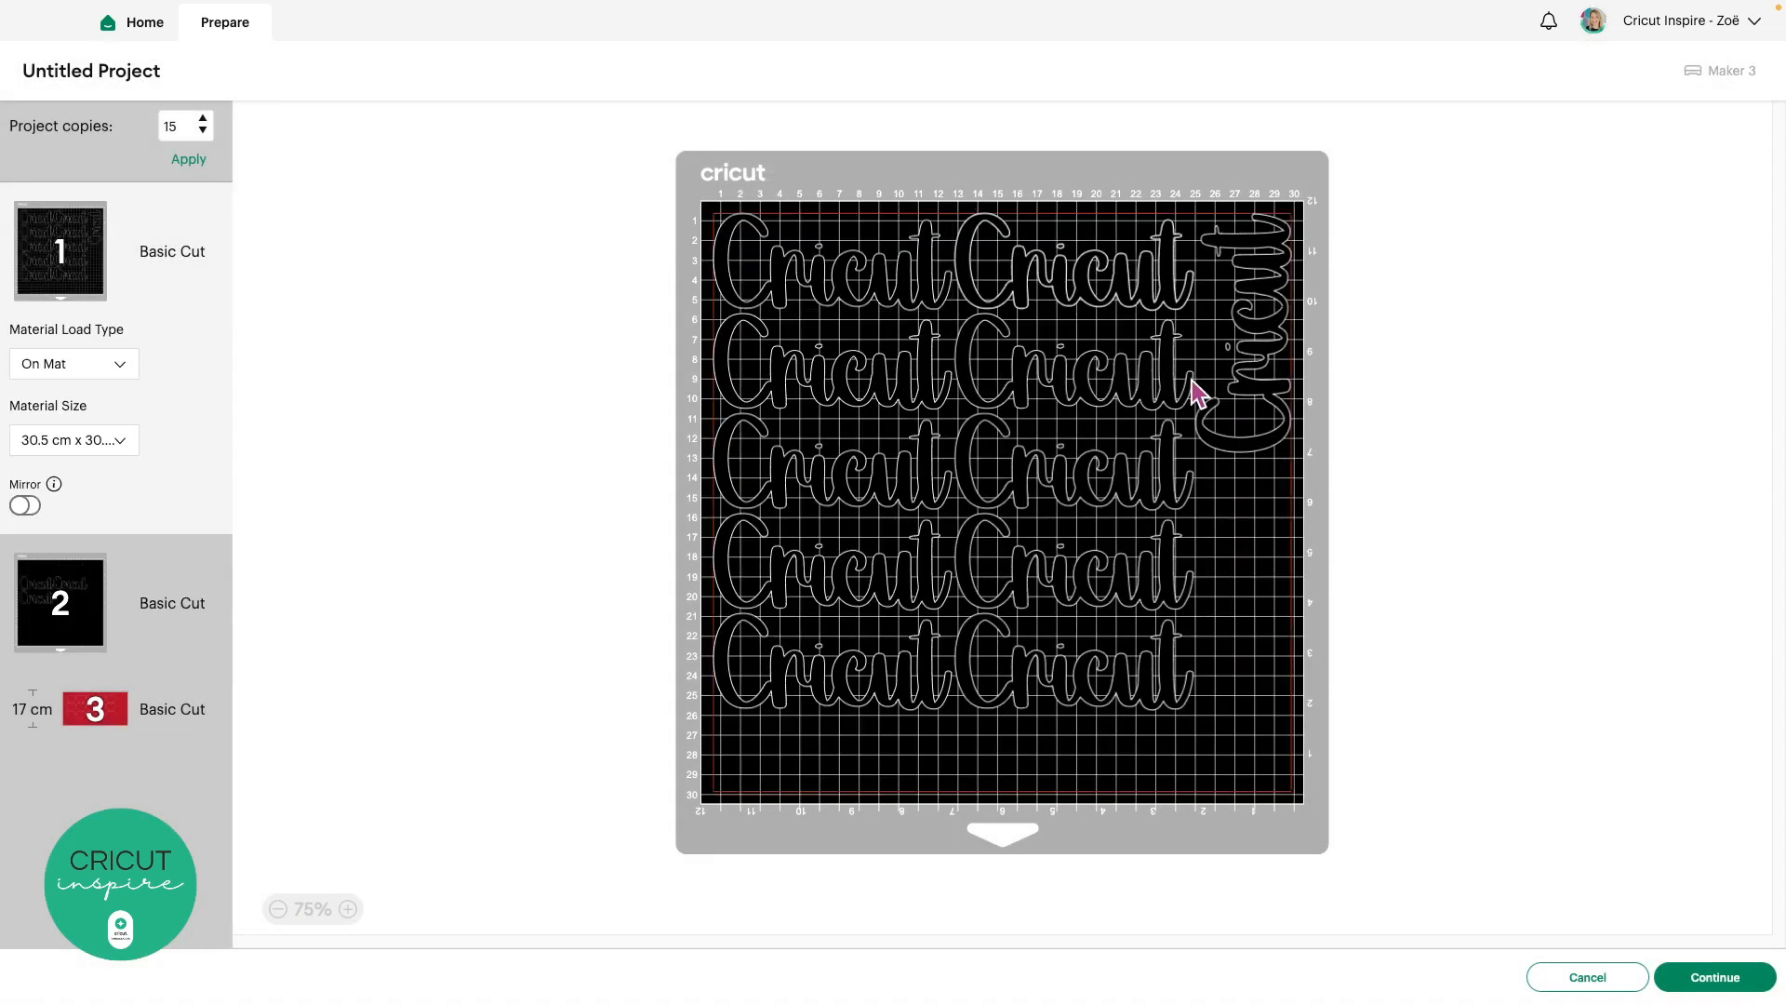
Rotate that 'Cricut' vertical and stack it below the first upright word
left_click(1054, 287)
left_click_drag(1047, 273, 1190, 545)
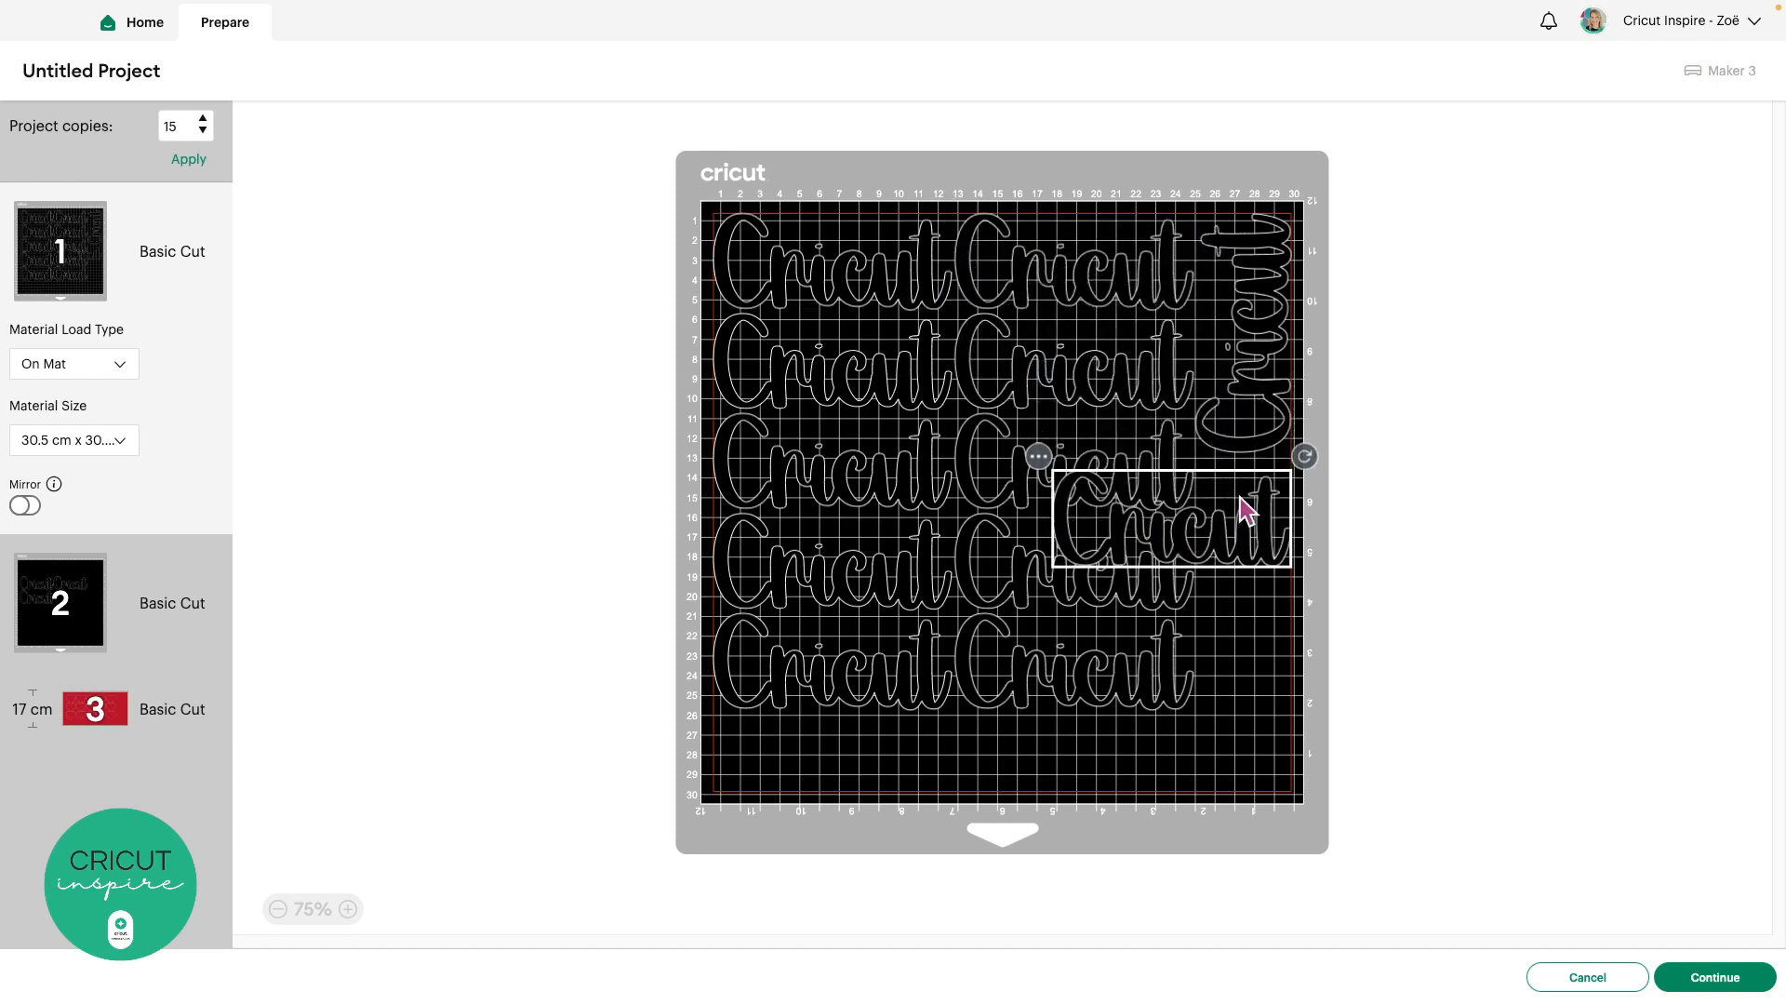
left_click_drag(1306, 463, 1091, 343)
left_click_drag(1181, 490, 1284, 550)
left_click(1274, 749)
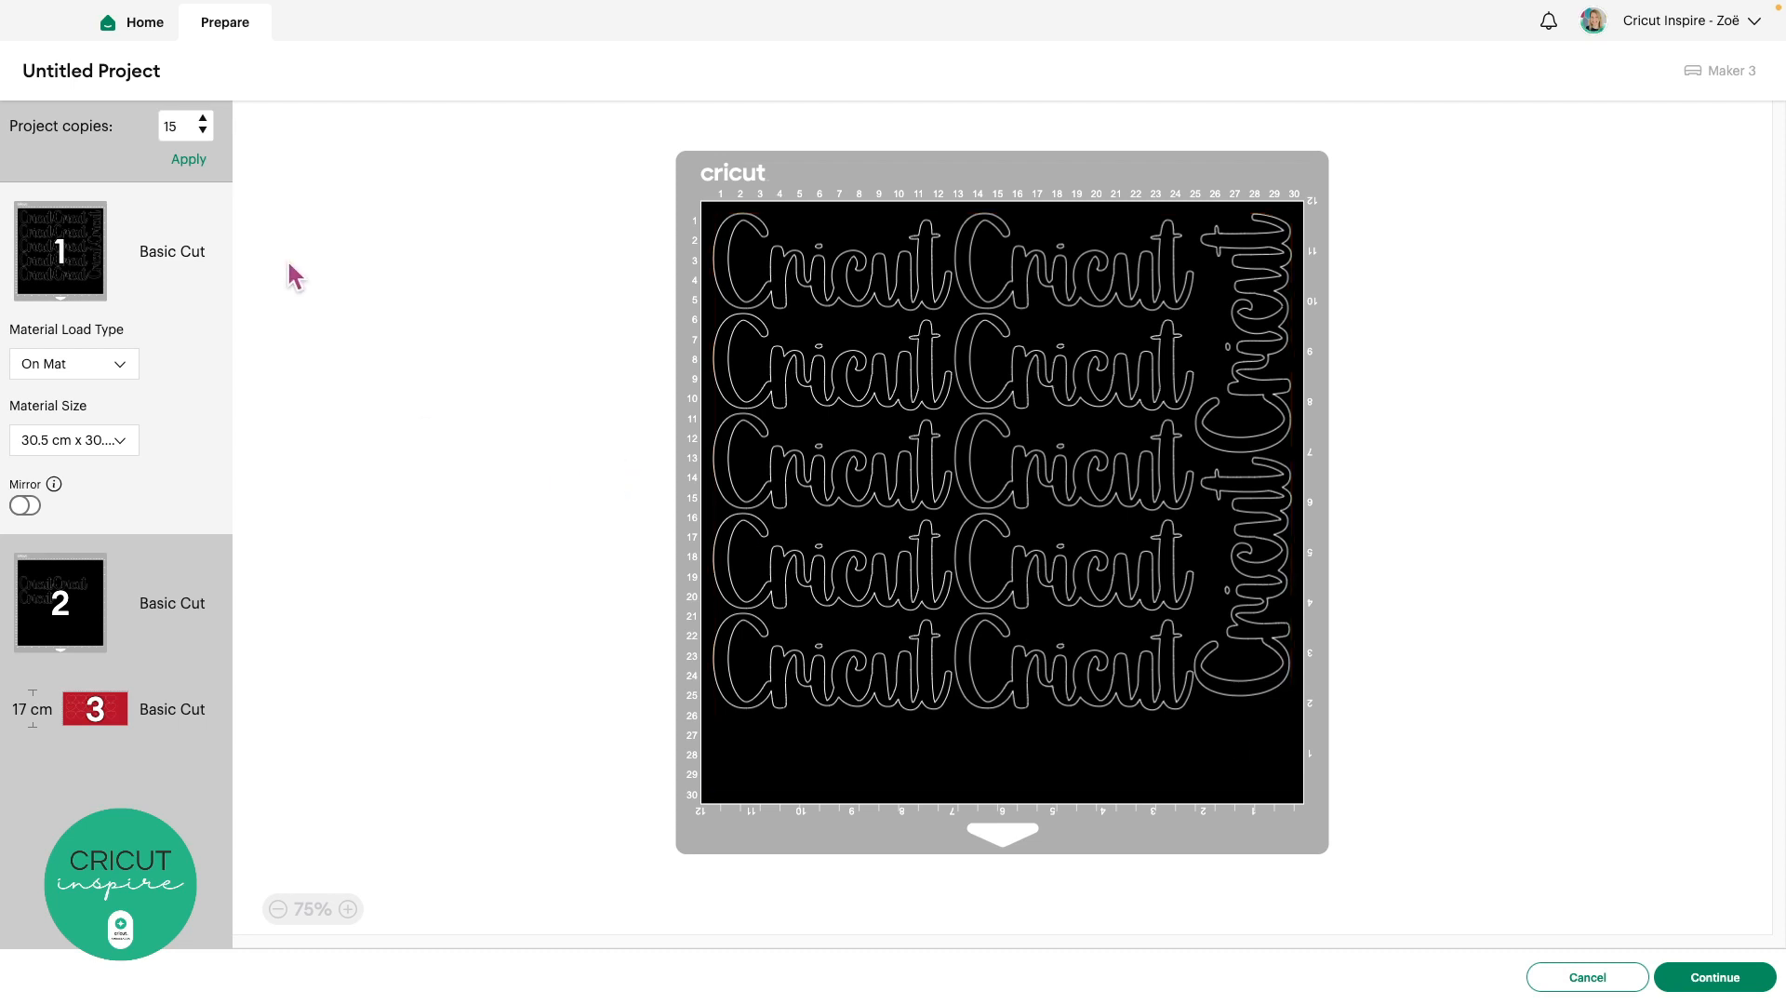
Reduce project copies to 1, accept the reset warning, review the heart mat, and continue
double_click(177, 126)
type("1")
left_click(189, 161)
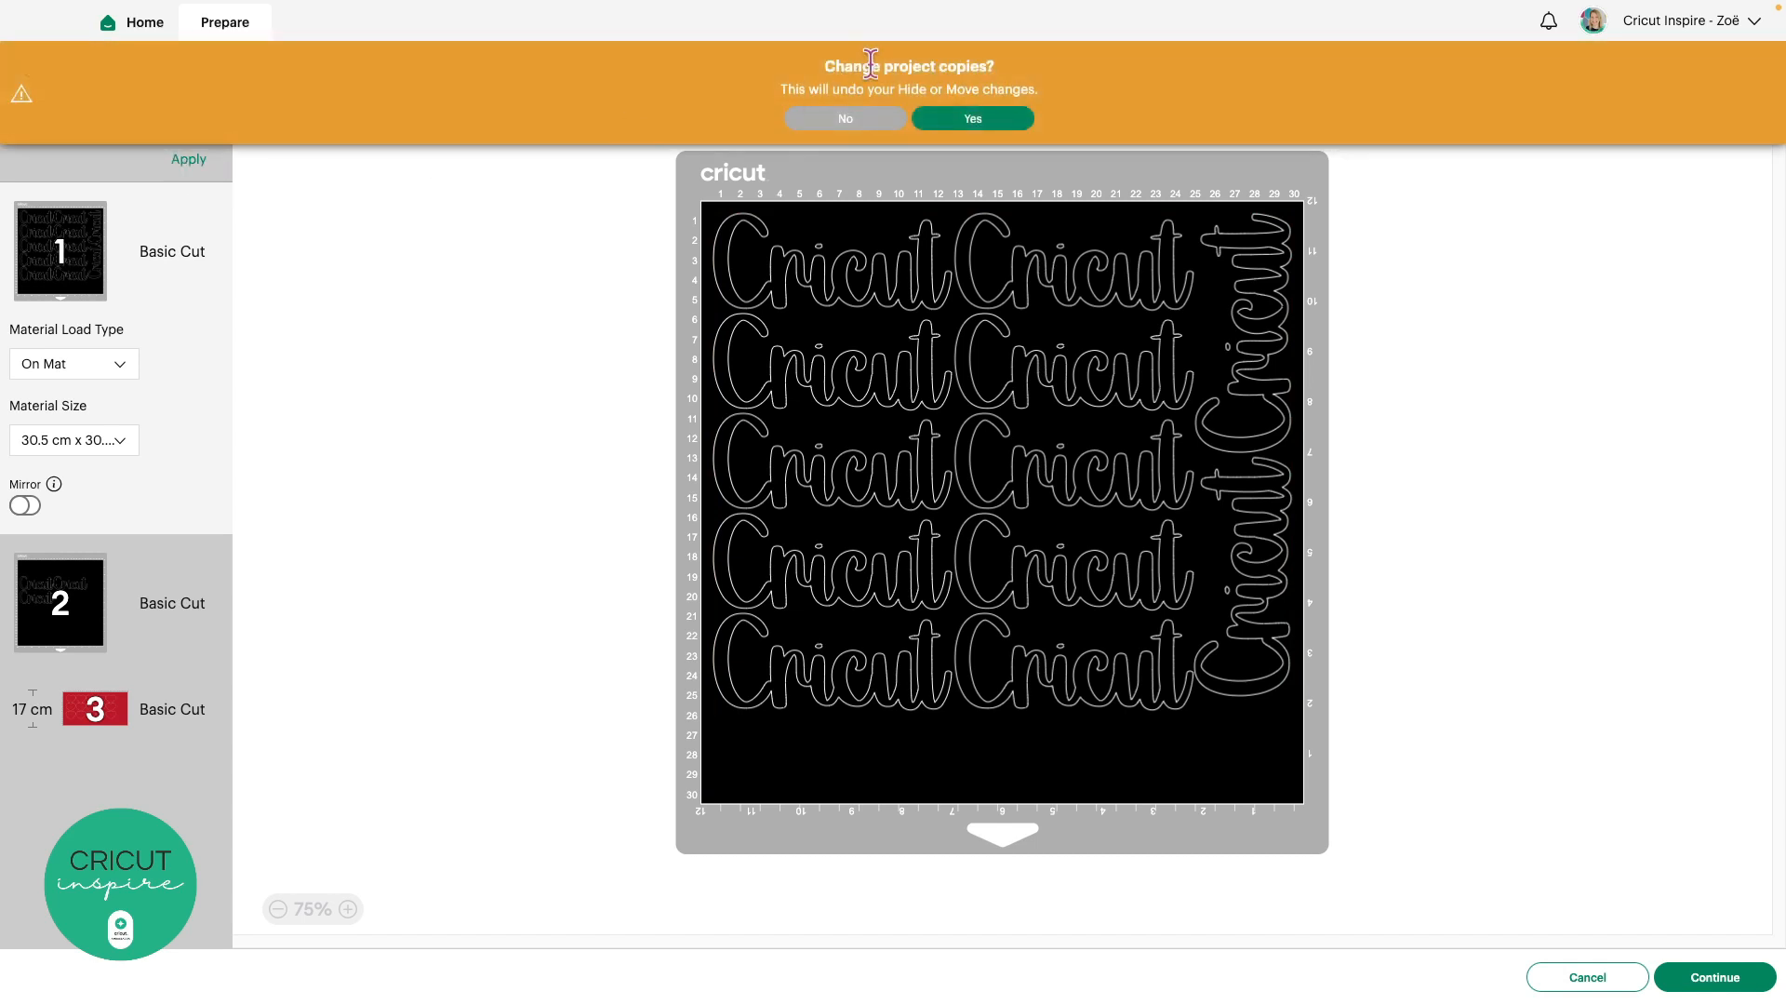
left_click(975, 118)
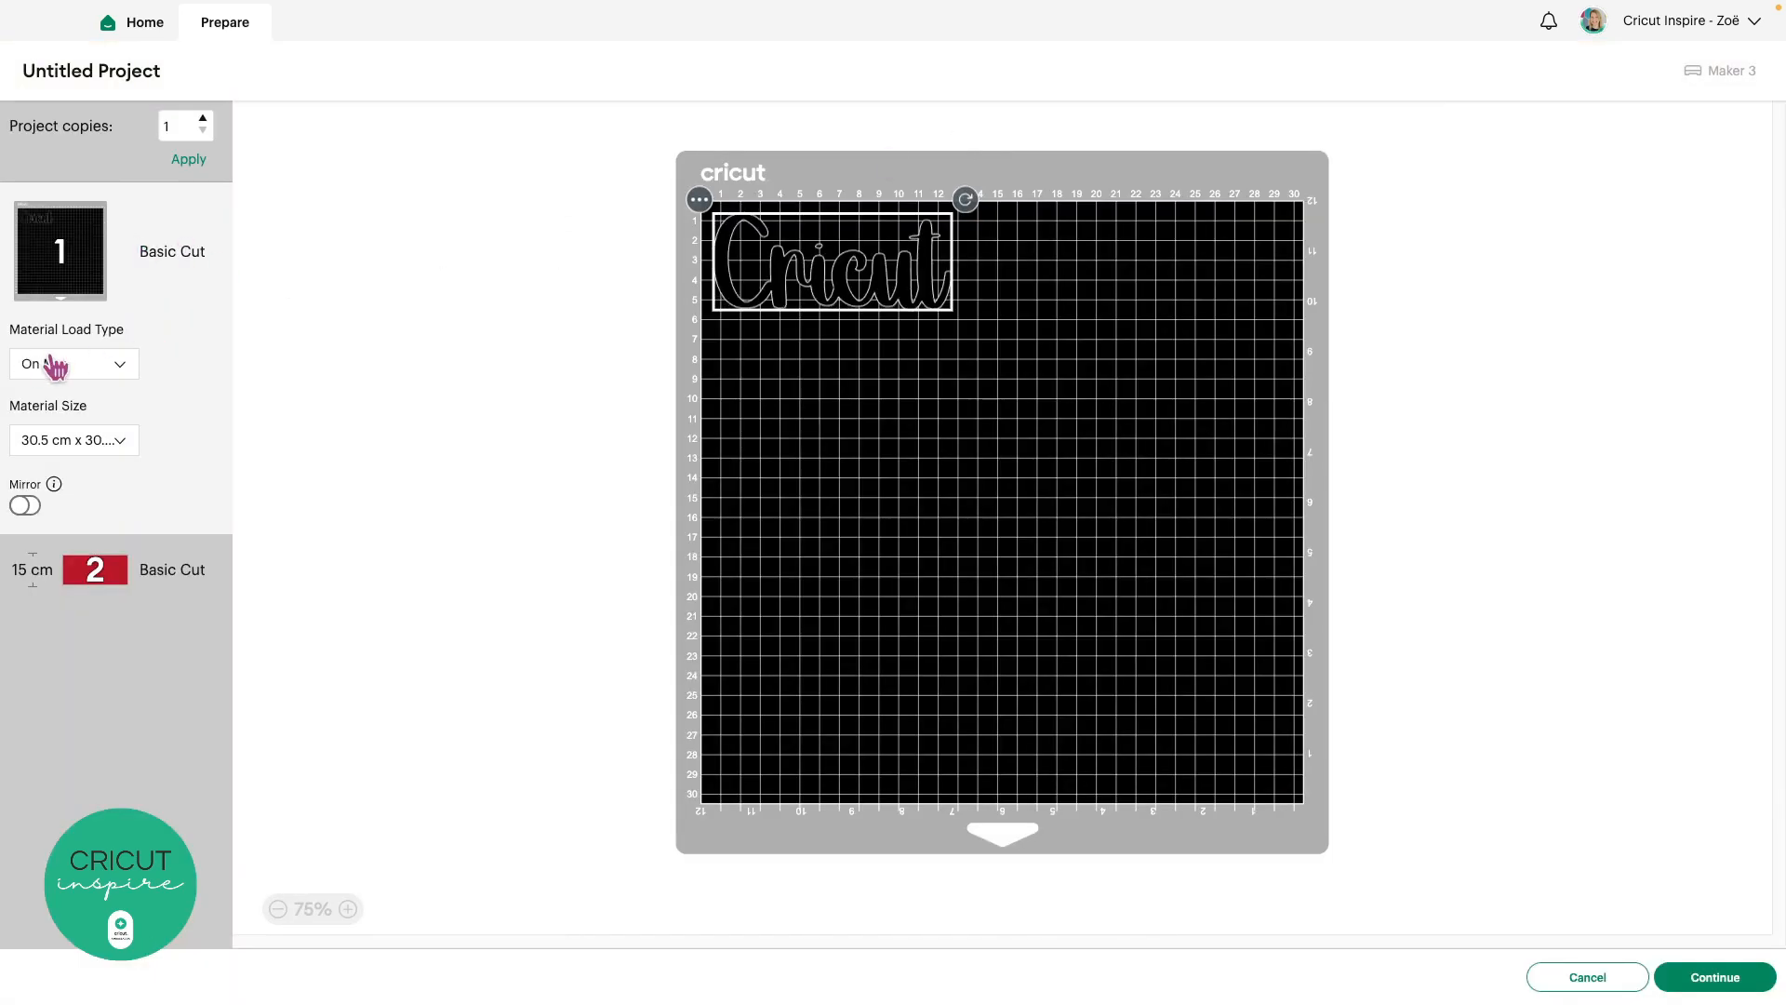
left_click(127, 577)
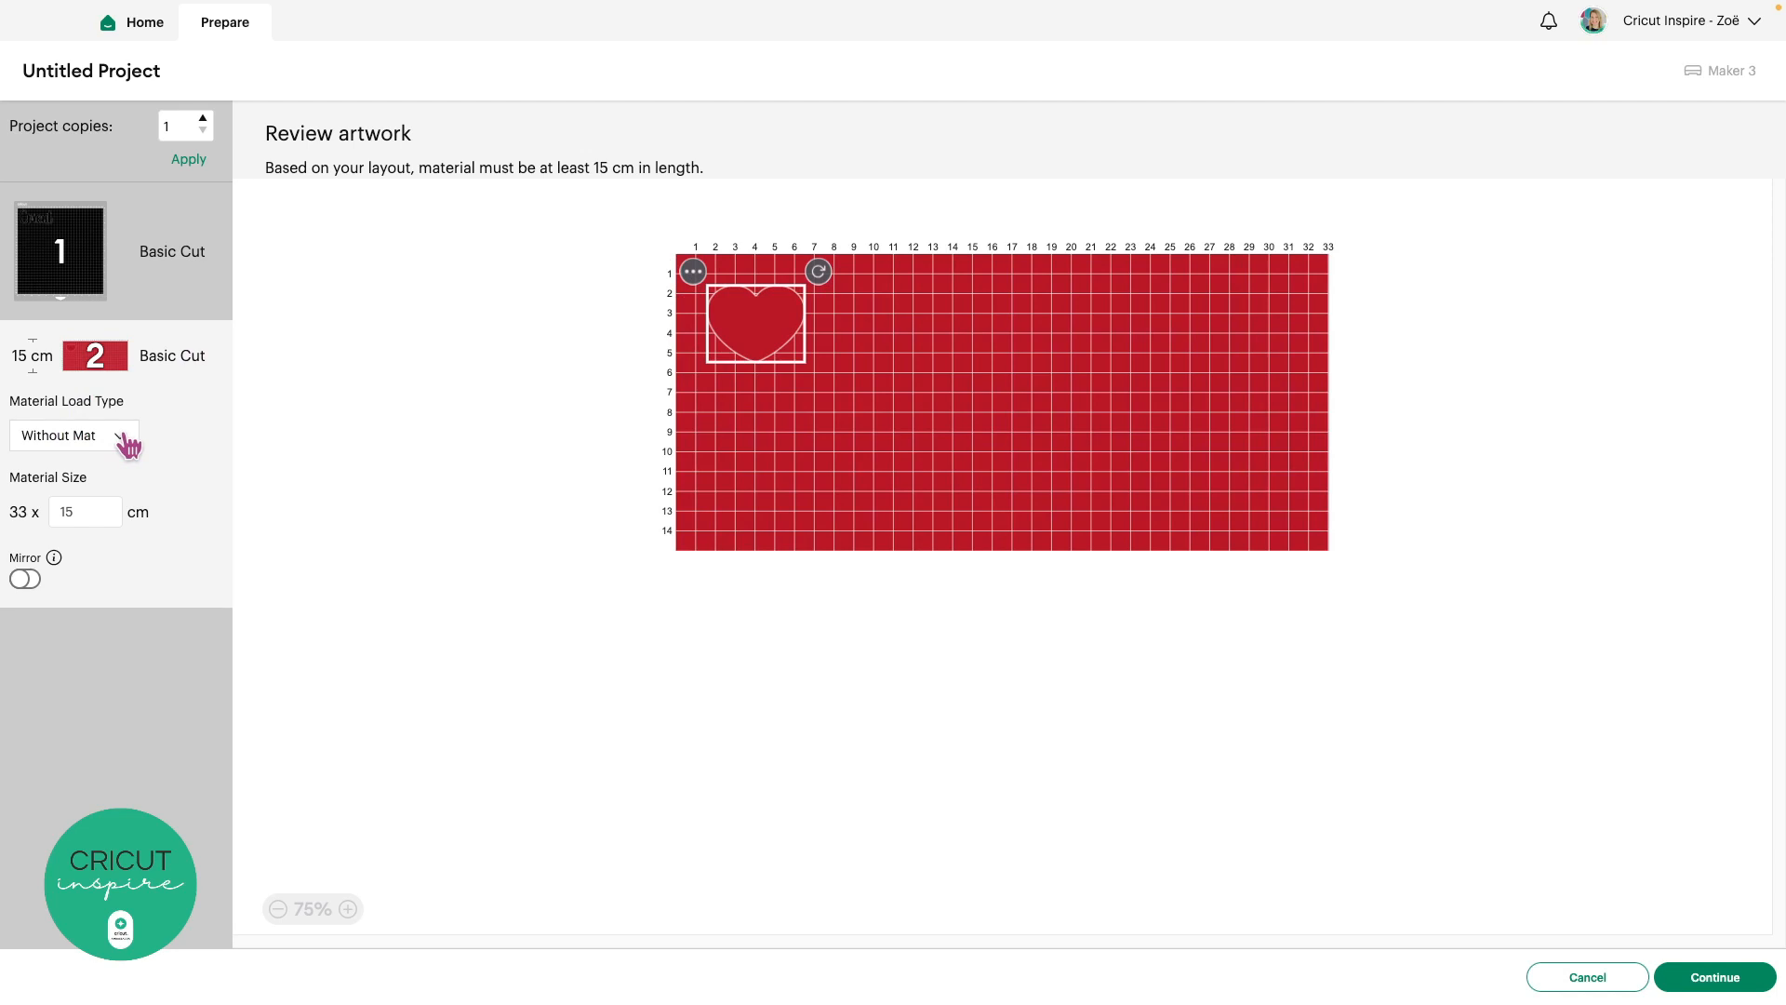
left_click(1700, 981)
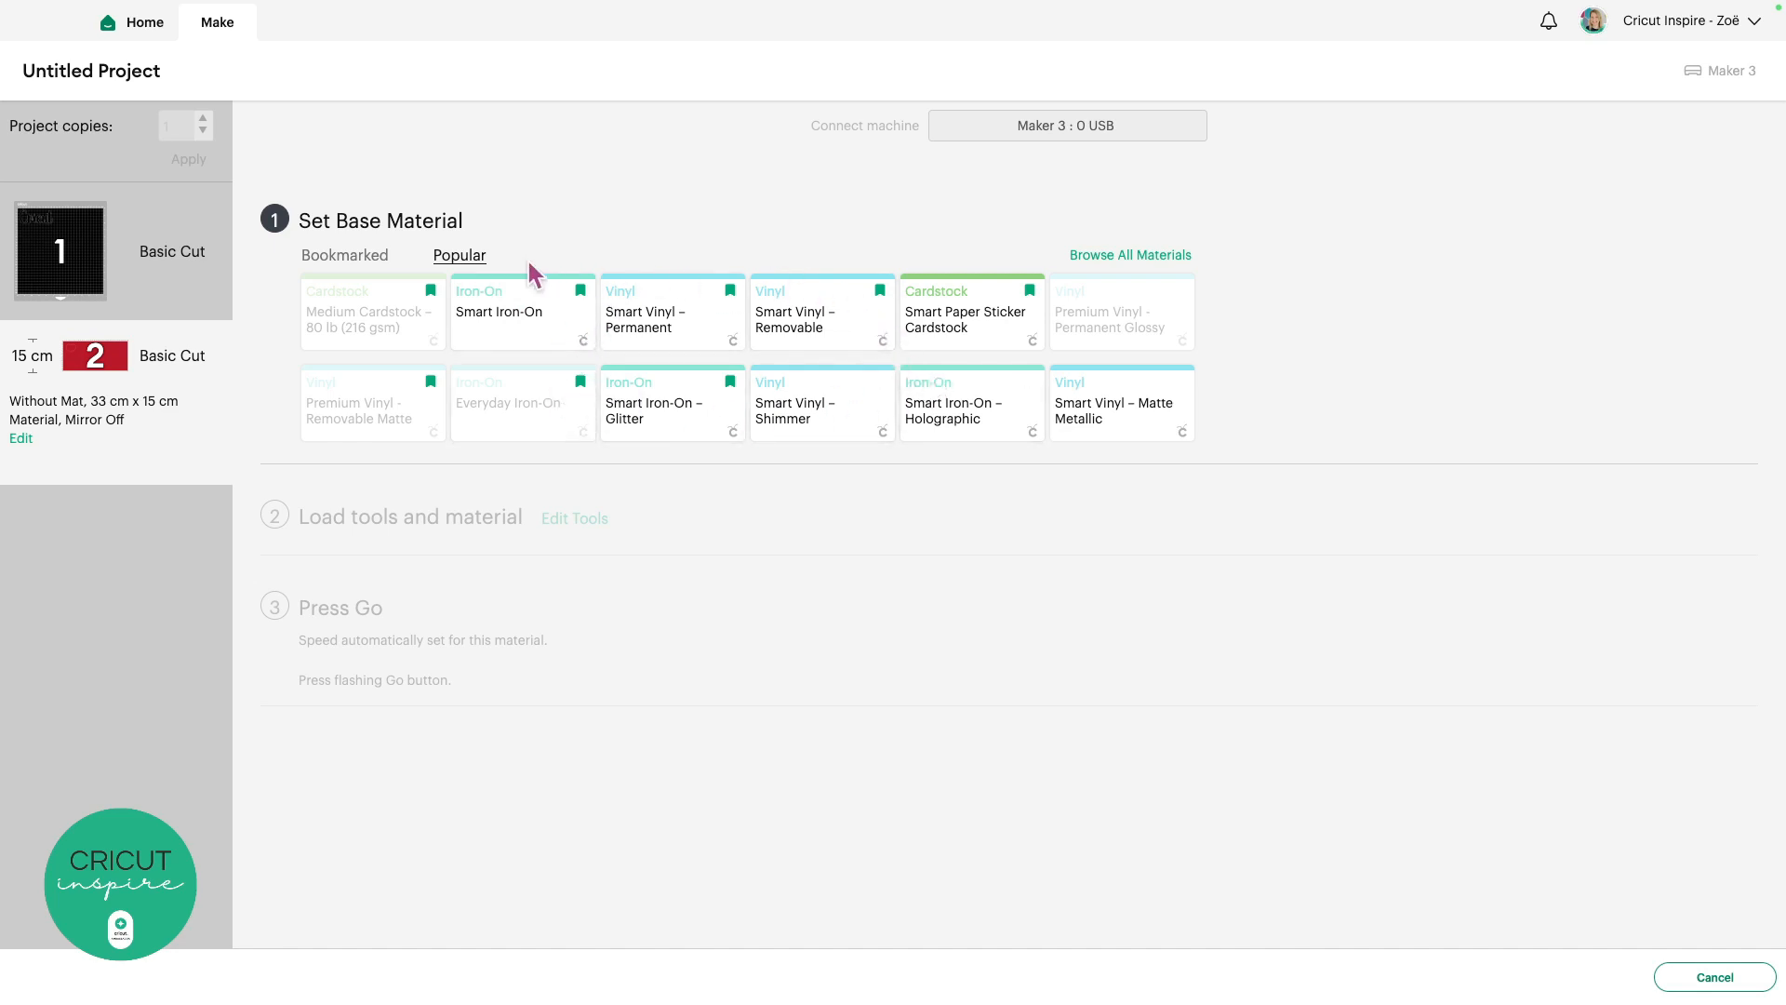
Switch the base material list from Popular to Bookmarked
left_click(368, 270)
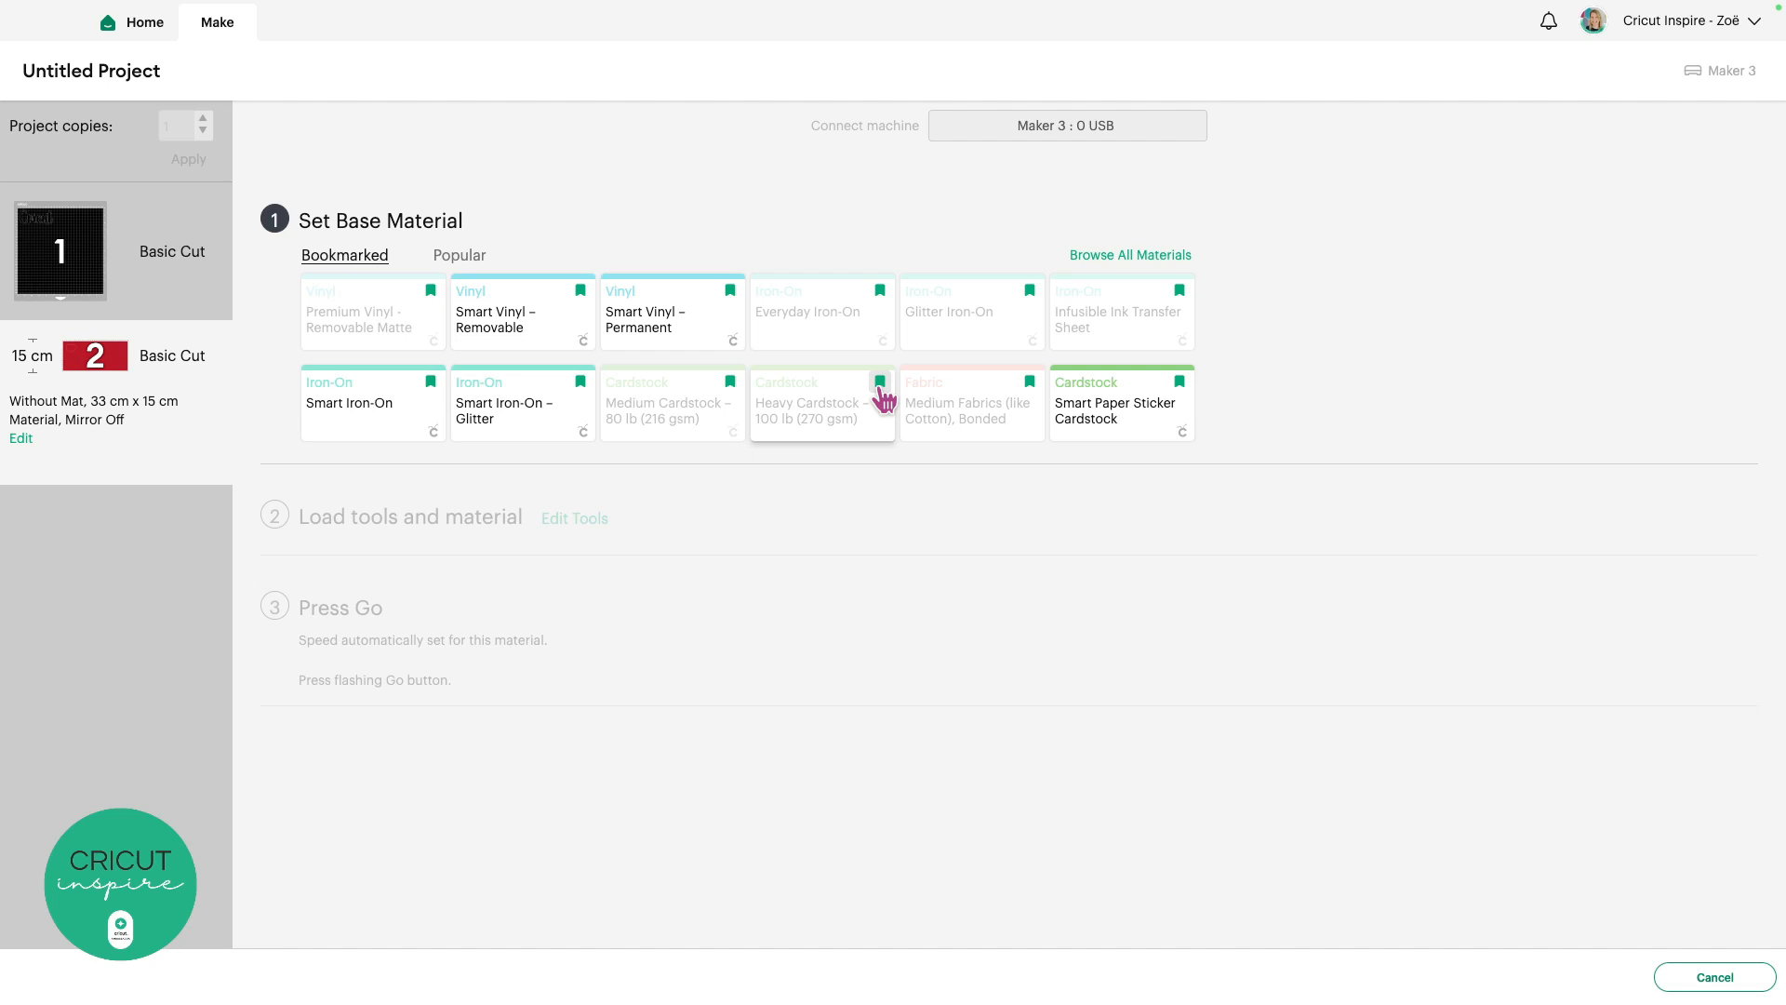
From All Materials filtered to Vinyl, pick Smart Vinyl – Permanent as the base material
left_click(1155, 265)
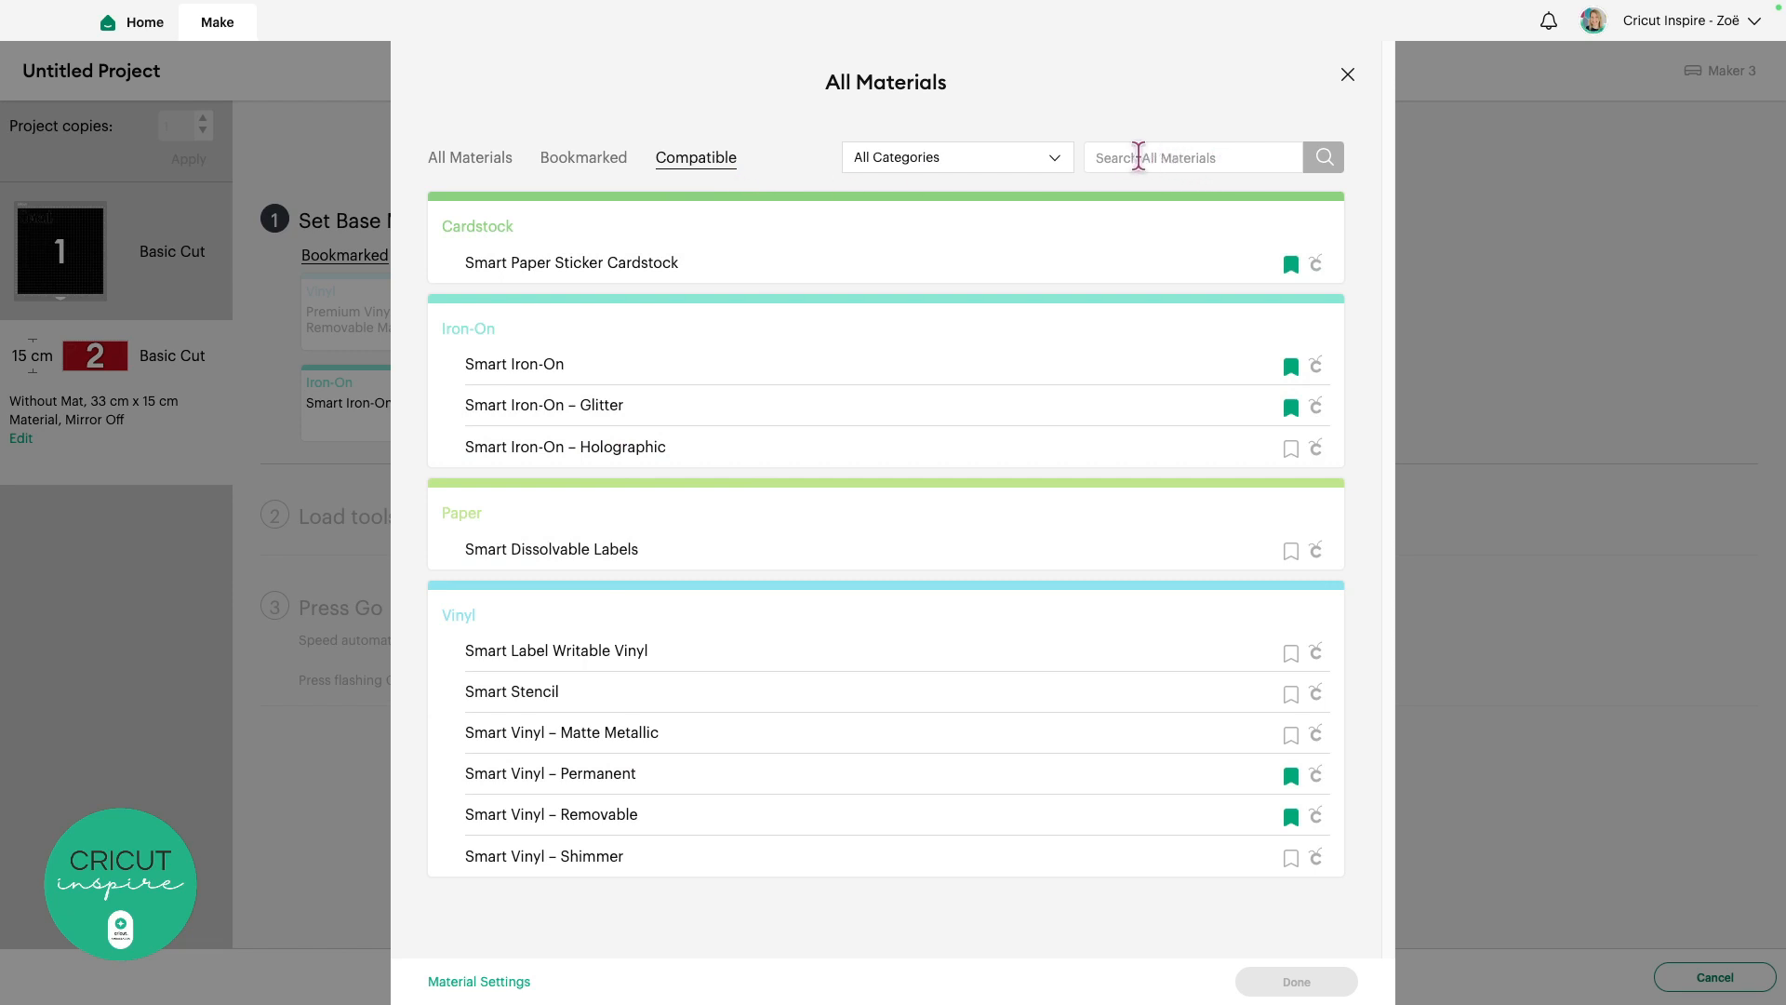
left_click(1055, 160)
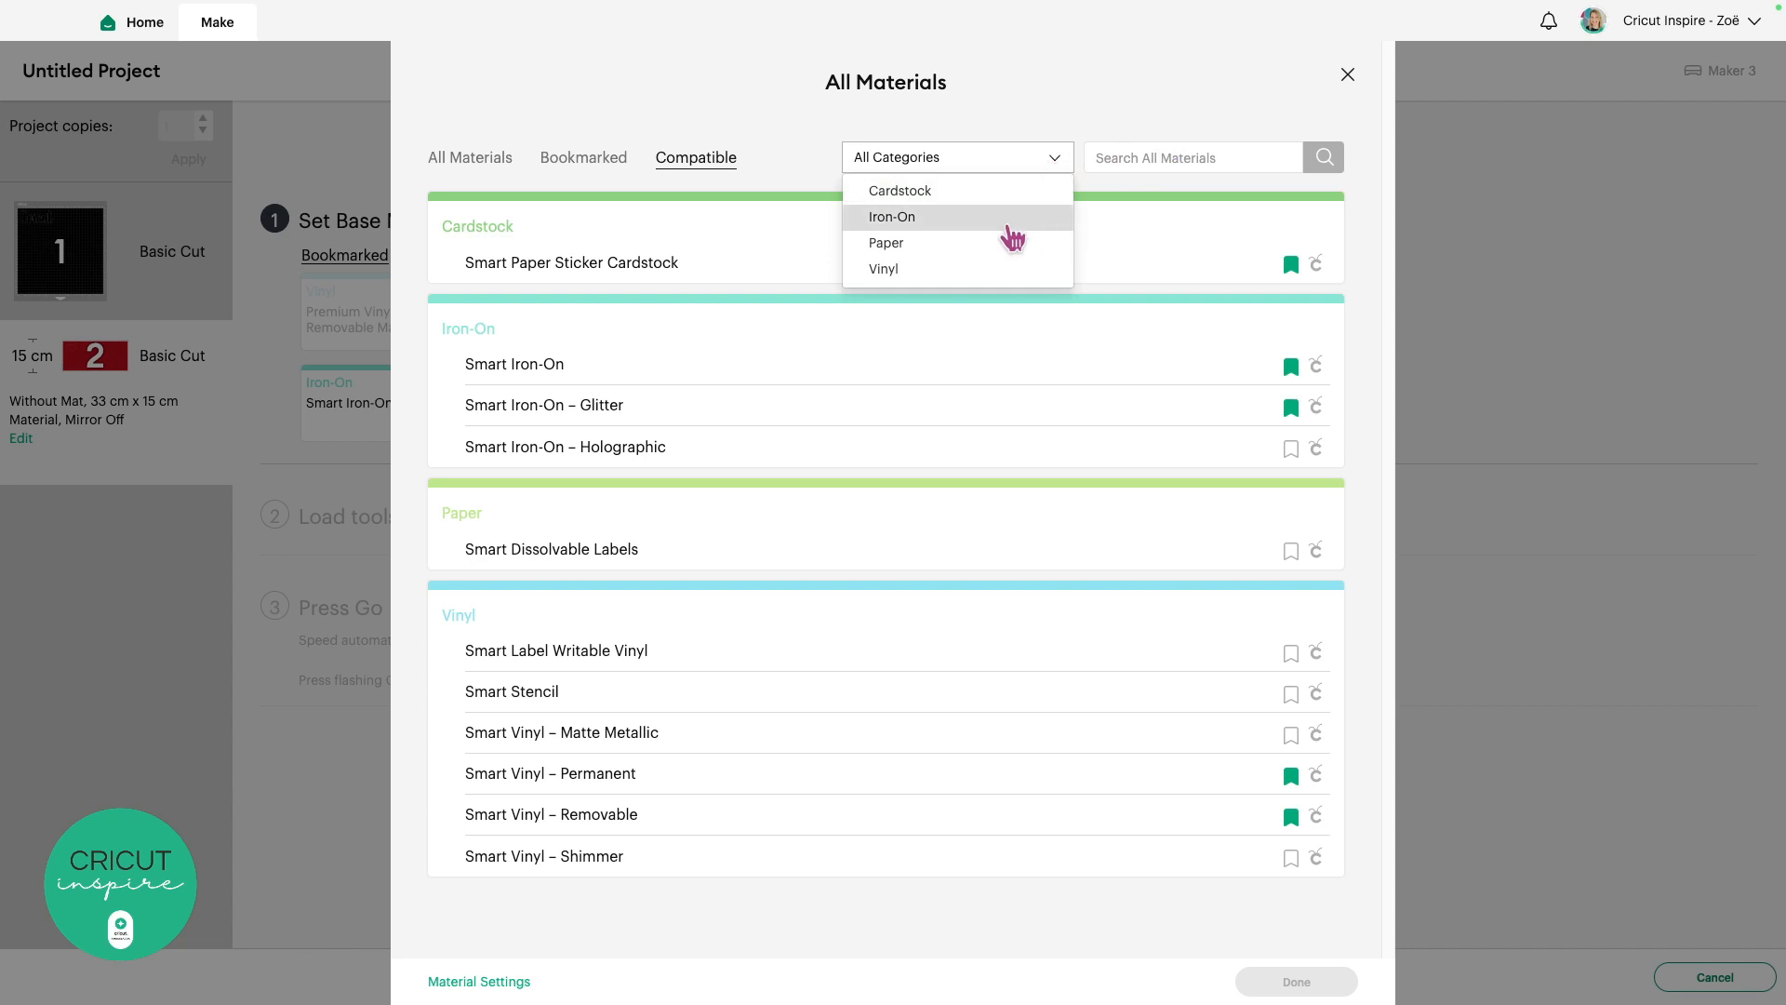
left_click(931, 269)
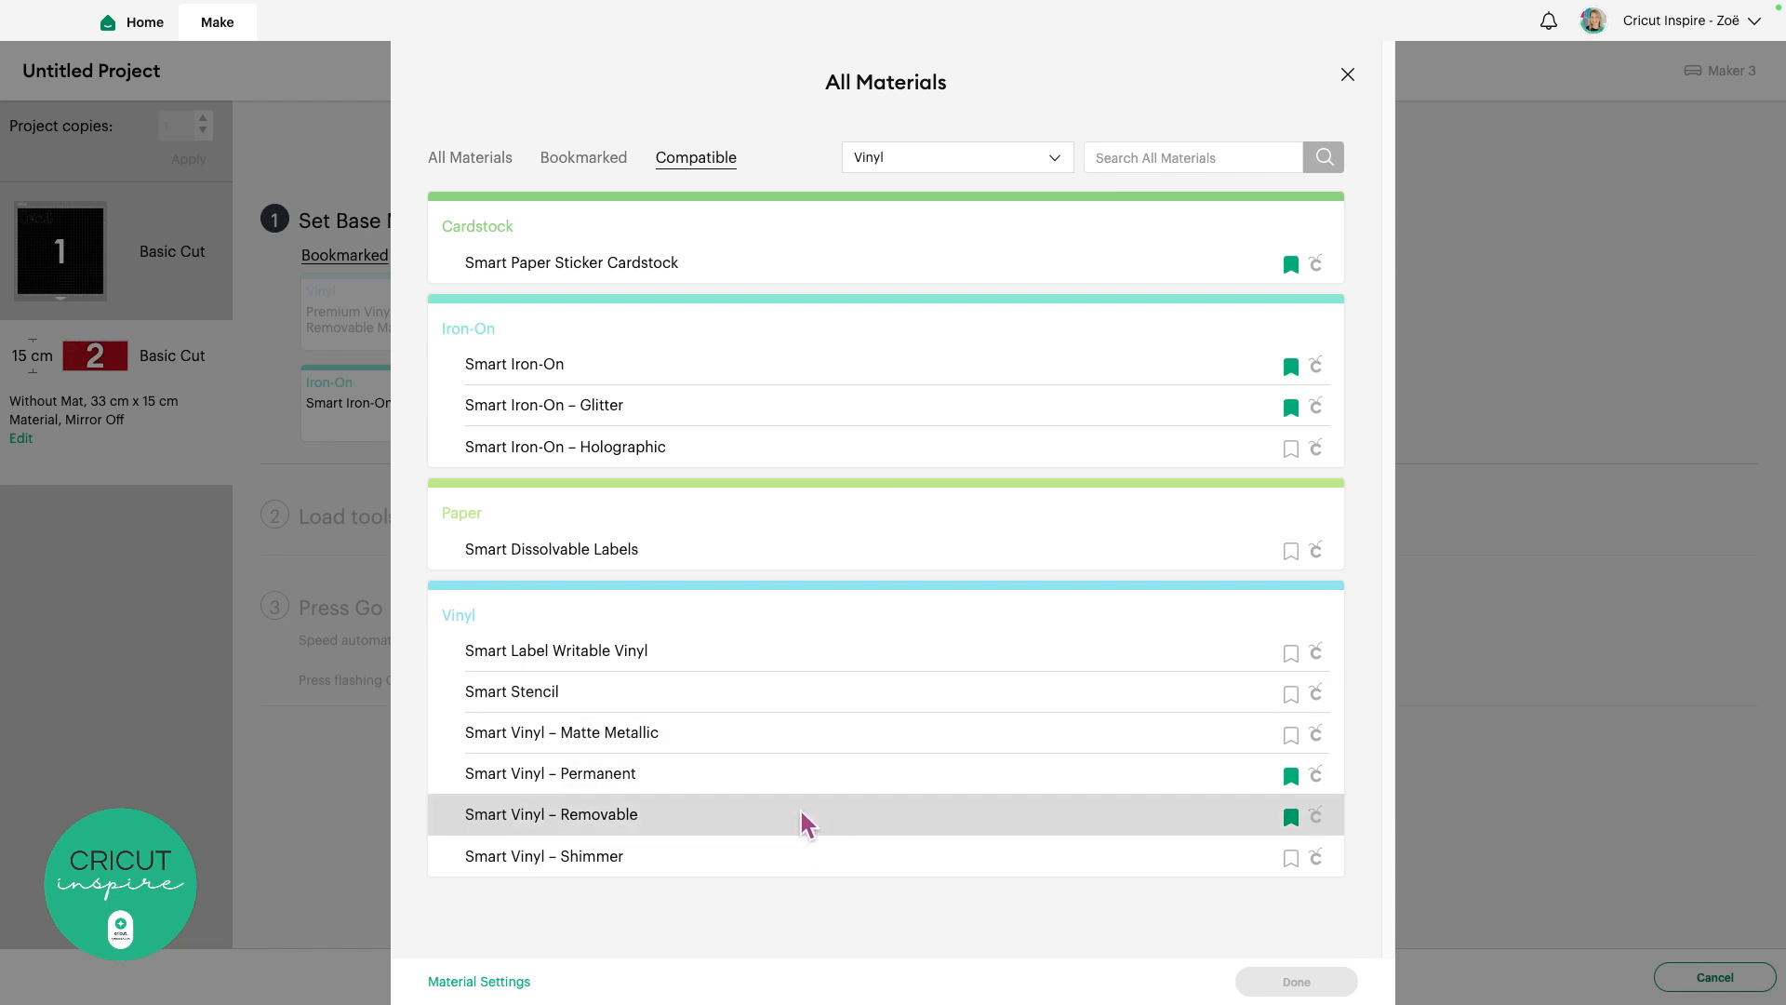
left_click(697, 785)
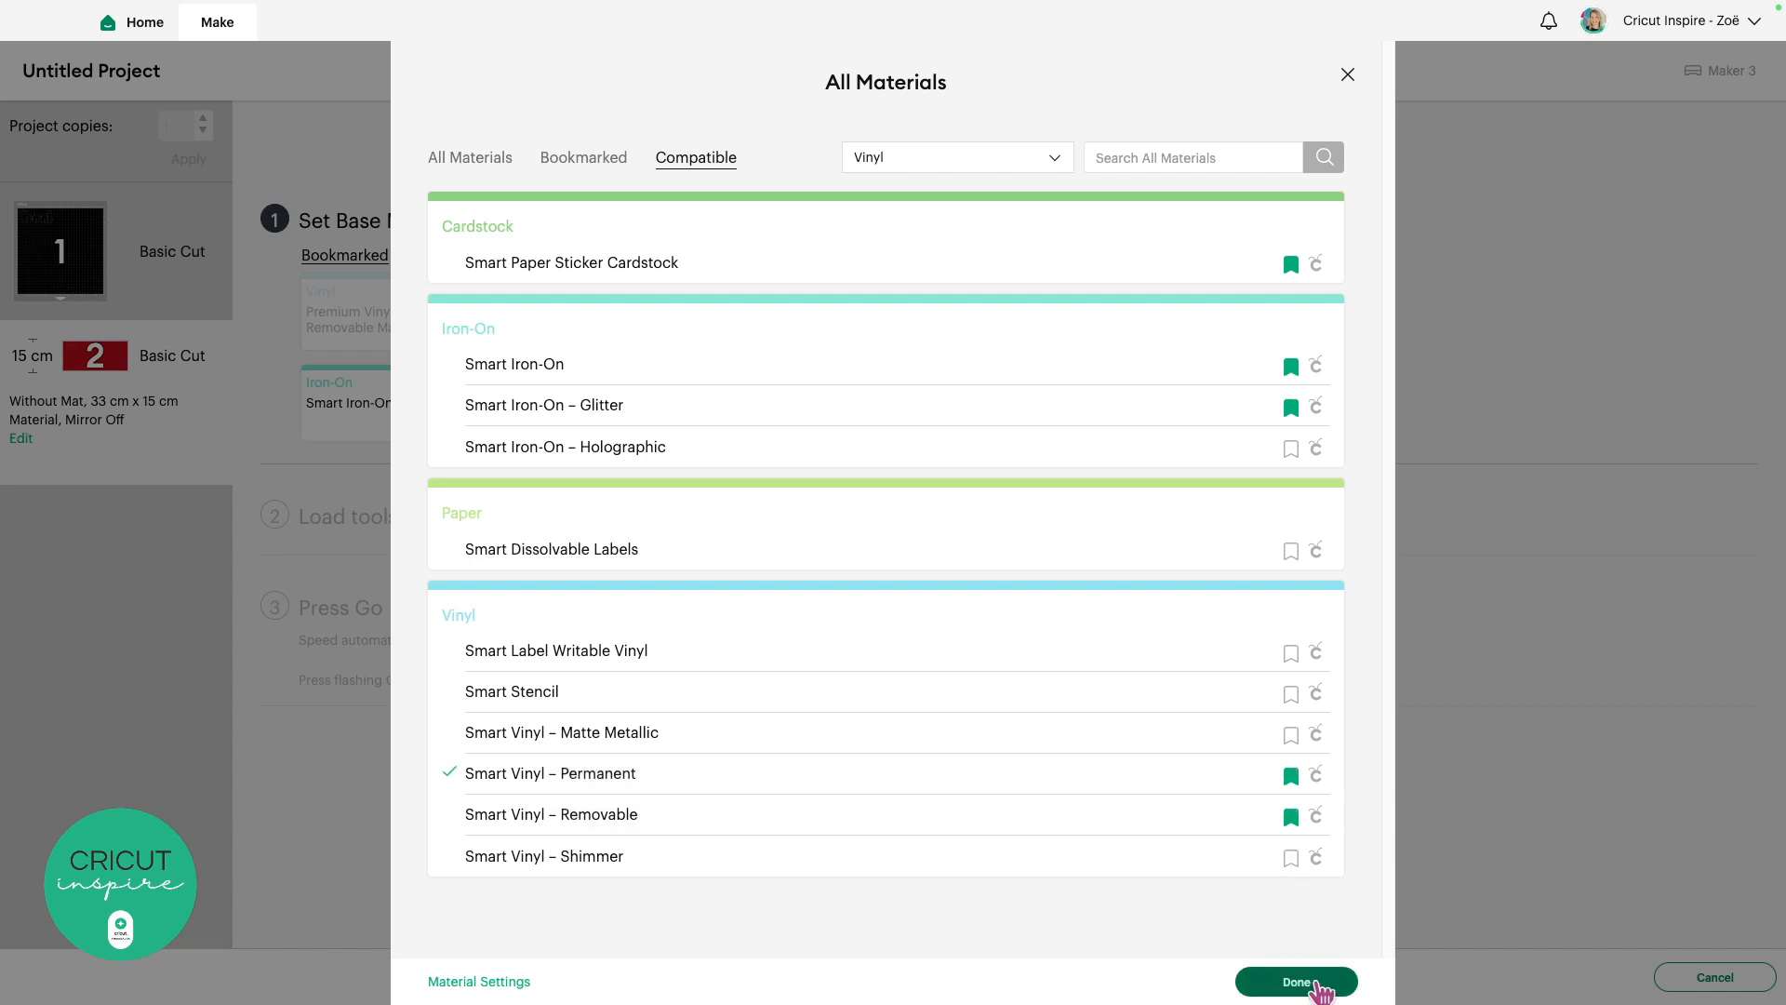
left_click(1319, 989)
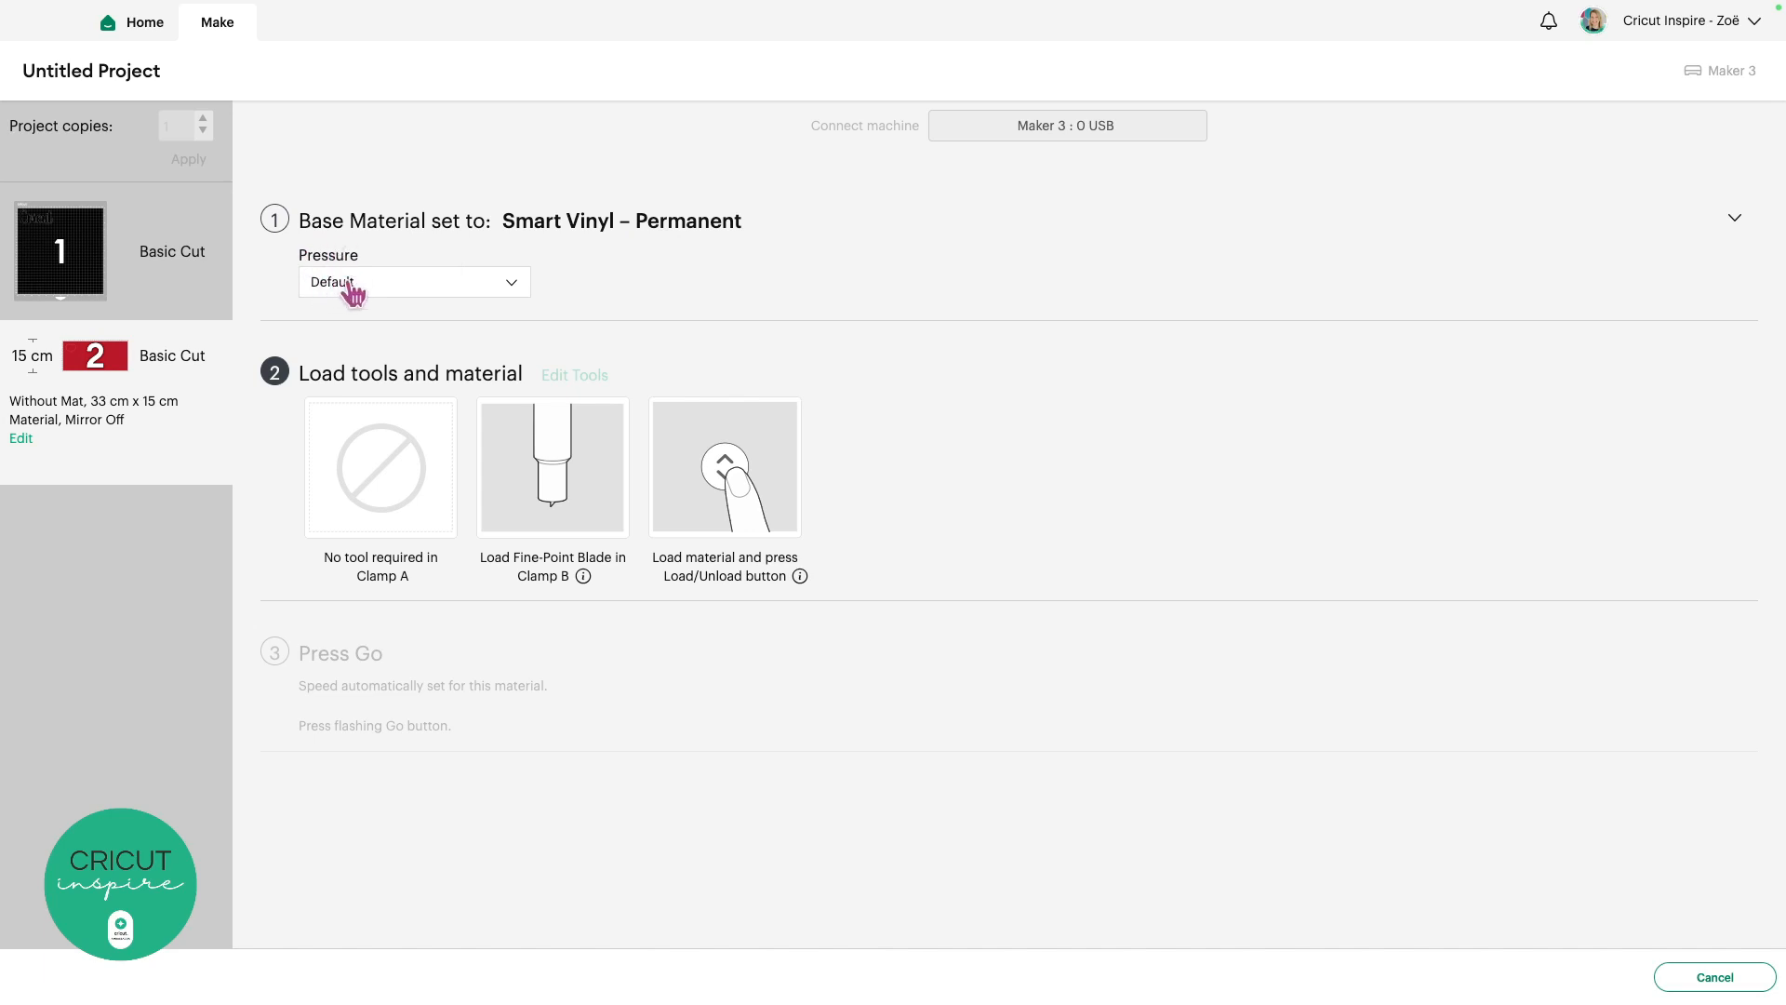
left_click(514, 290)
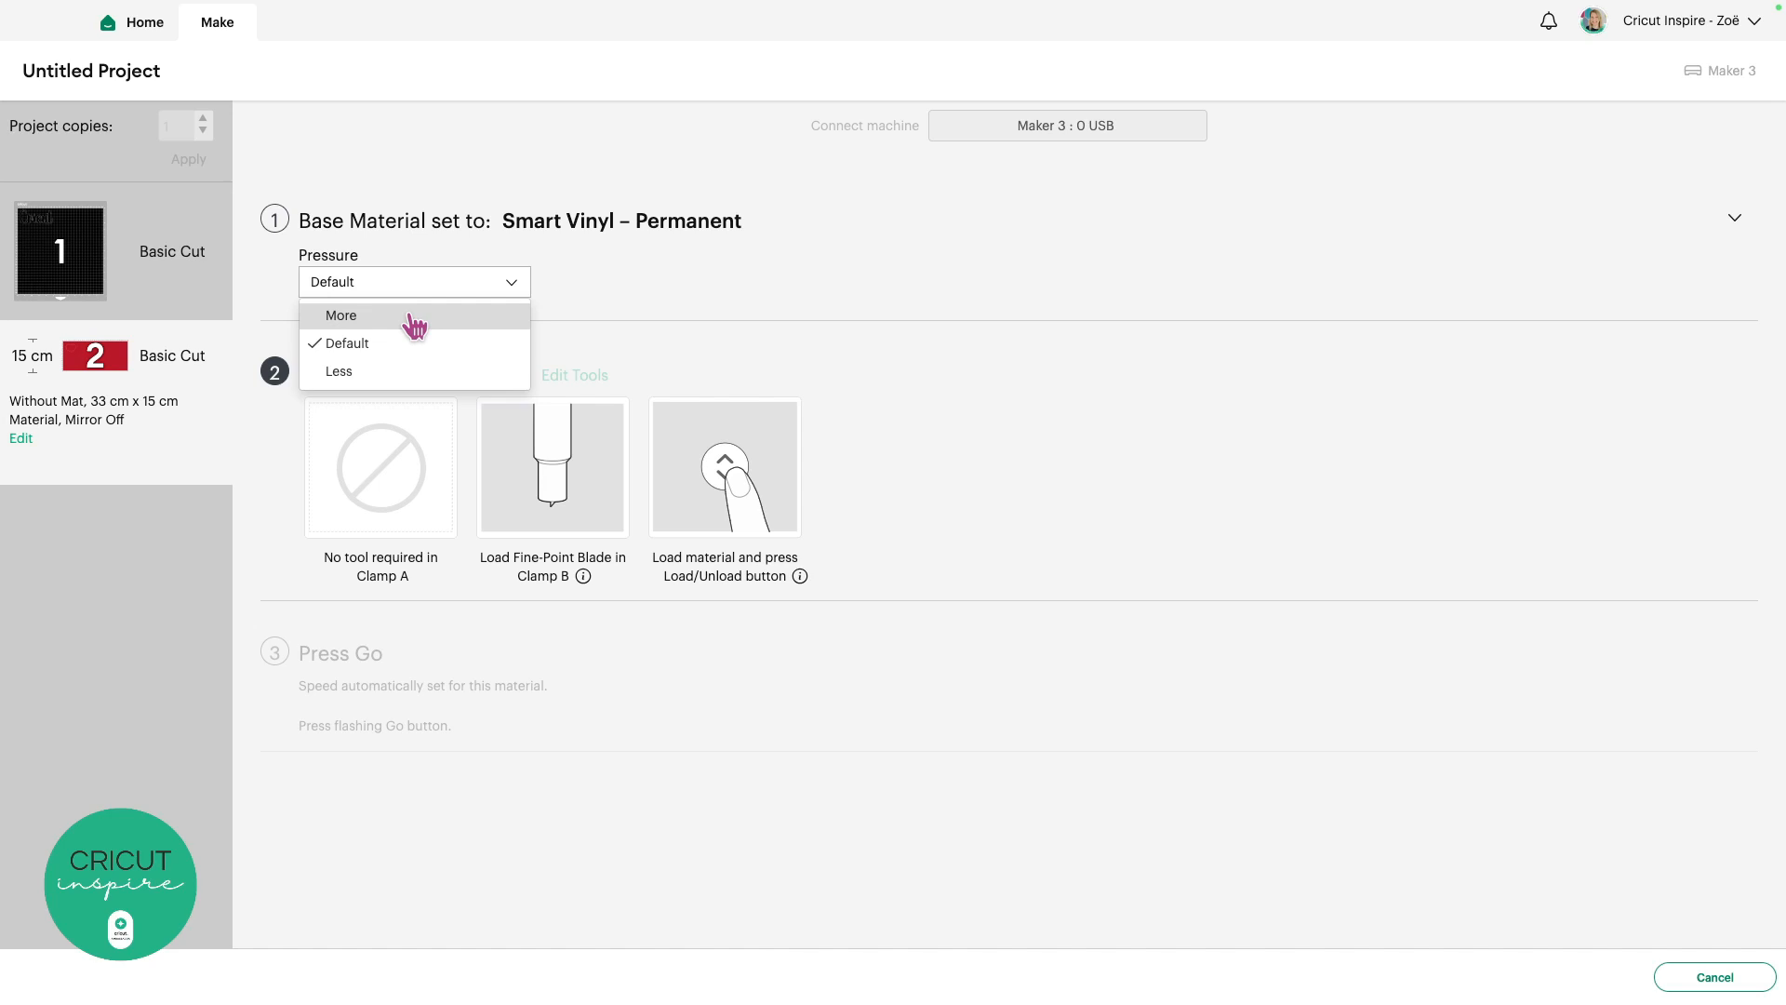
left_click(270, 391)
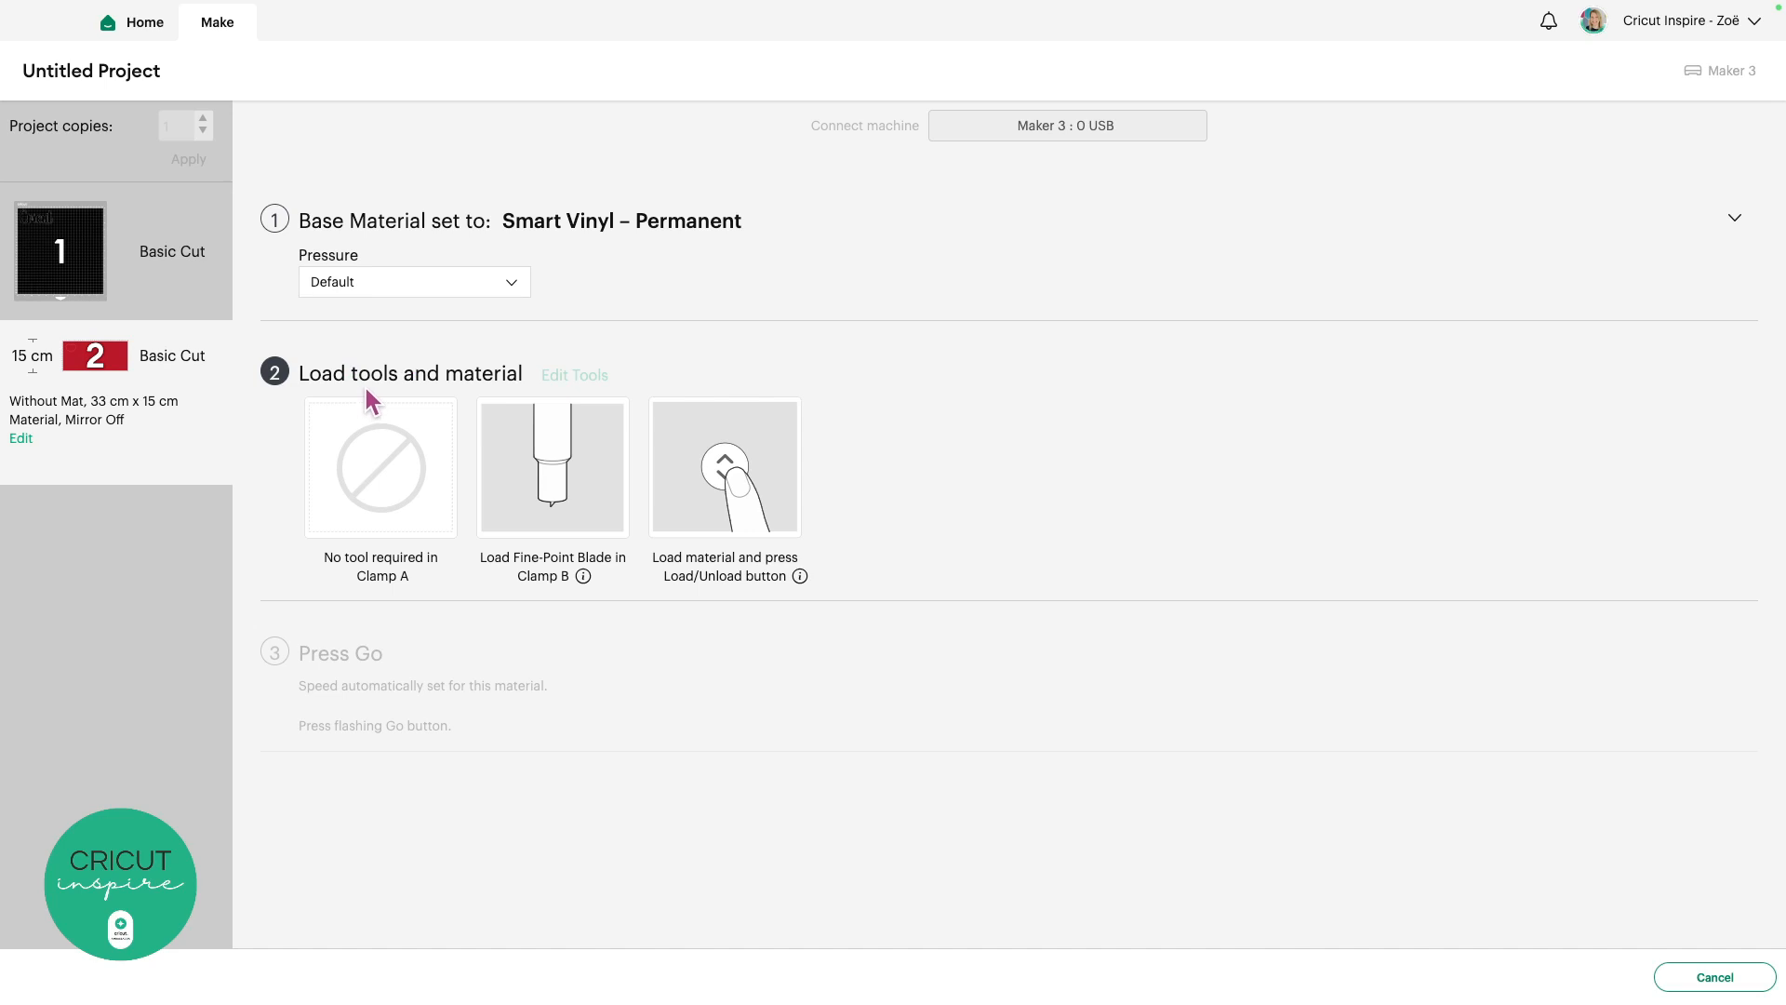